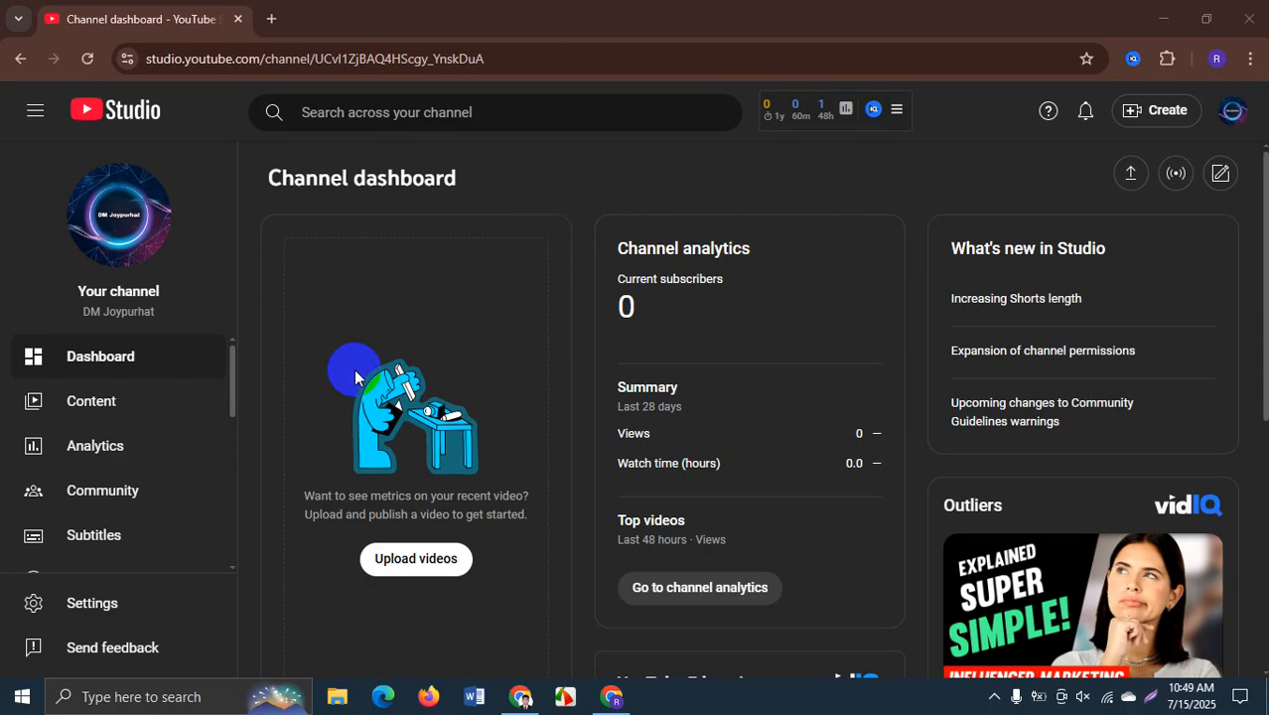
left_click(421, 572)
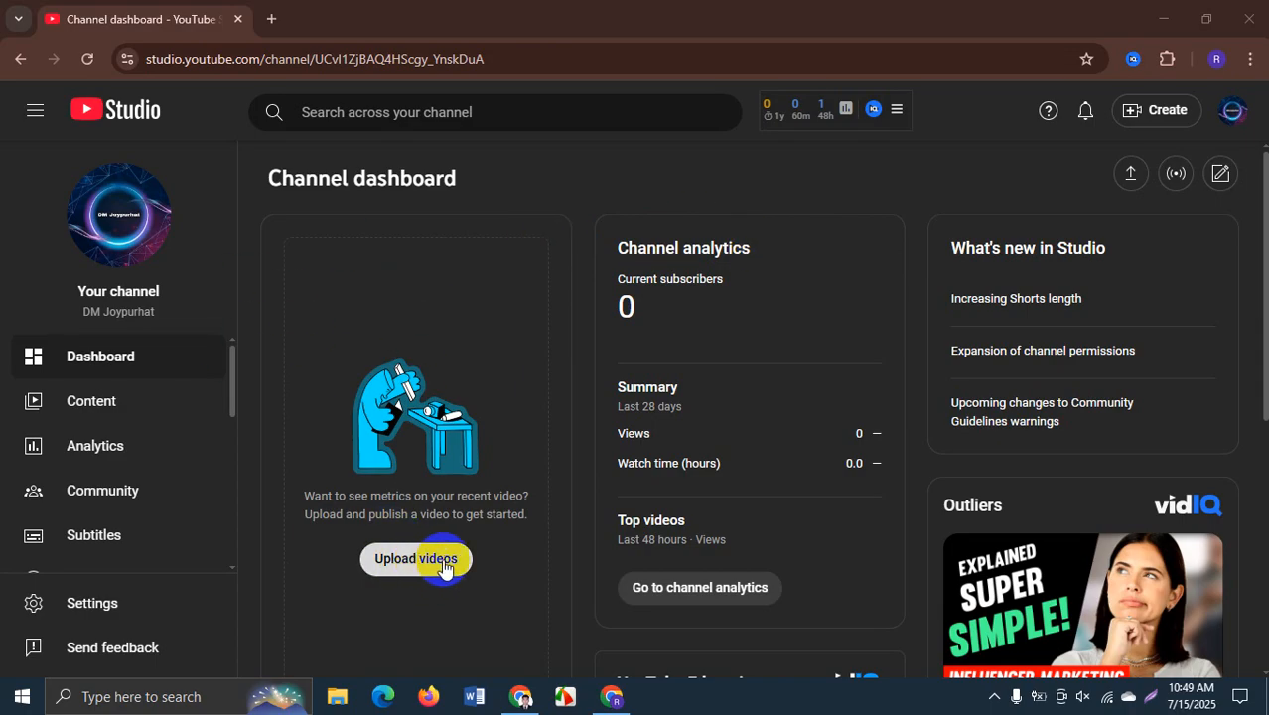
left_click(437, 562)
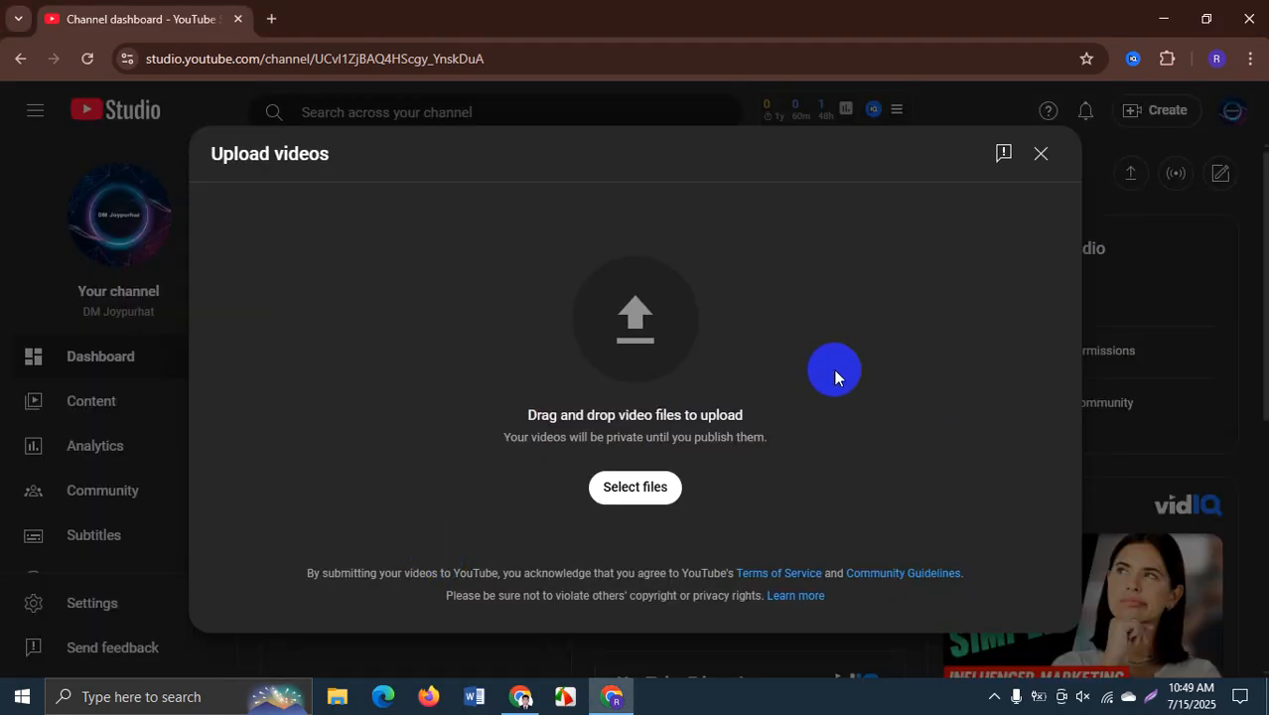
left_click(1041, 154)
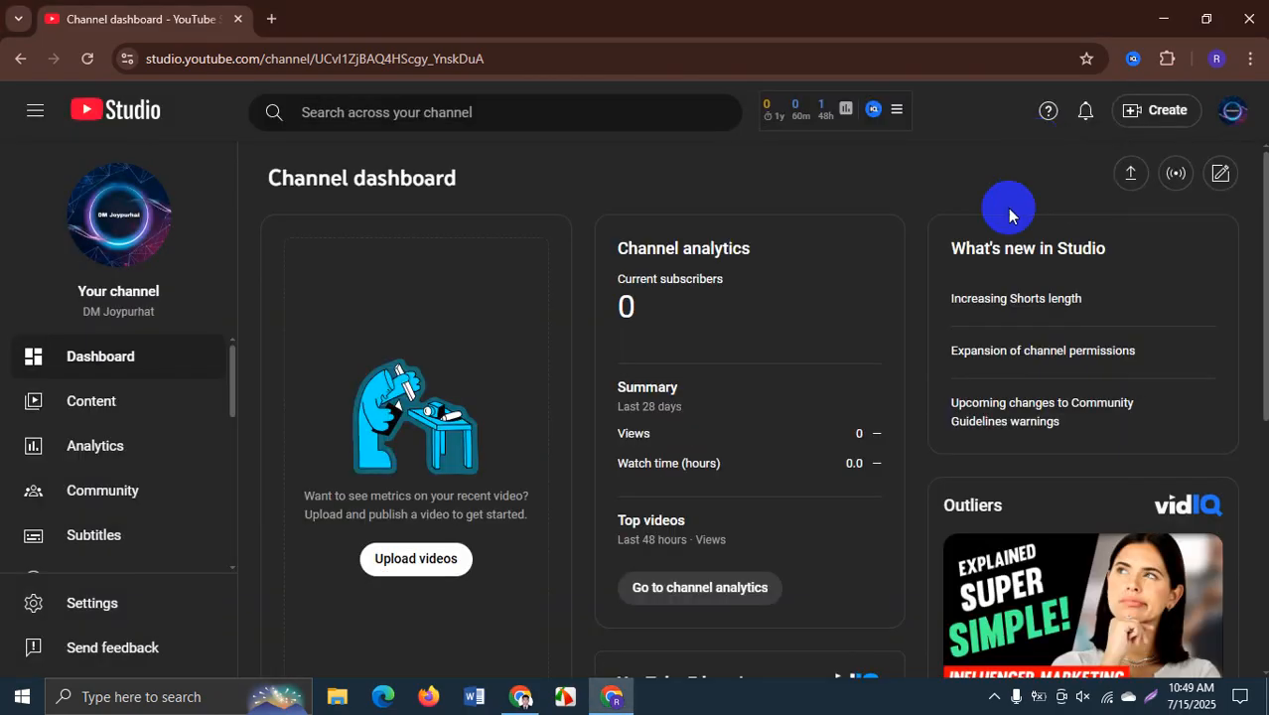
- Start a new video upload with the file youtube video seo.mp4 from the youtube video seo folder on the Desktop
left_click(1162, 113)
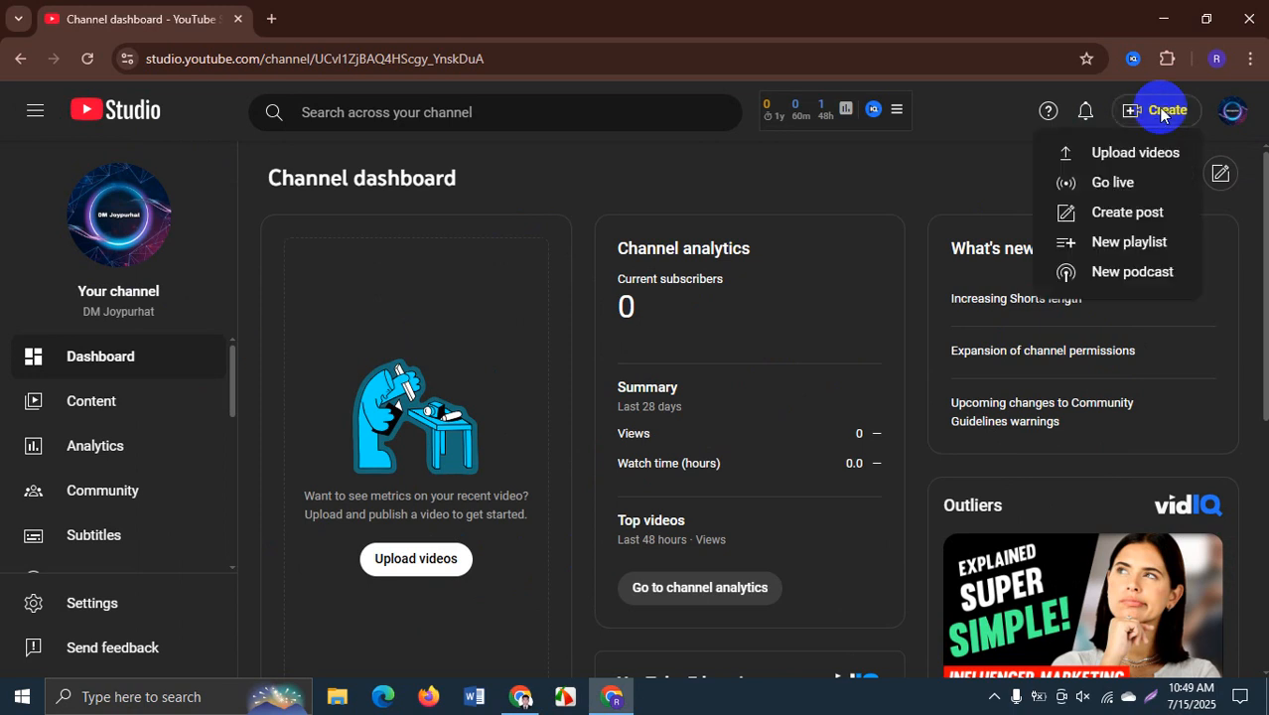
left_click(1120, 155)
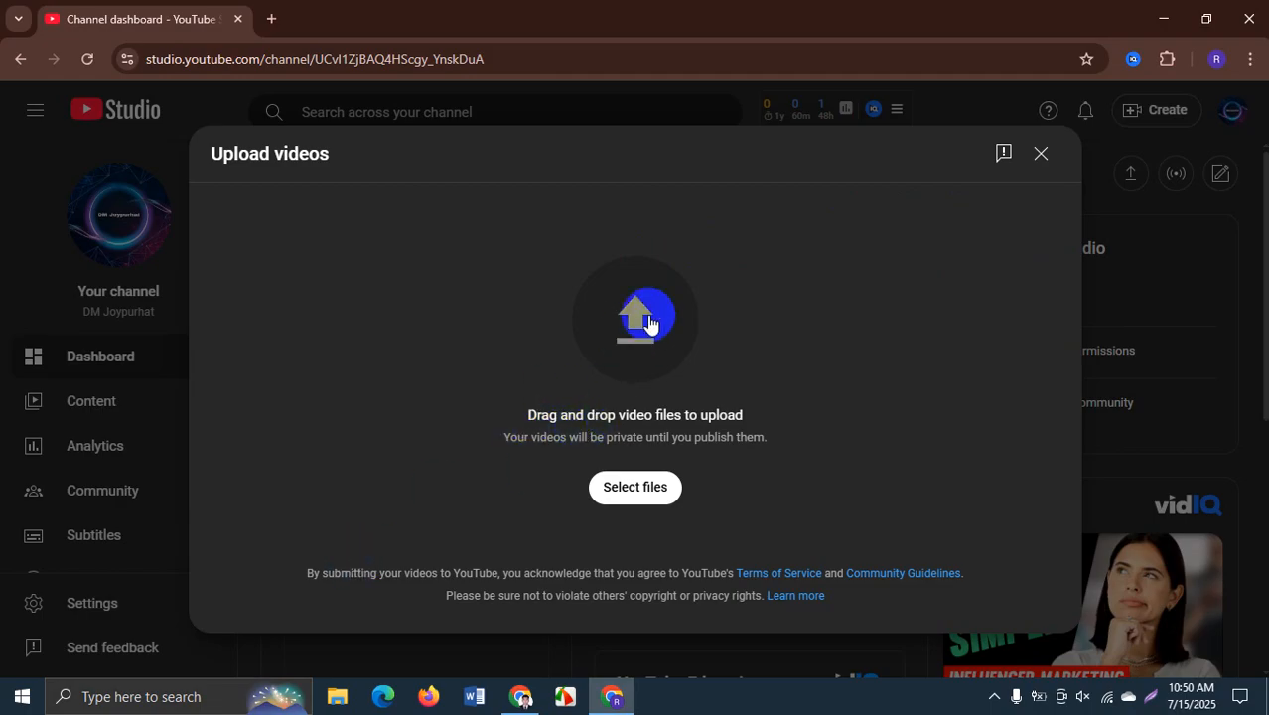
left_click(631, 483)
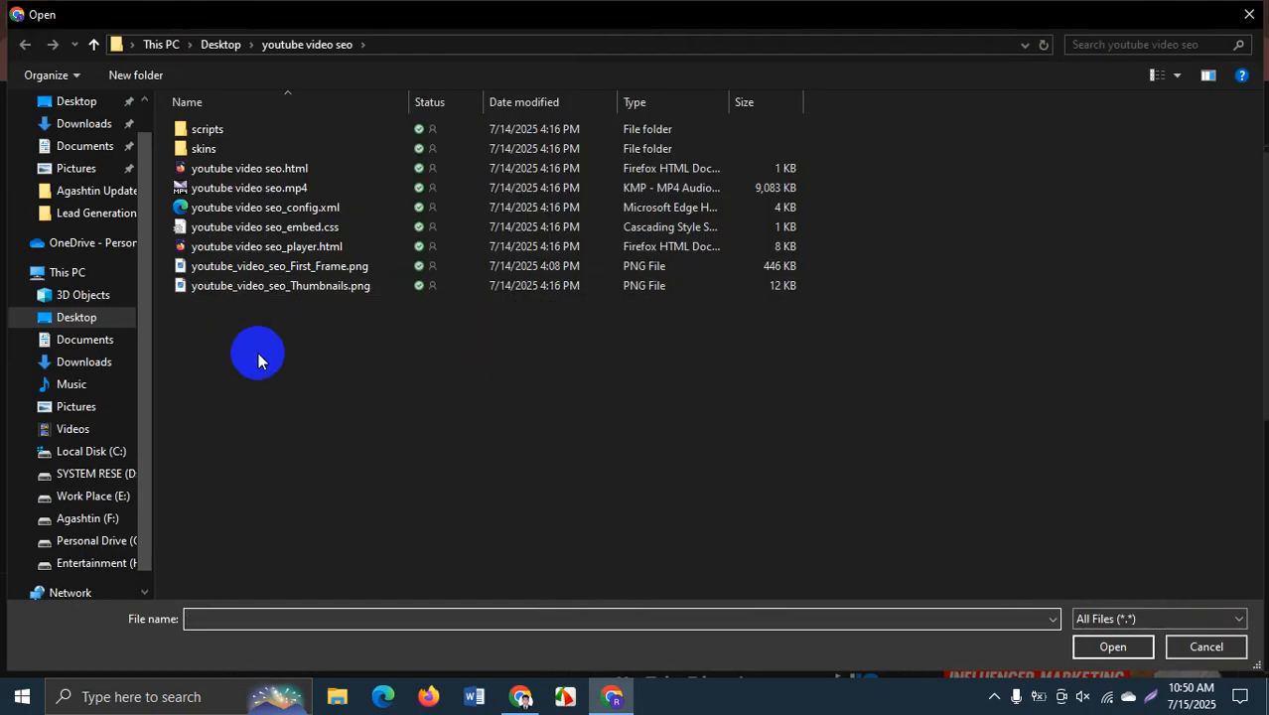
left_click(80, 321)
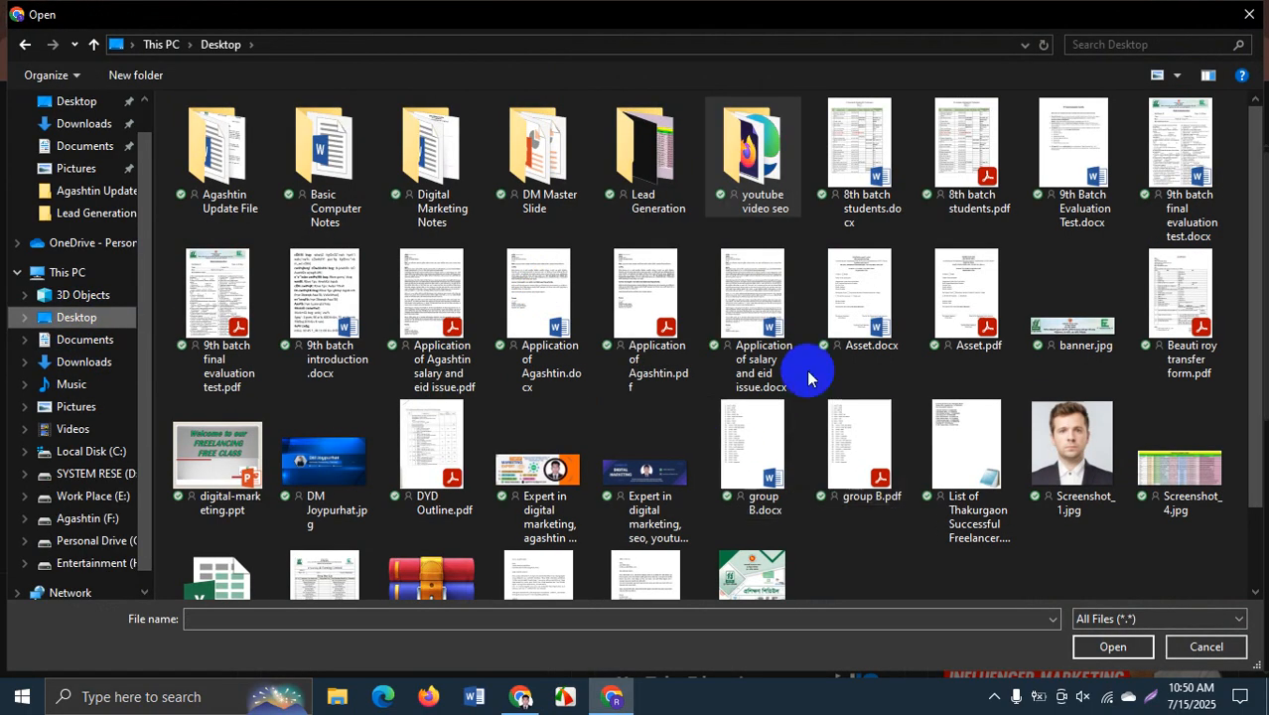
double_click(752, 164)
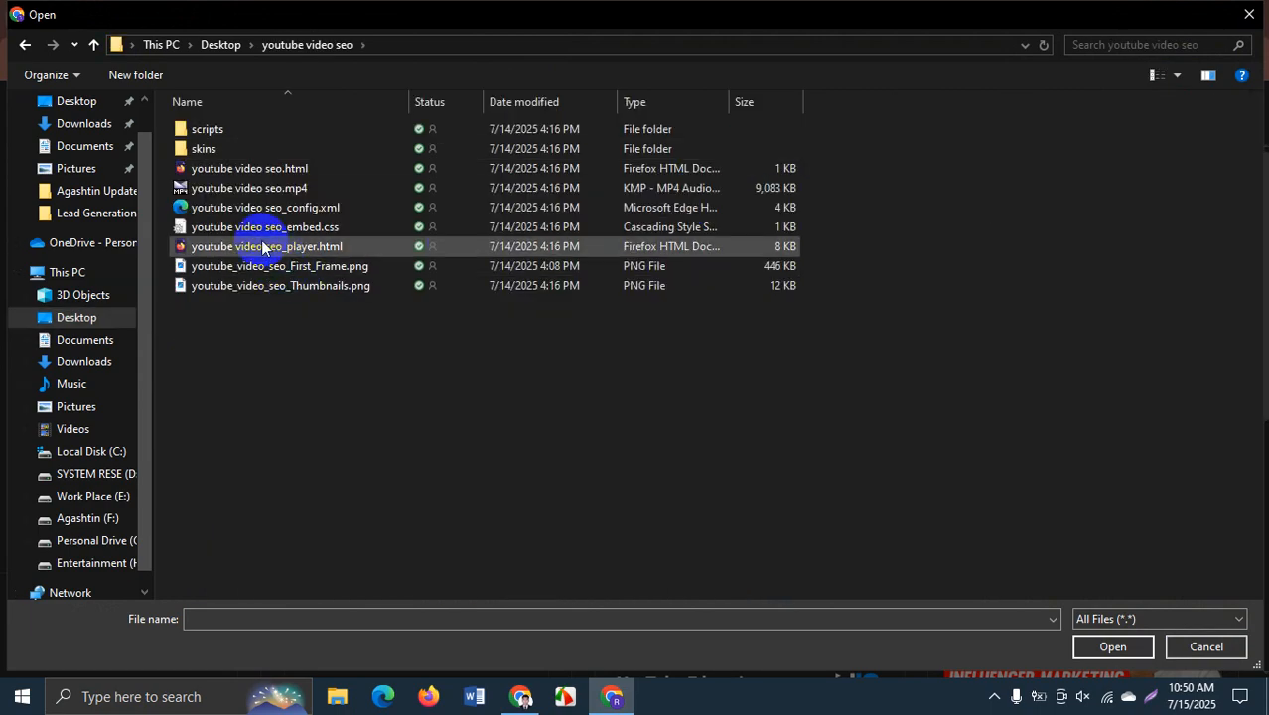
left_click(211, 189)
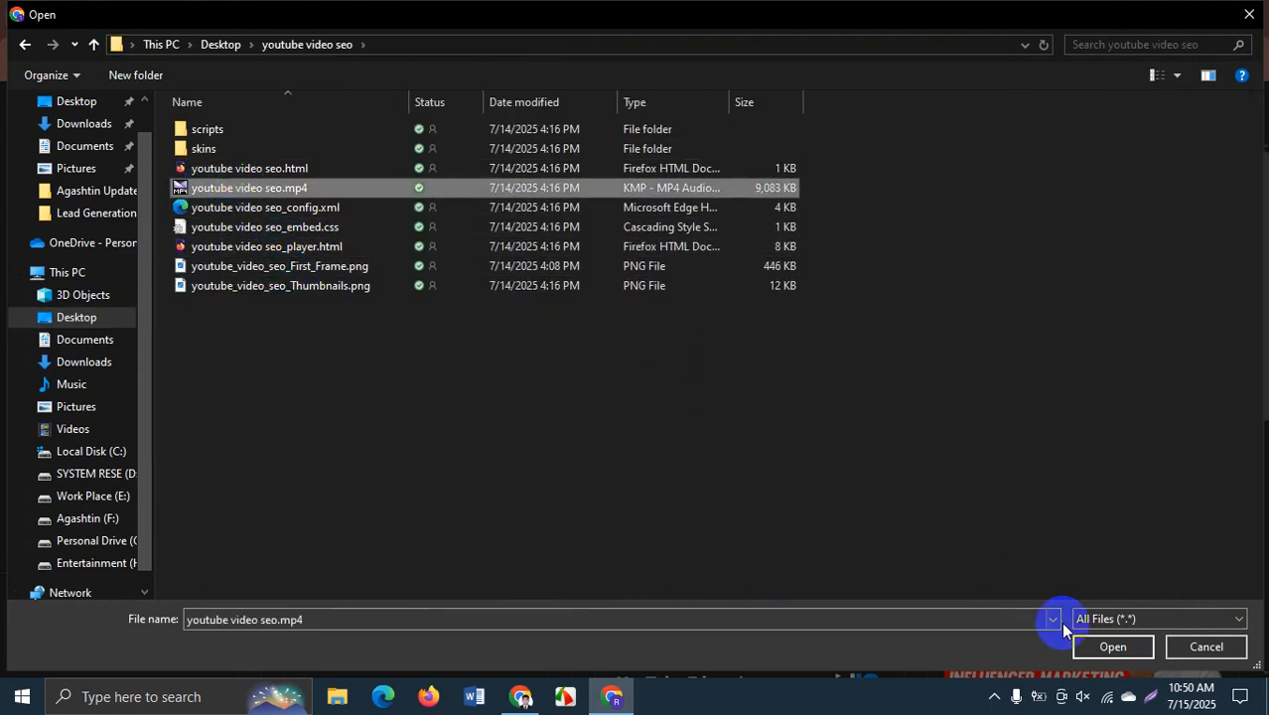
left_click(1111, 647)
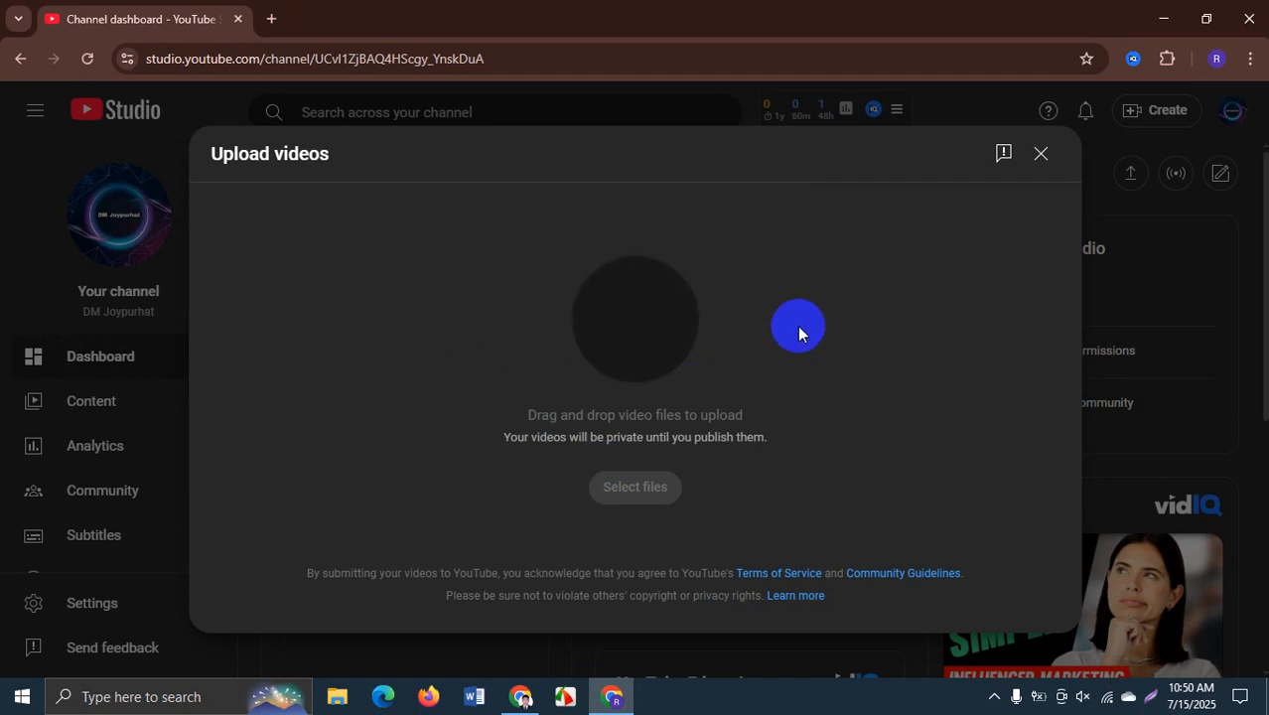
- Examine the upload's progress and its Details settings, from title and description through paid promotion, tags, language and license
left_click(594, 352)
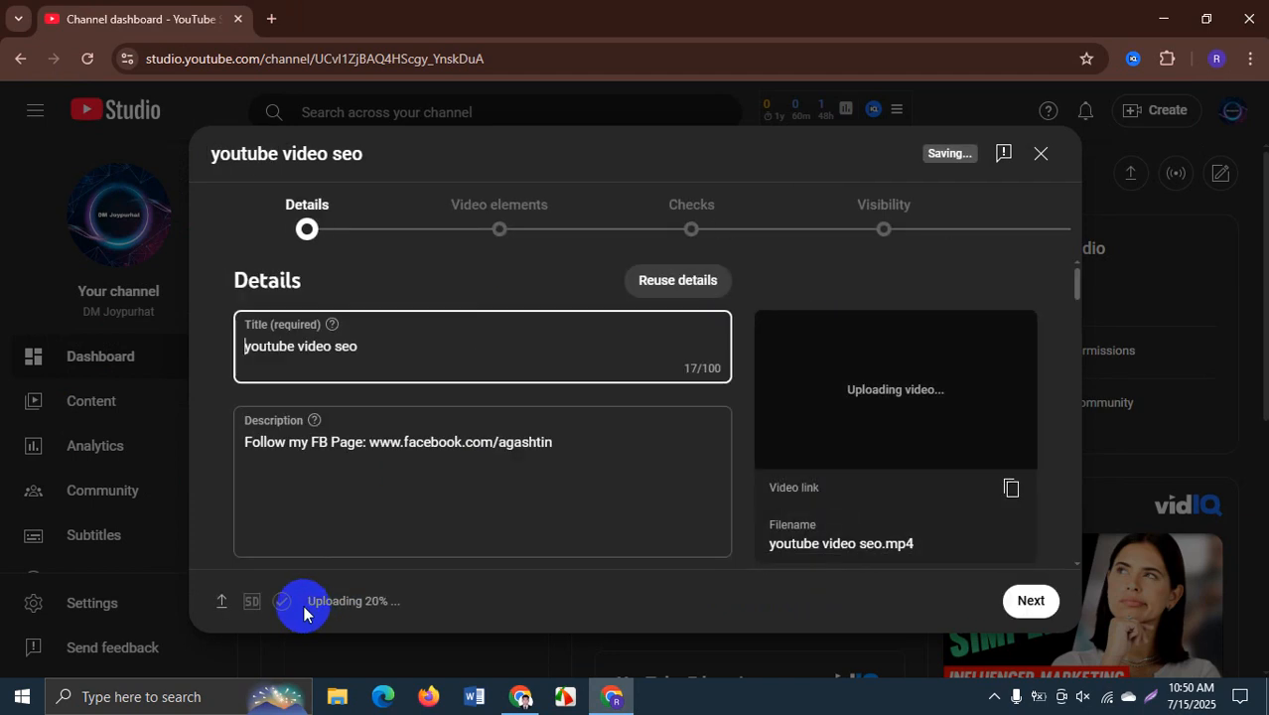
left_click_drag(305, 605, 413, 604)
left_click(458, 492)
left_click(463, 380)
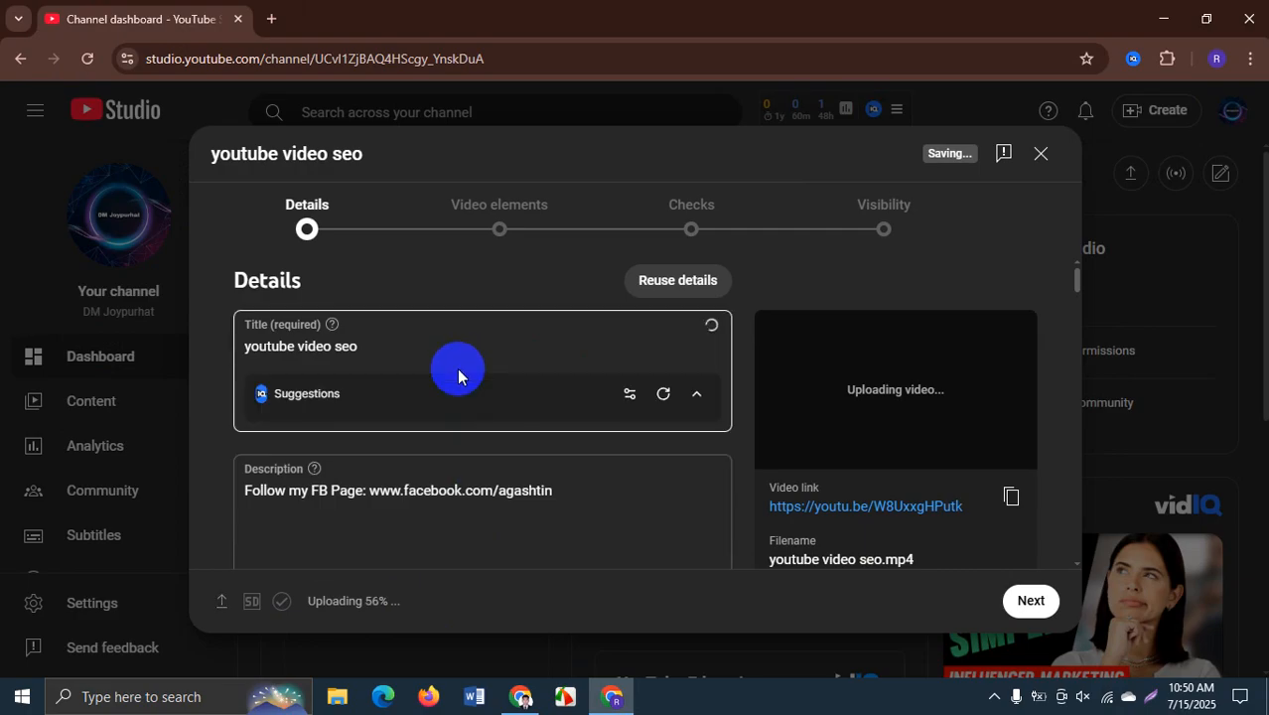
left_click(355, 238)
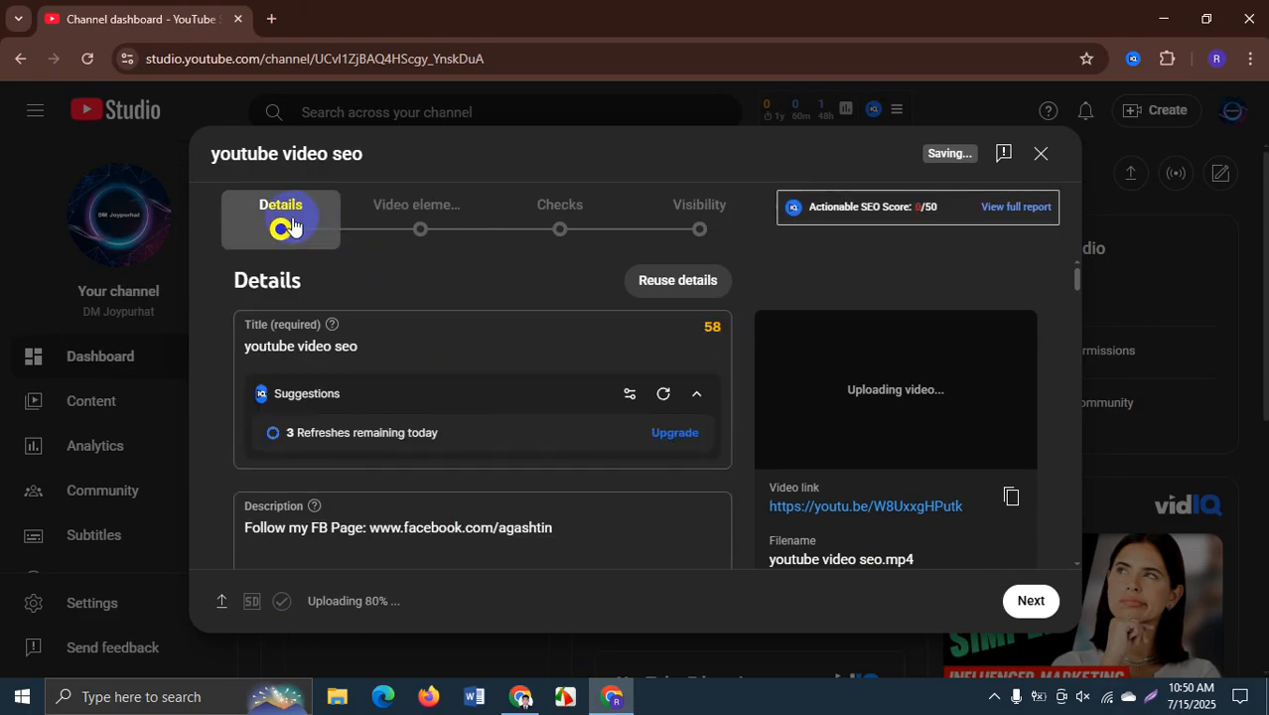
left_click(442, 226)
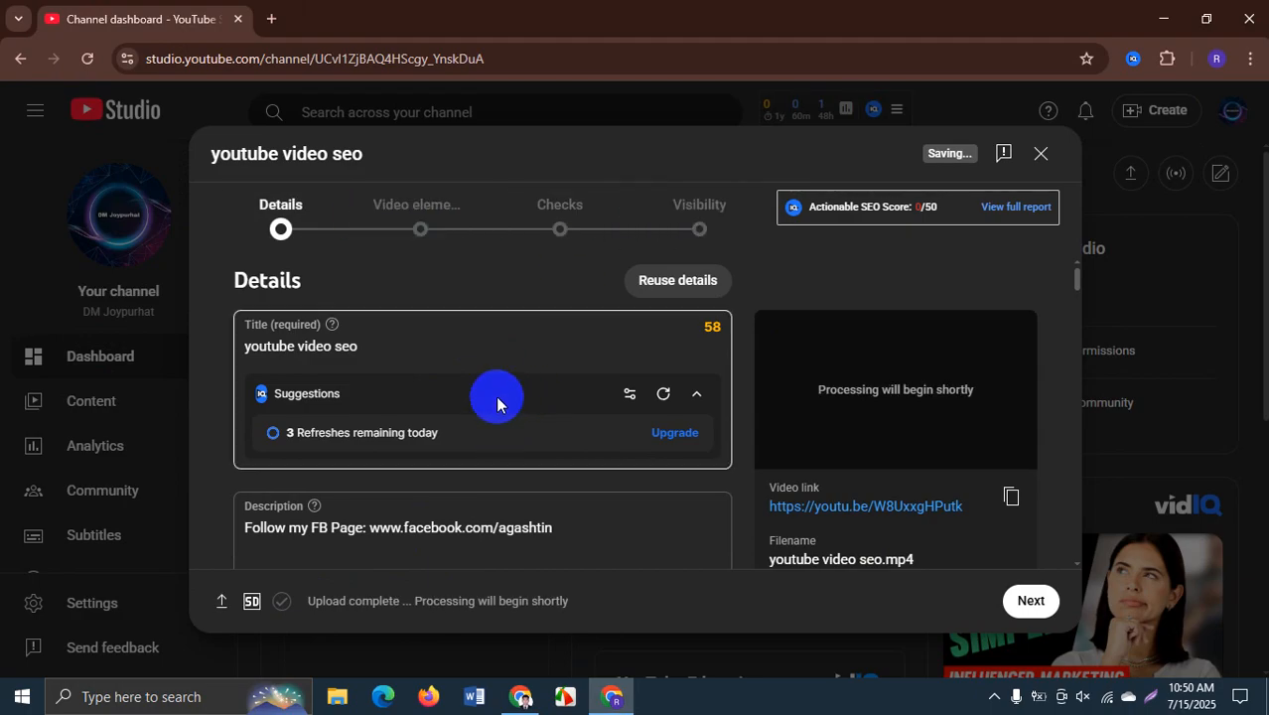
scroll(425, 368, "down", 10)
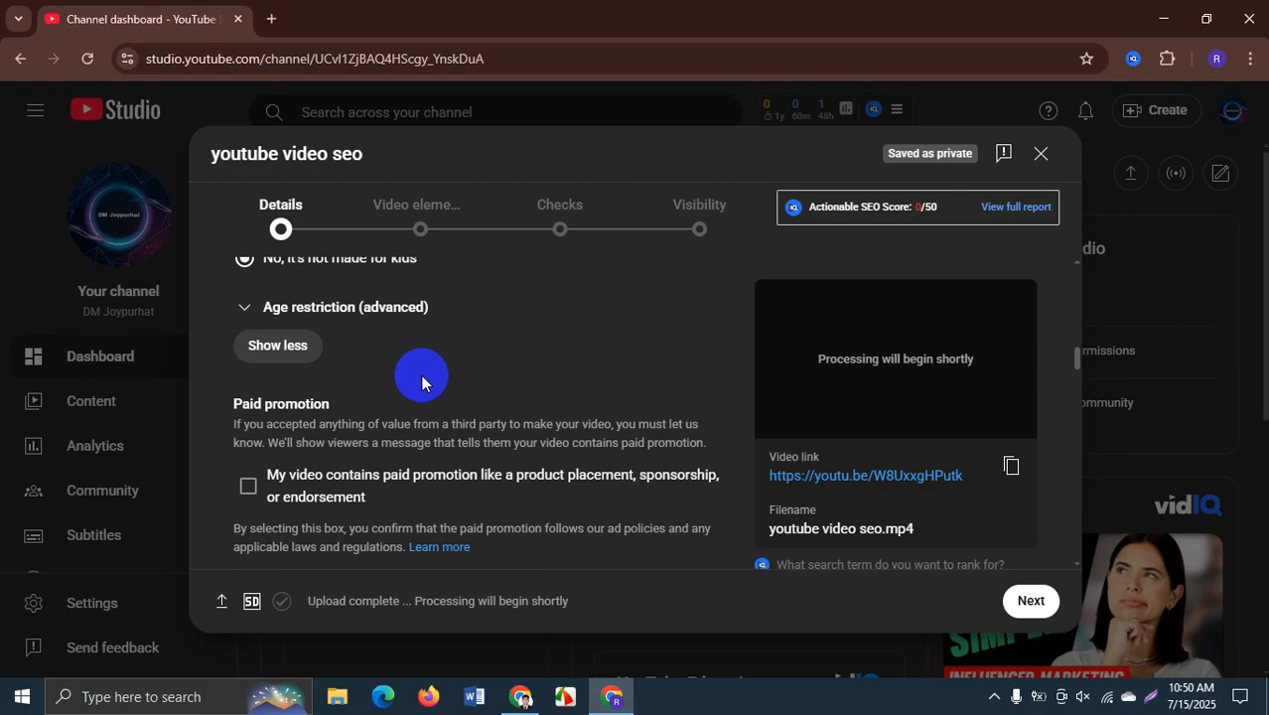
scroll(437, 382, "down", 8)
scroll(514, 395, "up", 3)
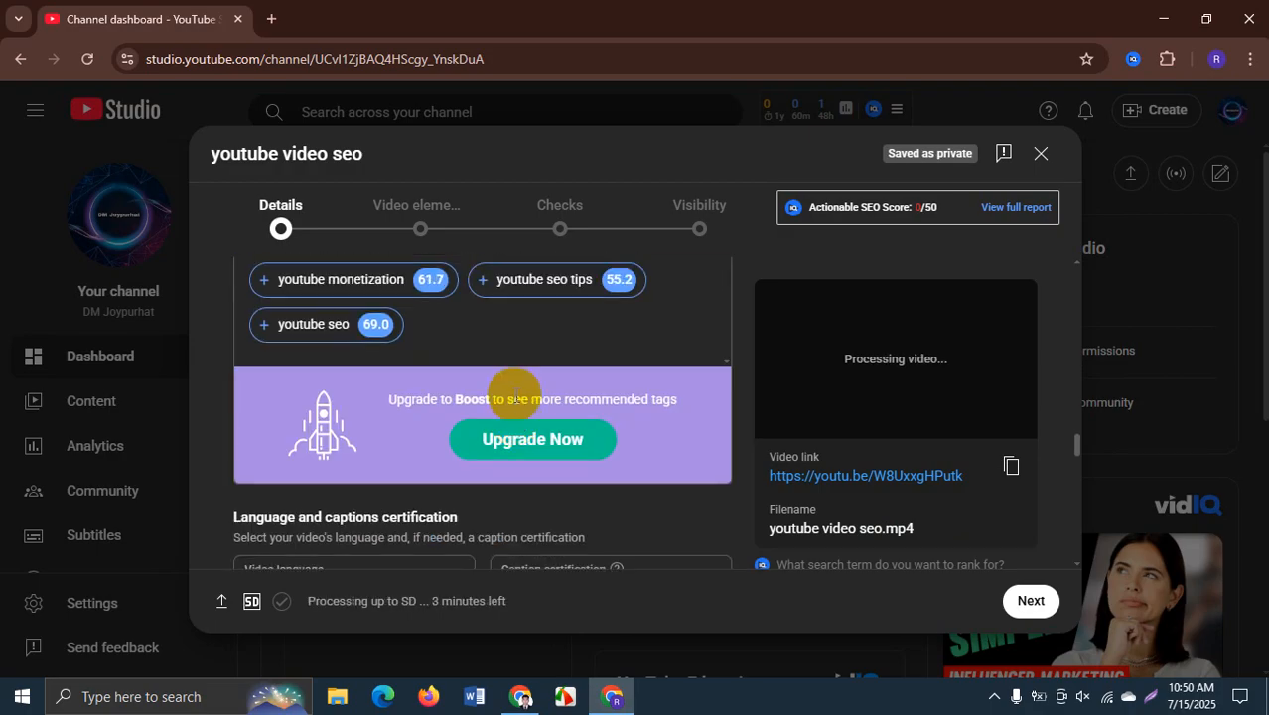
scroll(514, 395, "down", 10)
scroll(518, 399, "up", 4)
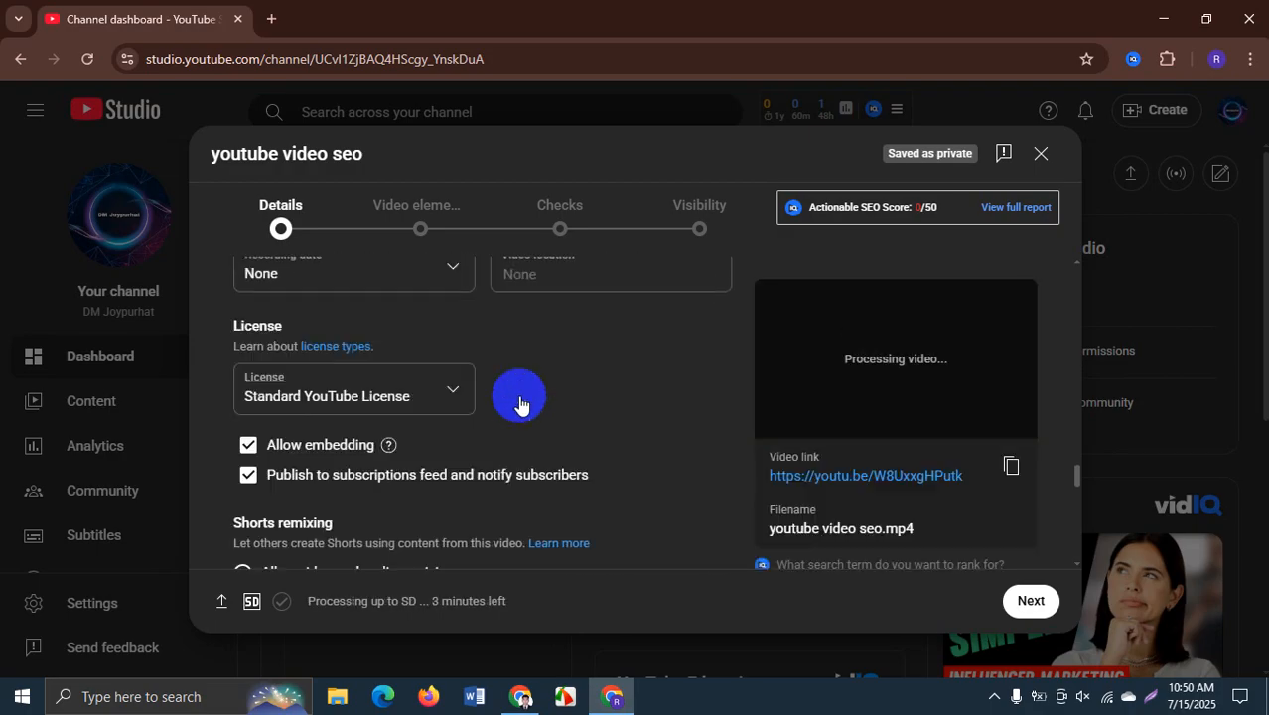
scroll(520, 404, "up", 15)
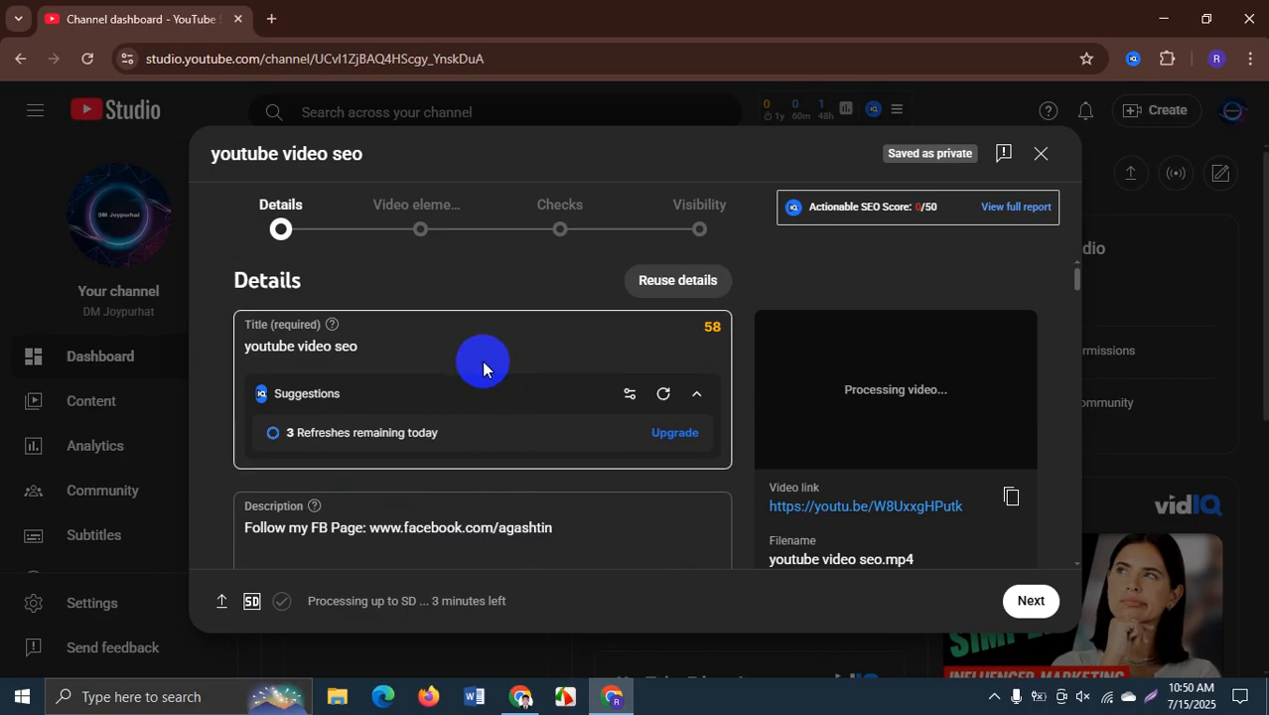
- Advance to the visibility settings without adding video elements, save the video as Private, and dismiss the processing notice
left_click(1028, 613)
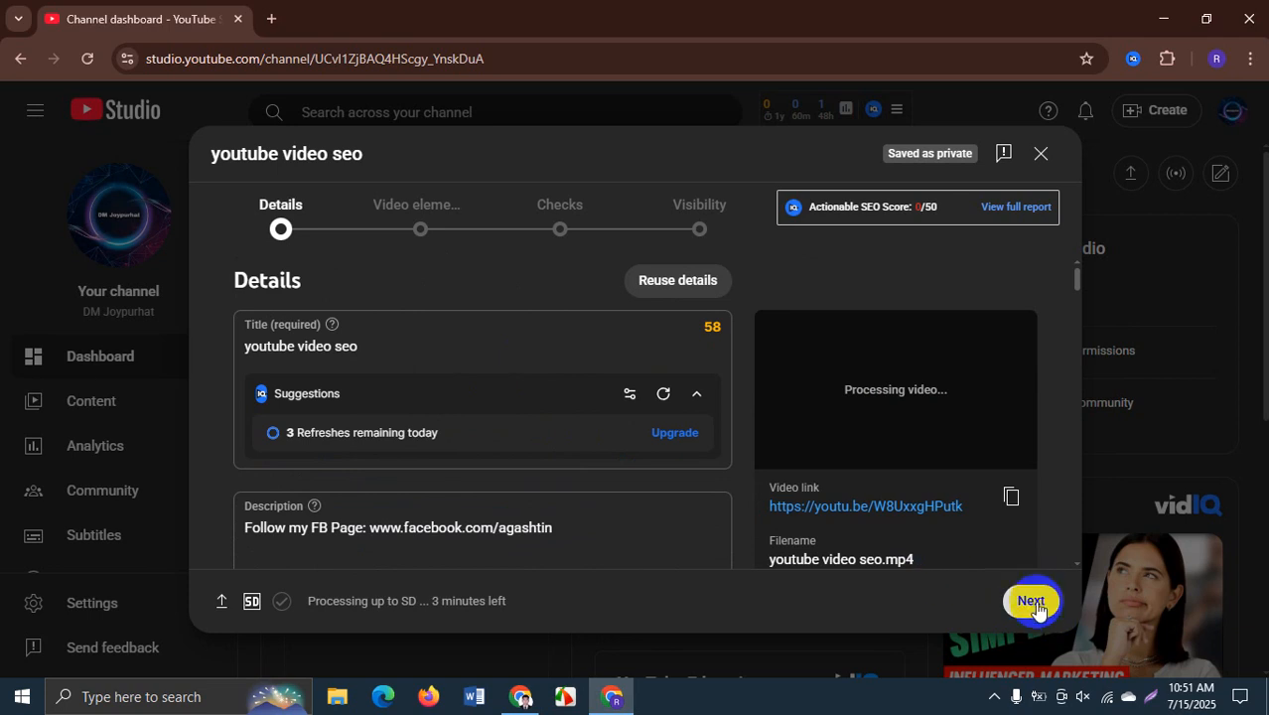
left_click(1031, 601)
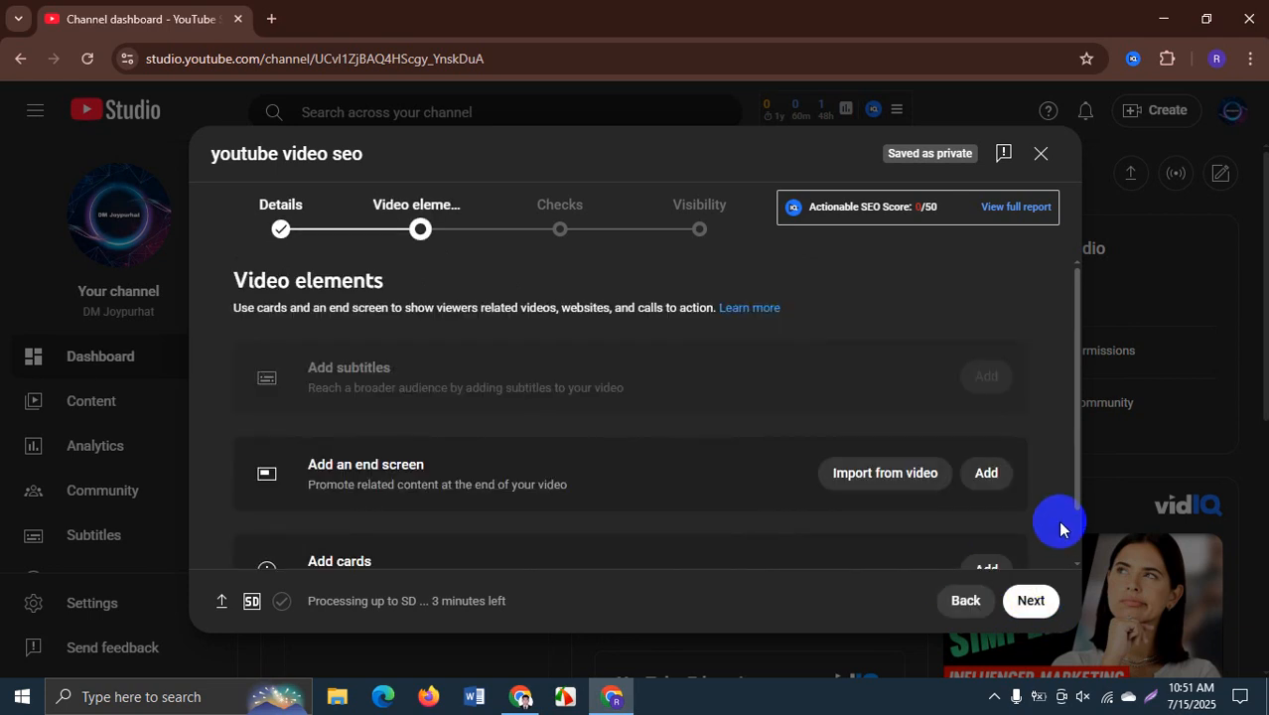
left_click(1030, 605)
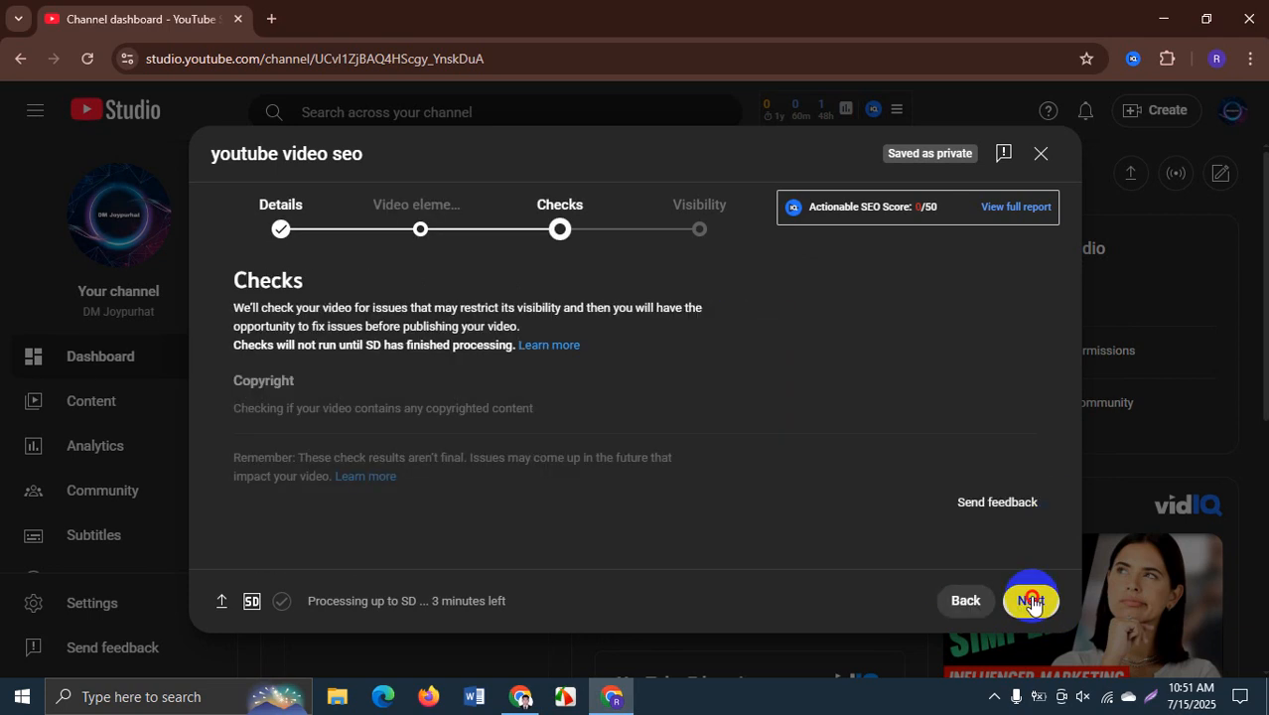
left_click(1032, 603)
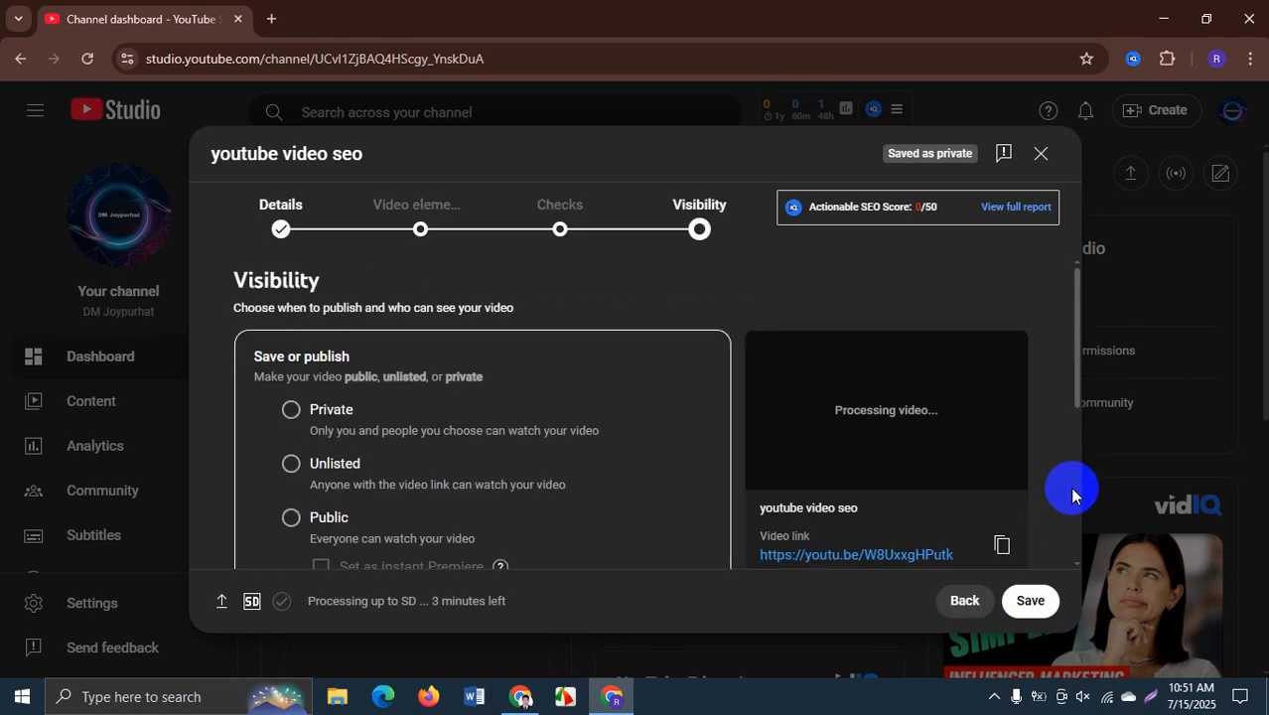
left_click(291, 411)
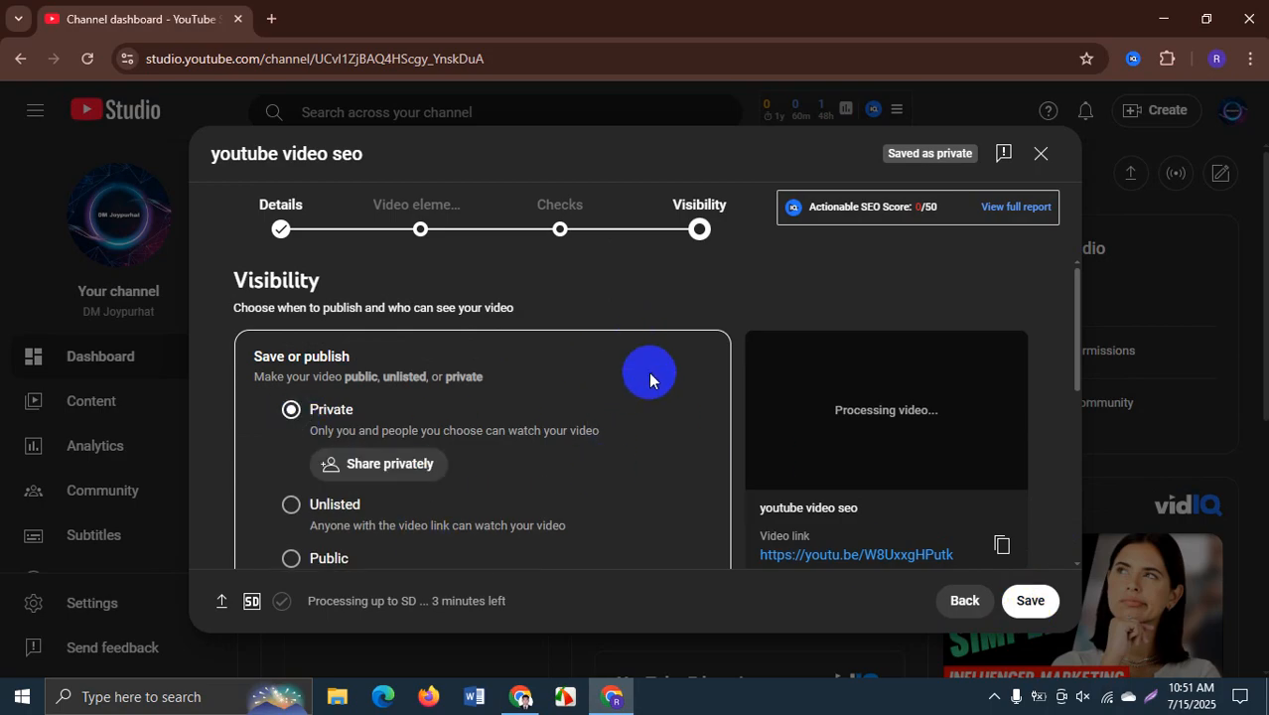
left_click(1041, 612)
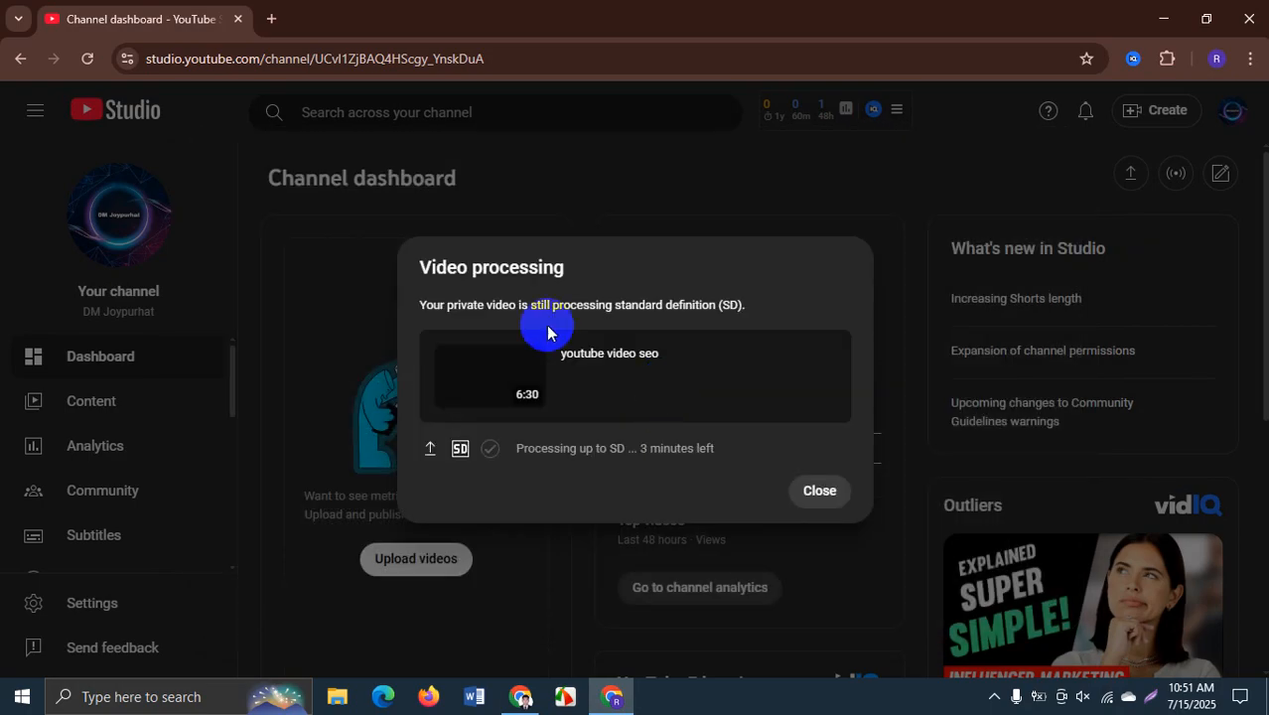
left_click(817, 492)
- Look through the channel content's Shorts, Live, Posts, Playlists and Podcasts, and return to Videos to check the uploaded video's visibility
left_click(85, 404)
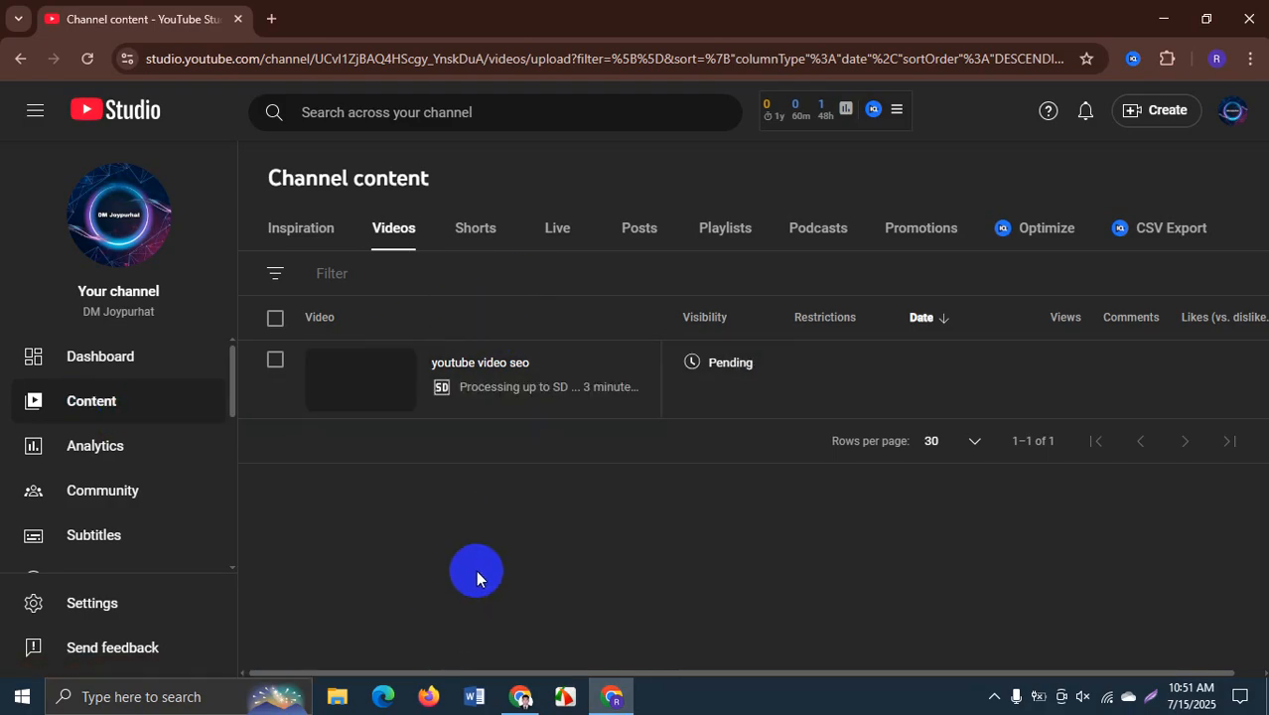
left_click(488, 238)
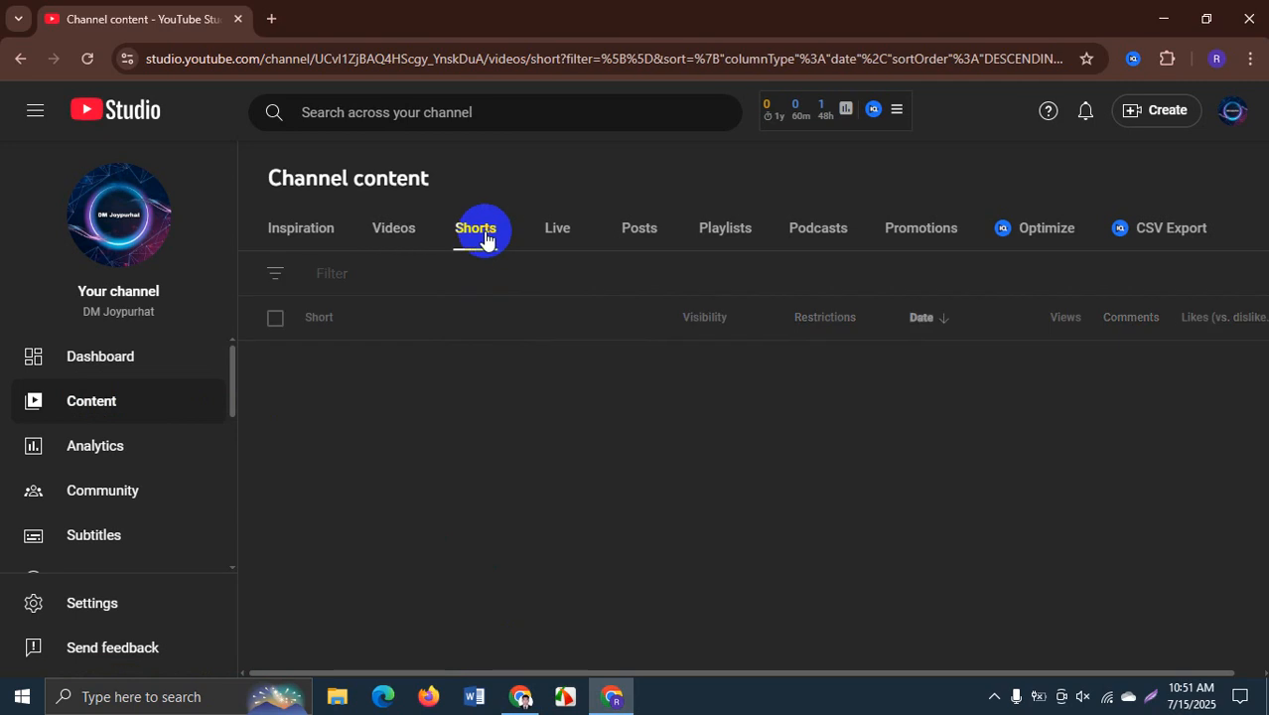
left_click(557, 240)
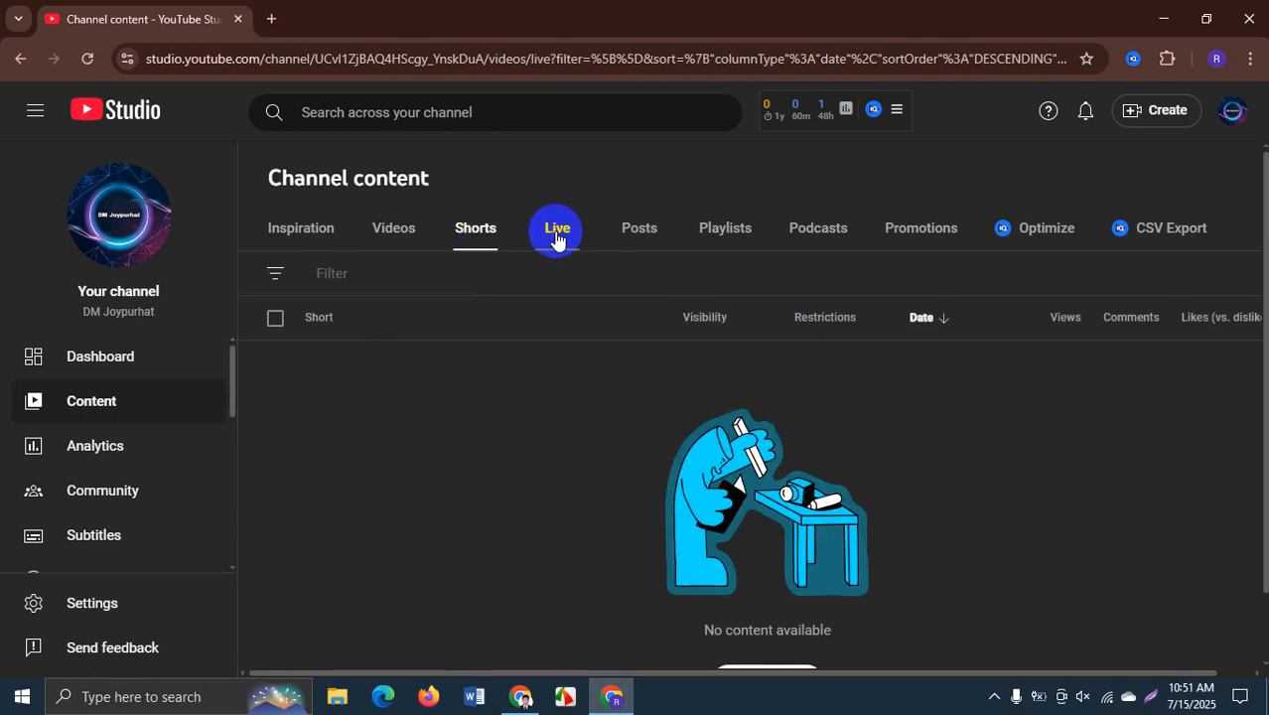
left_click(632, 239)
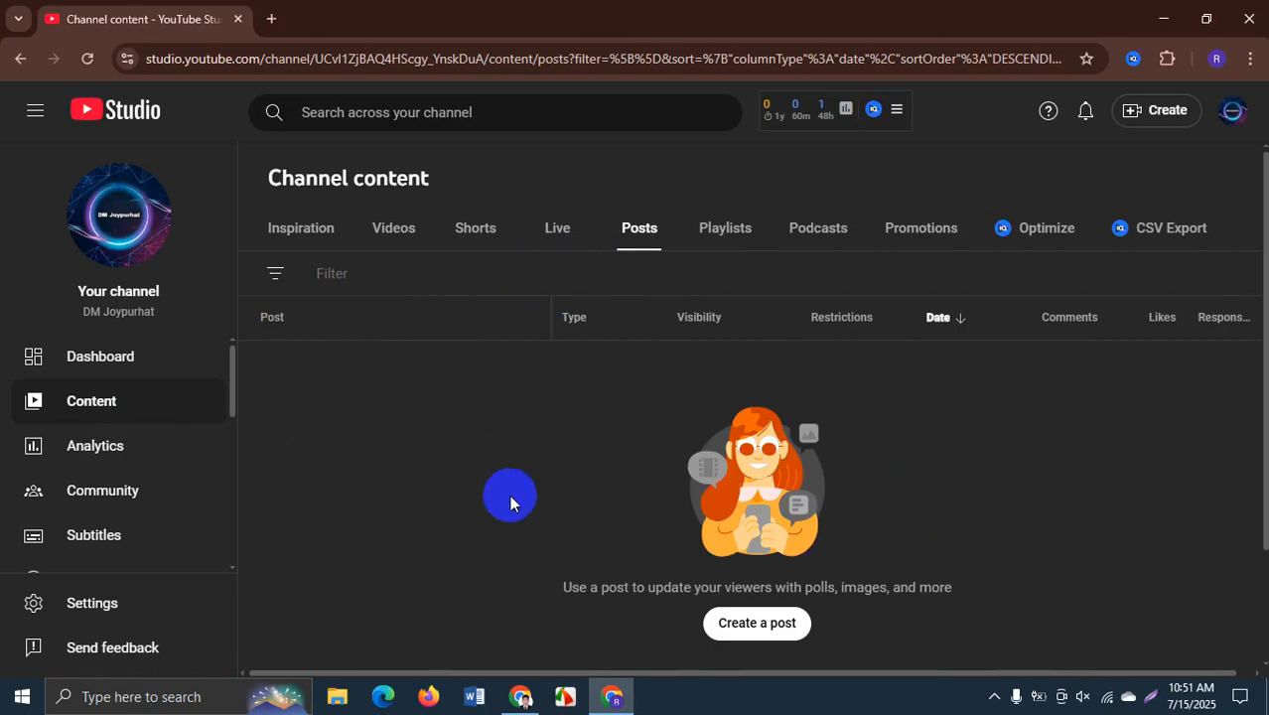
left_click(703, 237)
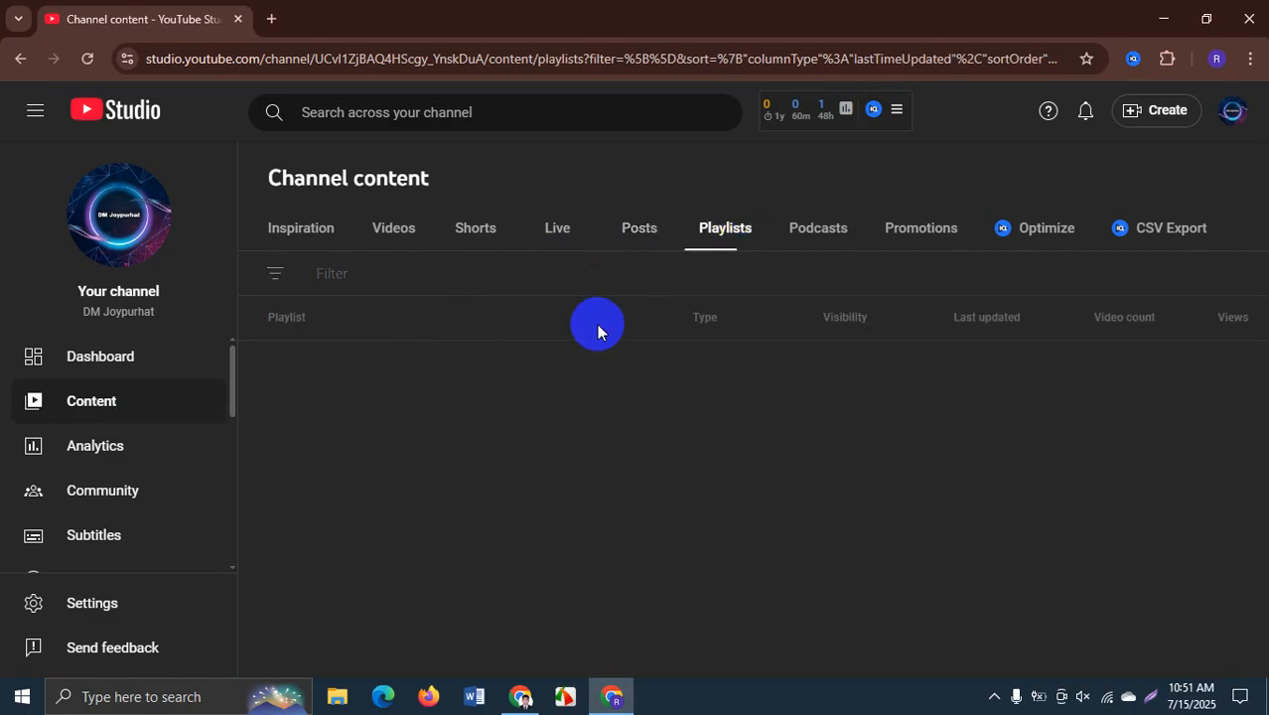
left_click(805, 238)
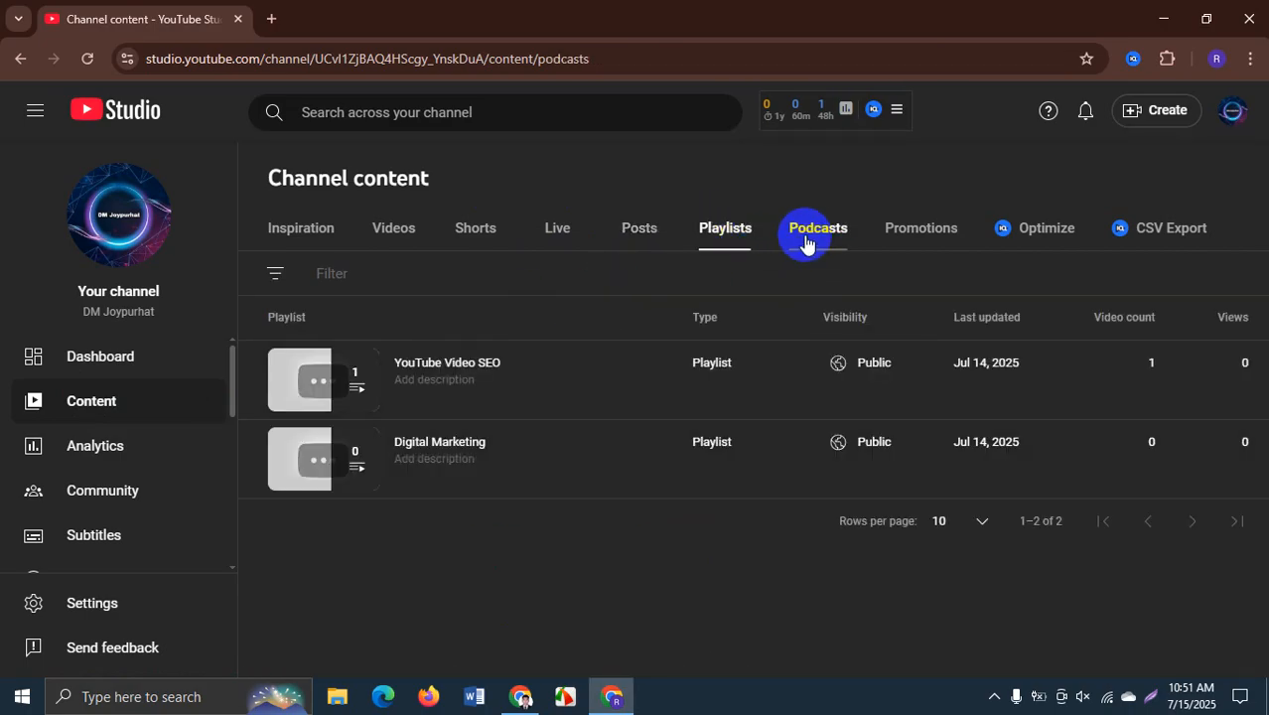
left_click(388, 233)
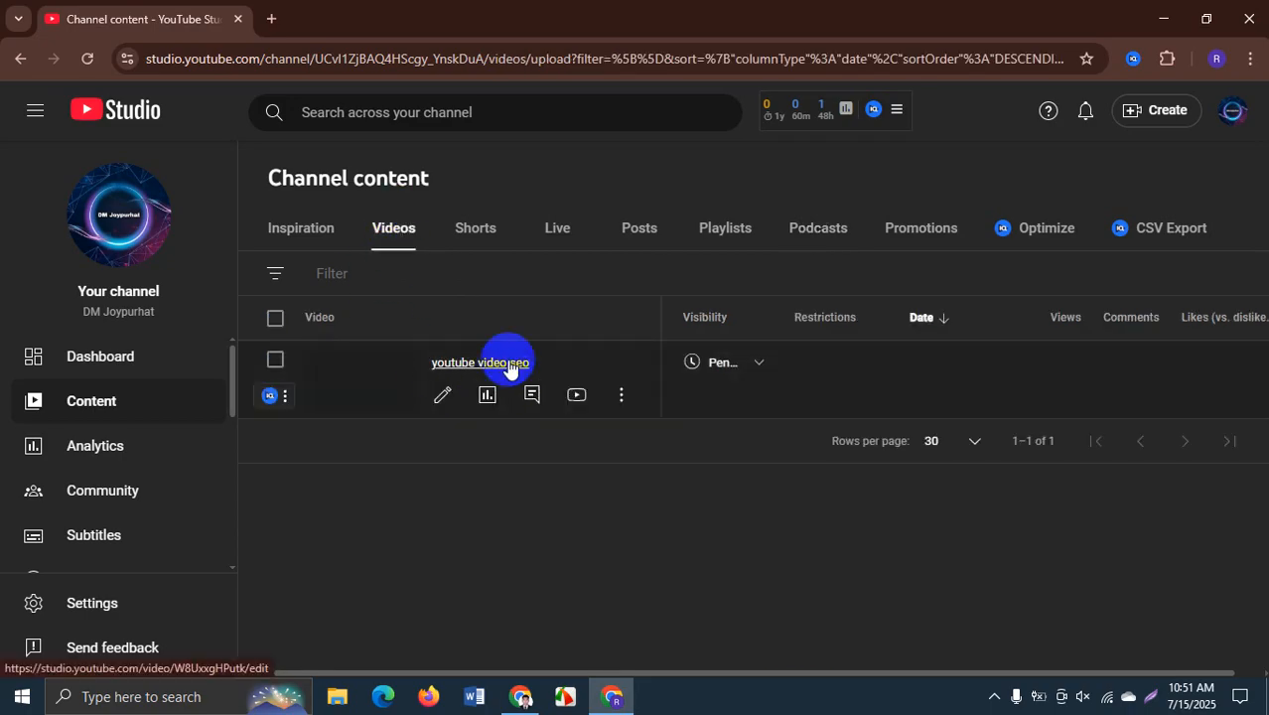
mouse_move(692, 369)
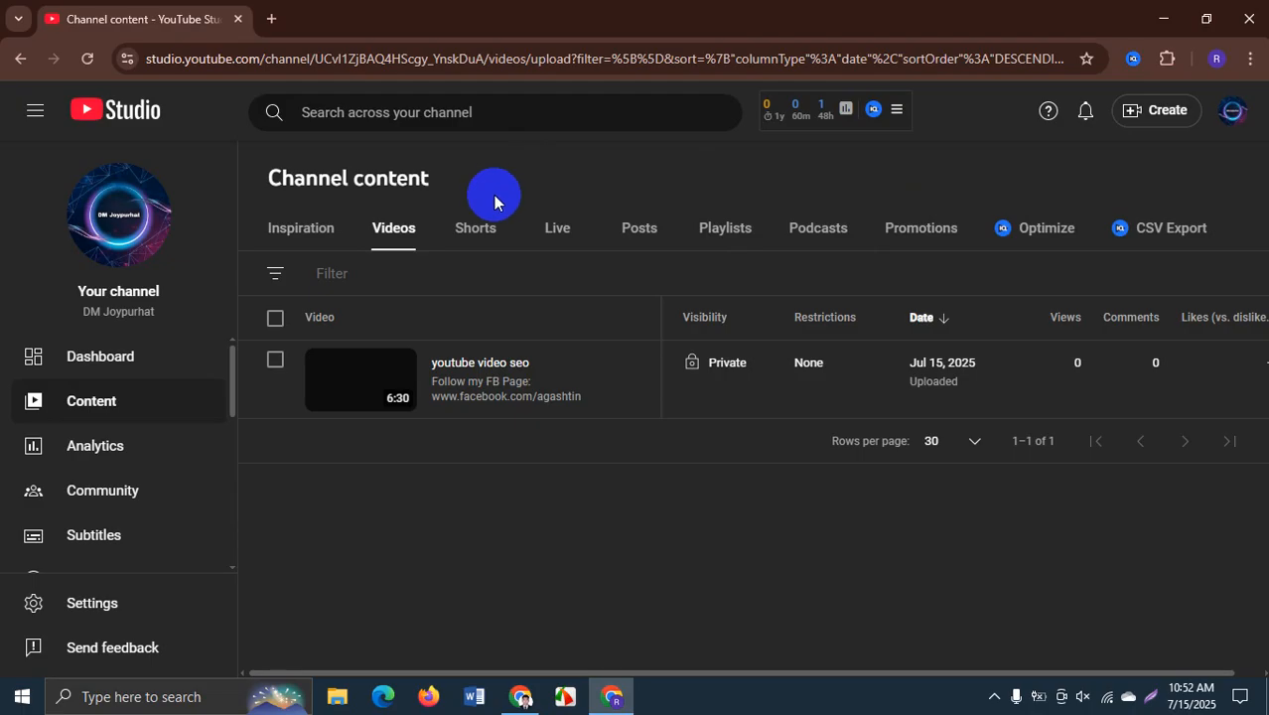
- Open a new browser tab and view the shortcuts offered by the vidIQ extension
left_click(271, 18)
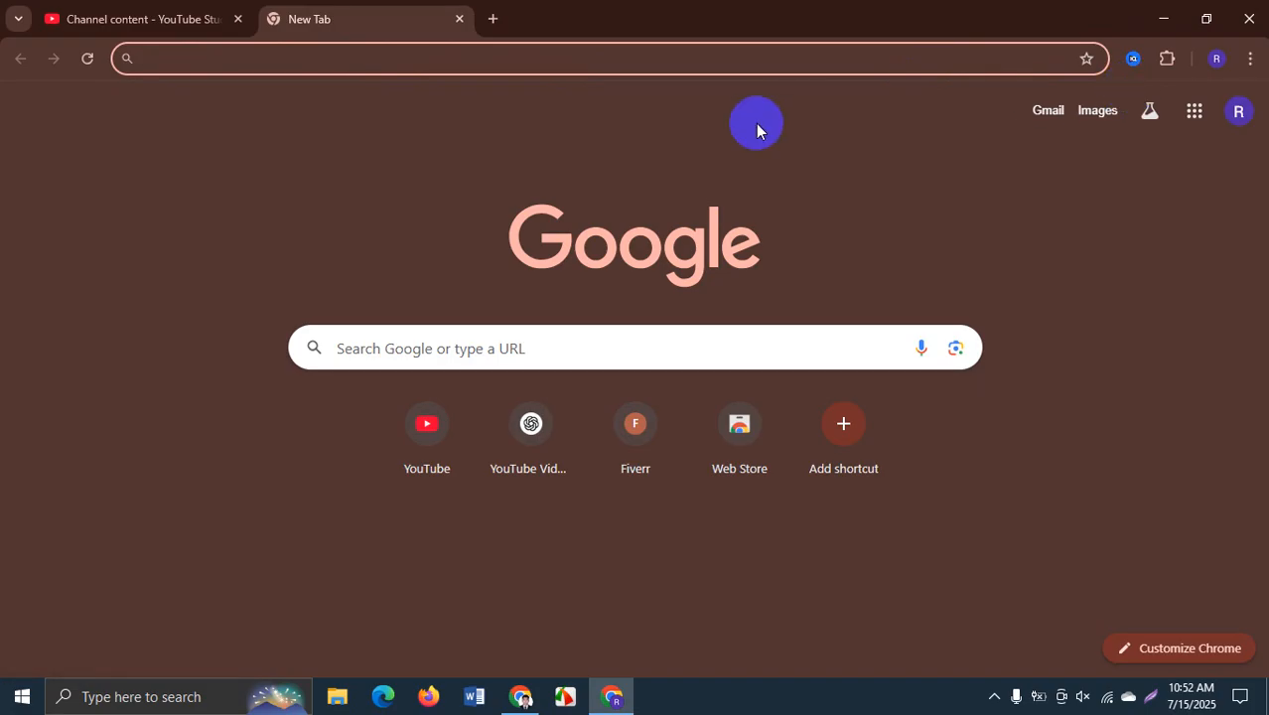
left_click(1134, 61)
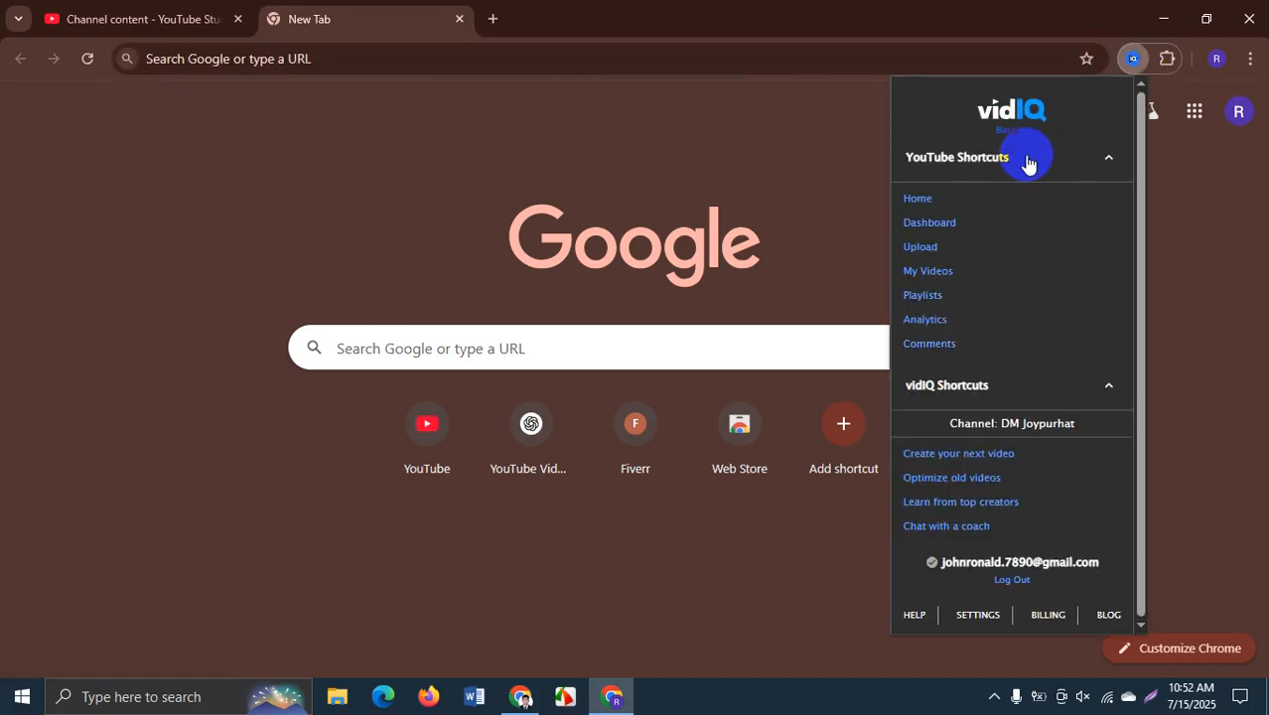
left_click(824, 141)
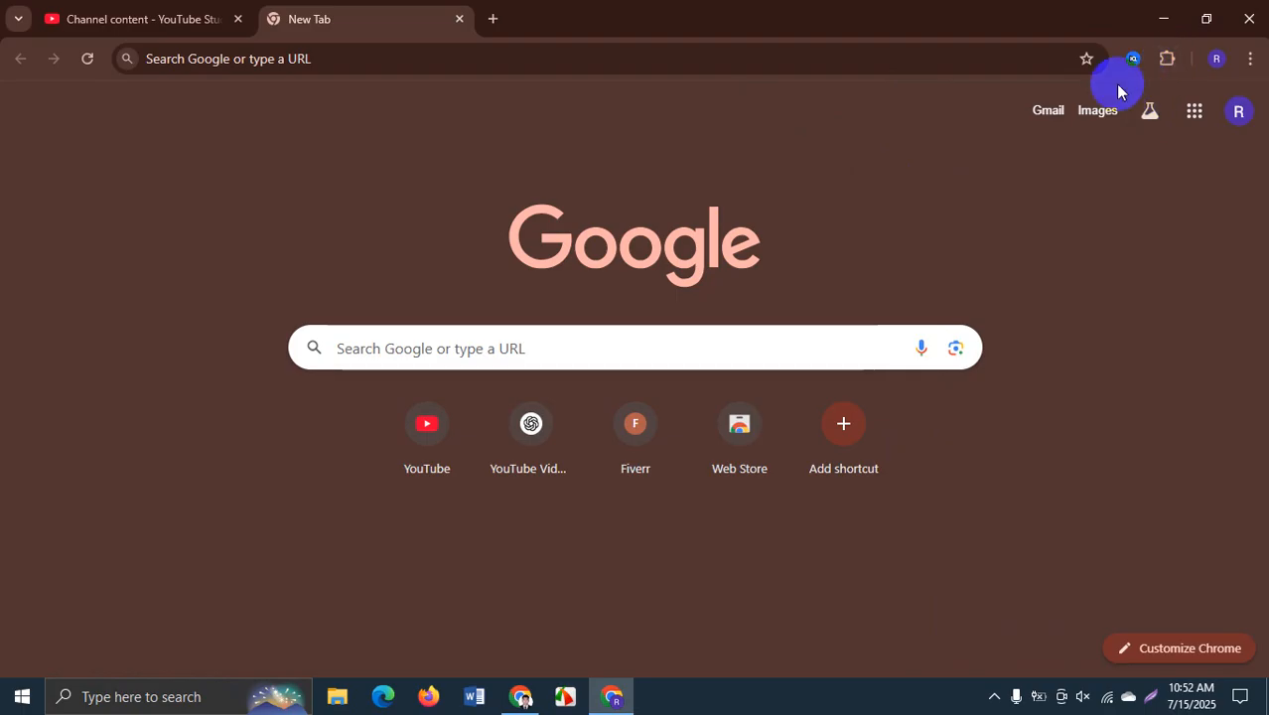
- Remove the vidIQ Vision for YouTube extension from the browser, and close the uninstall survey and the extensions page
left_click(1166, 61)
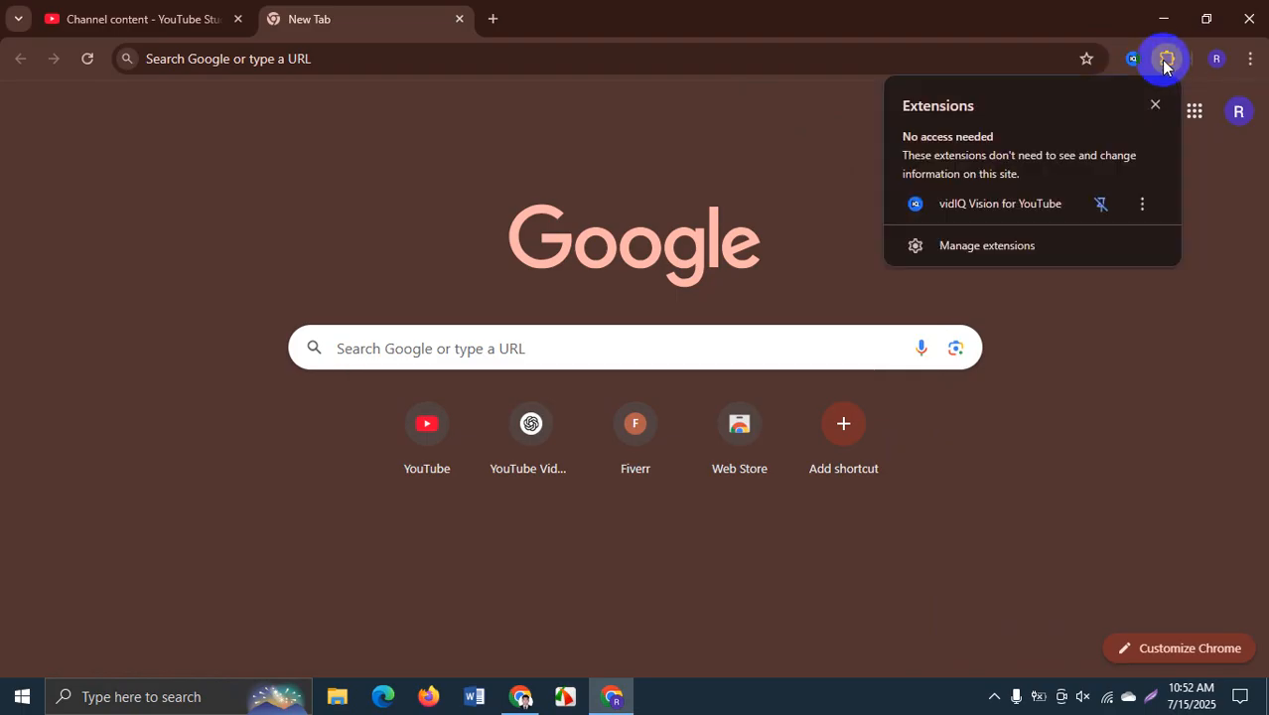
left_click(980, 250)
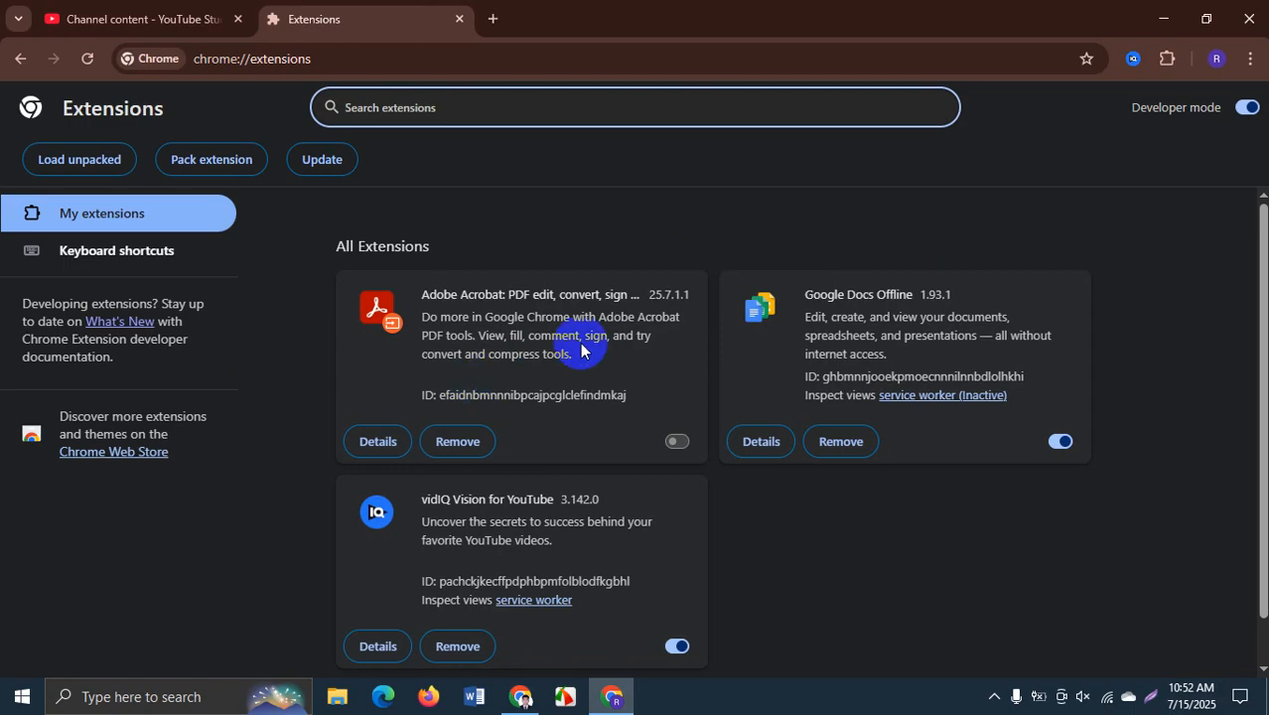
scroll(576, 358, "down", 1)
left_click(458, 596)
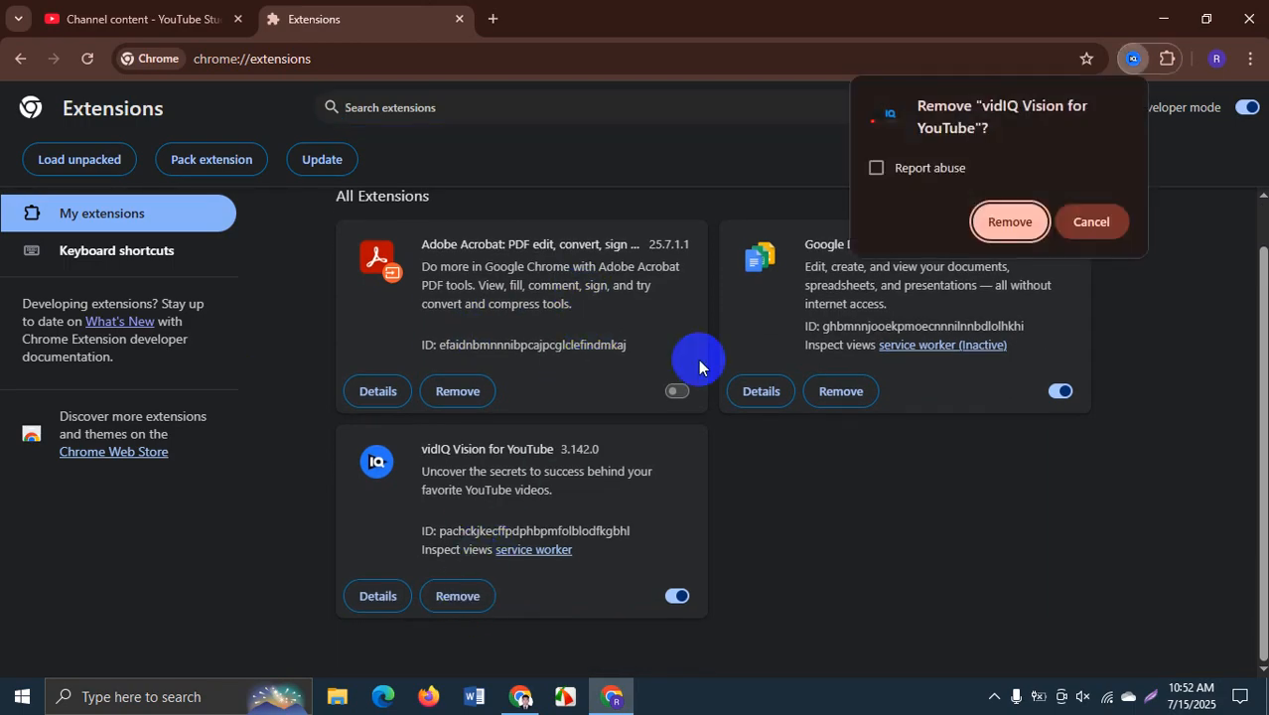
left_click(1005, 231)
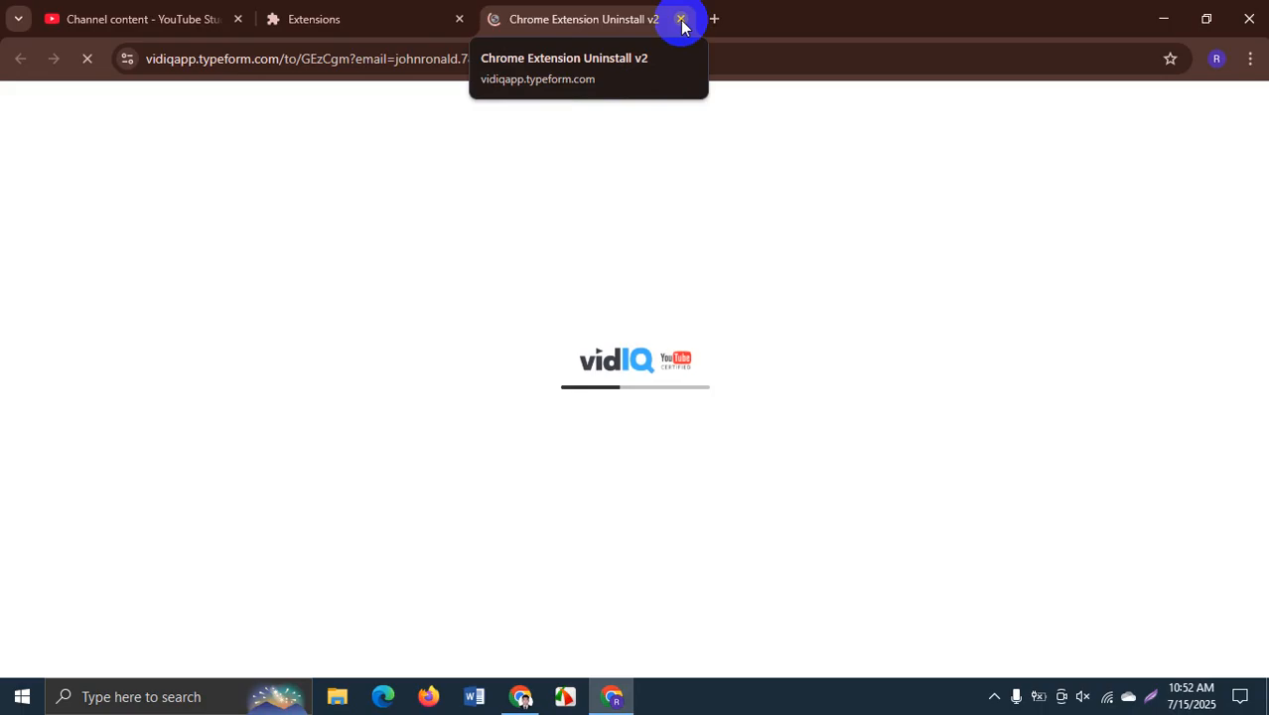
left_click(682, 21)
left_click(460, 20)
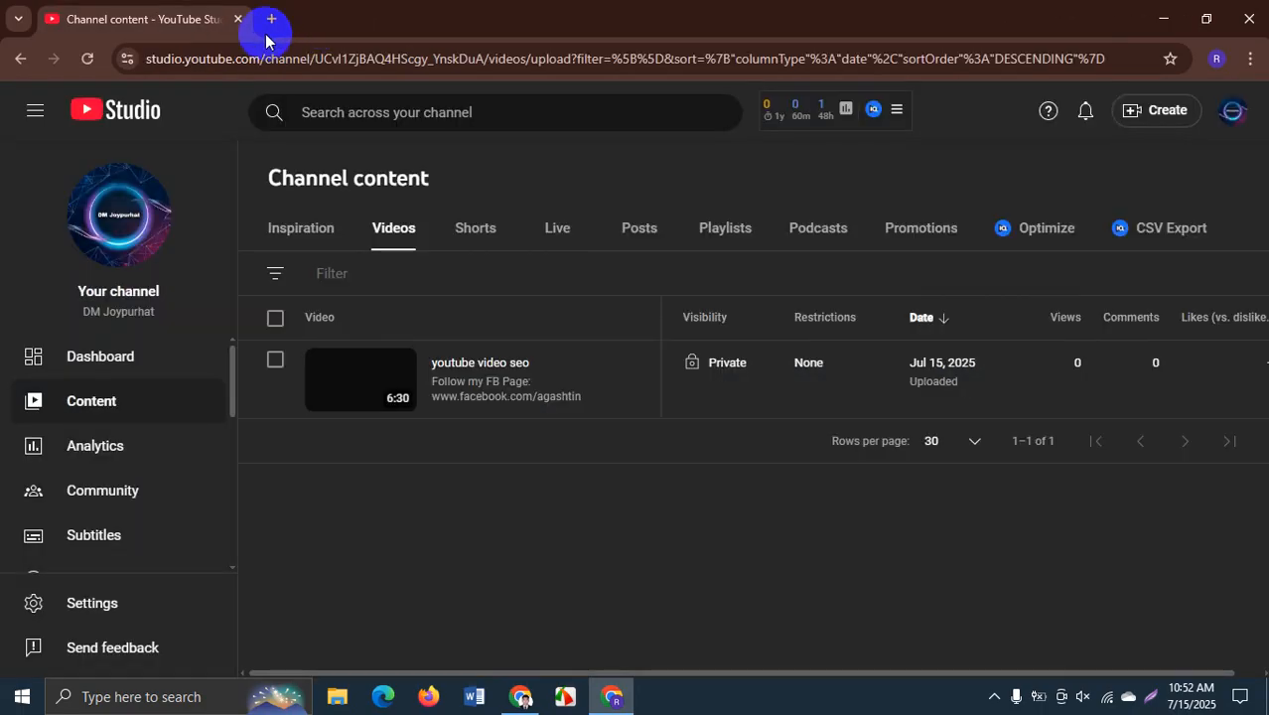
- Search Google for "vidiq extension" in a new browser tab and open the vidIQ Vision for YouTube page in the Chrome Web Store
left_click(271, 19)
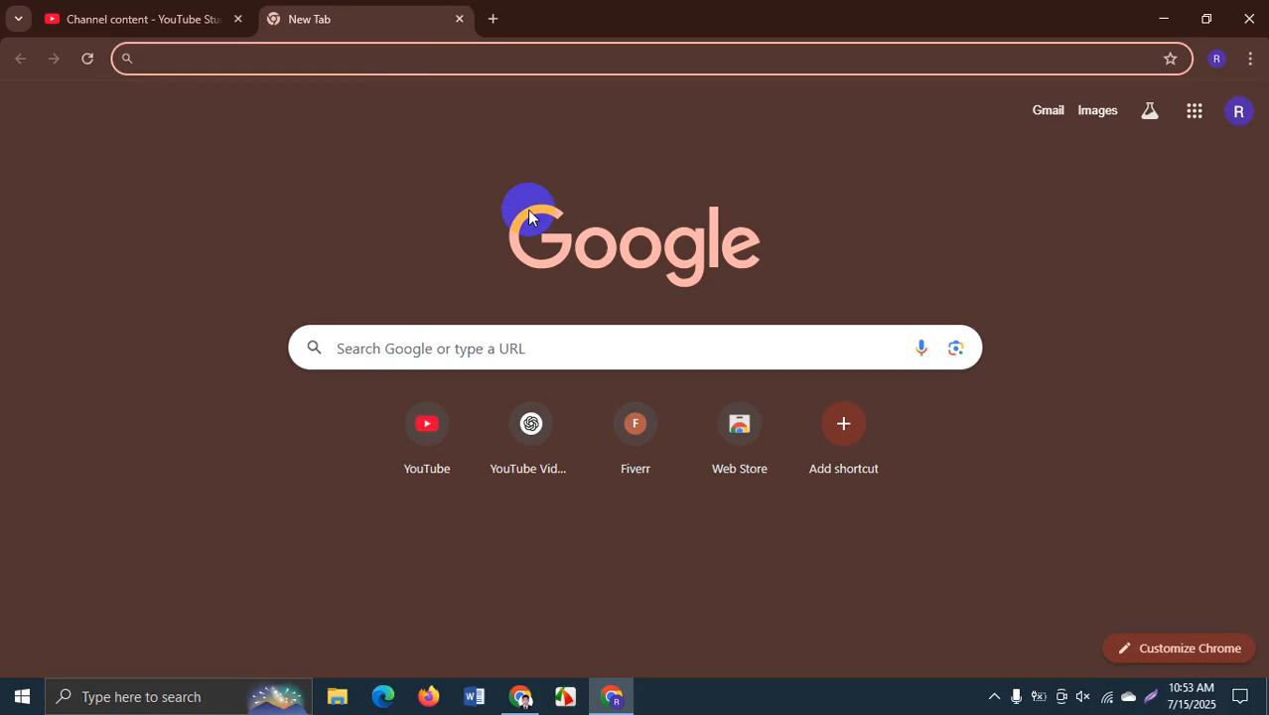
type("vidiq")
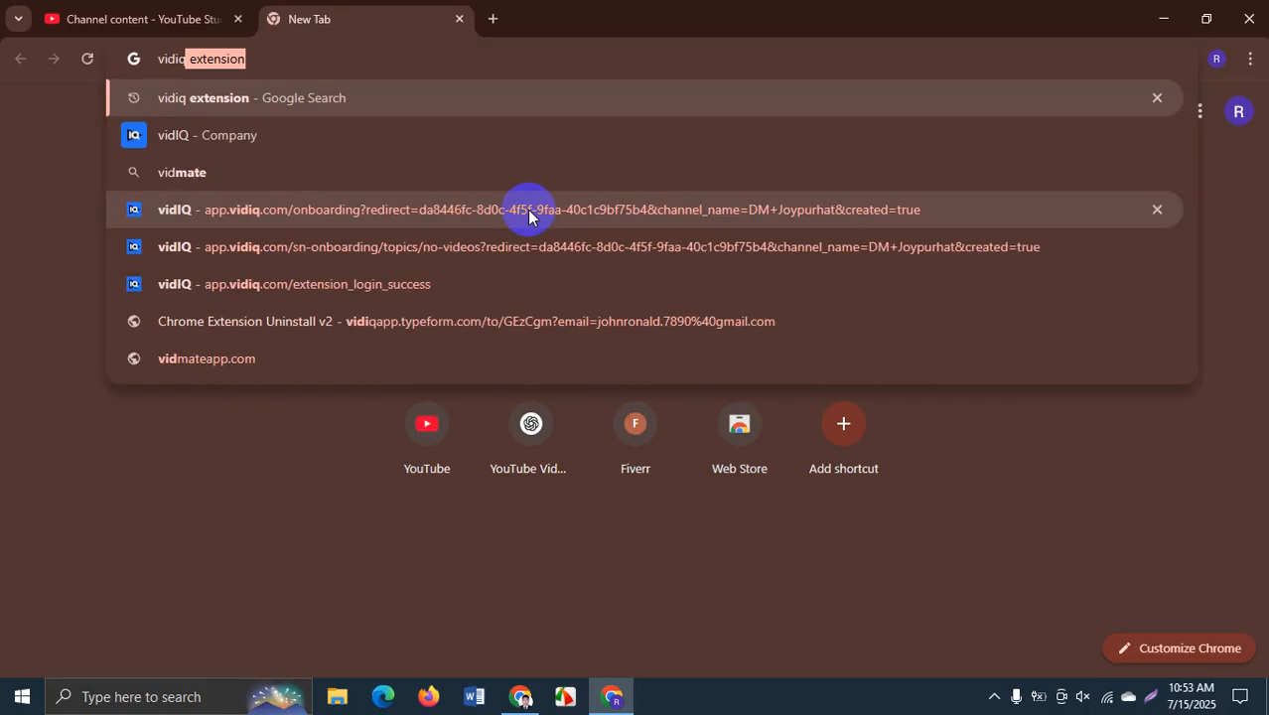
key("Return")
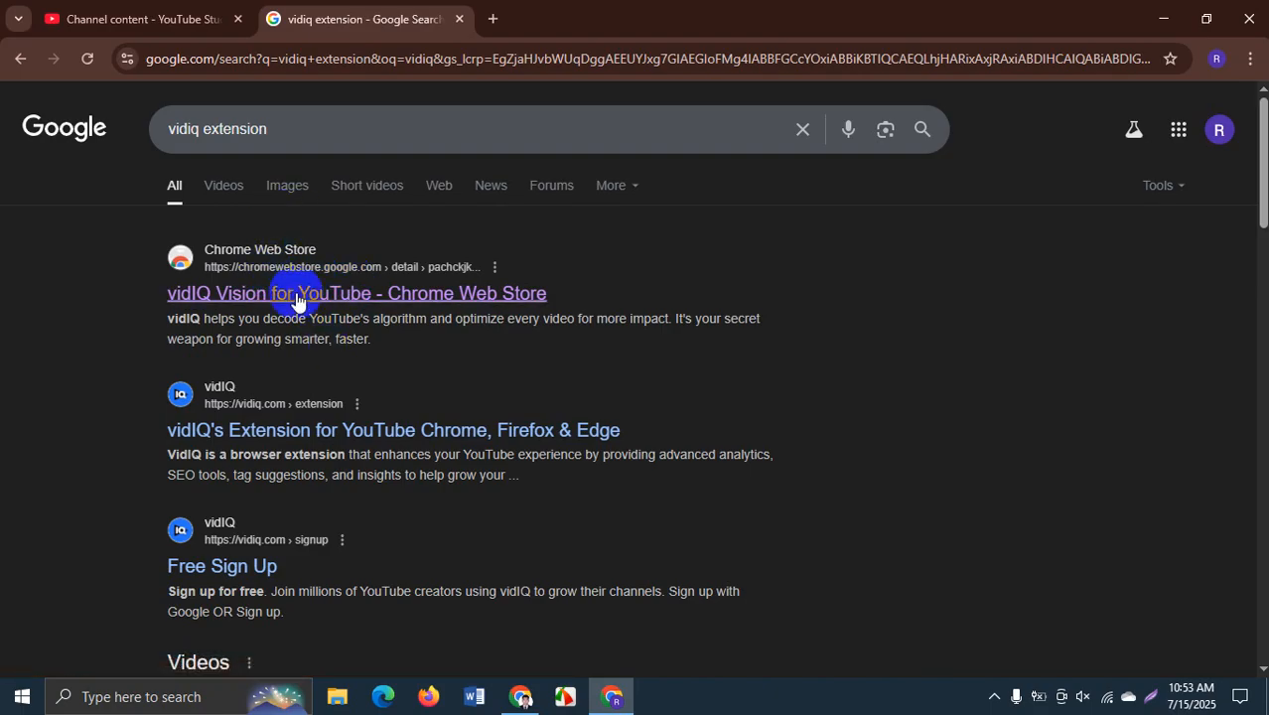
left_click(467, 256)
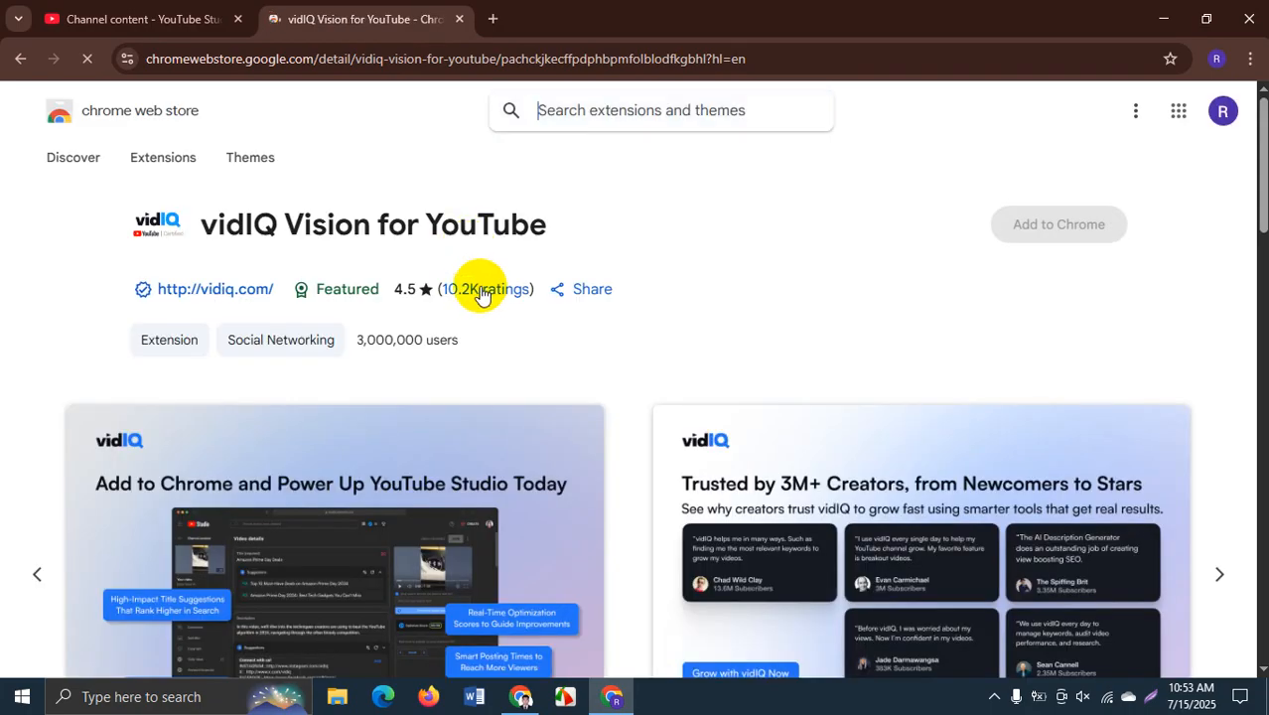
- Examine the vidIQ Vision for YouTube store page, including its name, user count, preview images, overview and ratings
left_click_drag(202, 233, 548, 238)
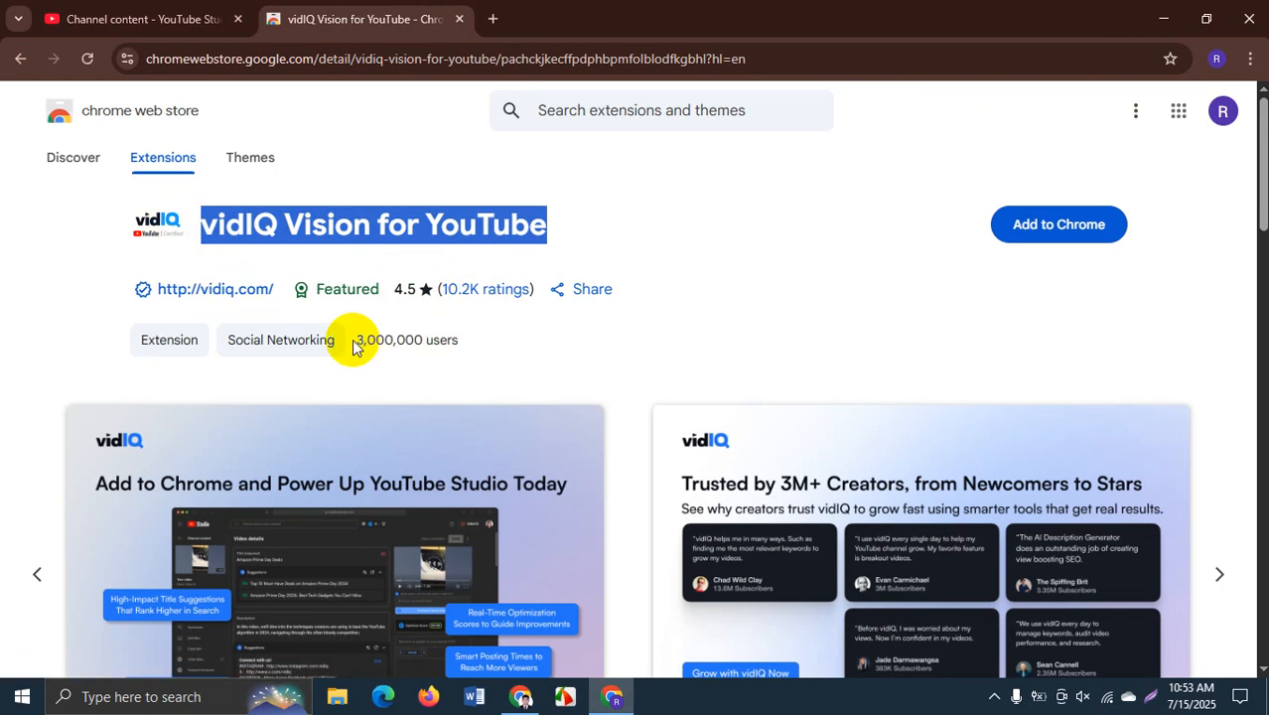
left_click_drag(353, 343, 473, 348)
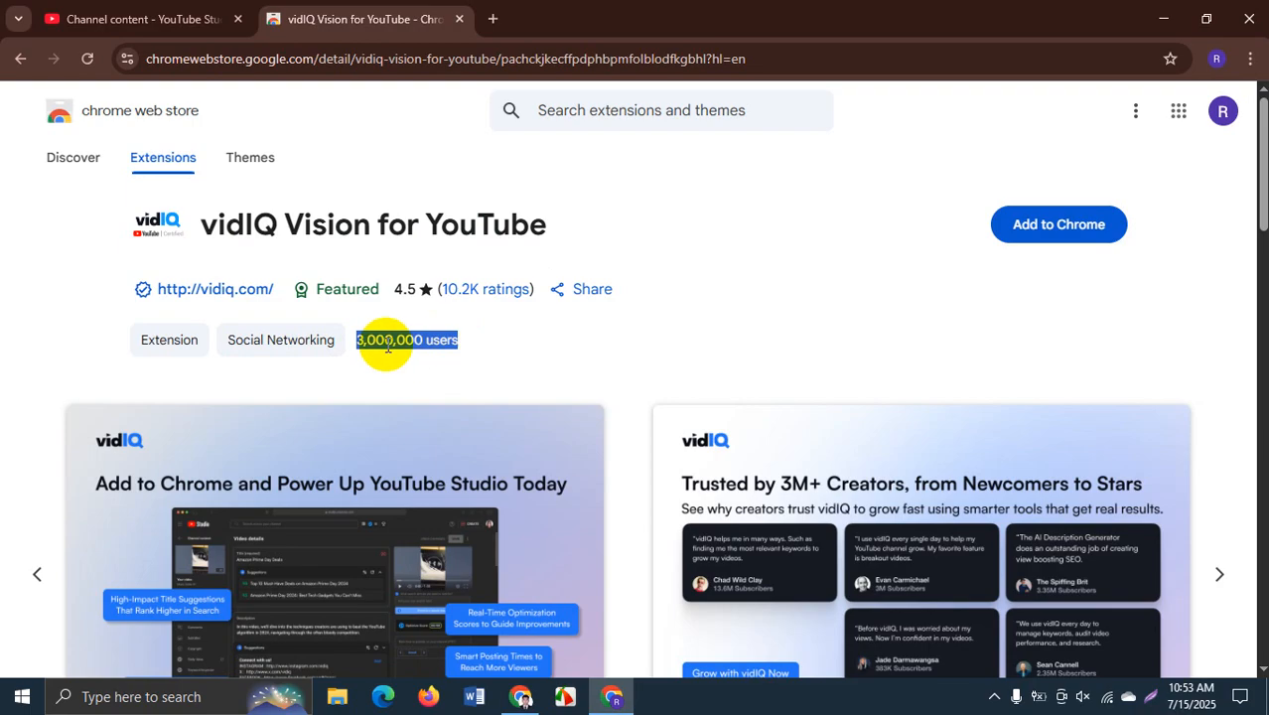
scroll(319, 536, "down", 3)
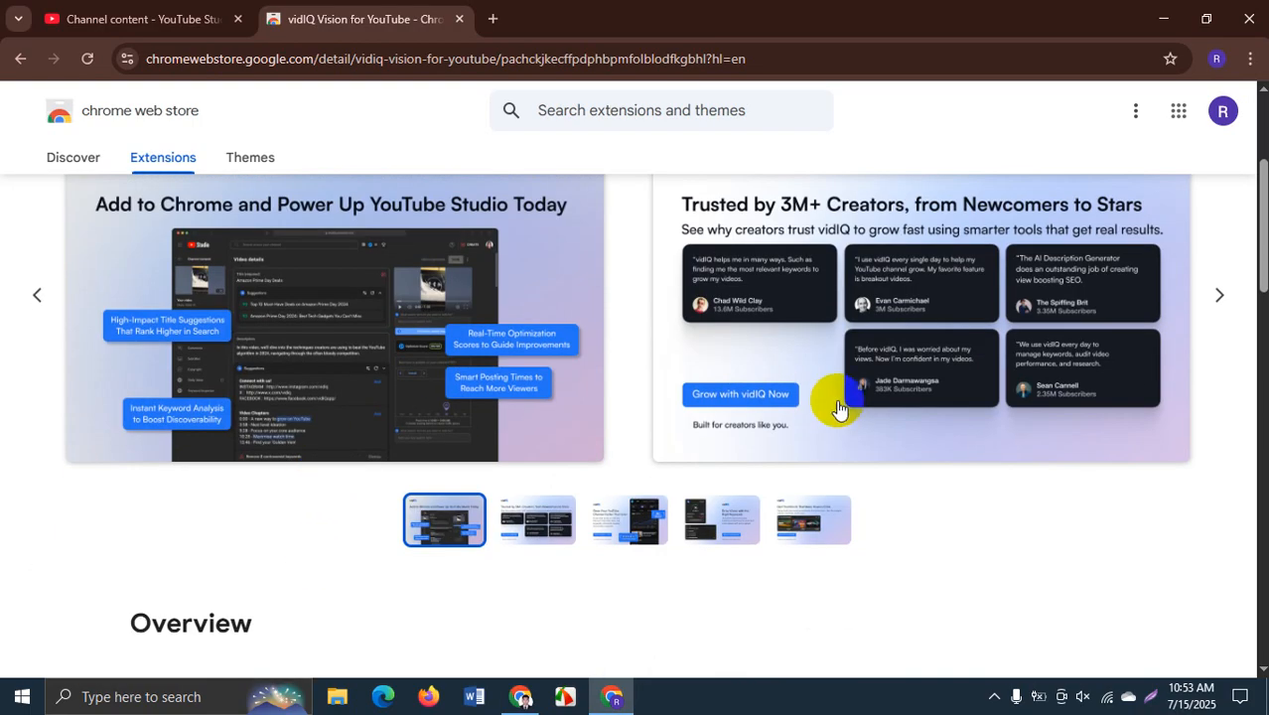
scroll(879, 400, "down", 2)
scroll(377, 383, "down", 5)
scroll(335, 377, "up", 8)
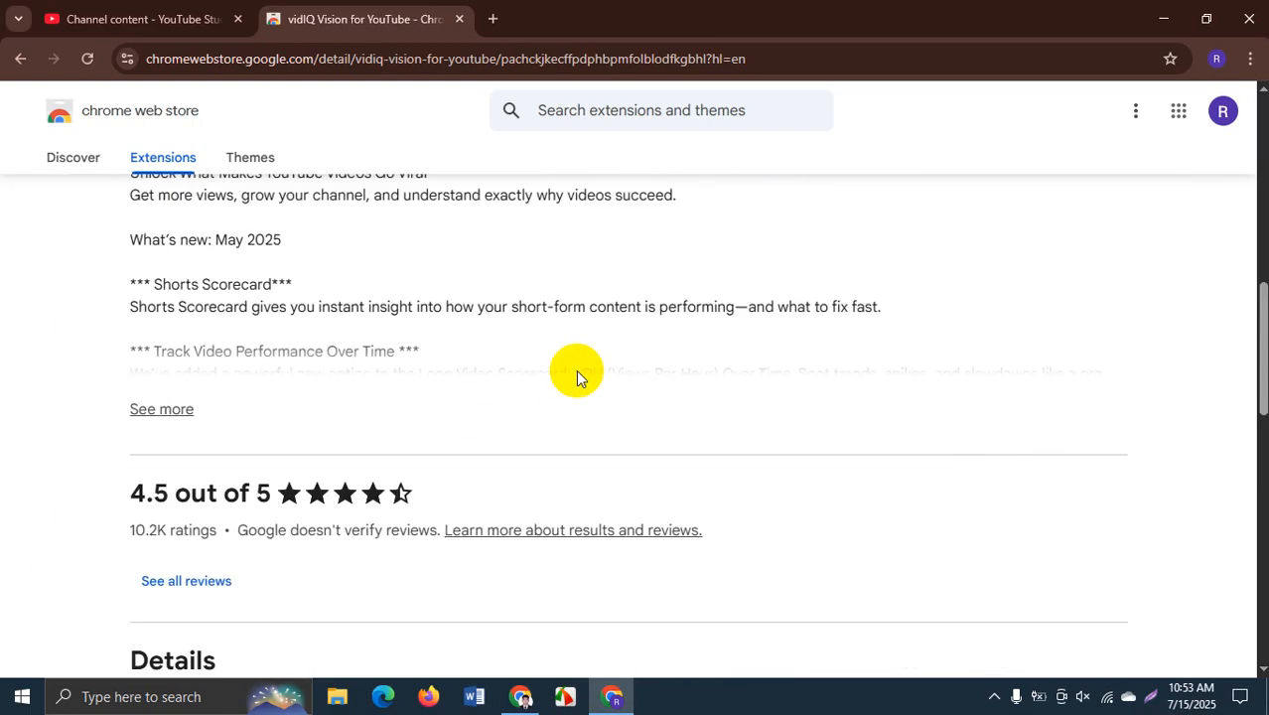
scroll(326, 396, "up", 2)
scroll(547, 505, "down", 4)
scroll(603, 419, "up", 4)
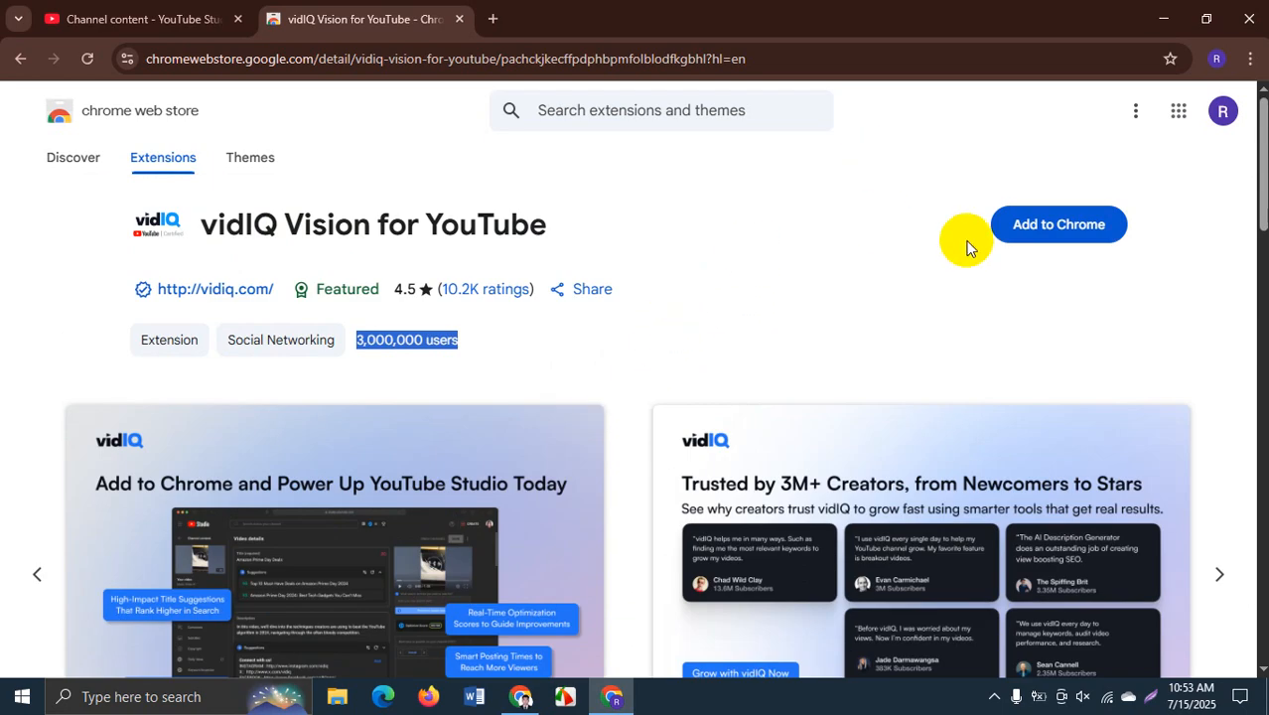
- Install the vidIQ Vision for YouTube extension in Chrome, and close the store page to return to the channel content
left_click(1077, 227)
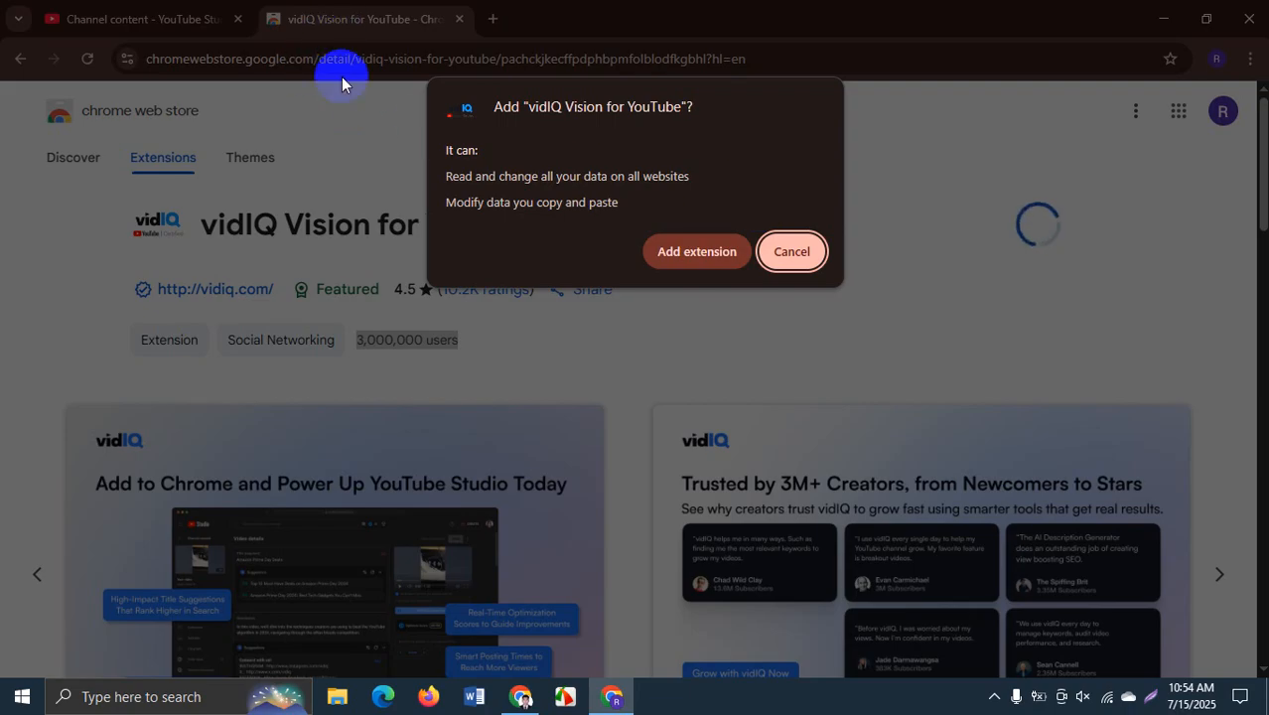
left_click(694, 250)
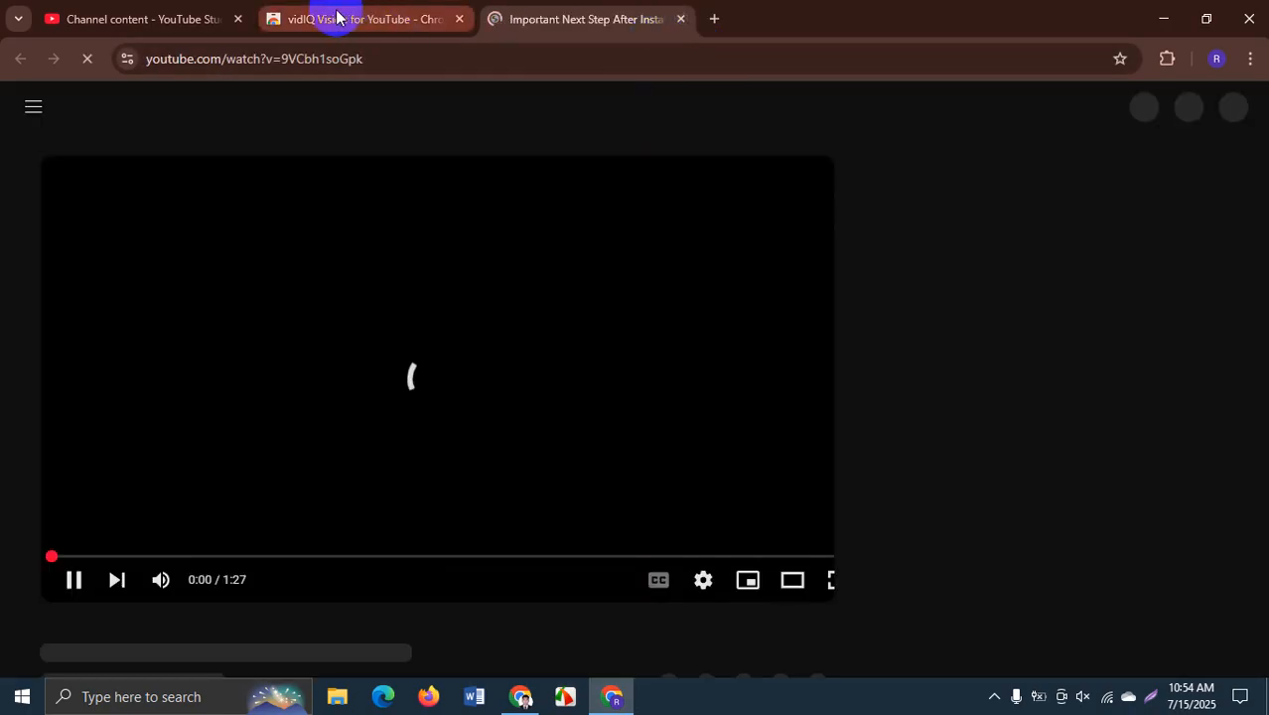
left_click(337, 17)
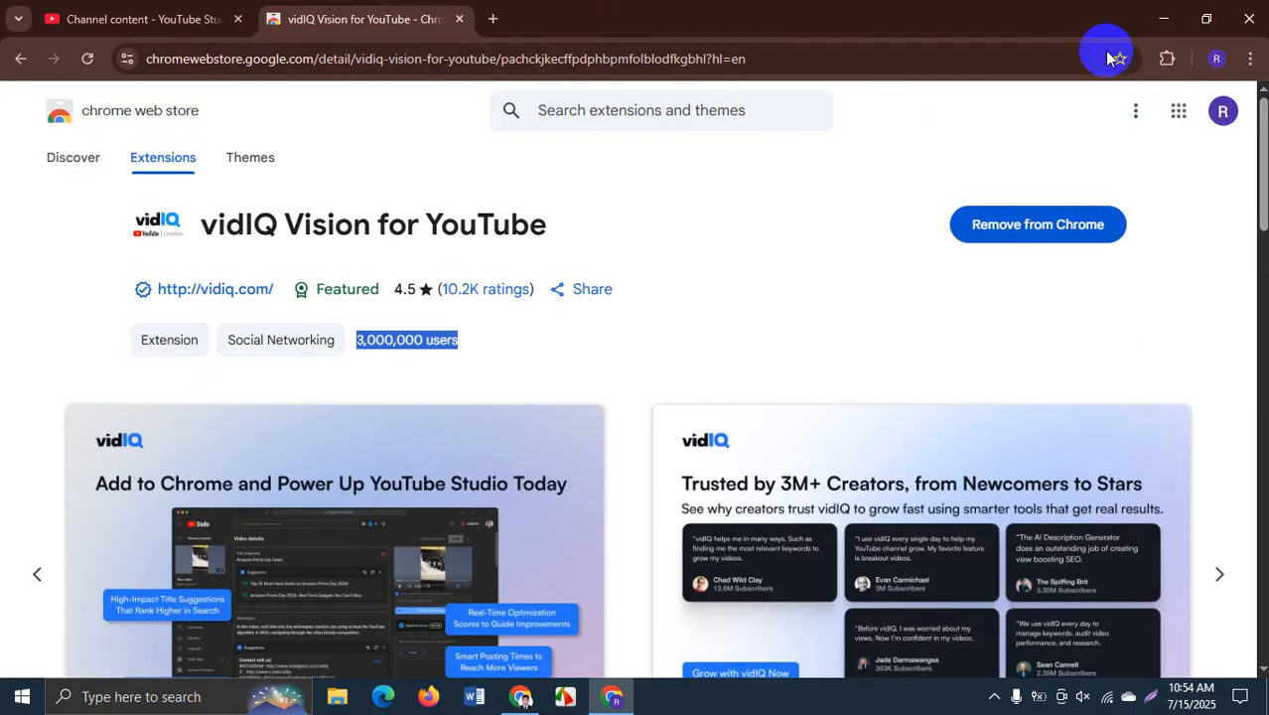
left_click(459, 19)
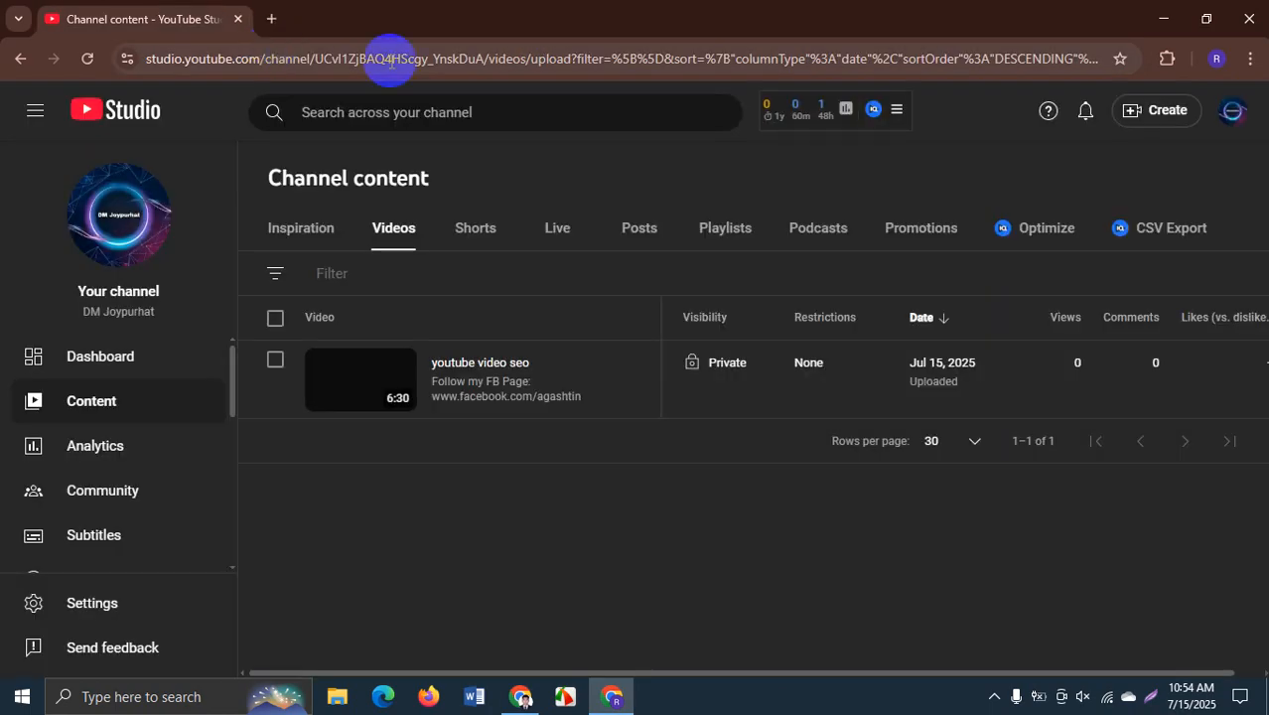
- Pin the vidIQ Vision for YouTube extension to the browser from a new tab
left_click(274, 19)
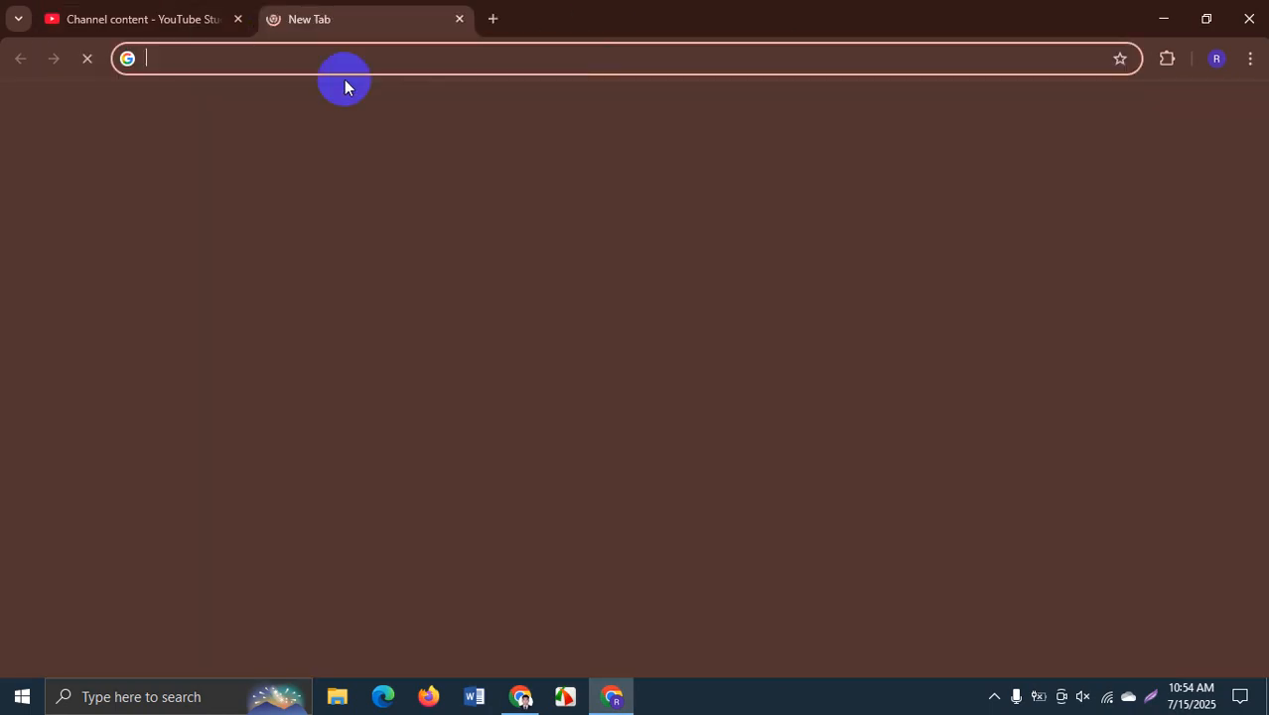
left_click(1168, 59)
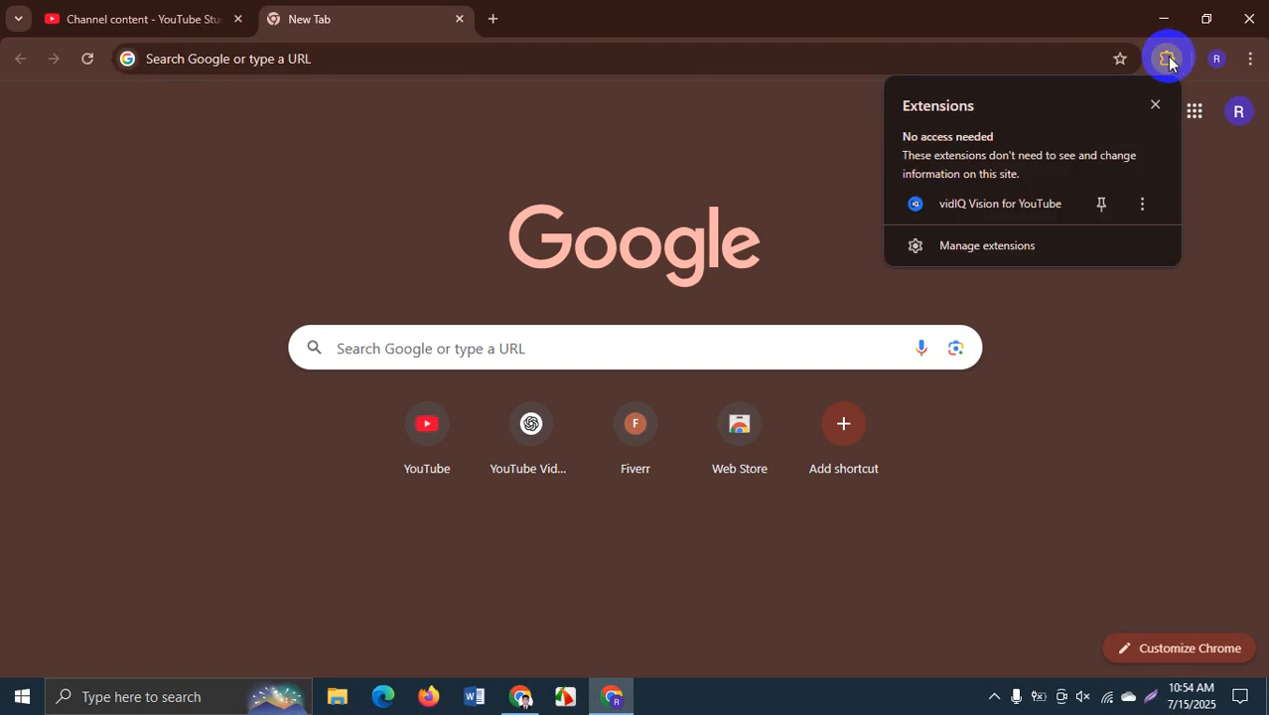
left_click(1101, 208)
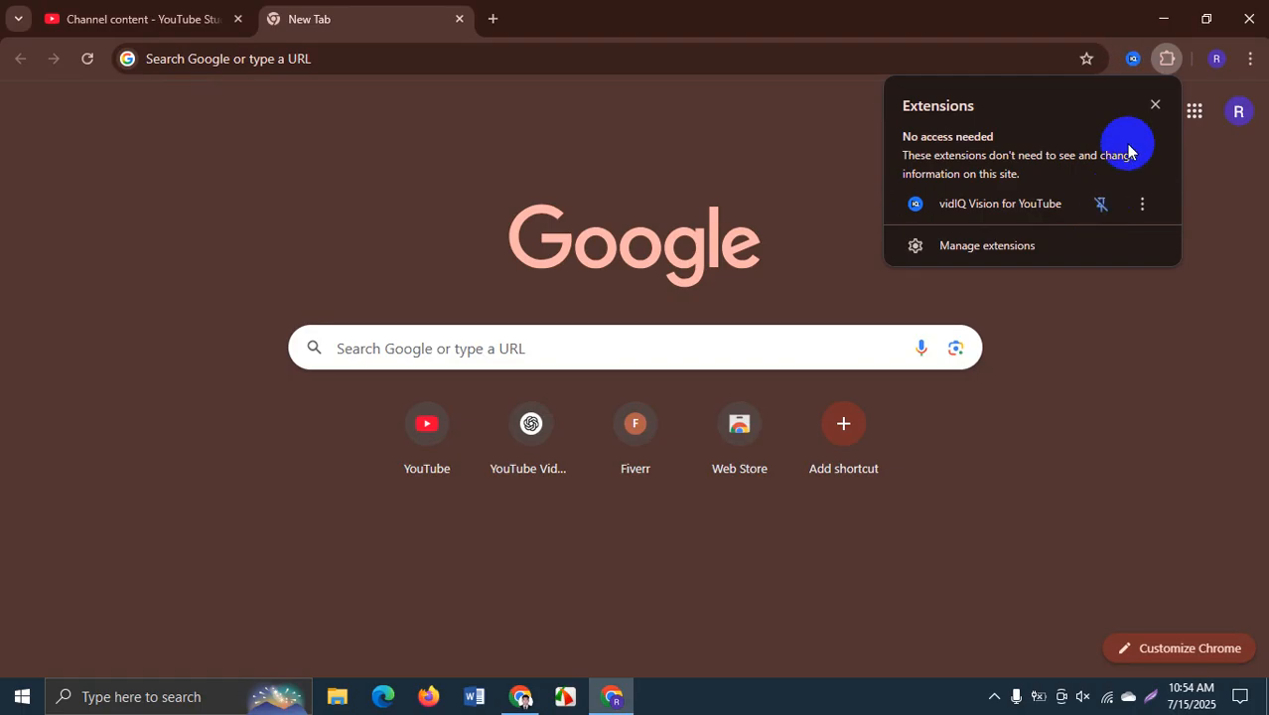
left_click(1042, 18)
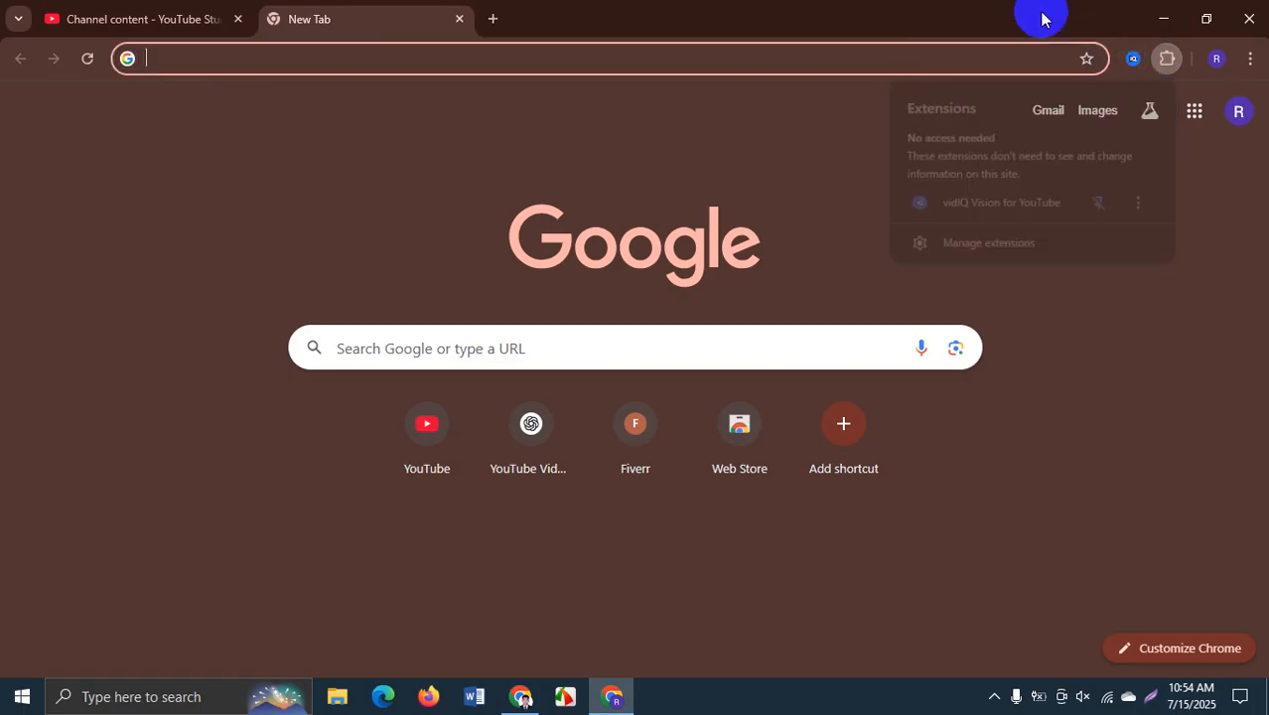
- Log out of the current vidIQ account in the extension and close its popup
left_click(1130, 62)
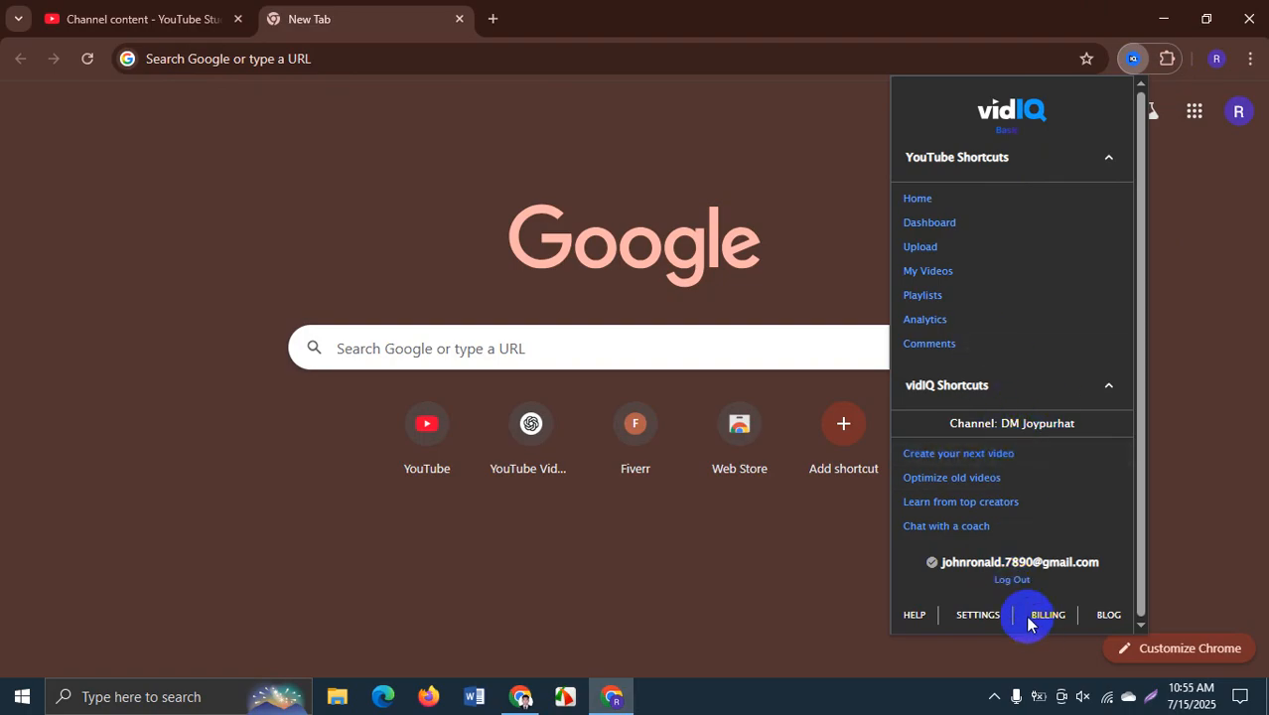
left_click(1012, 581)
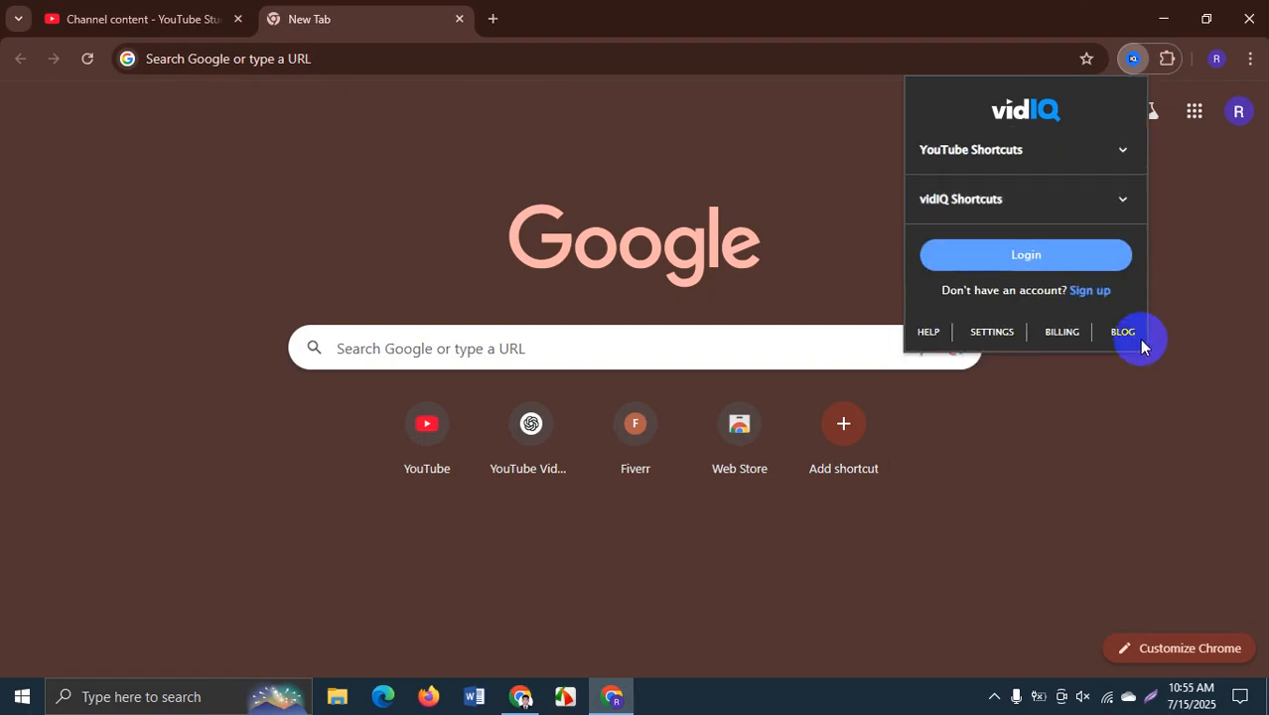
left_click(1131, 57)
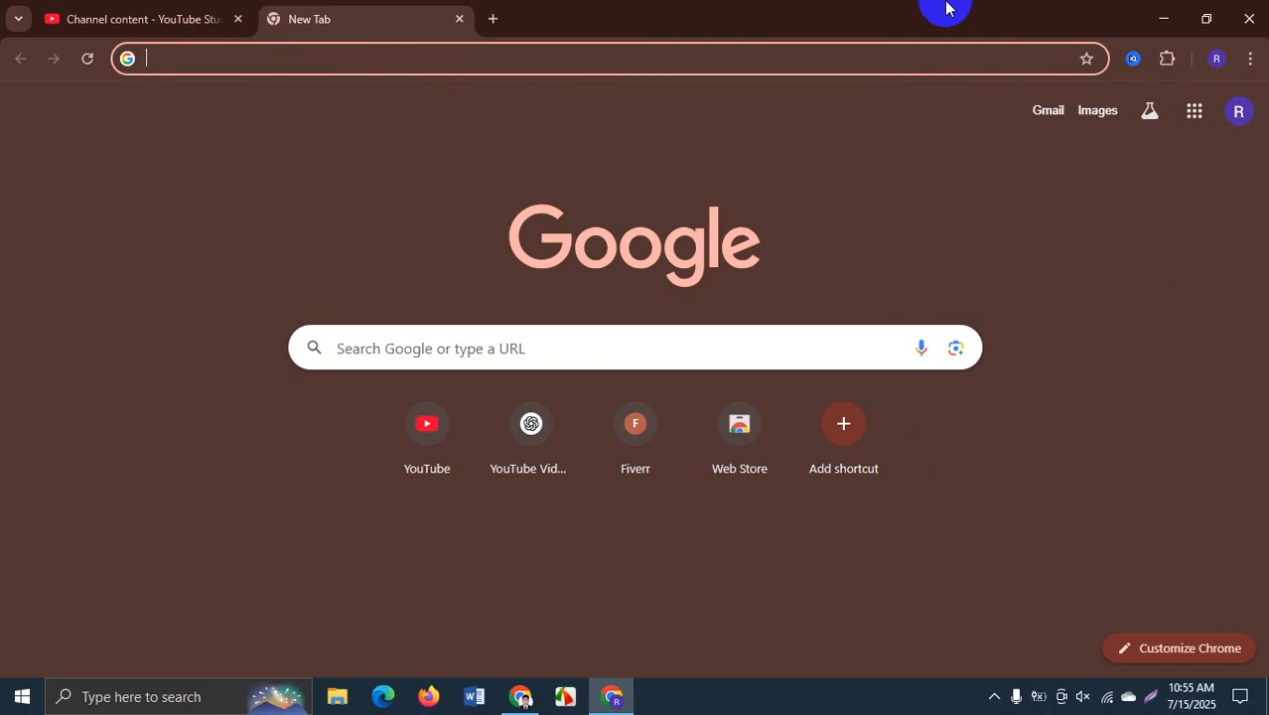
- Log in to the vidIQ extension with the existing Google account, and close the login window
left_click(1131, 60)
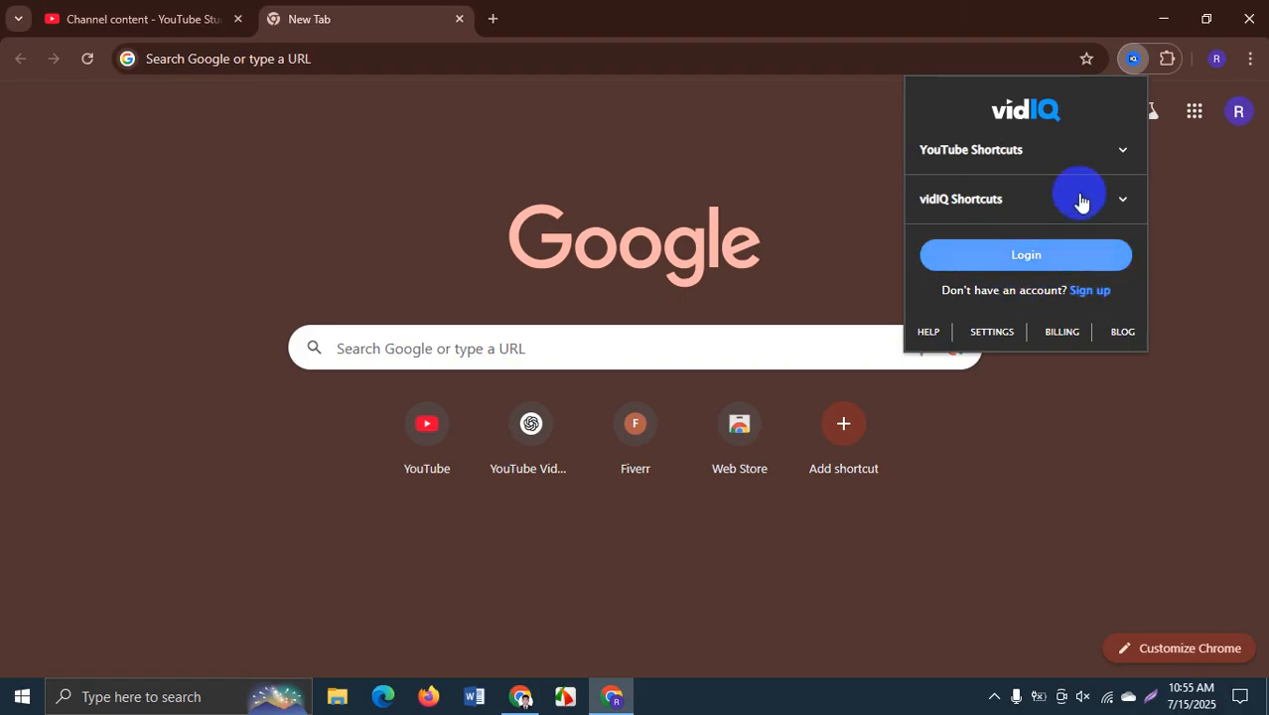
left_click(1026, 255)
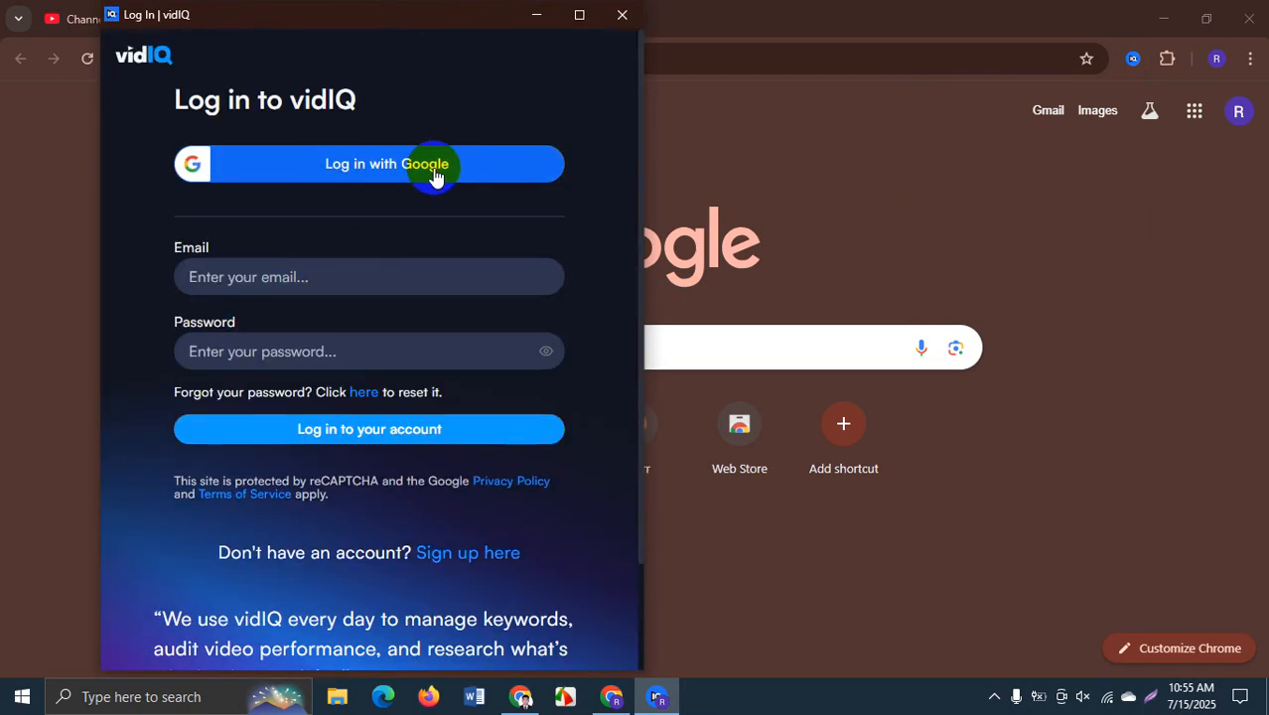
left_click(385, 169)
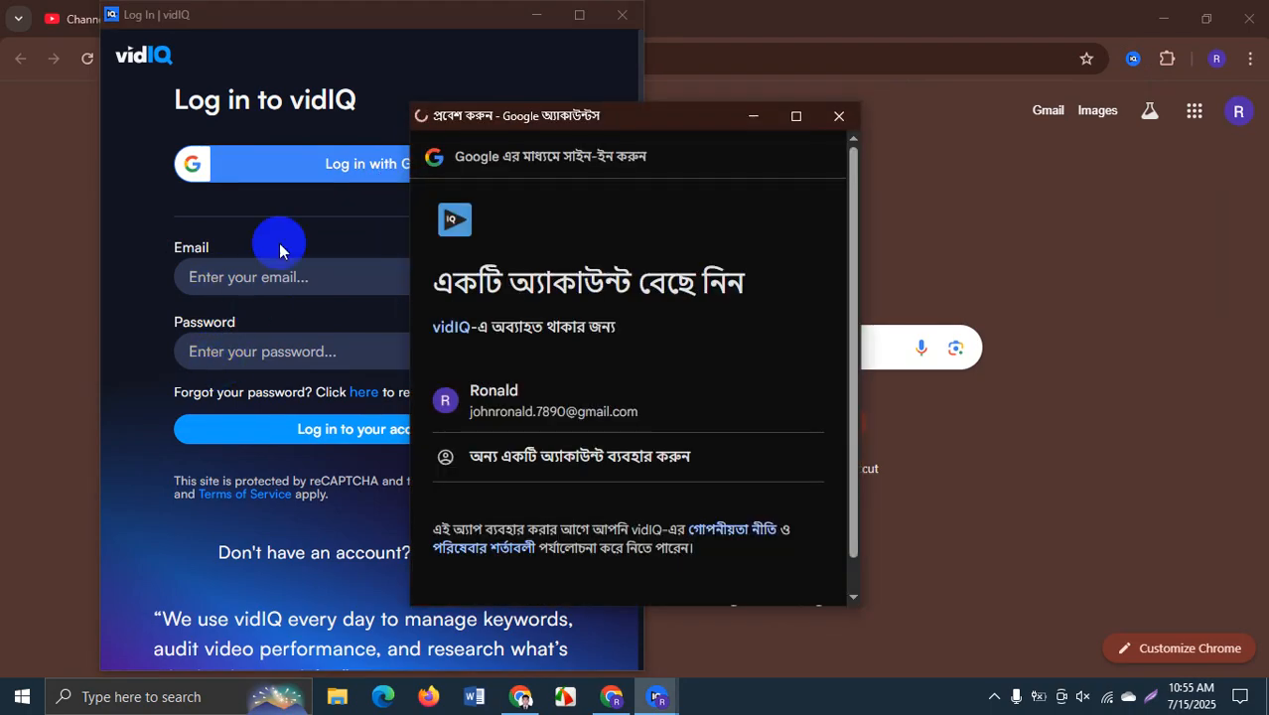
left_click(314, 175)
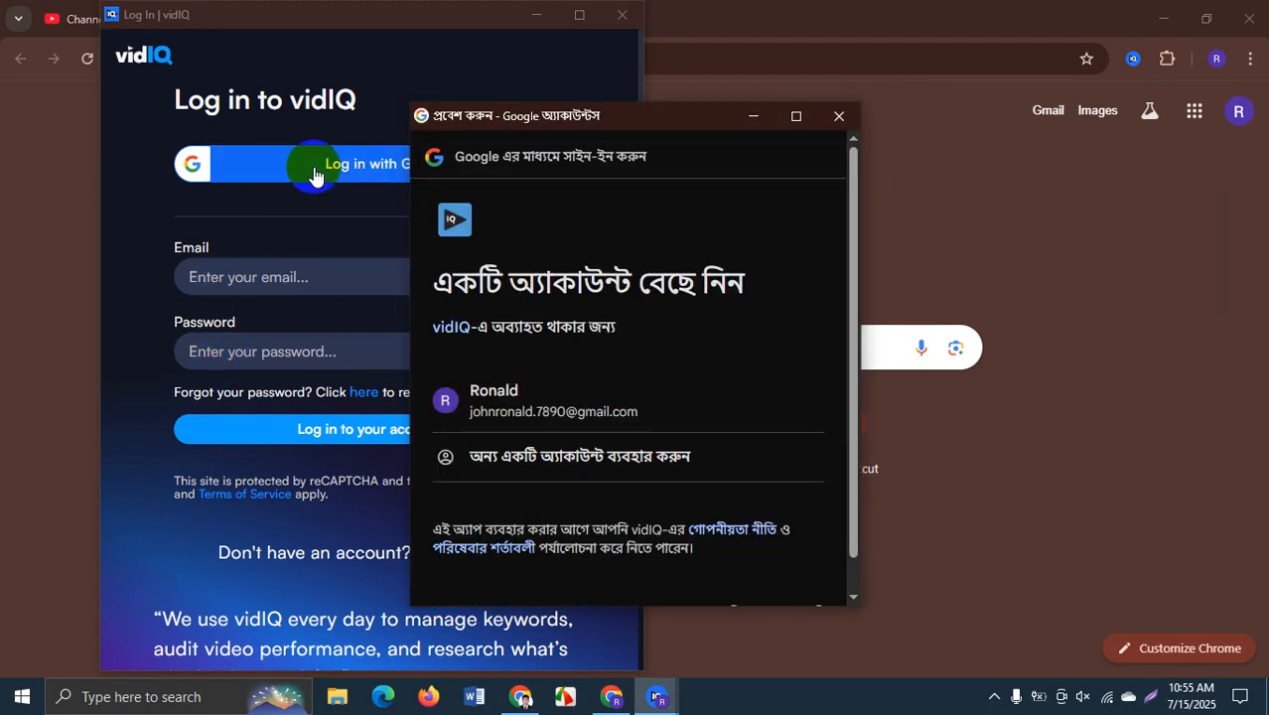
left_click(310, 171)
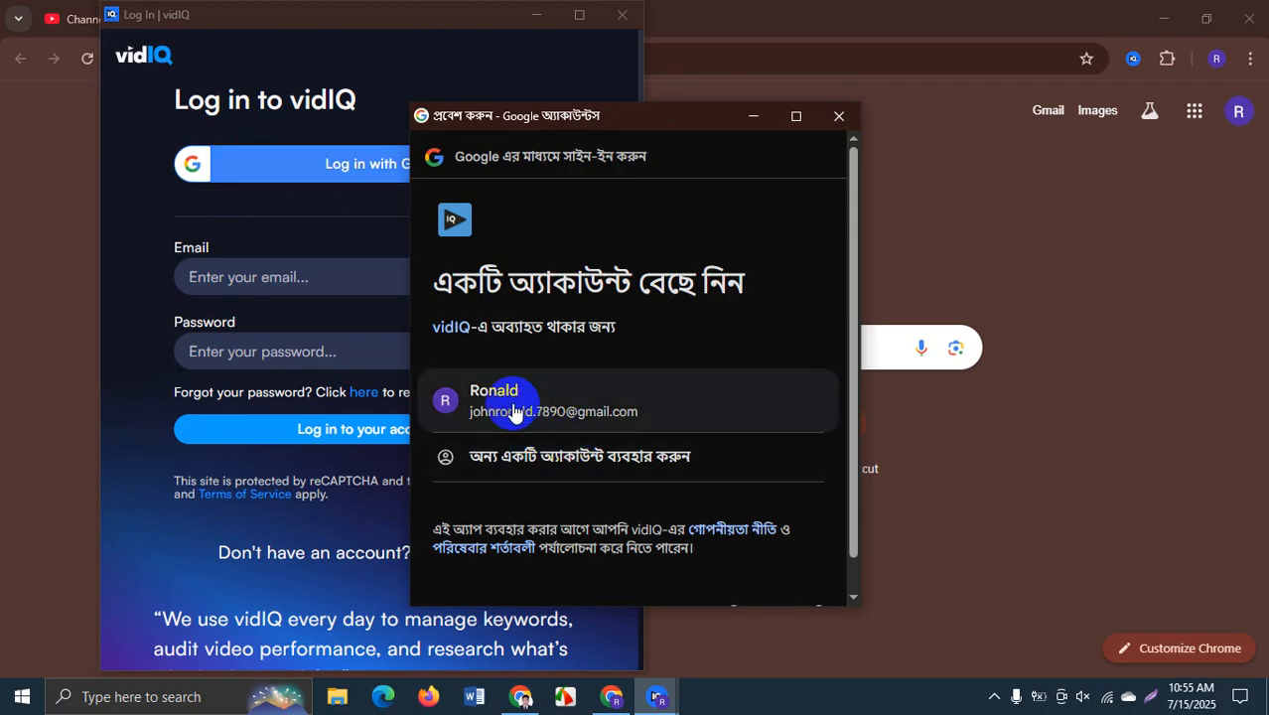
left_click(571, 400)
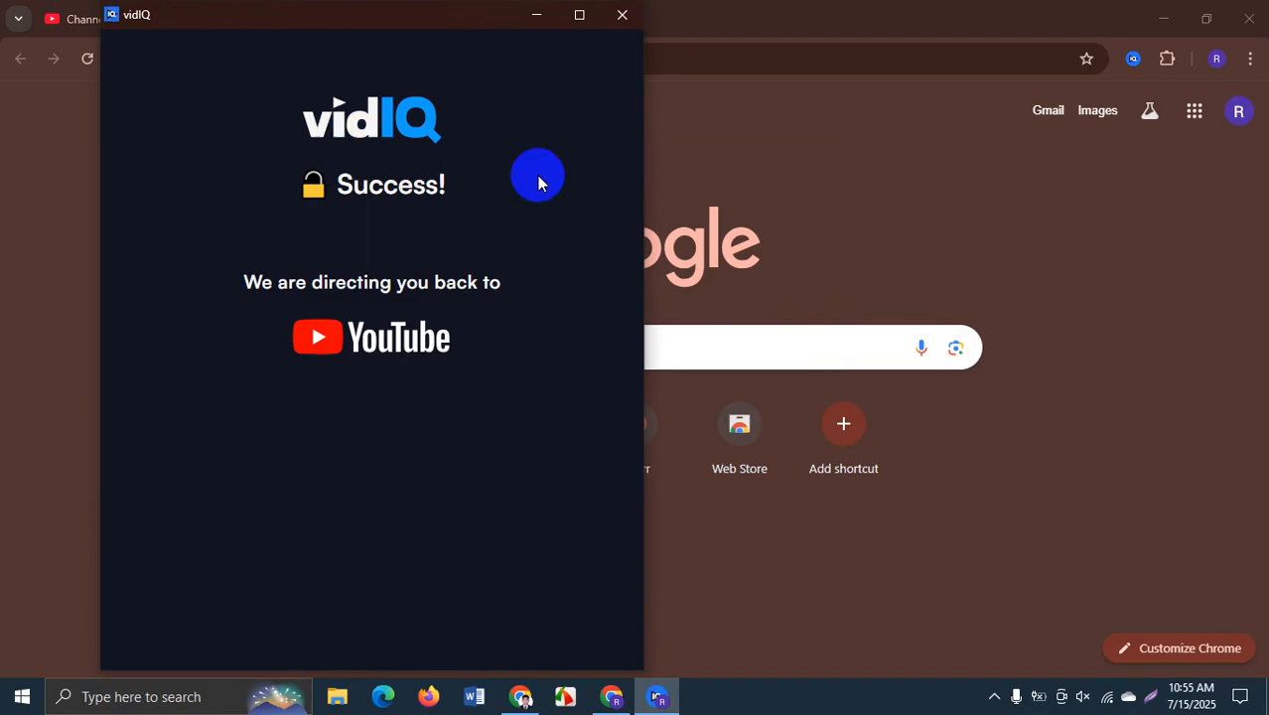
left_click(625, 16)
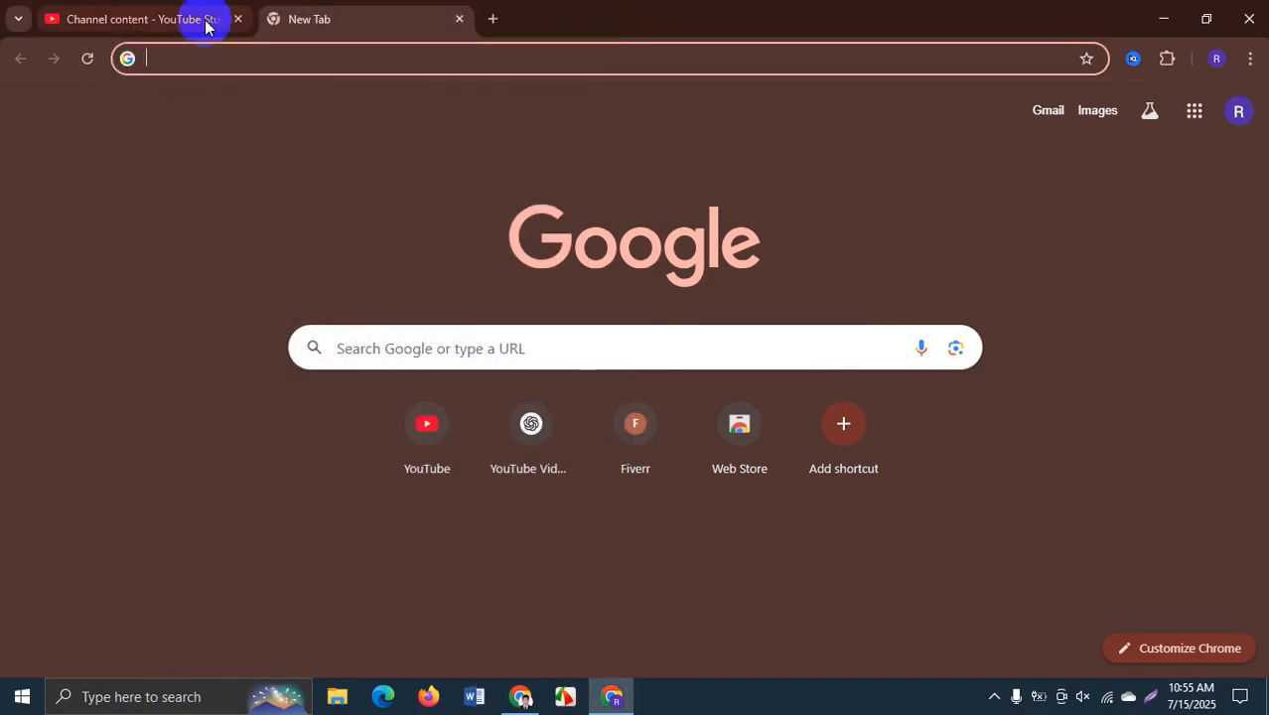
- Check the channel content in YouTube Studio, and open the YouTube home page in the other browser tab
left_click(159, 12)
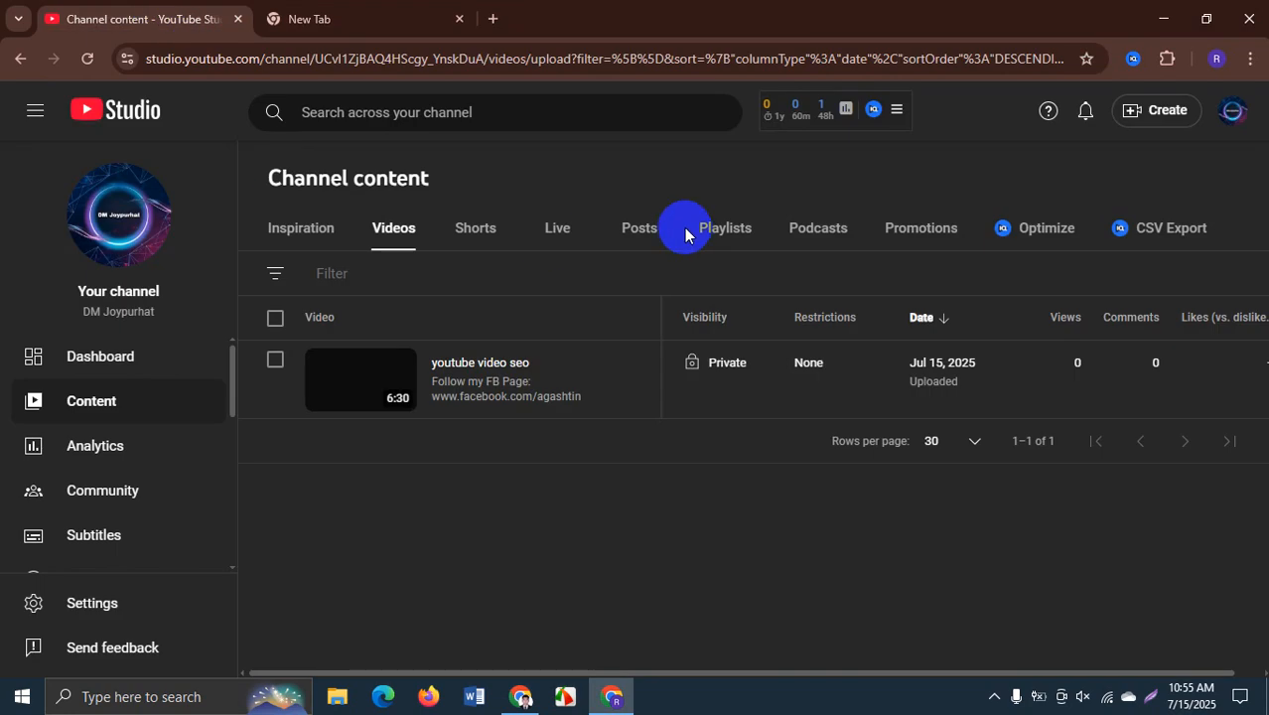
left_click(380, 14)
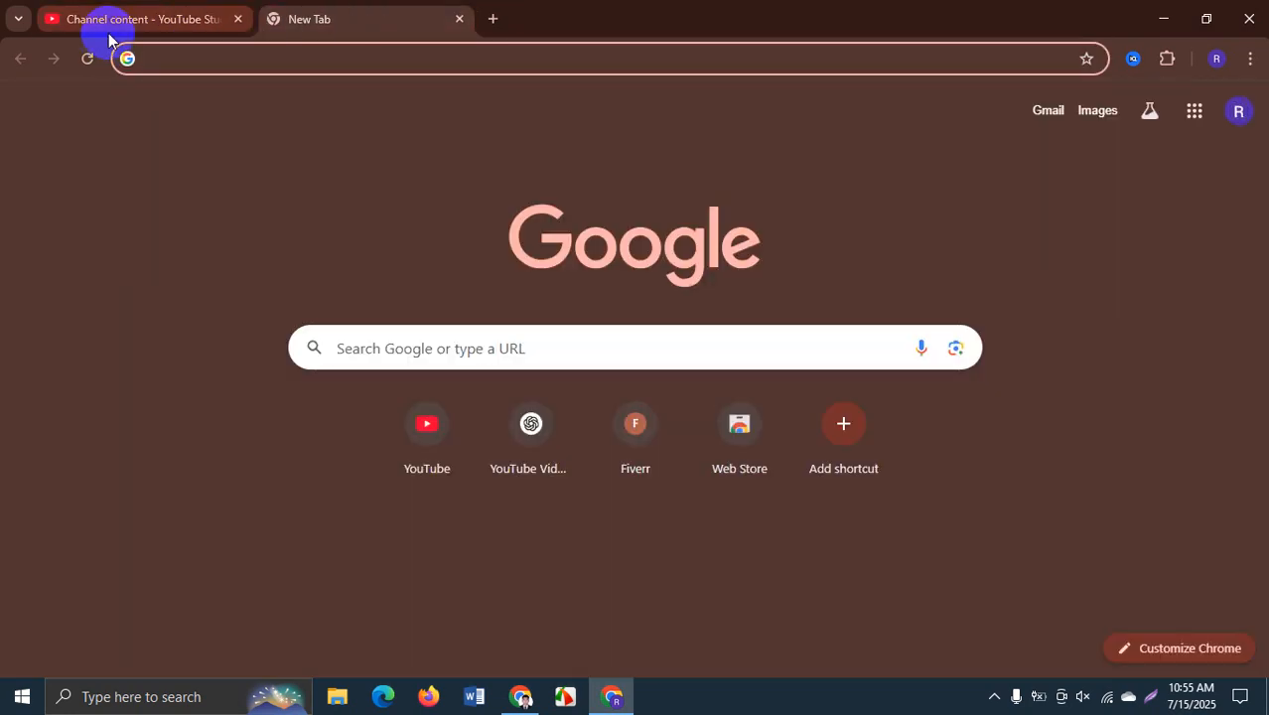
left_click(457, 432)
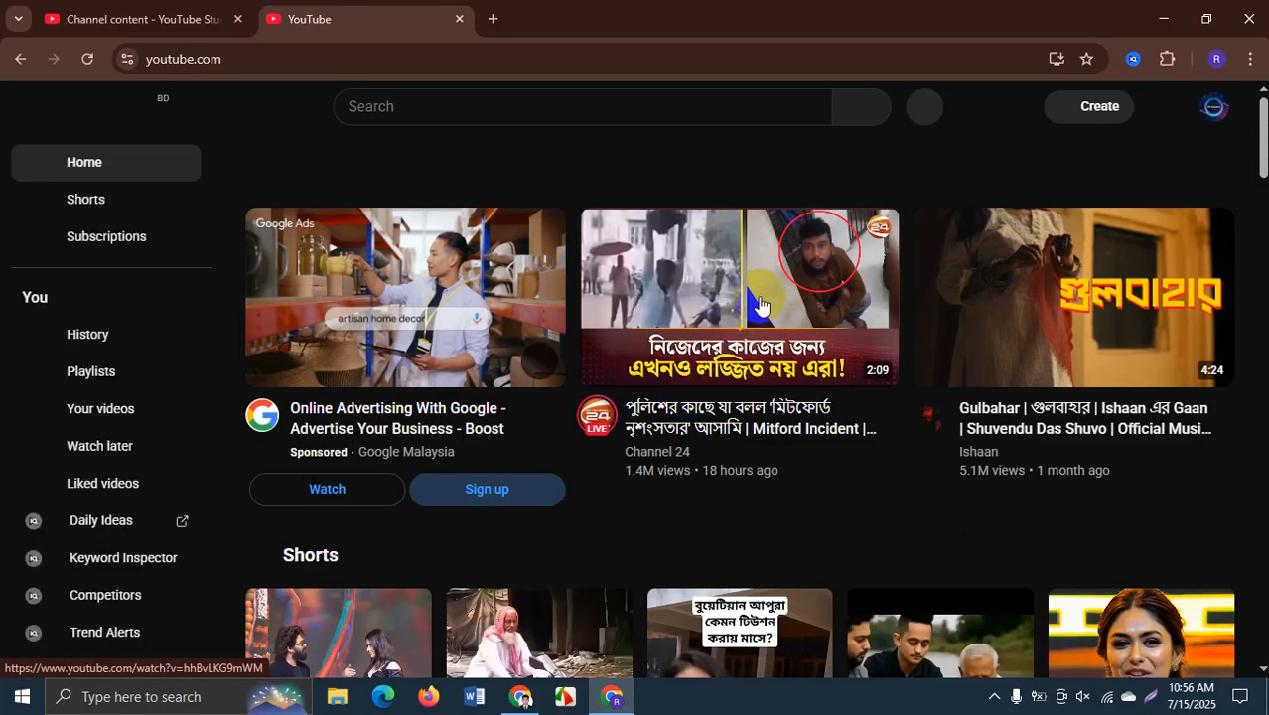
- Open the Ekattor TV news video from the YouTube home feed and pause its playback
scroll(748, 363, "down", 8)
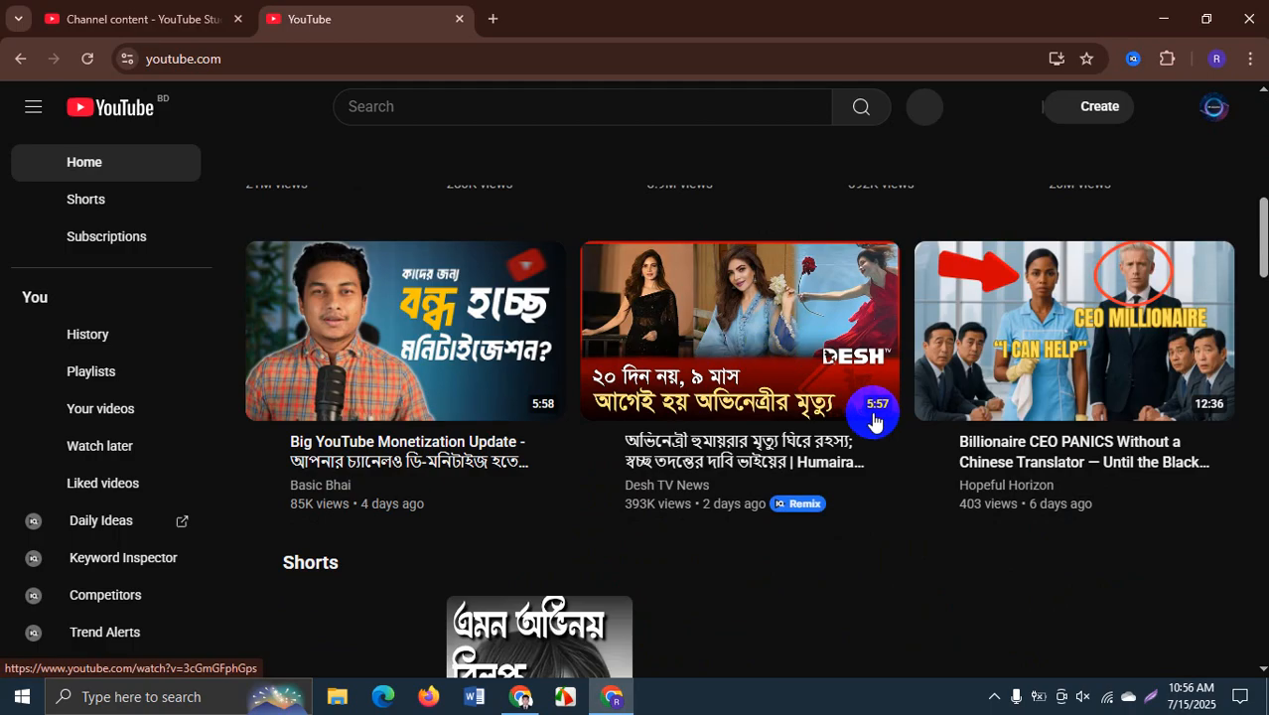
scroll(659, 568, "down", 2)
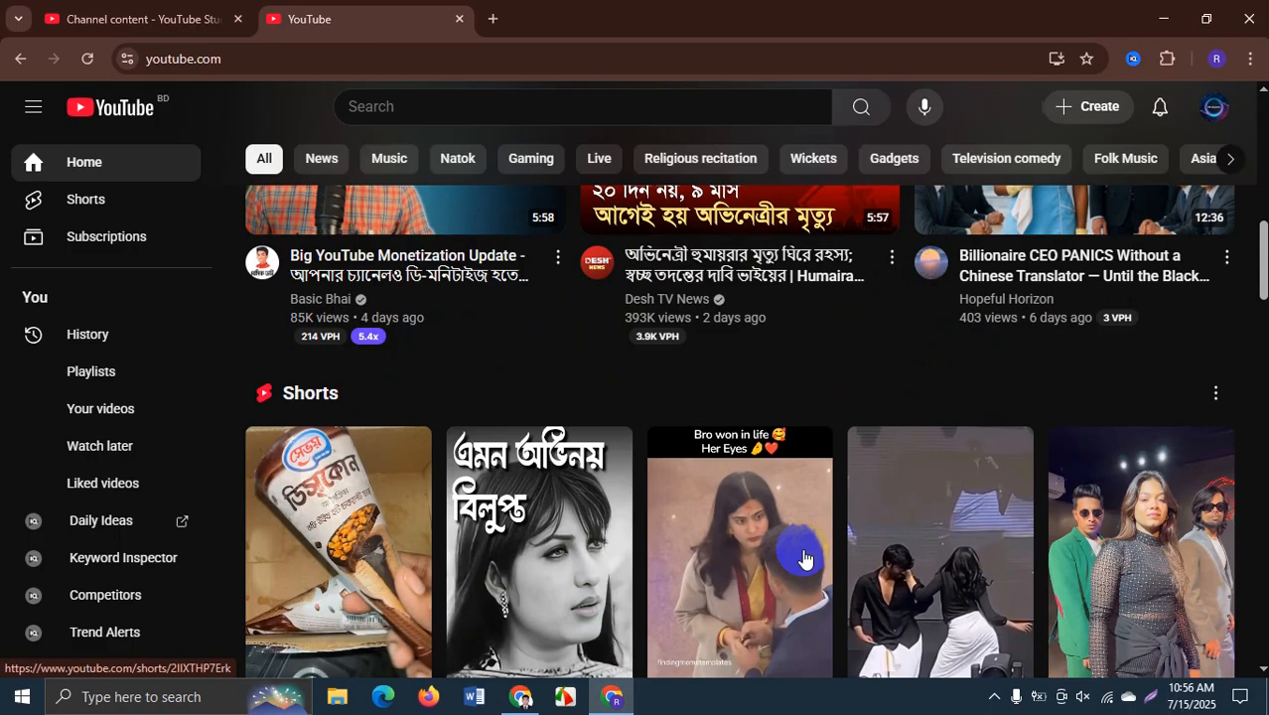
scroll(804, 559, "down", 6)
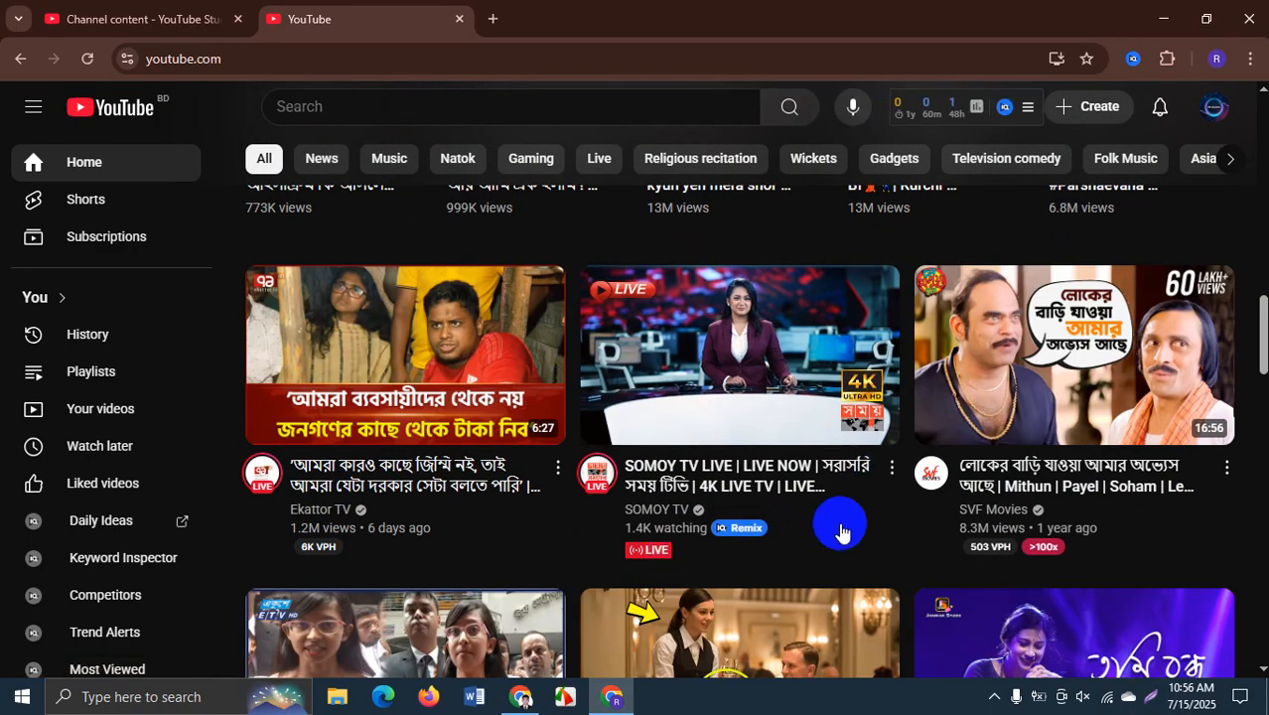
left_click(487, 374)
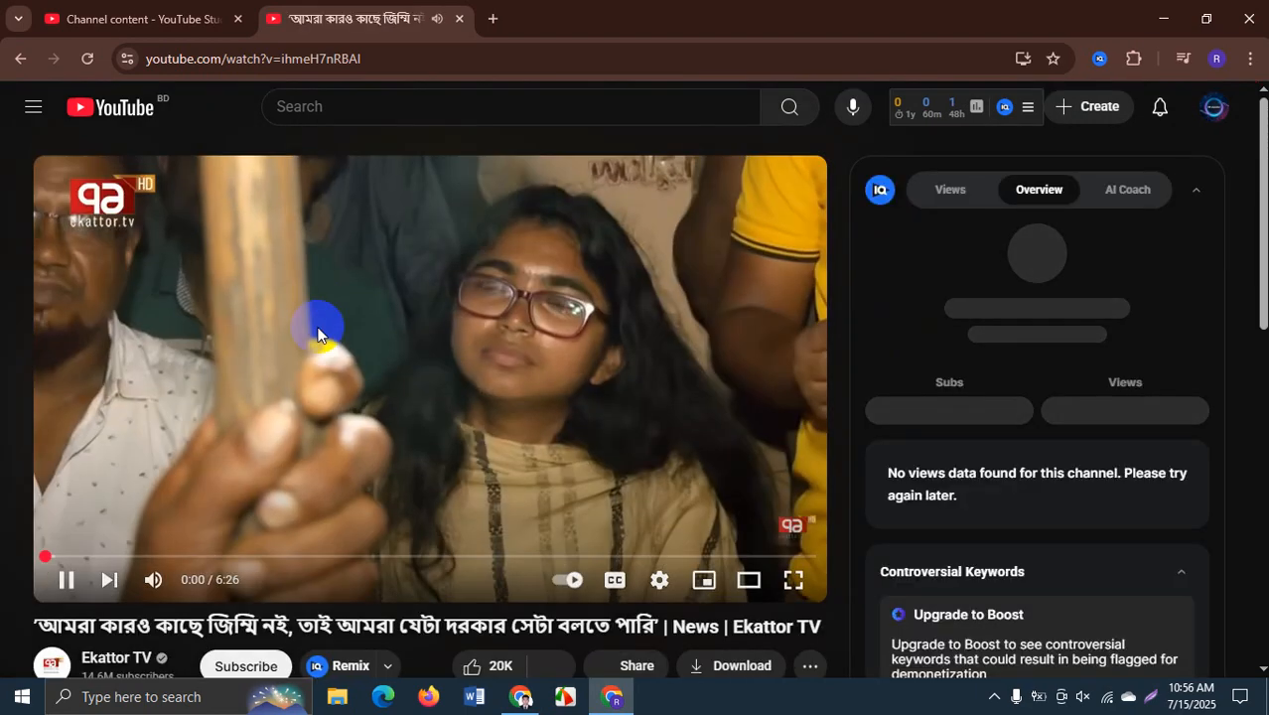
left_click(427, 322)
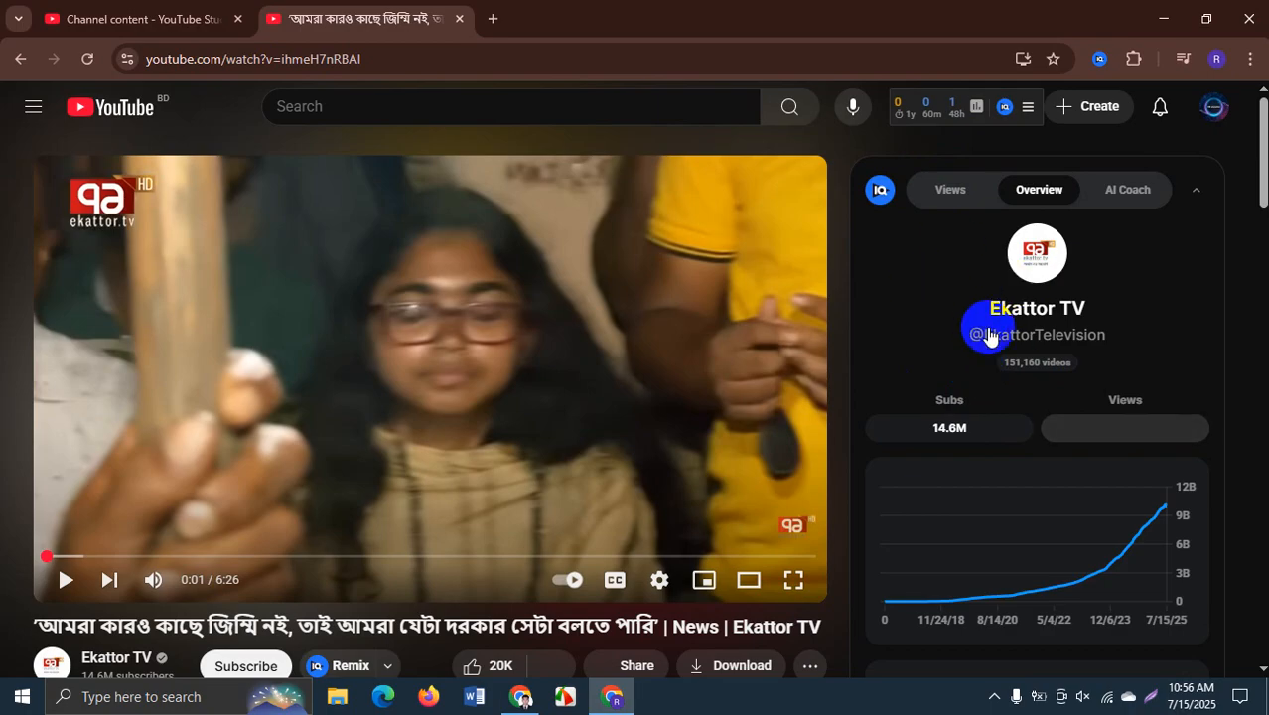
- Examine the channel's handle, video count, age and views graph in the vidIQ overview
left_click(1034, 192)
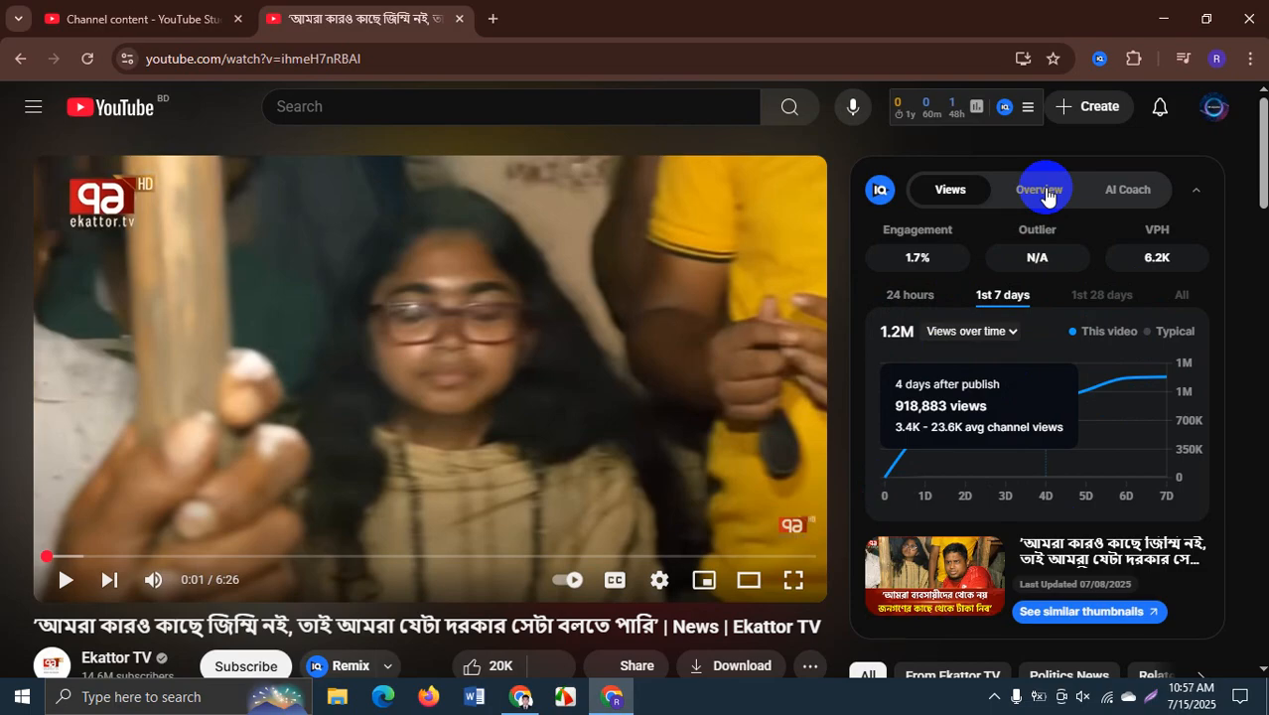
left_click(1042, 190)
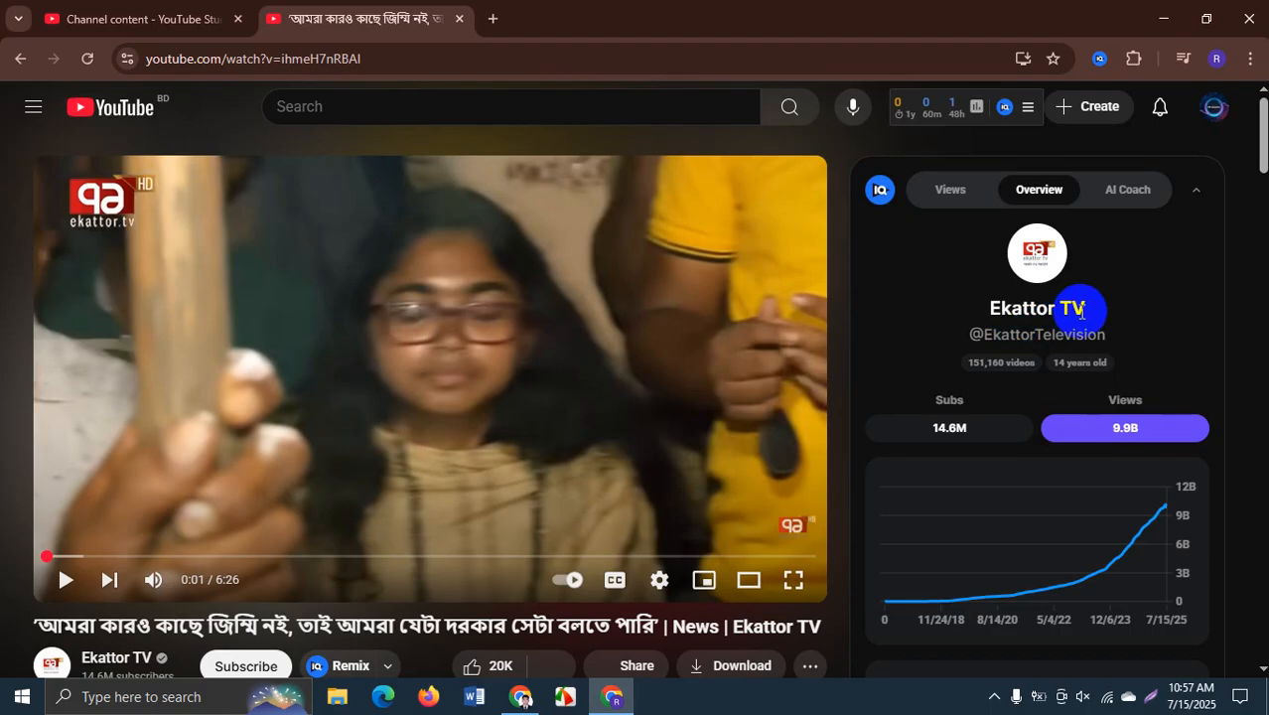
left_click_drag(993, 340, 1105, 336)
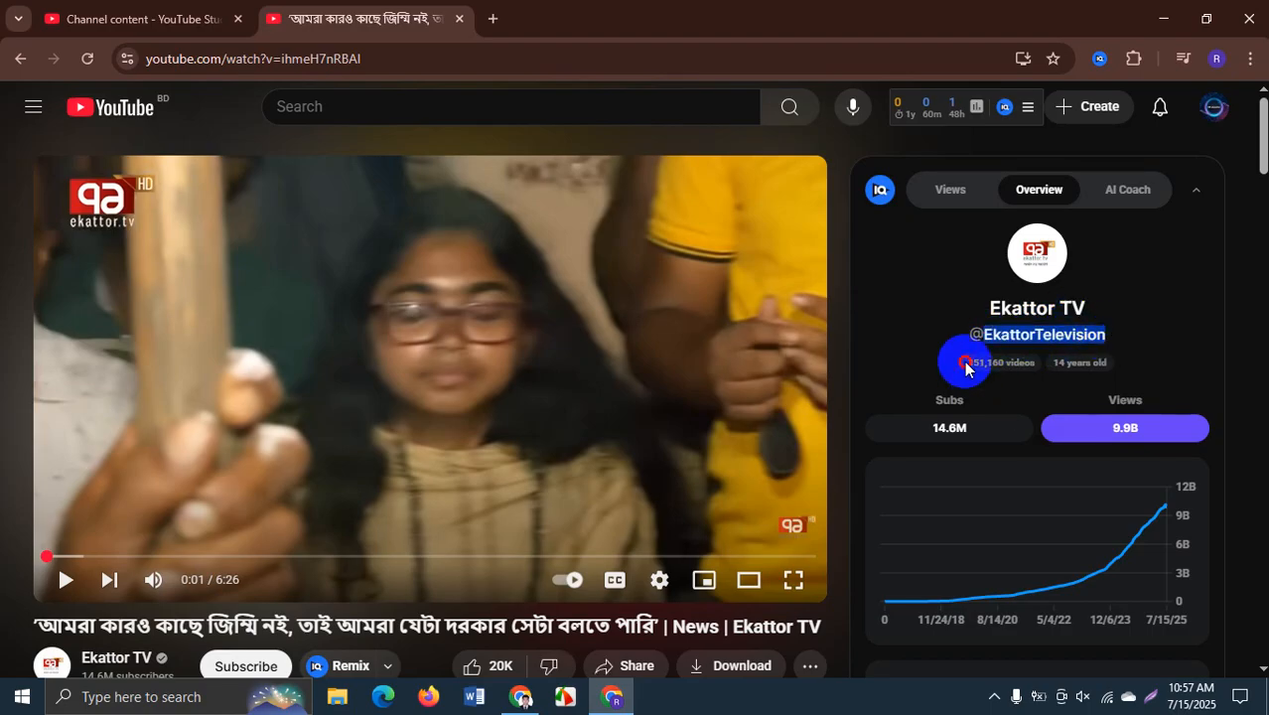
left_click_drag(967, 364, 1041, 366)
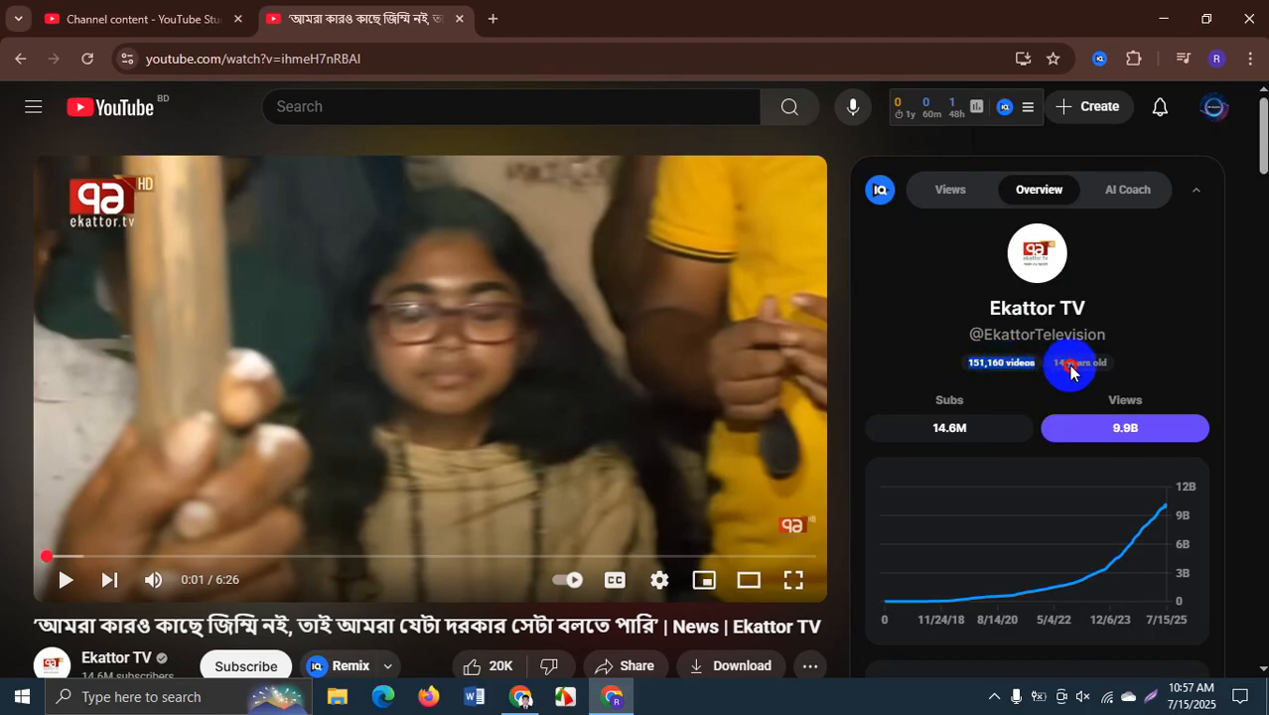
left_click_drag(1116, 370, 1053, 364)
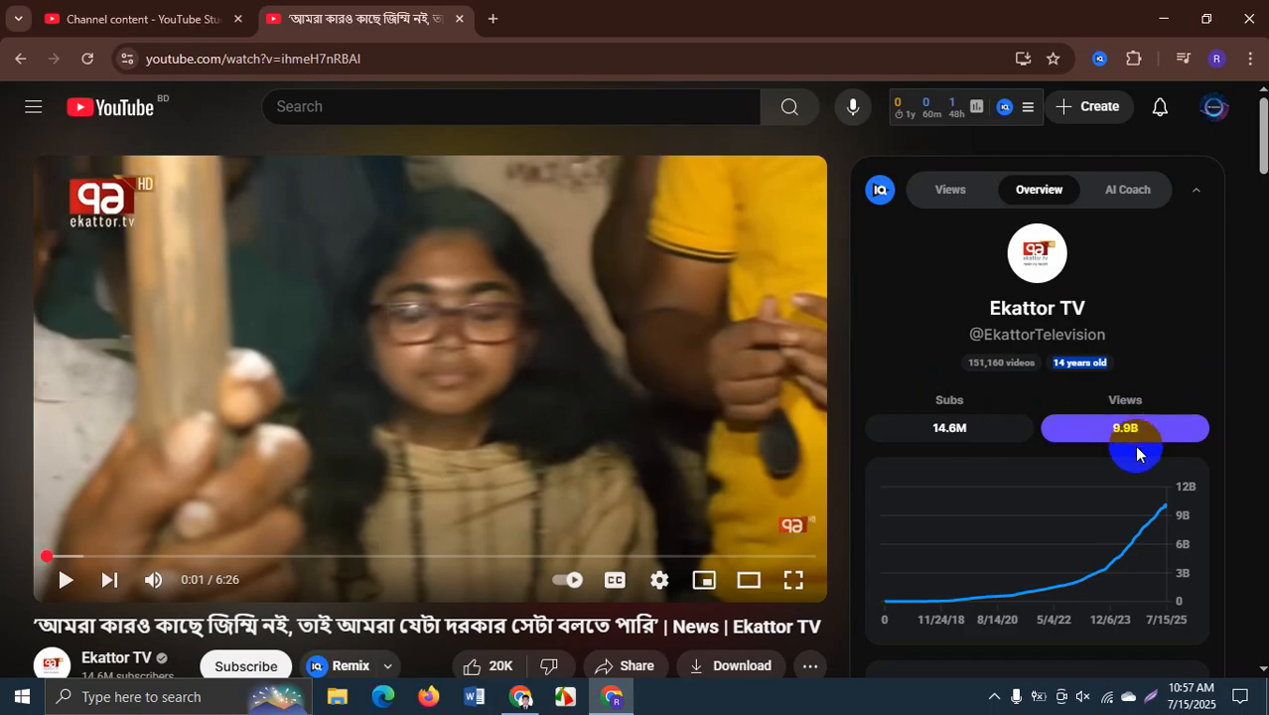
scroll(1039, 388, "down", 1)
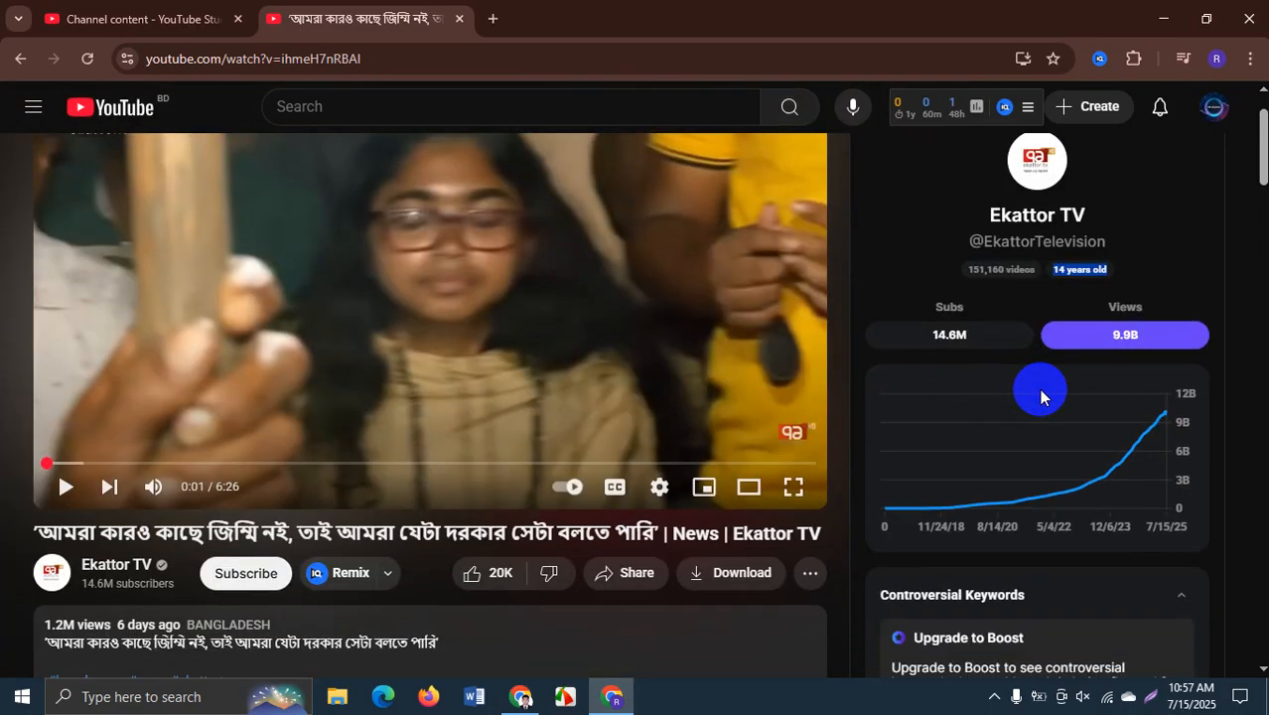
mouse_move(1097, 483)
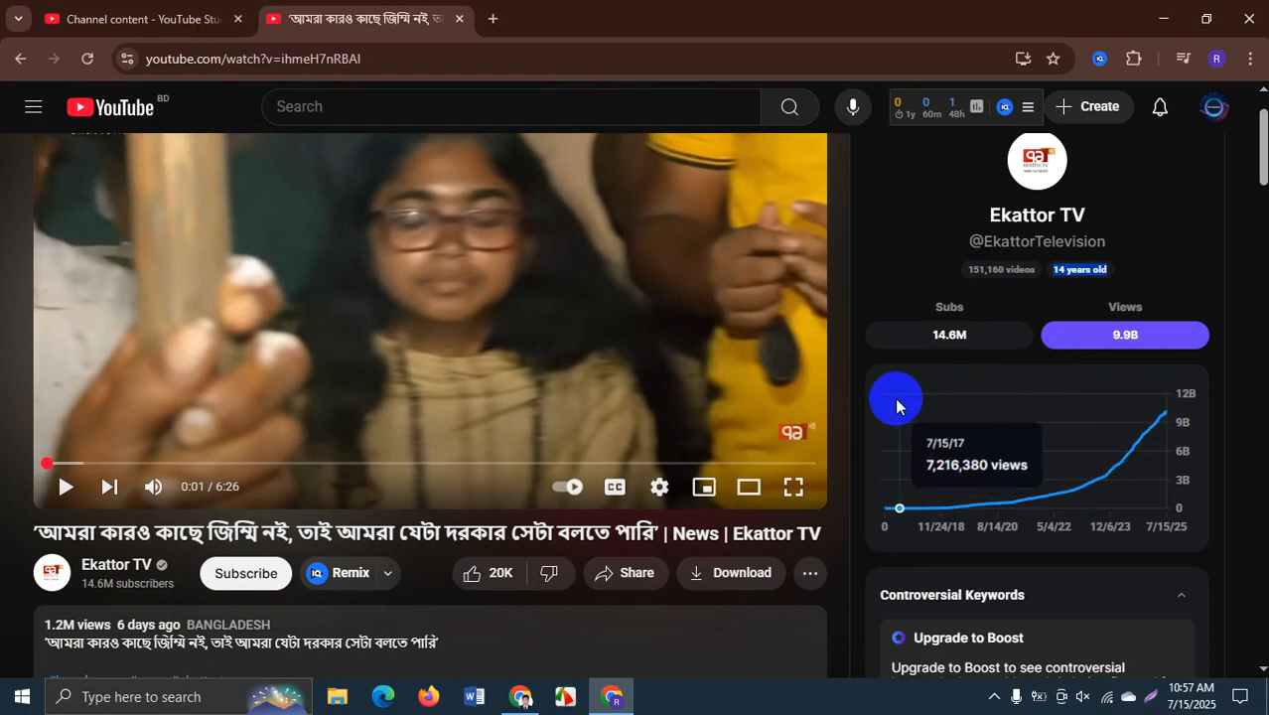
- Examine the actionable and performance parts of the video's vidIQ SEO score, focusing on the tag count
scroll(895, 377, "down", 3)
scroll(940, 373, "down", 3)
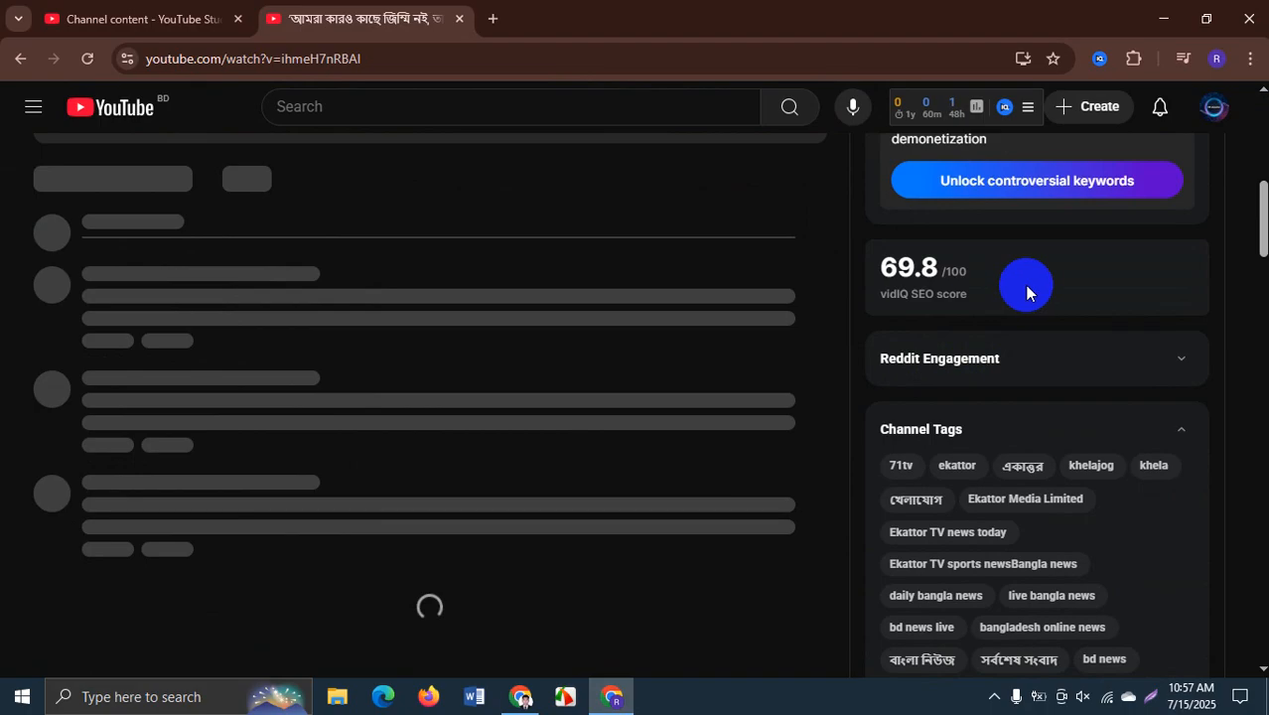
mouse_move(1023, 285)
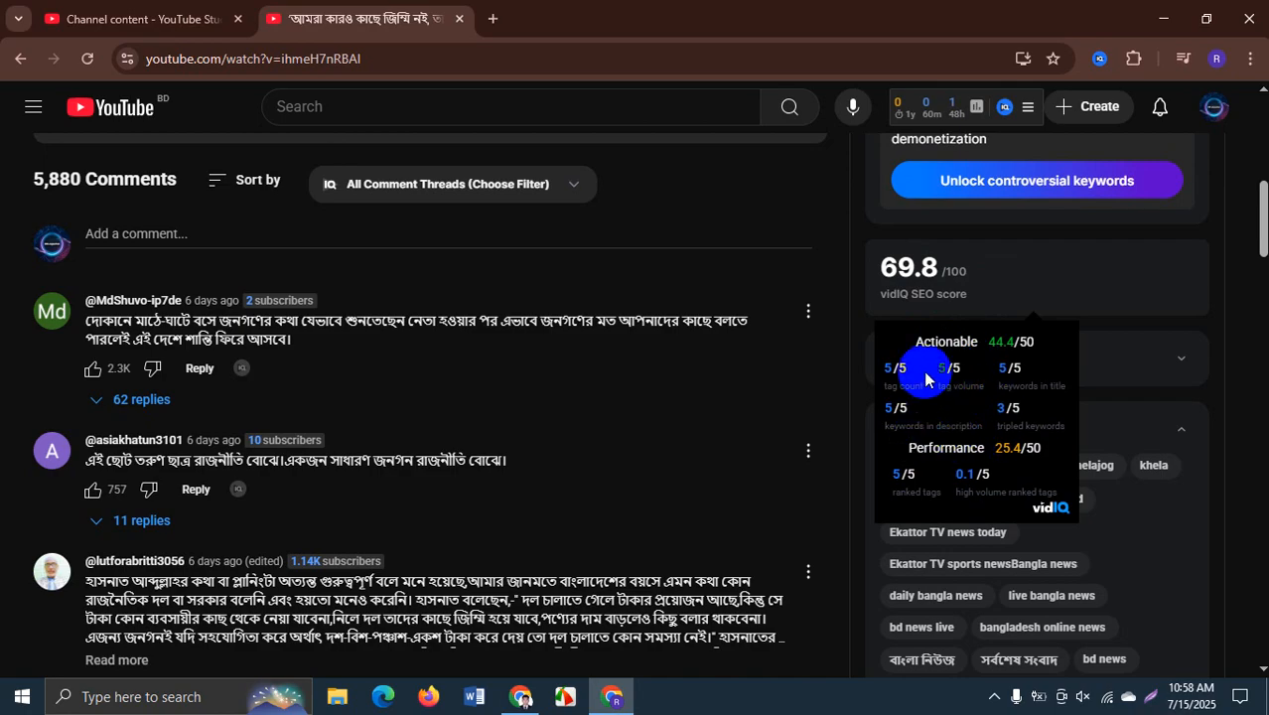
left_click_drag(914, 341, 1037, 347)
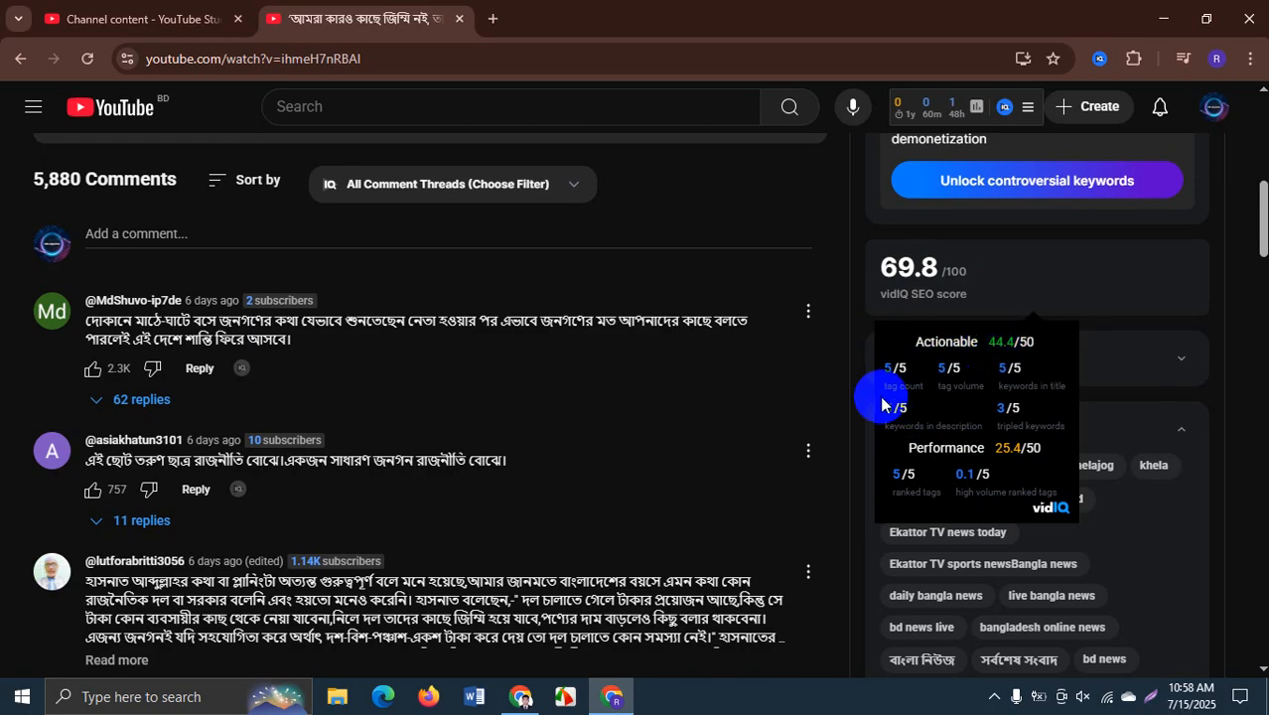
left_click_drag(878, 442, 981, 445)
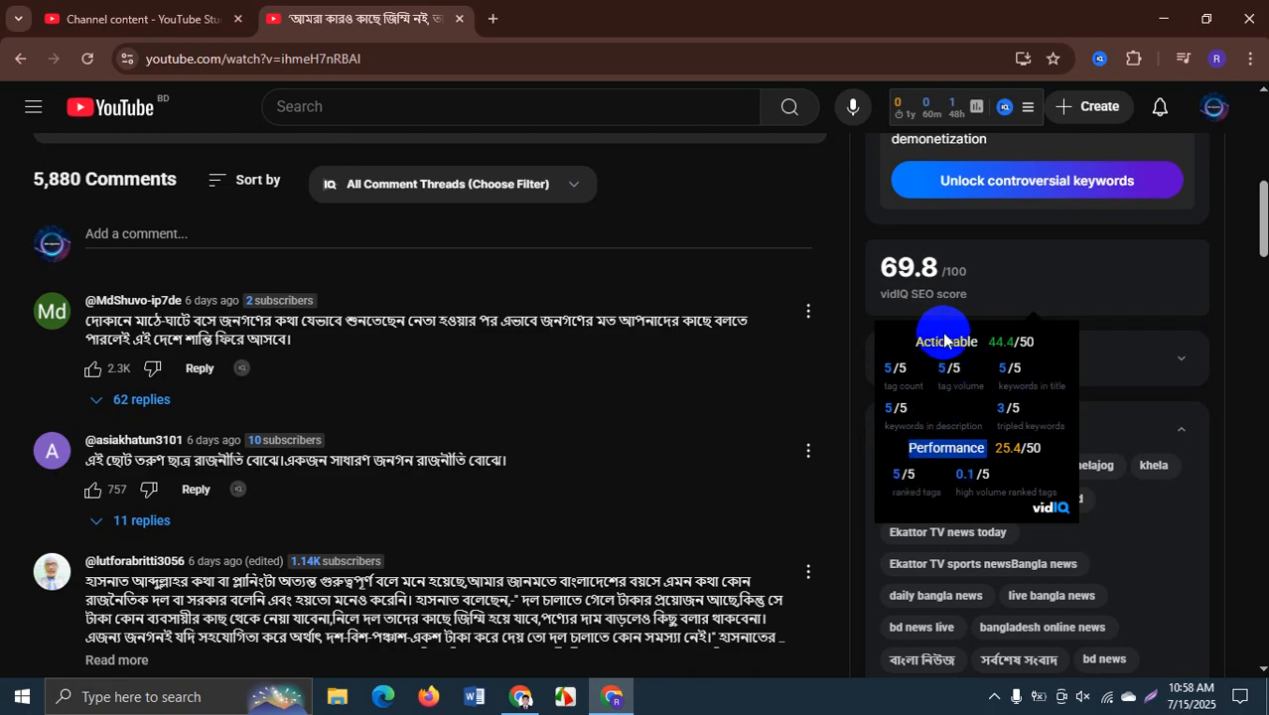
left_click(903, 372)
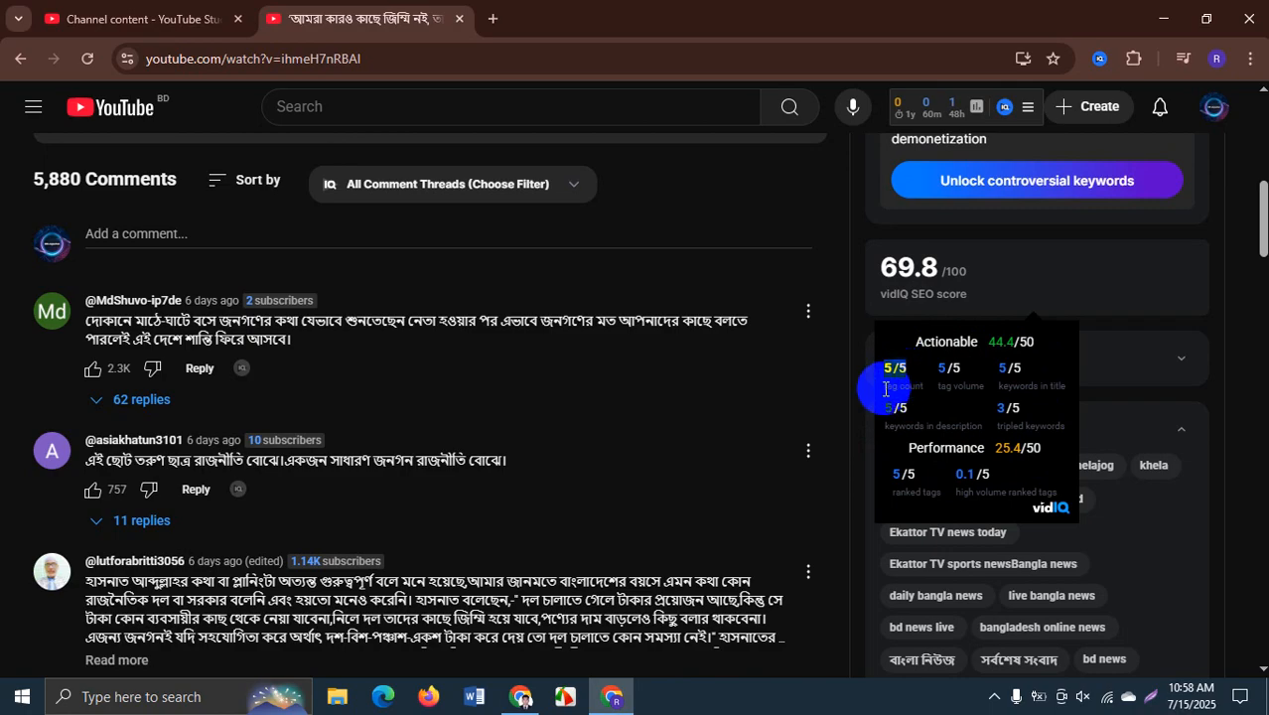
left_click_drag(892, 387, 923, 394)
left_click(897, 389)
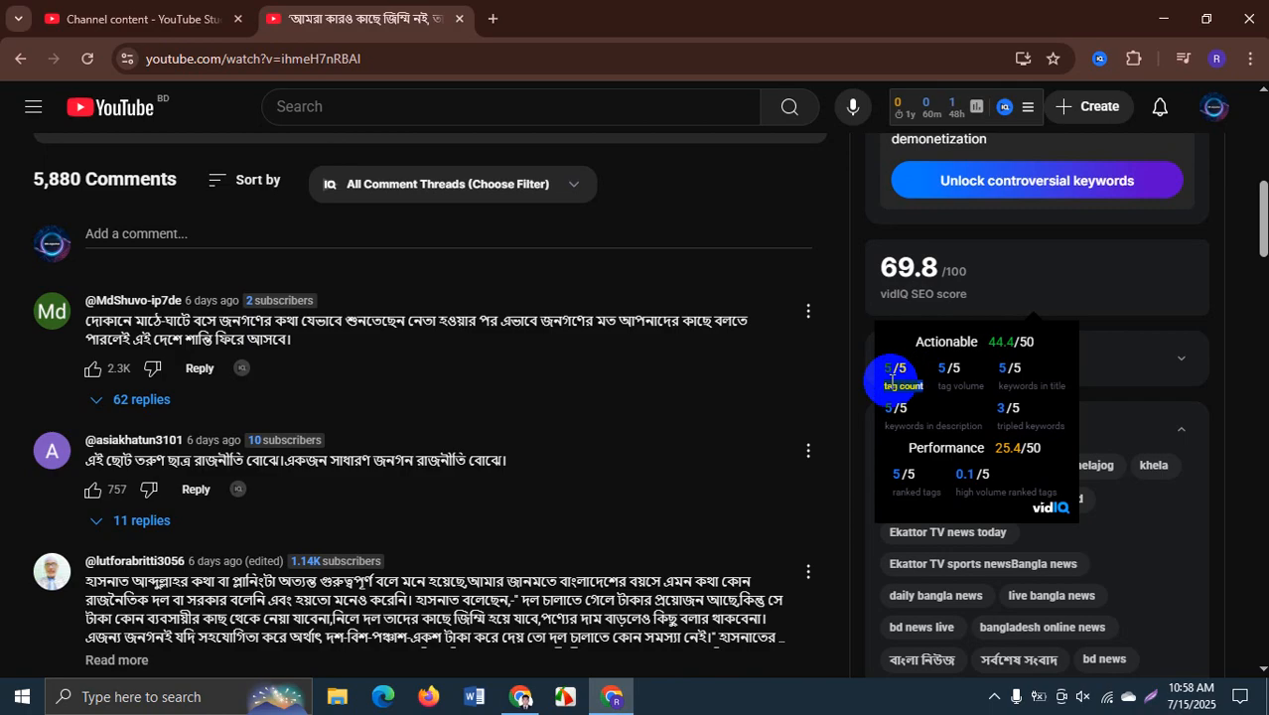
left_click_drag(892, 381, 939, 385)
- Review the video tags and channel tags listed by vidIQ against the SEO score breakdown
scroll(938, 385, "down", 7)
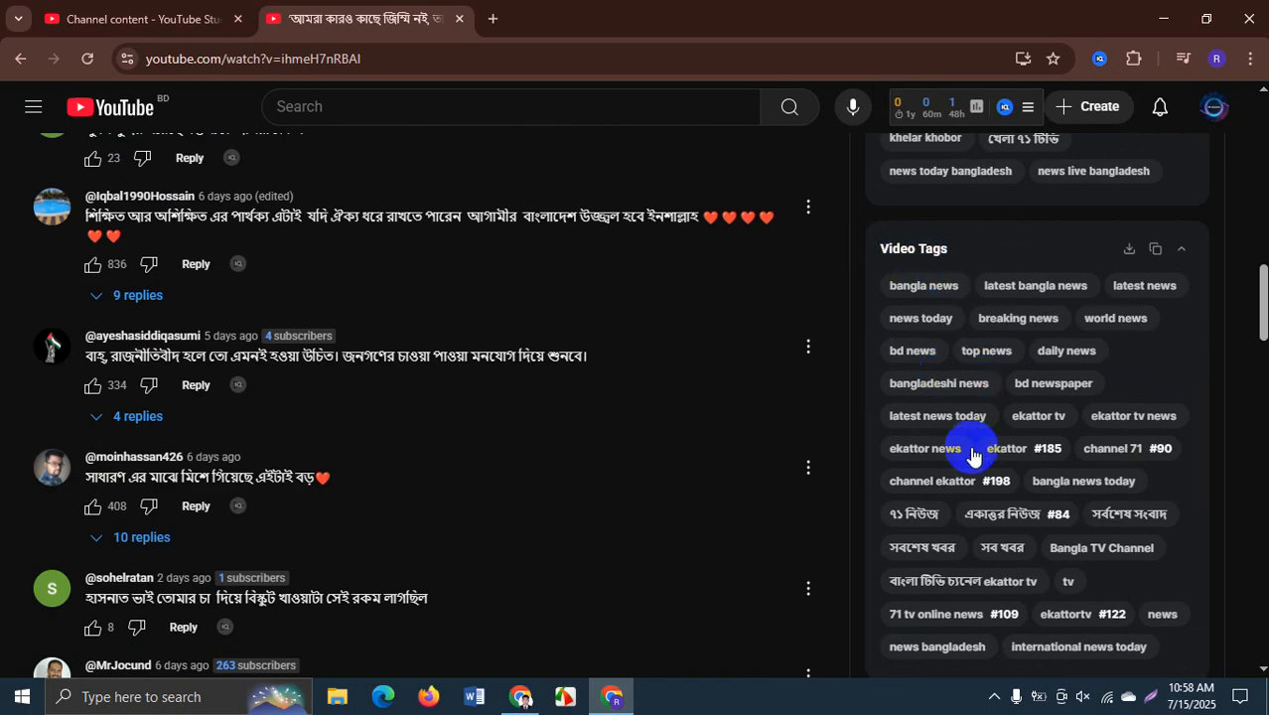
scroll(983, 437, "down", 2)
scroll(1013, 379, "up", 2)
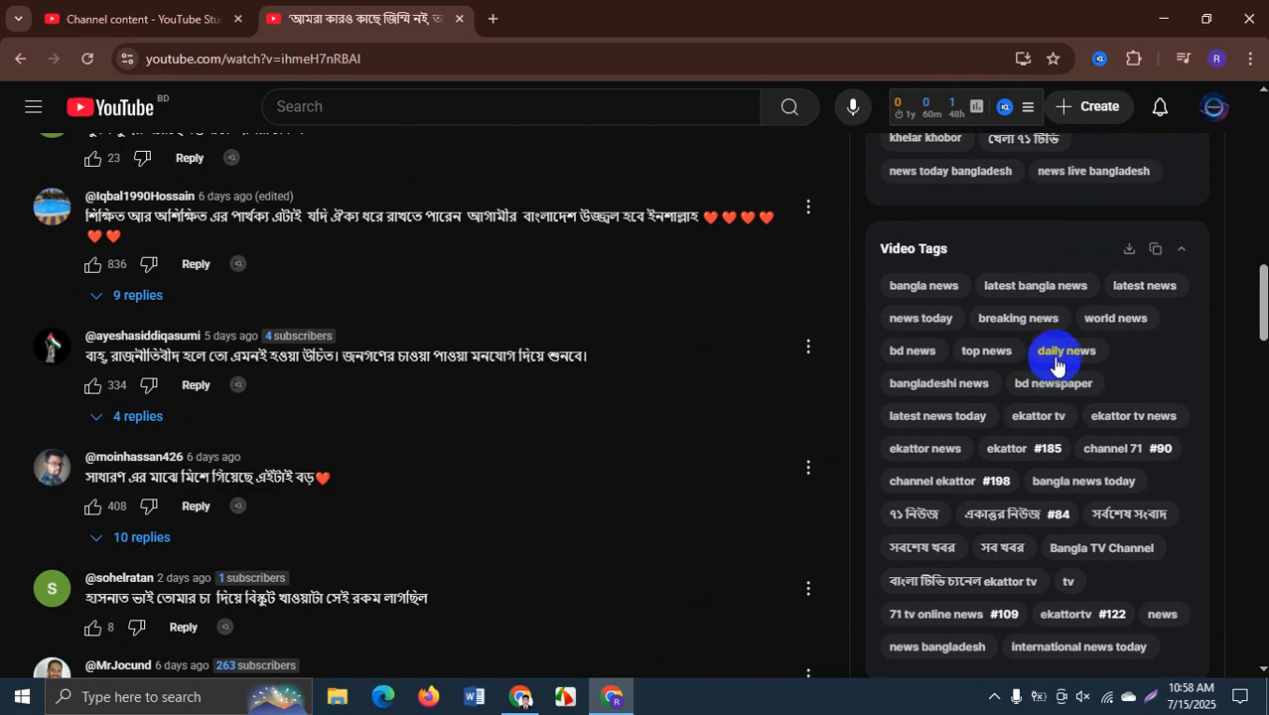
scroll(983, 397, "up", 10)
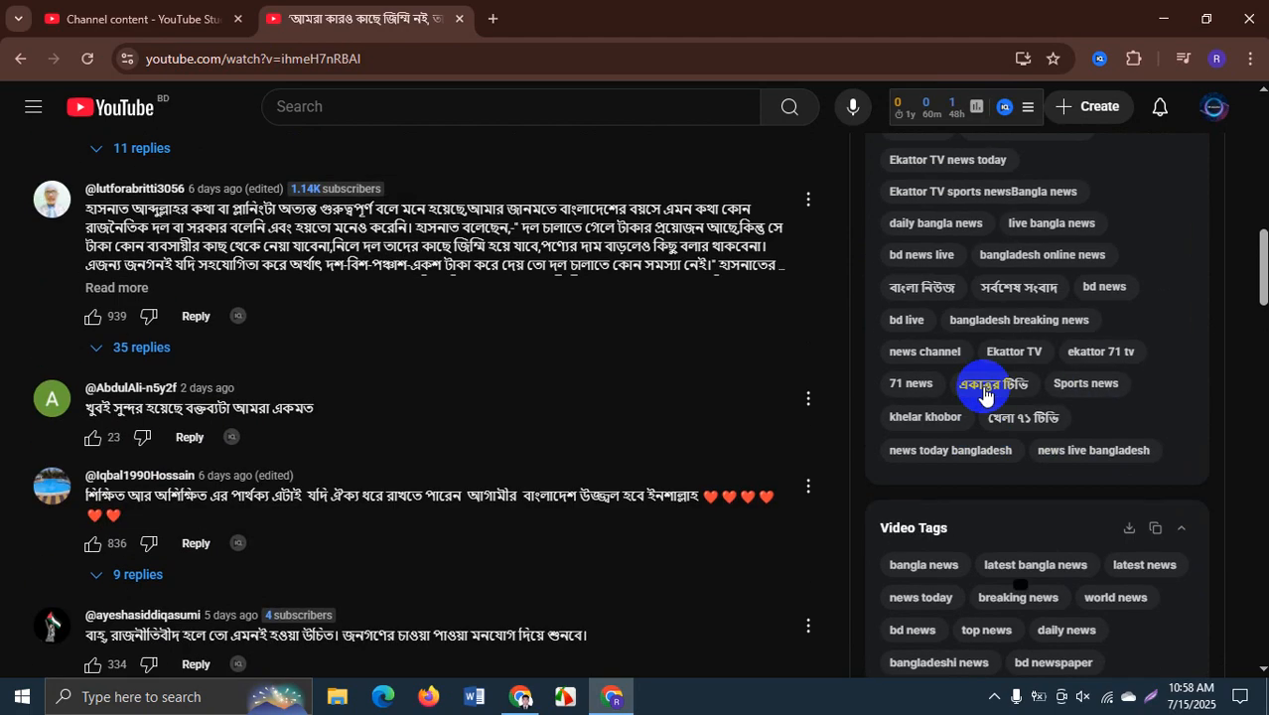
scroll(932, 449, "down", 2)
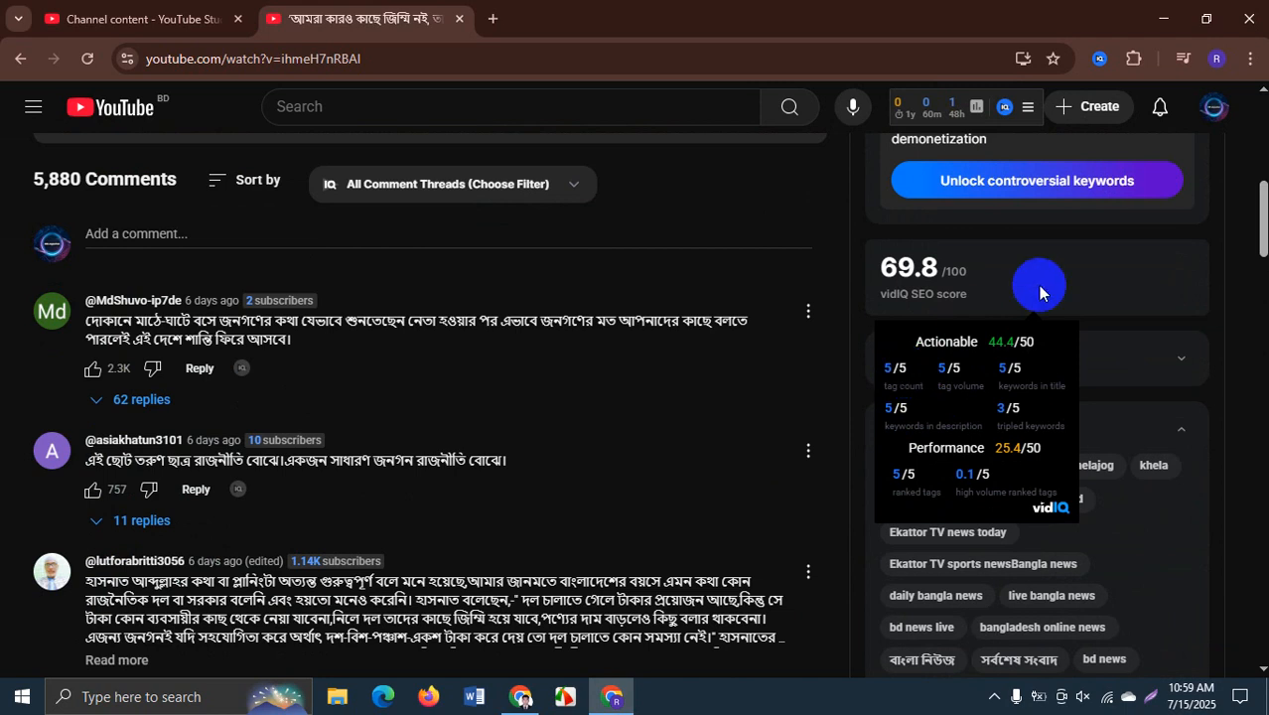
scroll(1038, 285, "down", 10)
scroll(1005, 353, "up", 2)
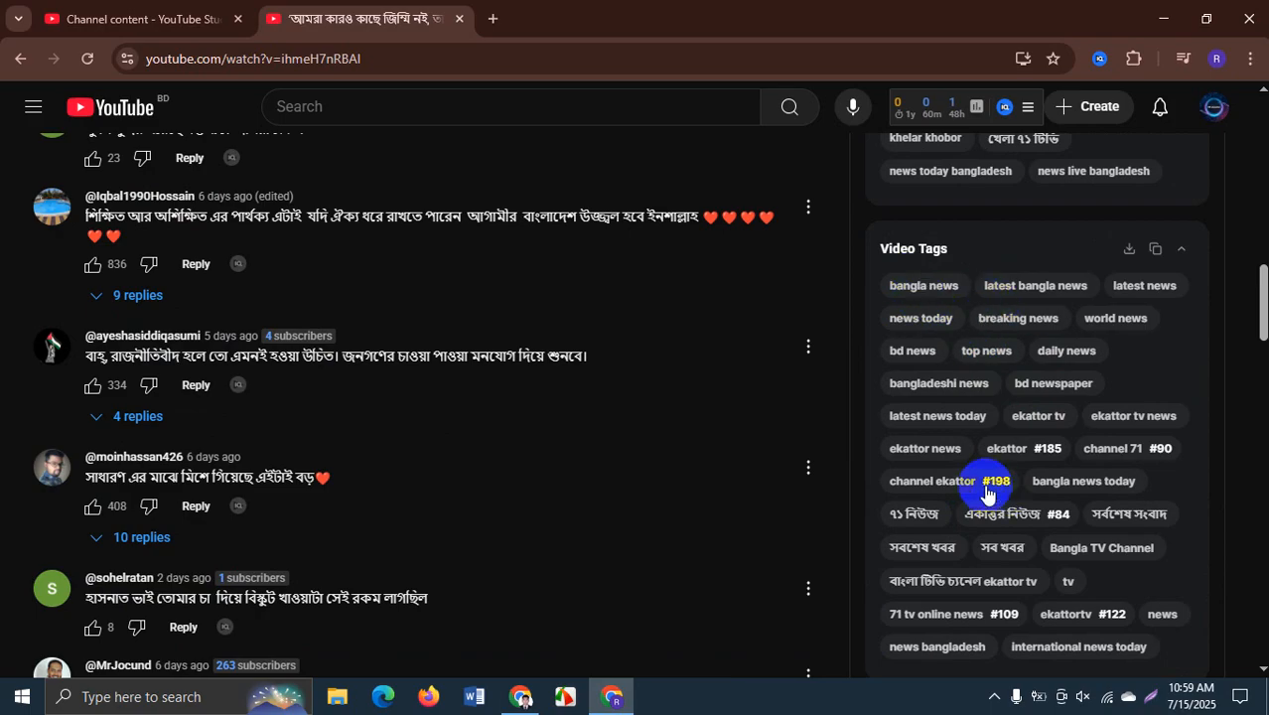
- Check the tag volume and keywords-in-title ratings of the SEO score, and look at the ranked video tags
scroll(927, 456, "up", 10)
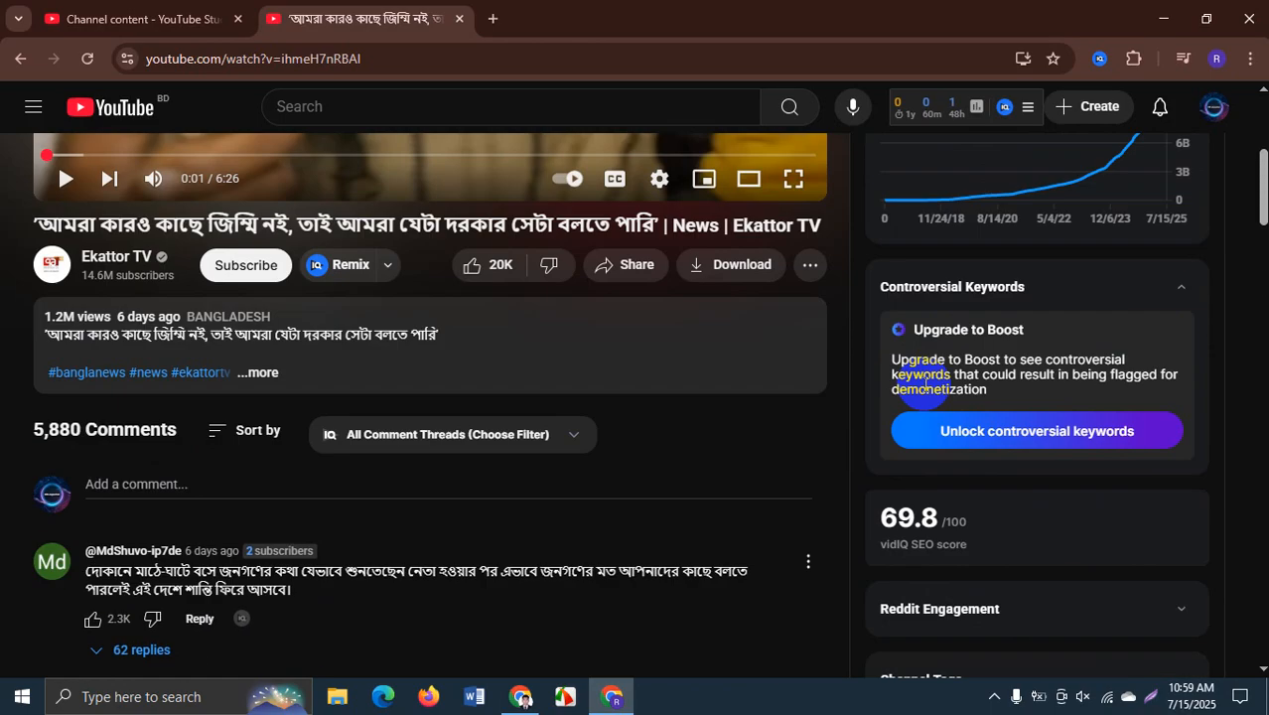
scroll(923, 382, "down", 3)
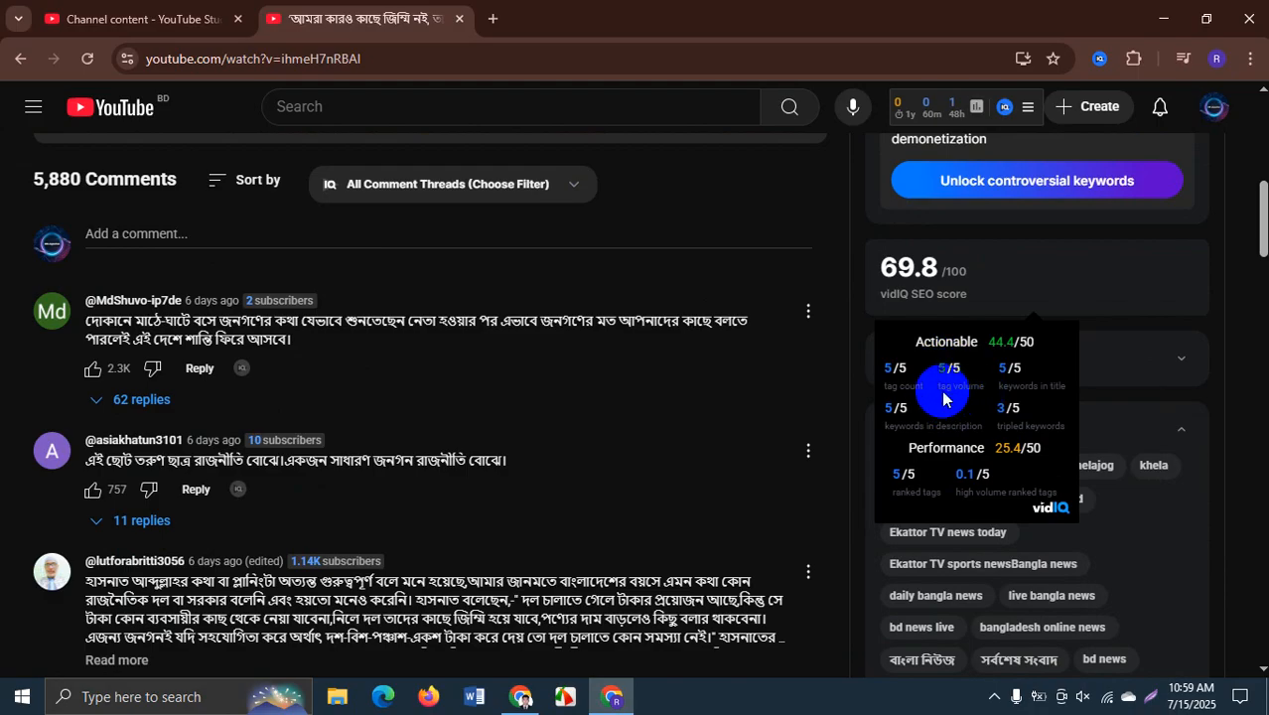
scroll(973, 390, "down", 7)
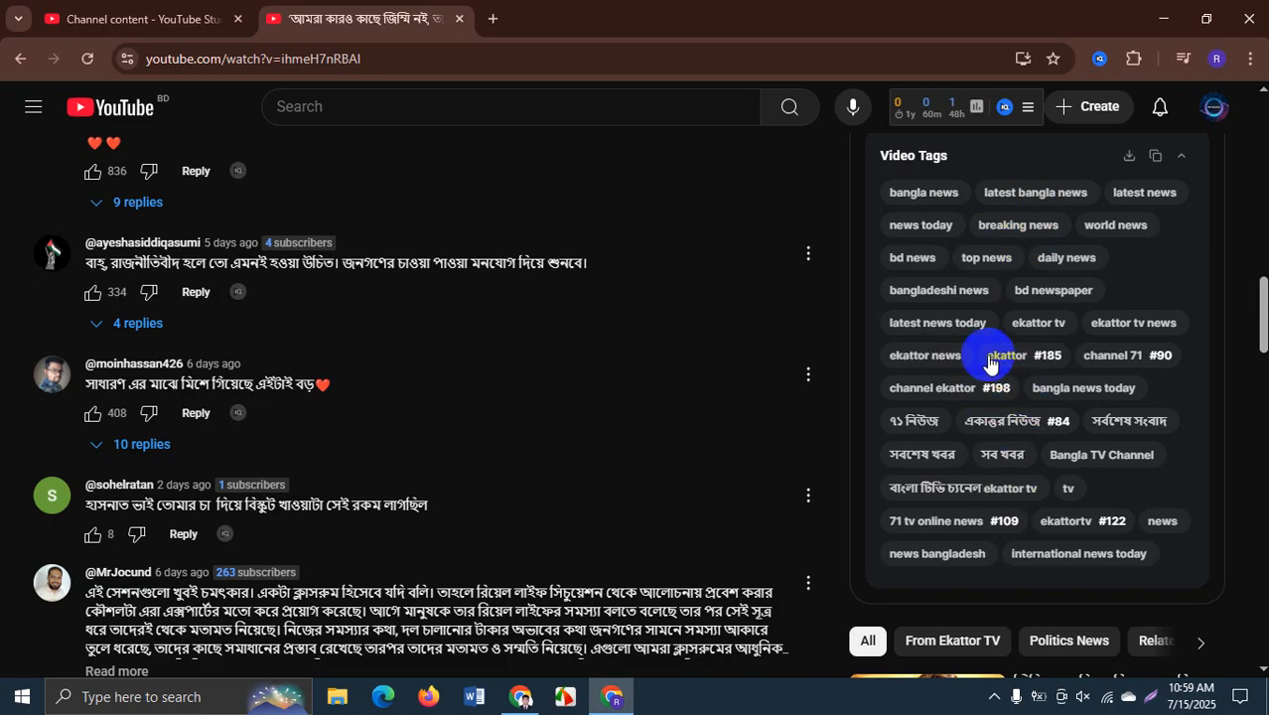
scroll(990, 364, "up", 10)
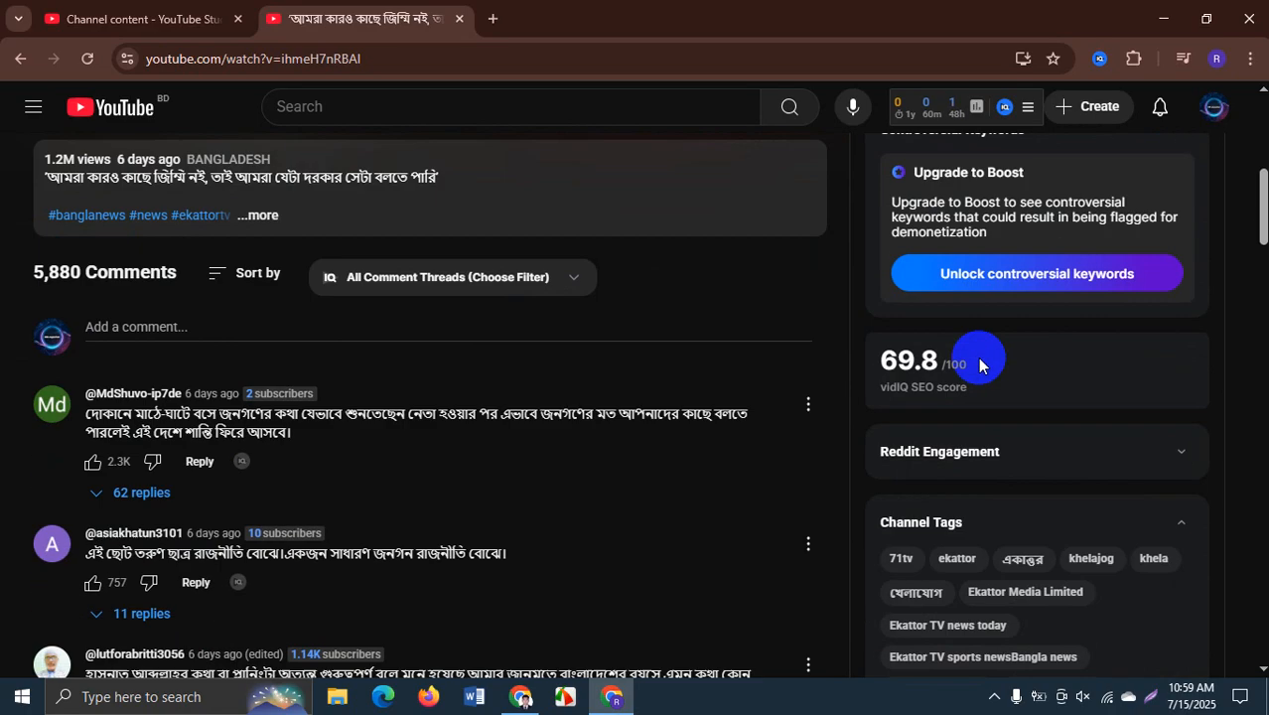
mouse_move(980, 364)
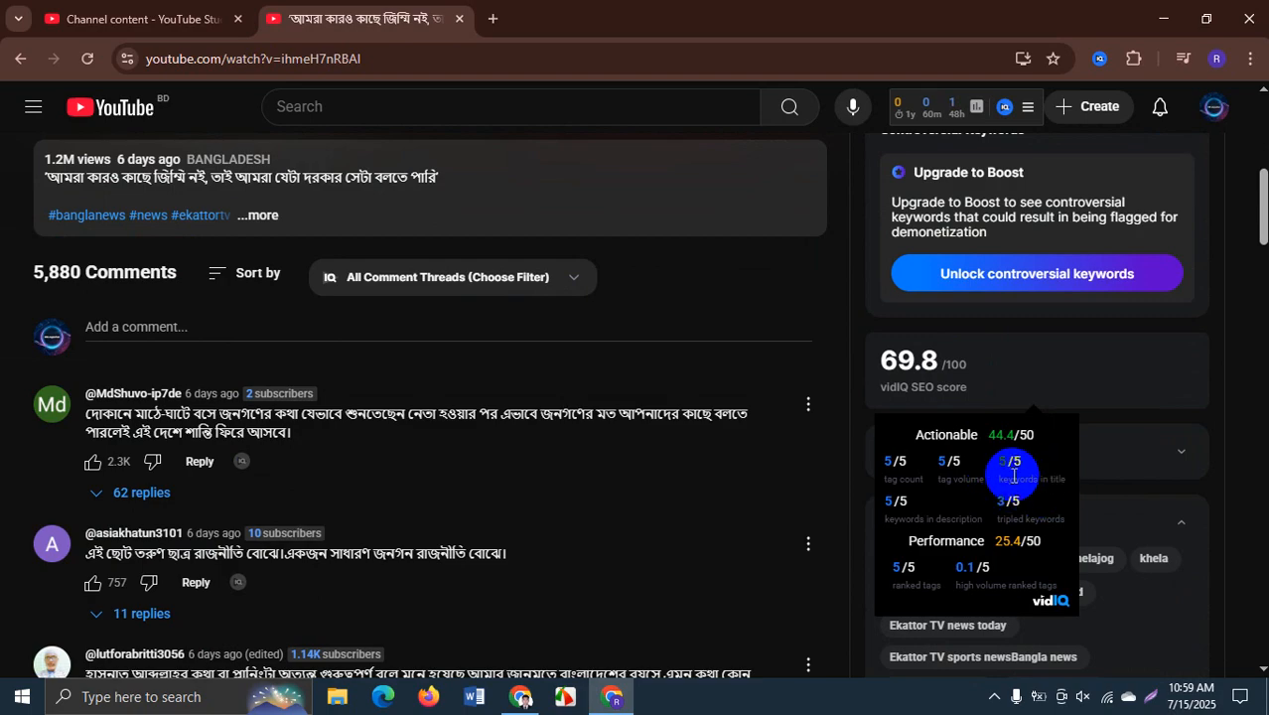
- Compare the wording of the video's title with its video tags
scroll(363, 345, "up", 3)
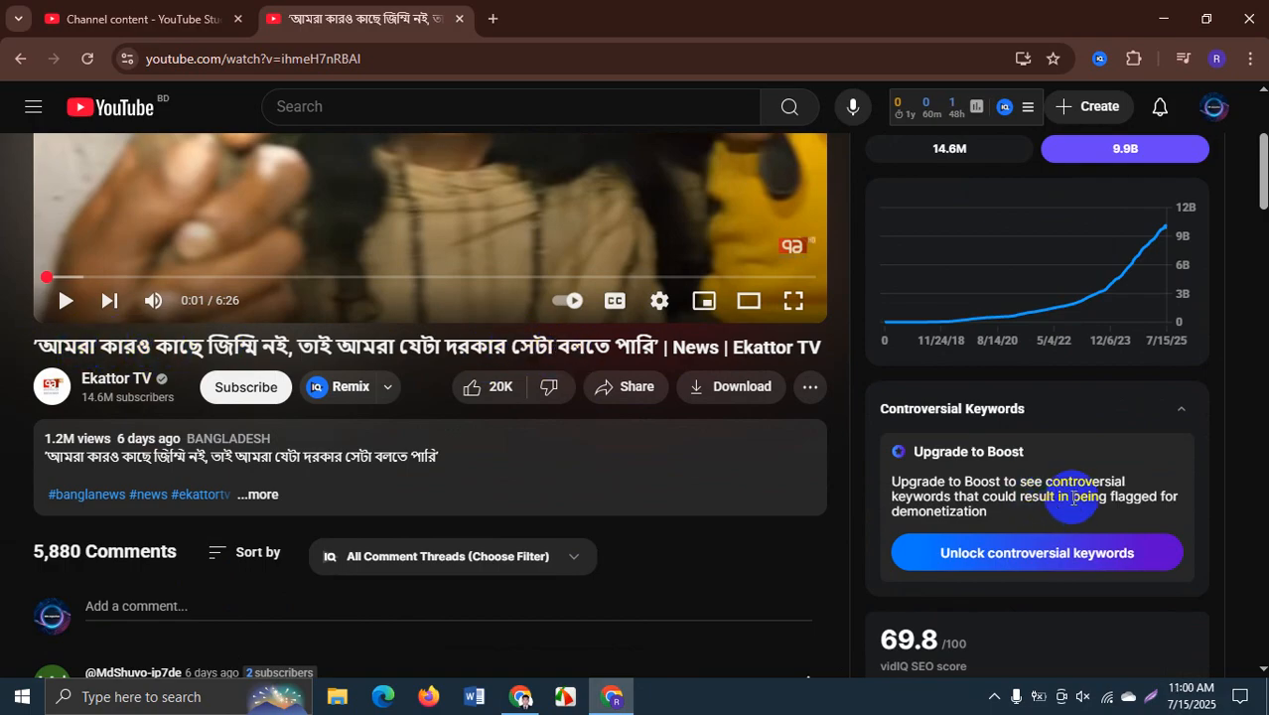
scroll(1055, 466, "down", 10)
scroll(1059, 497, "down", 5)
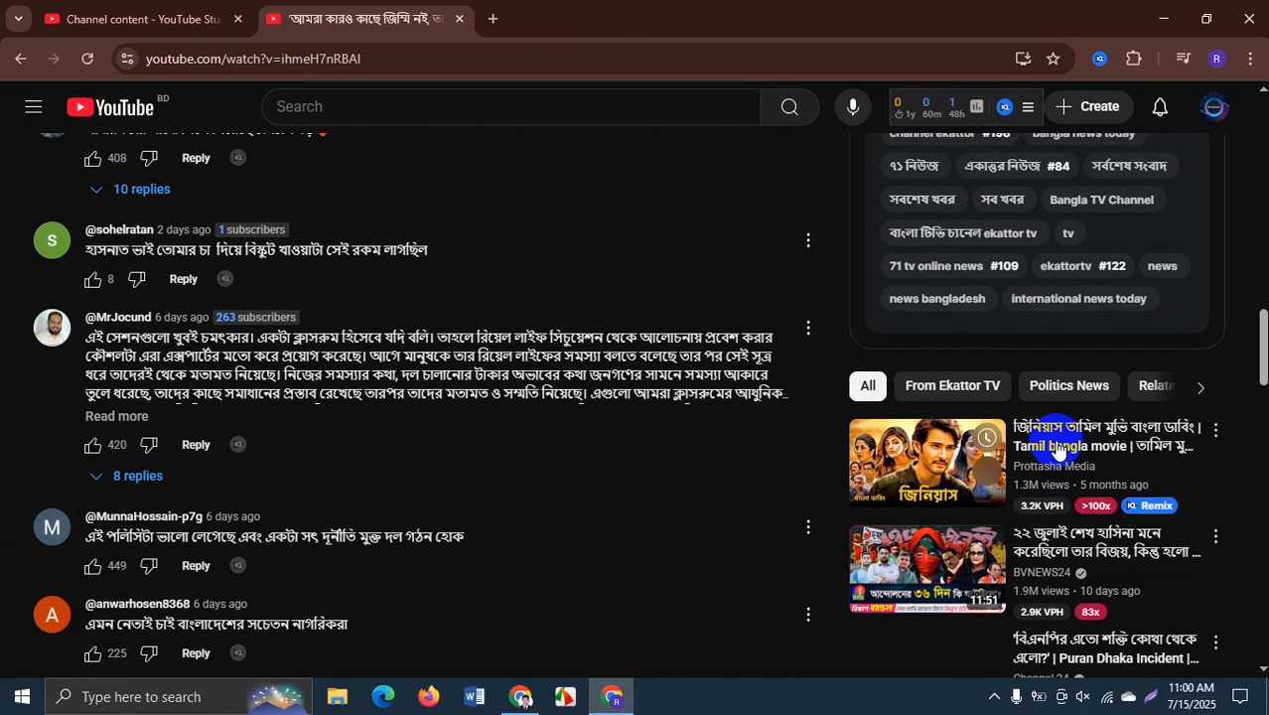
scroll(1048, 417, "up", 3)
scroll(978, 427, "up", 10)
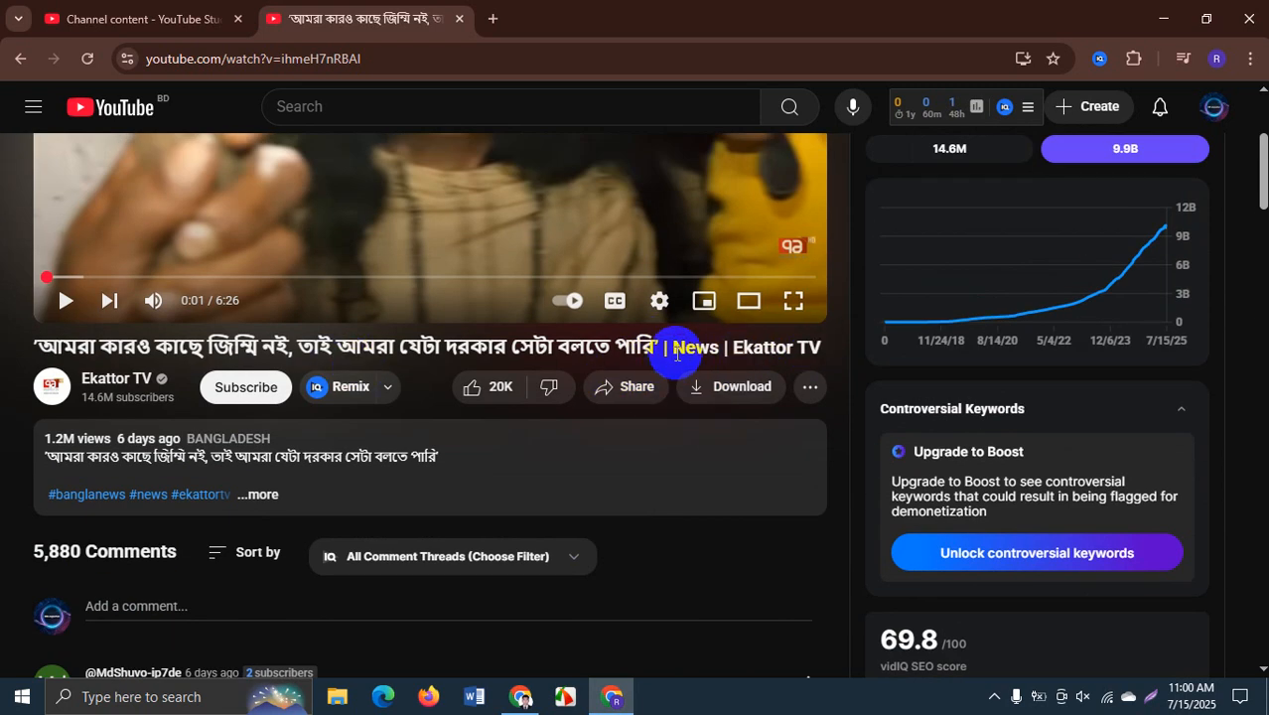
- Look through the channel tags, and check the video's description and hashtags for matching keywords
scroll(844, 392, "down", 10)
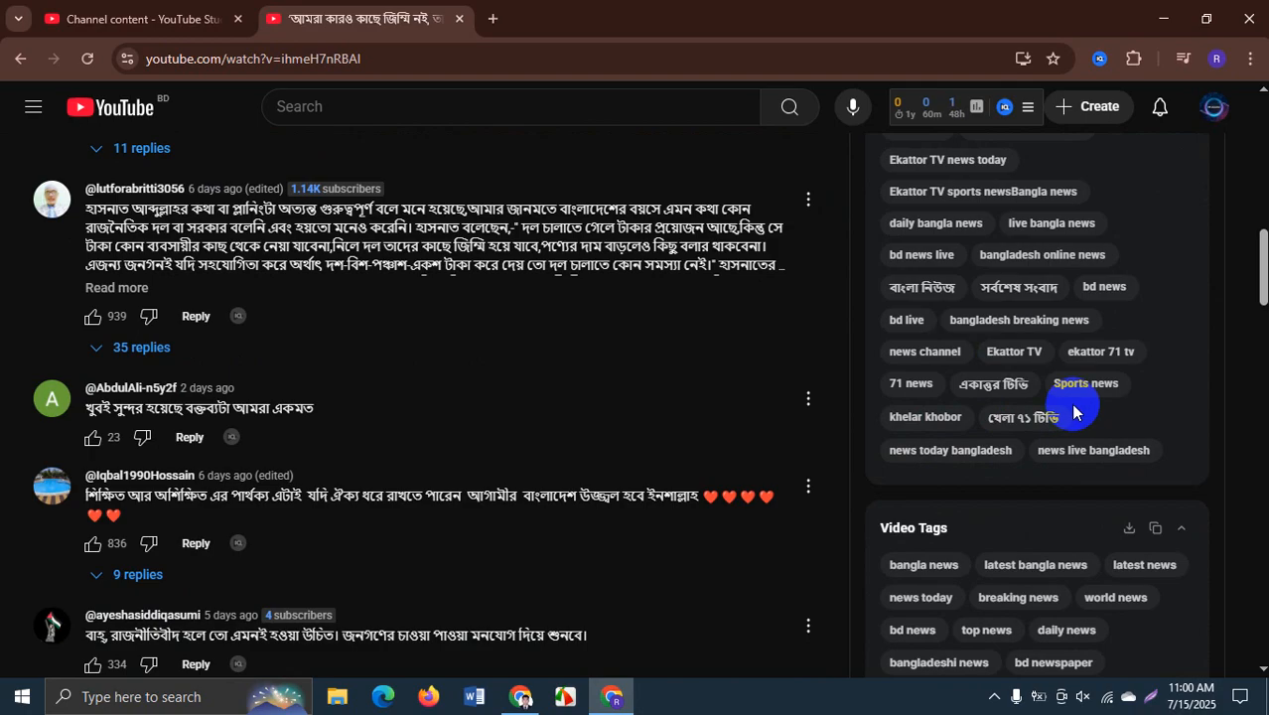
scroll(1071, 386, "up", 1)
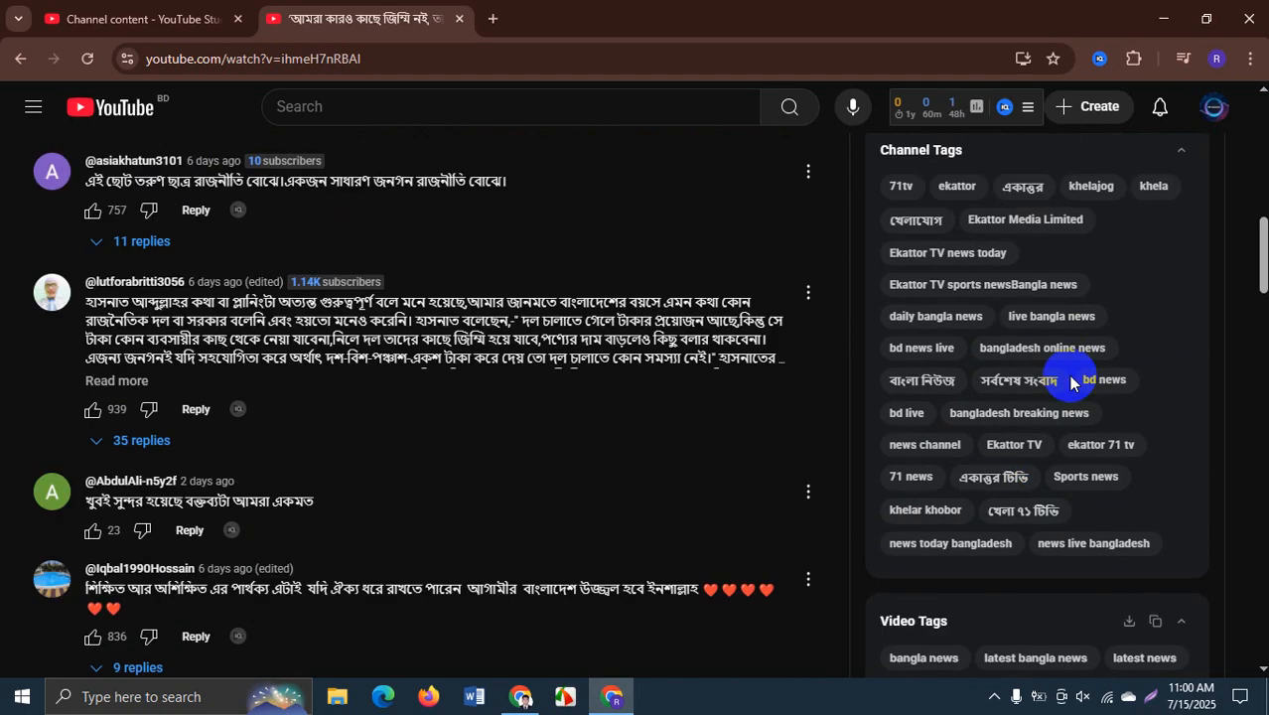
scroll(902, 392, "up", 1)
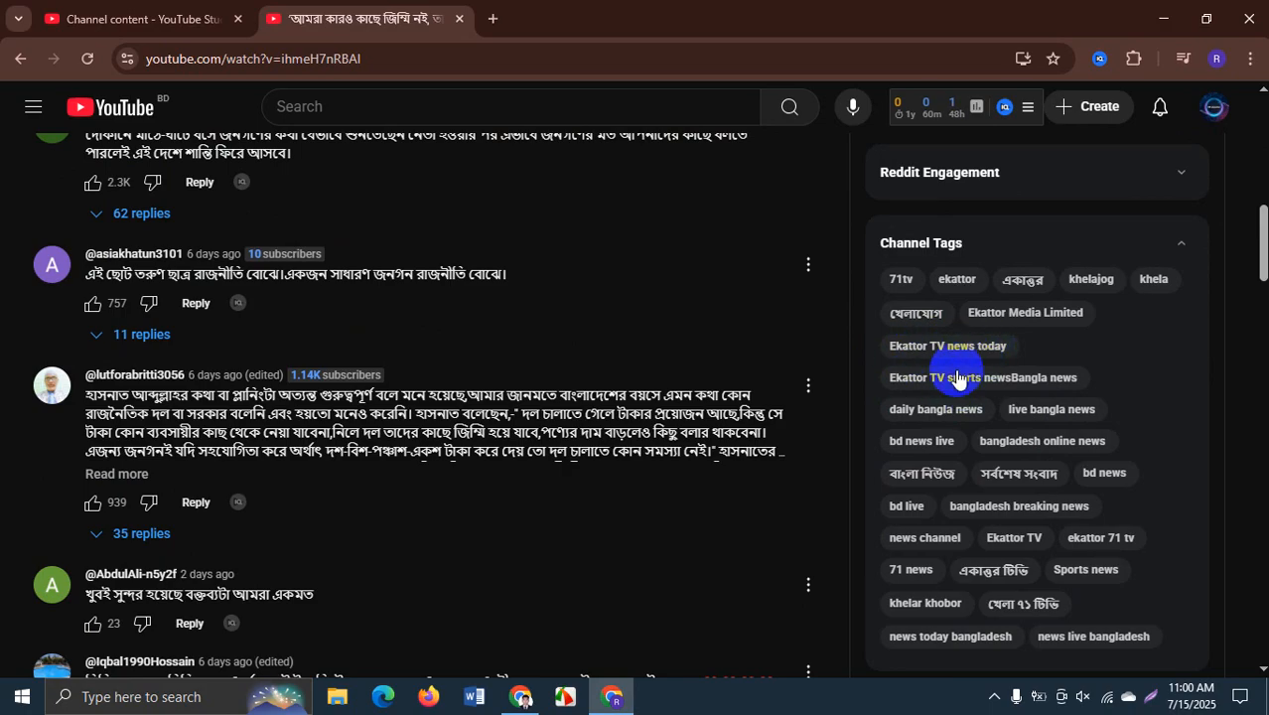
scroll(957, 376, "up", 1)
scroll(953, 367, "up", 5)
scroll(939, 383, "down", 2)
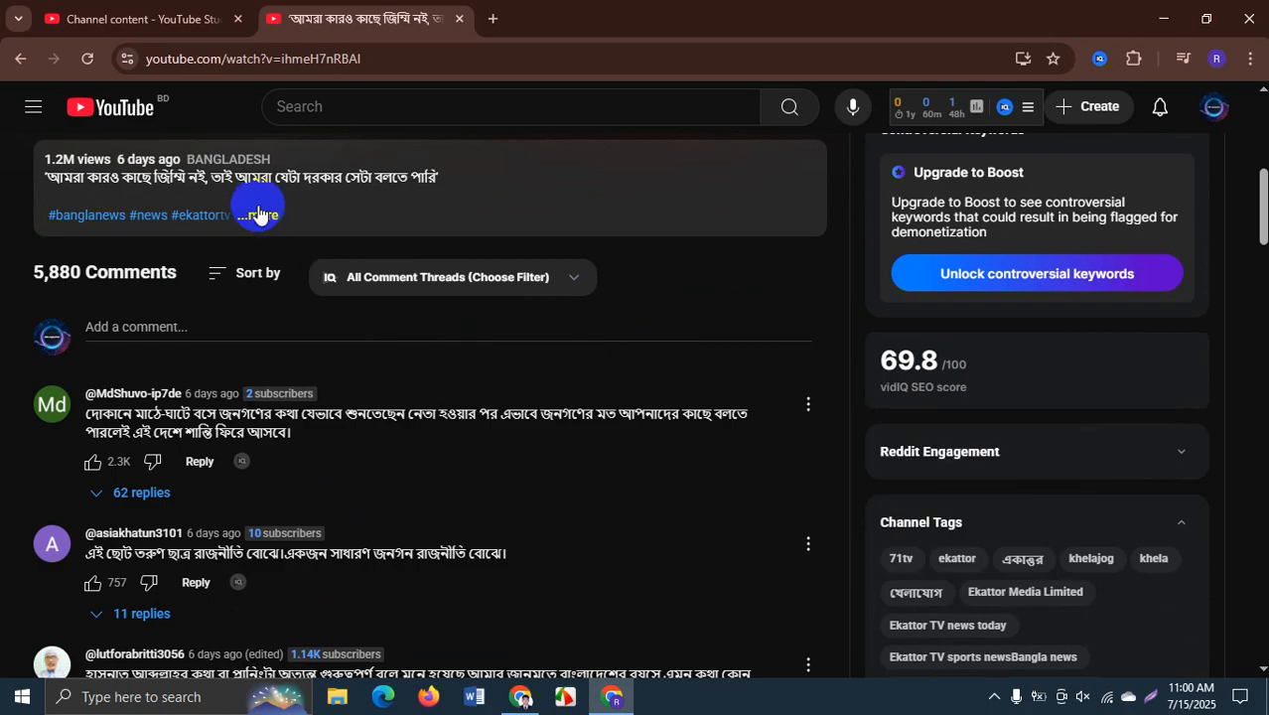
- Expand the video's full description, read through it, and highlight the keywords from "news, ekattor shongjog" to "daily bangla news"
scroll(260, 215, "up", 3)
left_click(266, 492)
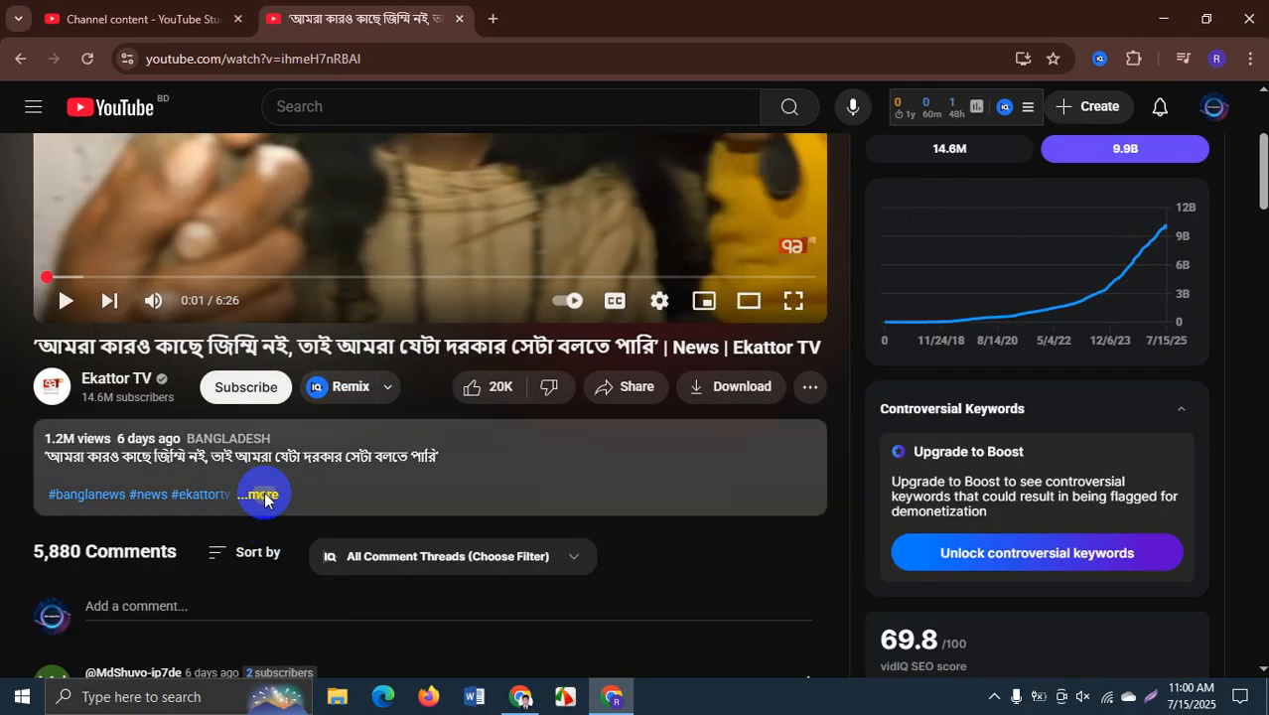
scroll(397, 397, "down", 3)
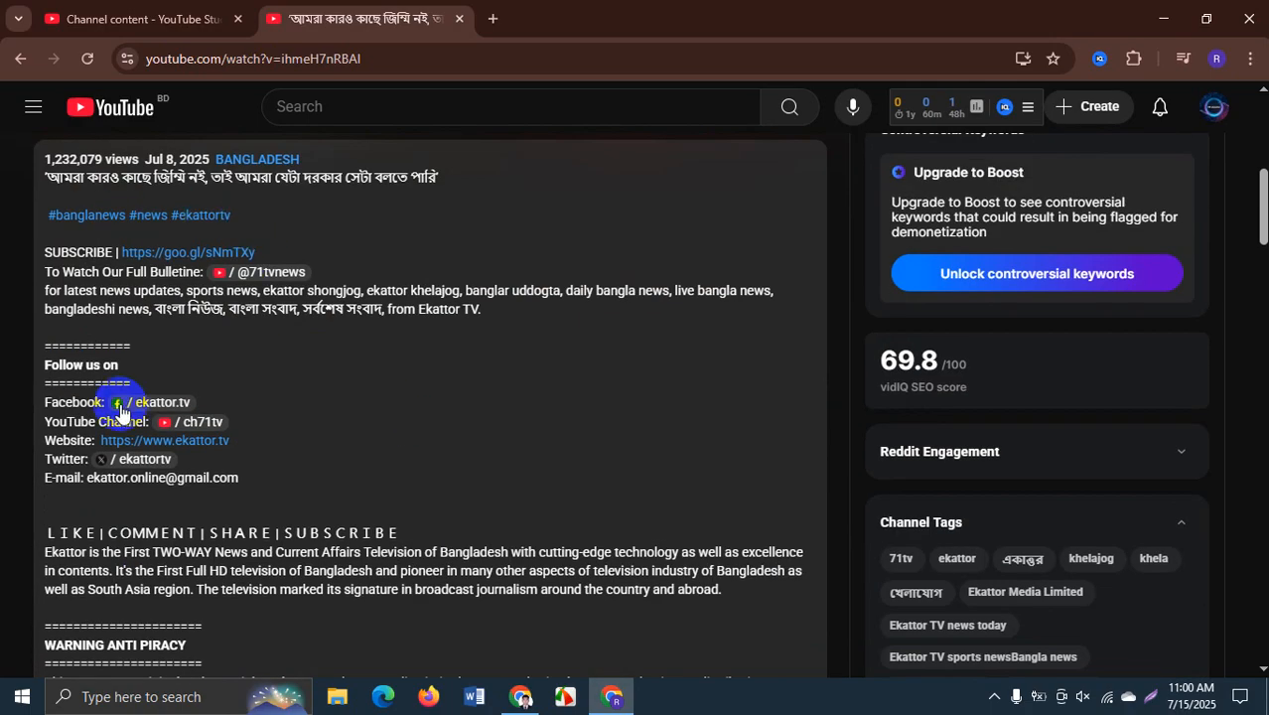
scroll(149, 405, "down", 1)
scroll(179, 398, "down", 2)
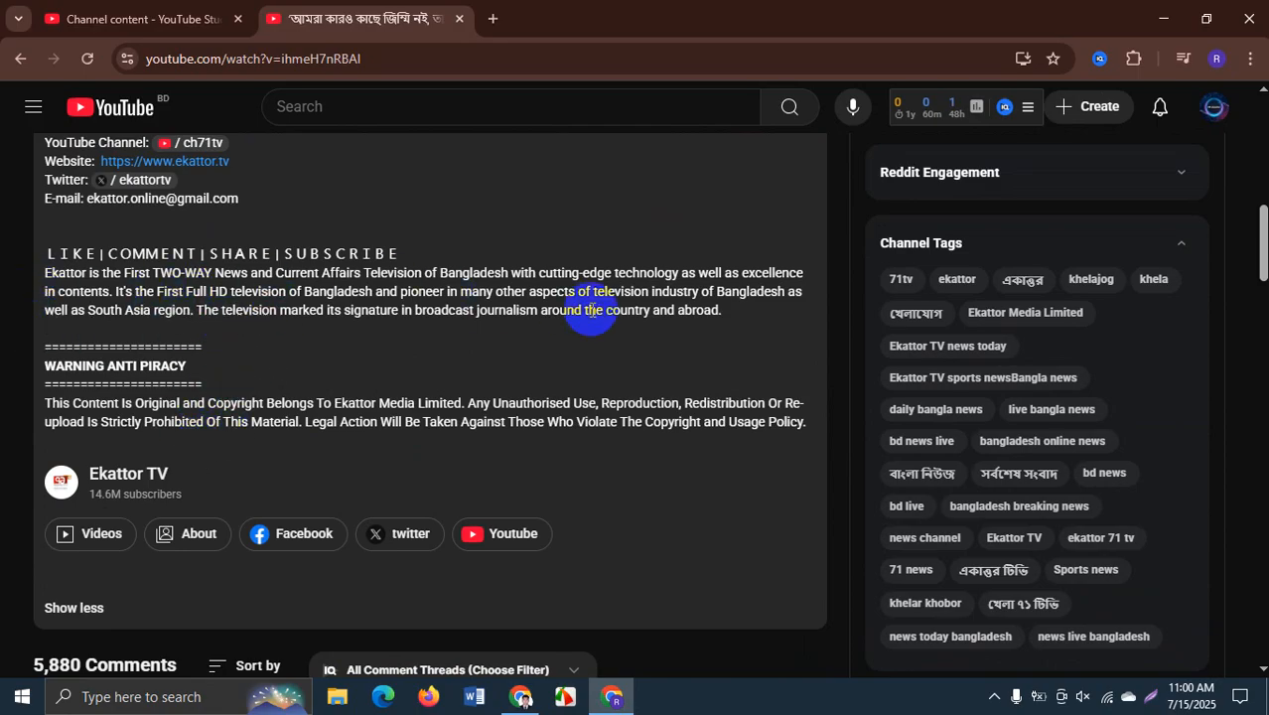
scroll(319, 291, "up", 2)
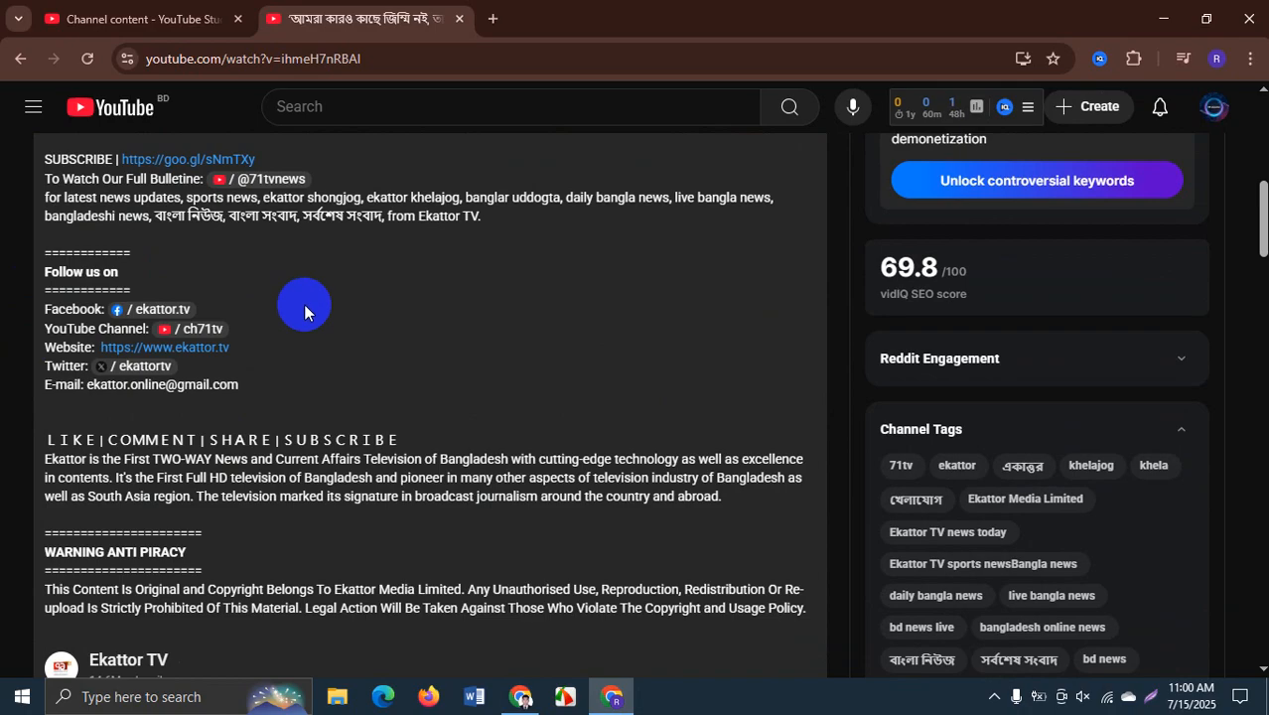
scroll(304, 308, "up", 1)
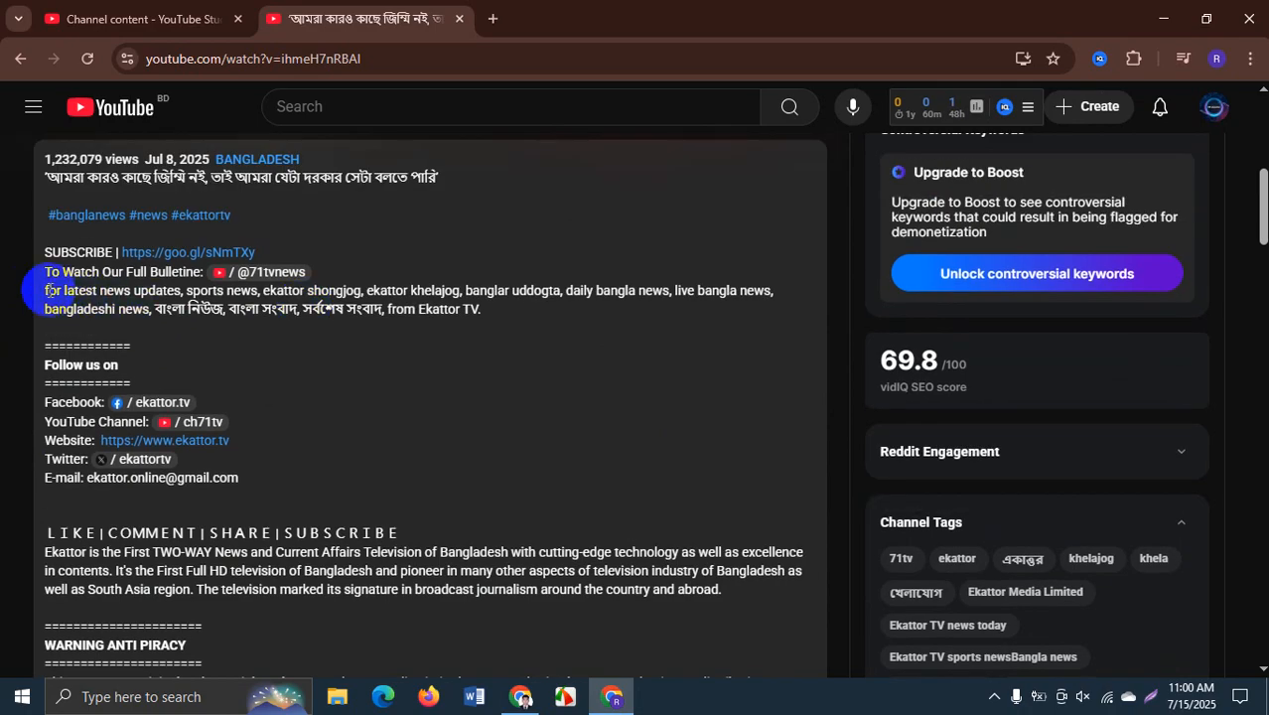
left_click_drag(46, 290, 672, 295)
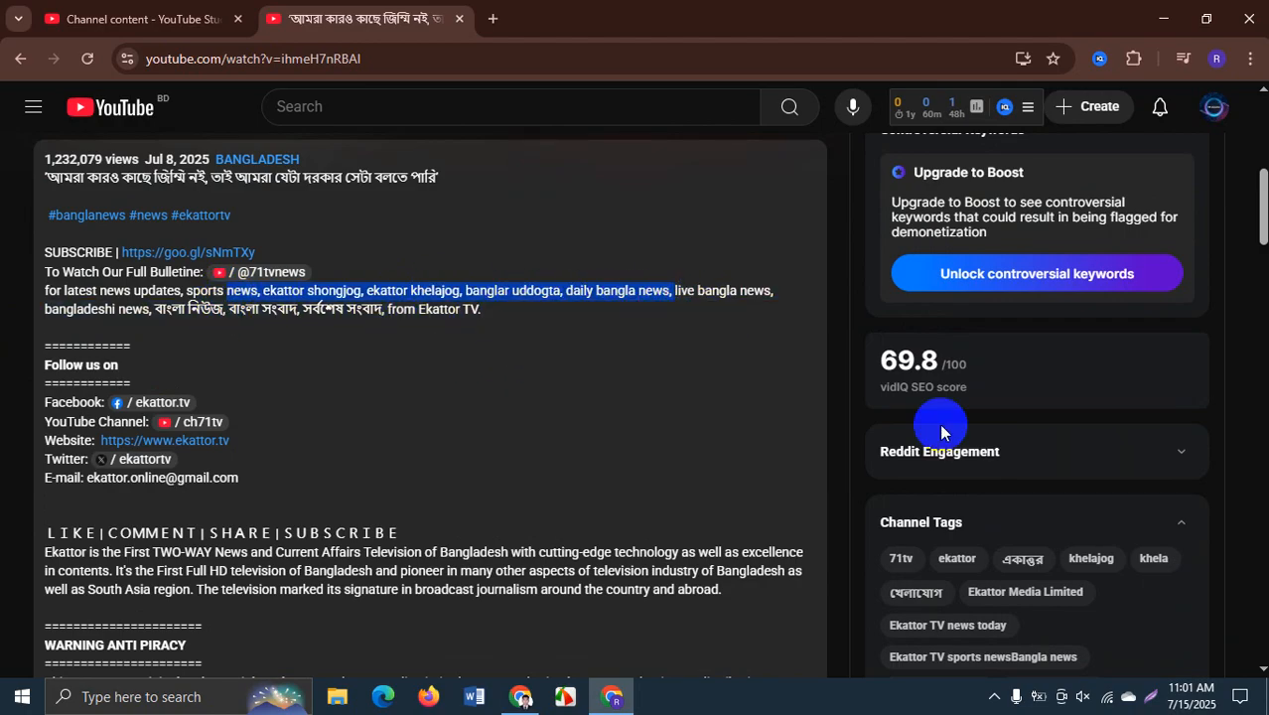
- Check the keywords-in-description and tripled-keywords ratings, and compare the video's title, description and video tags for repeated keywords
scroll(939, 423, "down", 1)
mouse_move(969, 431)
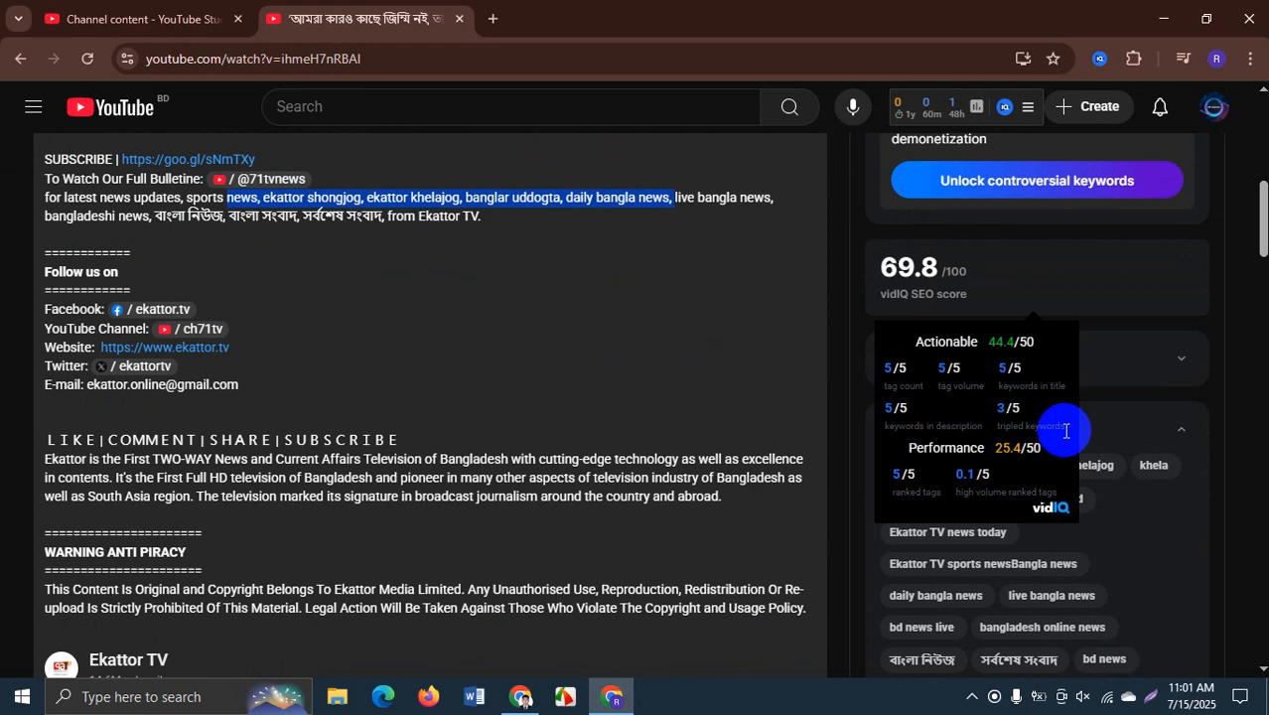
scroll(1028, 397, "down", 1)
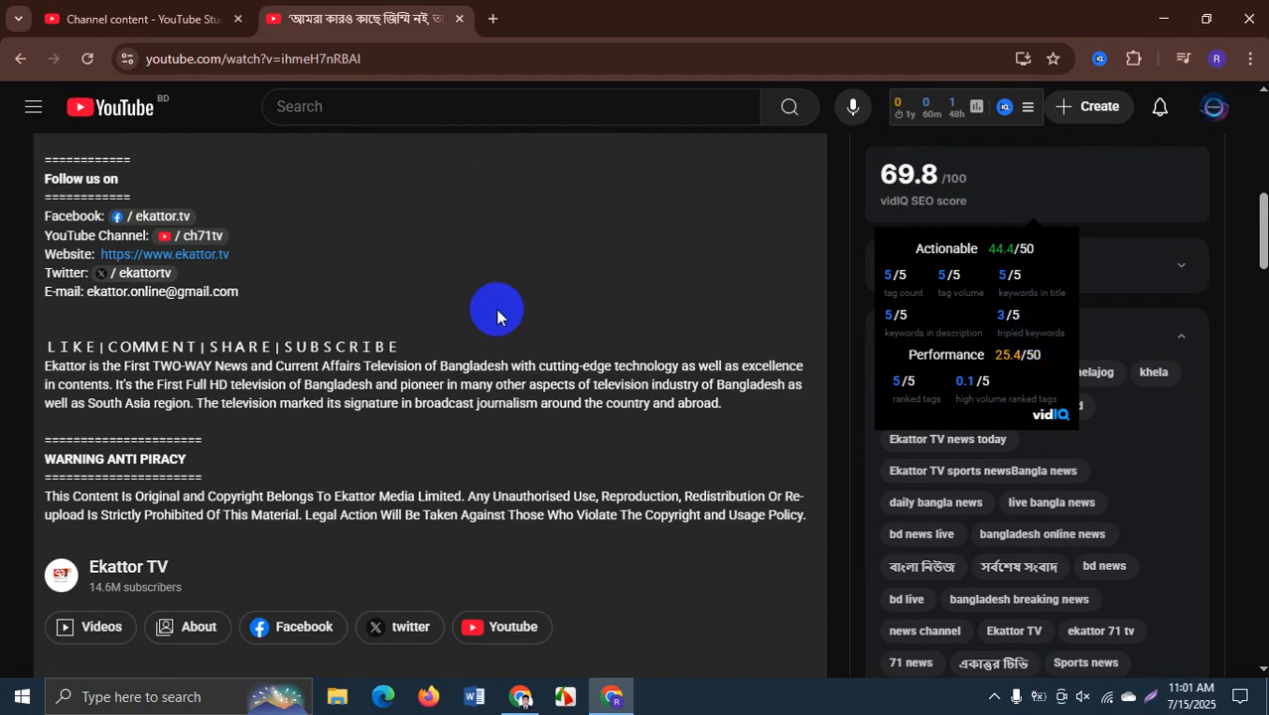
scroll(453, 313, "up", 3)
scroll(332, 483, "up", 2)
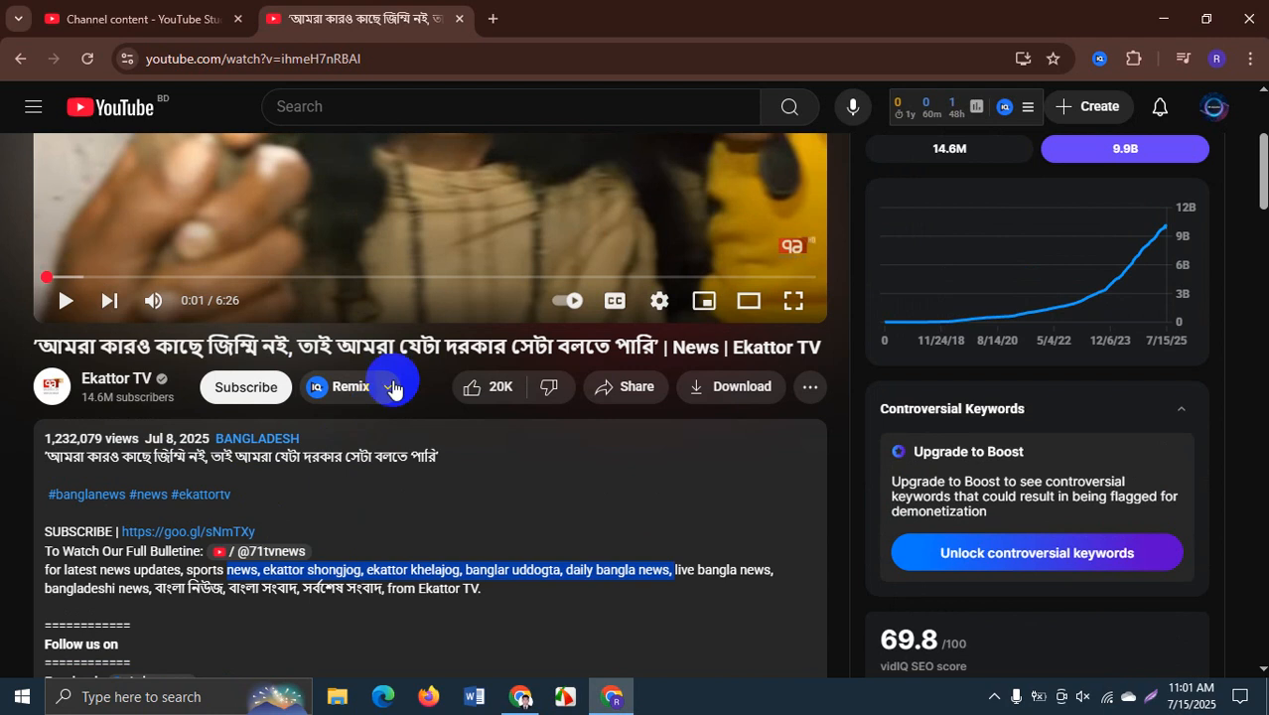
scroll(1048, 451, "down", 7)
scroll(1040, 446, "down", 5)
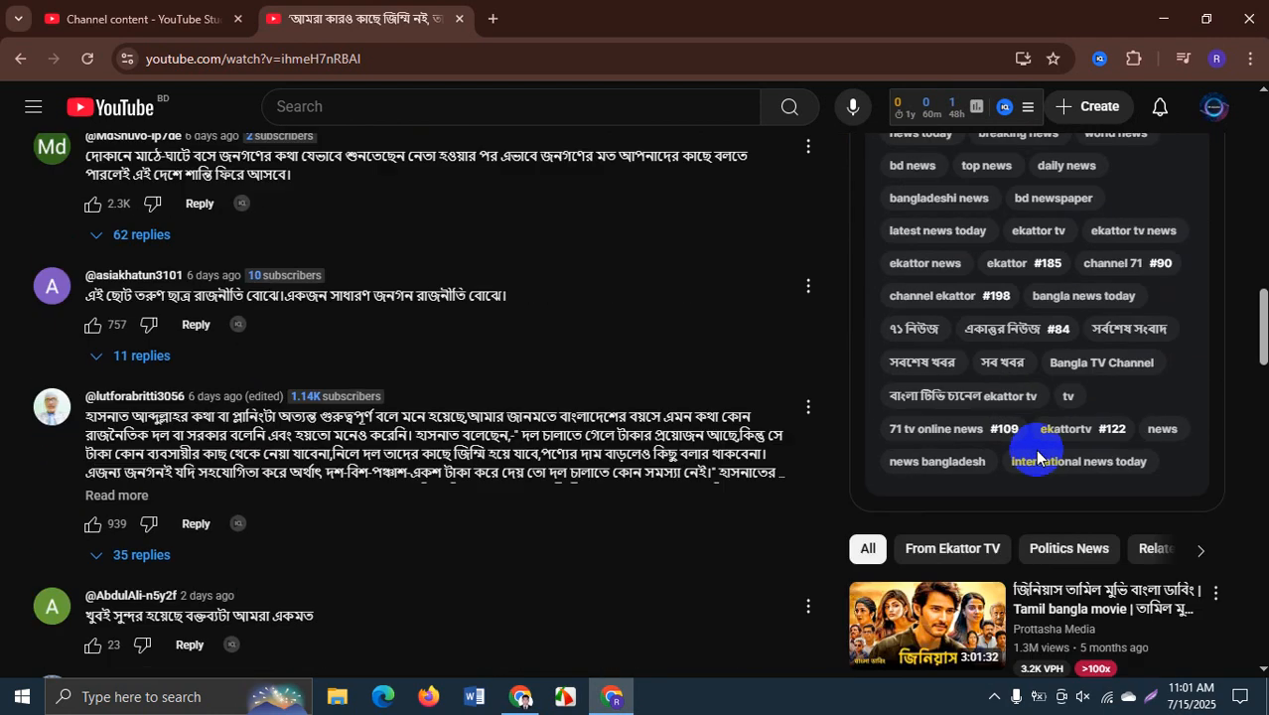
scroll(988, 422, "up", 2)
scroll(988, 422, "up", 5)
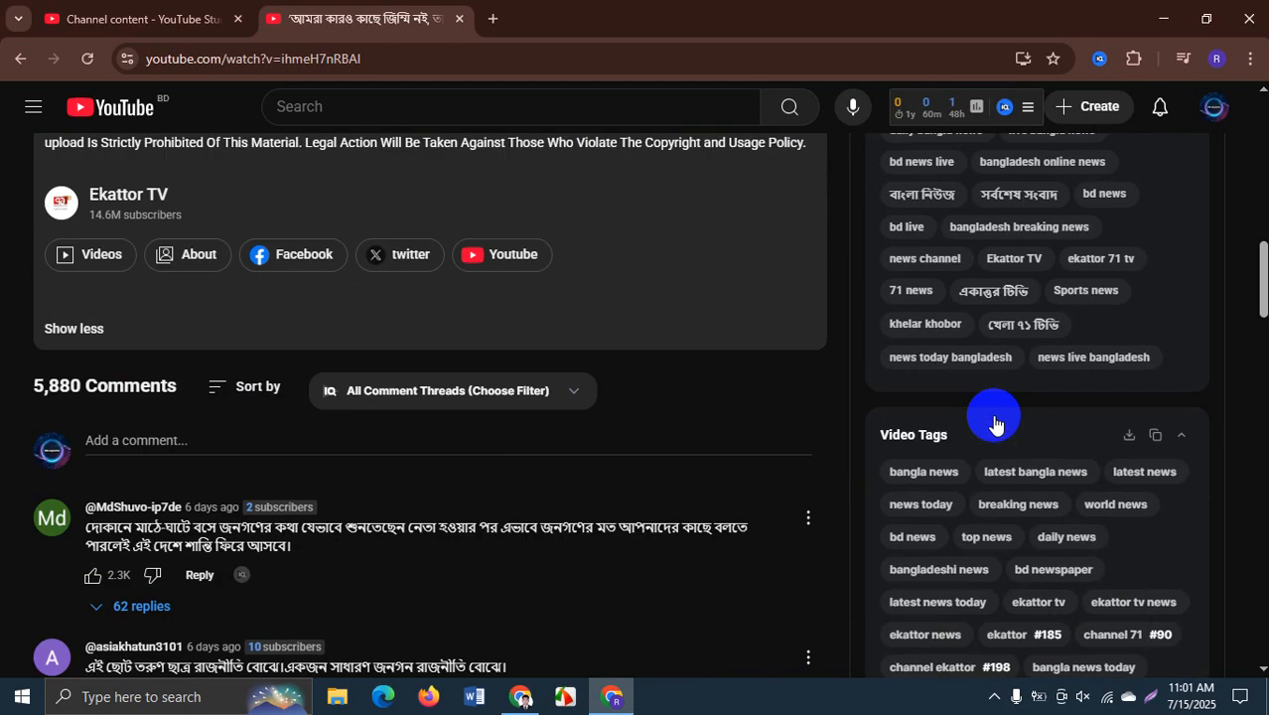
scroll(965, 358, "down", 6)
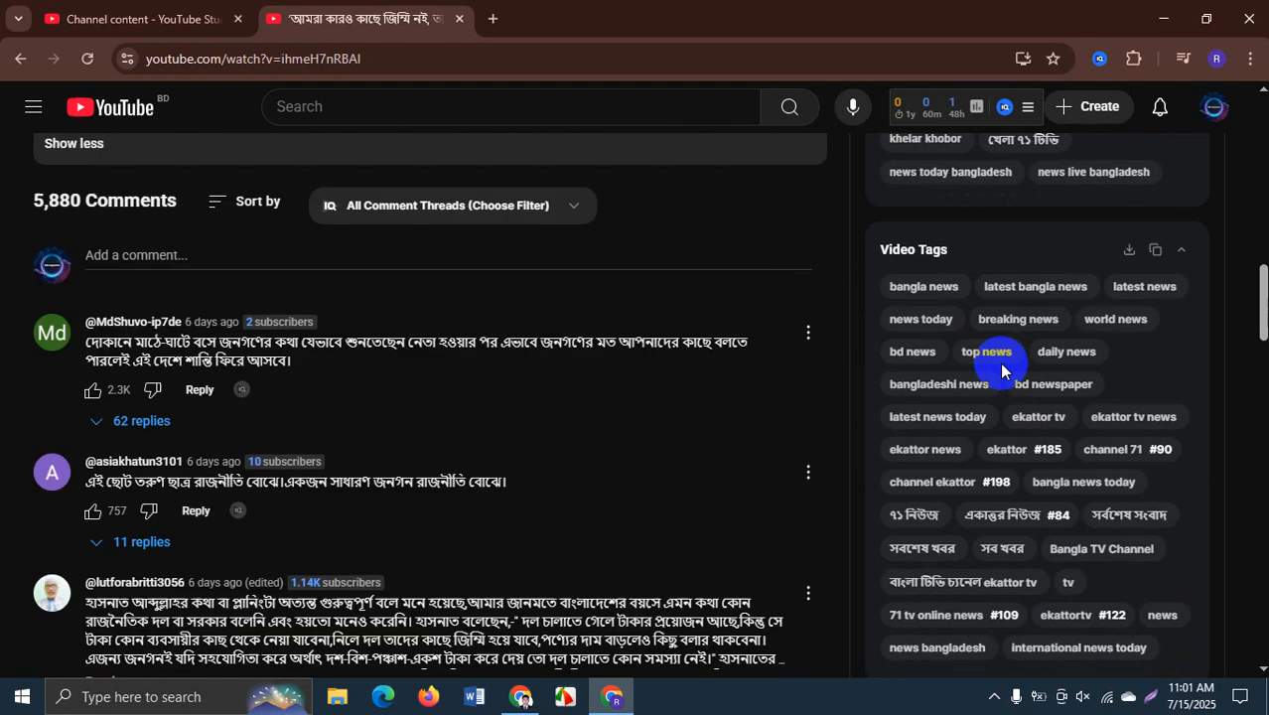
scroll(993, 407, "up", 6)
scroll(993, 391, "up", 4)
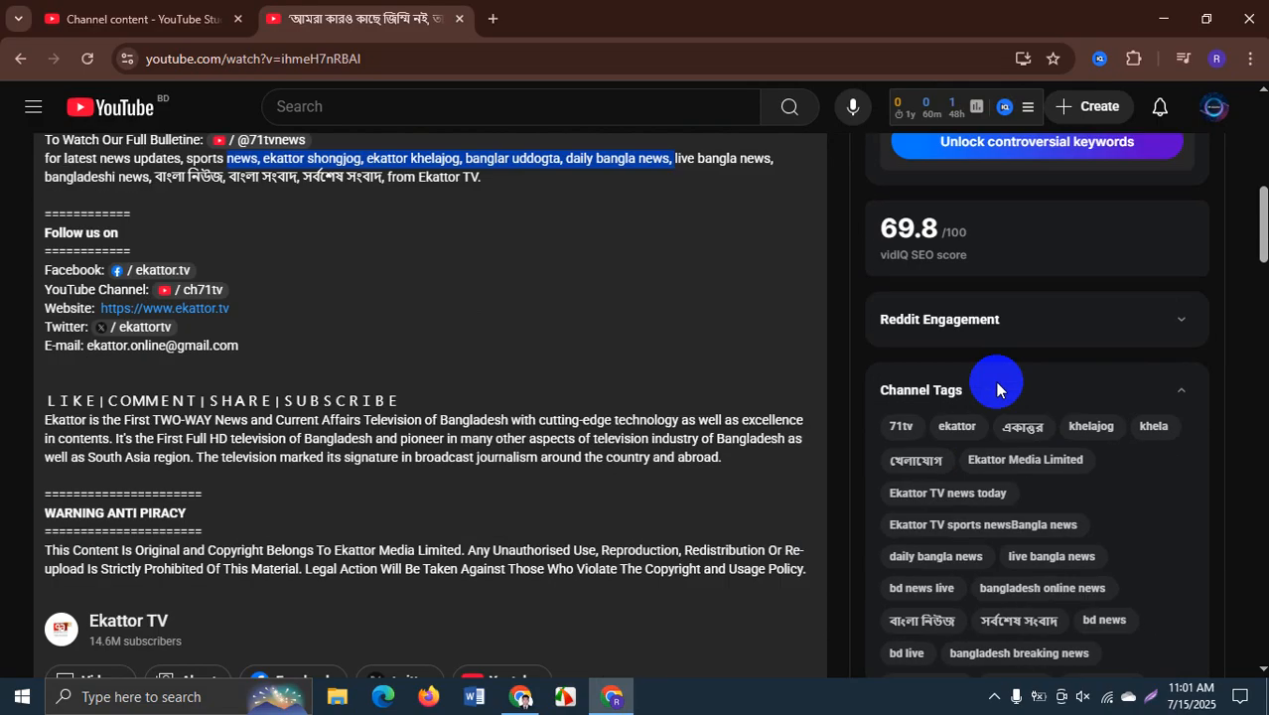
- Examine the tripled-keywords rating in the vidIQ SEO score breakdown alongside the video's title and description
mouse_move(954, 467)
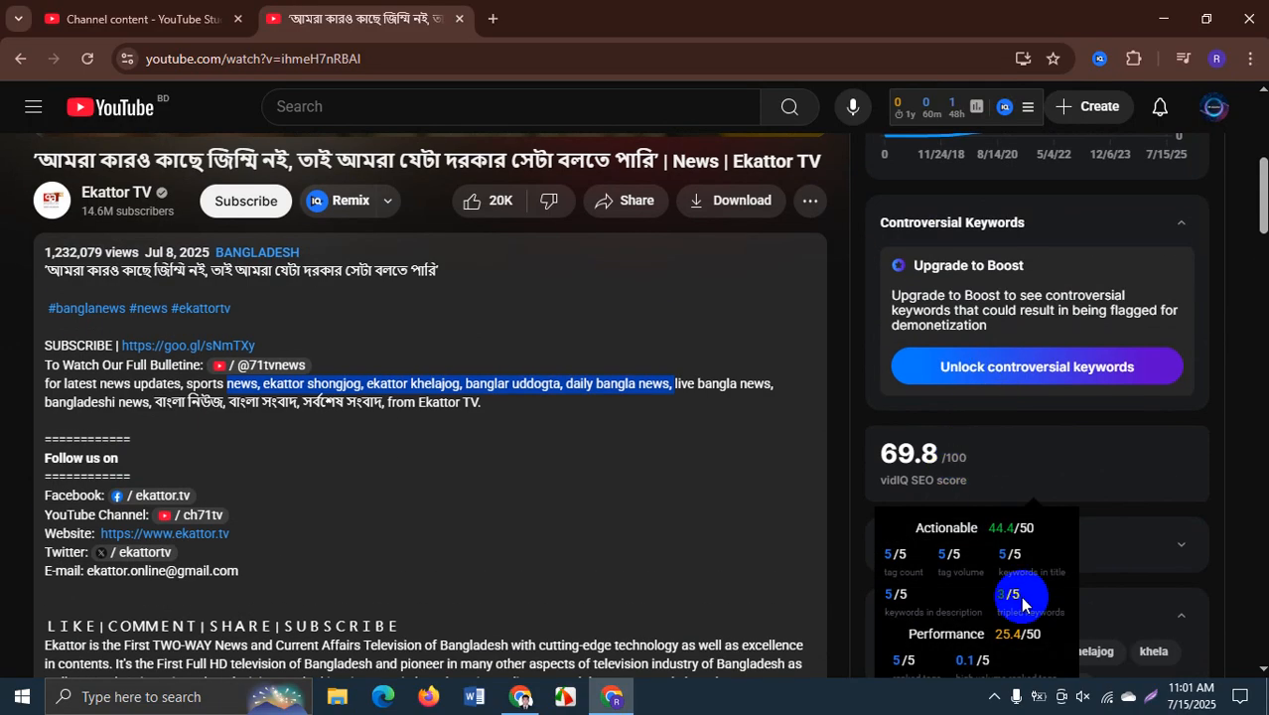
scroll(1022, 599, "down", 1)
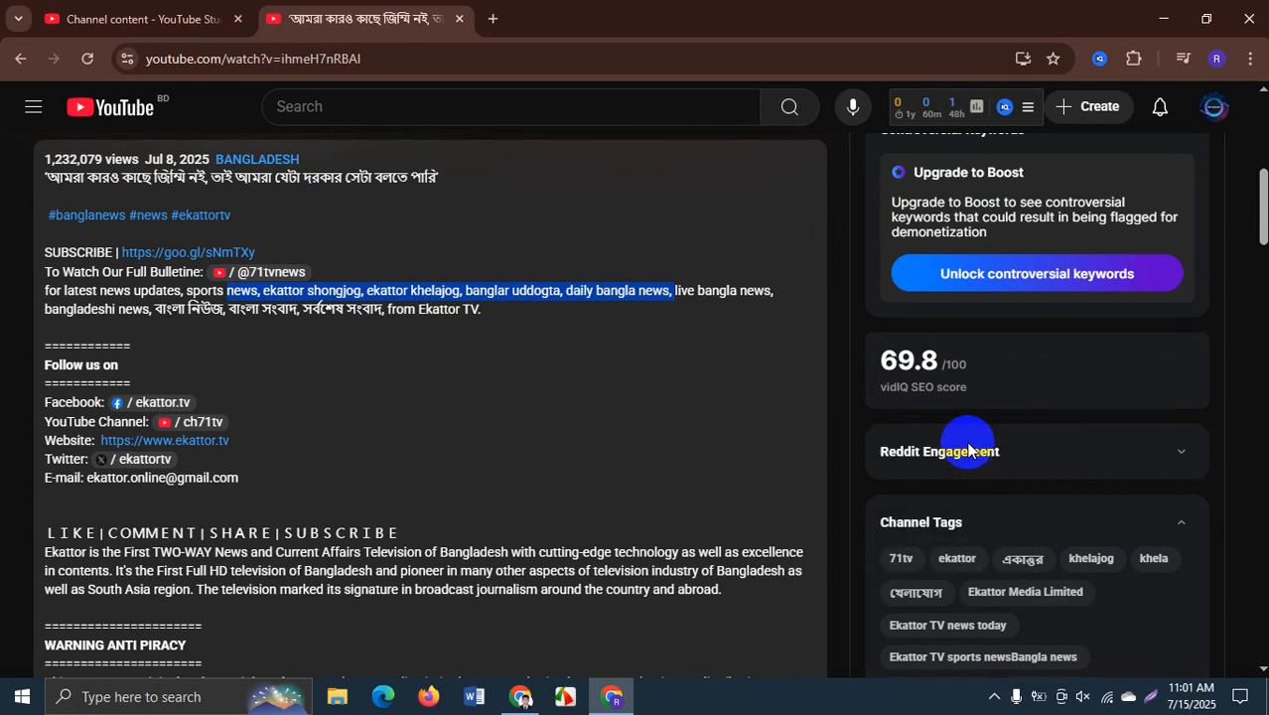
mouse_move(914, 368)
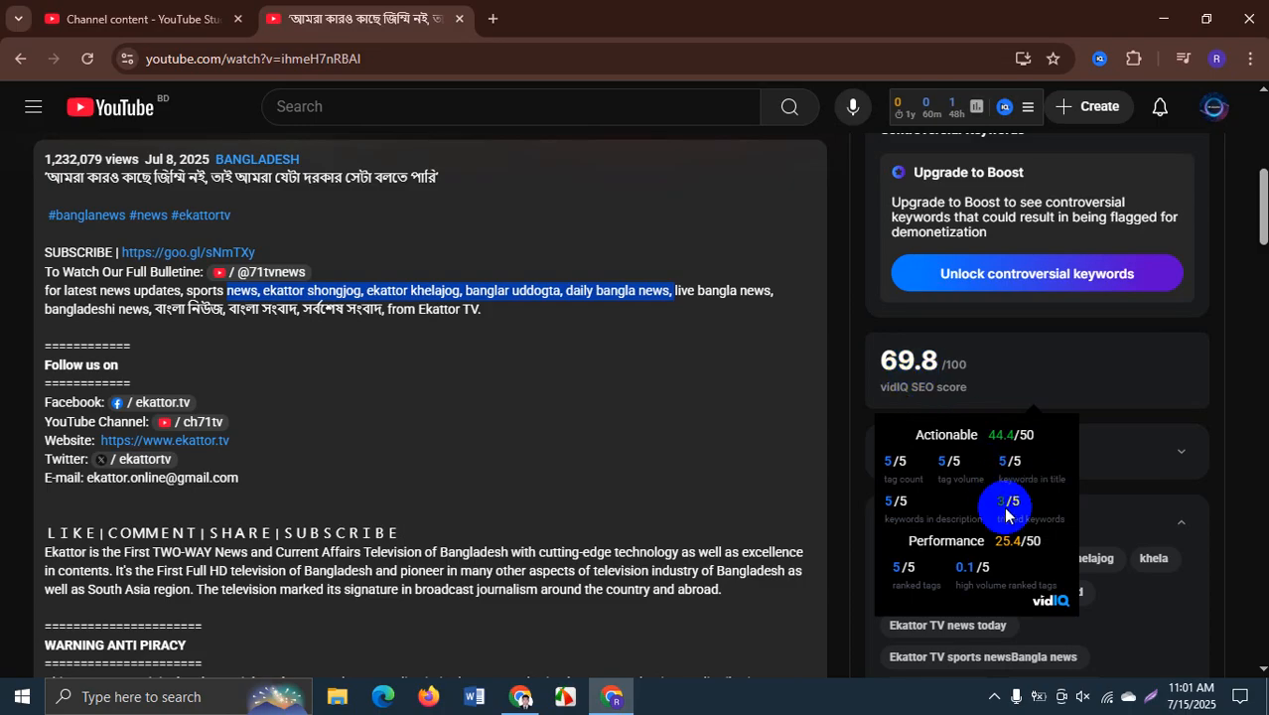
scroll(1006, 516, "down", 1)
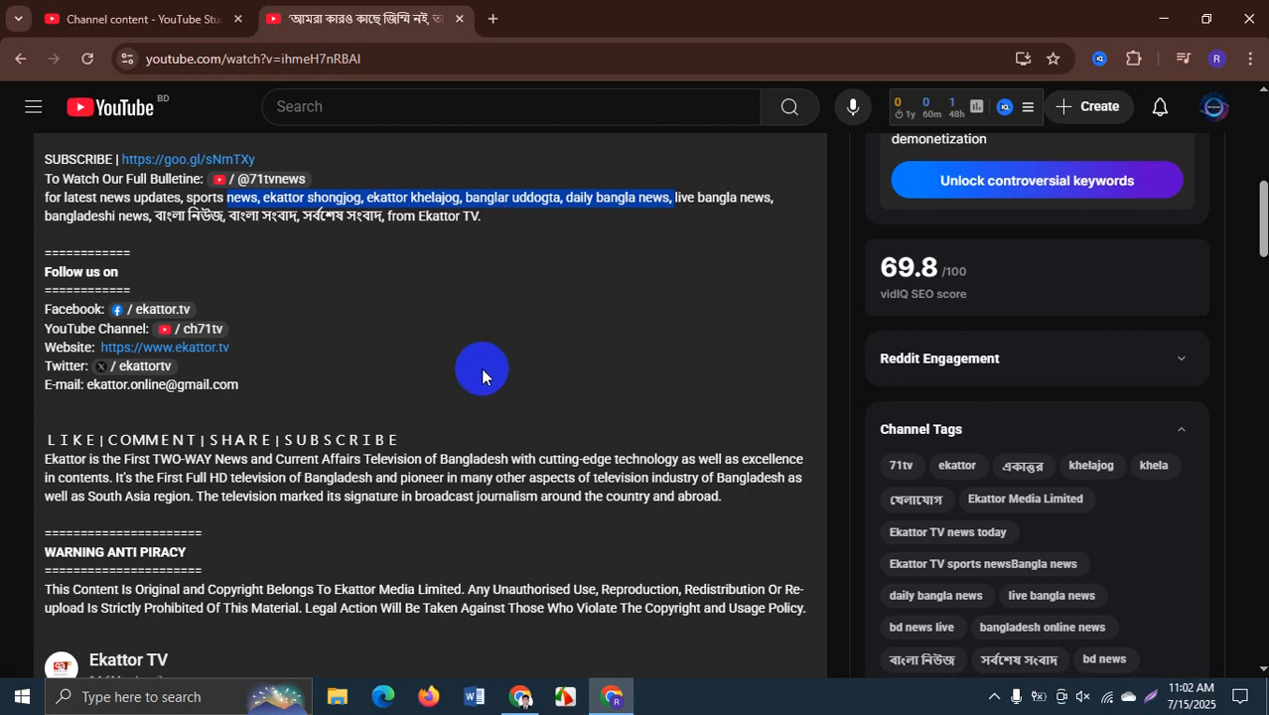
- Highlight the ranked tags rating in the SEO score breakdown, and inspect the search ranks shown beside the video tags
mouse_move(919, 292)
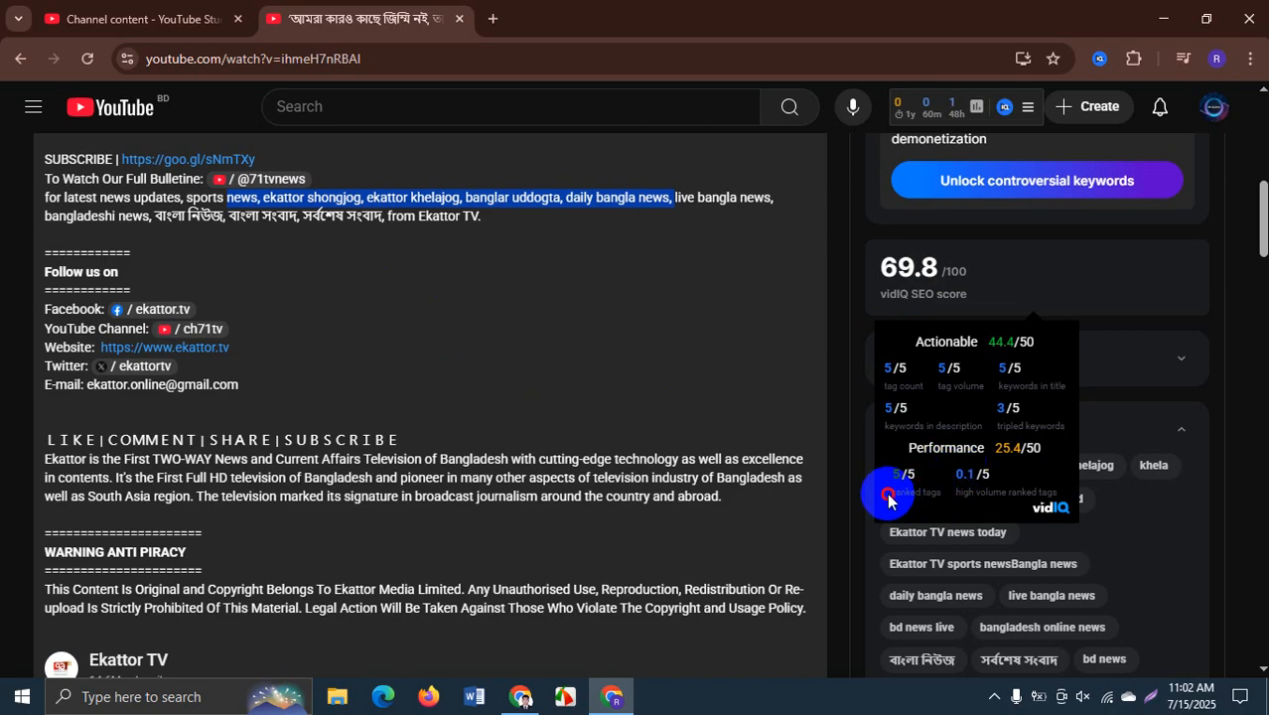
left_click_drag(888, 496, 938, 495)
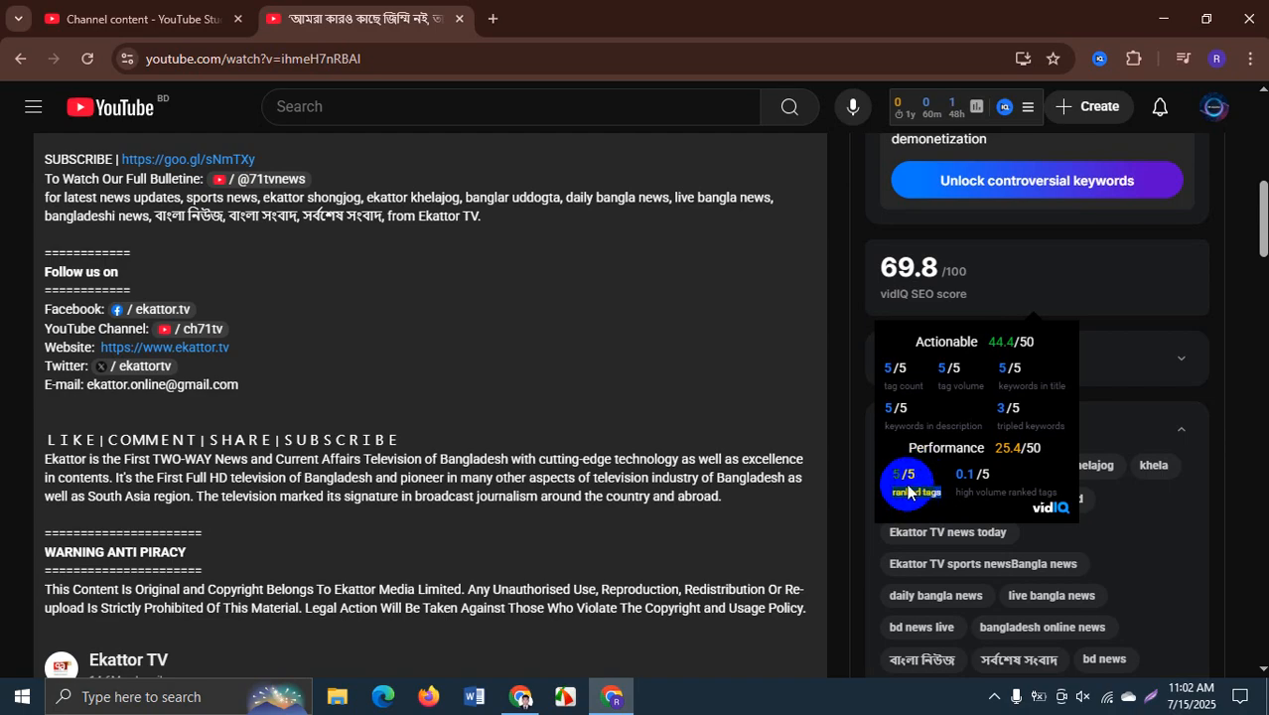
scroll(913, 477, "down", 8)
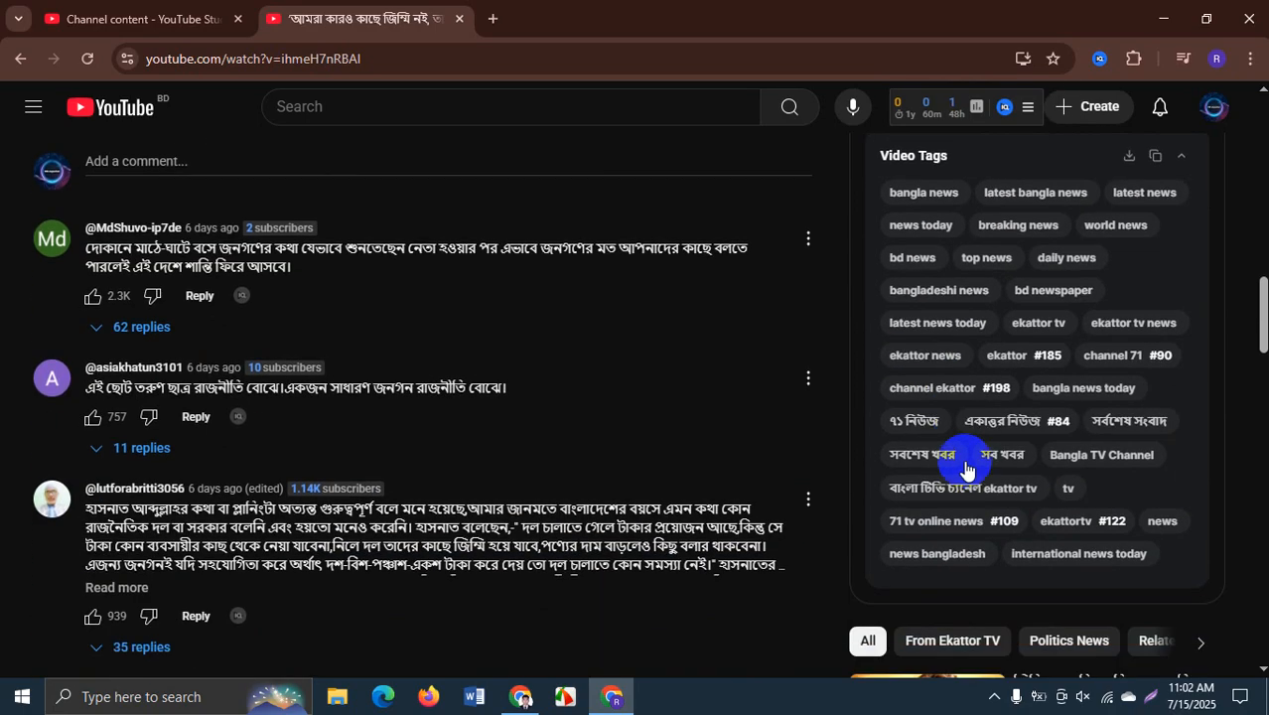
scroll(1058, 409, "down", 1)
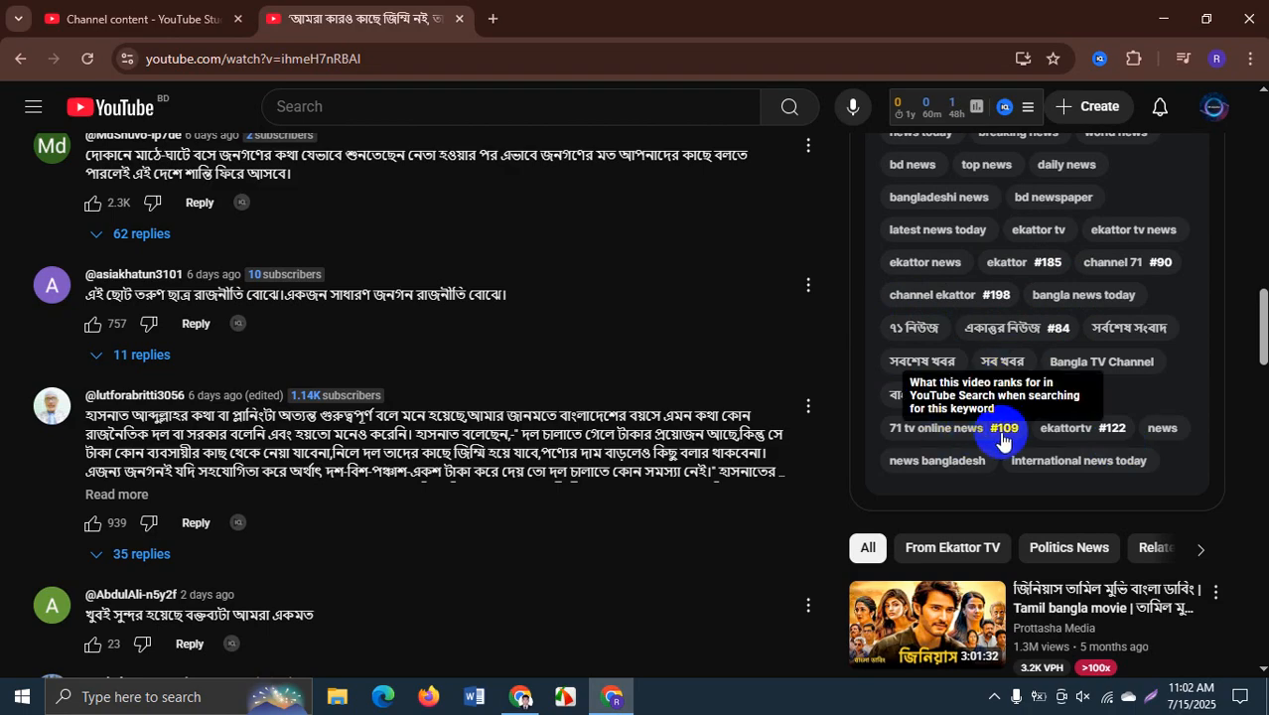
- Check the high volume ranked tags rating against the ranked and unranked tags in the video's tag list
scroll(1020, 342, "up", 10)
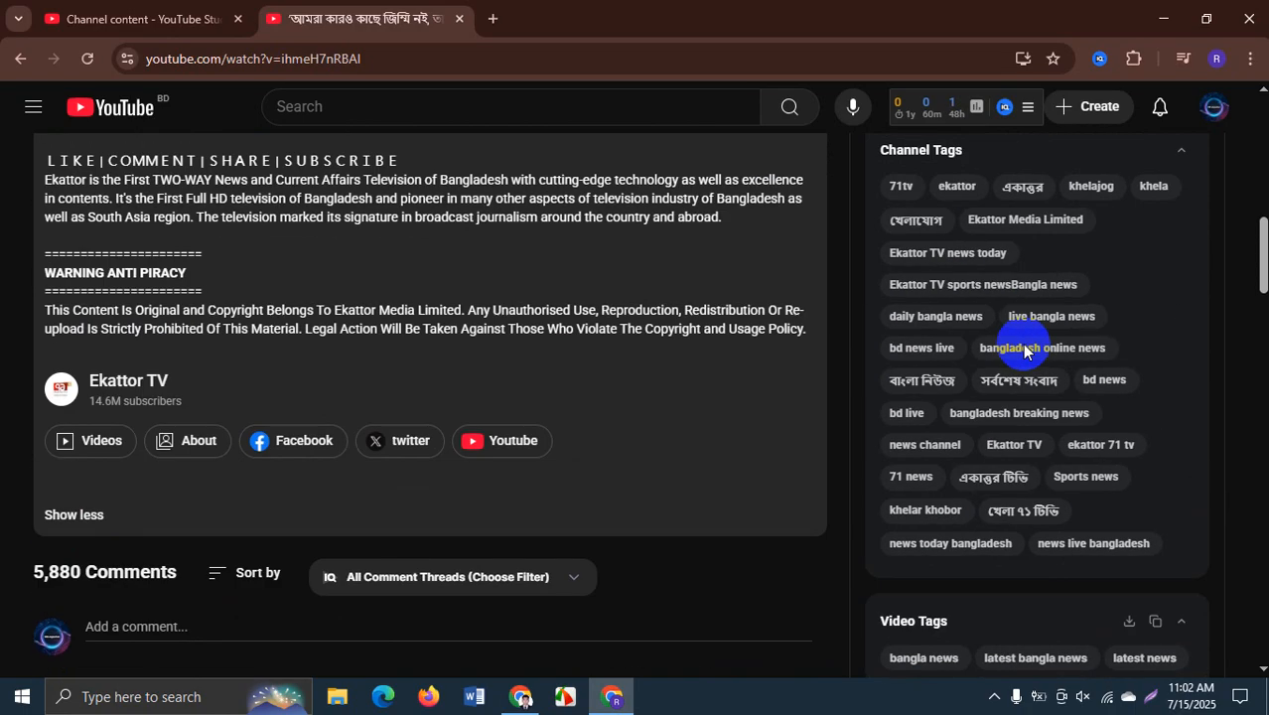
scroll(988, 317, "up", 2)
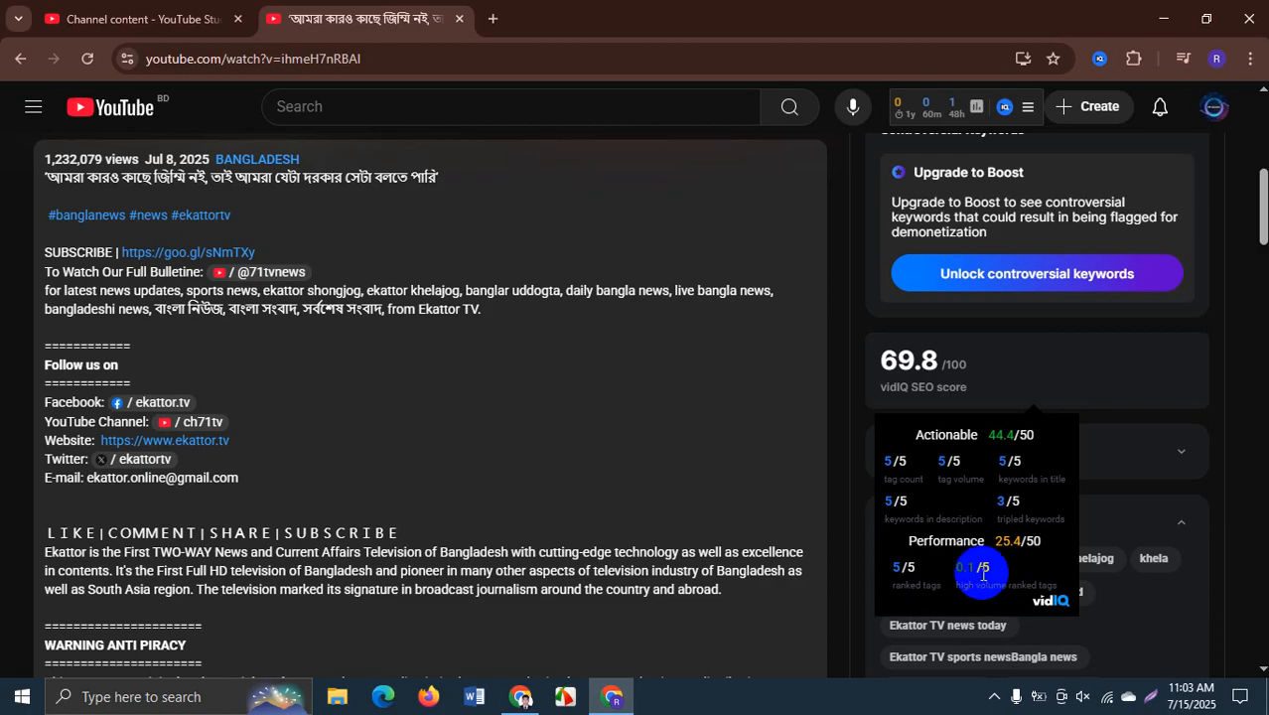
scroll(1053, 460, "down", 8)
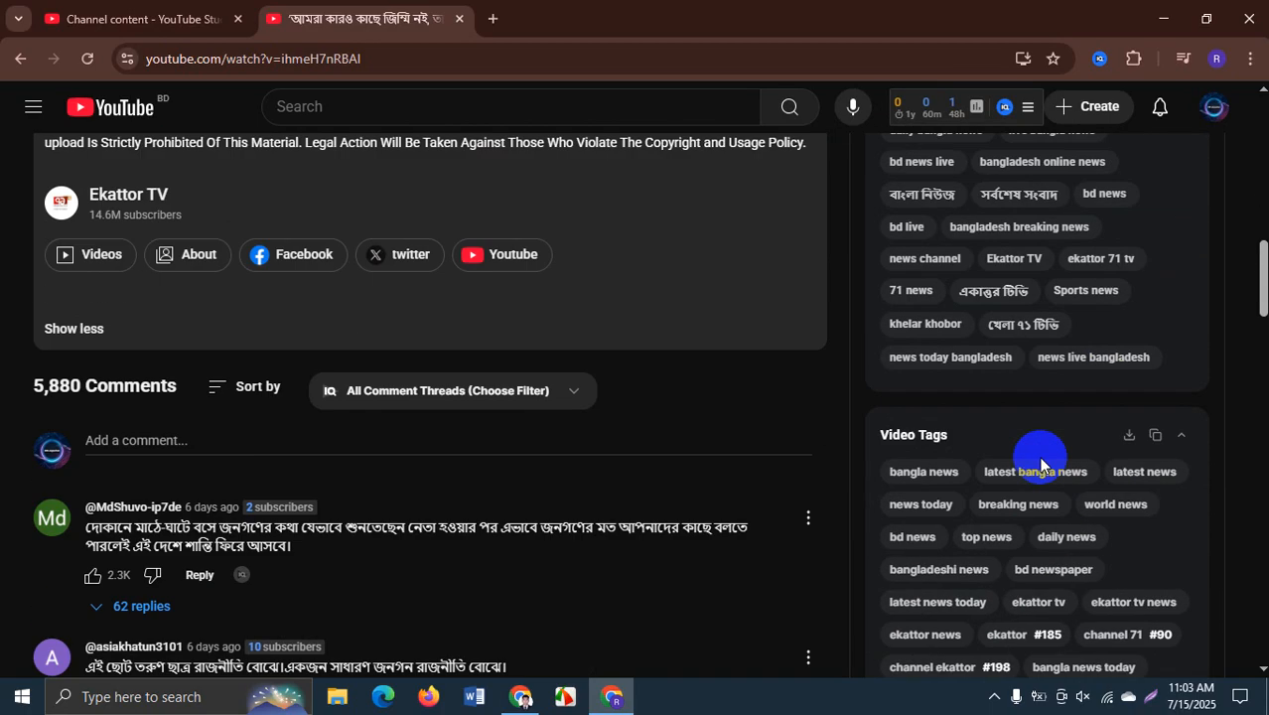
scroll(1037, 469, "down", 2)
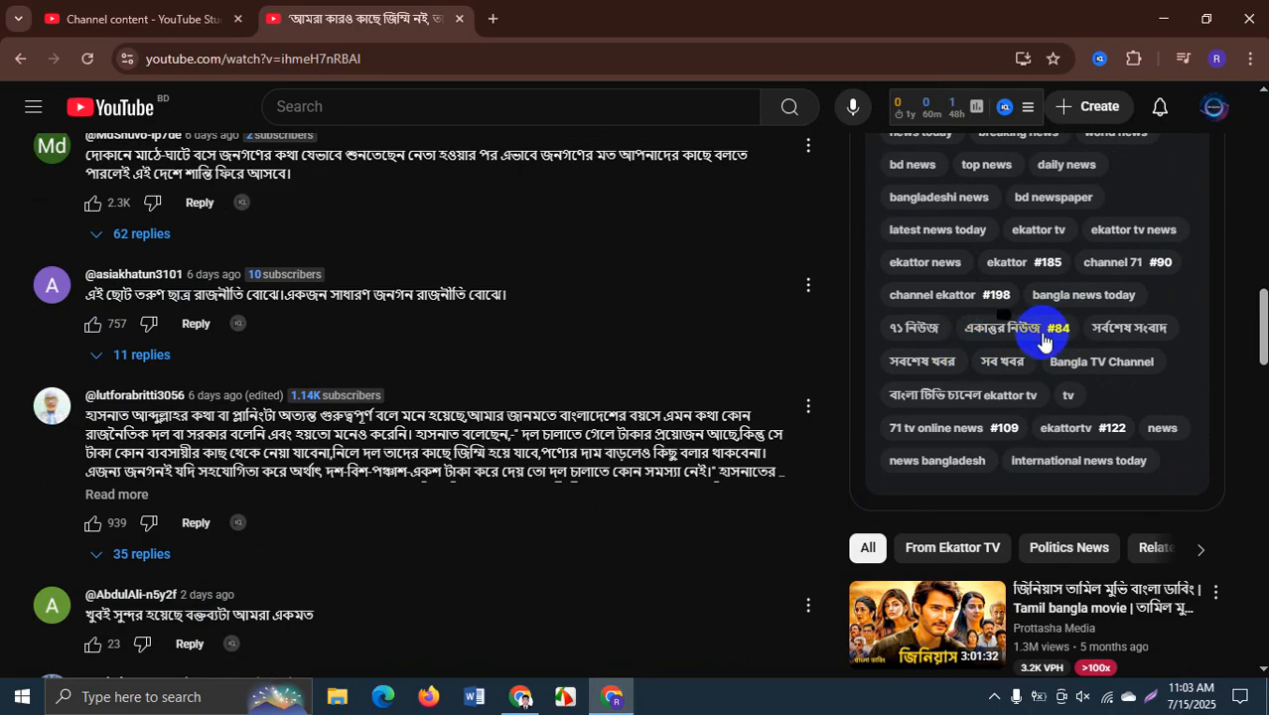
scroll(1043, 341, "up", 10)
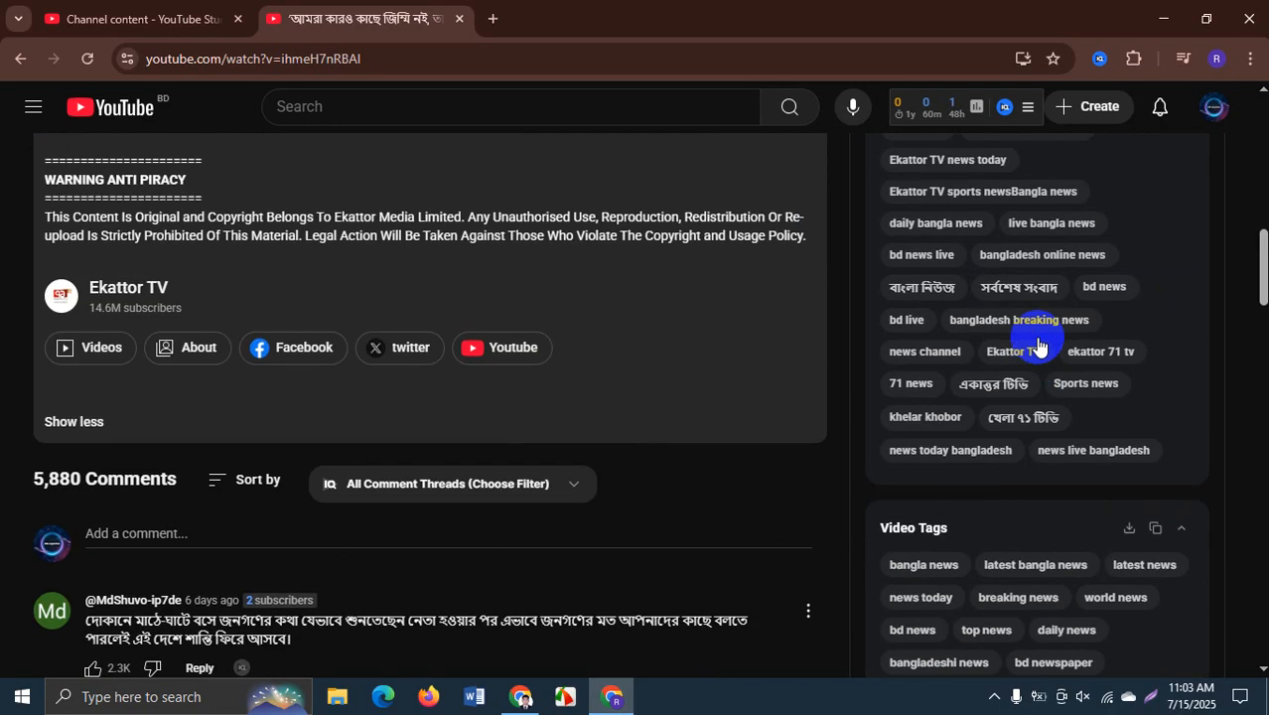
scroll(1050, 340, "down", 5)
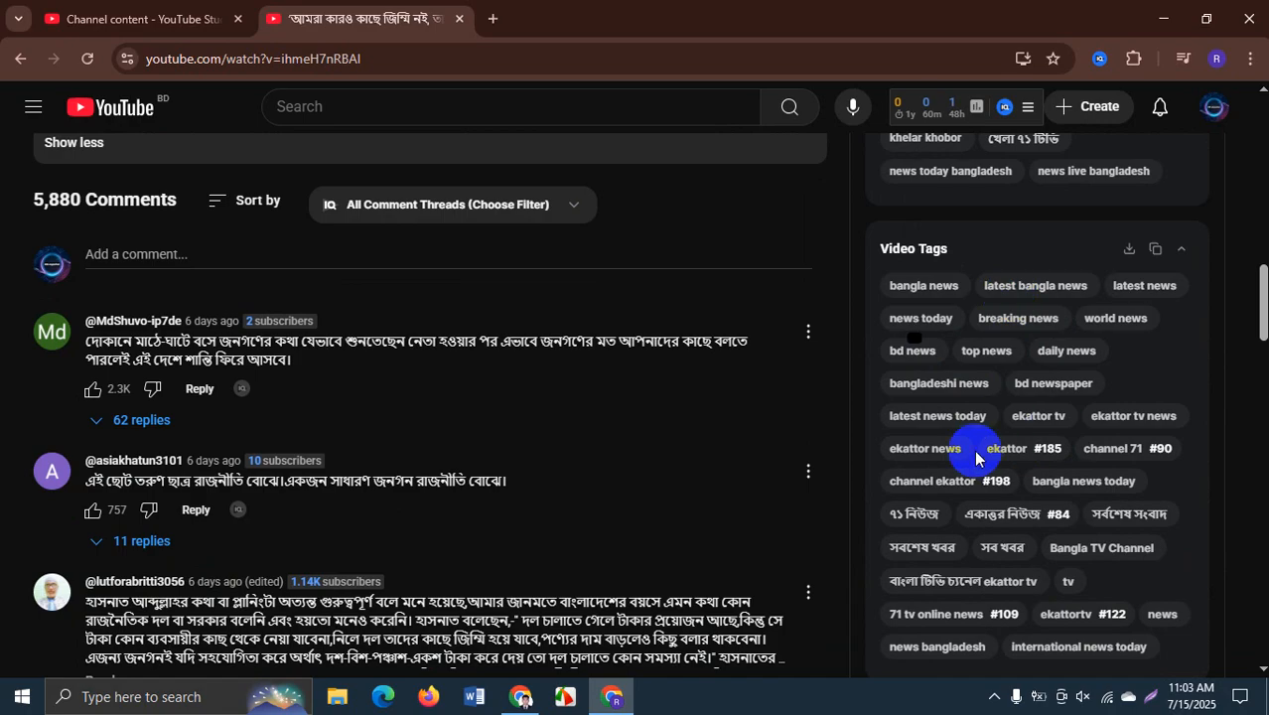
scroll(986, 452, "up", 6)
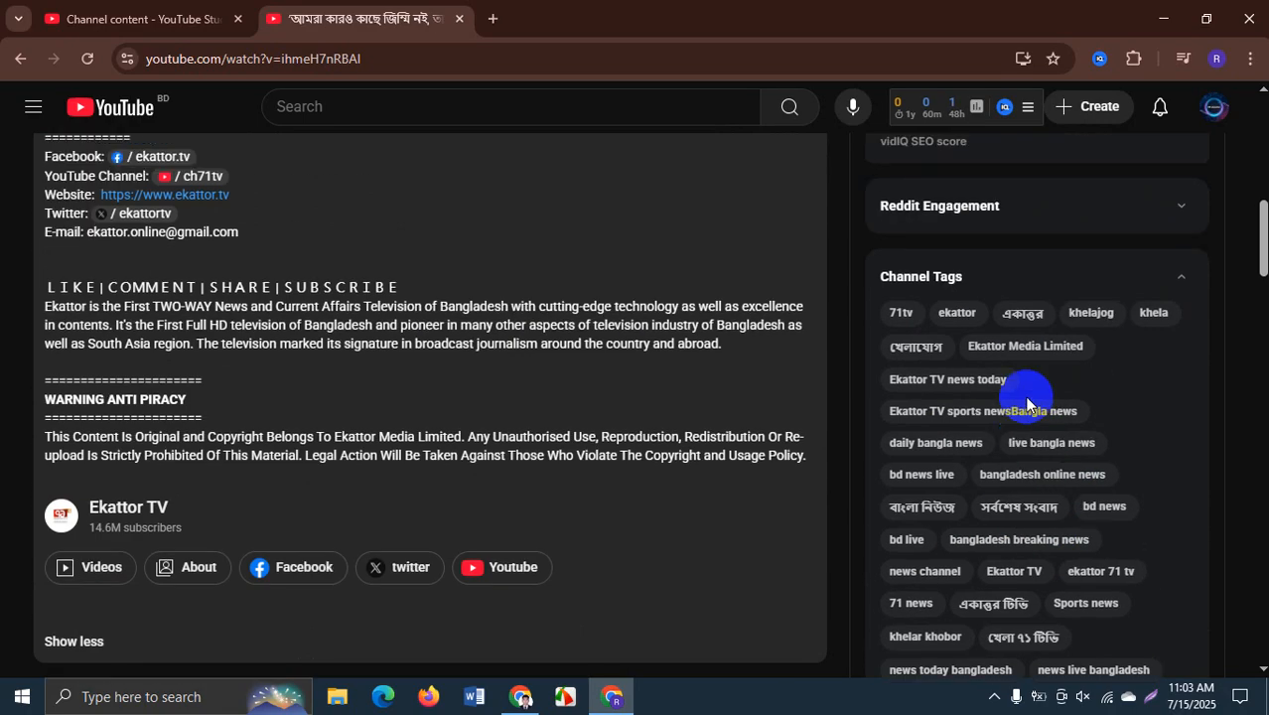
- Review the SEO score breakdown with the full channel and video tag lists, and return to the channel overview
mouse_move(951, 274)
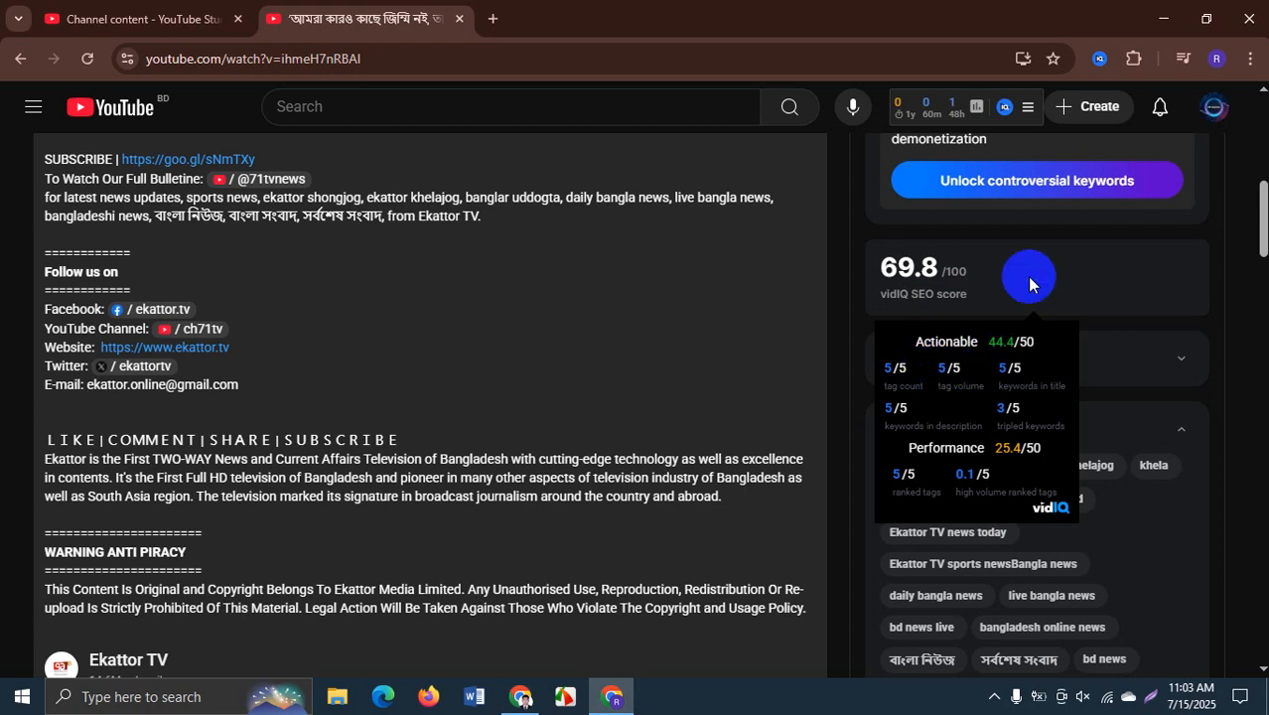
scroll(1109, 334, "down", 1)
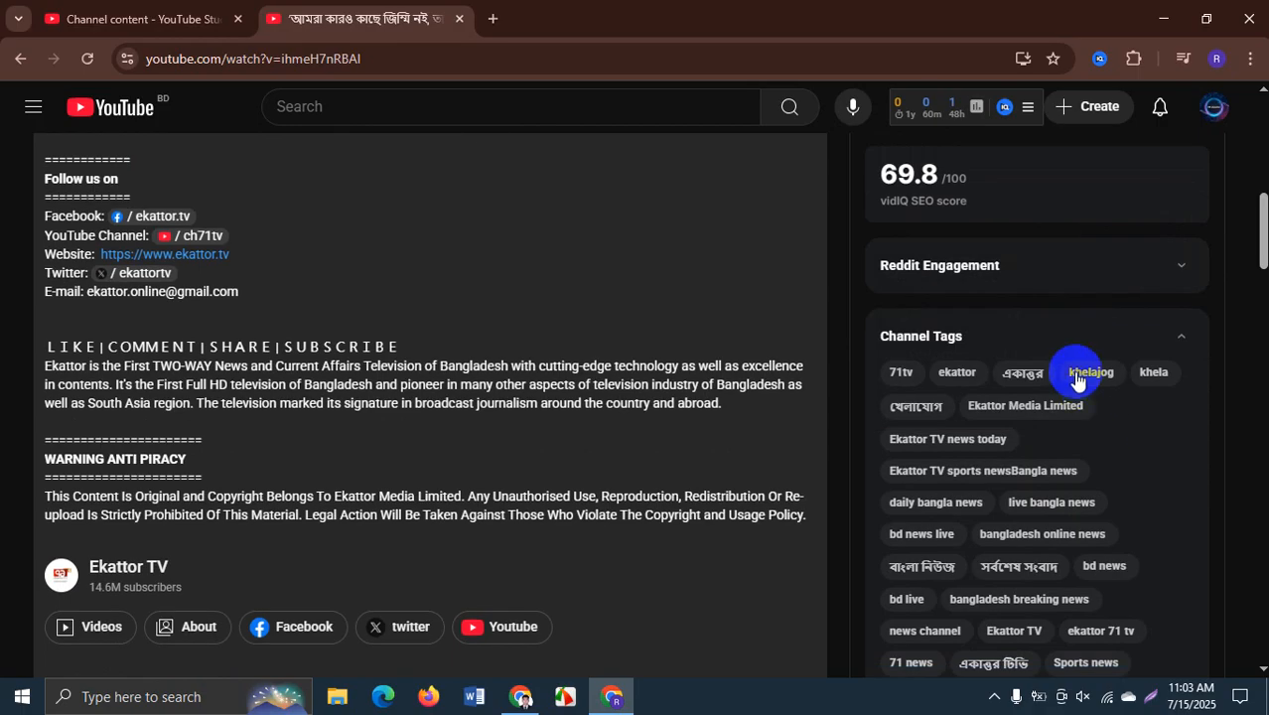
scroll(914, 380, "down", 2)
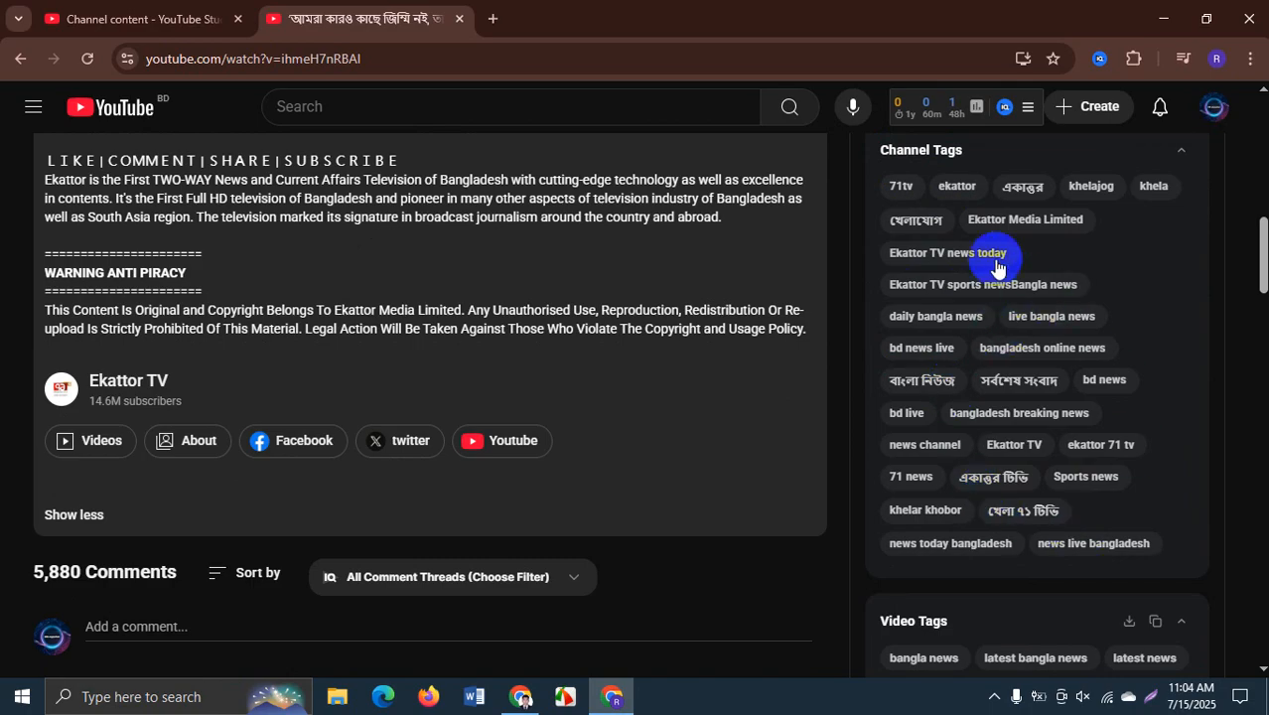
scroll(1008, 415, "down", 4)
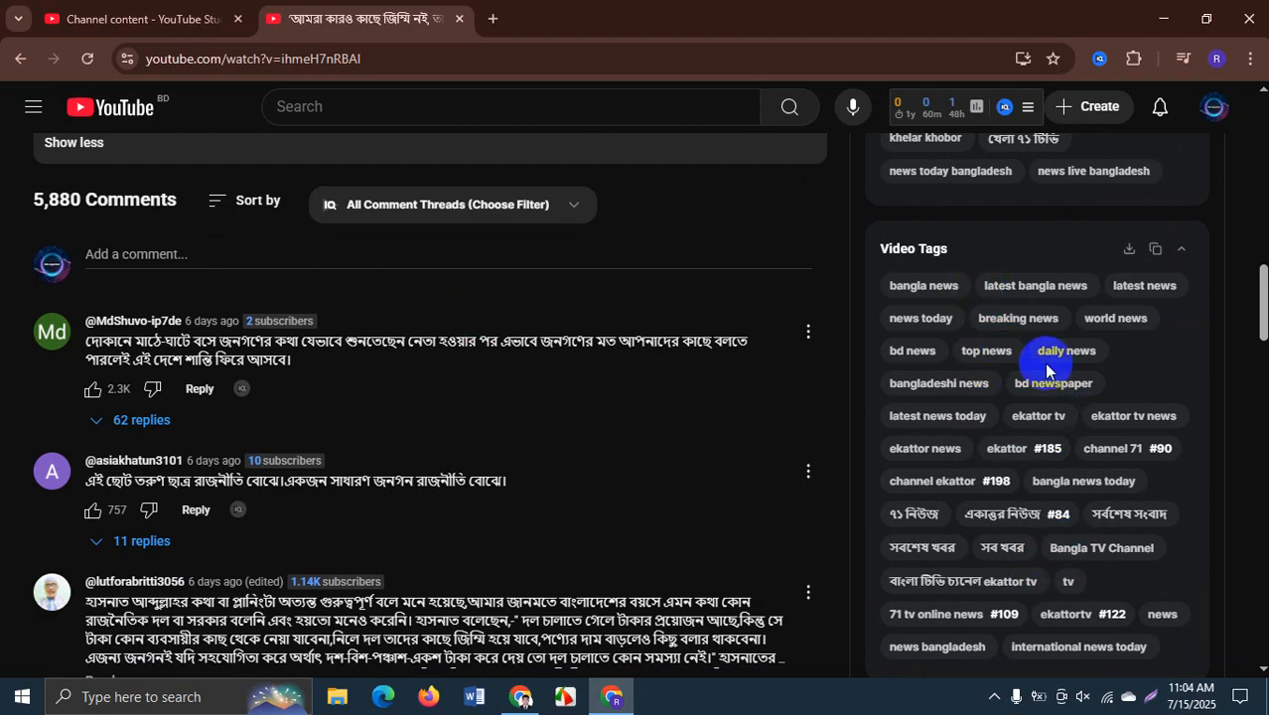
scroll(1013, 317, "down", 1)
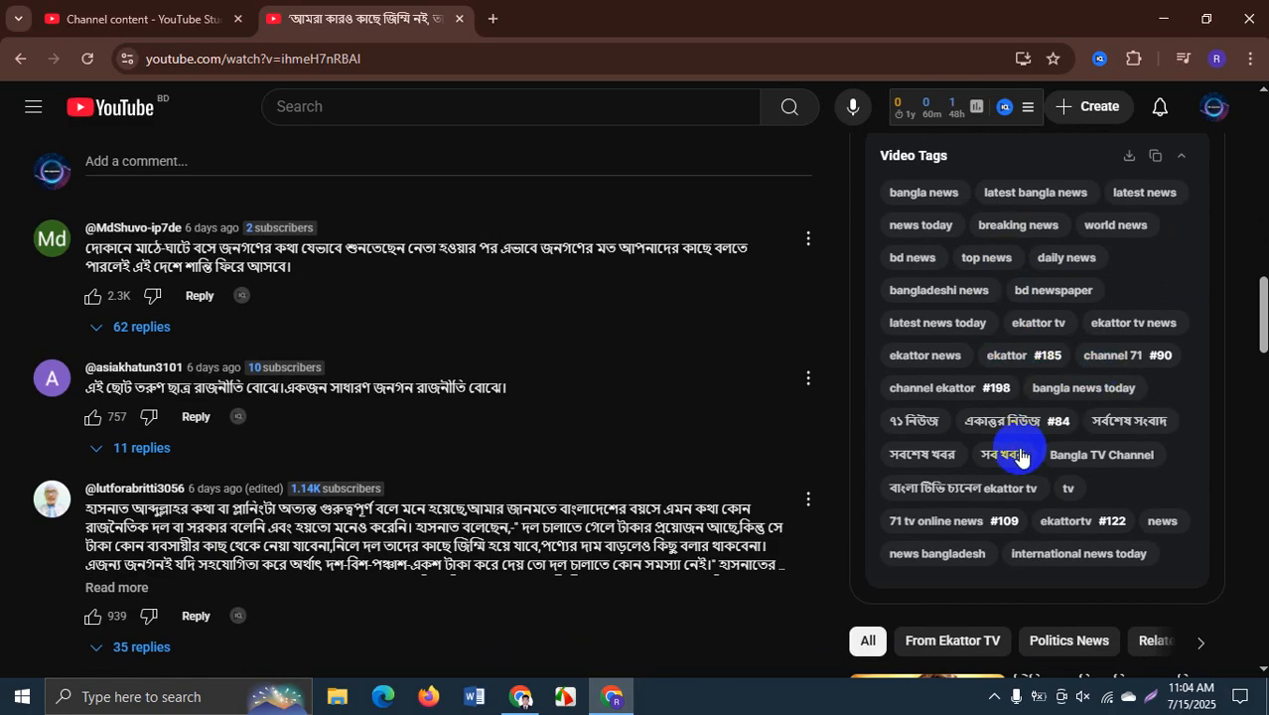
scroll(1018, 387, "up", 8)
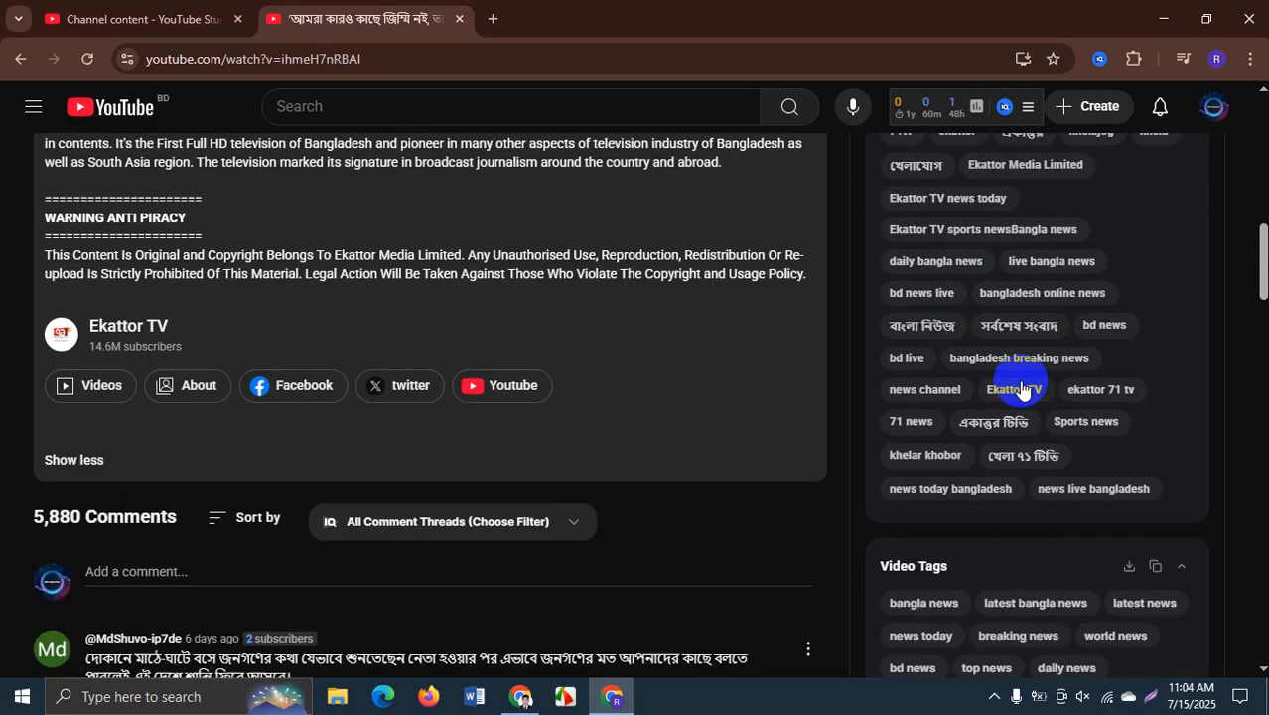
scroll(1022, 383, "up", 7)
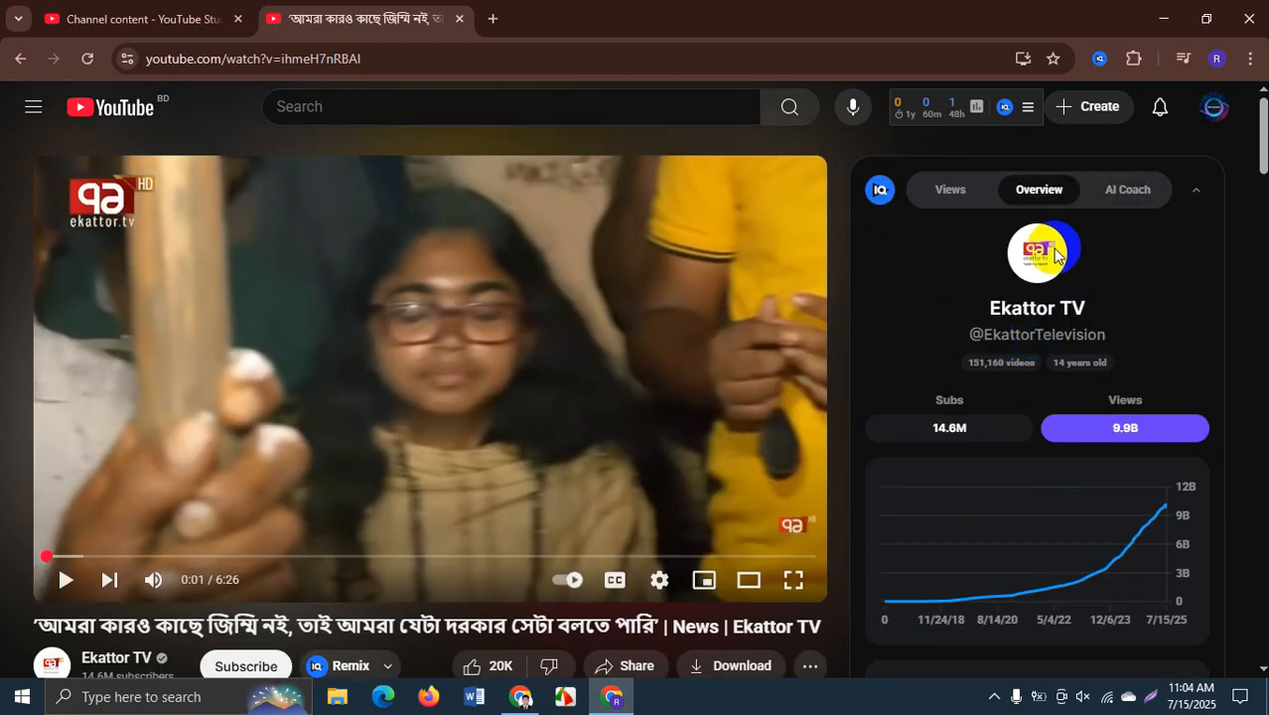
- View vidIQ's AI Coach suggestions for the Ekattor TV video and switch back to the channel content list in YouTube Studio
left_click(1131, 191)
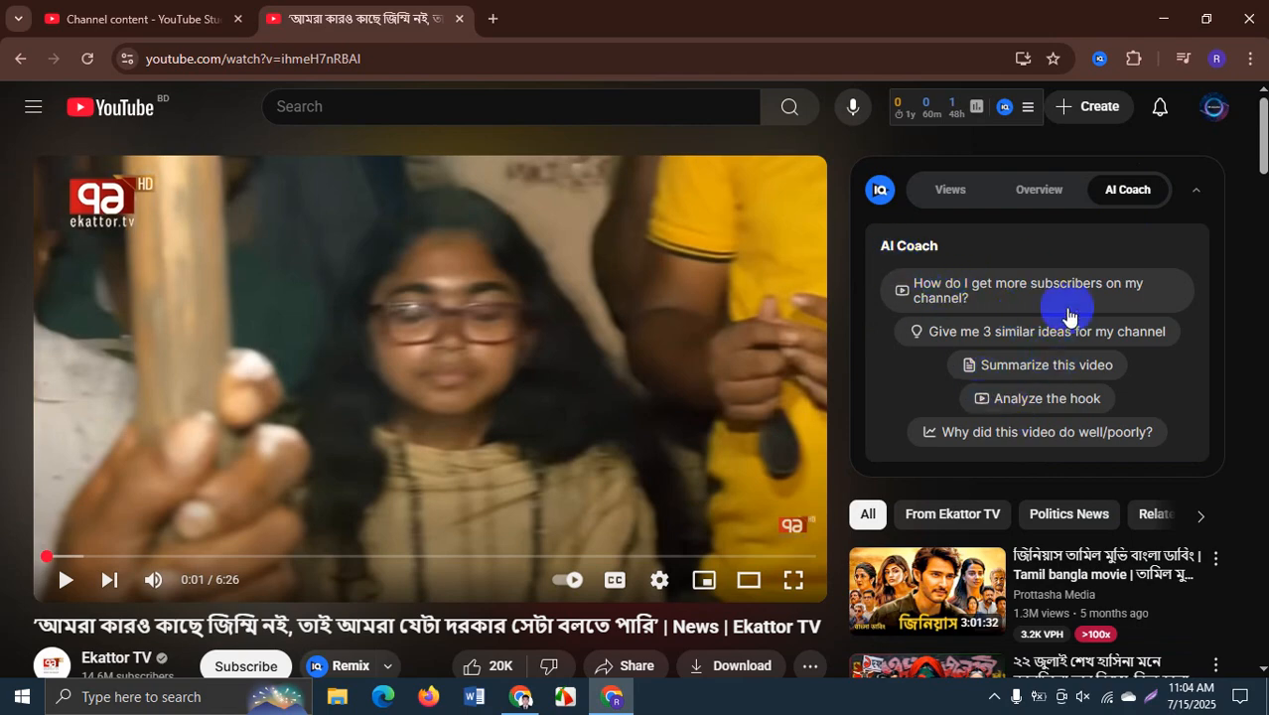
left_click(1035, 191)
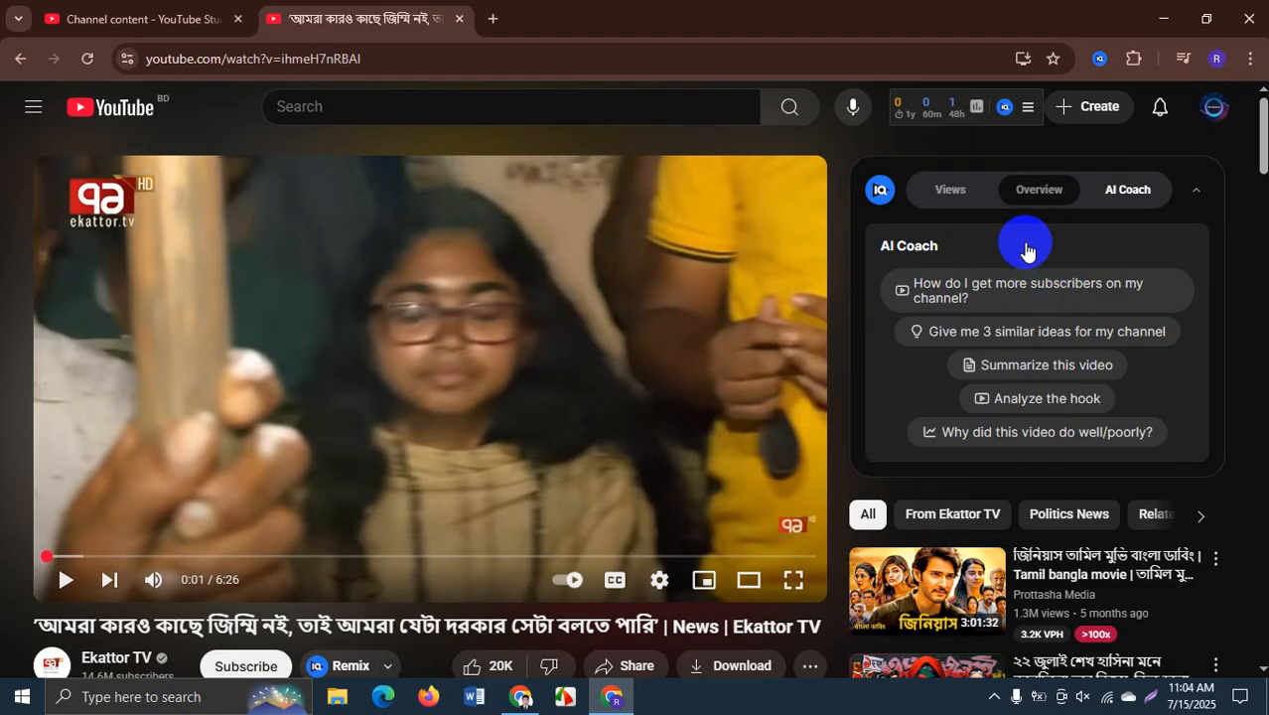
left_click(193, 18)
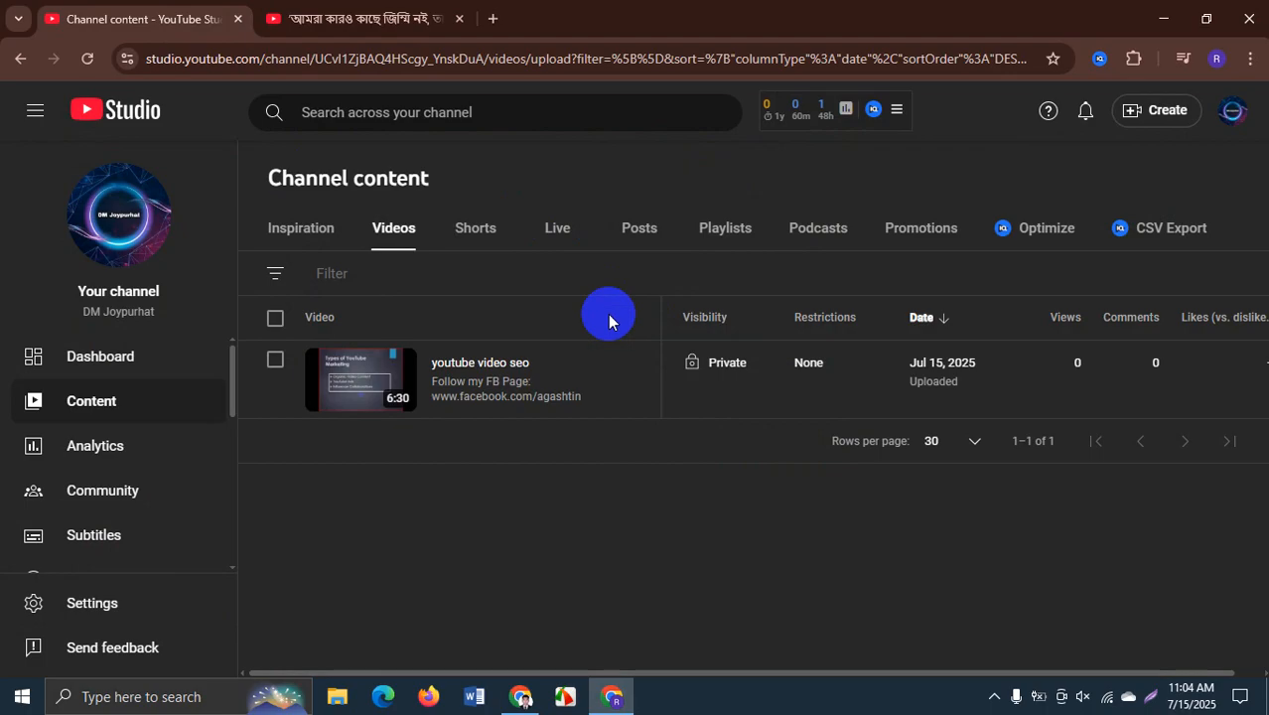
- Open the details of the uploaded "youtube video seo" video from the channel content list for editing
left_click(85, 61)
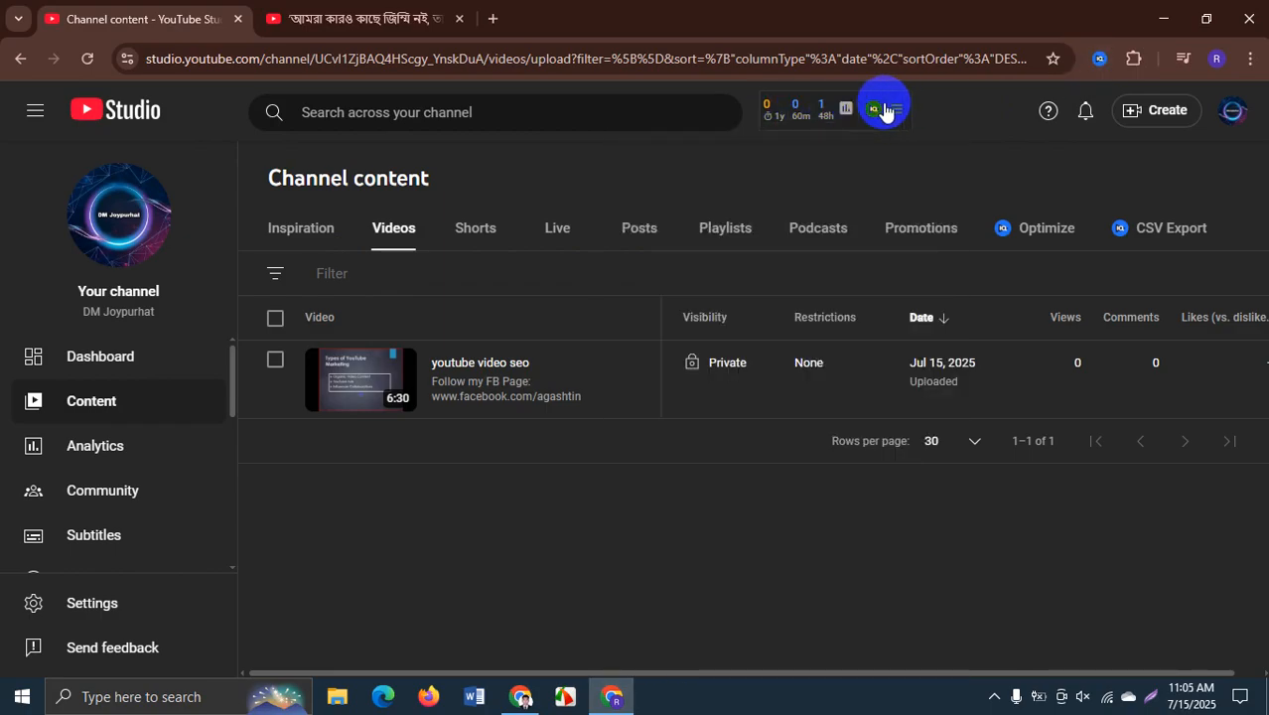
mouse_move(822, 109)
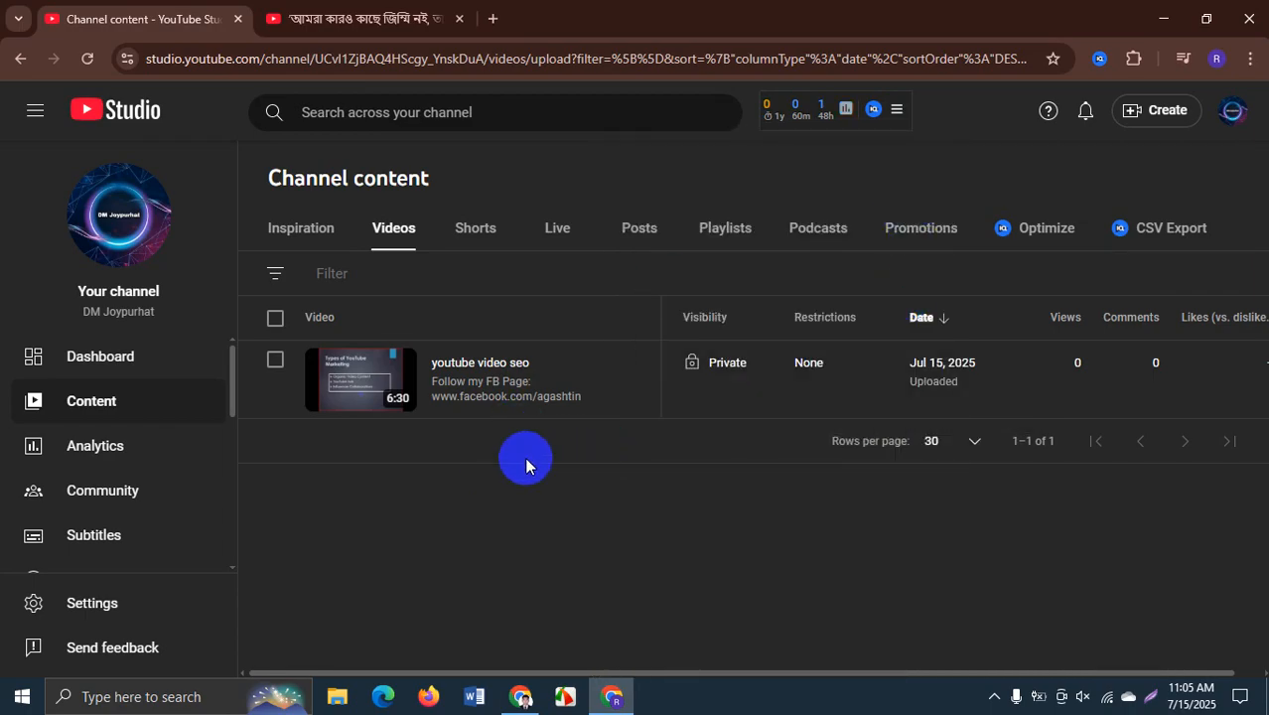
mouse_move(495, 354)
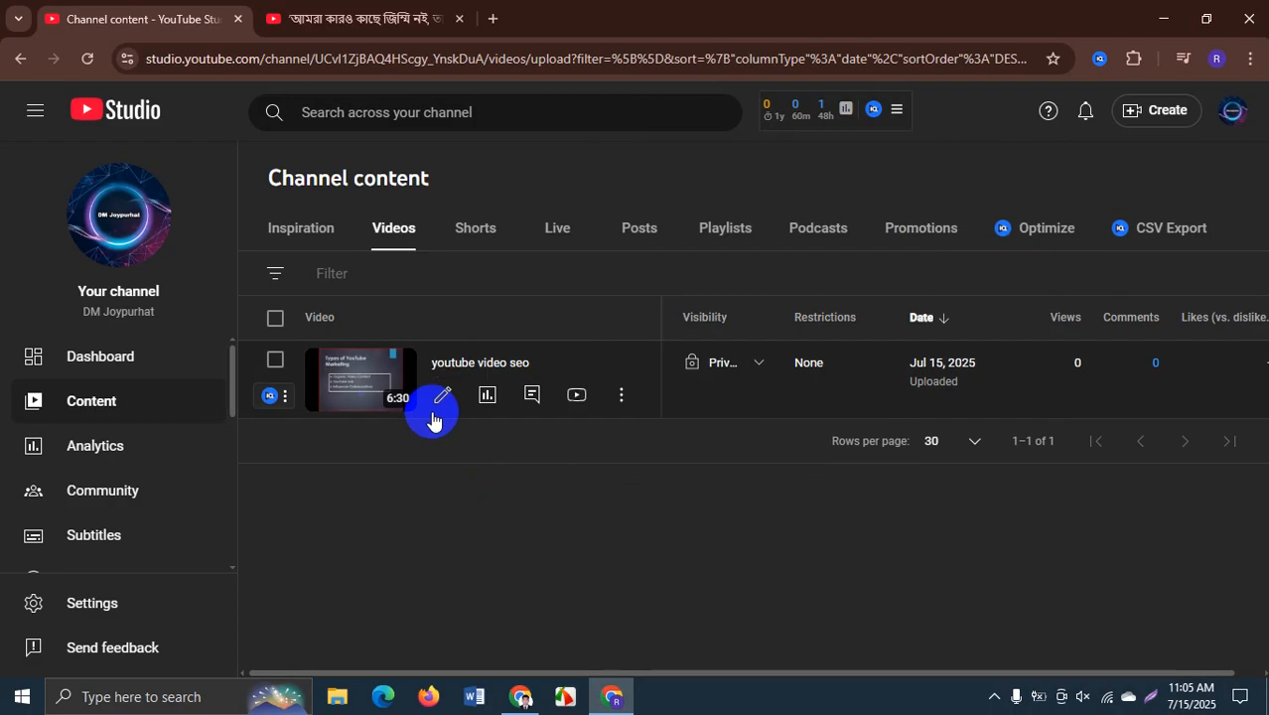
left_click(111, 360)
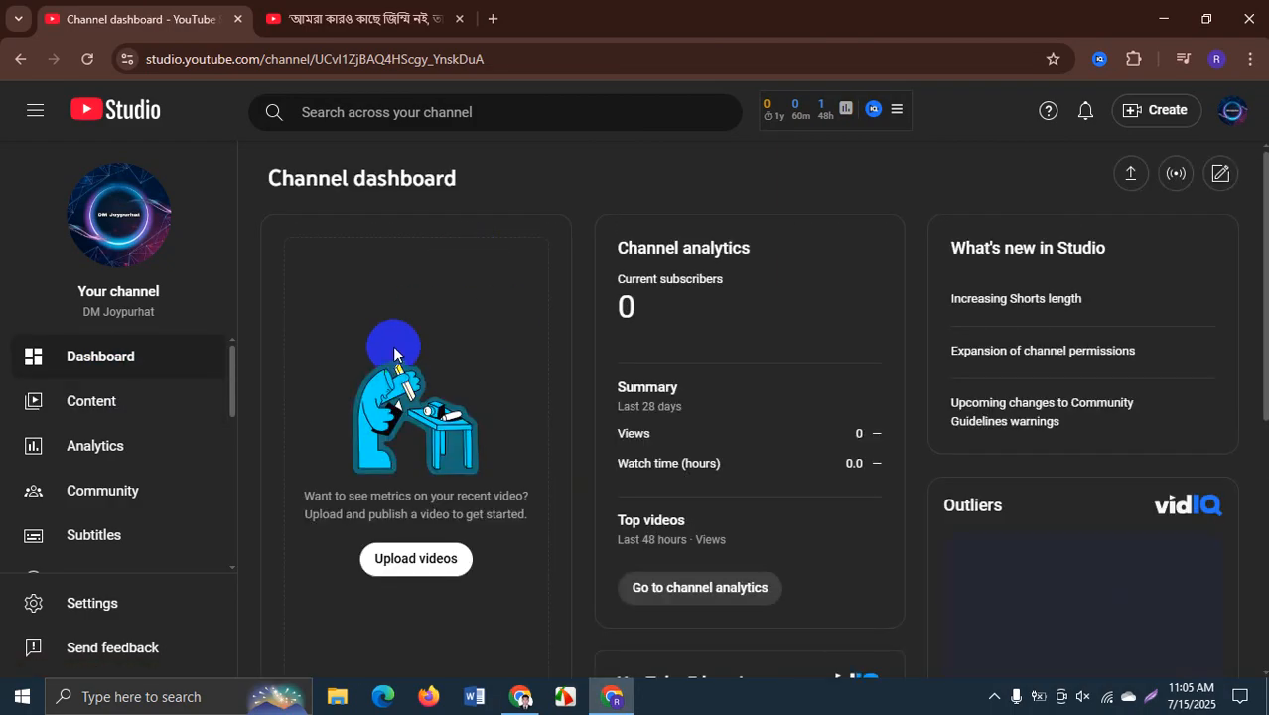
left_click(99, 400)
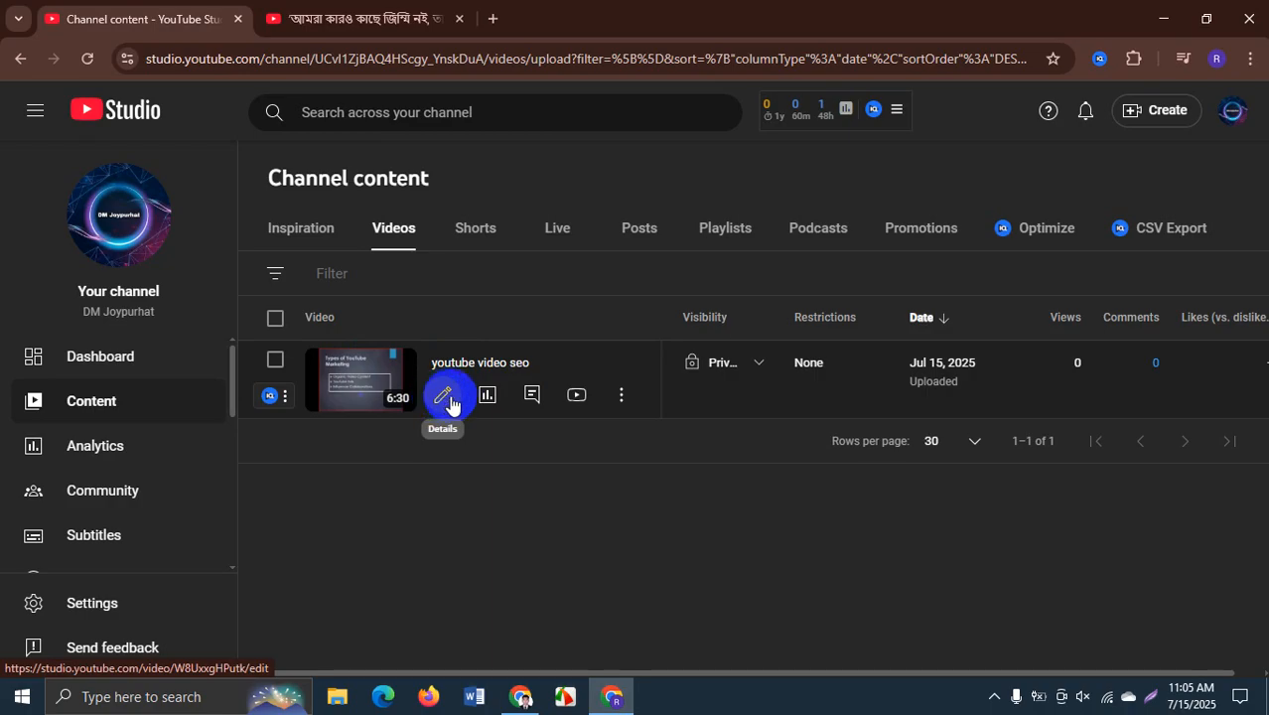
left_click(443, 398)
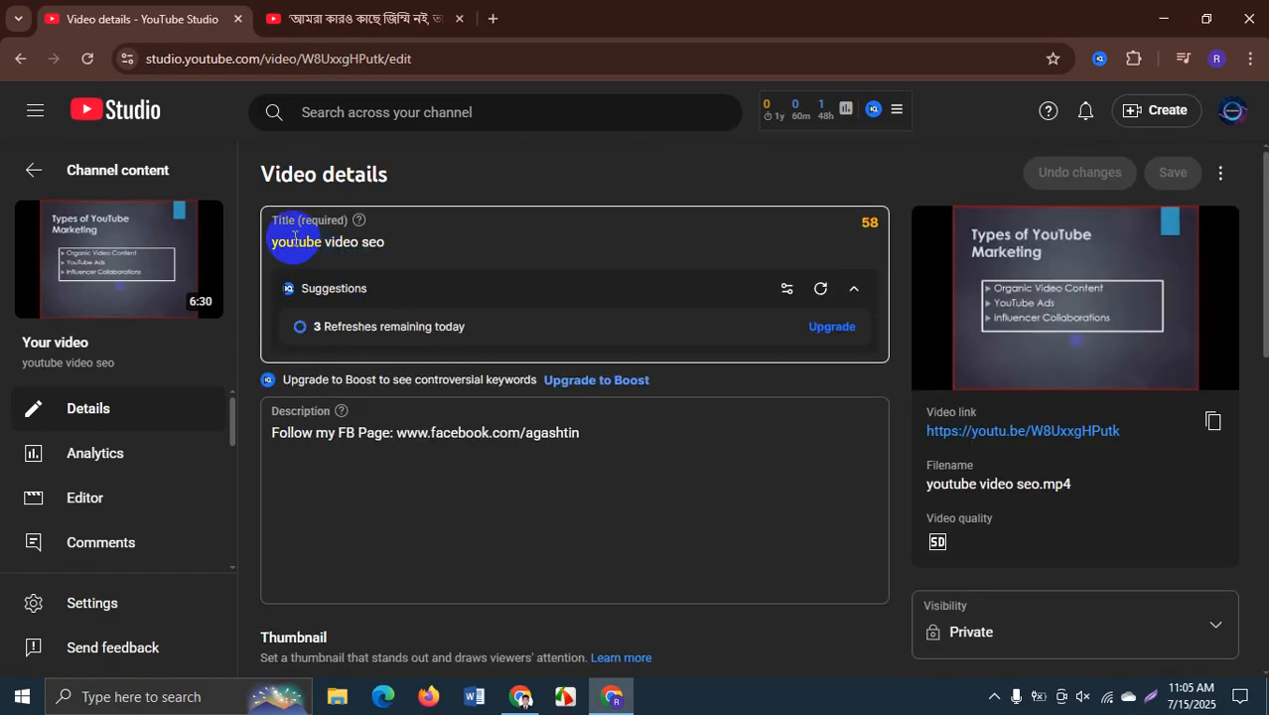
- Highlight the video's title, and delete the Facebook page line from the video's description
left_click(411, 242)
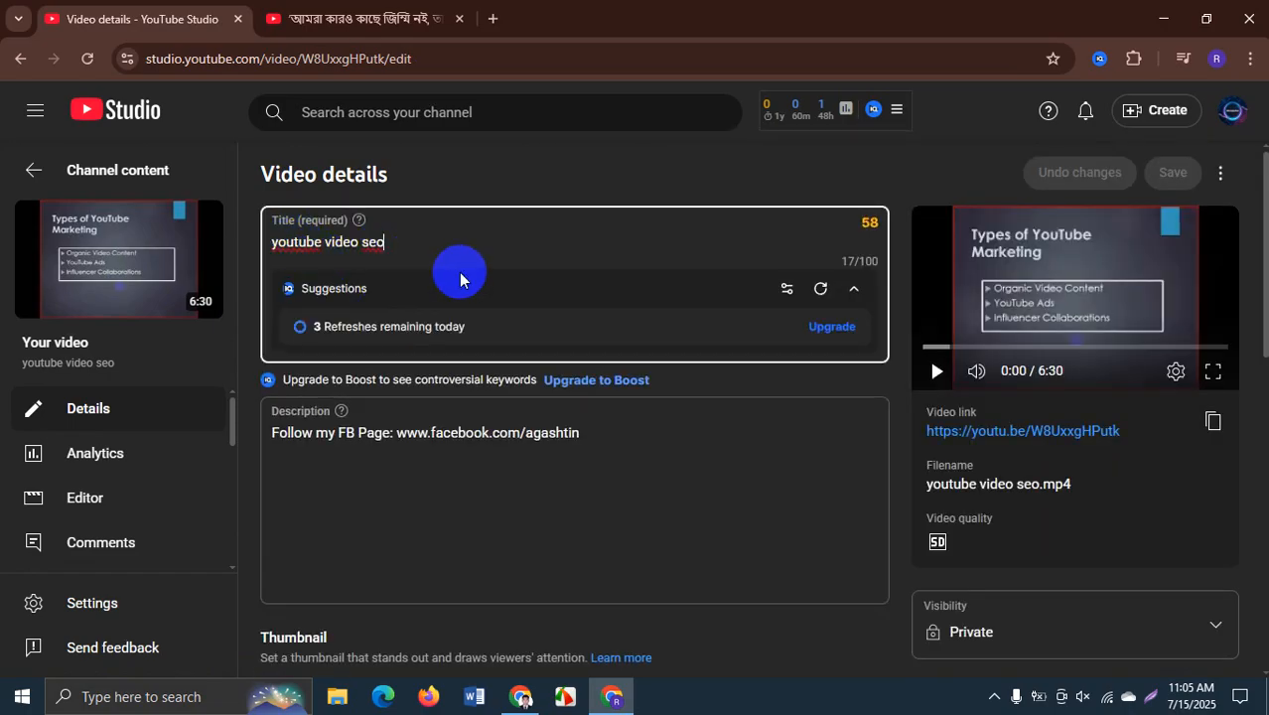
left_click_drag(406, 244, 256, 244)
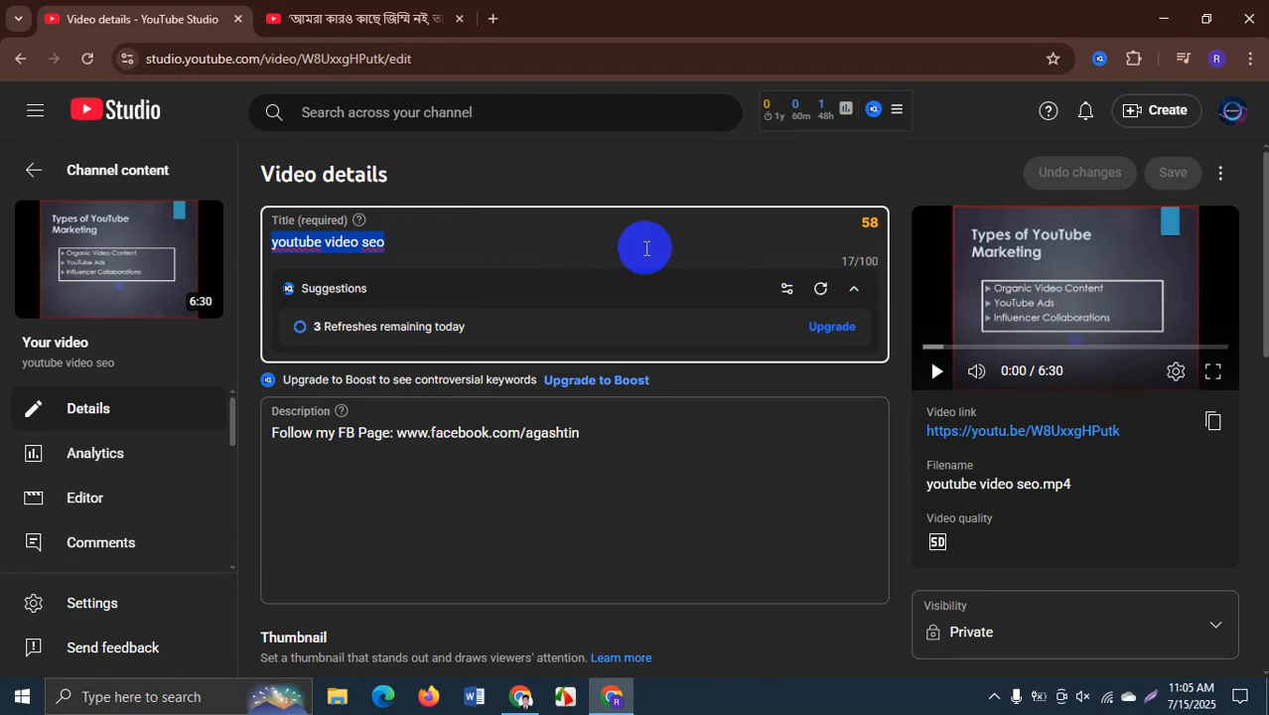
scroll(645, 249, "down", 1)
left_click(362, 341)
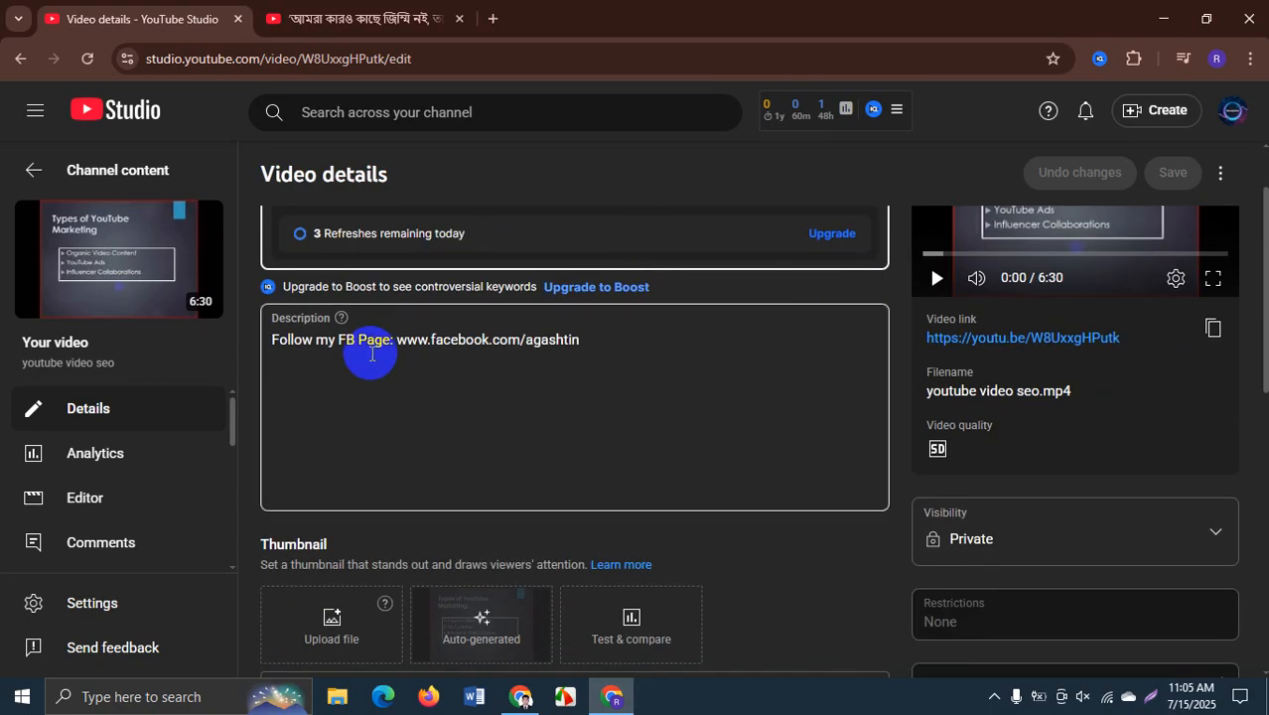
left_click_drag(581, 352, 236, 352)
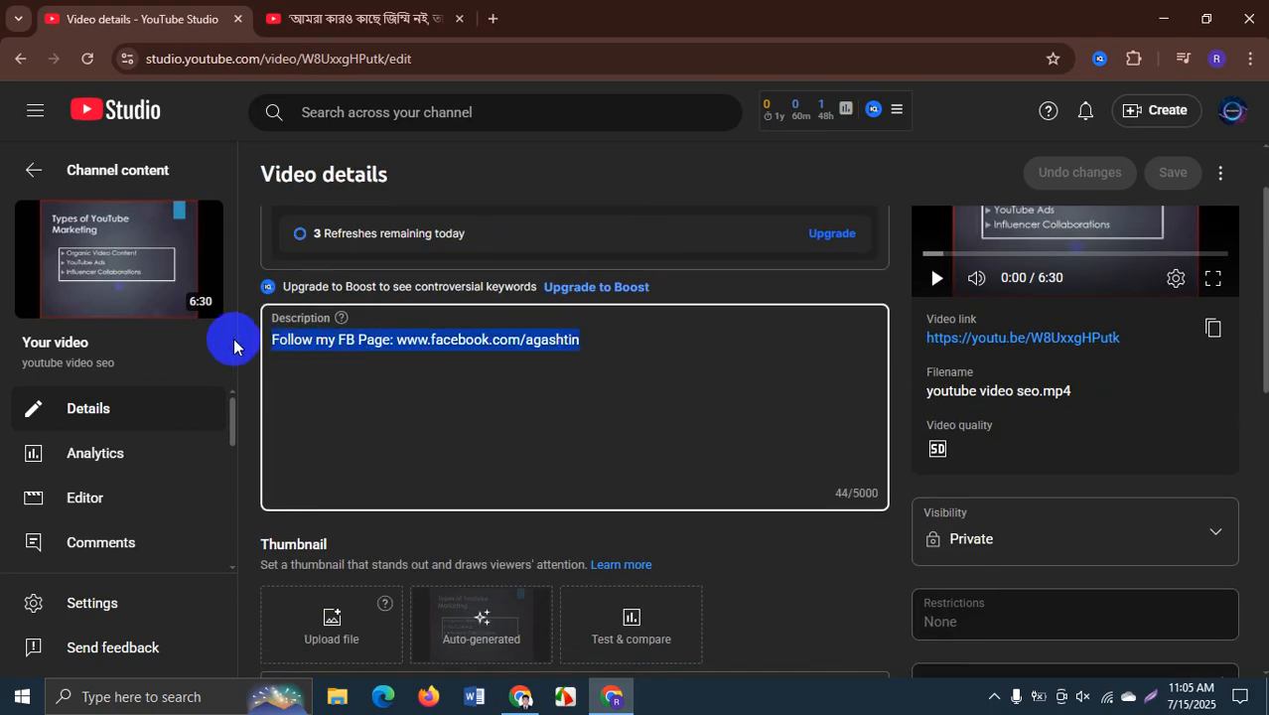
key("BackSpace")
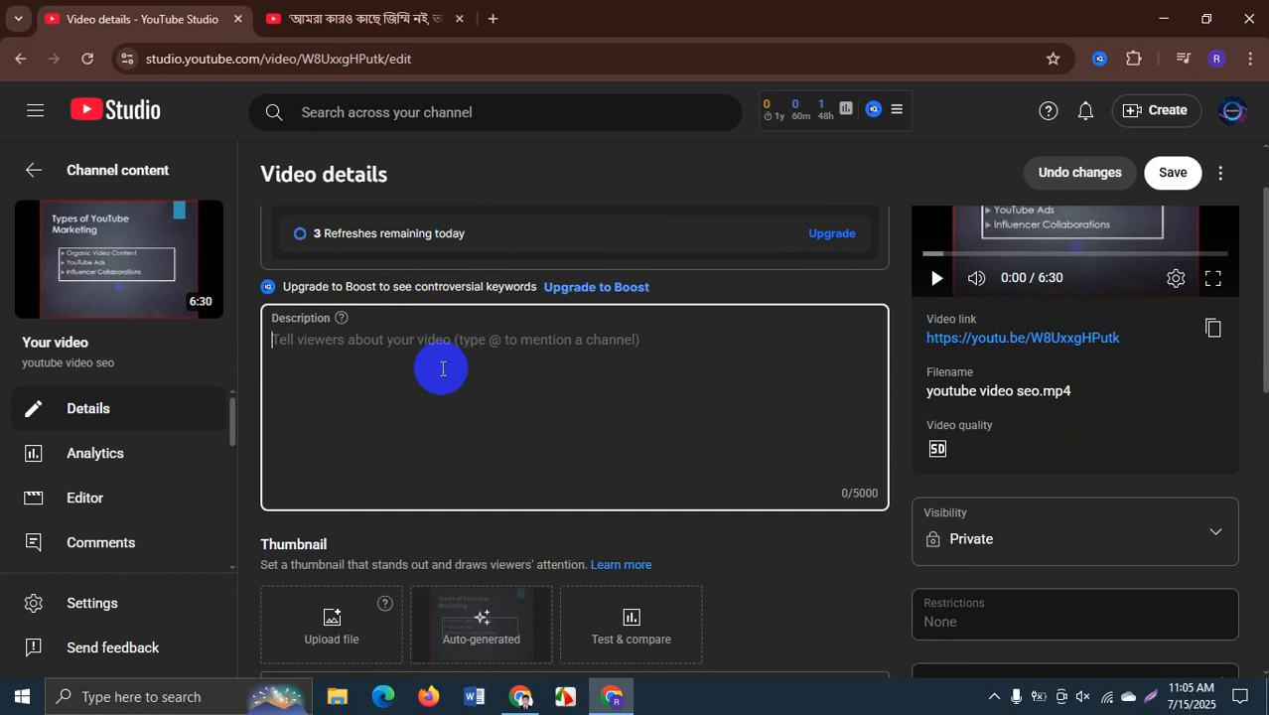
- Try to upload a custom thumbnail file for the video
scroll(453, 343, "down", 3)
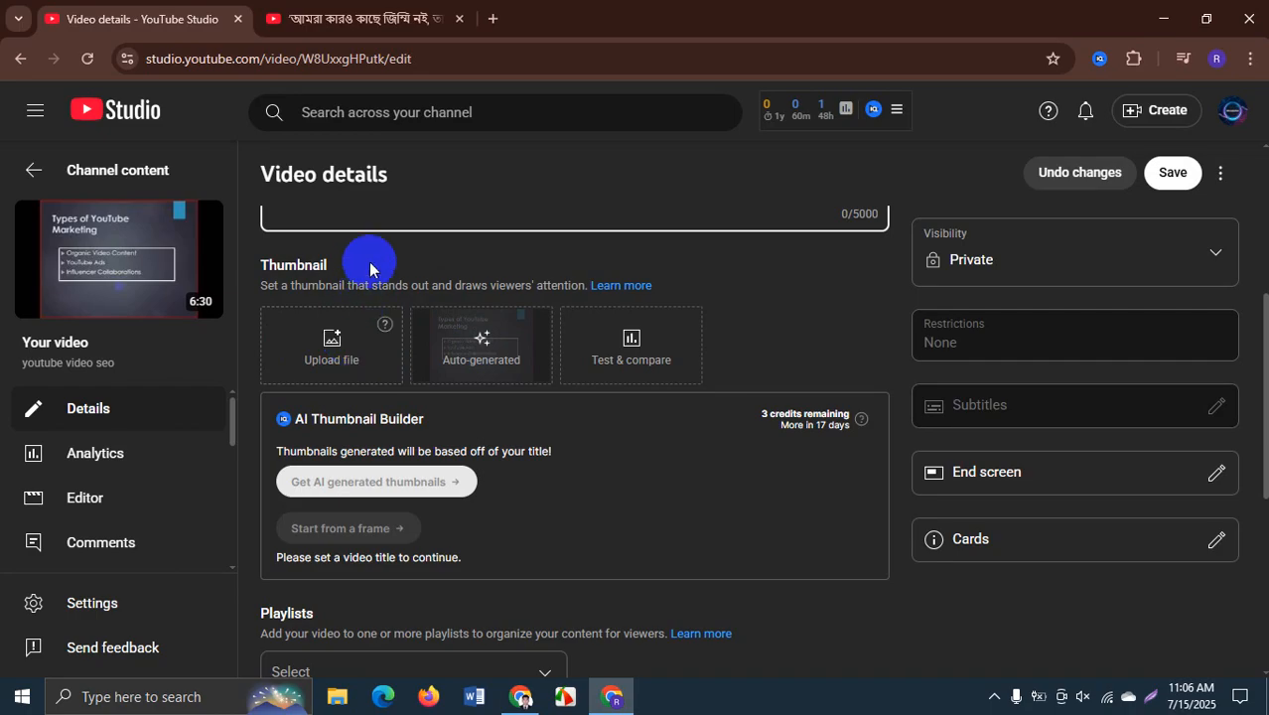
left_click(323, 343)
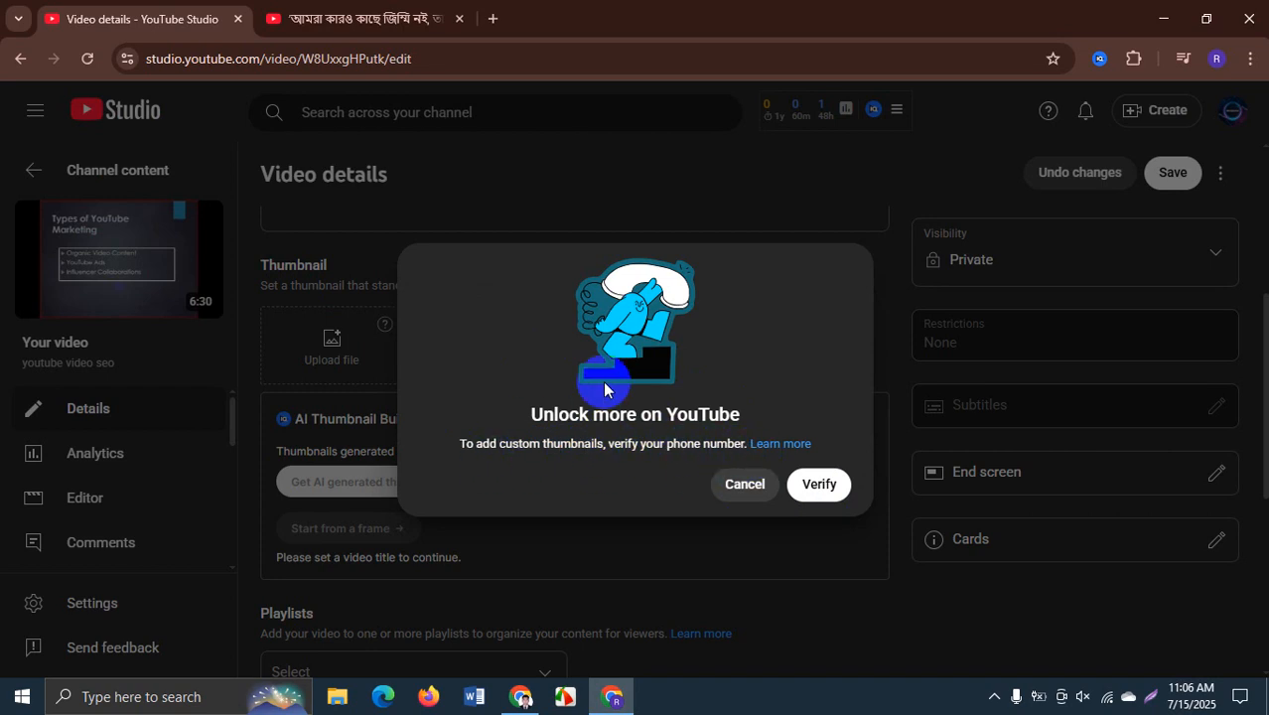
left_click(749, 486)
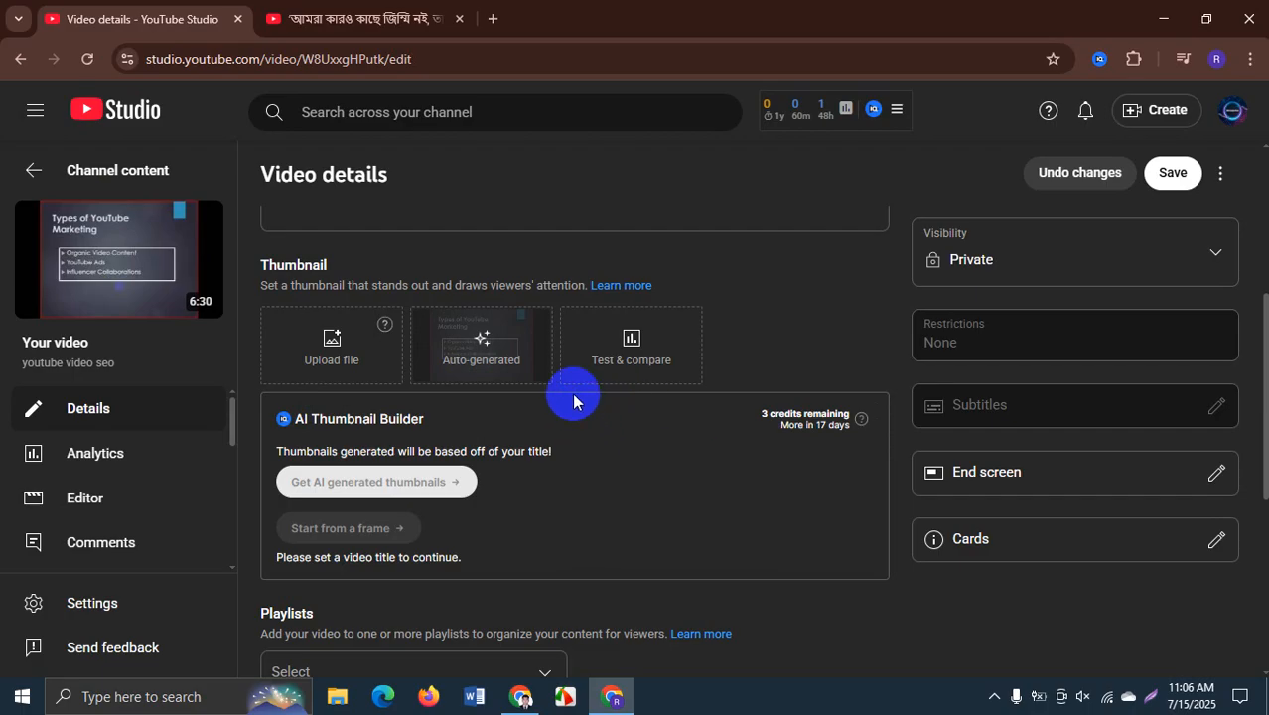
- Review the video's playlist and audience settings, and expand the additional settings below them
scroll(572, 392, "down", 3)
scroll(425, 336, "down", 1)
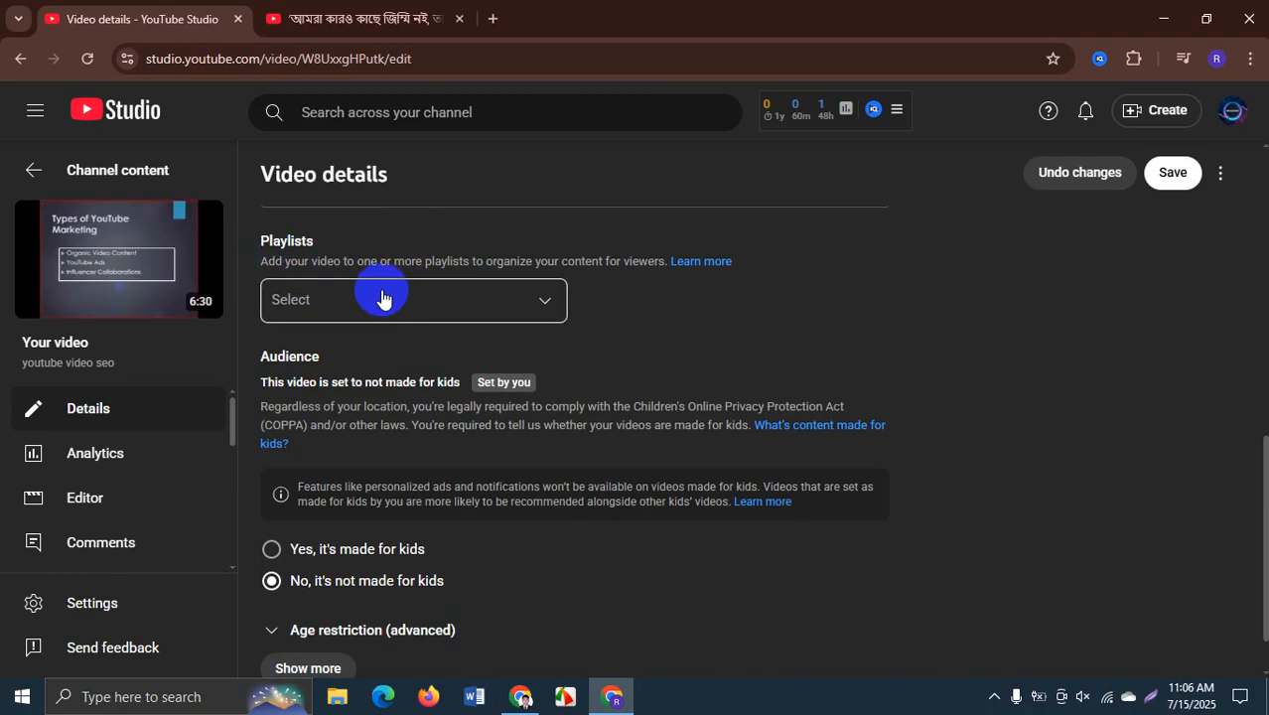
scroll(561, 427, "down", 1)
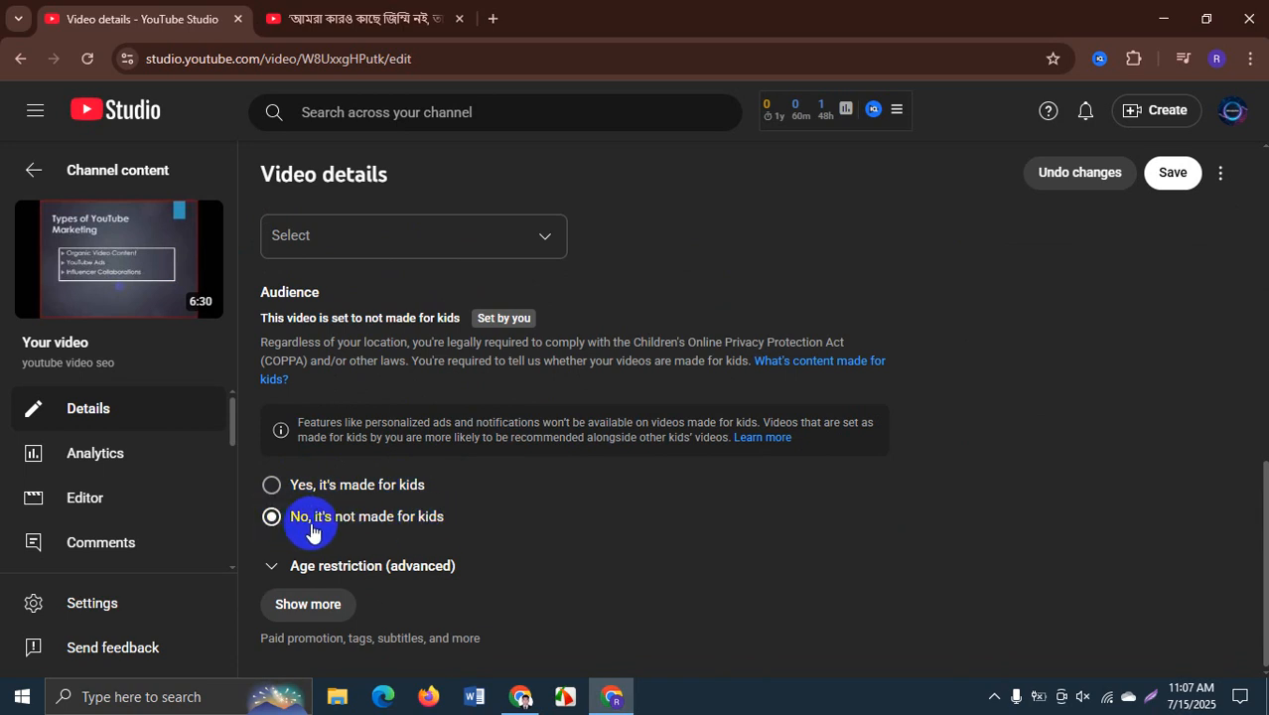
left_click(301, 609)
scroll(525, 467, "down", 4)
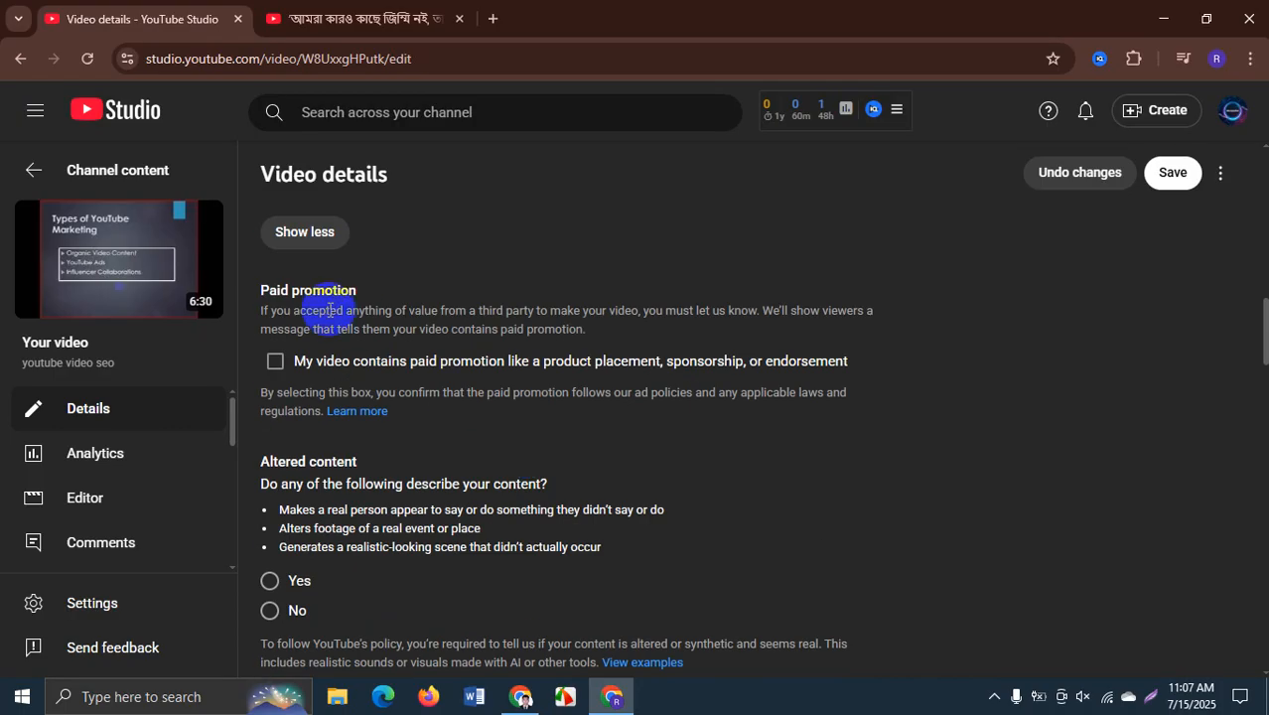
- Review the altered content, automatic chapters, featured places and automatic concepts settings, and activate the video's tag field
scroll(330, 310, "down", 2)
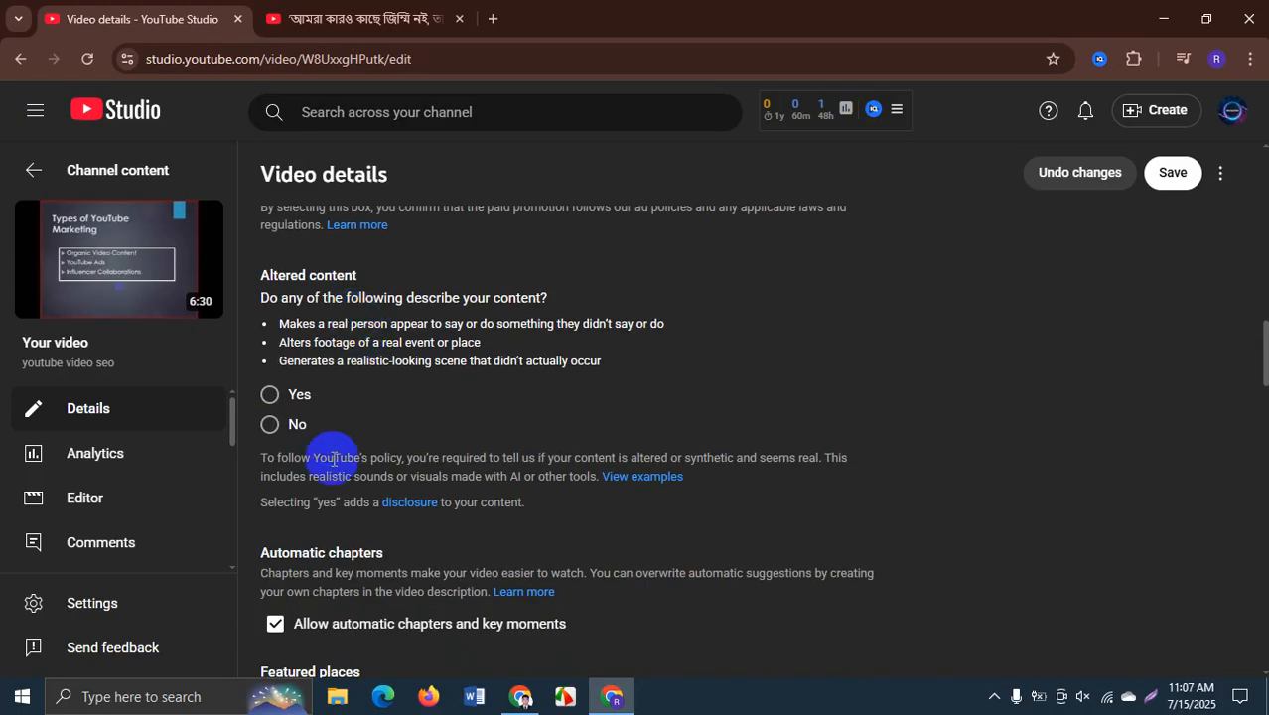
scroll(348, 437, "down", 3)
scroll(382, 370, "down", 4)
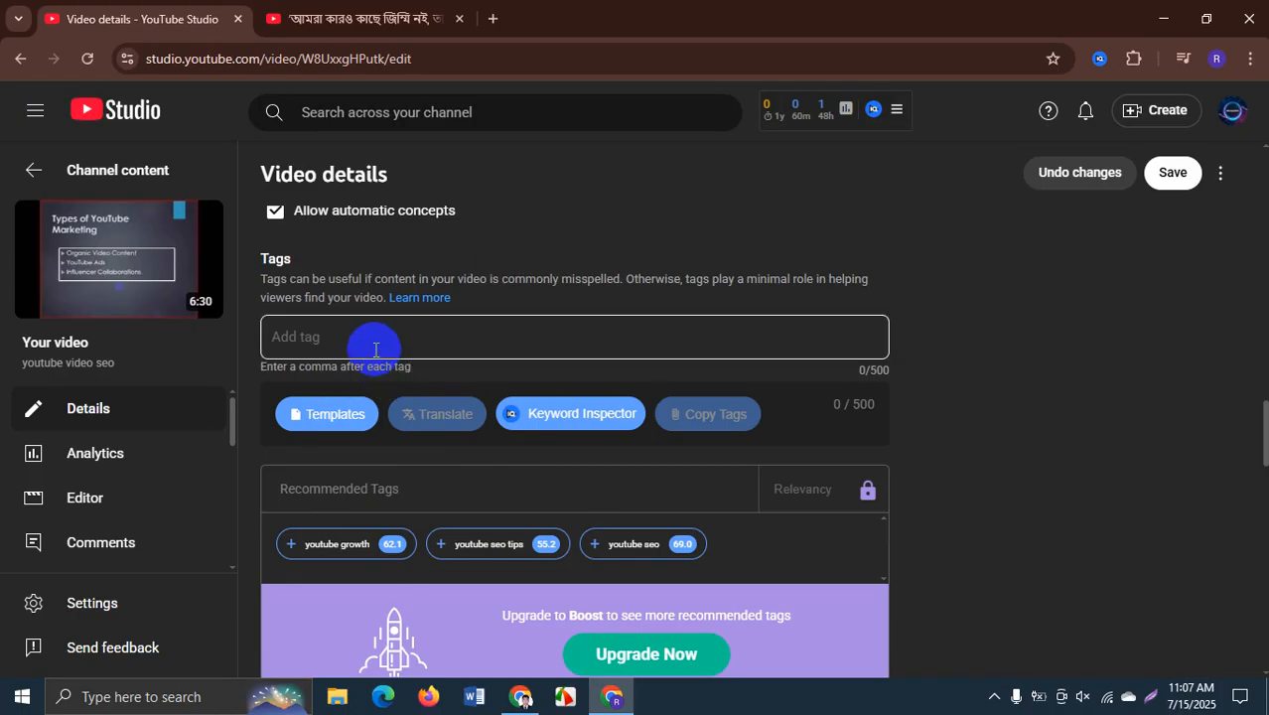
scroll(363, 288, "up", 4)
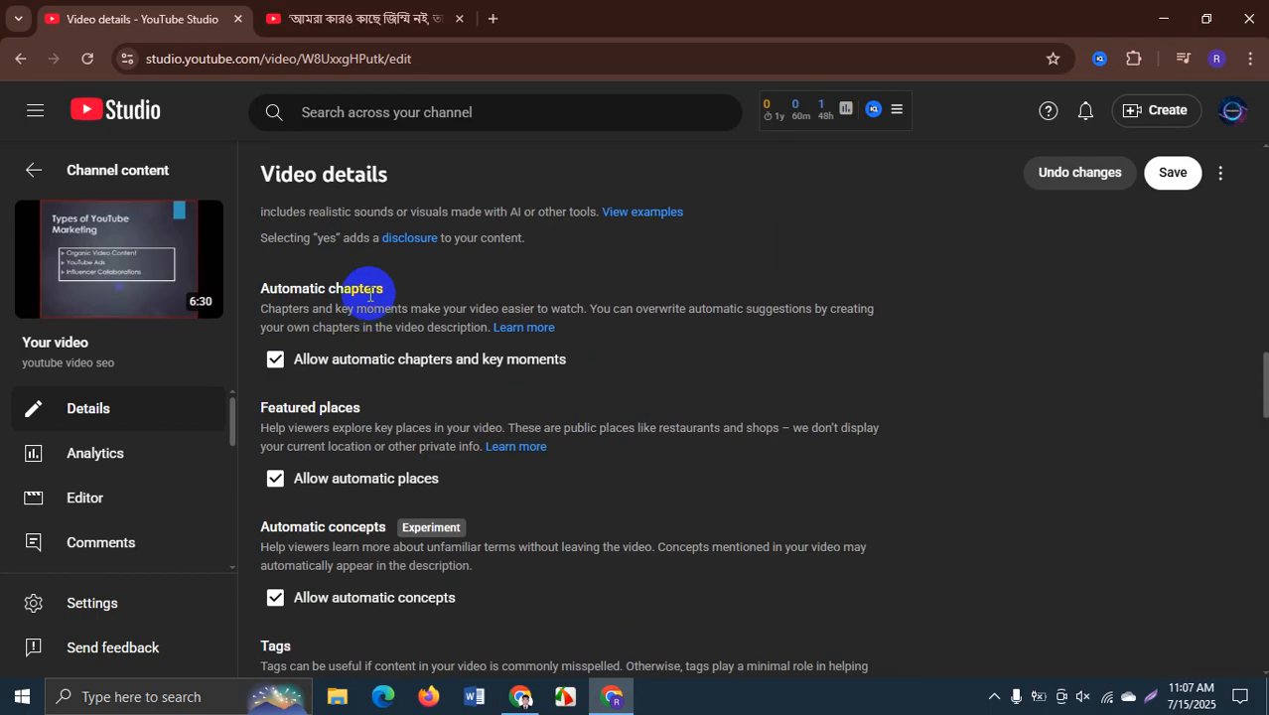
scroll(369, 295, "up", 2)
scroll(335, 343, "down", 7)
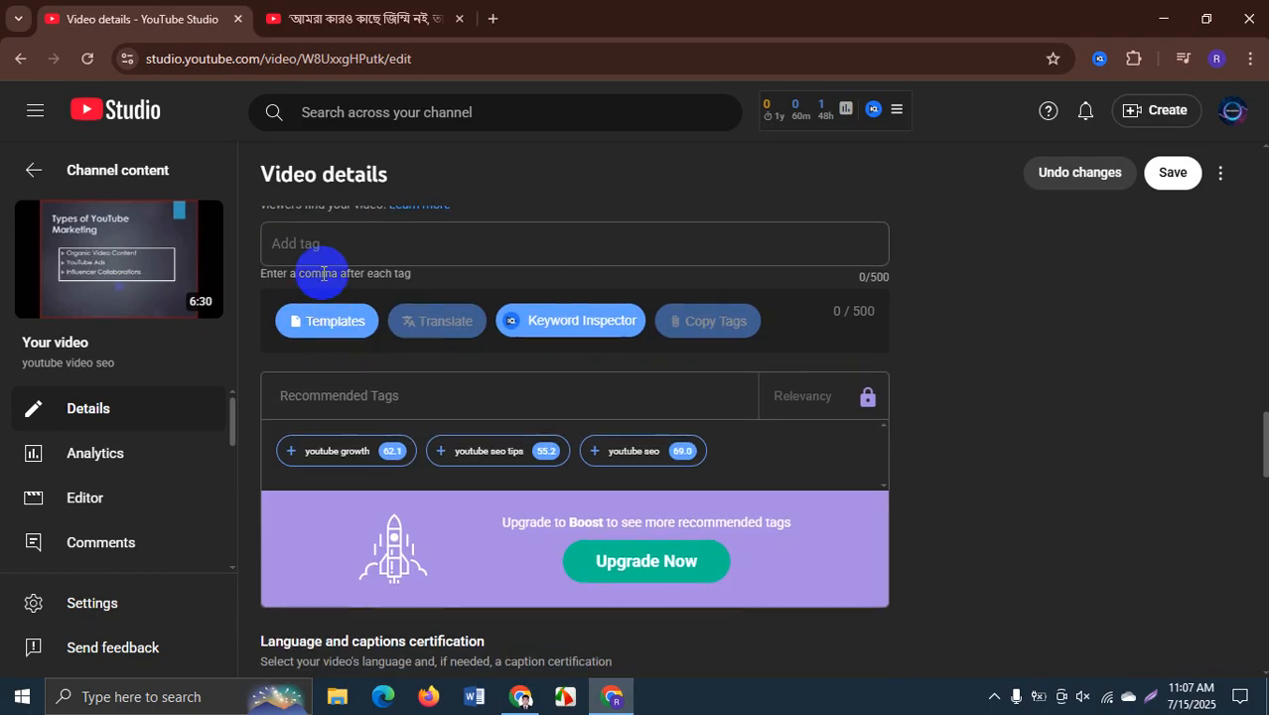
left_click(321, 251)
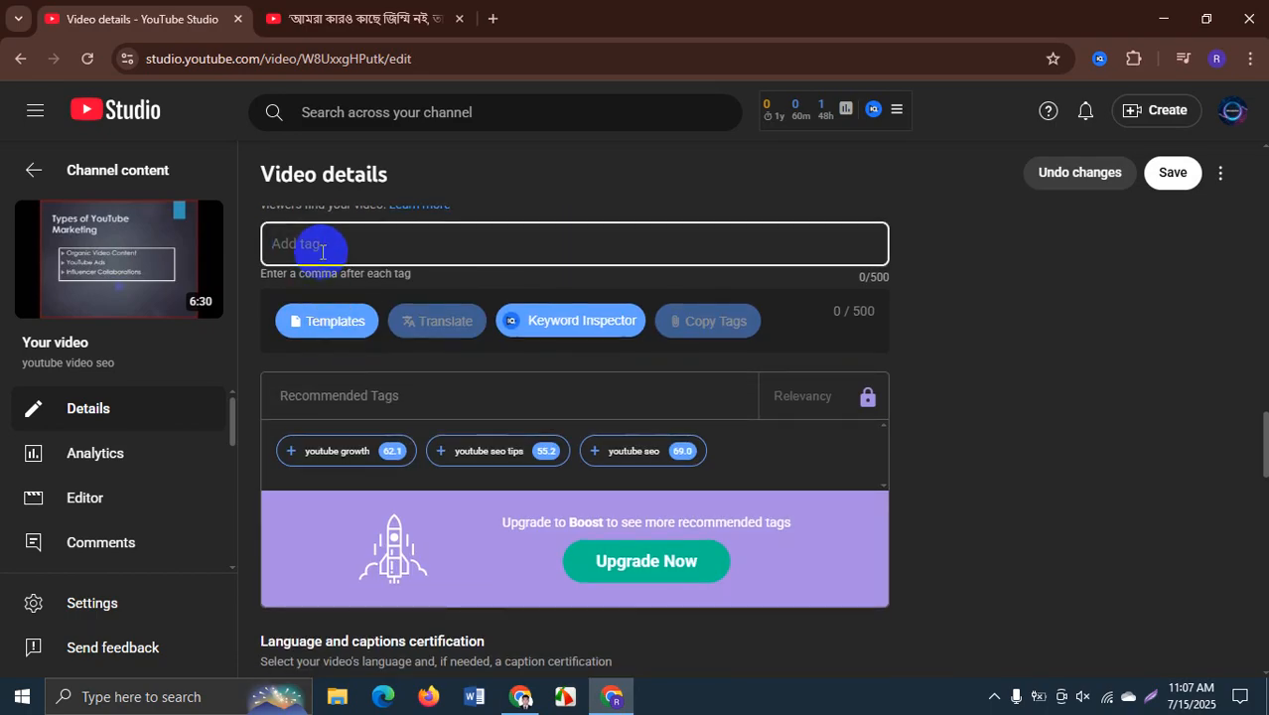
- Examine the channel and video tags of the Ekattor TV video, and return to the uploaded video's details
left_click(425, 18)
scroll(1013, 567, "down", 10)
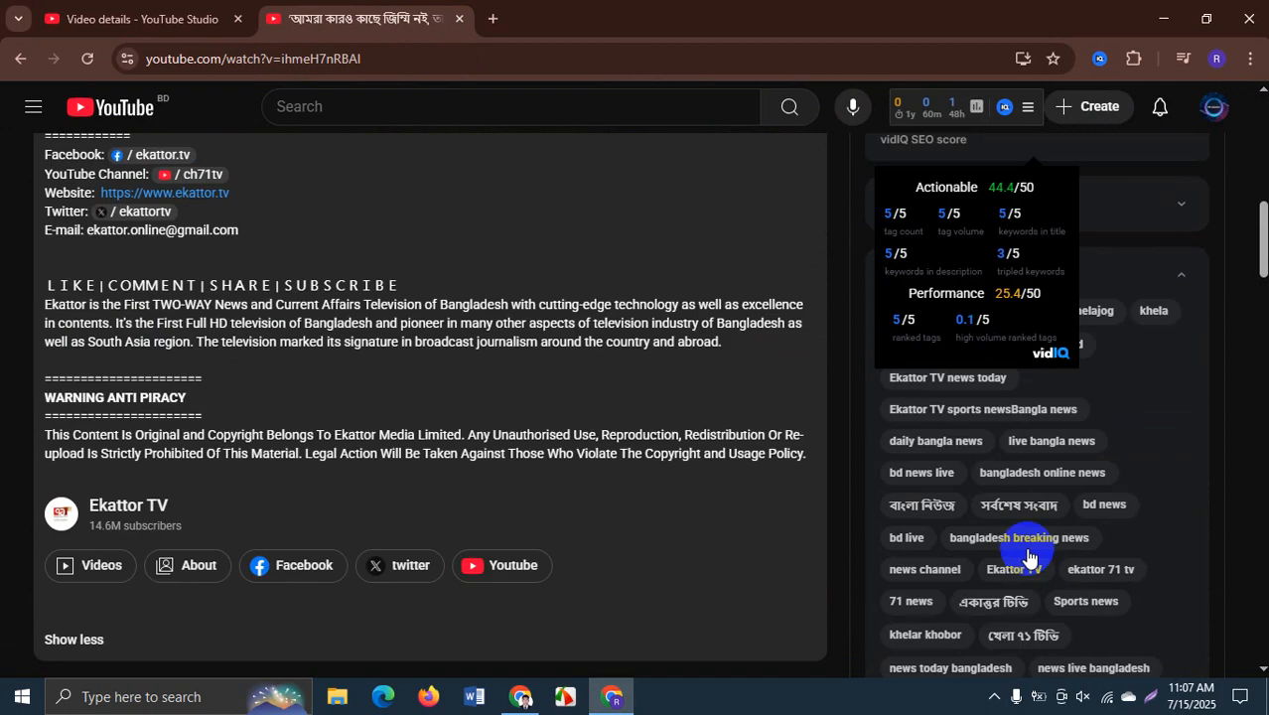
scroll(974, 475, "down", 4)
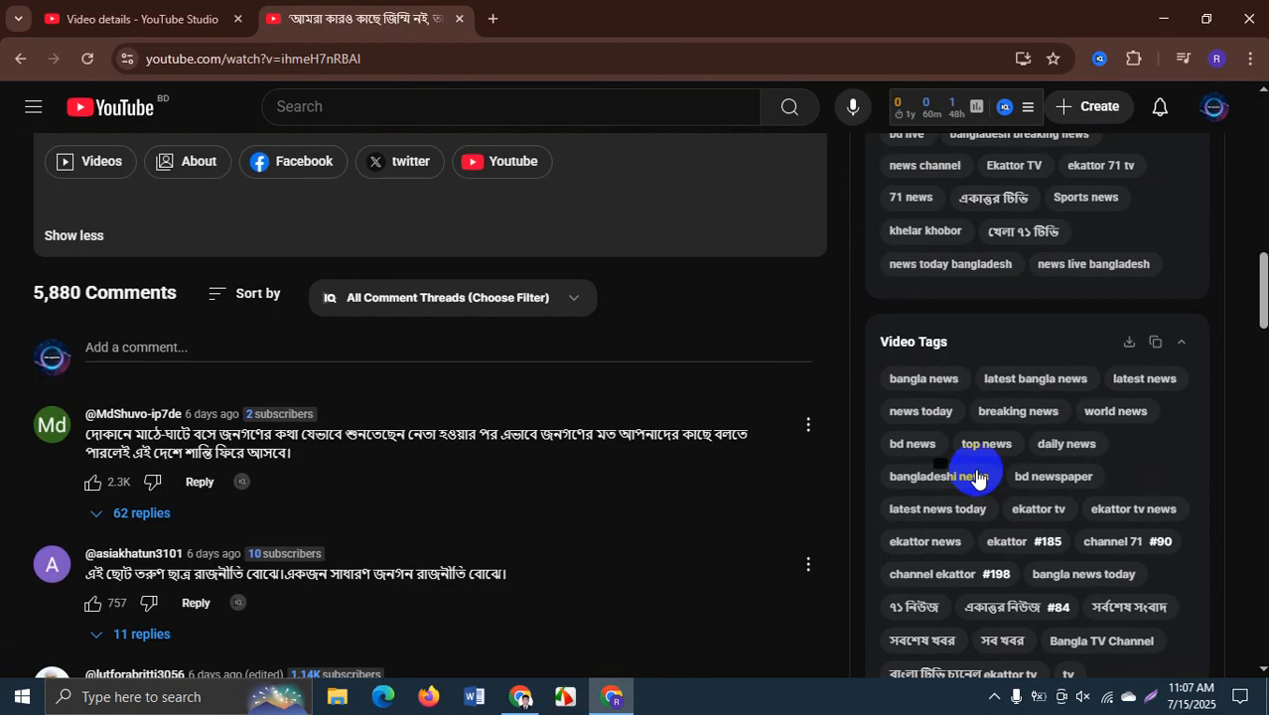
scroll(974, 476, "down", 3)
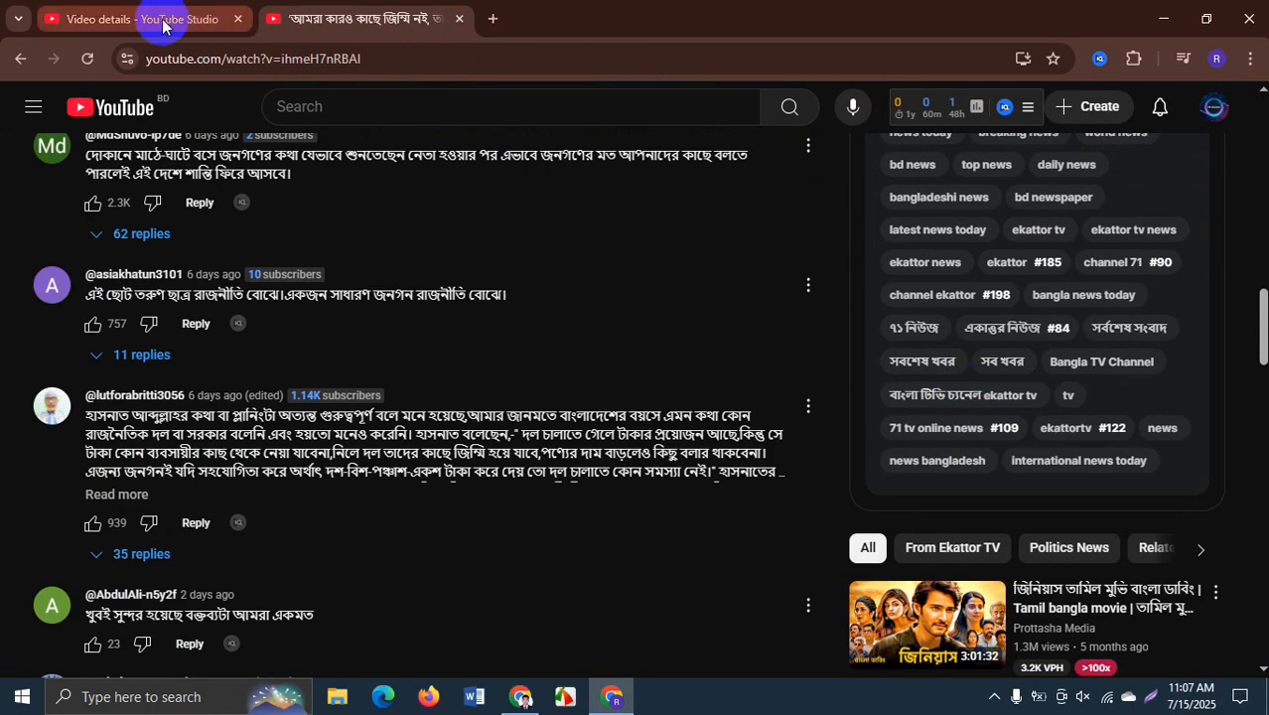
left_click(163, 24)
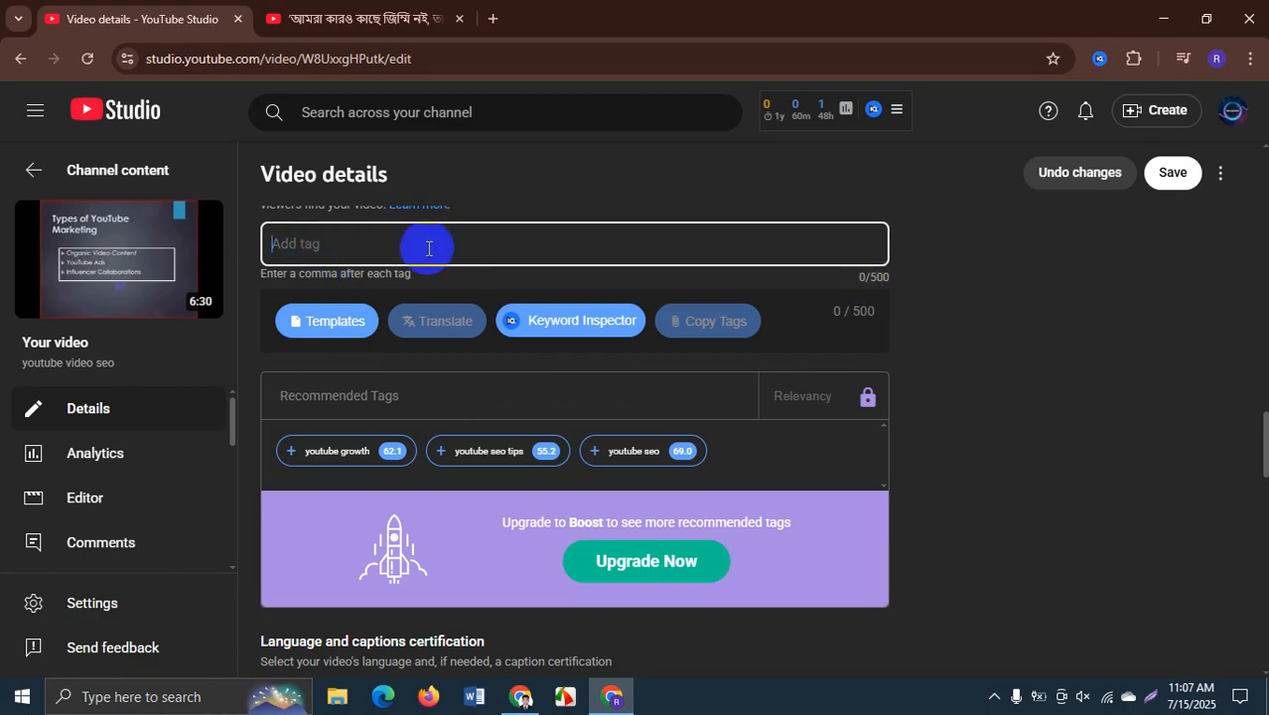
- Review the recommended tags, language, recording date and license settings, and return to the video's title and description
scroll(429, 248, "down", 4)
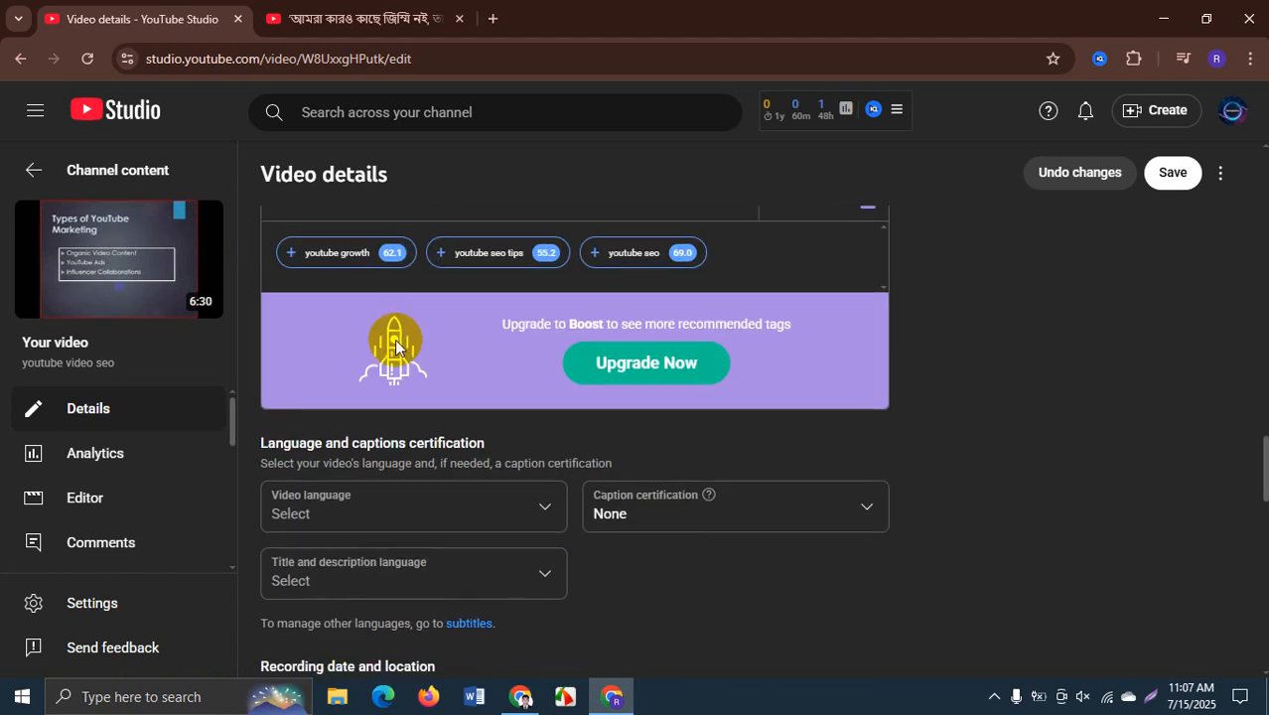
scroll(398, 434, "down", 2)
scroll(468, 425, "up", 6)
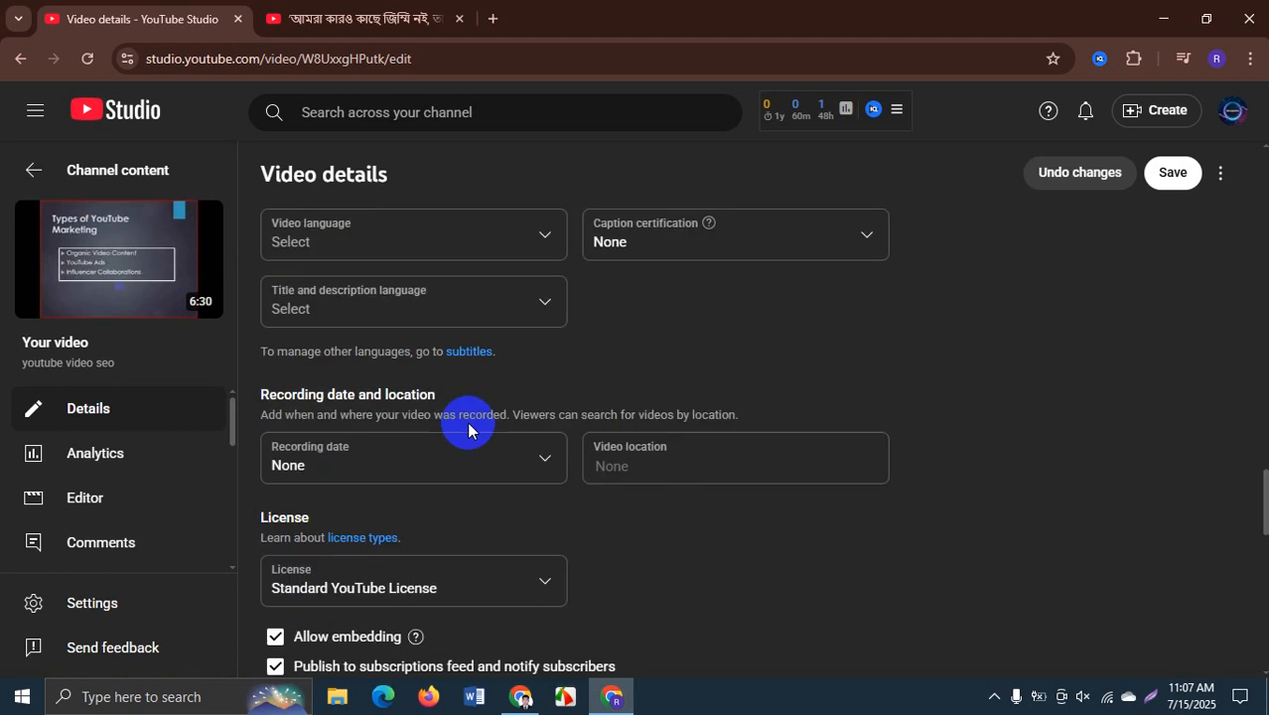
scroll(468, 425, "down", 10)
scroll(468, 429, "up", 6)
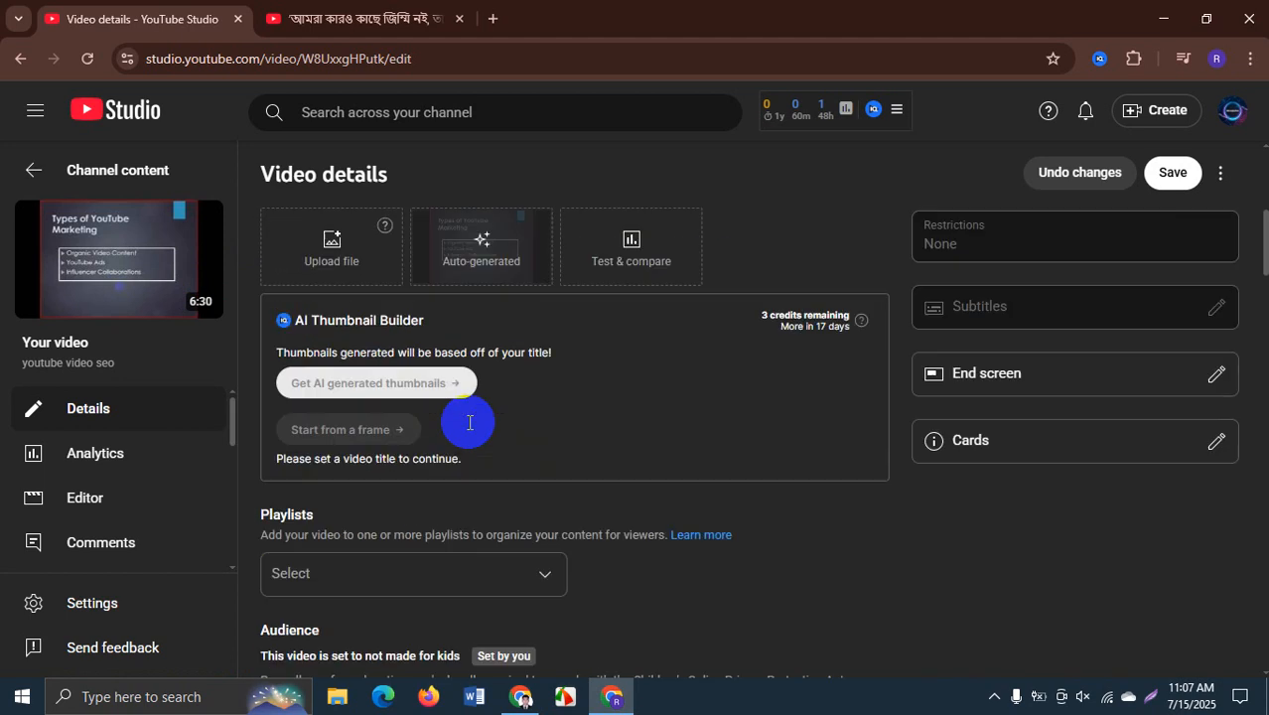
scroll(437, 270, "up", 3)
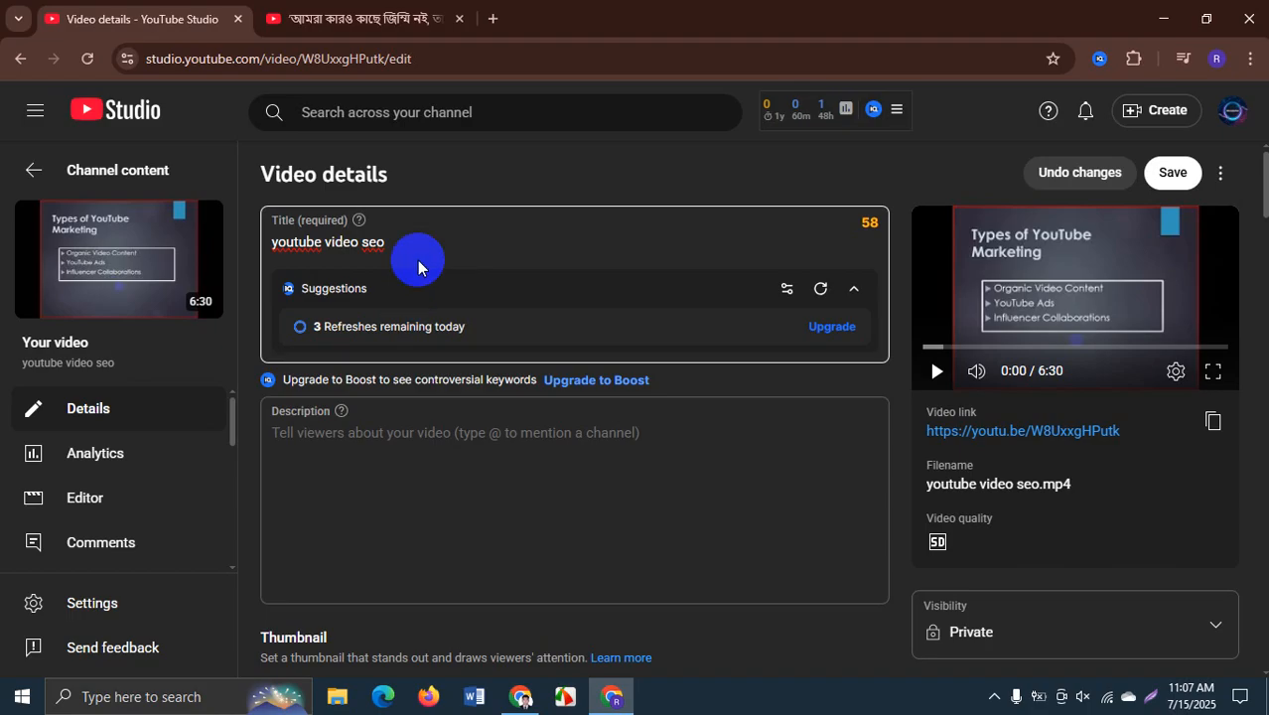
- Open ChatGPT in a new browser tab
left_click(409, 236)
left_click_drag(409, 236, 254, 243)
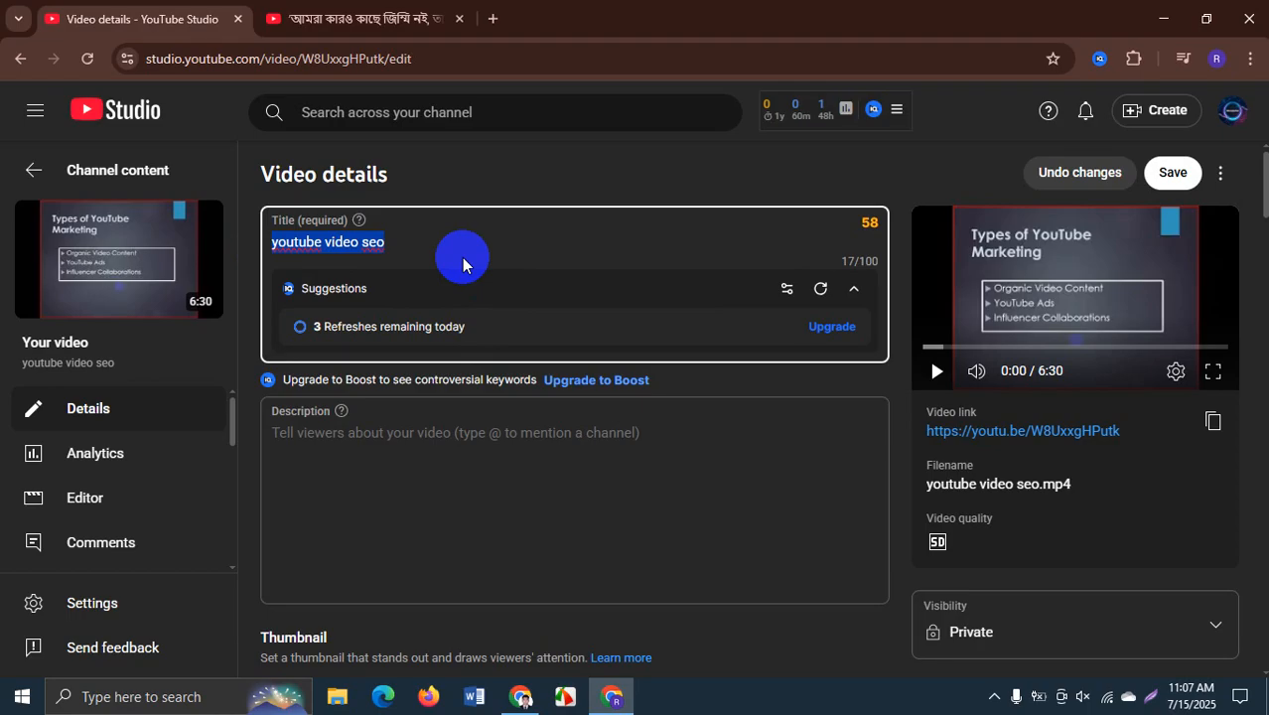
left_click(492, 19)
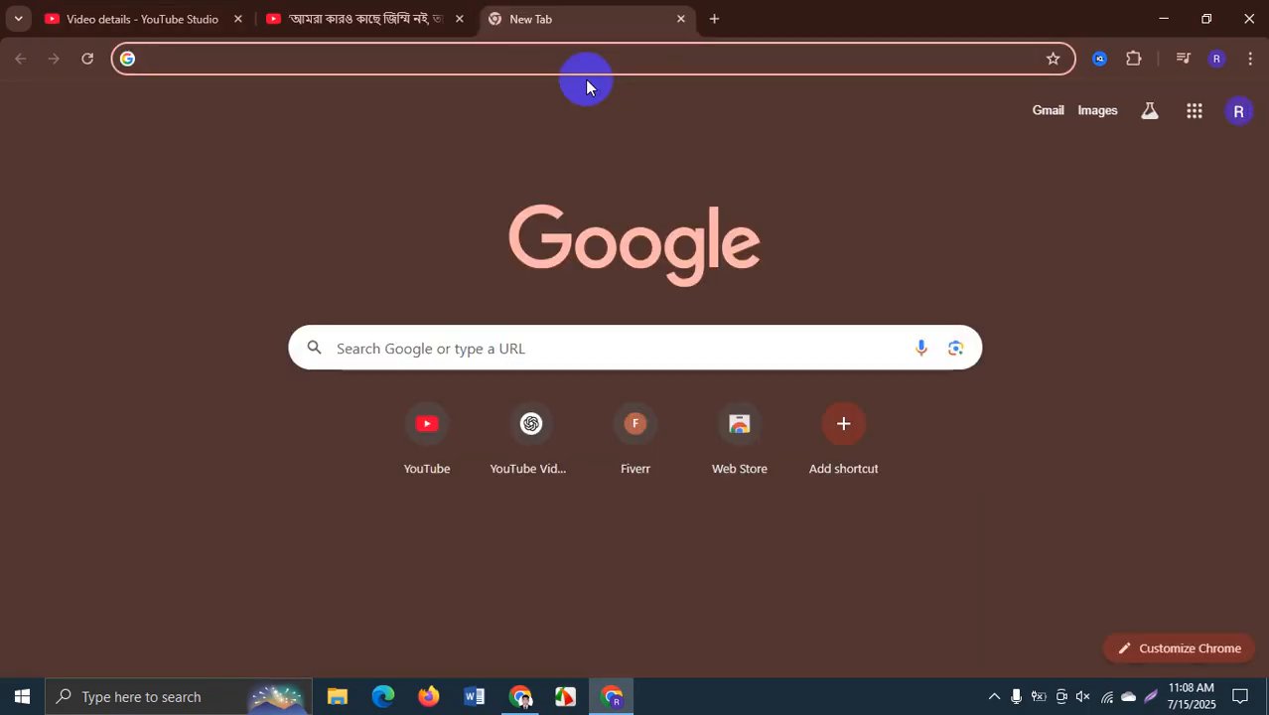
type("cha")
key("Return")
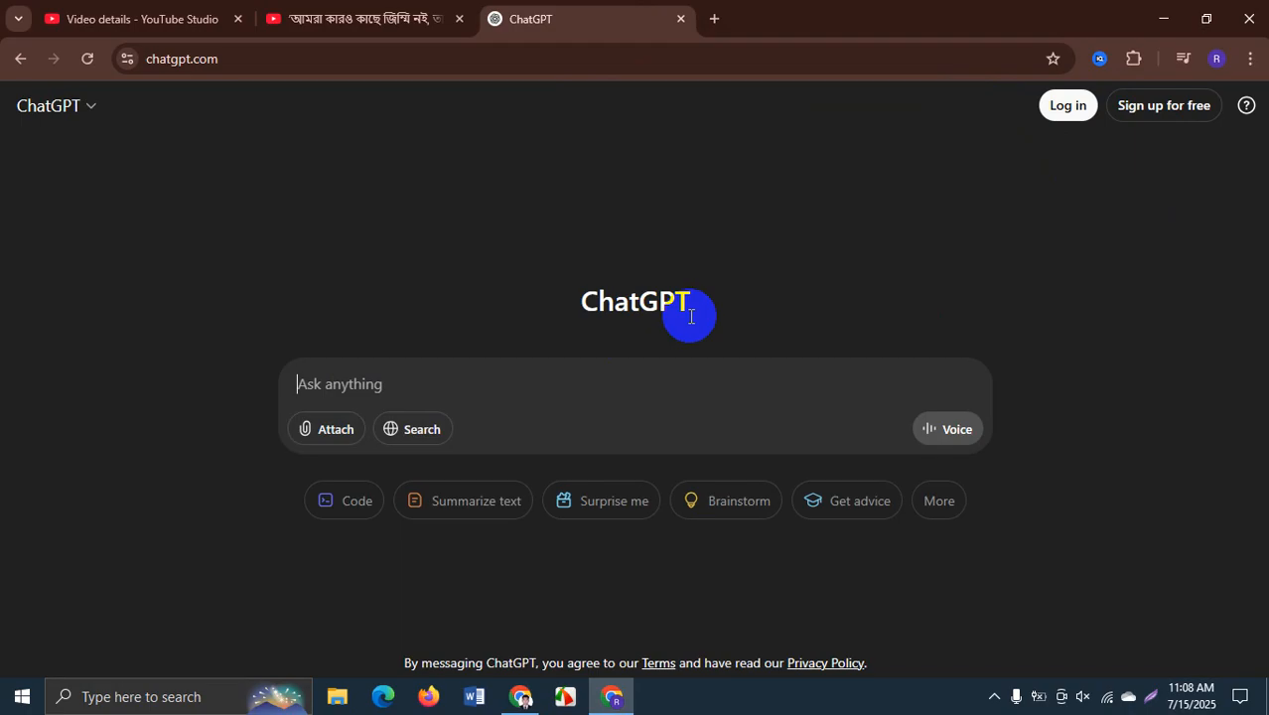
- Ask ChatGPT to "write a youtube seo friendly description about youtube video seo with tags and hashtags", staying logged out
type("write a ")
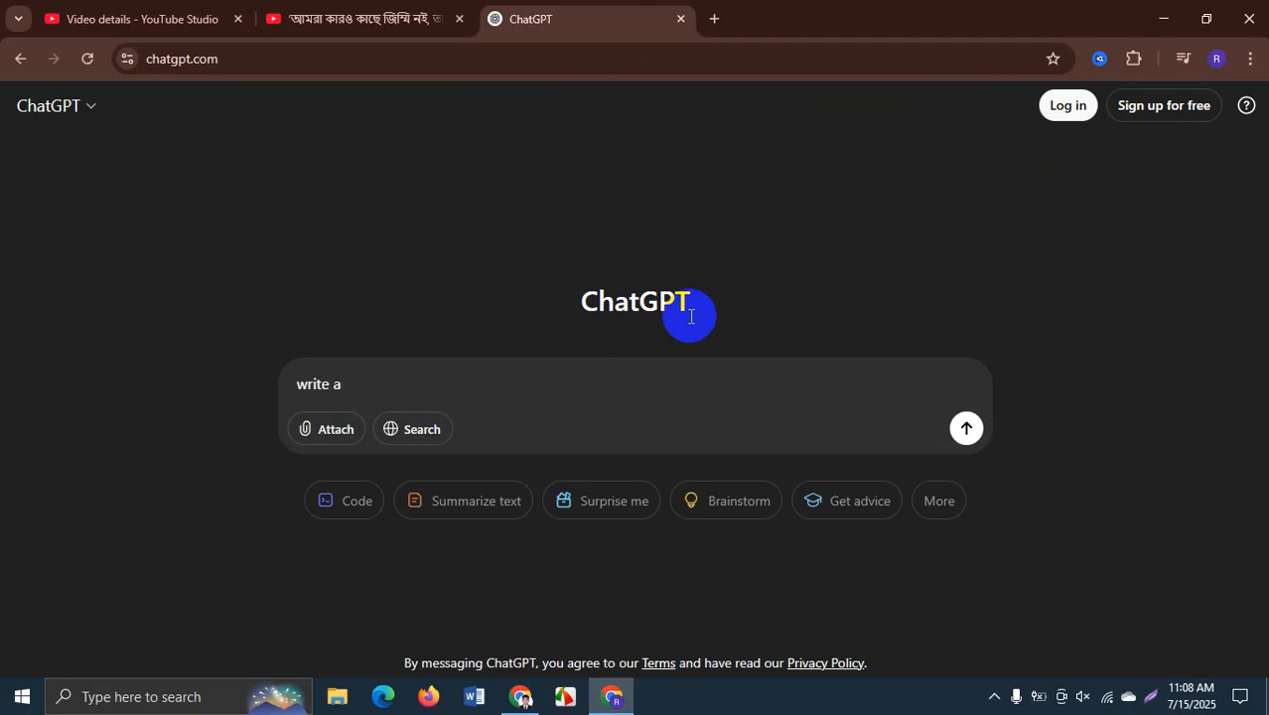
type("youtube seo ")
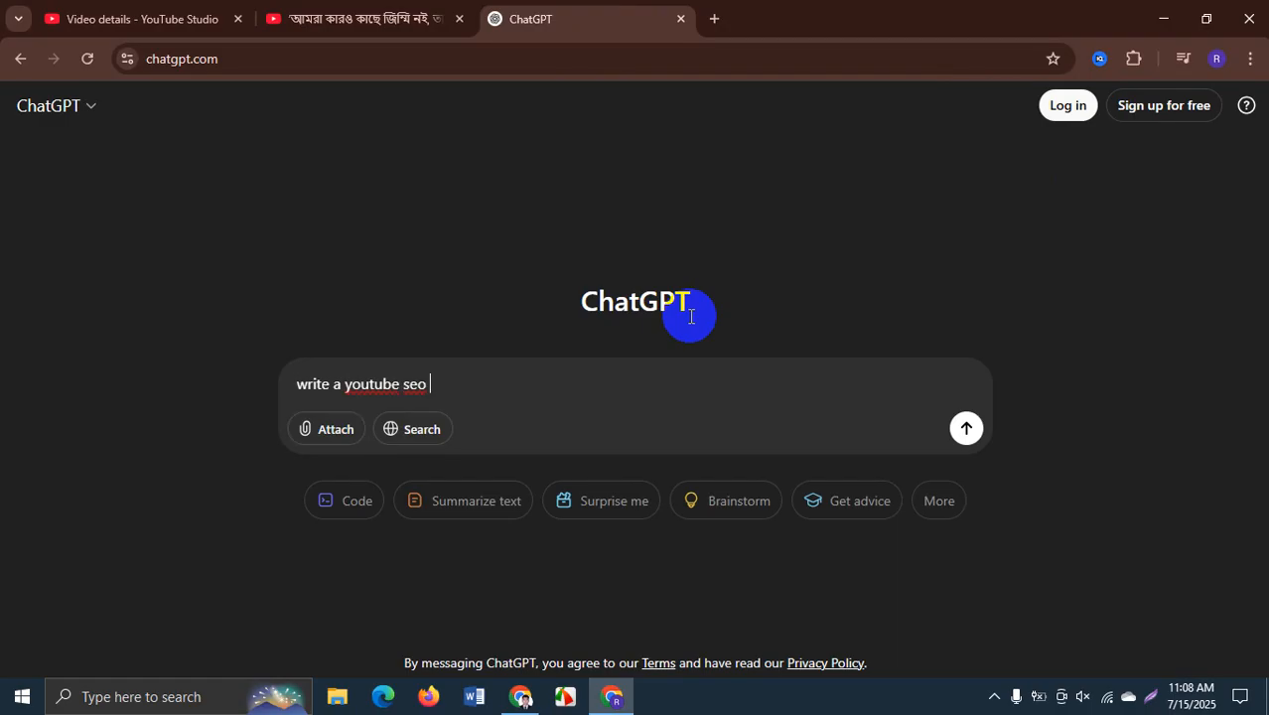
type("friendly desc")
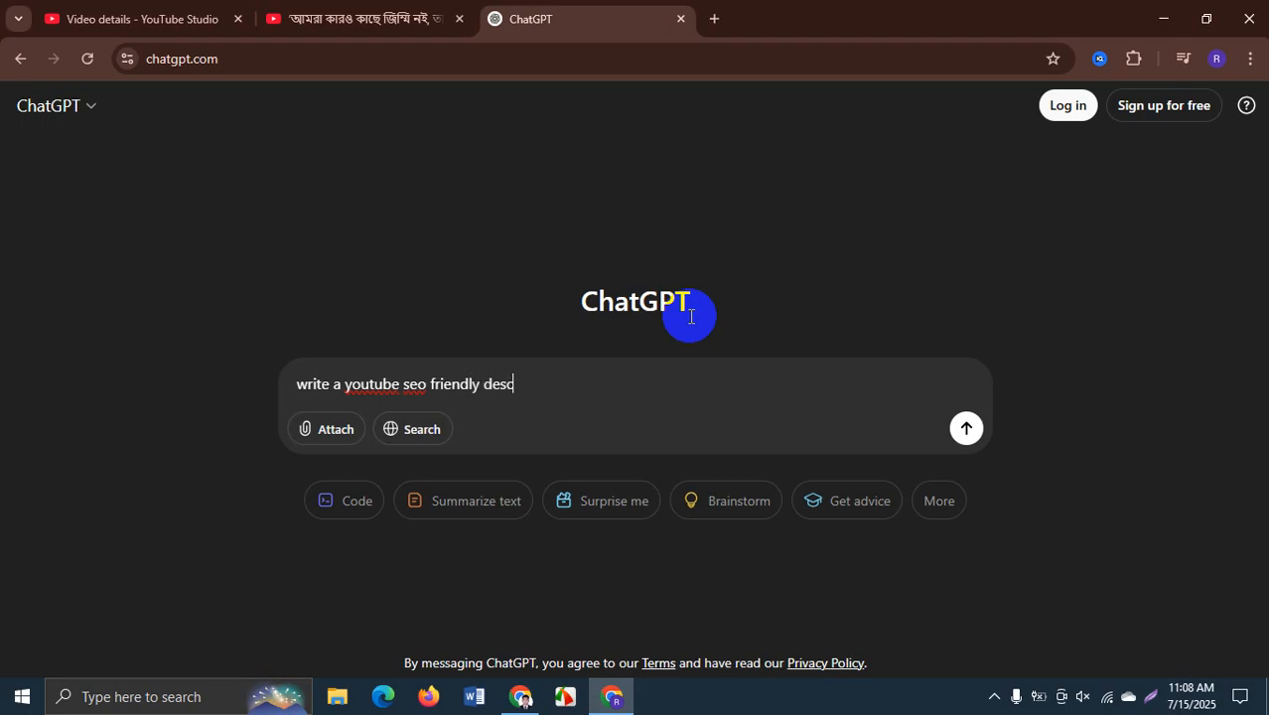
type("ription about")
type("youtube vi")
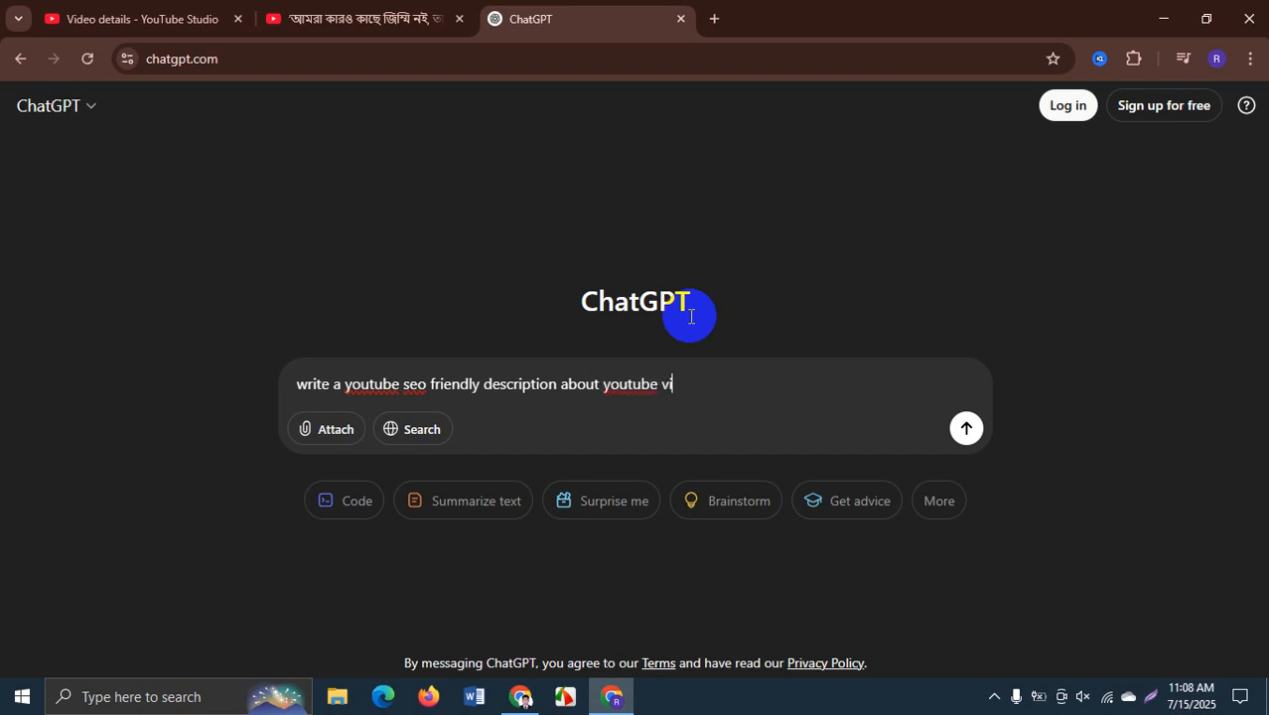
type("deo seo w")
type("ith t5")
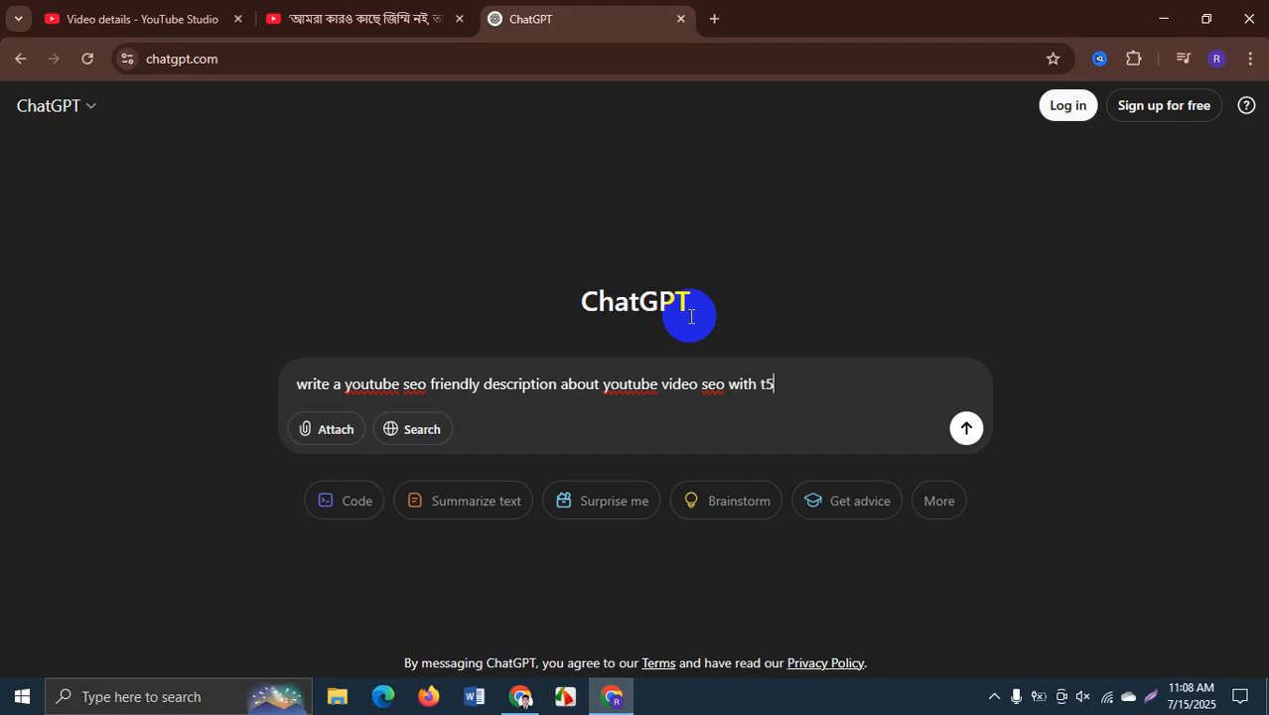
key("BackSpace")
type("ags and hashtags")
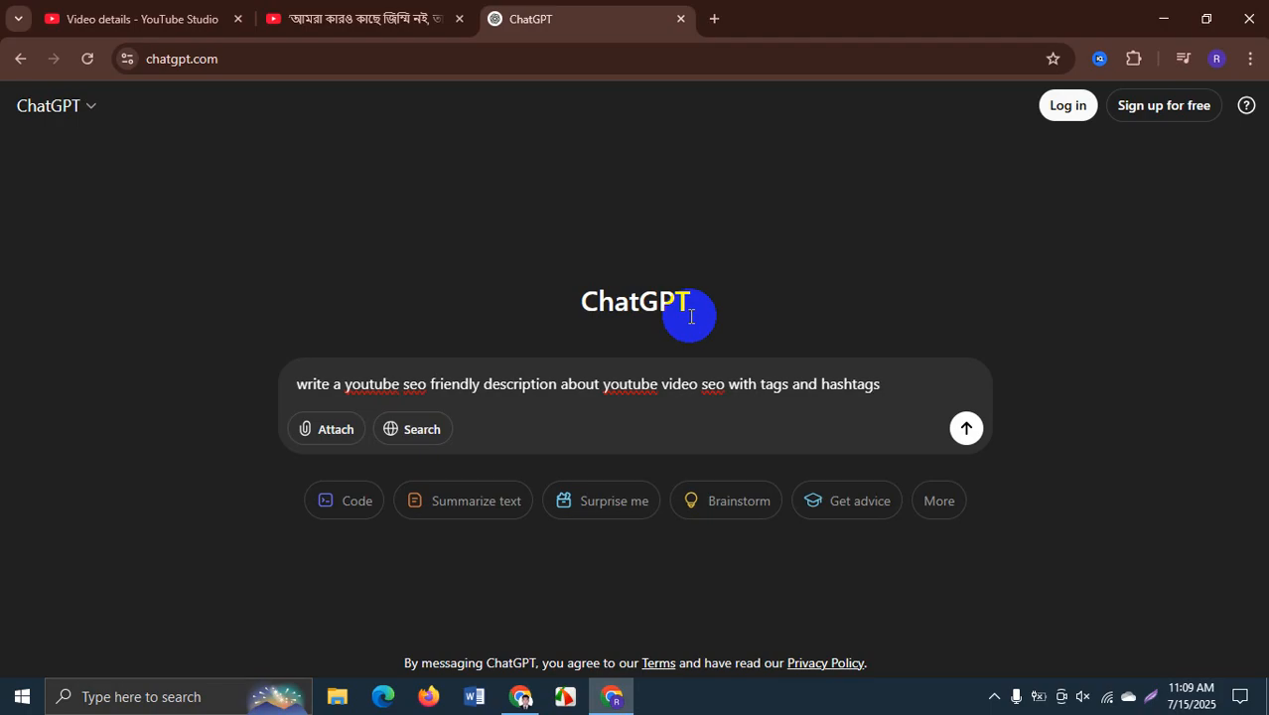
key("Return")
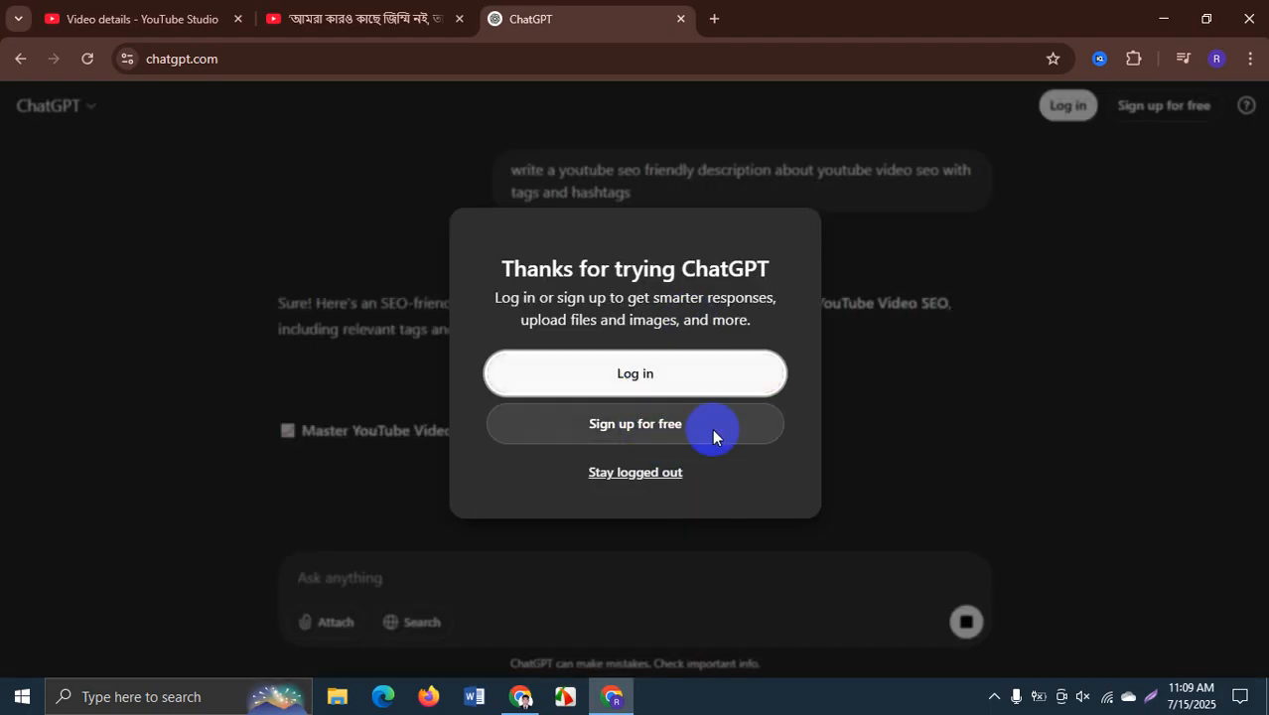
left_click(608, 475)
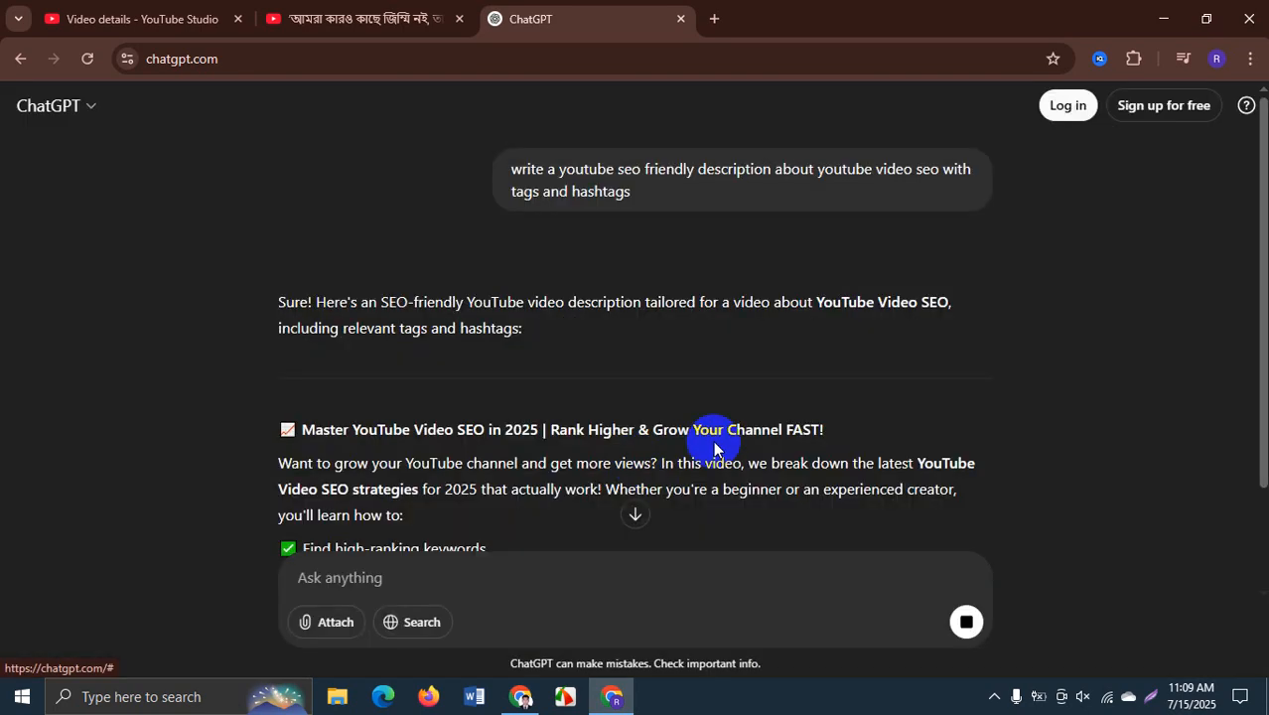
- Review the generated video description, including its key points, mentioned tools, tags and hashtags
scroll(576, 363, "down", 2)
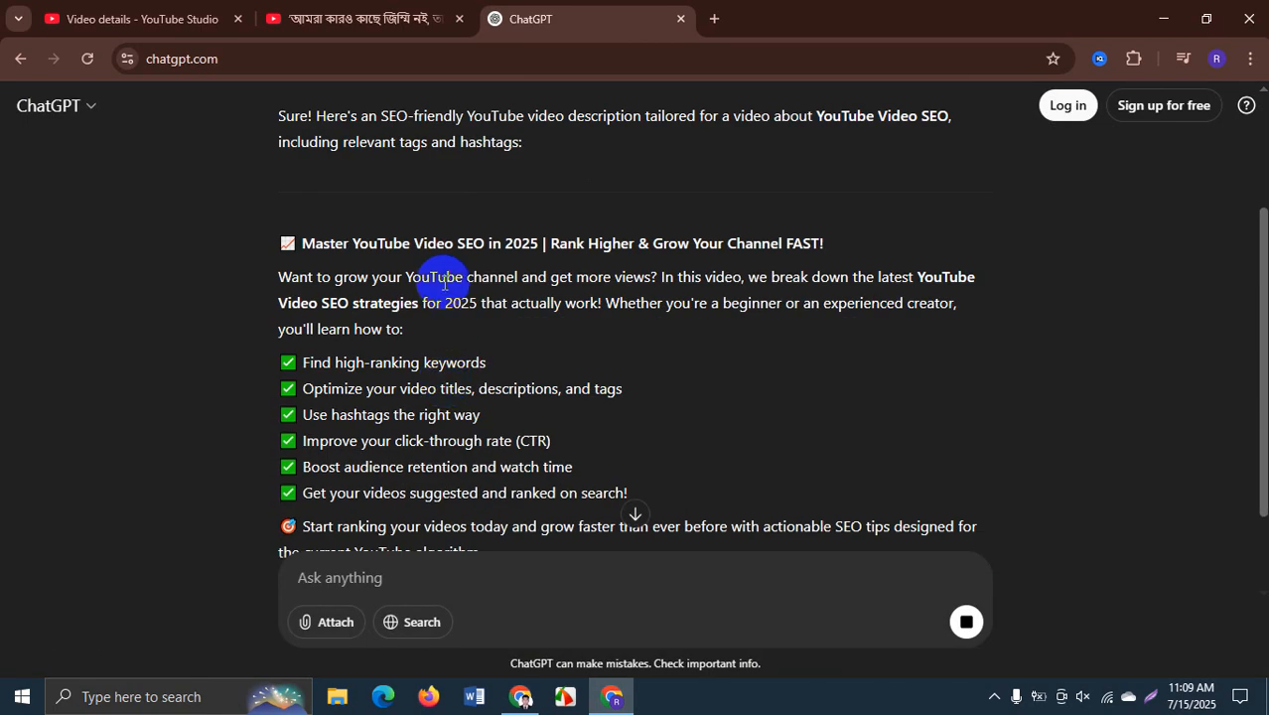
scroll(377, 262, "up", 1)
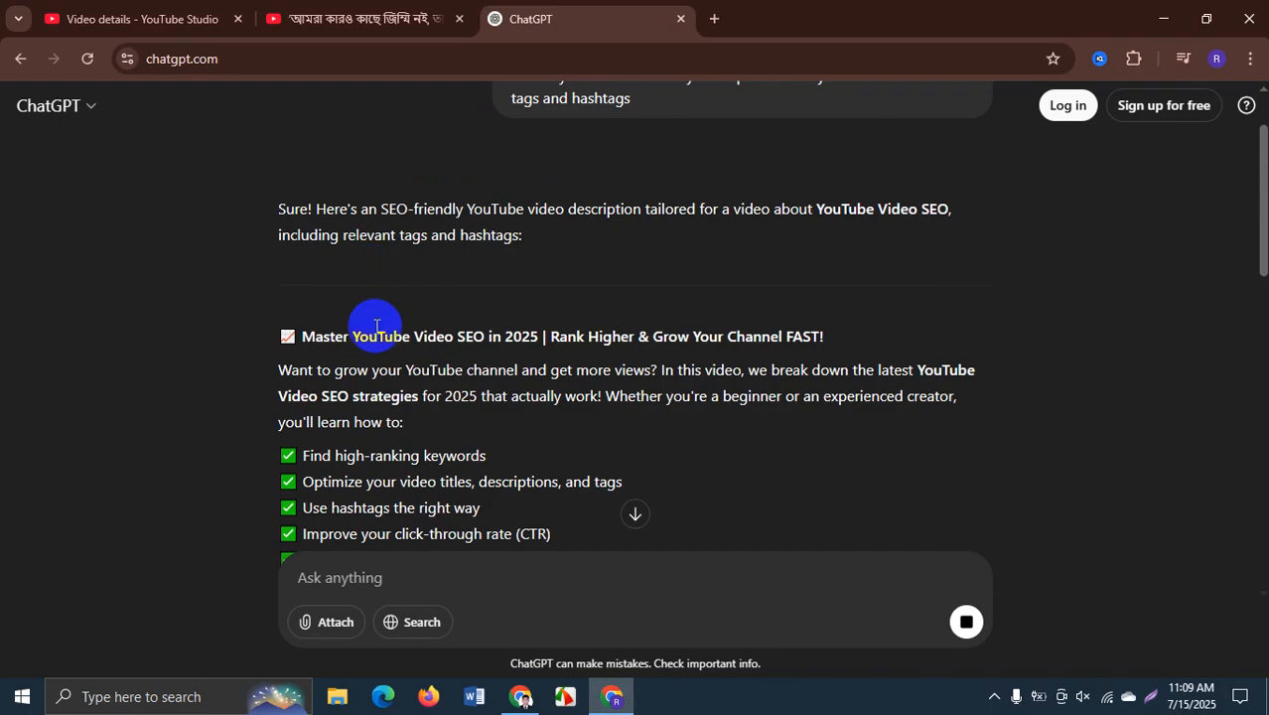
scroll(437, 387, "down", 6)
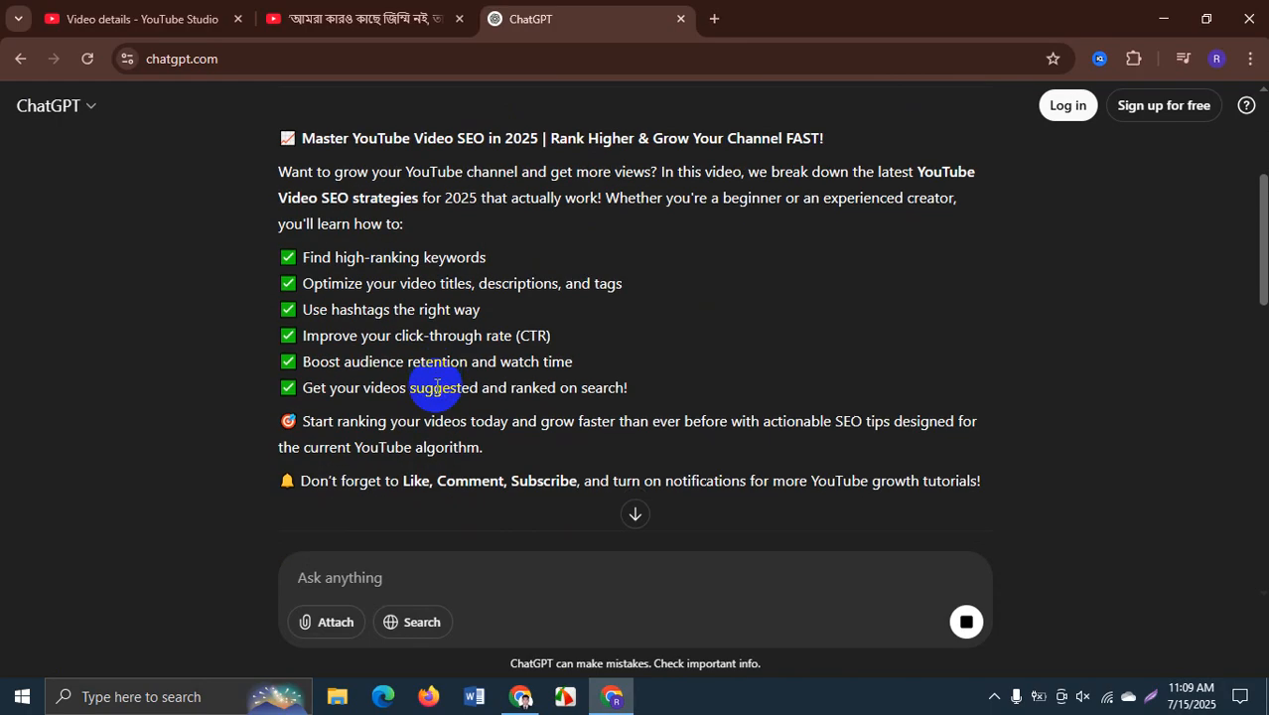
scroll(462, 328, "down", 5)
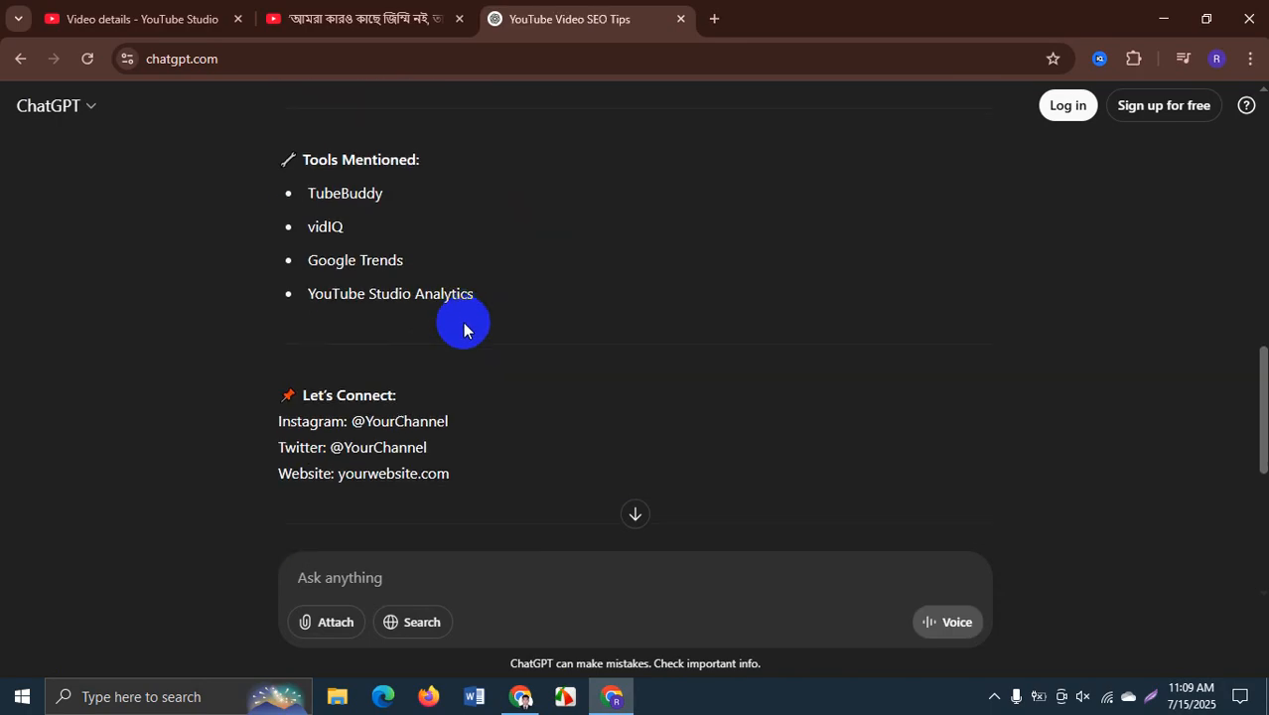
scroll(463, 323, "up", 7)
scroll(467, 303, "up", 4)
scroll(475, 298, "down", 8)
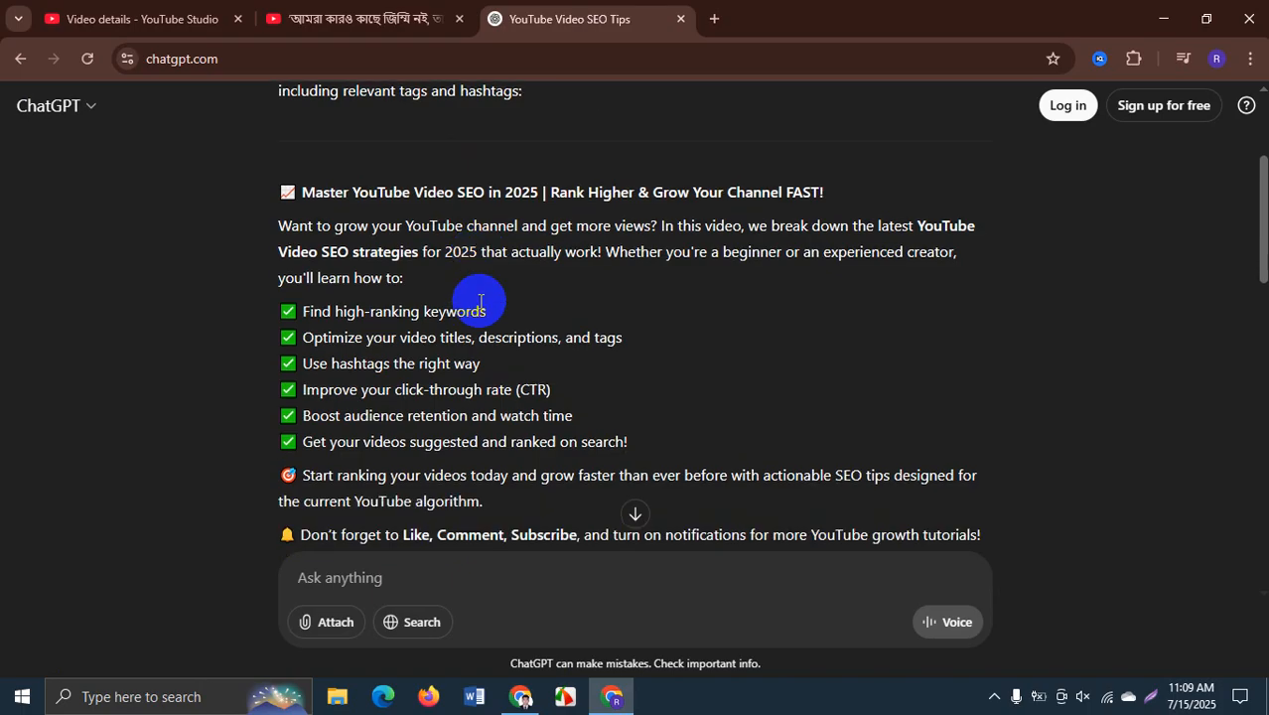
scroll(465, 348, "down", 5)
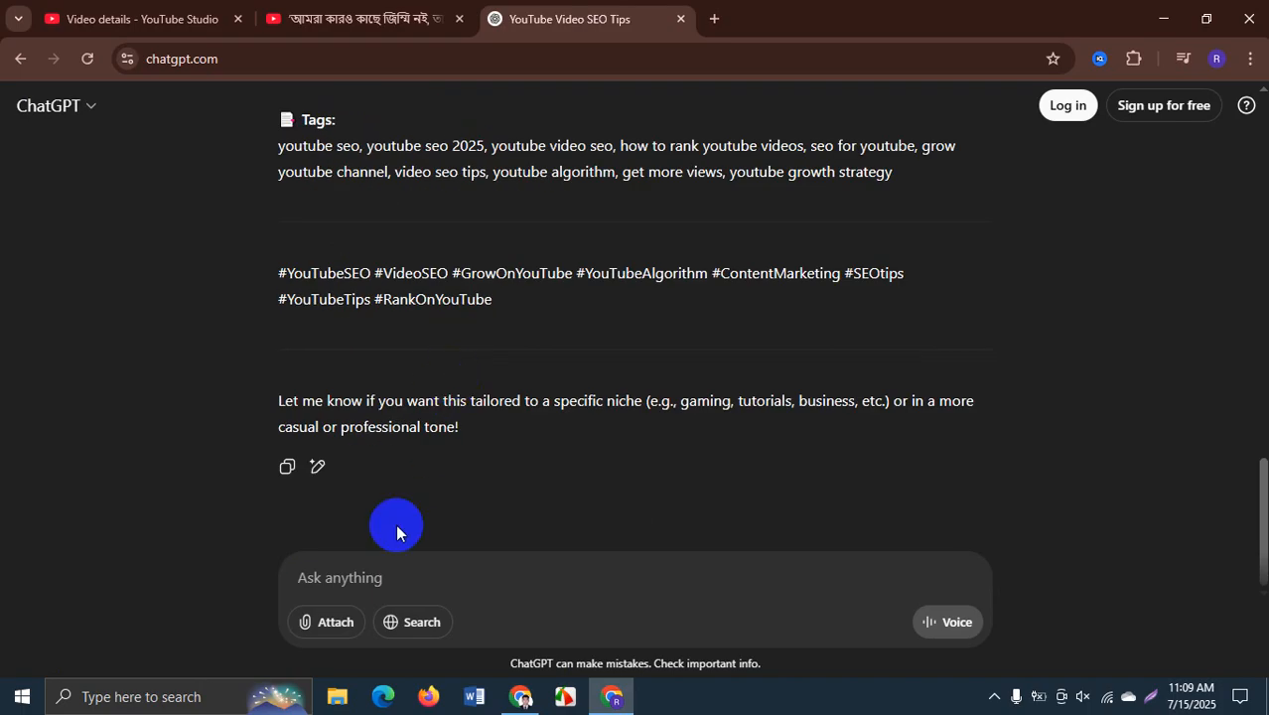
- Ask ChatGPT to "write a seo friendly title about youtube video seo"
left_click(348, 576)
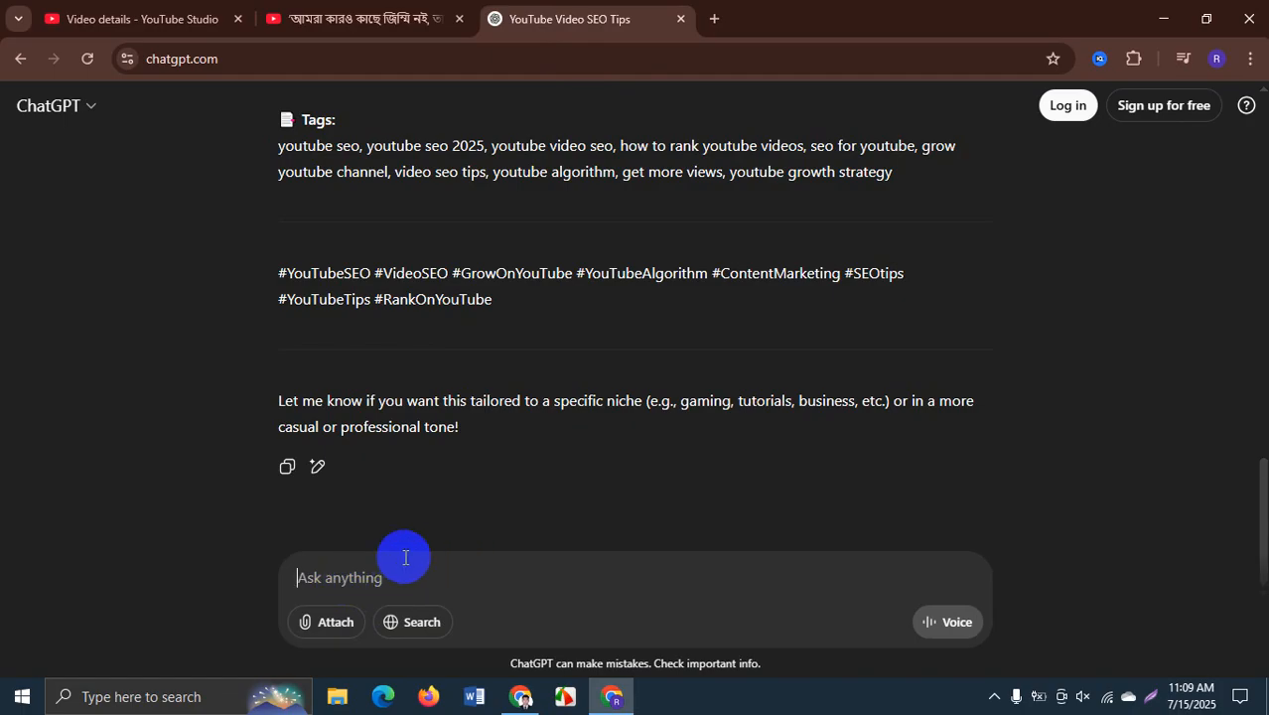
type("write a")
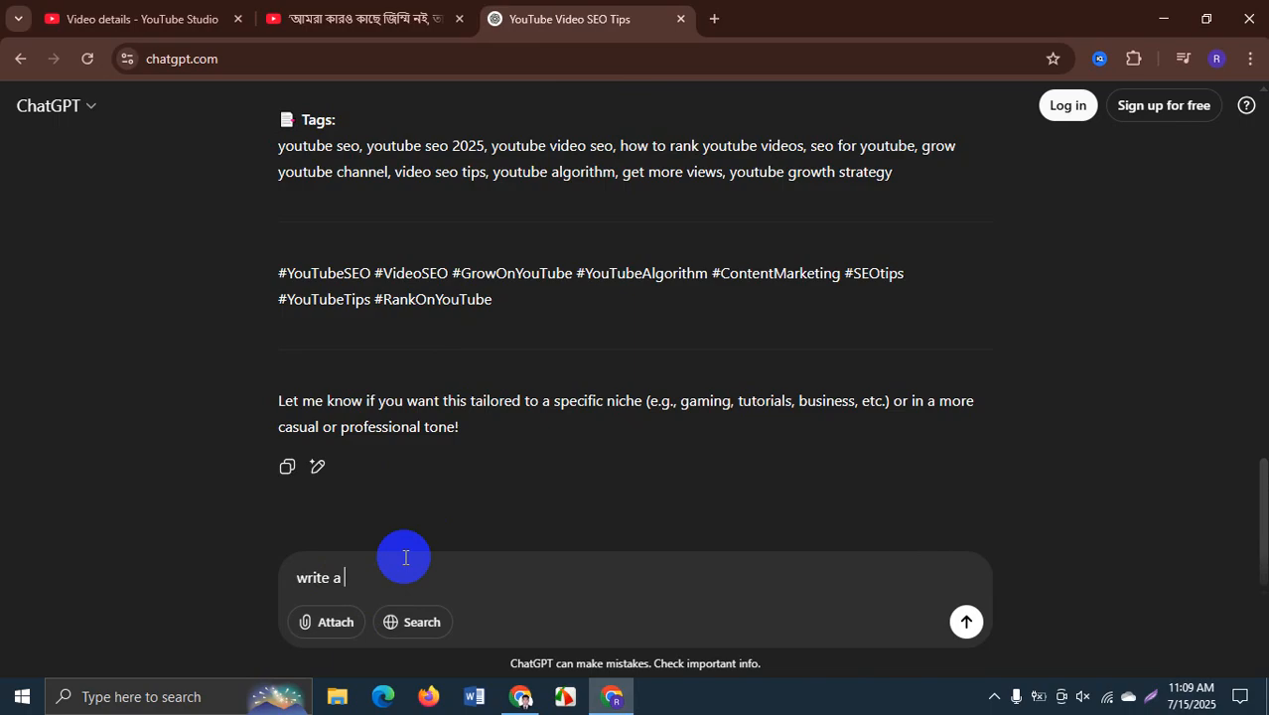
type("seo friendly")
type("title about")
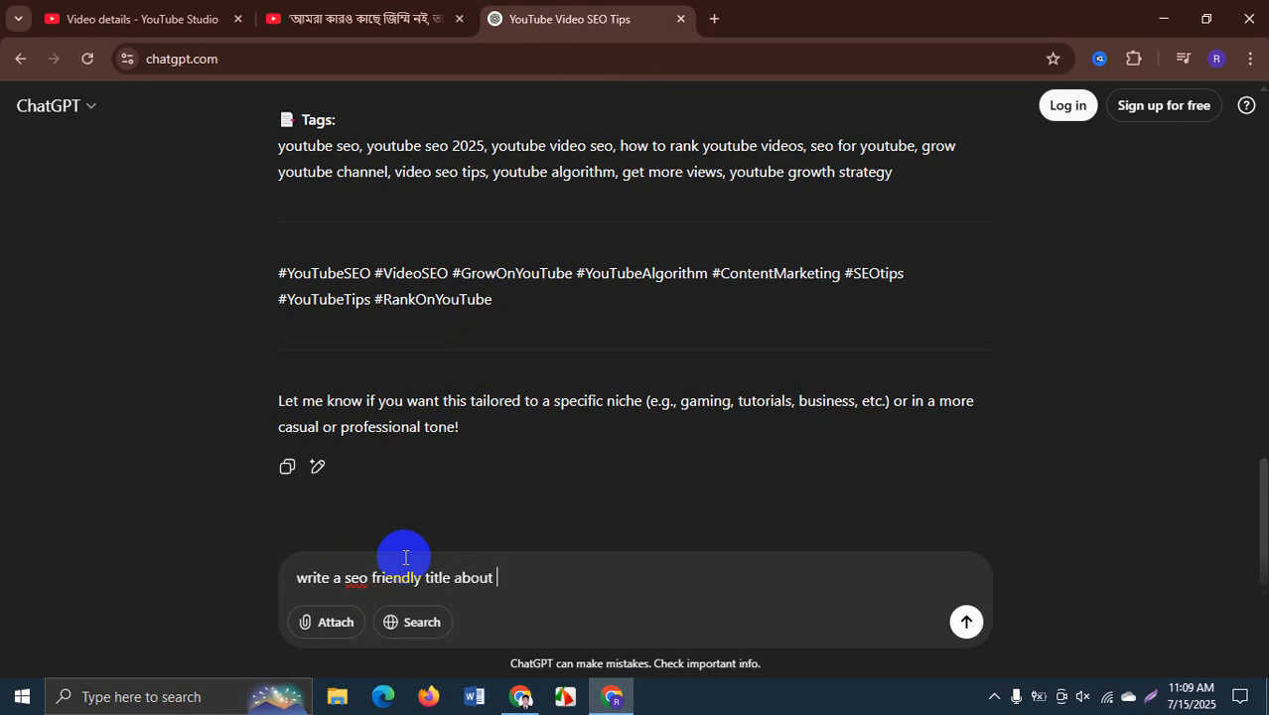
type(" youtube video s")
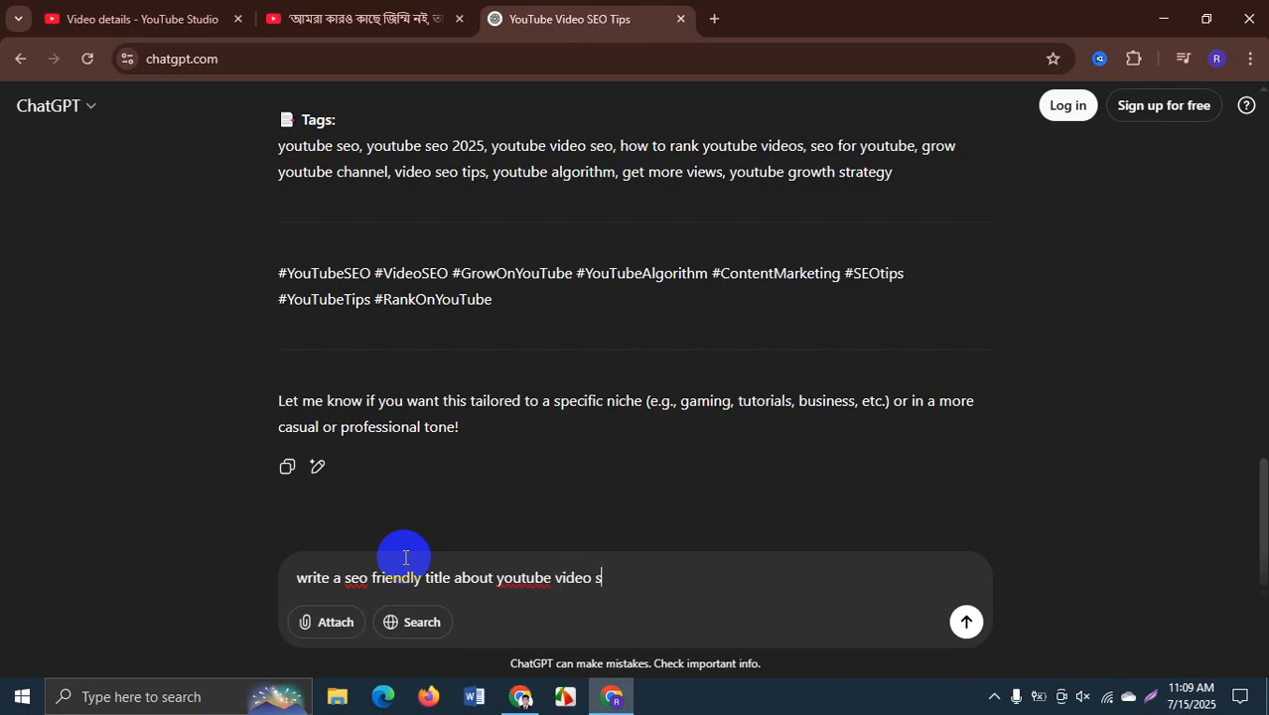
type("eo")
key("Return")
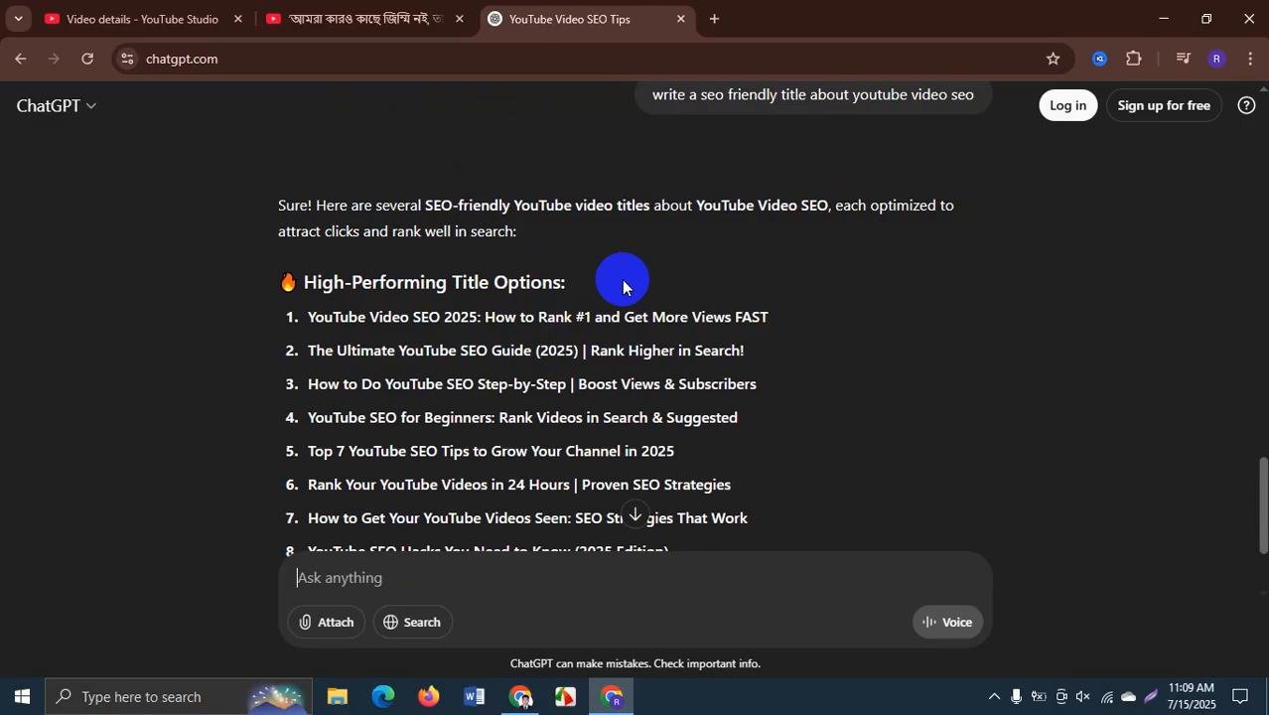
- Request more title ideas from ChatGPT and compare them with the first list of title options
scroll(622, 279, "down", 2)
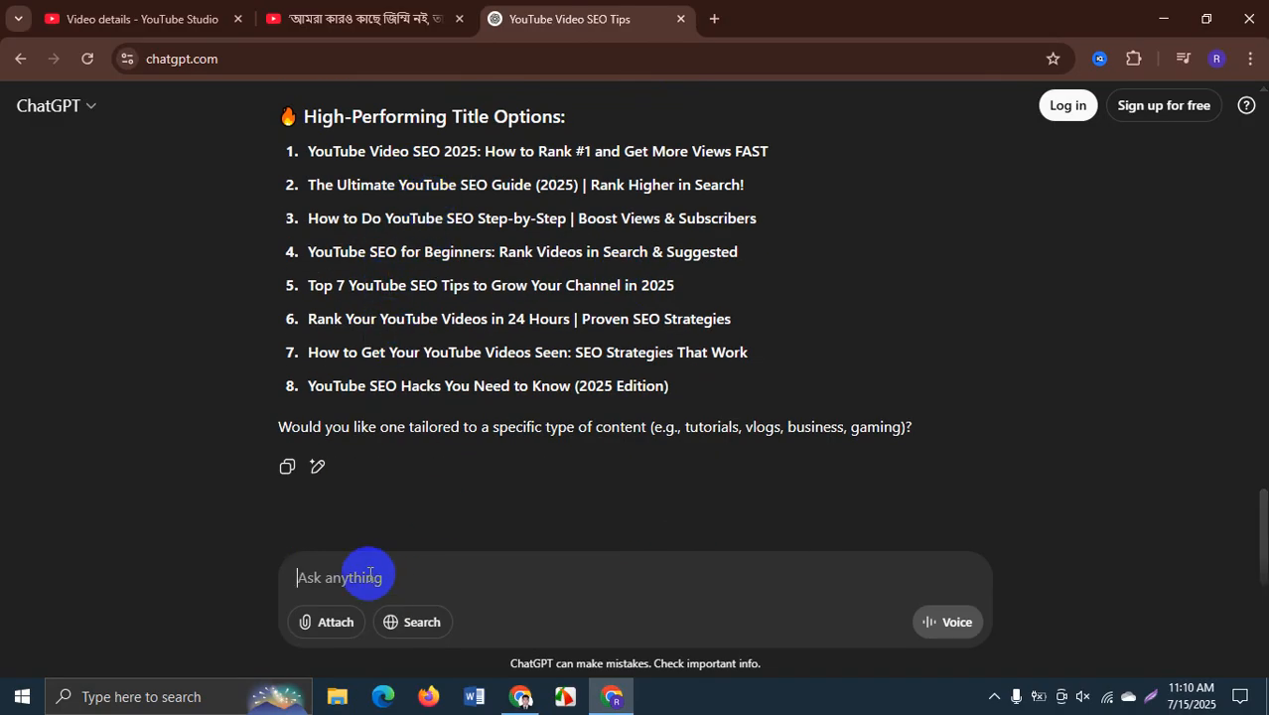
type("more")
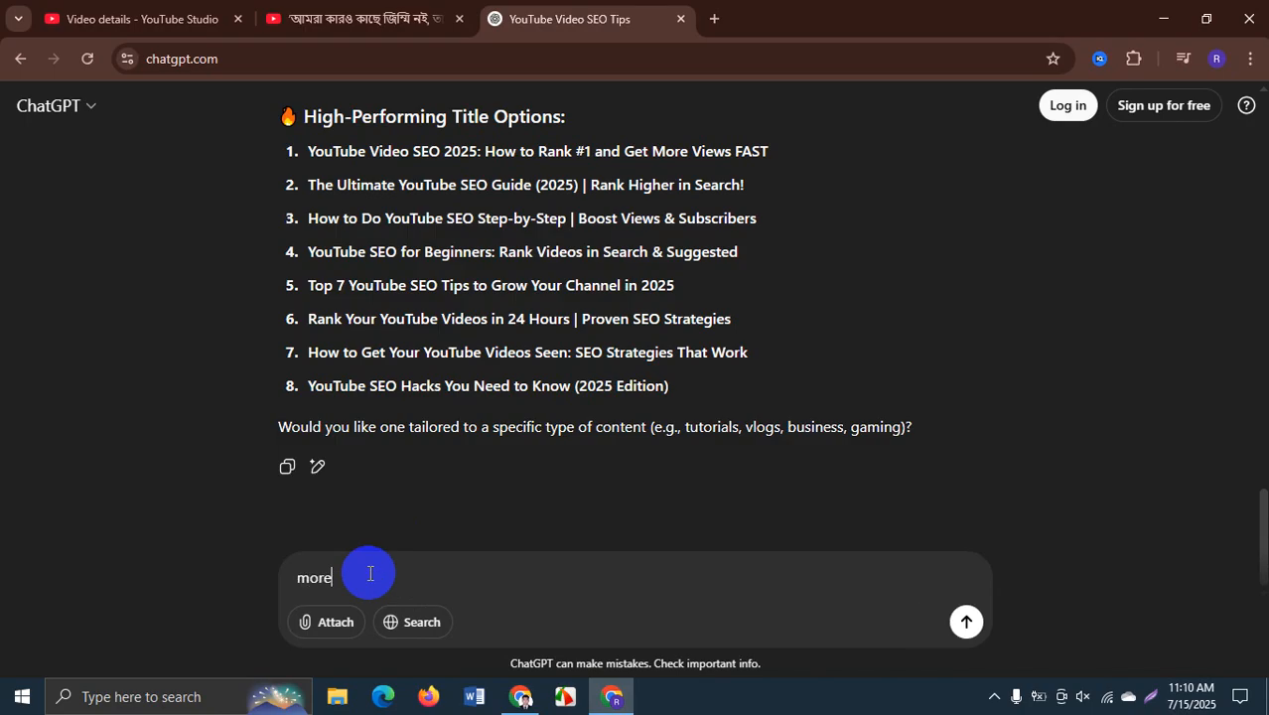
key("Return")
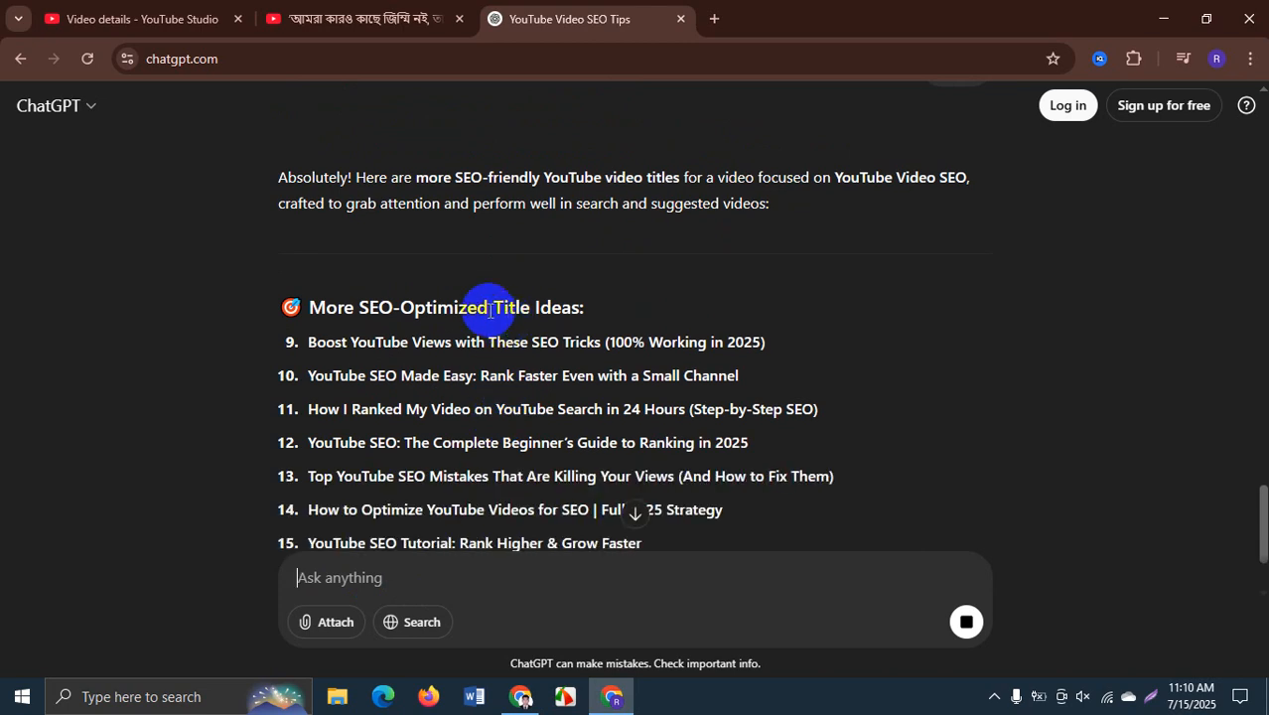
scroll(490, 310, "down", 2)
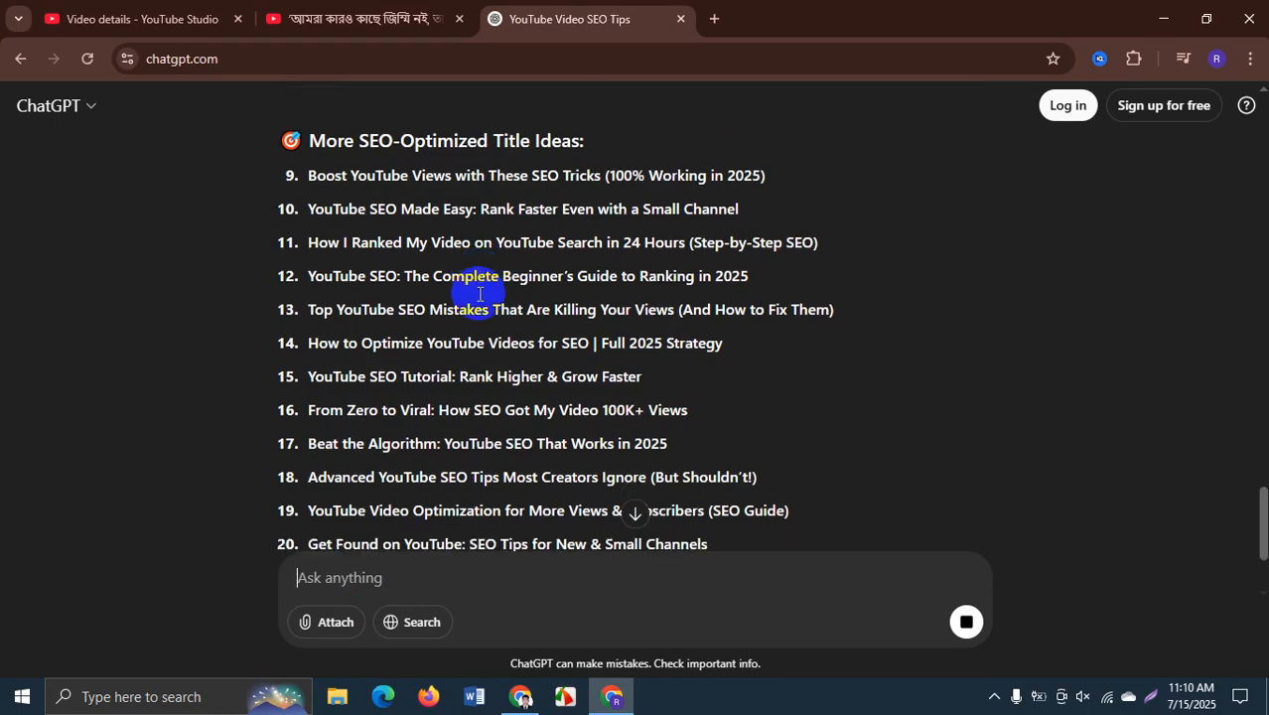
scroll(456, 326, "down", 2)
scroll(446, 317, "up", 4)
scroll(445, 308, "up", 5)
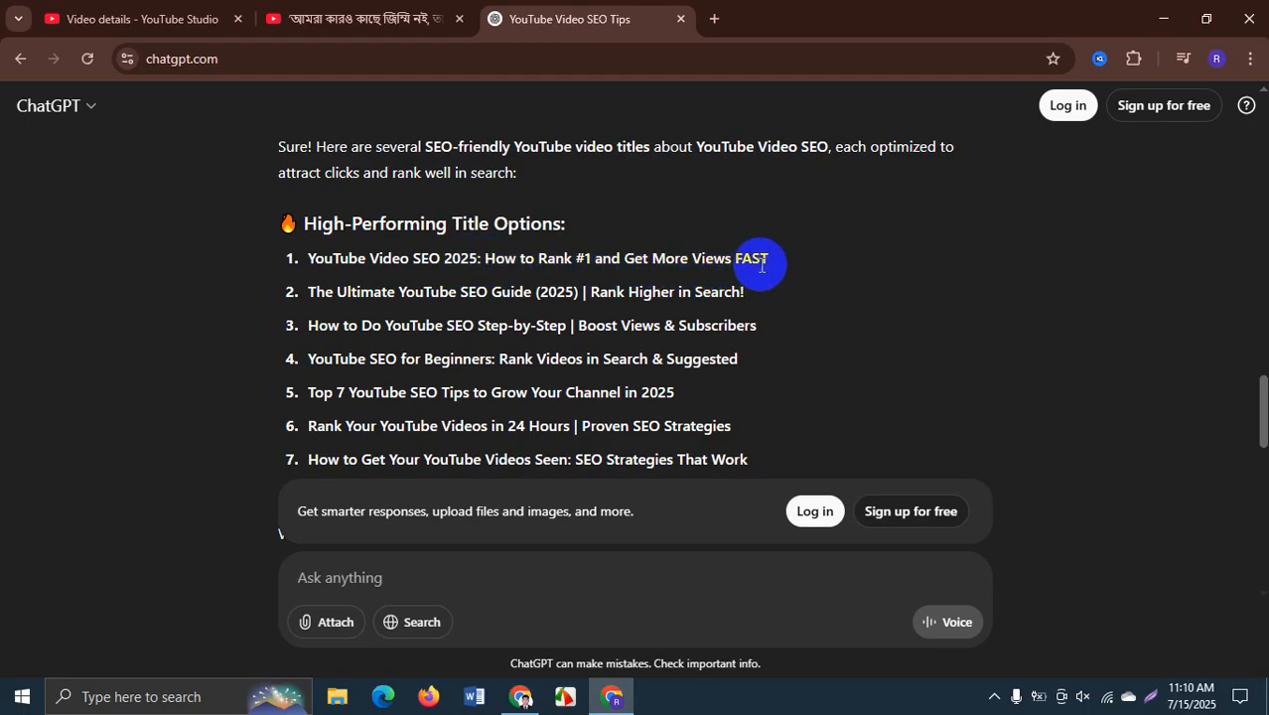
- Replace the uploaded video's title with ChatGPT's suggestion "YouTube Video SEO 2025: How to Rank #1 and Get More Views FAST"
left_click_drag(306, 259, 765, 274)
right_click(657, 264)
left_click(686, 277)
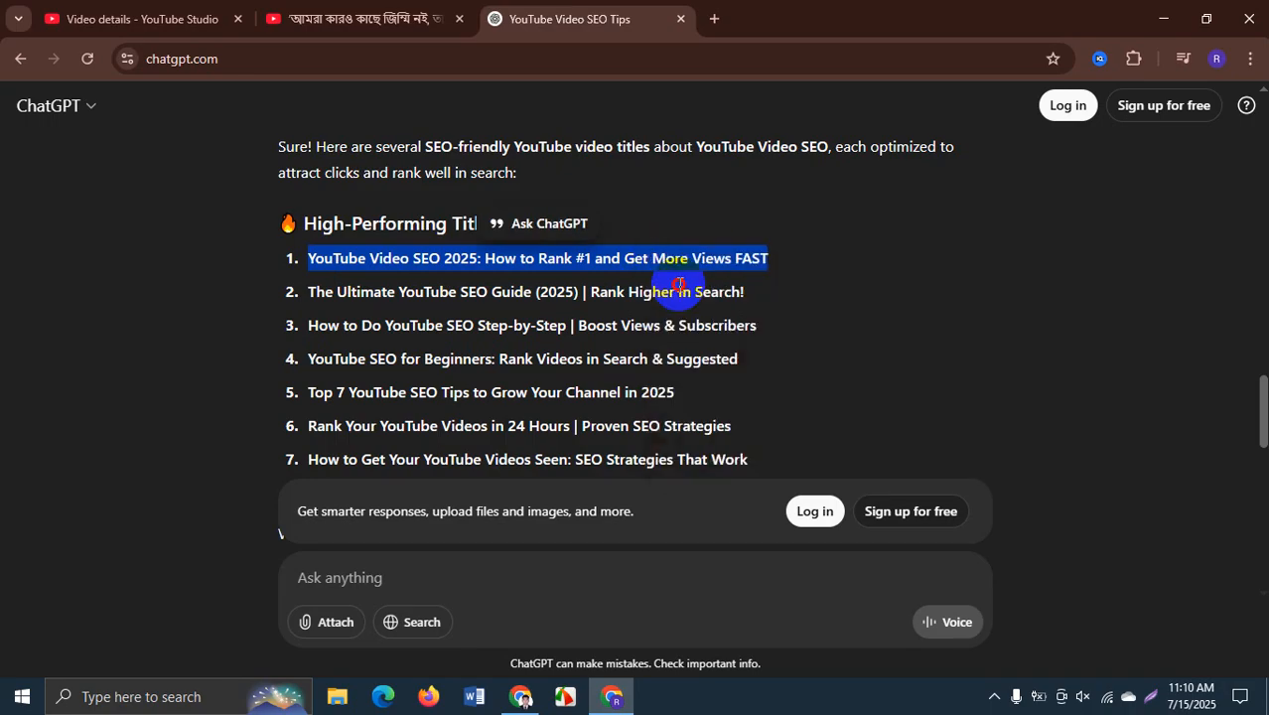
left_click(203, 20)
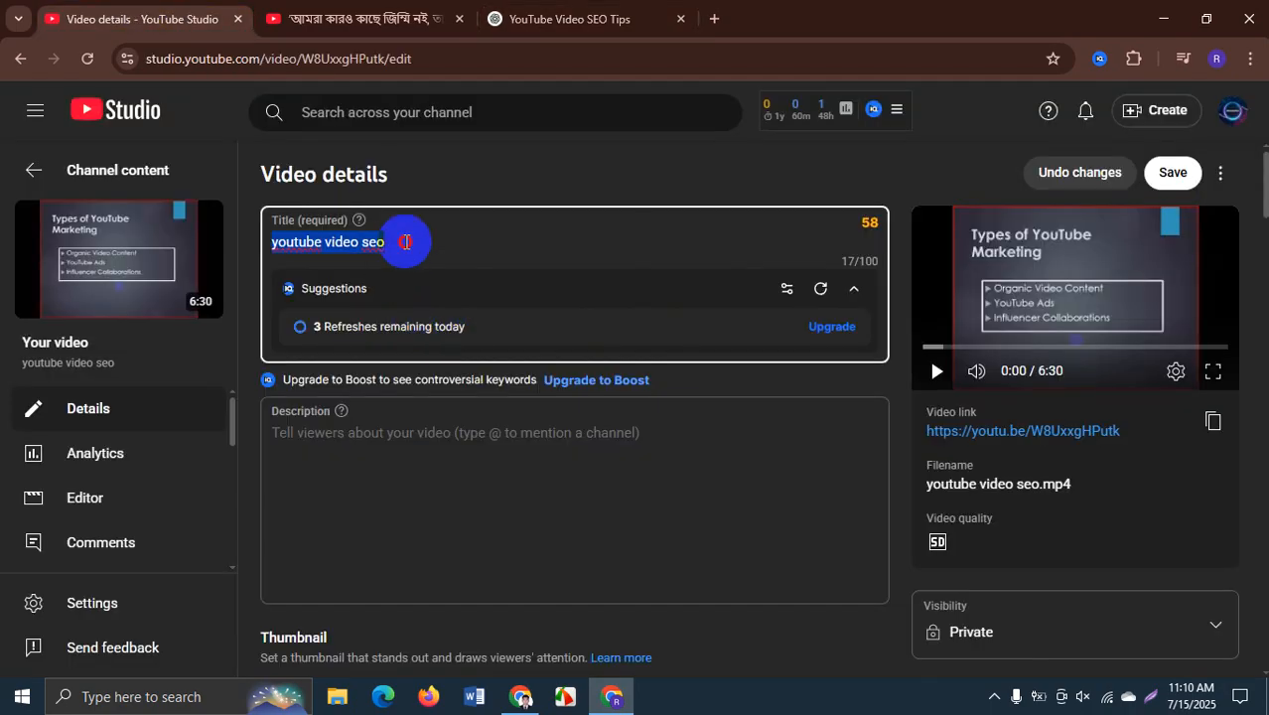
left_click(405, 242)
left_click_drag(436, 249, 210, 250)
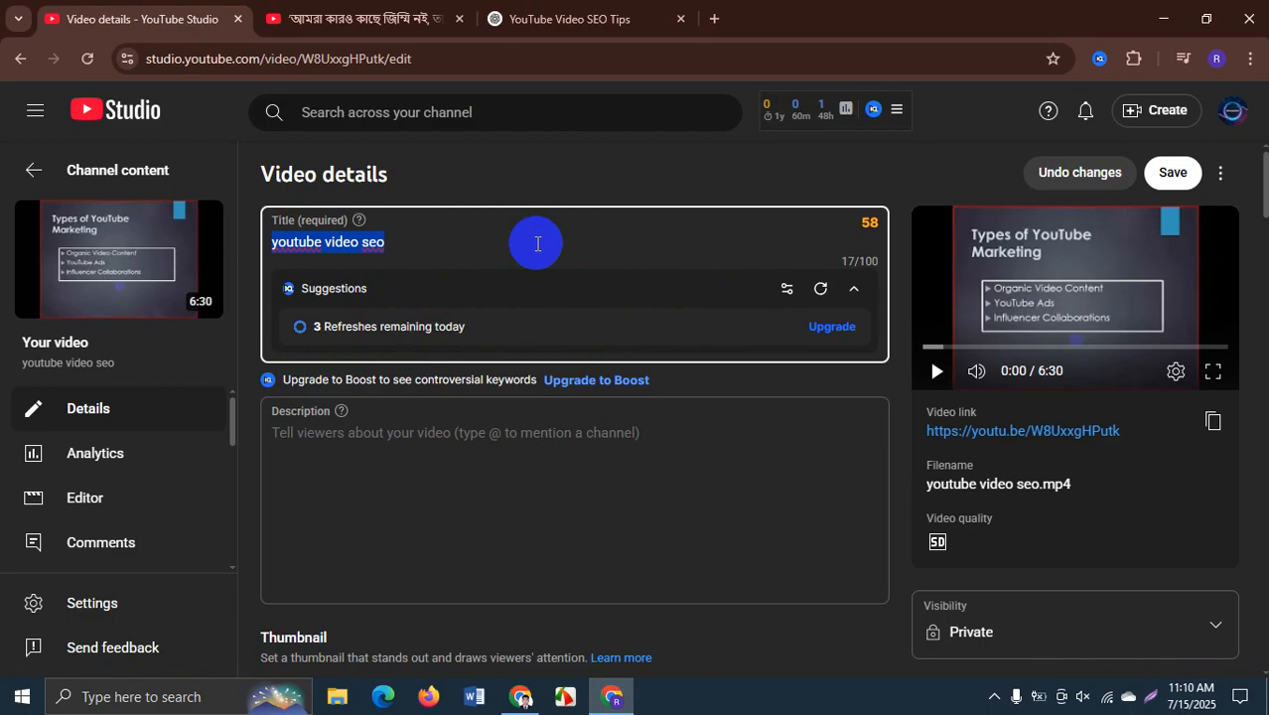
key("ctrl+v")
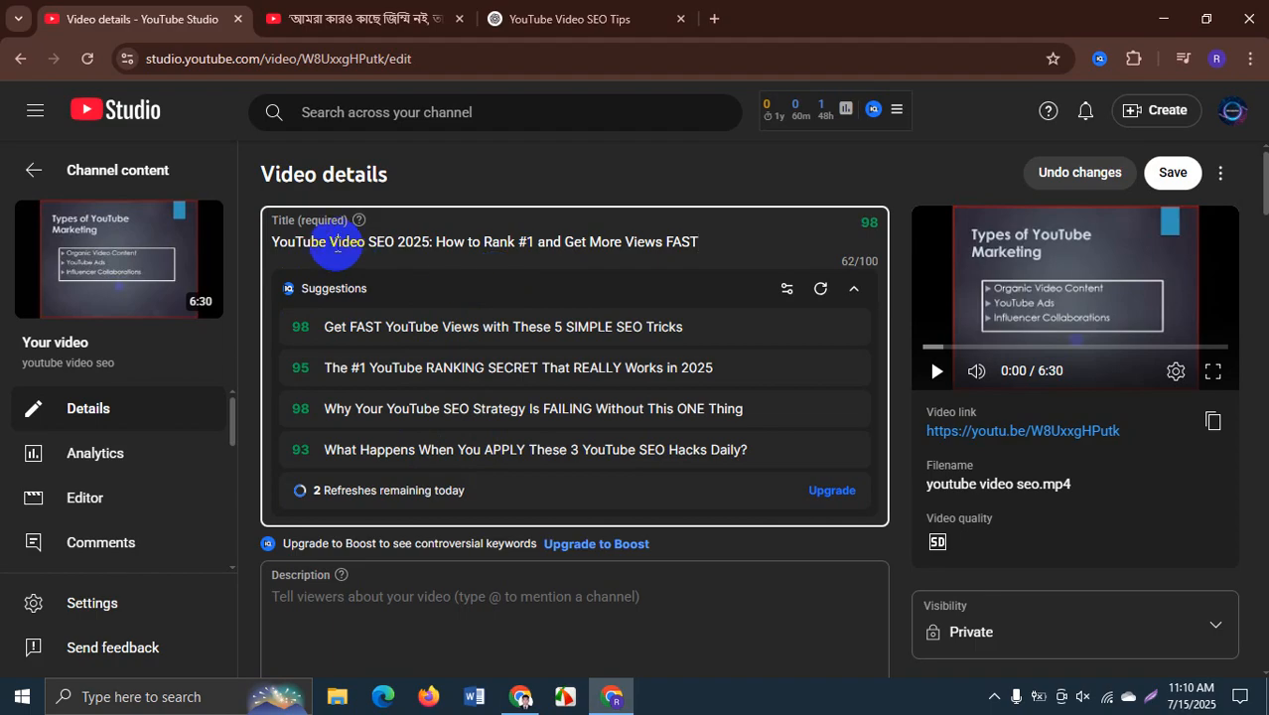
- Remove the colon after 2025 in the video title
left_click(429, 244)
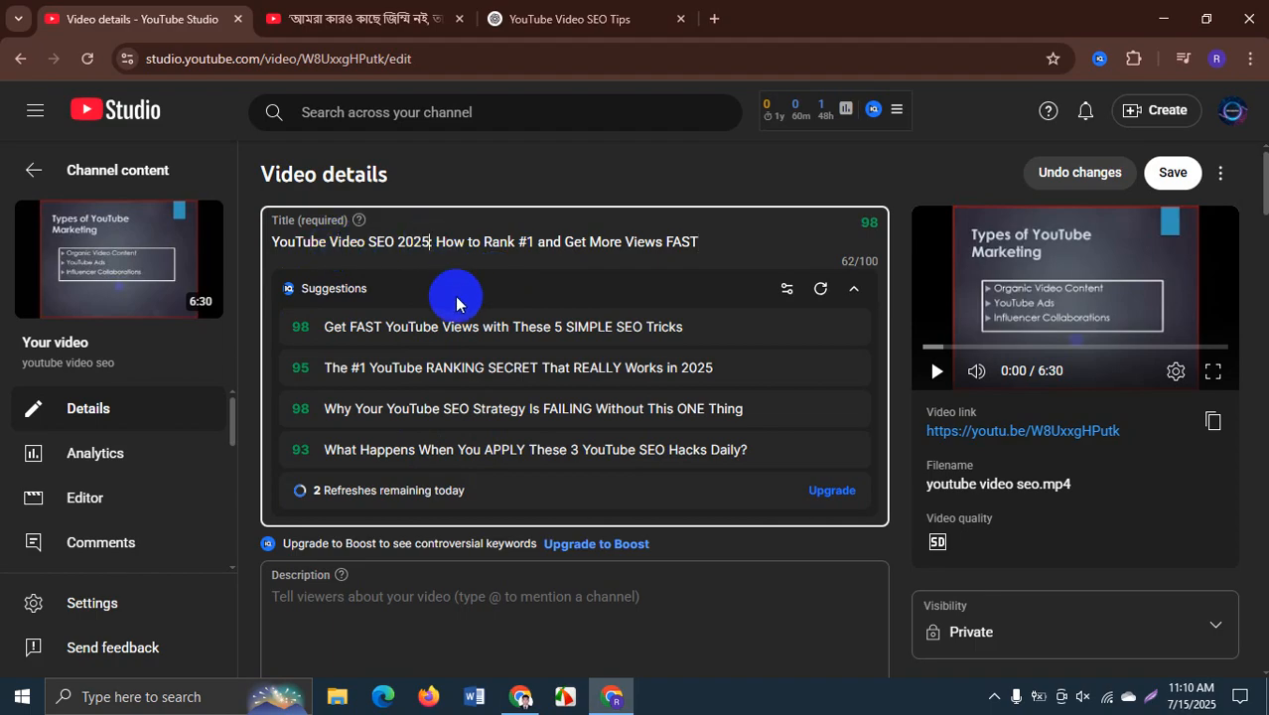
key("BackSpace")
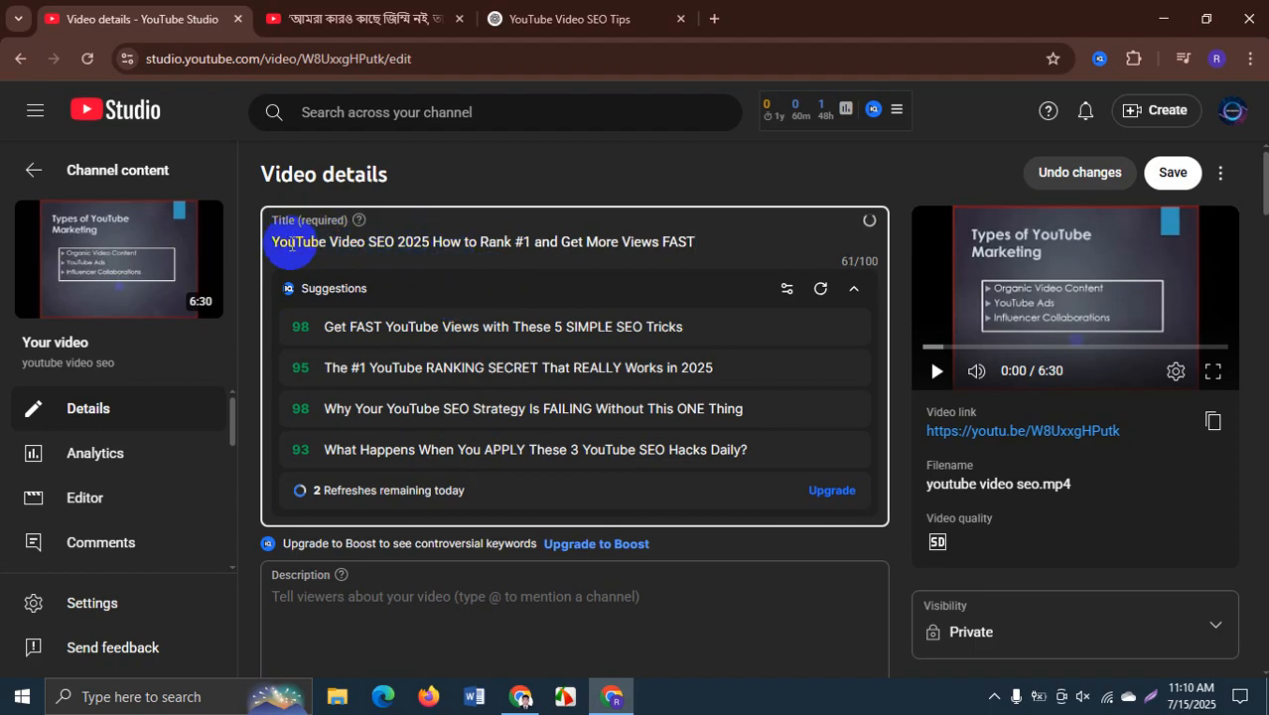
left_click(273, 243)
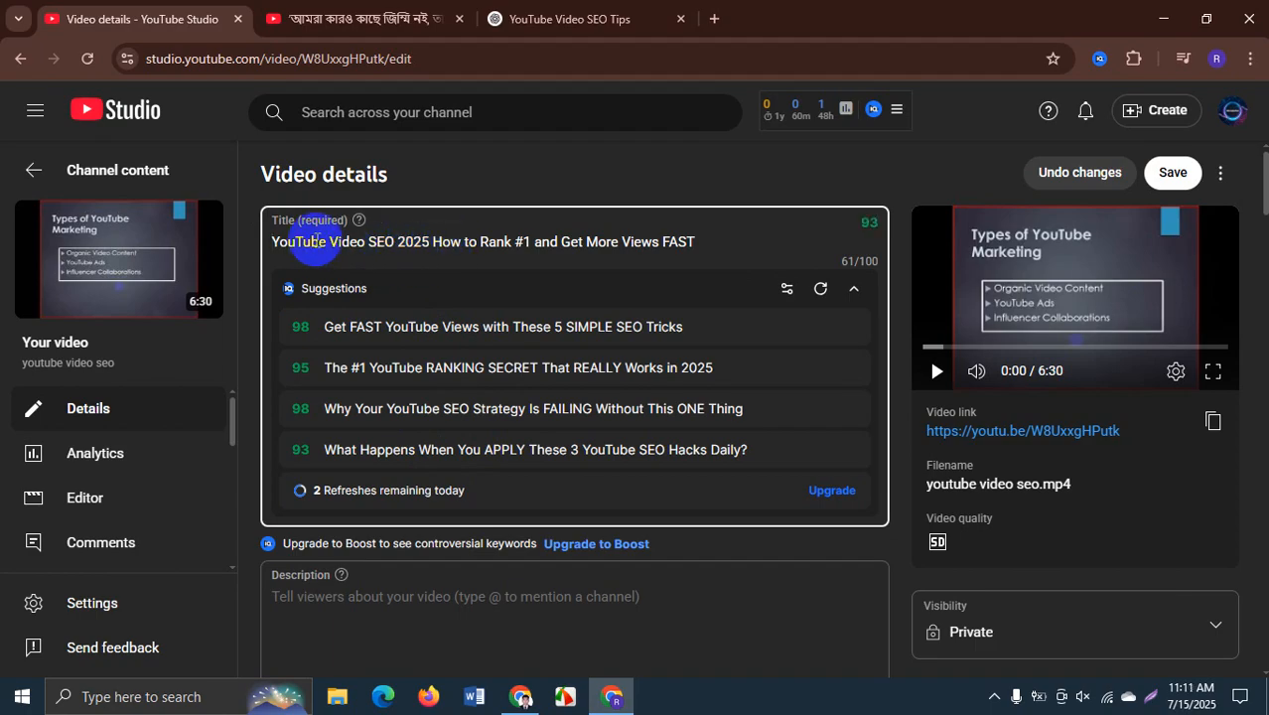
double_click(415, 243)
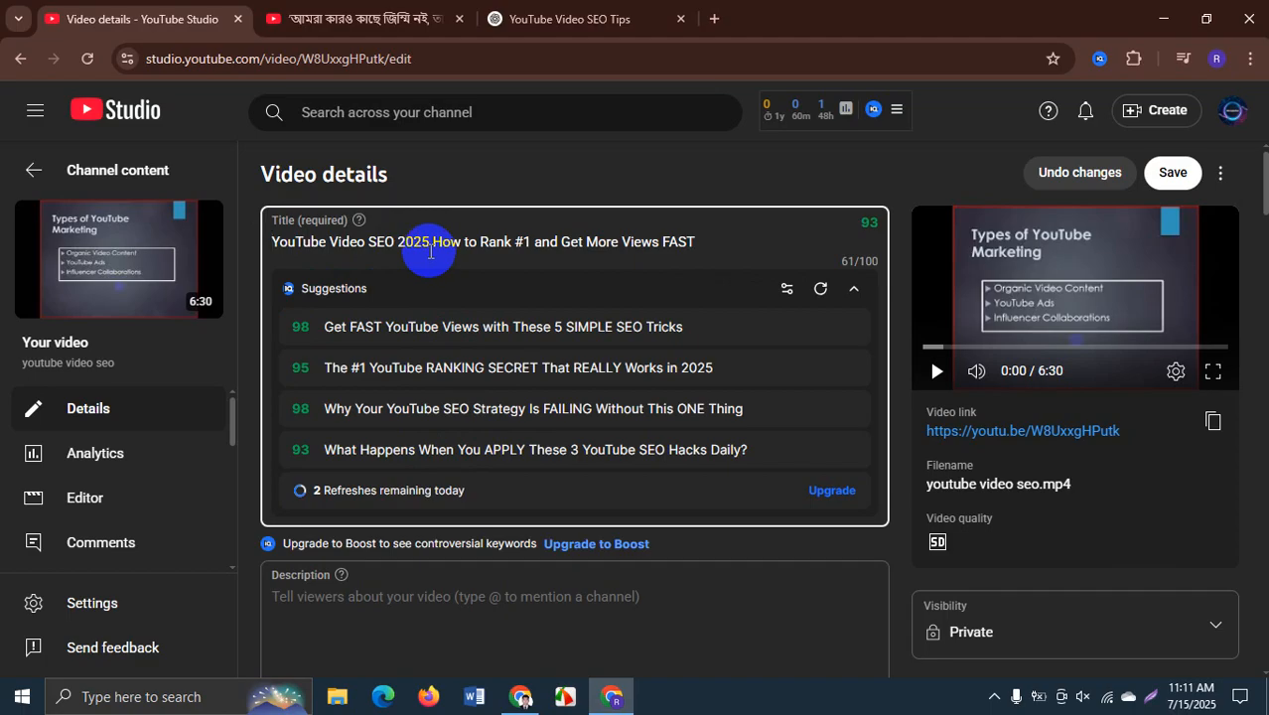
- Append "|| DM Joypurhat" to the end of the video title
left_click(730, 244)
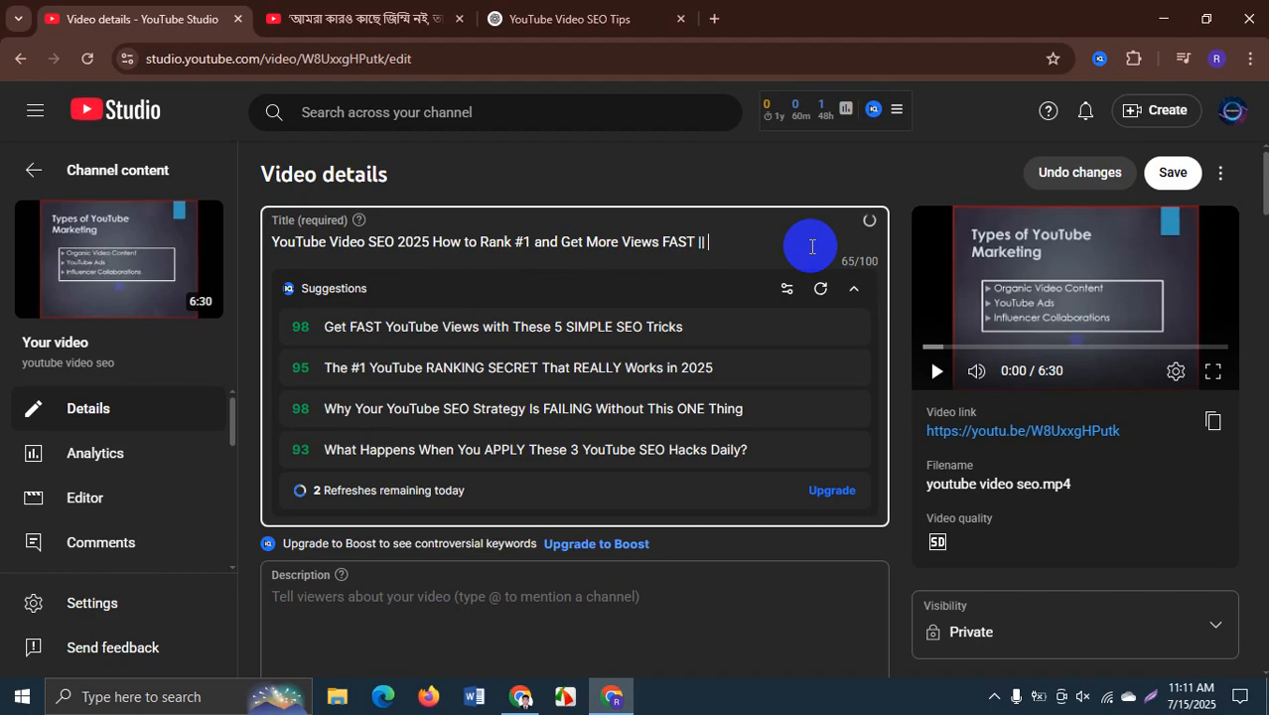
type("DM Joypurhat")
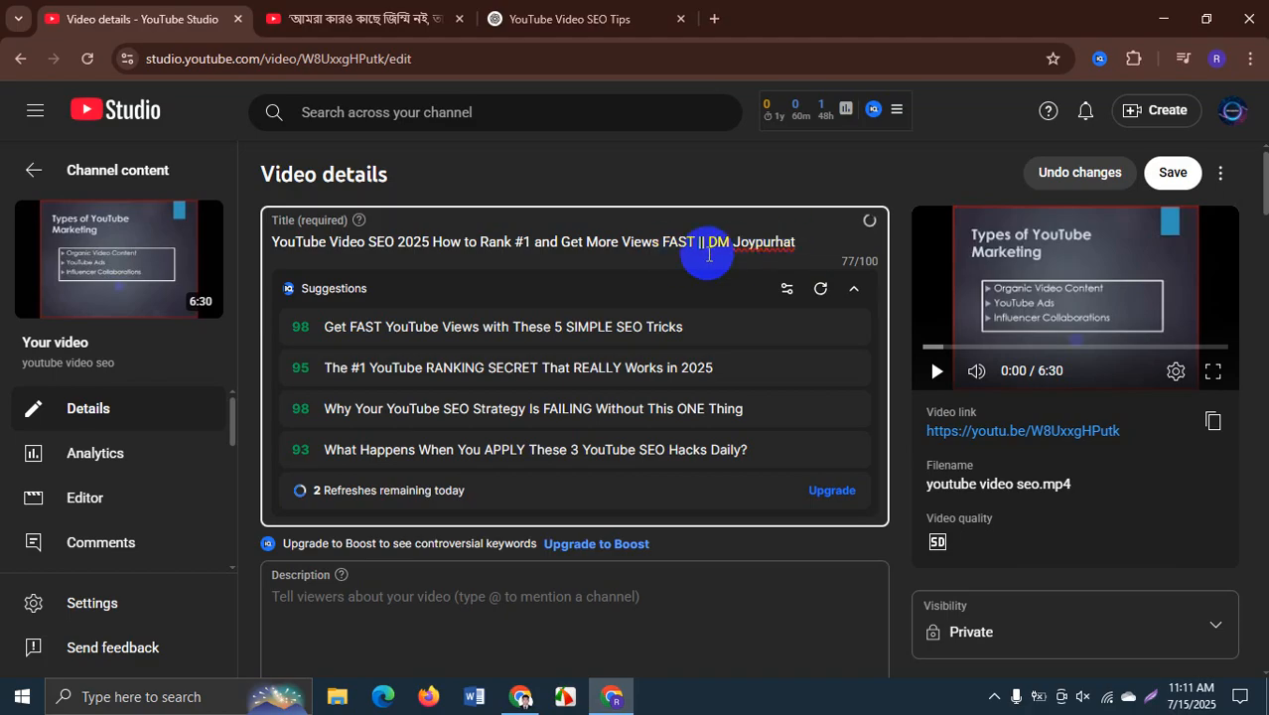
left_click_drag(709, 244, 811, 249)
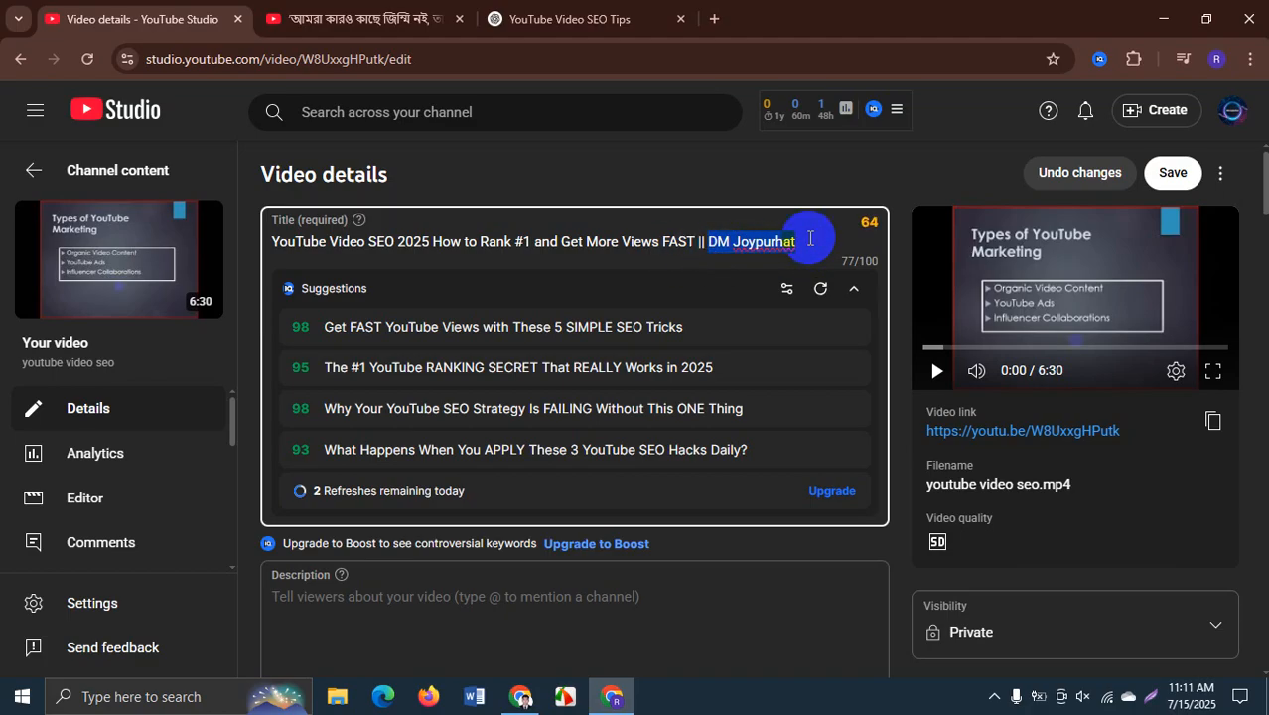
left_click(806, 244)
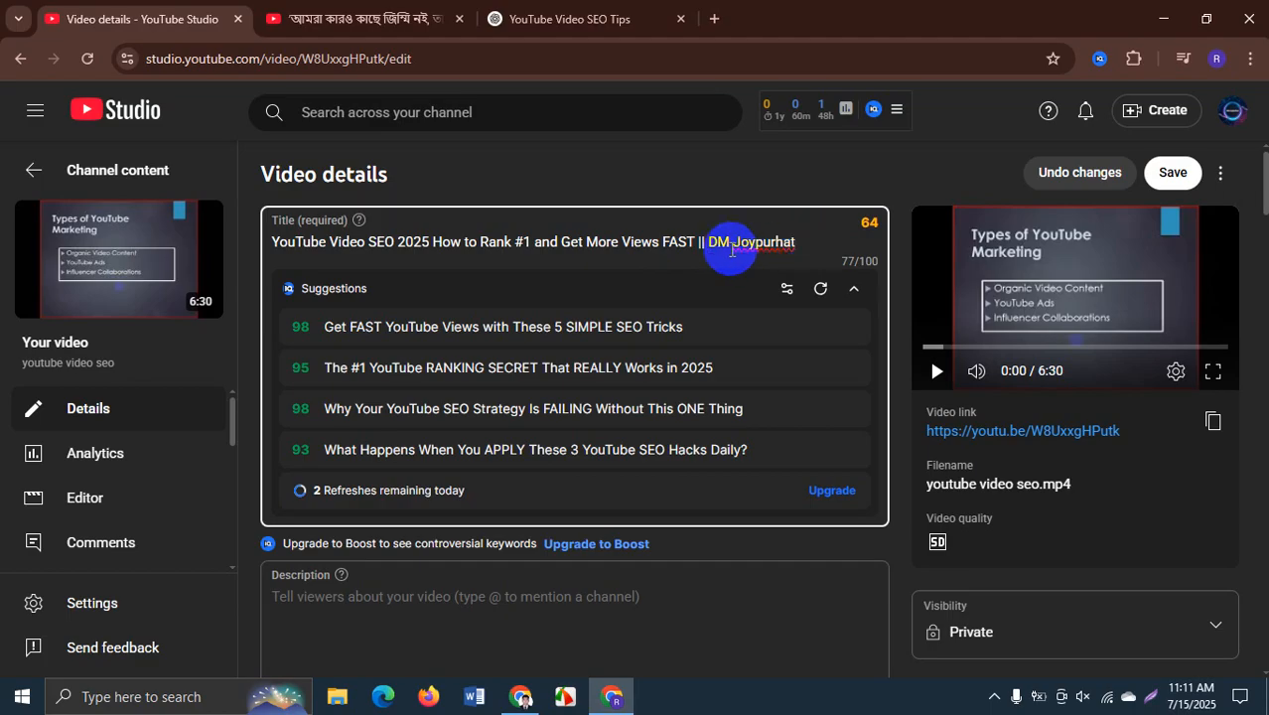
- Copy the full video title into the empty description as its first line, followed by a blank line
left_click_drag(808, 245, 261, 230)
key("ctrl+c")
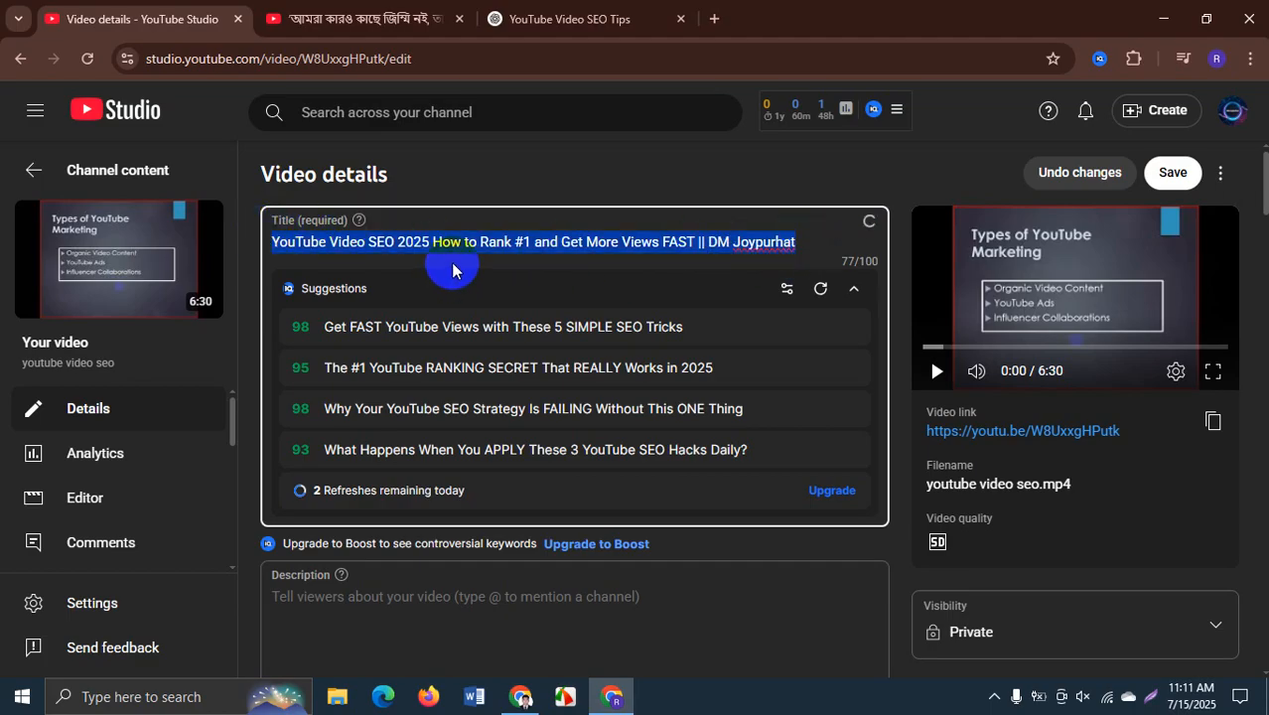
scroll(457, 258, "down", 2)
left_click(335, 412)
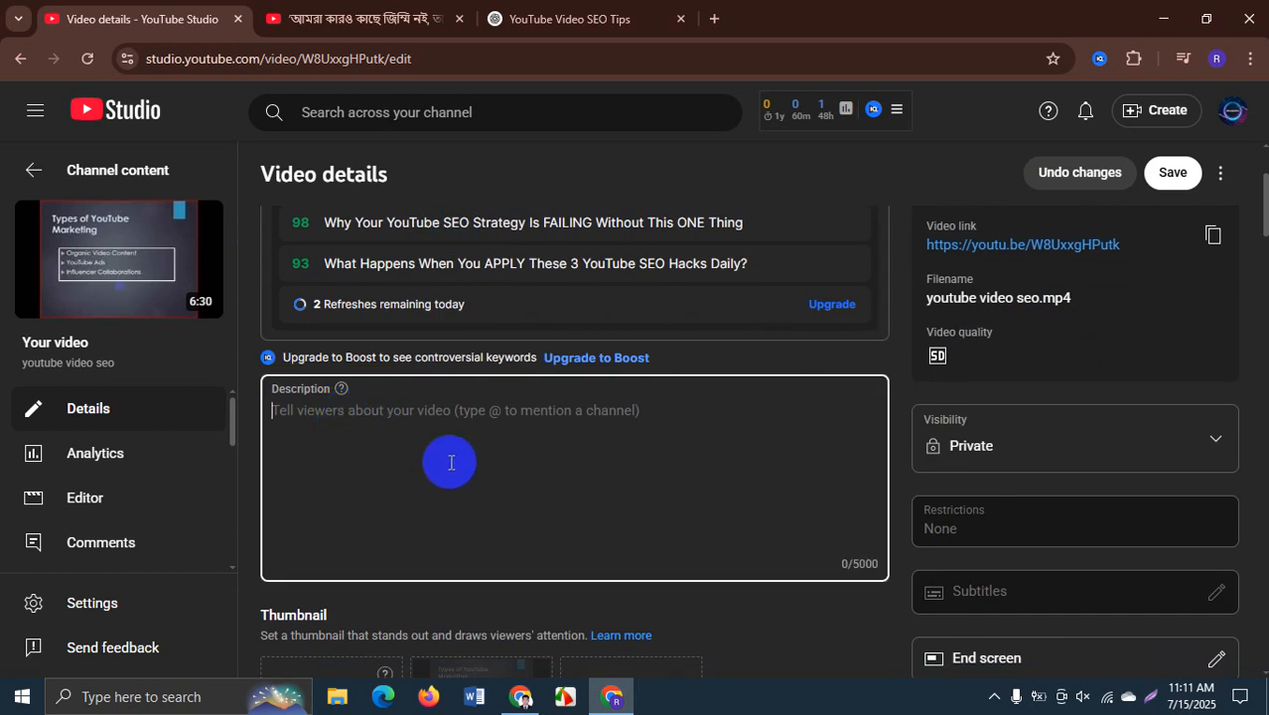
key("ctrl+v")
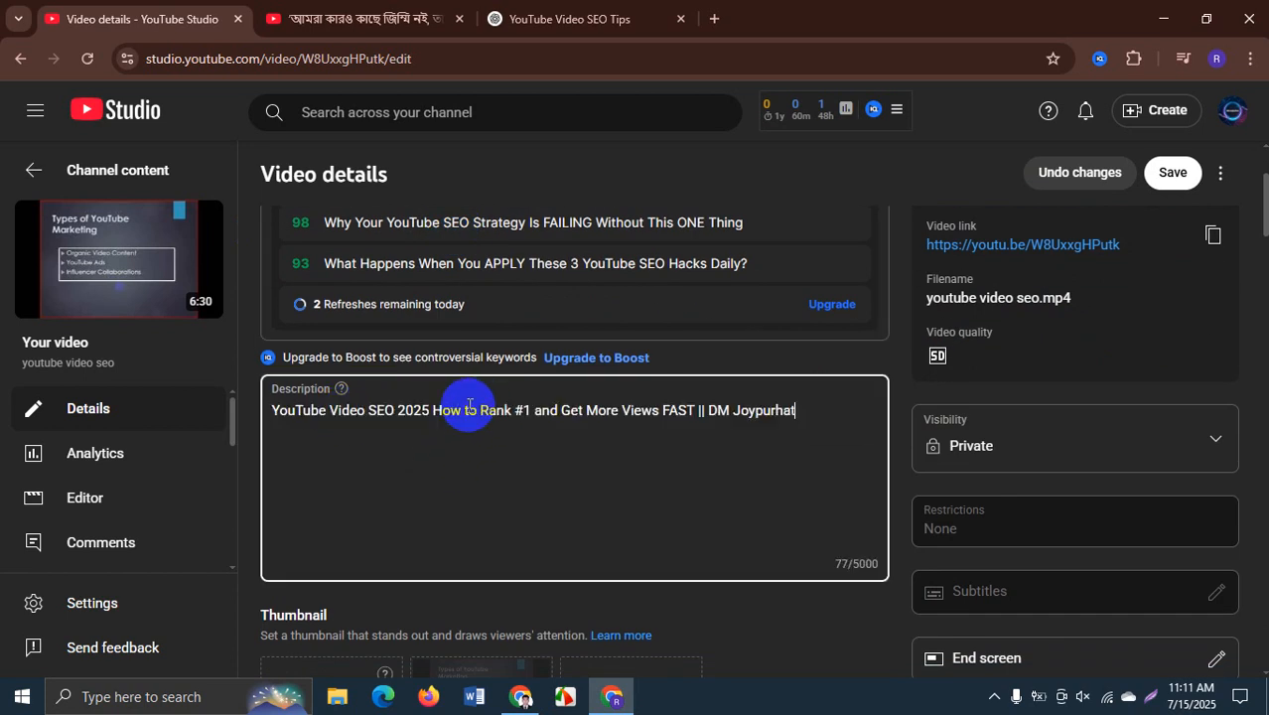
key("Return")
key("Return")
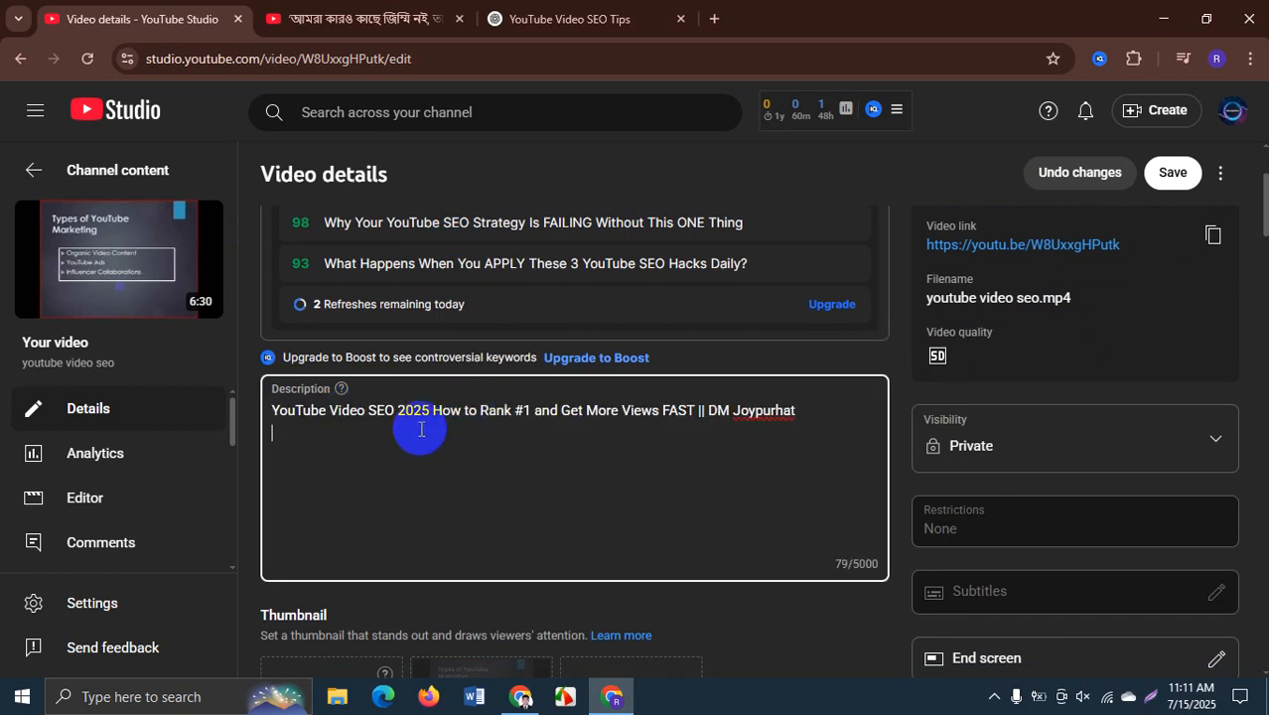
- Switch to ChatGPT and paste the copied video title into a new prompt, followed by a line break
left_click(552, 20)
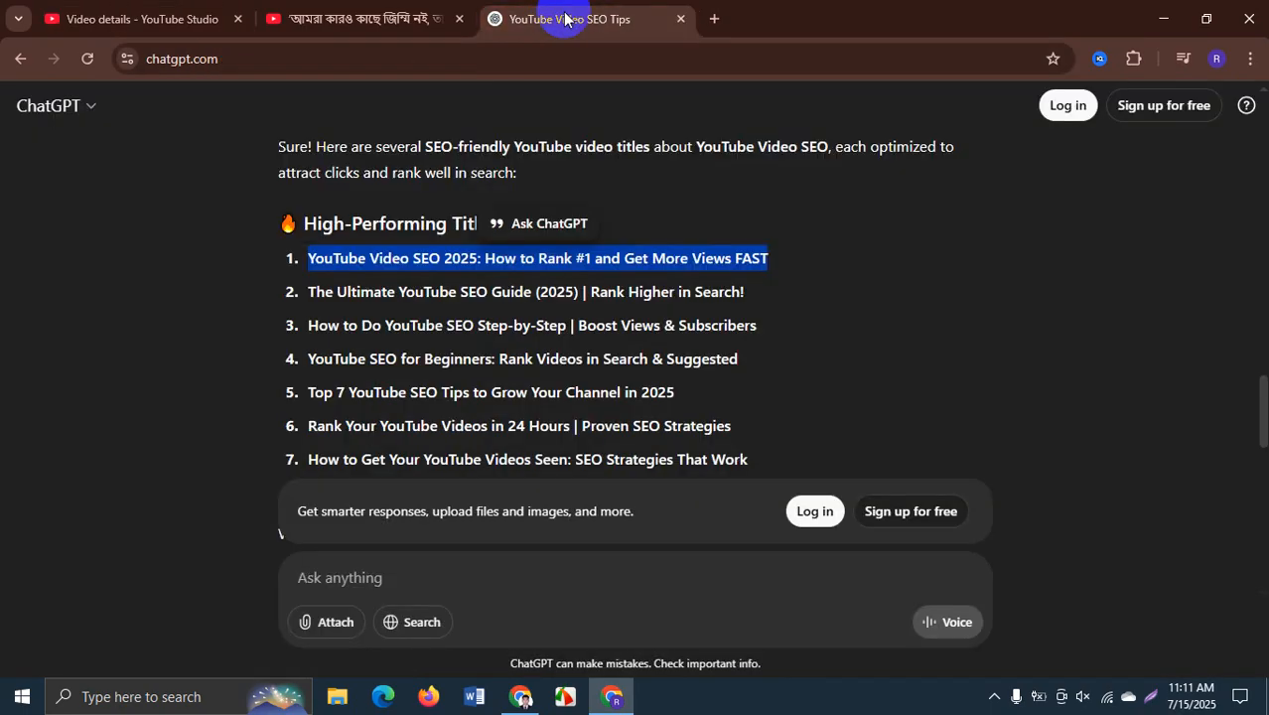
scroll(486, 318, "down", 3)
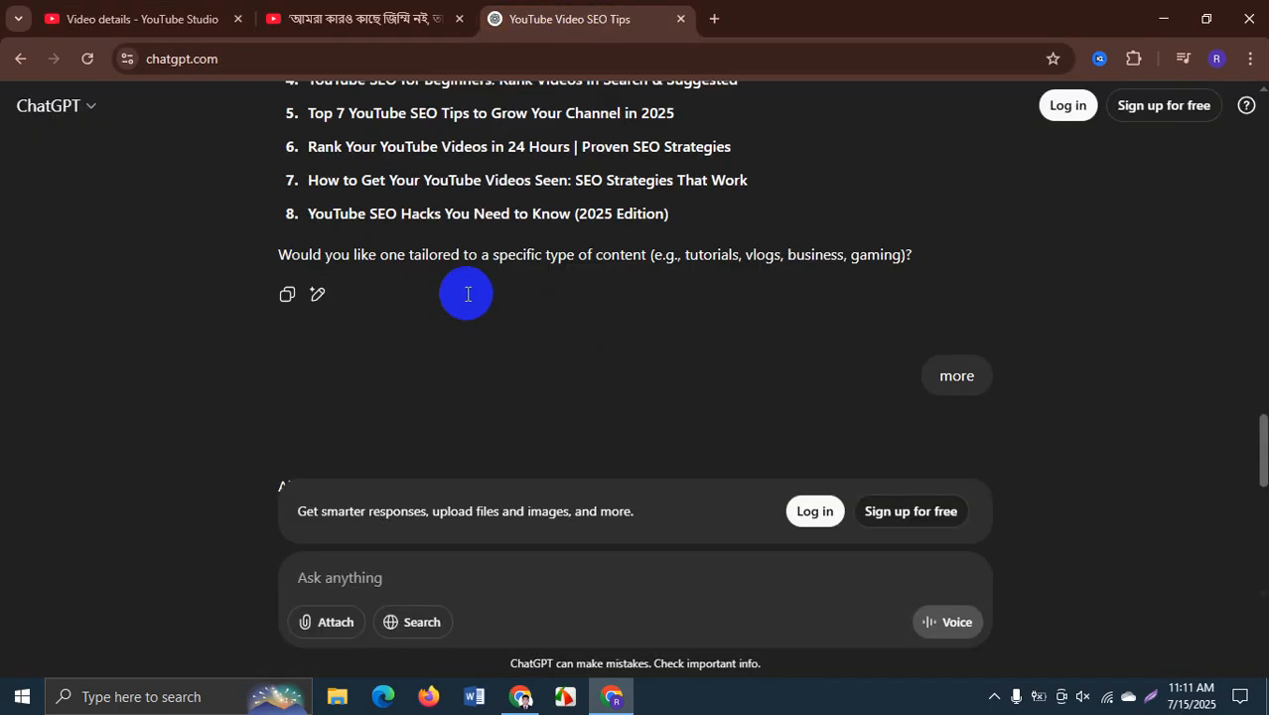
left_click(369, 576)
scroll(429, 457, "down", 8)
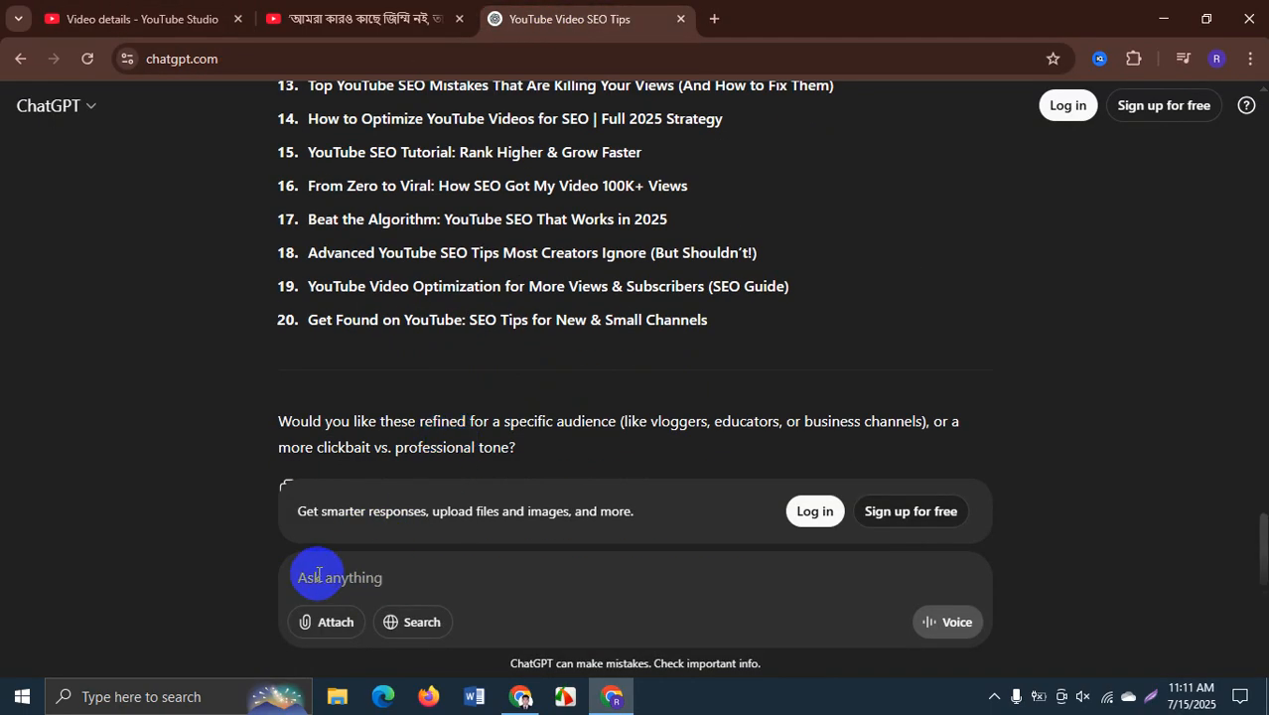
key("ctrl+v")
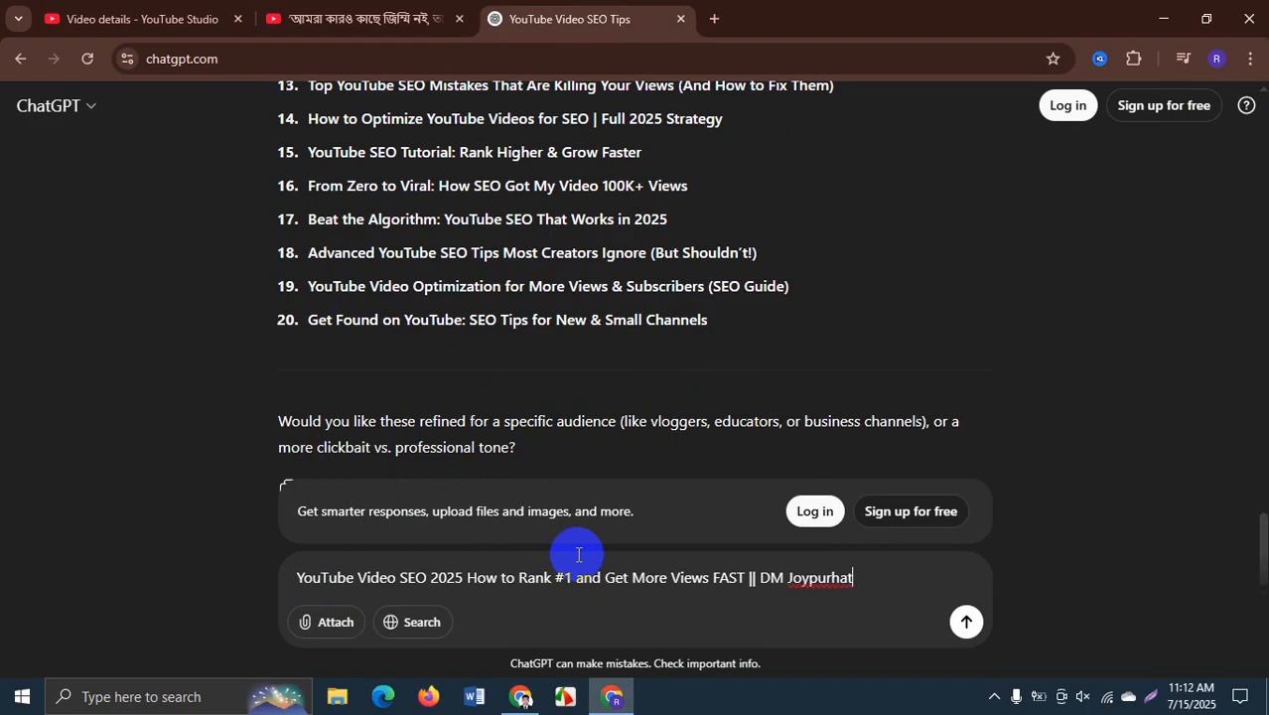
key("shift+Return")
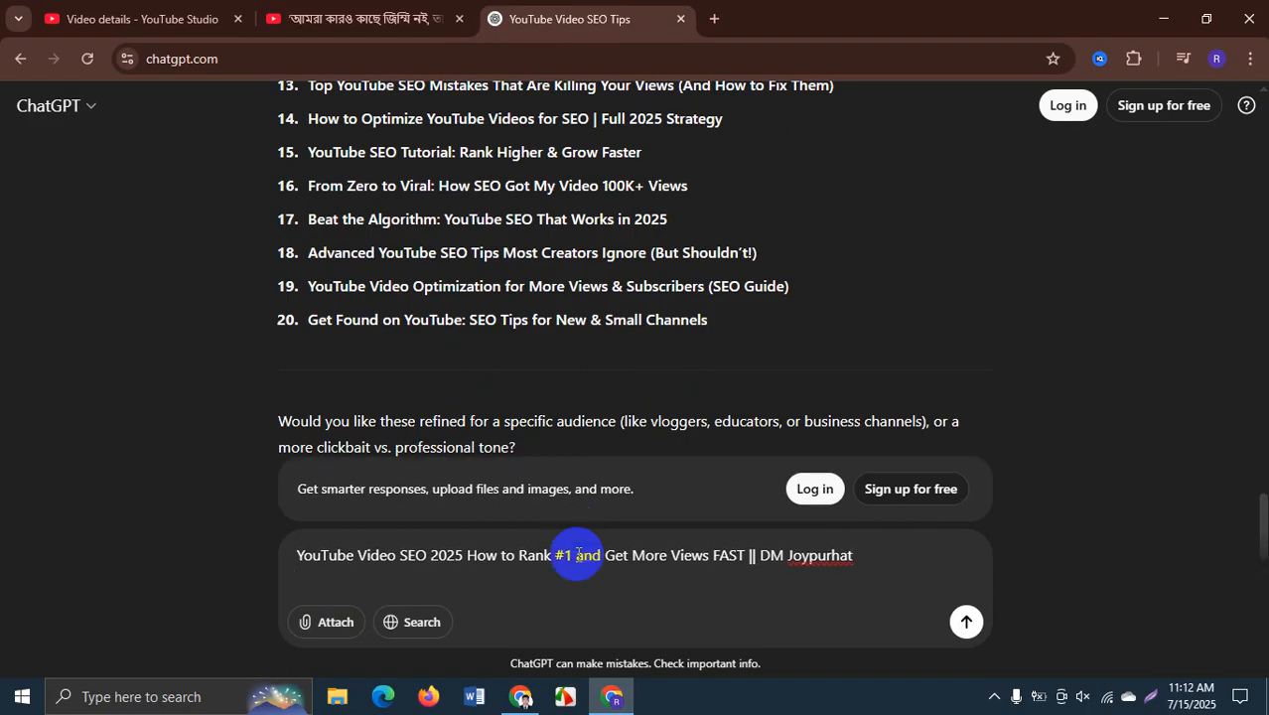
- Add "use this title and generate youtube seo friendly description with tags and hashtags" below the title and submit the prompt
type("use this title and genera")
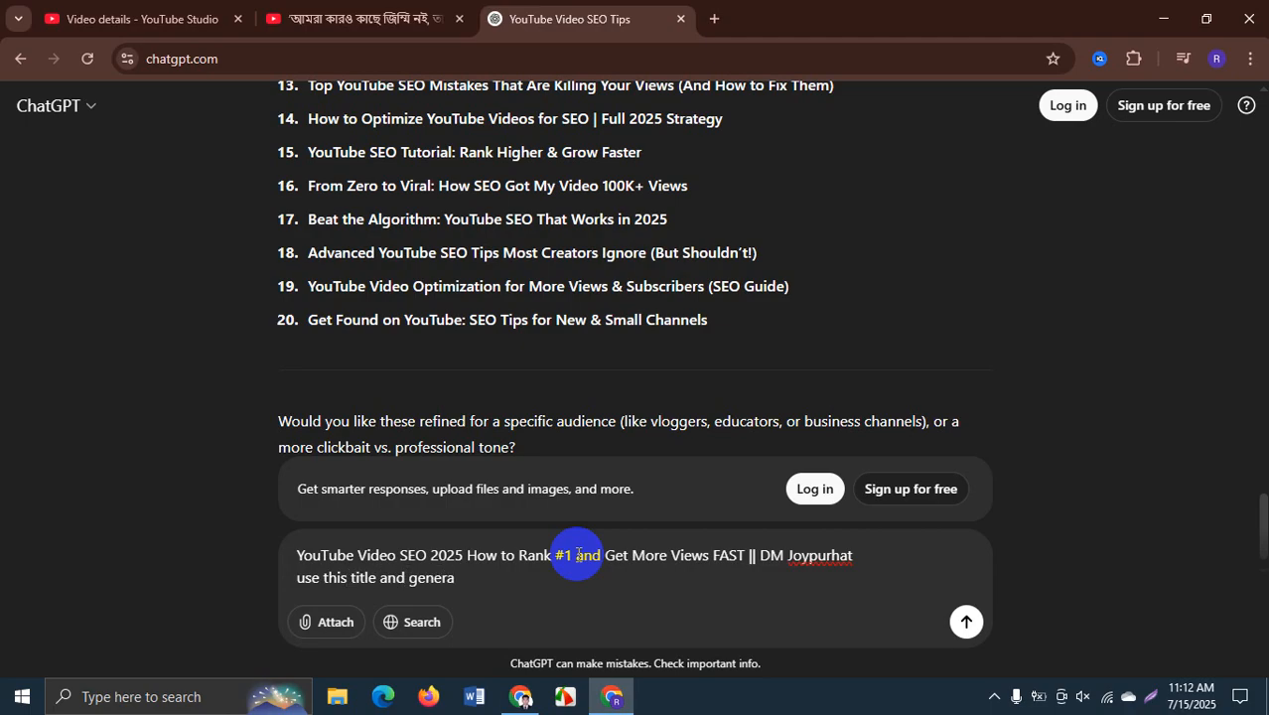
type("te youtube se")
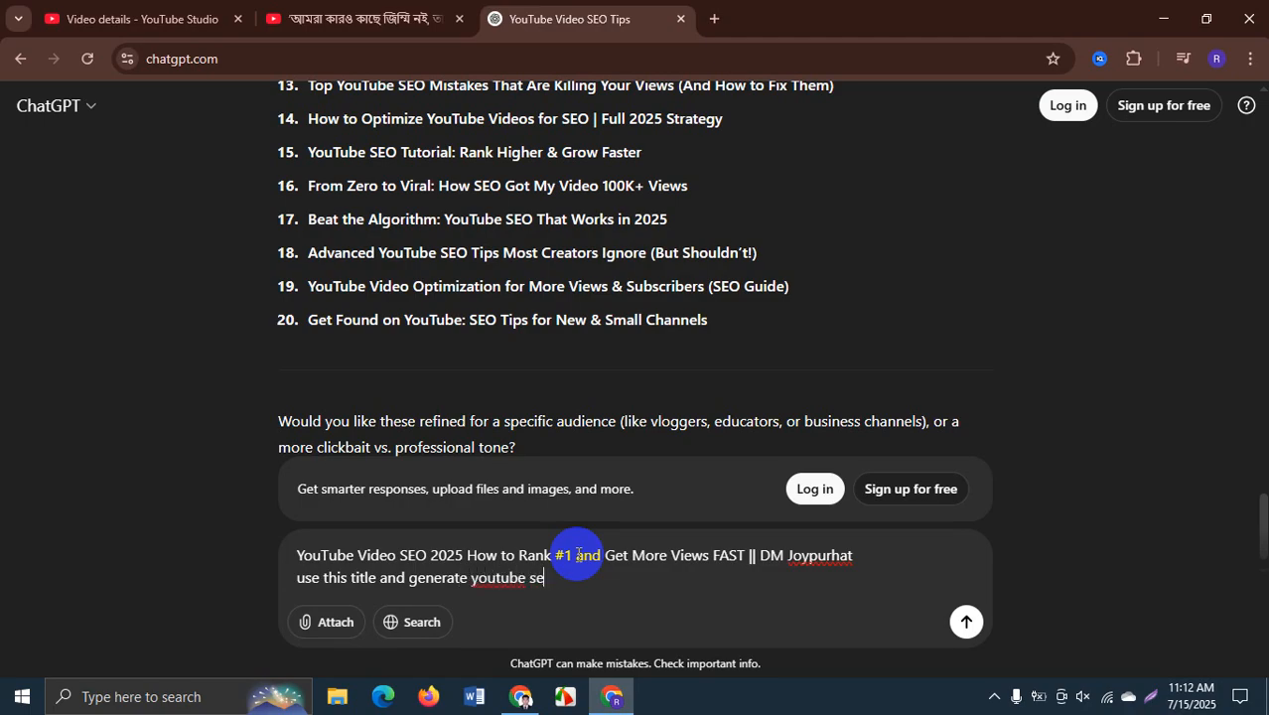
type("o friendly desc")
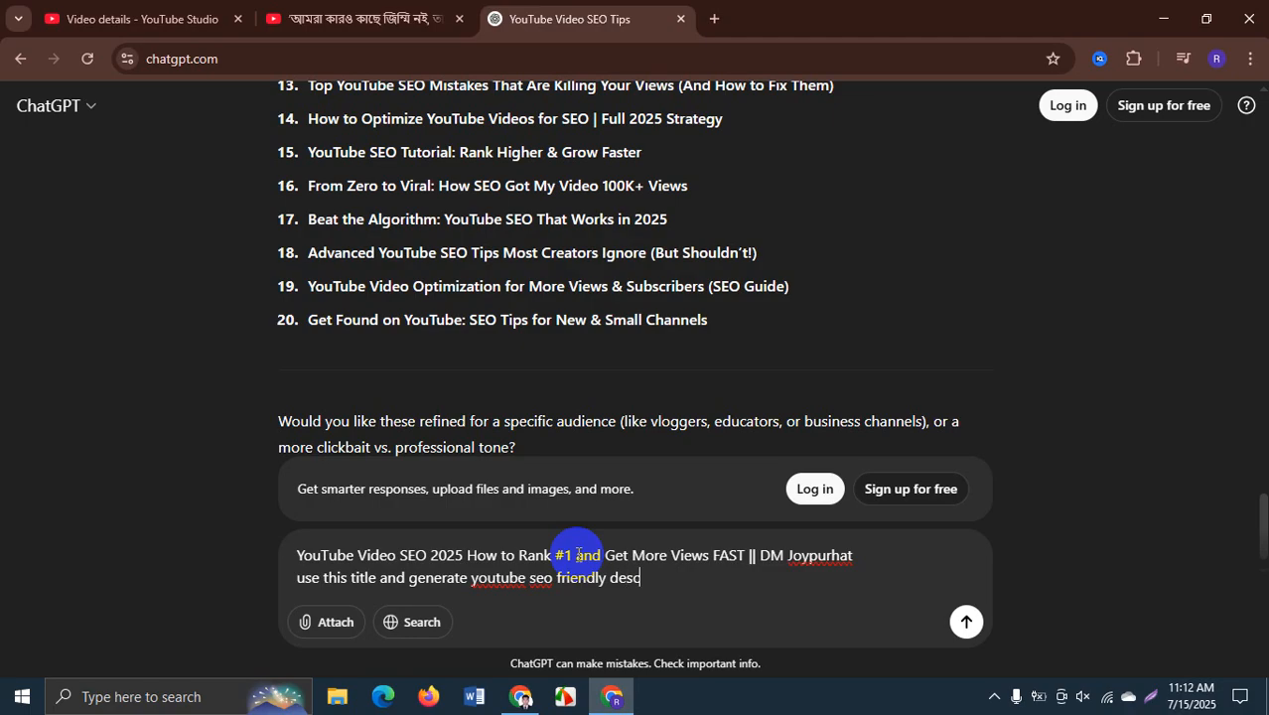
type("rip")
key("BackSpace")
type("iption about")
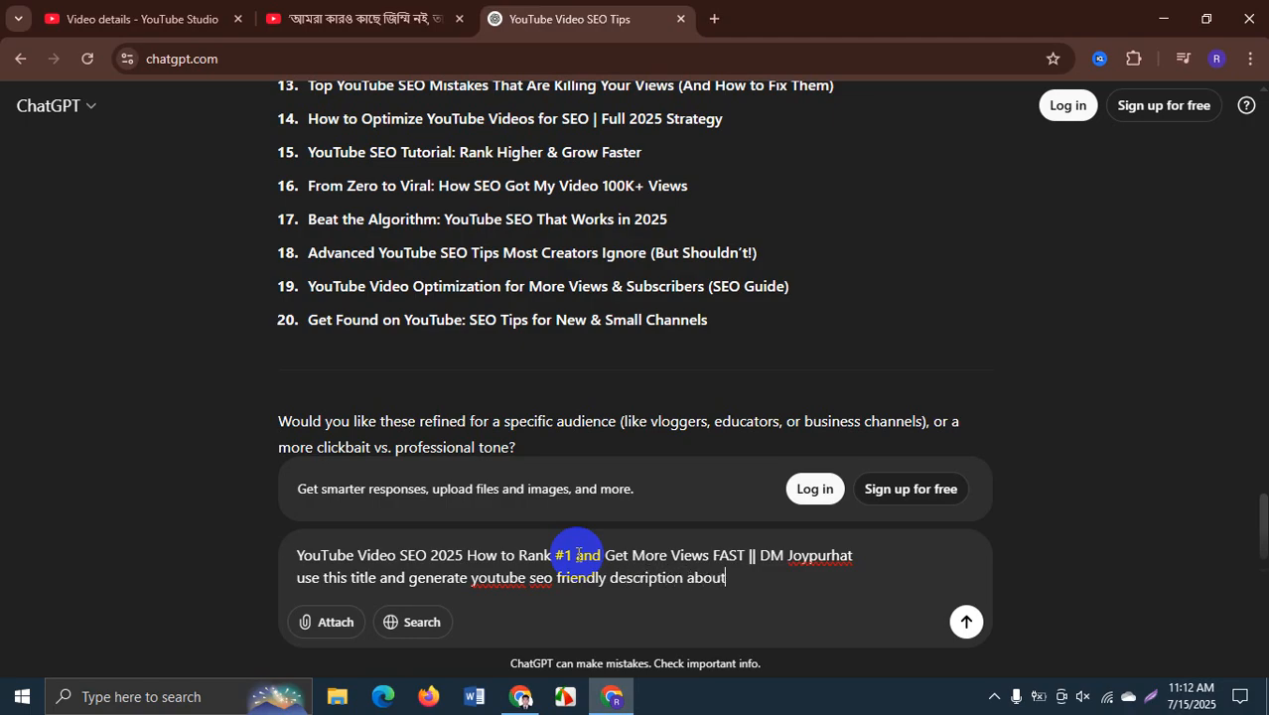
key("BackSpace")
key("BackSpace")
type("with tahs")
key("BackSpace")
key("BackSpace")
type("gs and h")
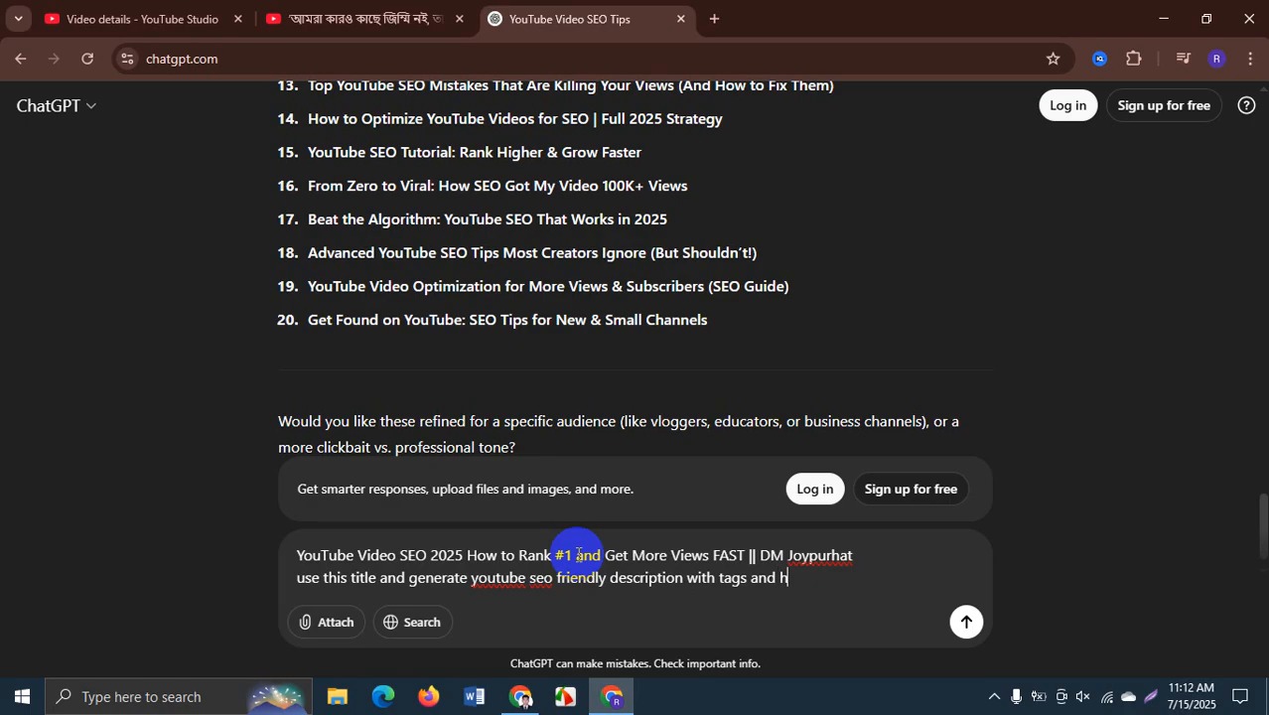
type("ashtags")
key("Return")
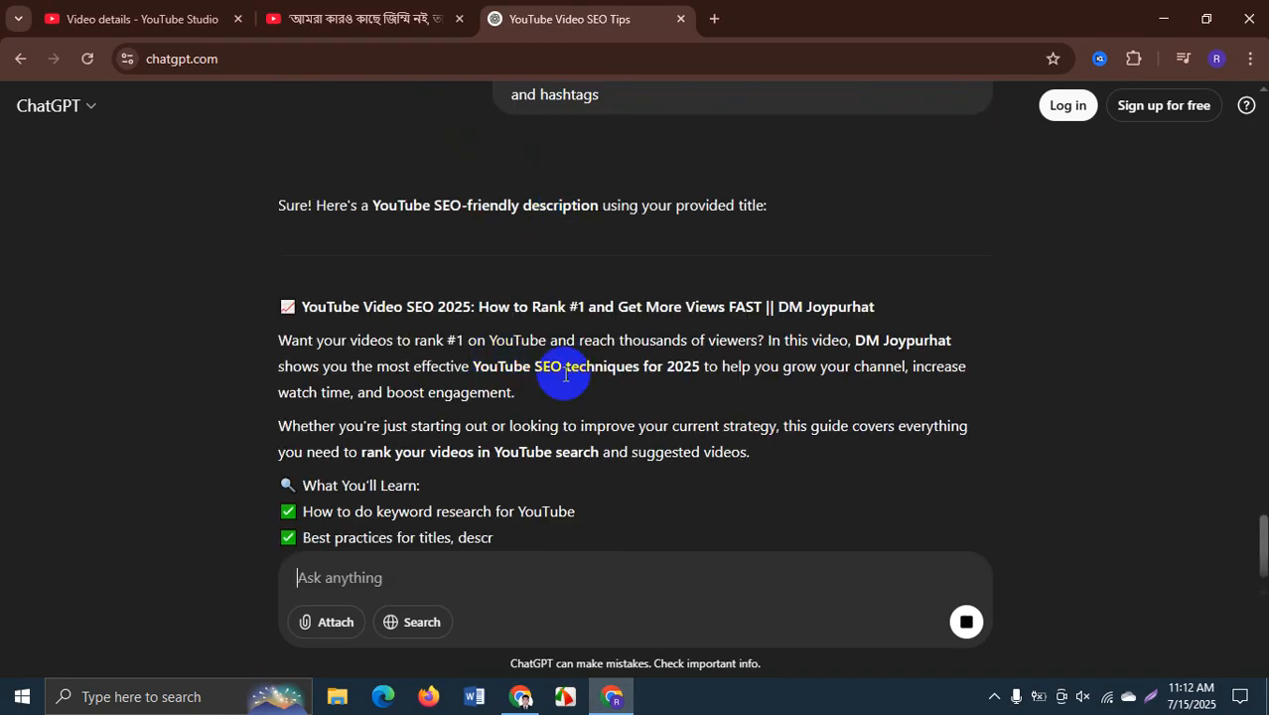
- Review ChatGPT's generated description, including its chapters, recommended tools, contact links, tags and hashtags
scroll(565, 373, "down", 2)
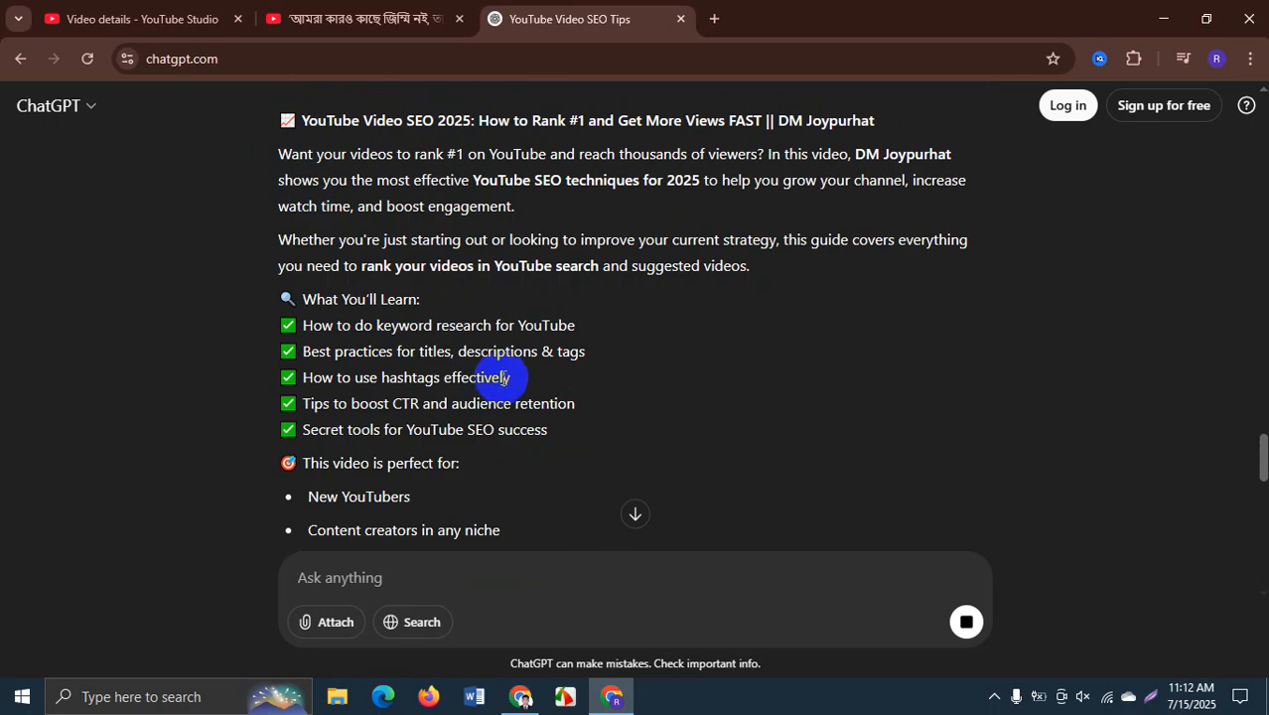
scroll(490, 338, "down", 2)
scroll(494, 327, "down", 6)
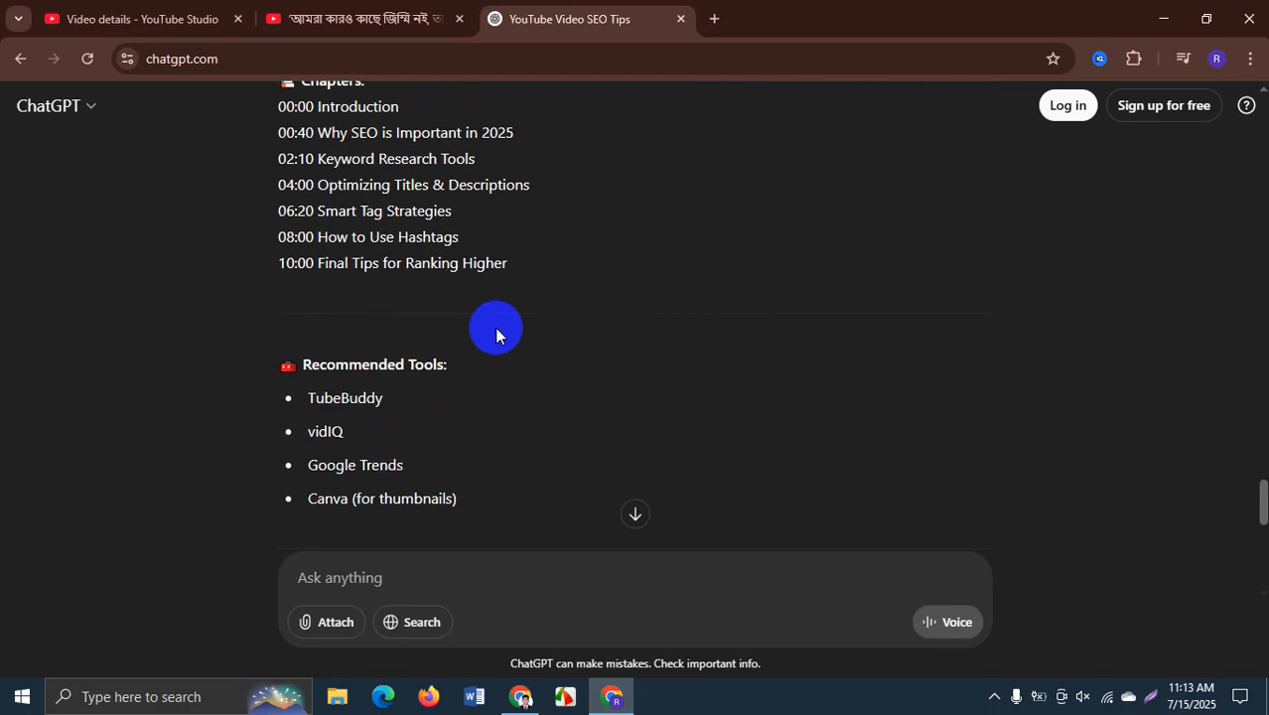
scroll(445, 318, "down", 3)
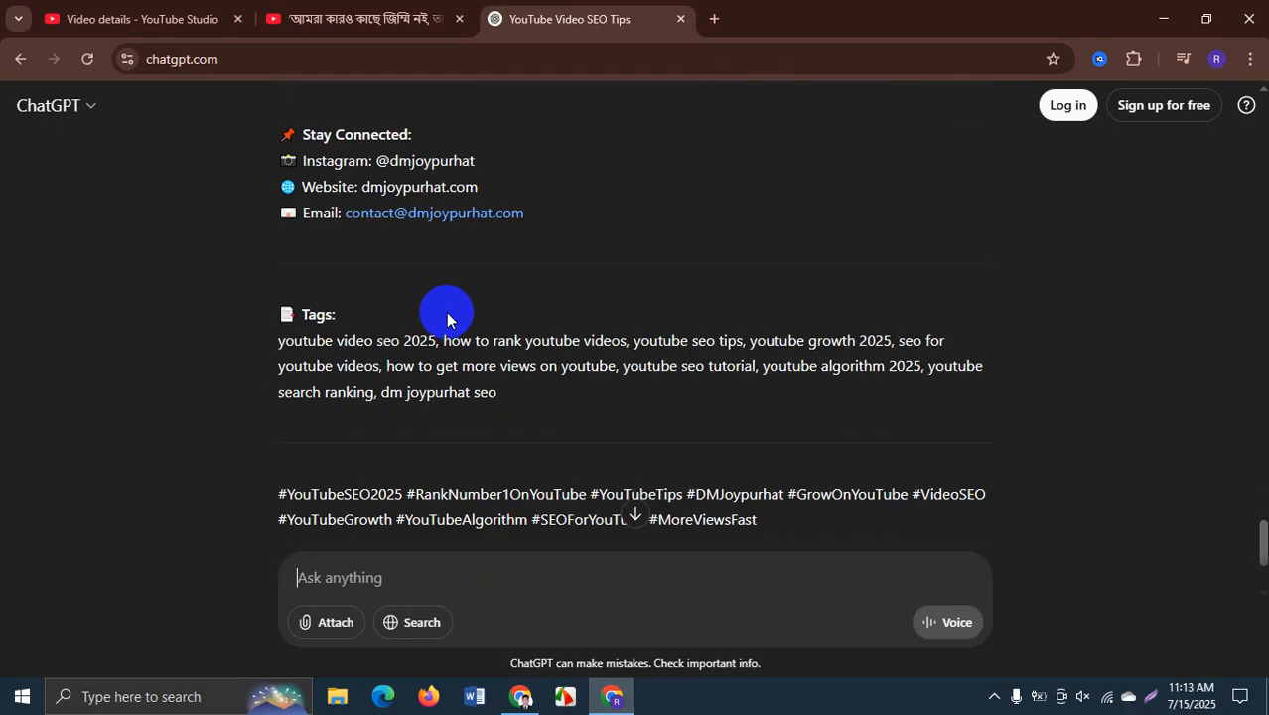
scroll(450, 318, "down", 2)
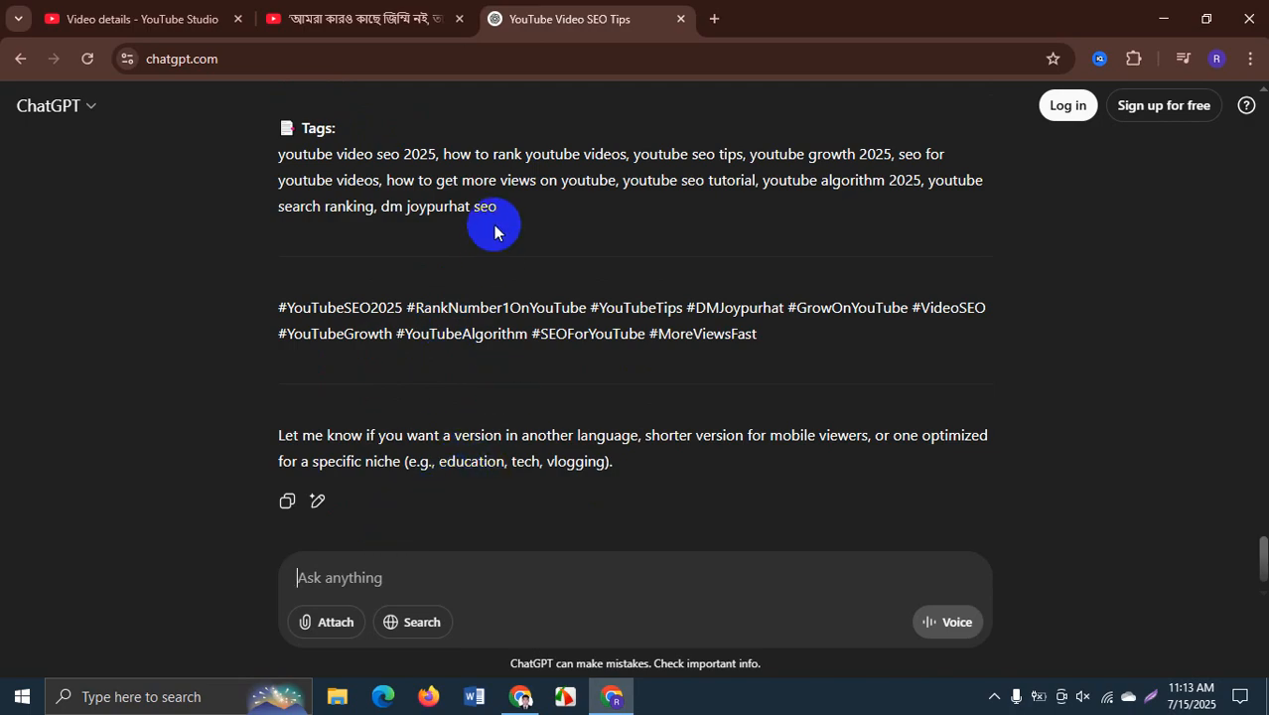
scroll(453, 406, "down", 1)
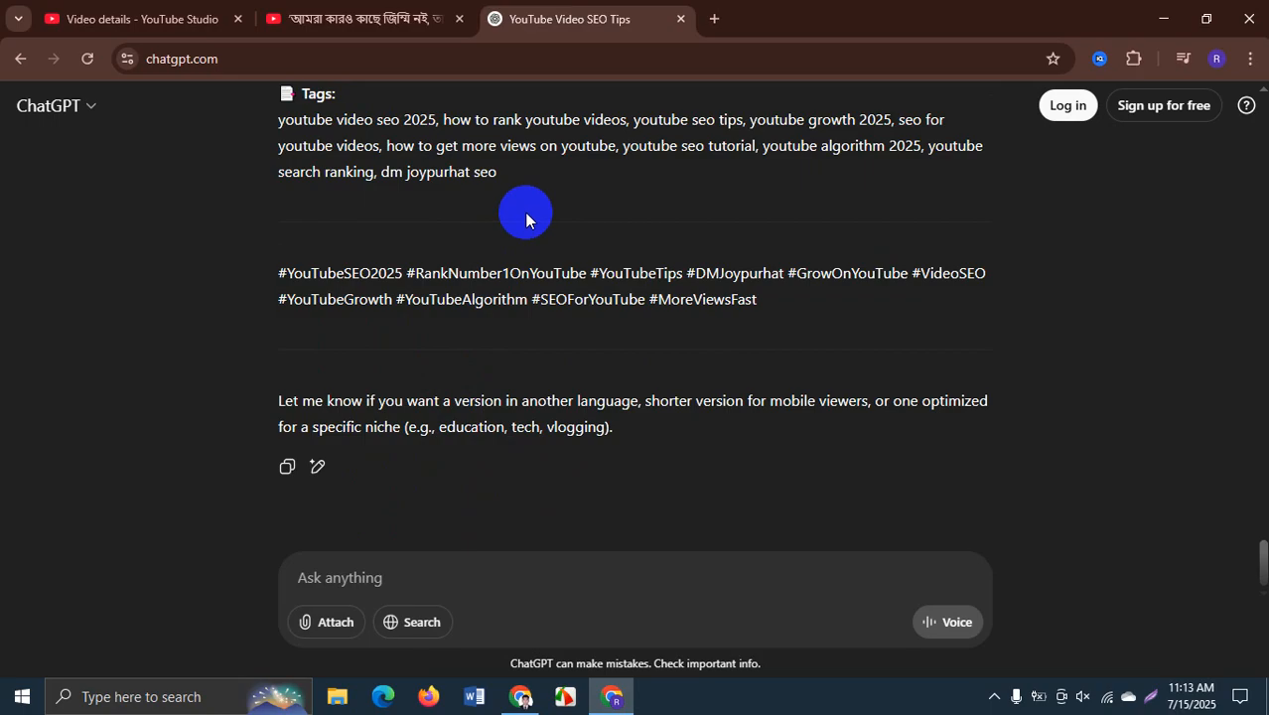
scroll(526, 217, "up", 6)
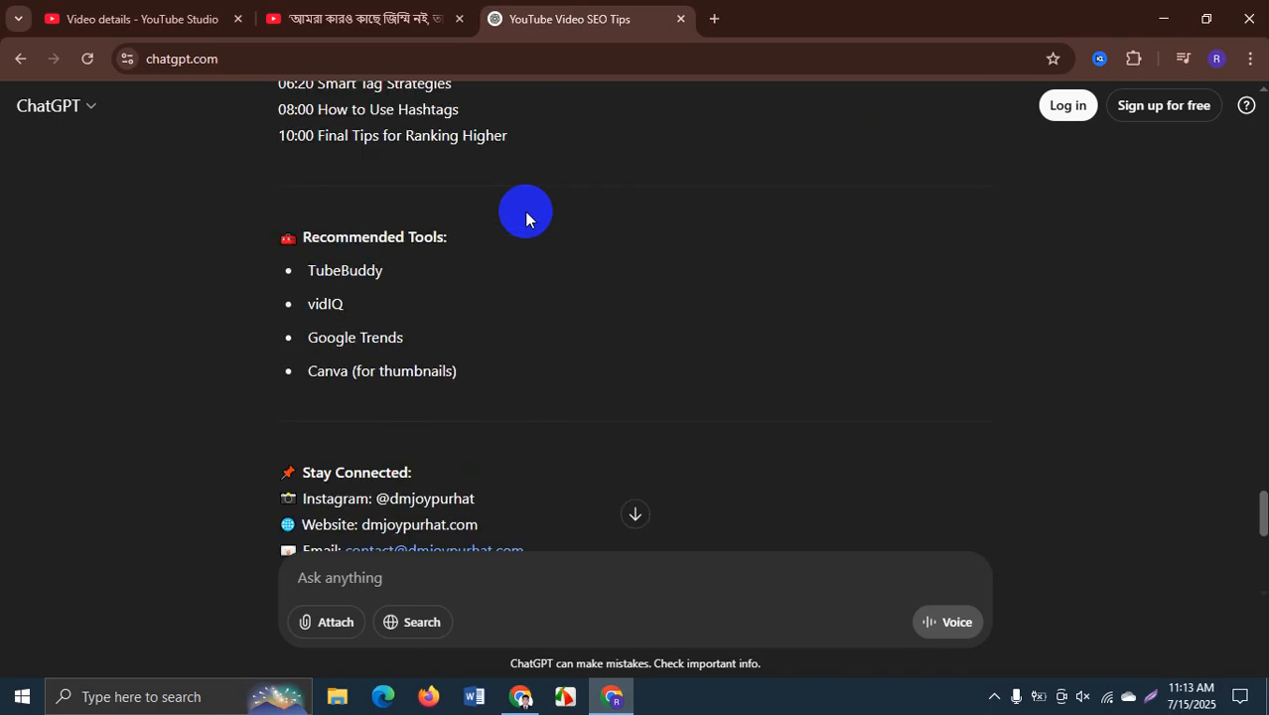
scroll(524, 210, "up", 9)
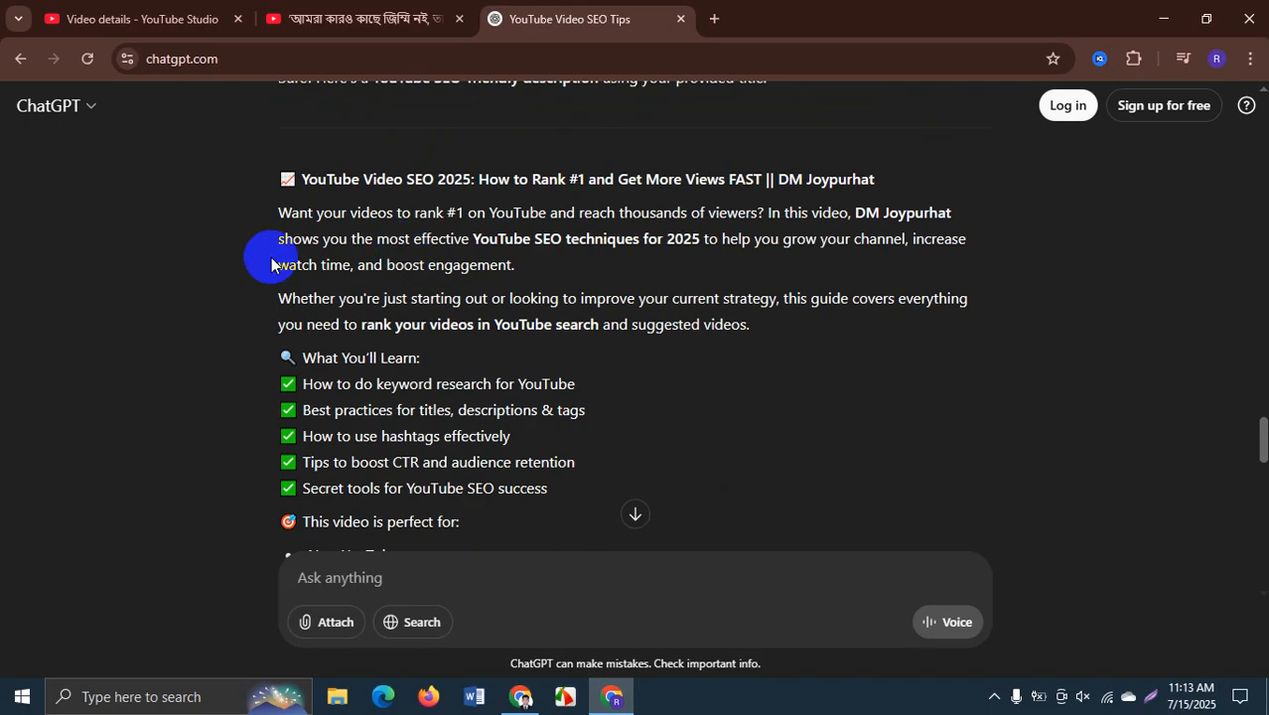
- Copy ChatGPT's description from its title line through the hashtags and paste it below the title line in the YouTube Studio video description
scroll(283, 193, "up", 1)
left_click_drag(278, 274, 807, 317)
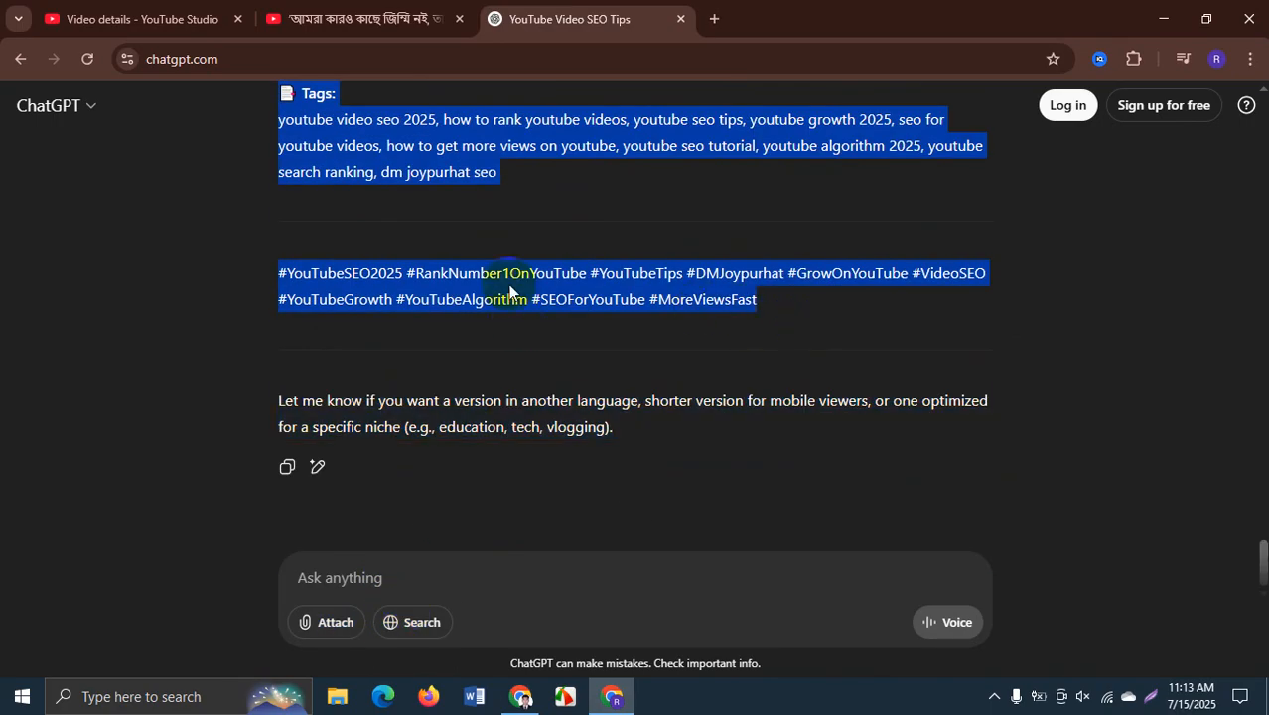
left_click(159, 18)
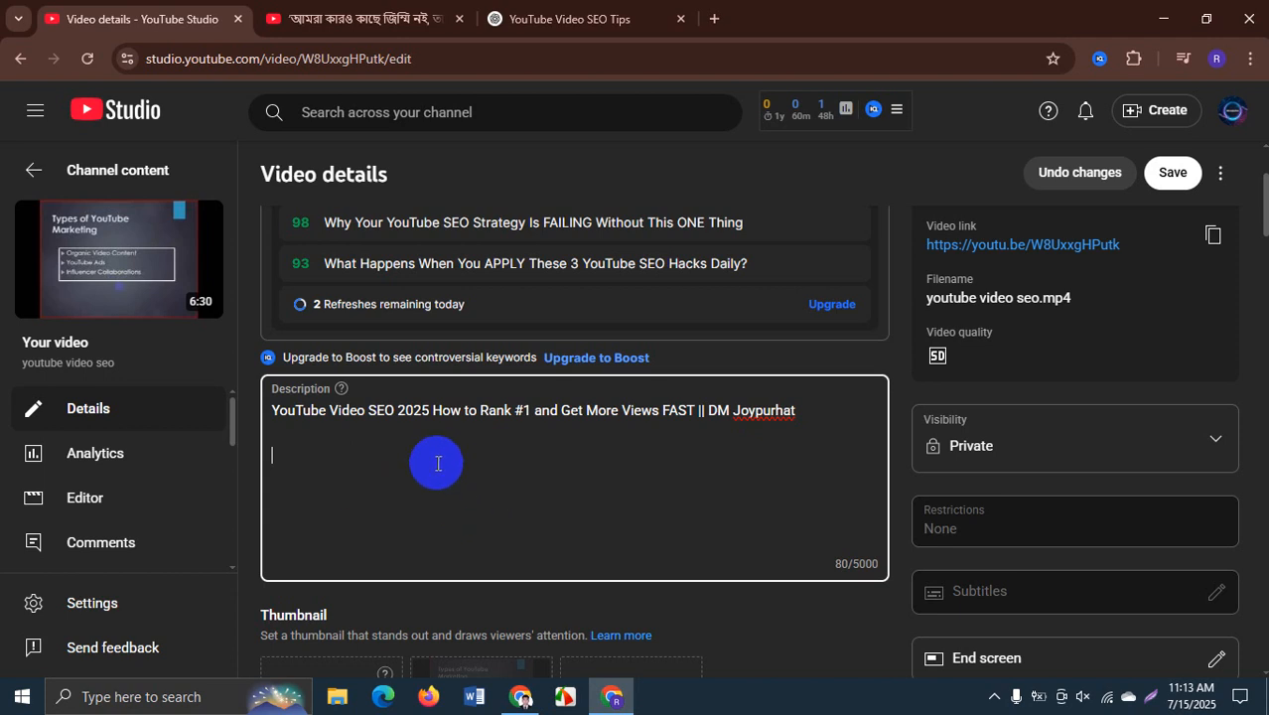
left_click(339, 462)
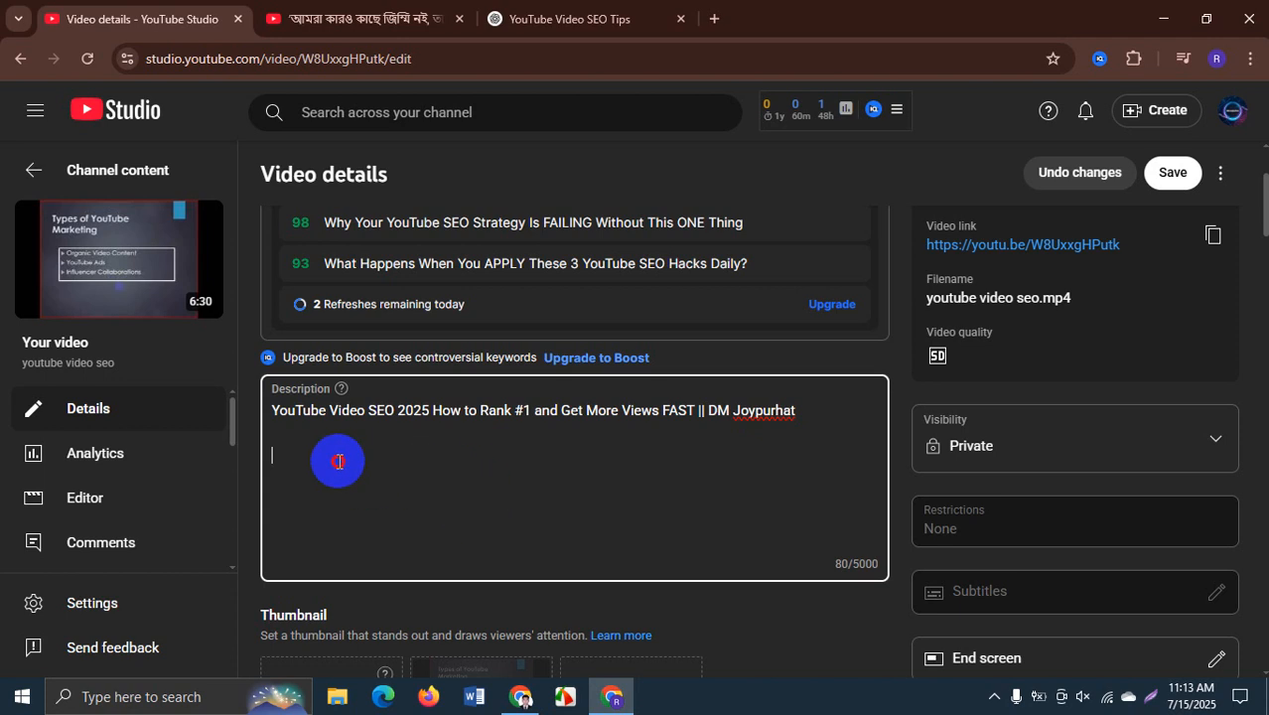
key("ctrl+v")
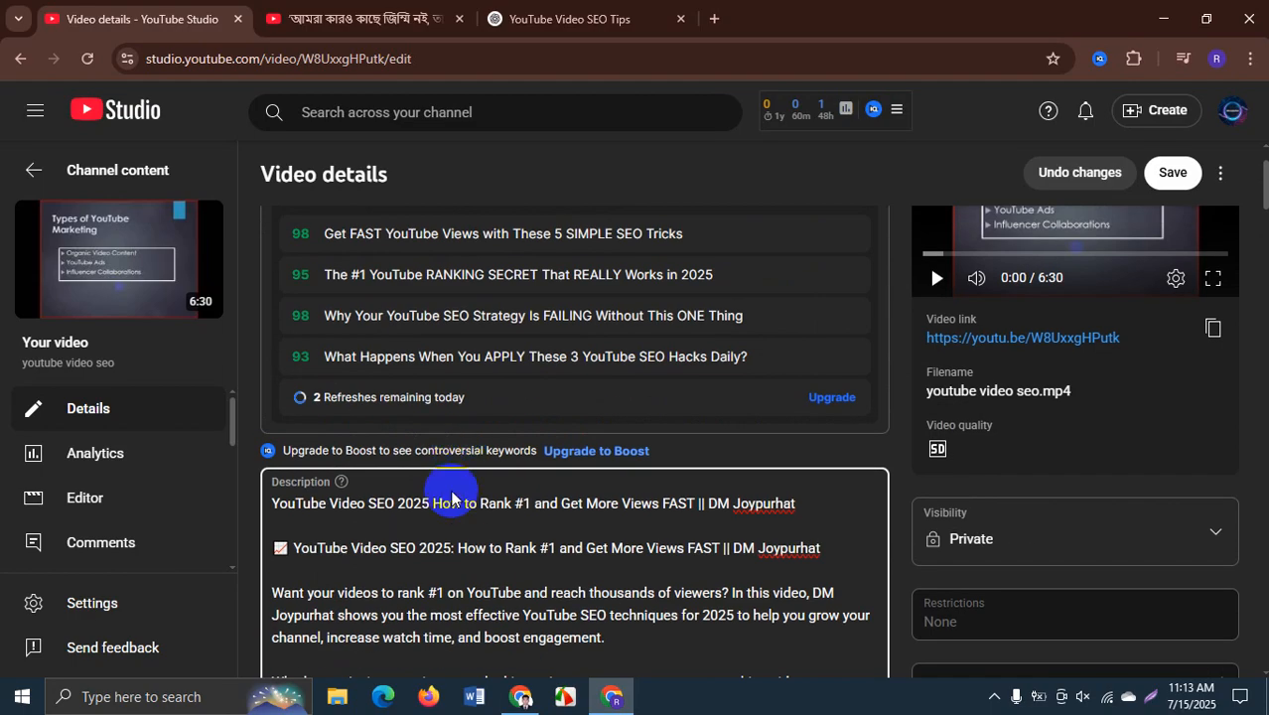
- Delete the repeated title line with the chart emoji from the video description, along with its line break
scroll(452, 497, "down", 3)
left_click(390, 263)
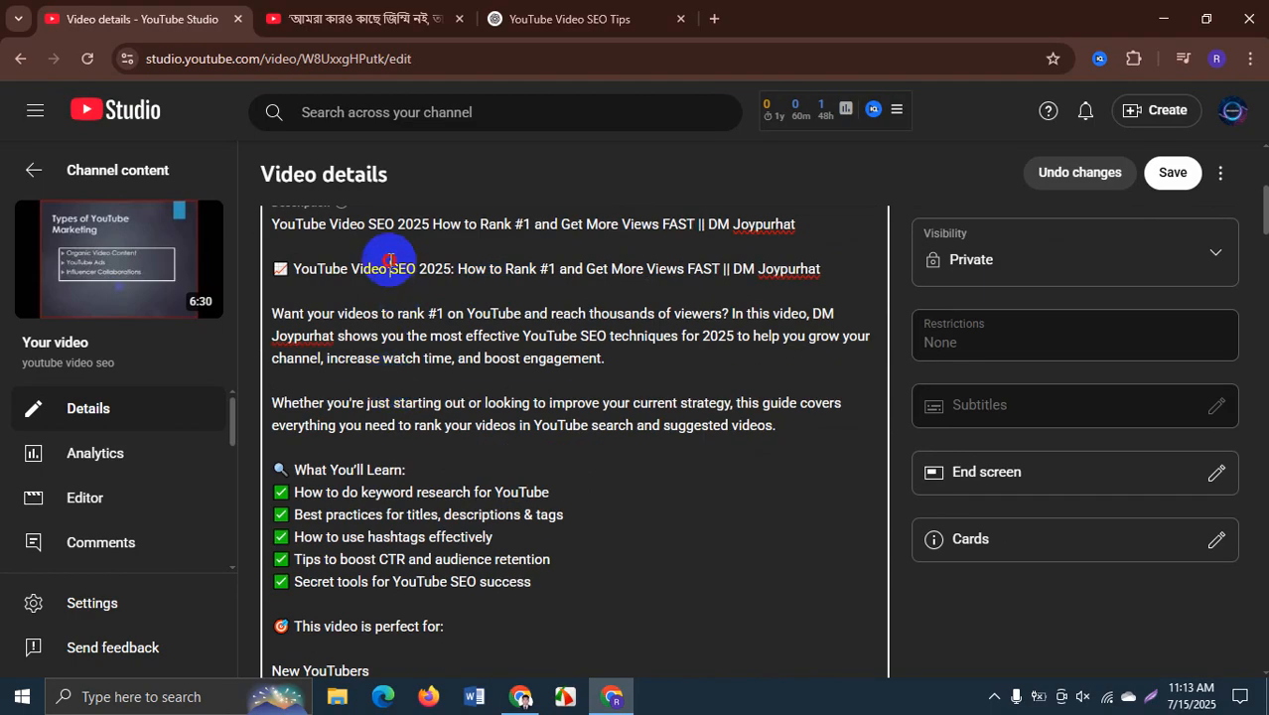
left_click(816, 272)
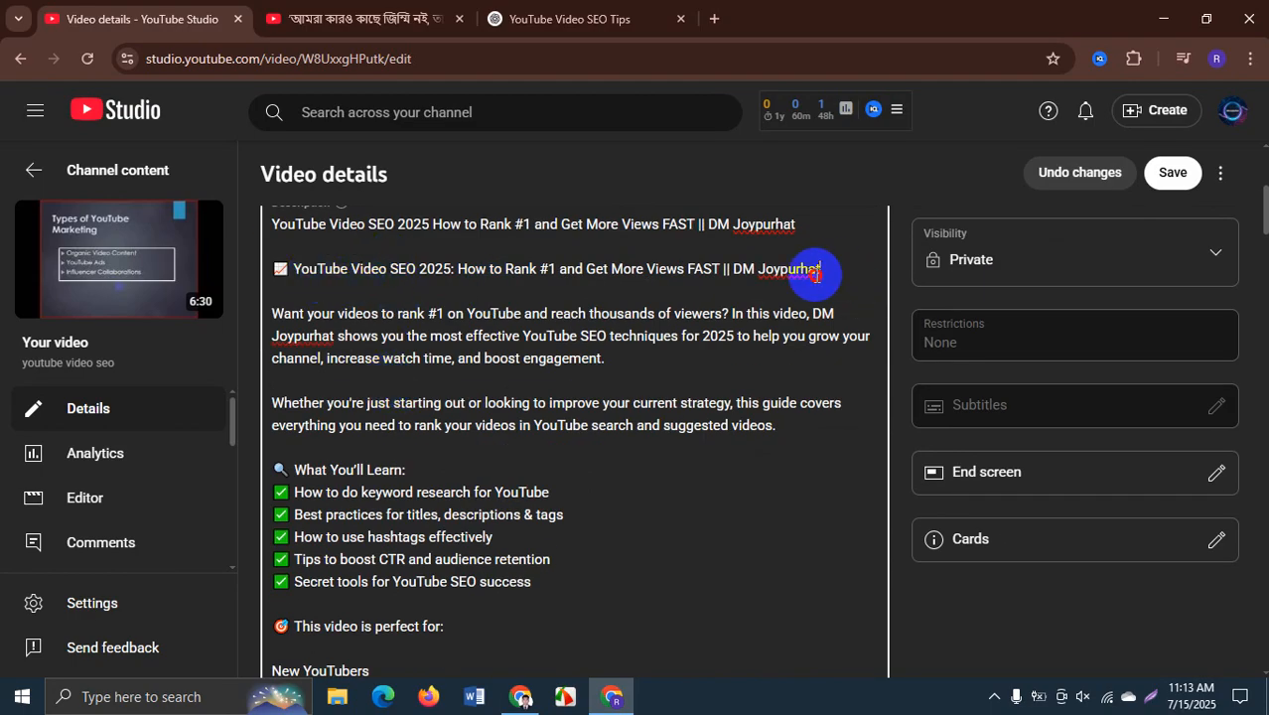
left_click_drag(817, 272, 843, 277)
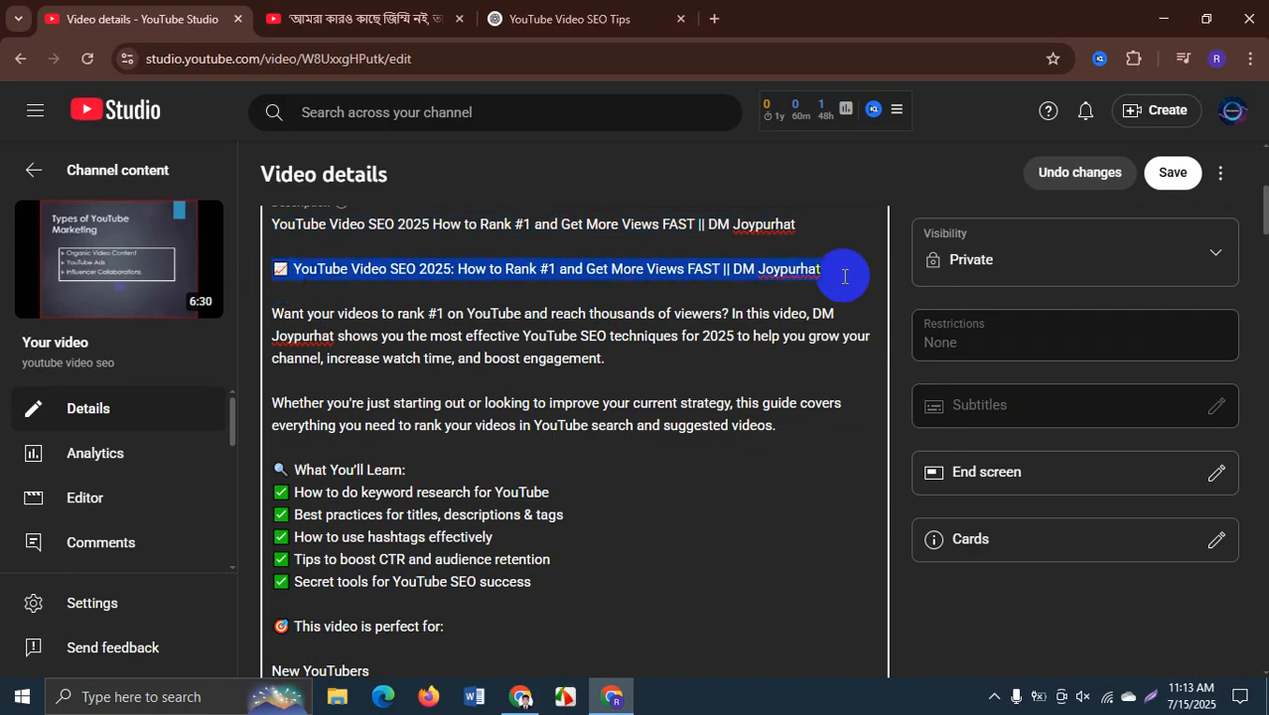
key("Delete")
key("Delete")
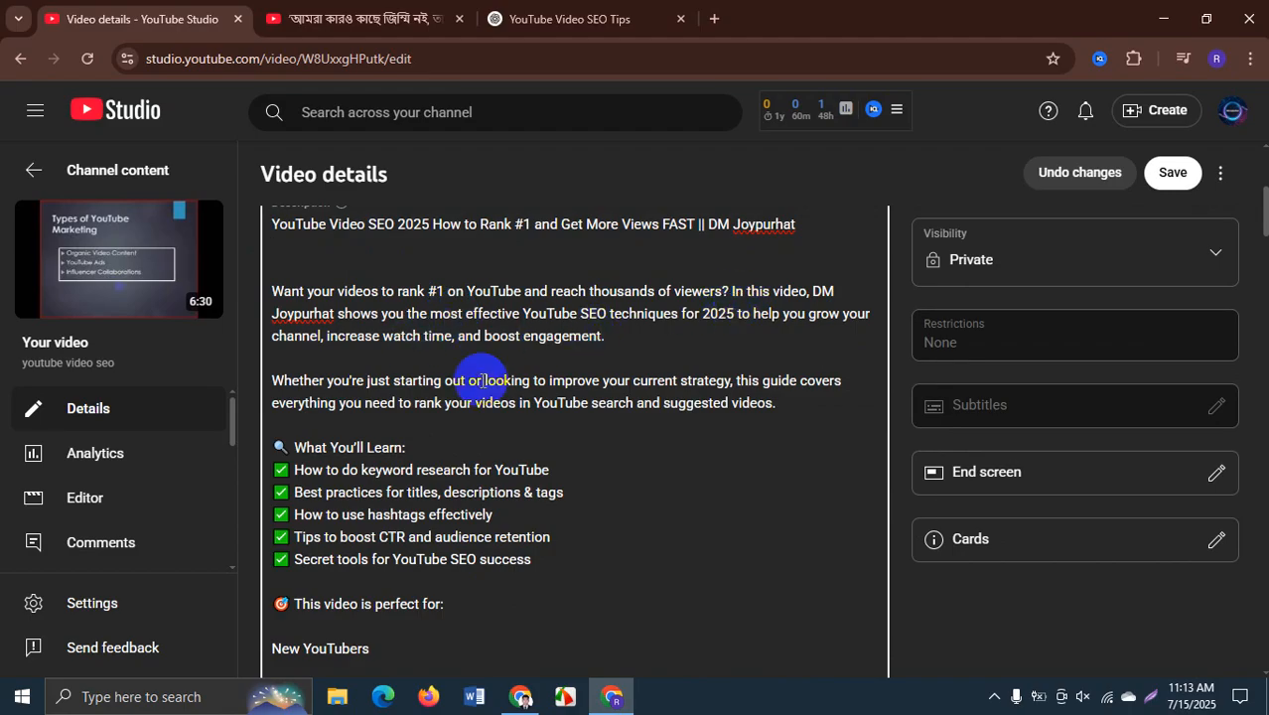
- Delete the Chapters section from the description, from its heading through the 10:00 Final Tips for Ranking Higher entry
scroll(437, 386, "down", 1)
left_click(313, 294)
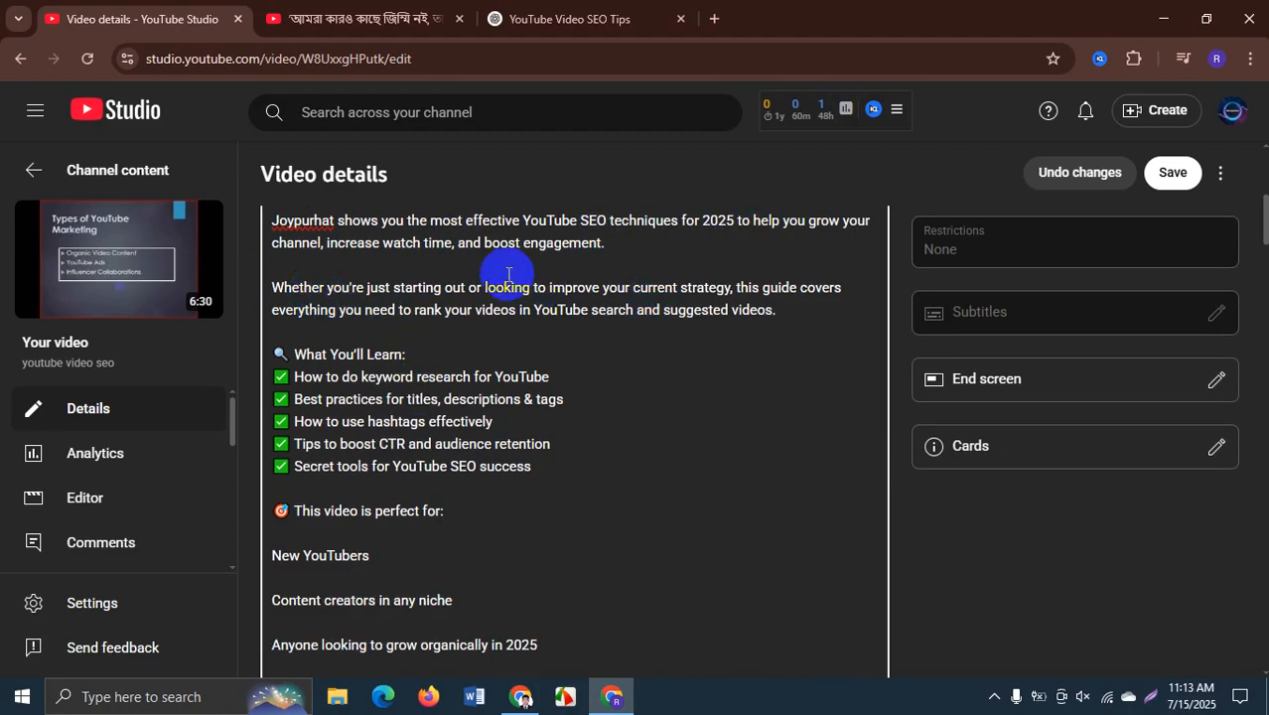
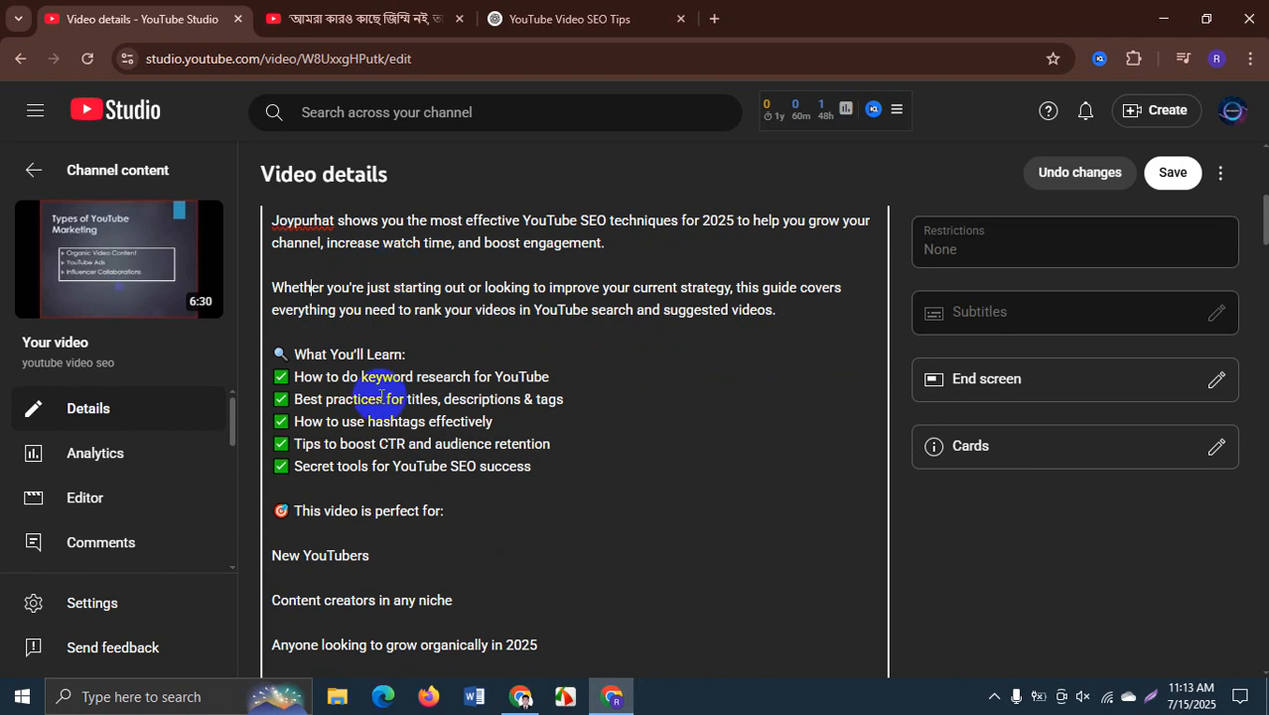
scroll(372, 402, "down", 1)
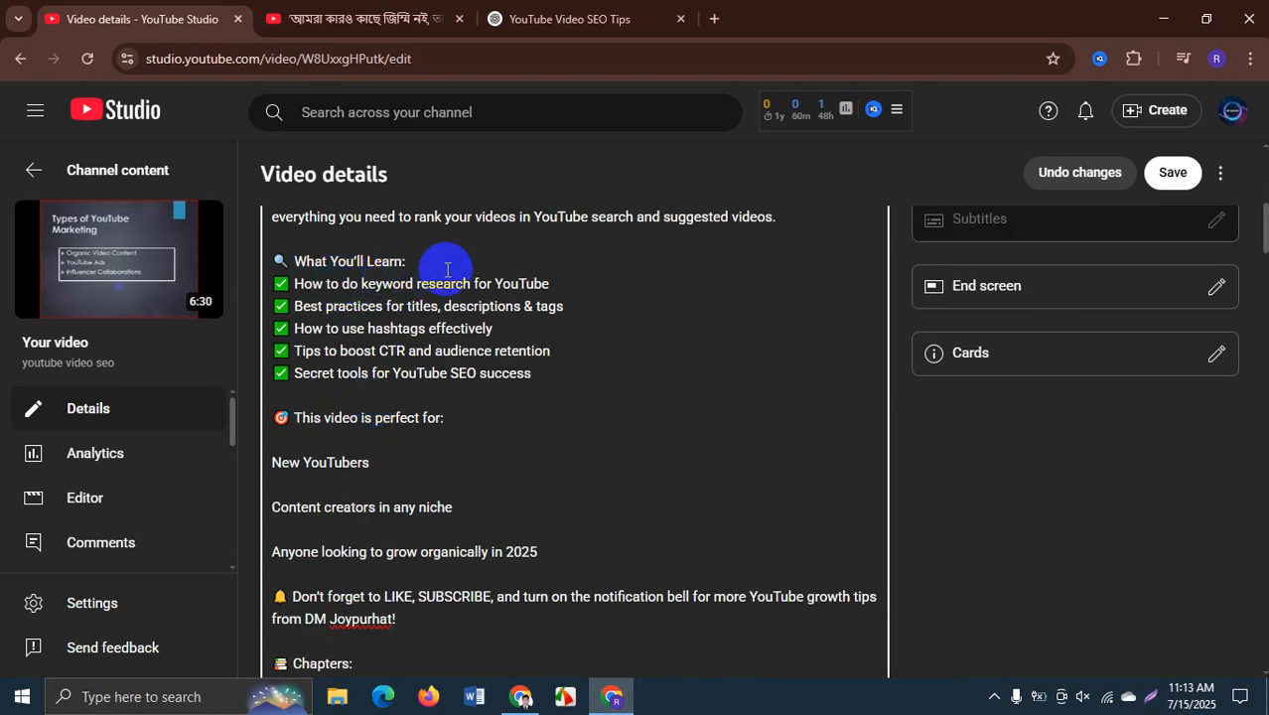
scroll(364, 403, "down", 1)
scroll(363, 403, "down", 1)
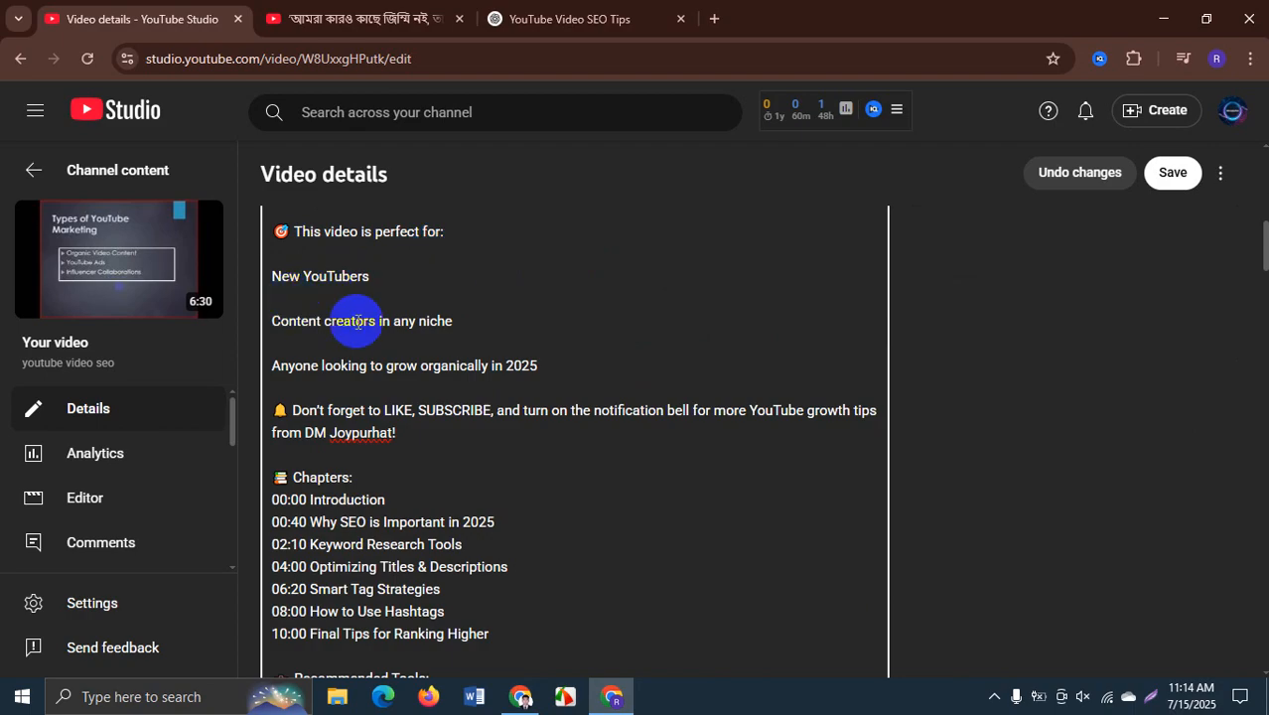
scroll(413, 440, "down", 2)
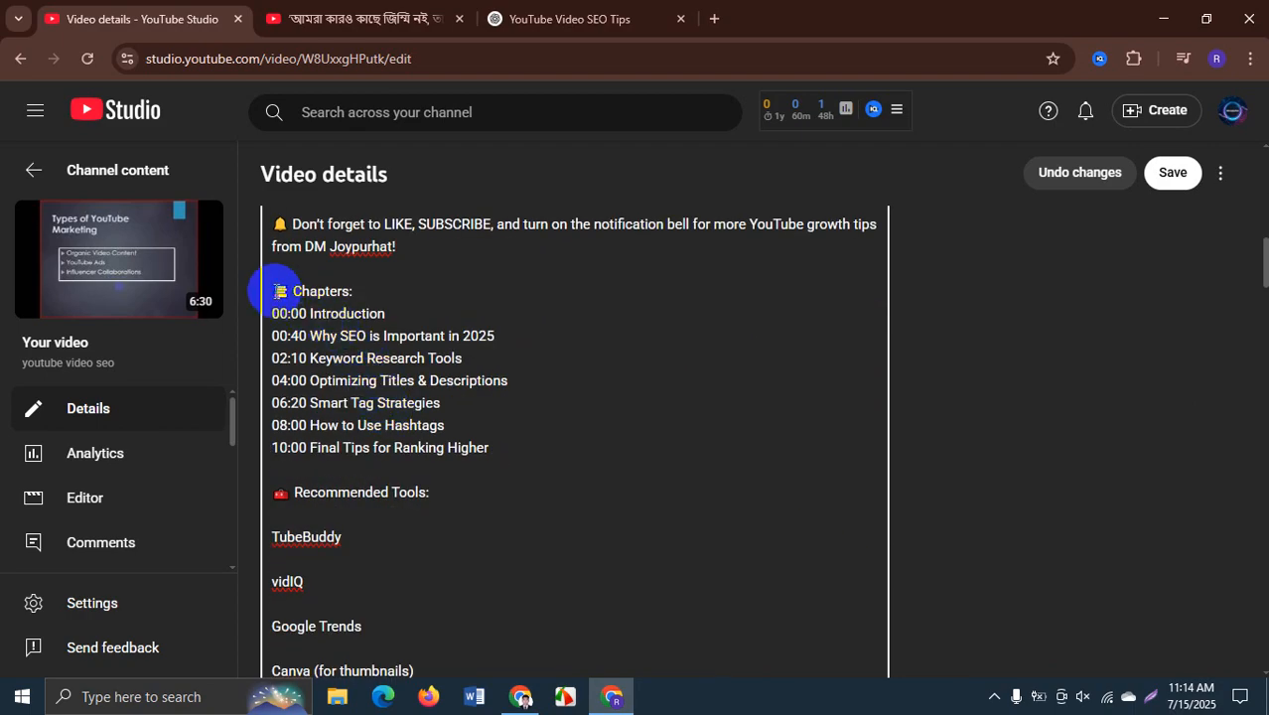
left_click_drag(274, 290, 497, 449)
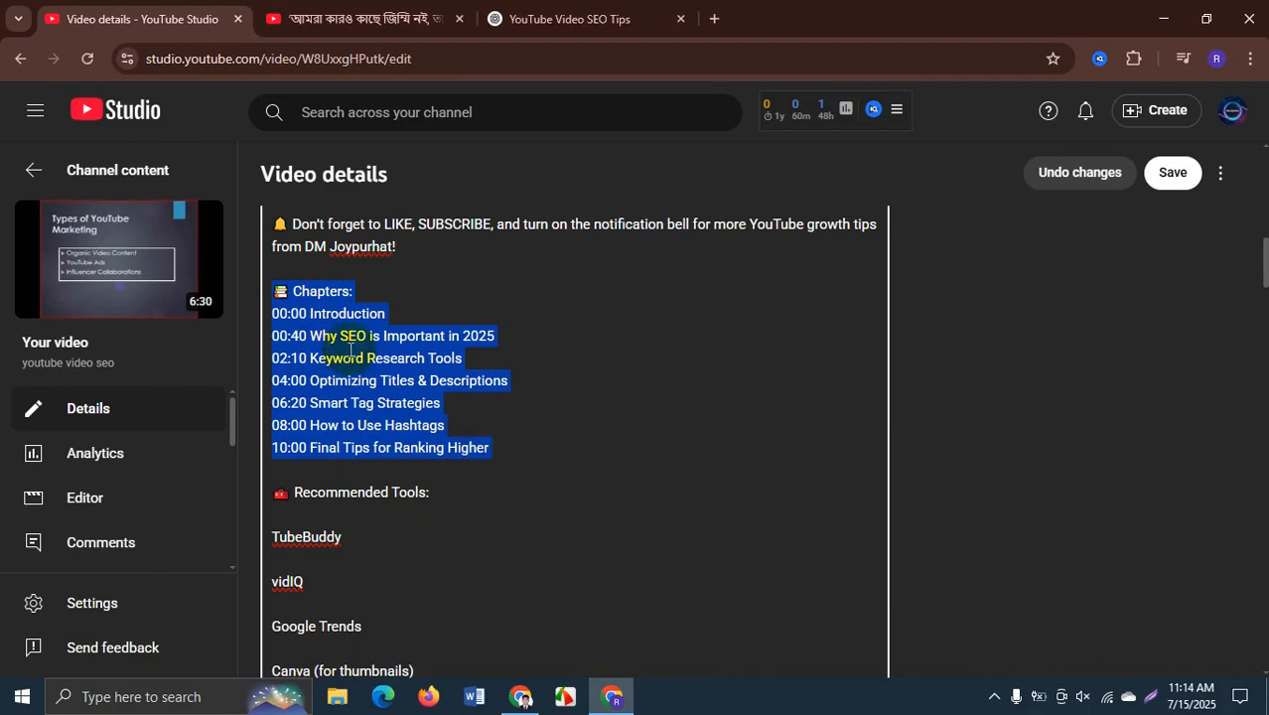
key("BackSpace")
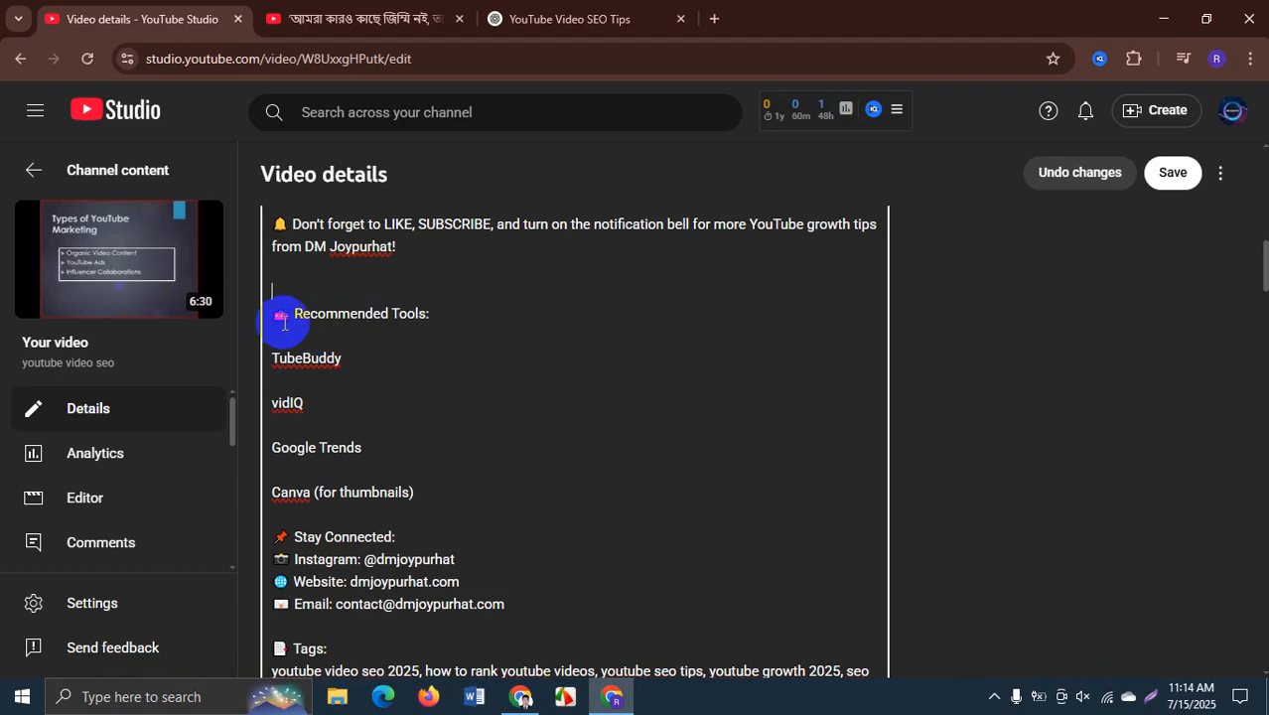
- Delete the Recommended Tools list and the Stay Connected section with its Instagram, website and email lines from the description
left_click_drag(275, 316, 443, 532)
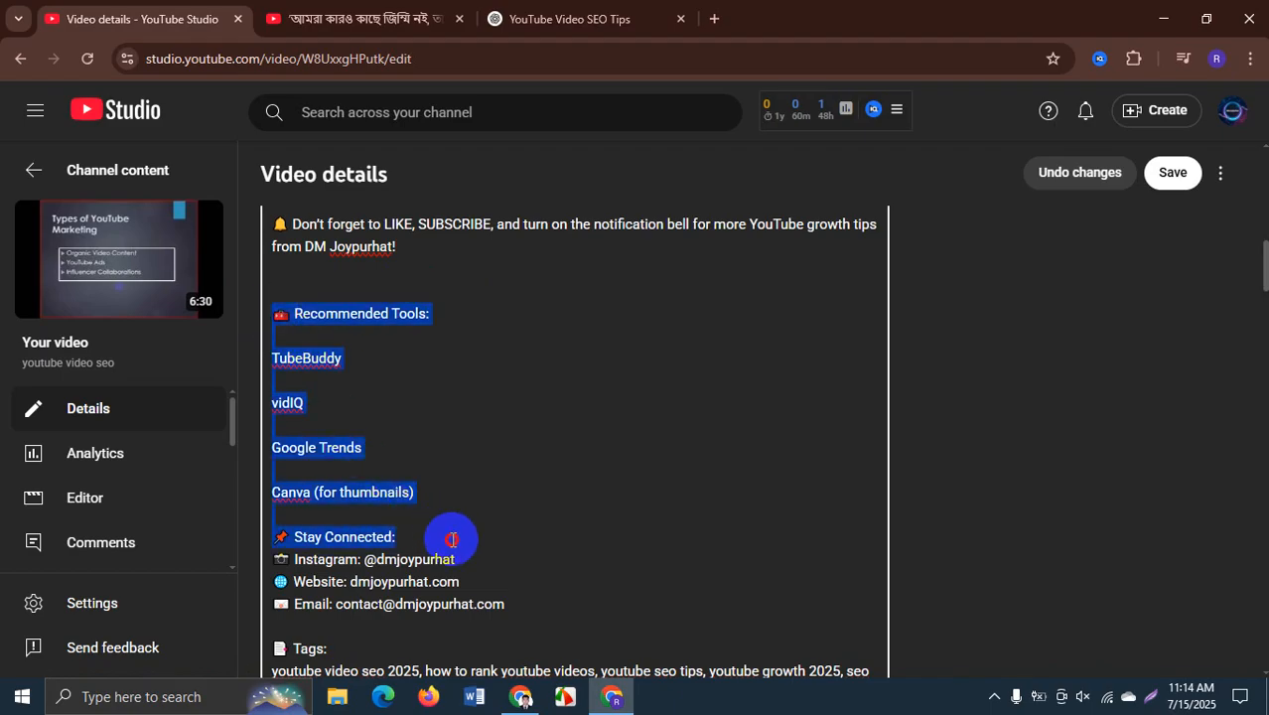
key("BackSpace")
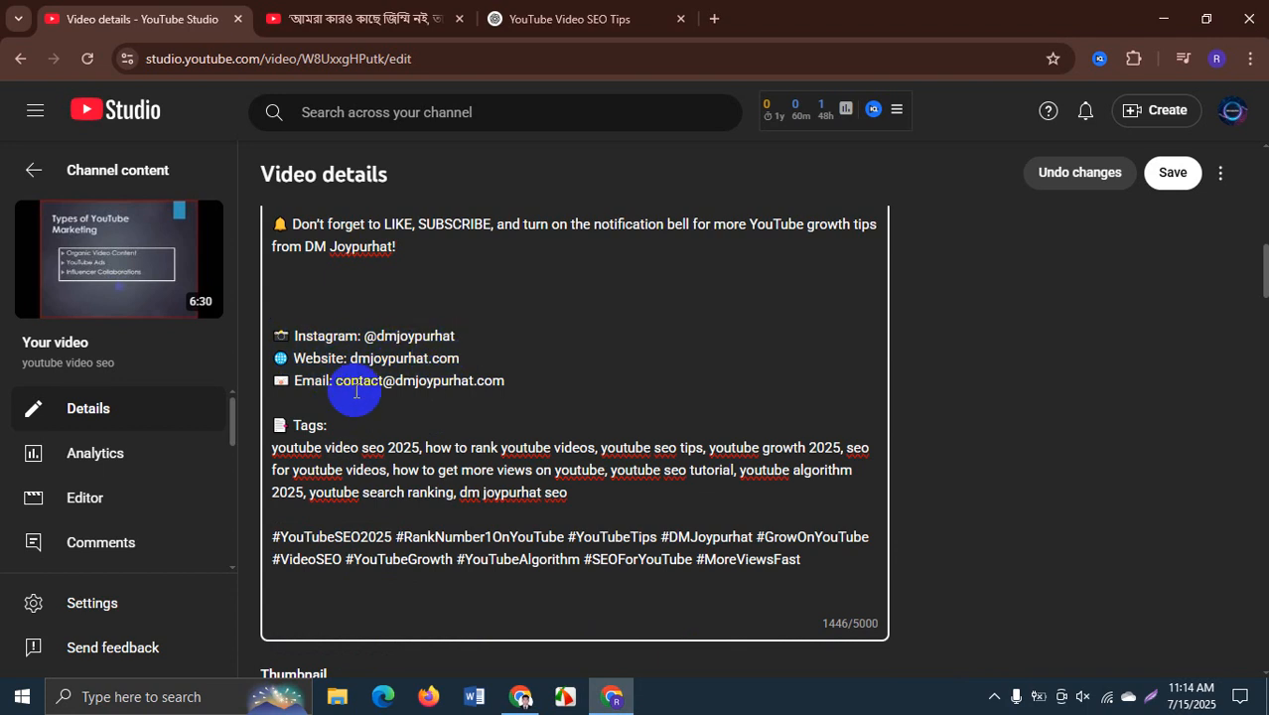
left_click_drag(509, 382, 279, 342)
key("BackSpace")
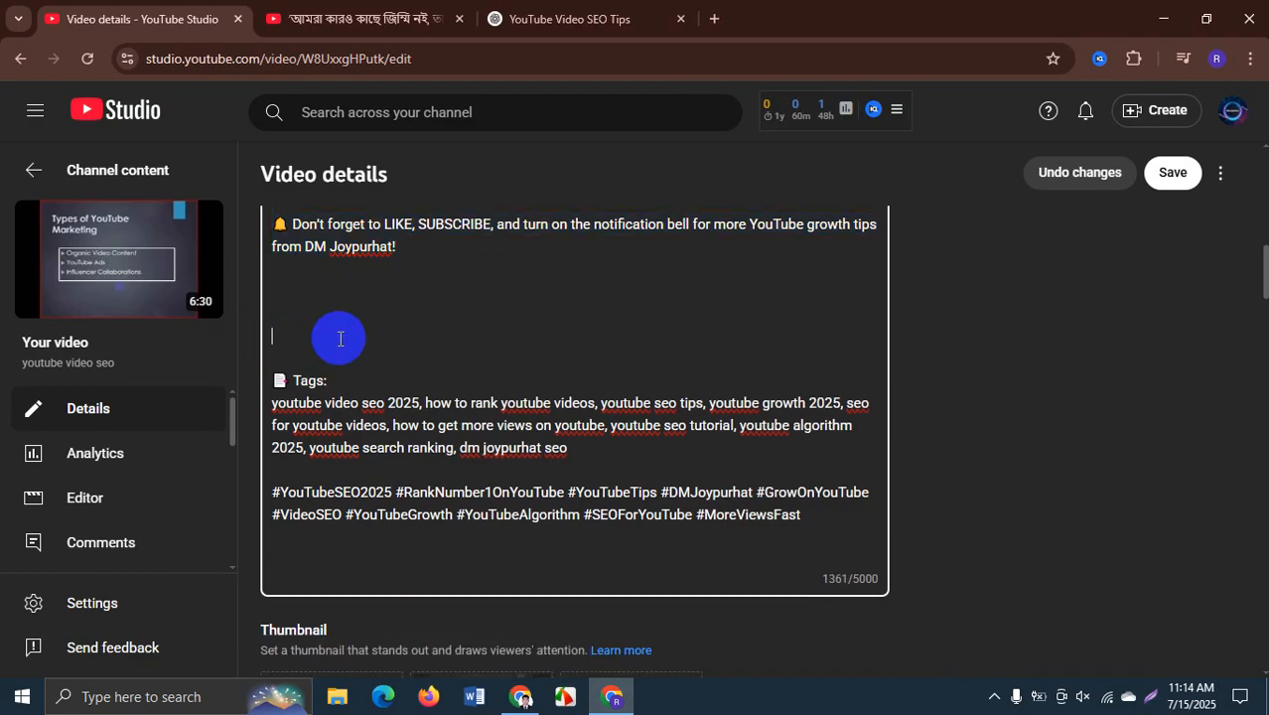
key("BackSpace")
- Move the keyword list up onto the same line as the Tags heading in the description
left_click(342, 363)
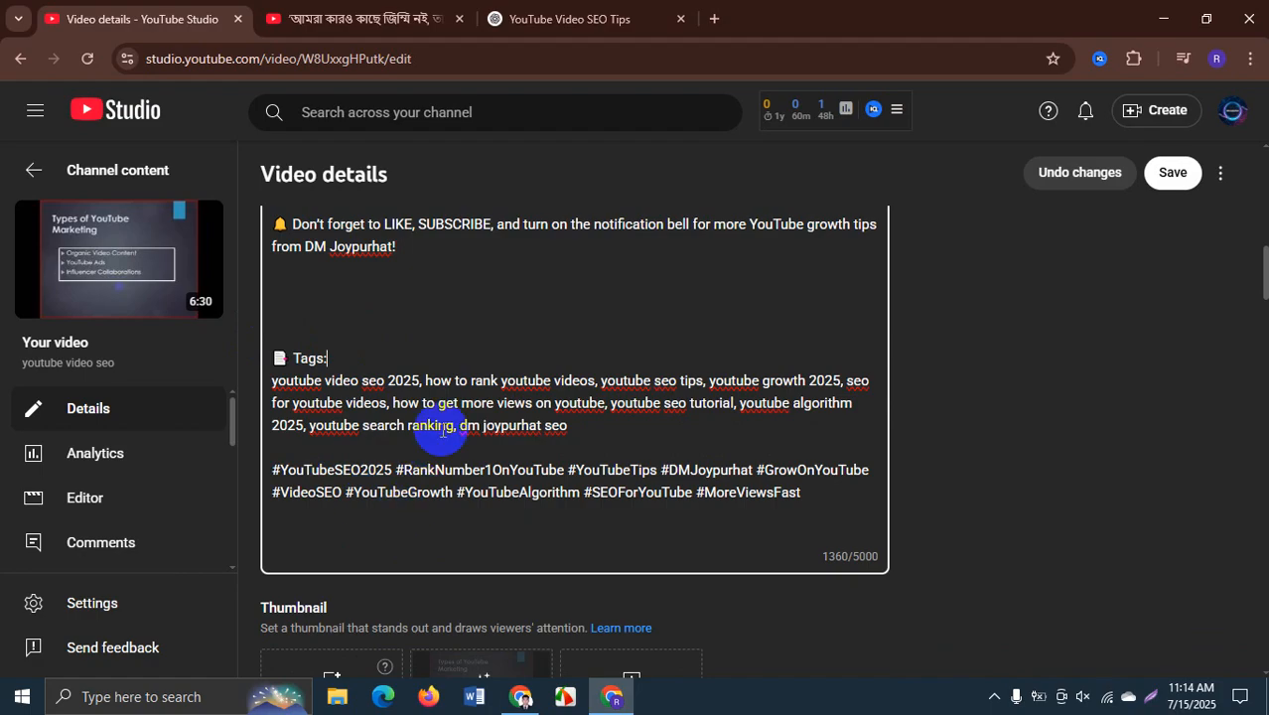
key("Delete")
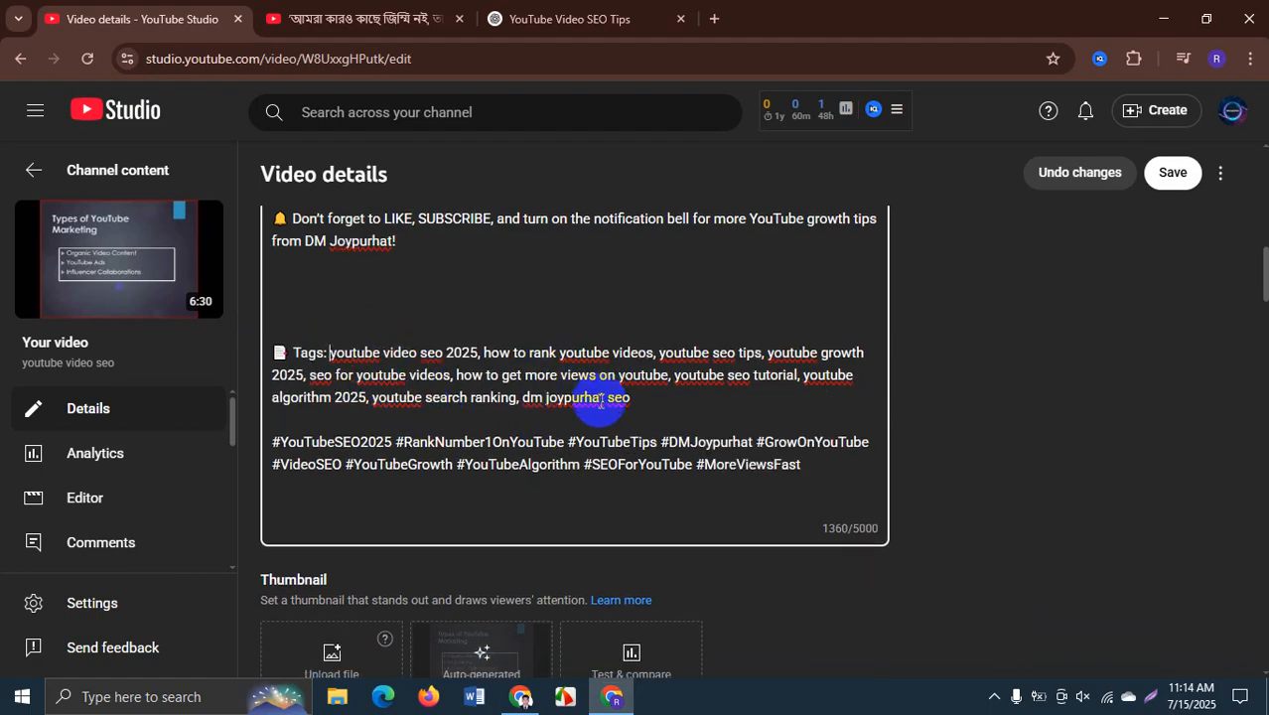
scroll(545, 396, "down", 1)
left_click_drag(630, 312, 329, 266)
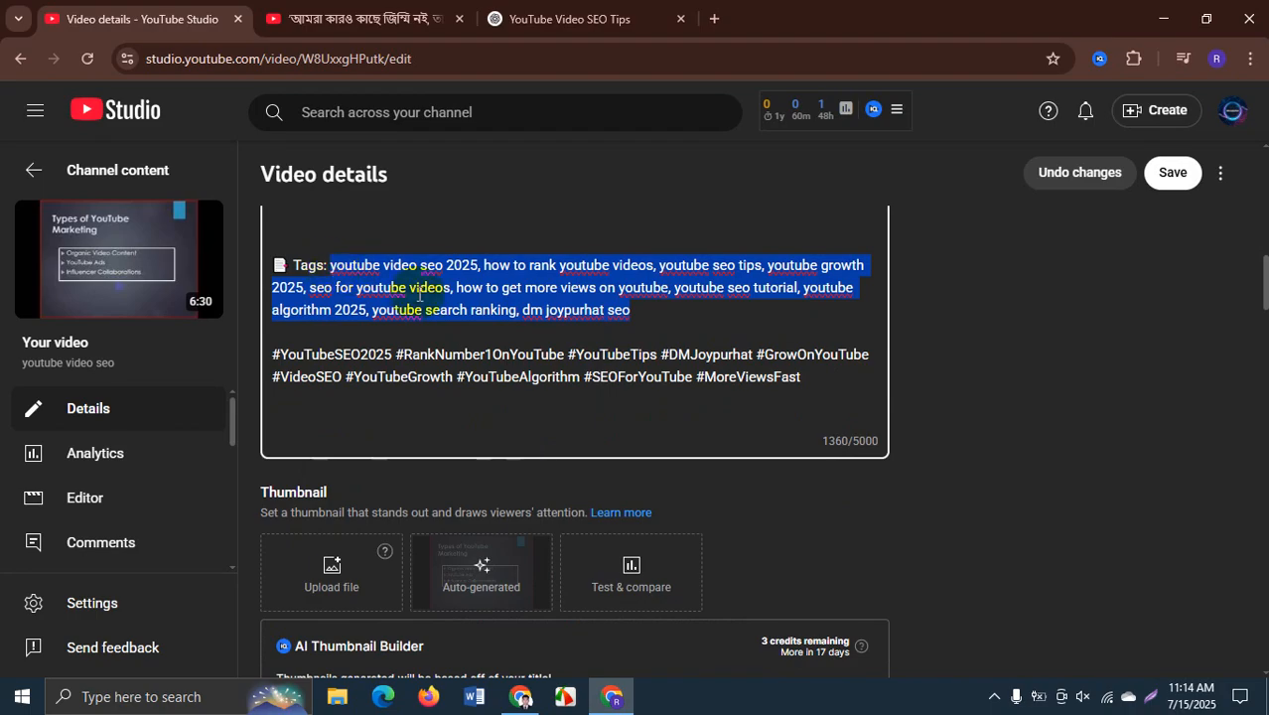
left_click(397, 307)
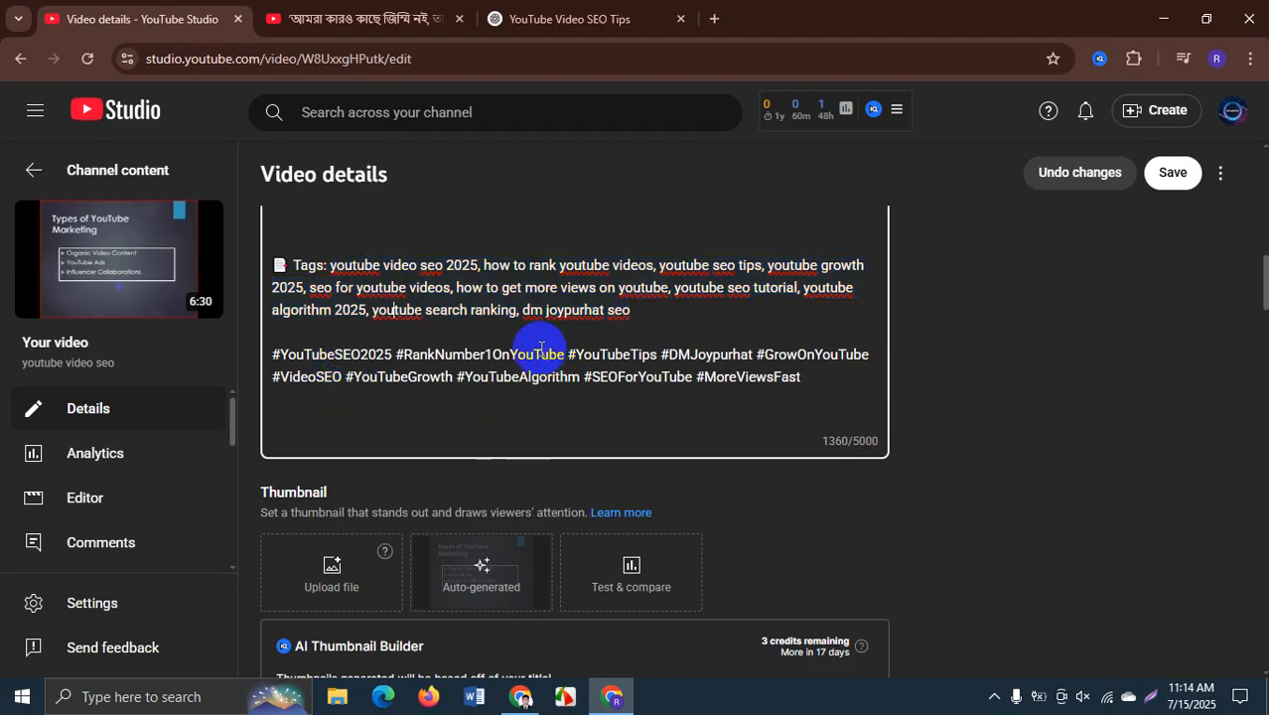
- Replace #YouTubeSEO2025 with the suggested hashtag #youtubeseo2025 and delete #RankNumber1OnYouTube from the description
left_click(319, 356)
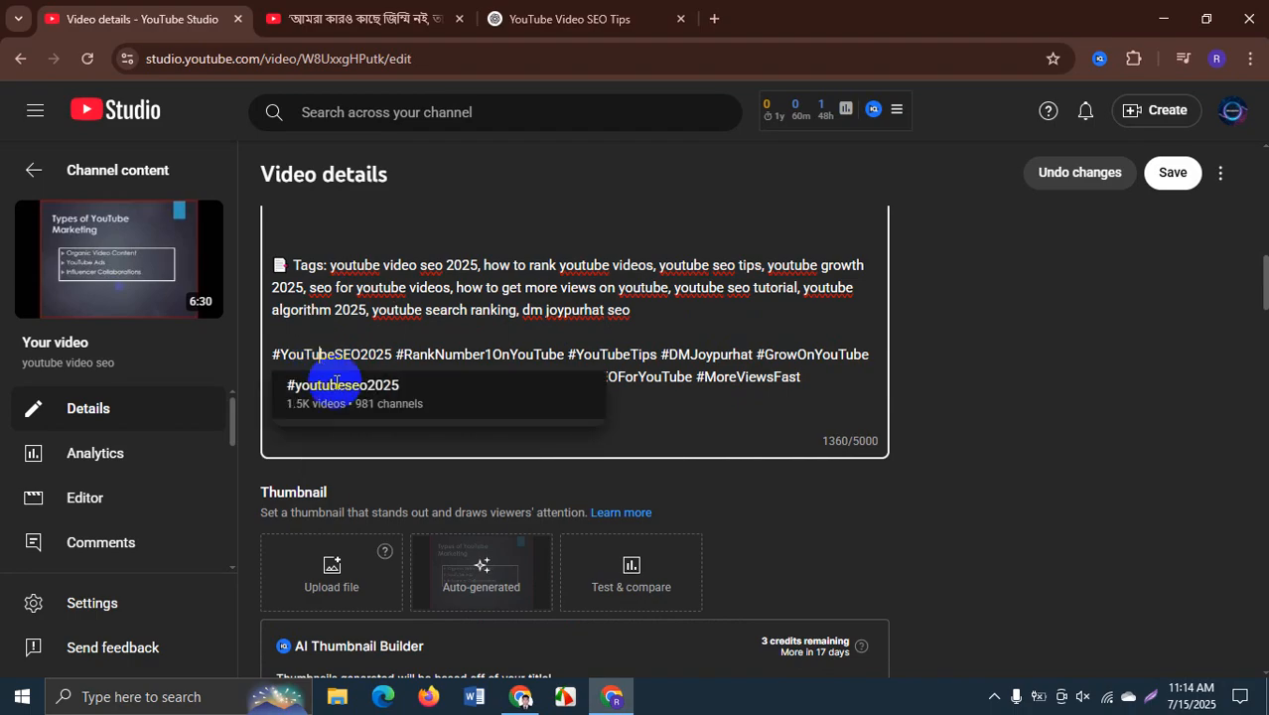
left_click(320, 398)
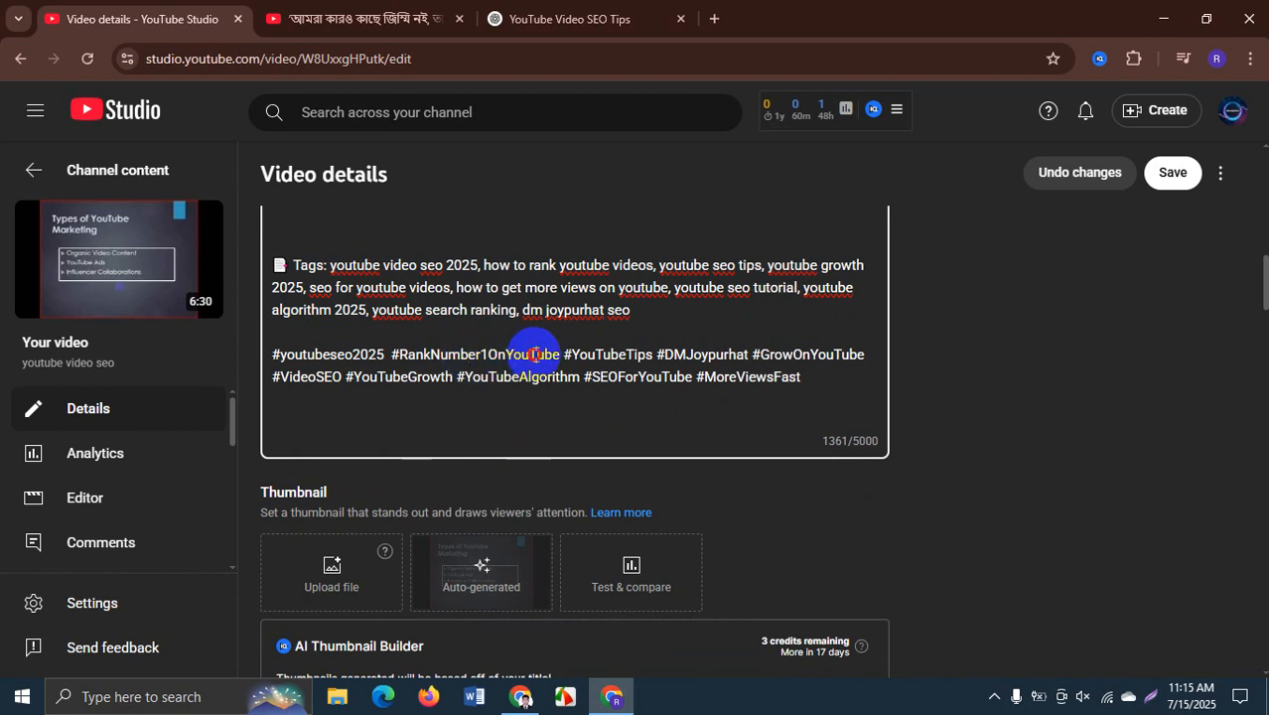
double_click(423, 360)
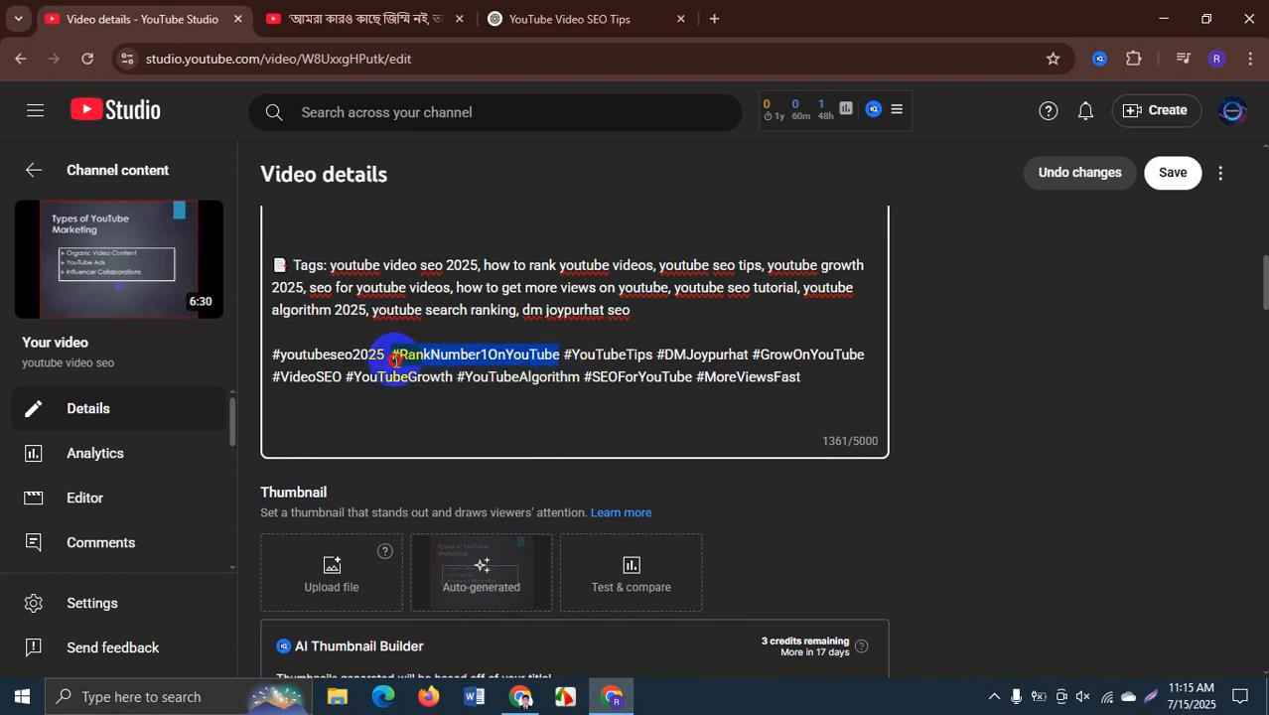
key("BackSpace")
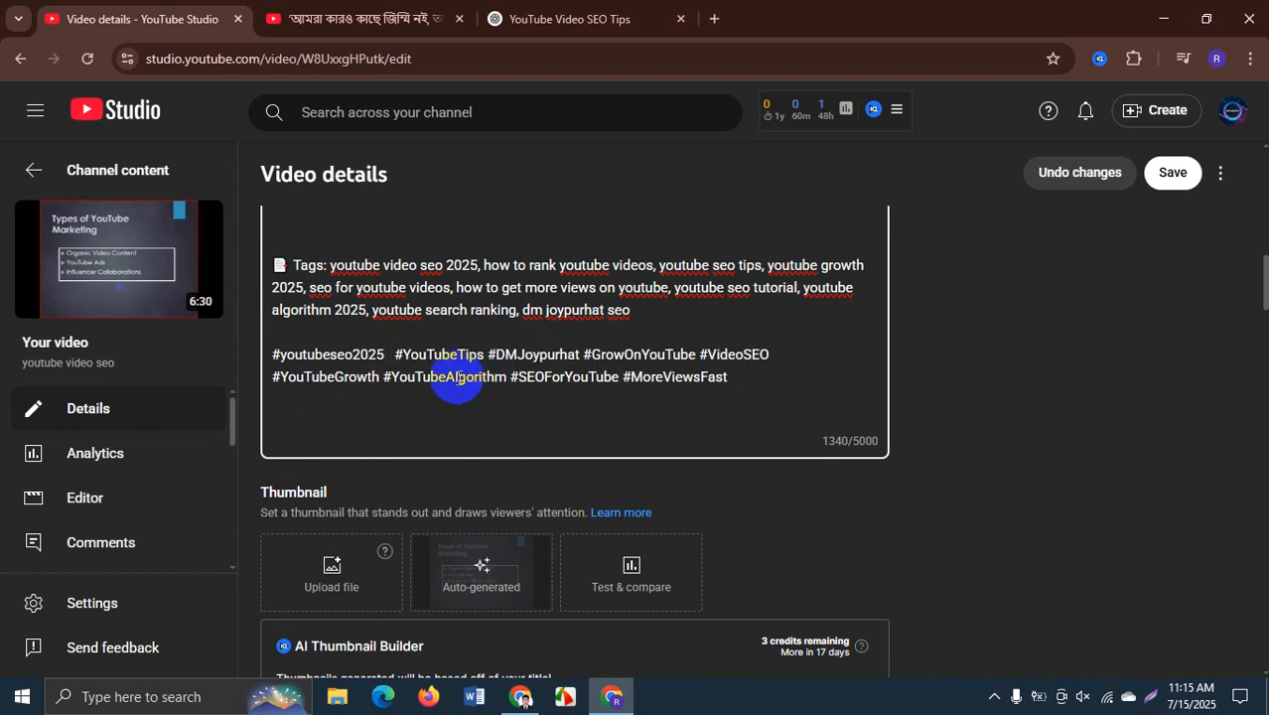
key("BackSpace")
- Replace #YouTubeTips and #GrowOnYouTube in the description with the suggested hashtags #youtubetips and #growonyoutube
double_click(460, 355)
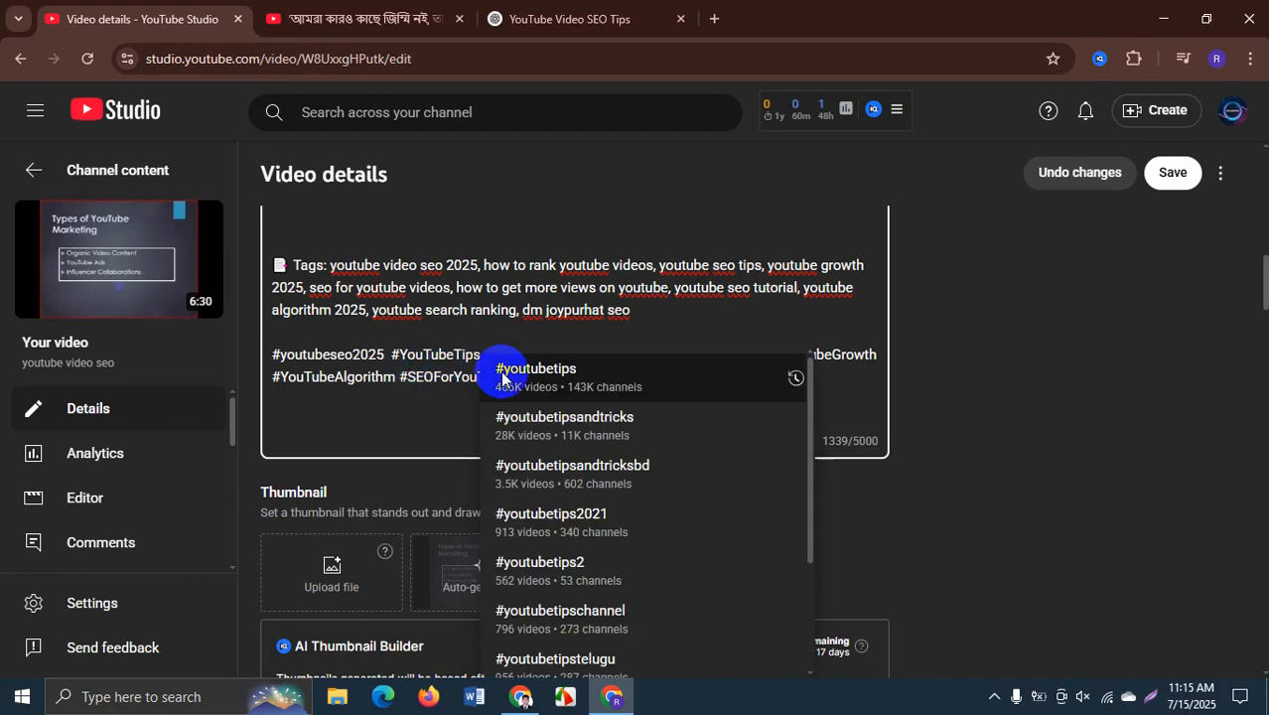
left_click(526, 369)
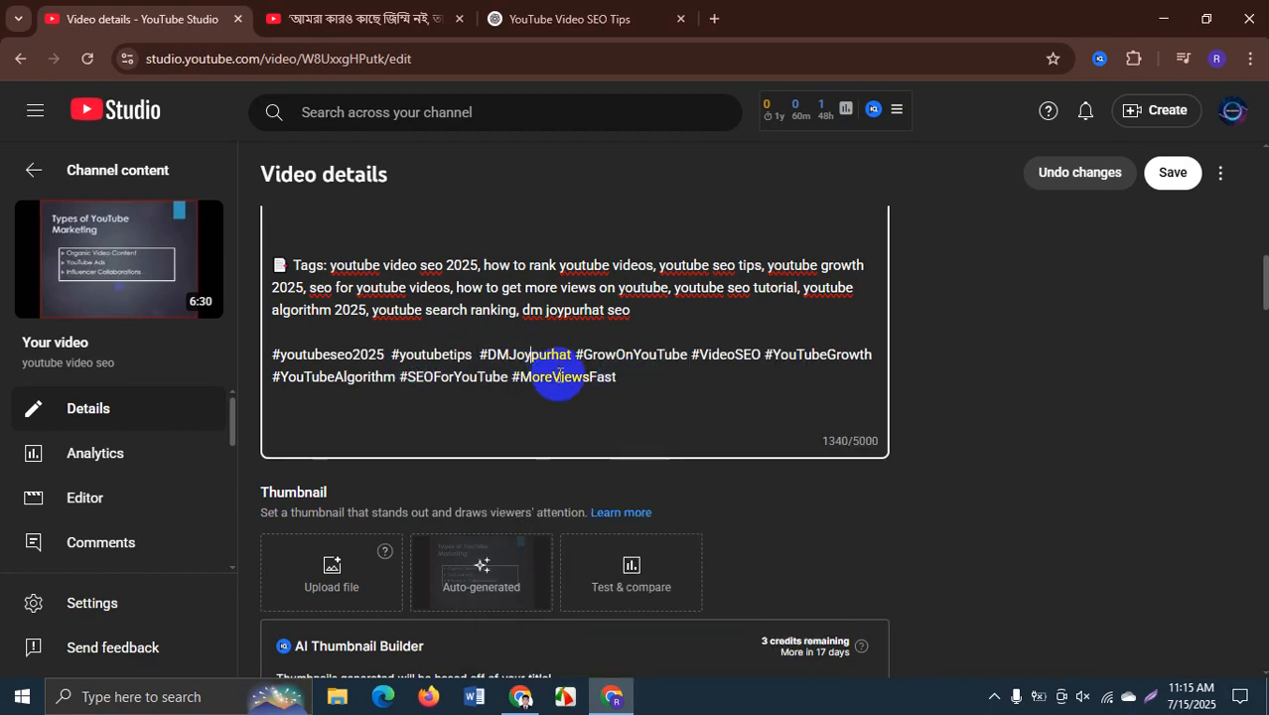
left_click(489, 360)
left_click(628, 355)
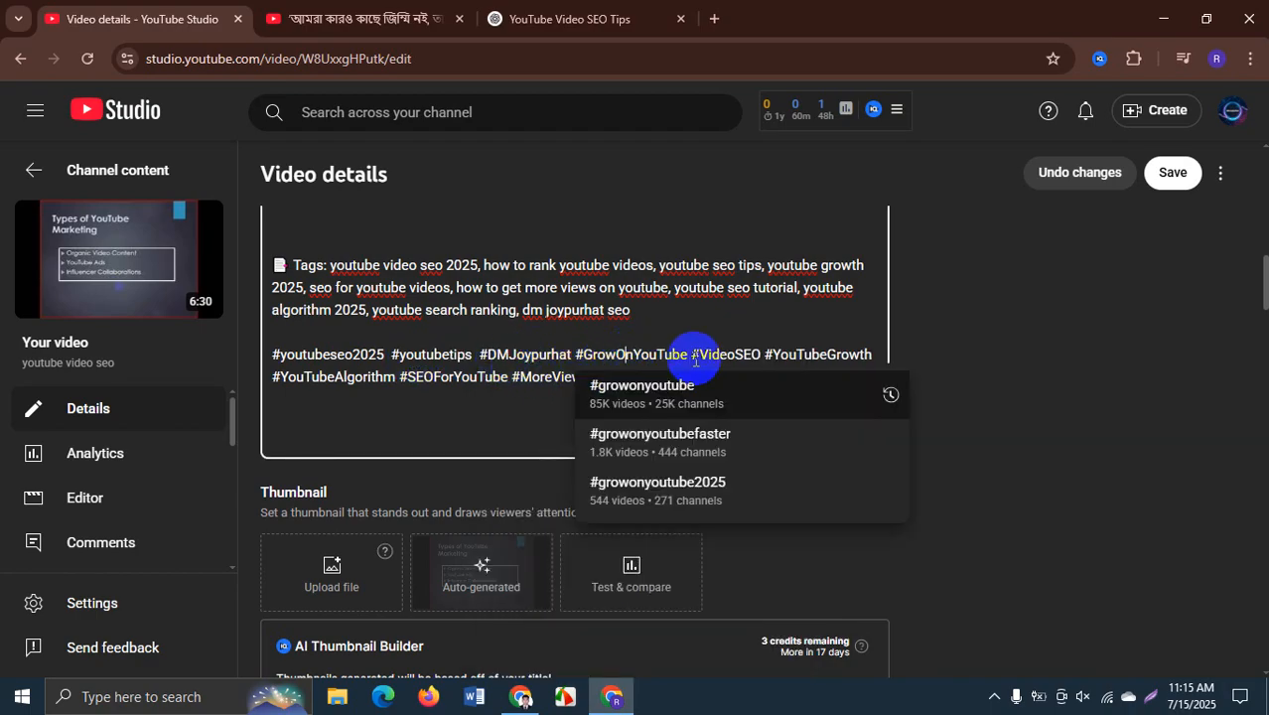
left_click(752, 390)
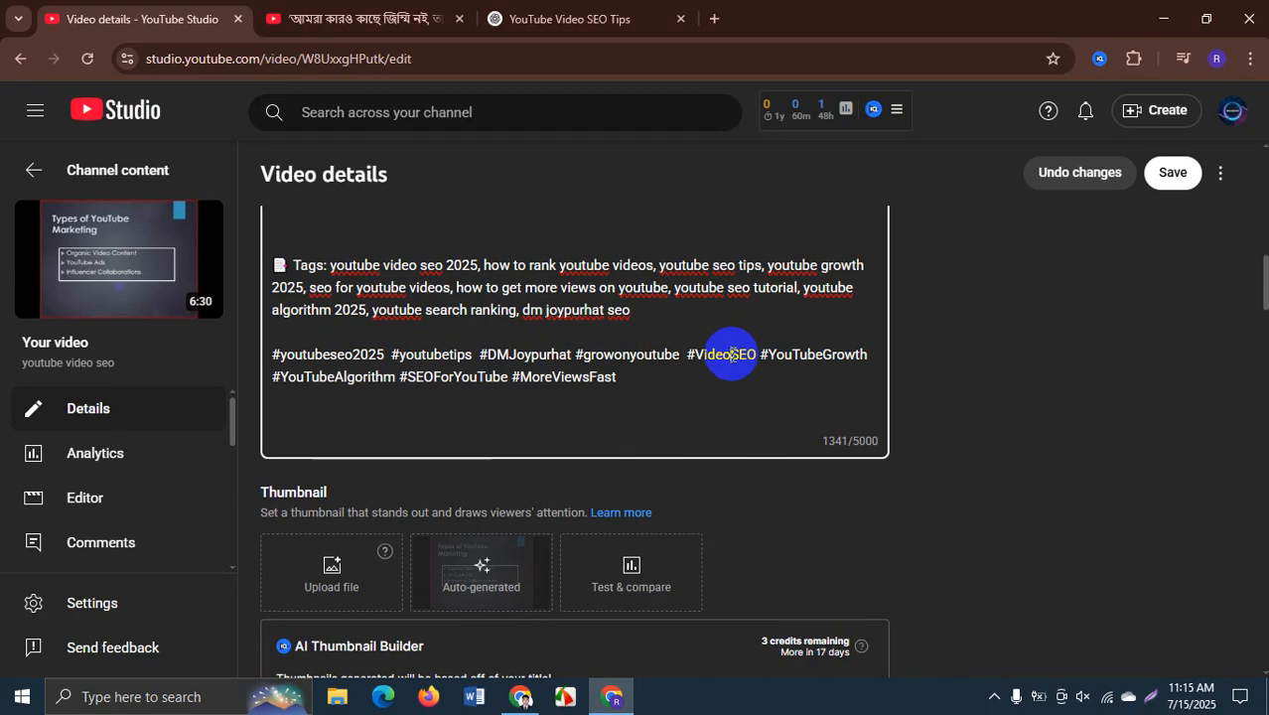
- Replace #VideoSEO and #YouTubeGrowth in the description with the suggested hashtags #videoseo and #youtubegrowth
left_click(732, 355)
left_click(759, 393)
left_click(821, 354)
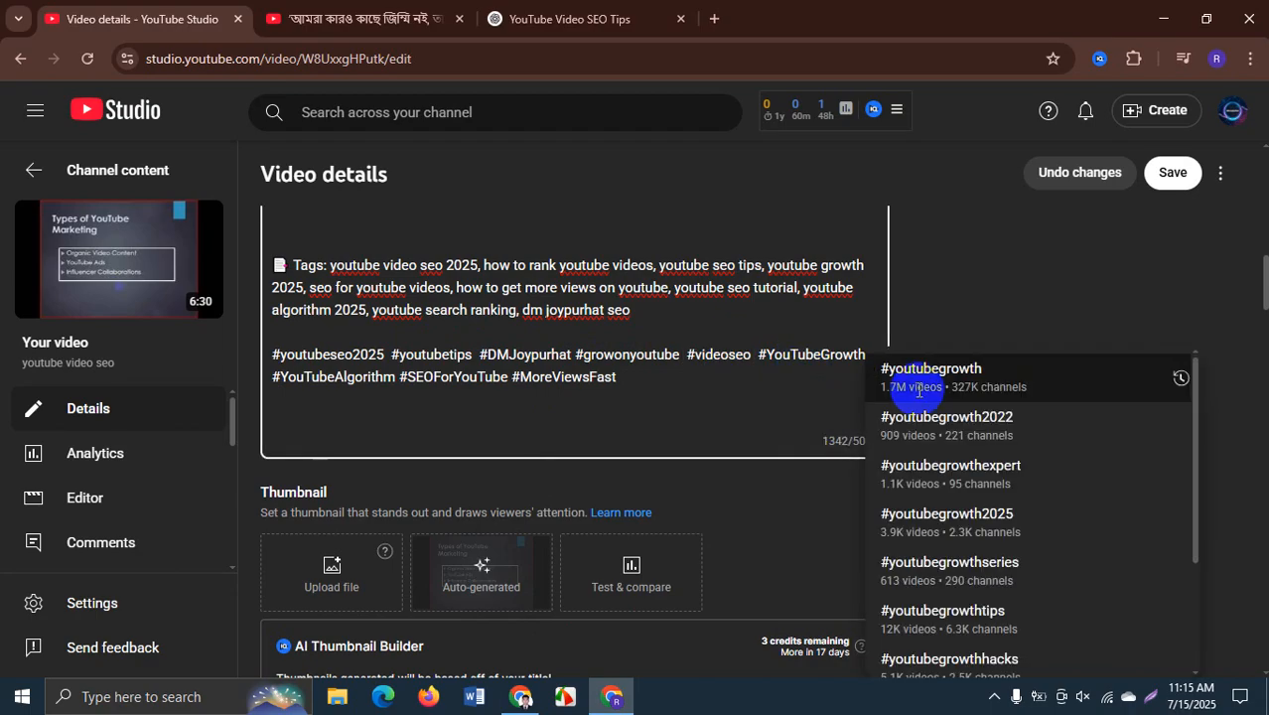
left_click(919, 390)
- Replace #YouTubeAlgorithm and #SEOForYouTube in the description with the suggested hashtags #youtubealgorithm and #seoforyoutube
left_click(320, 378)
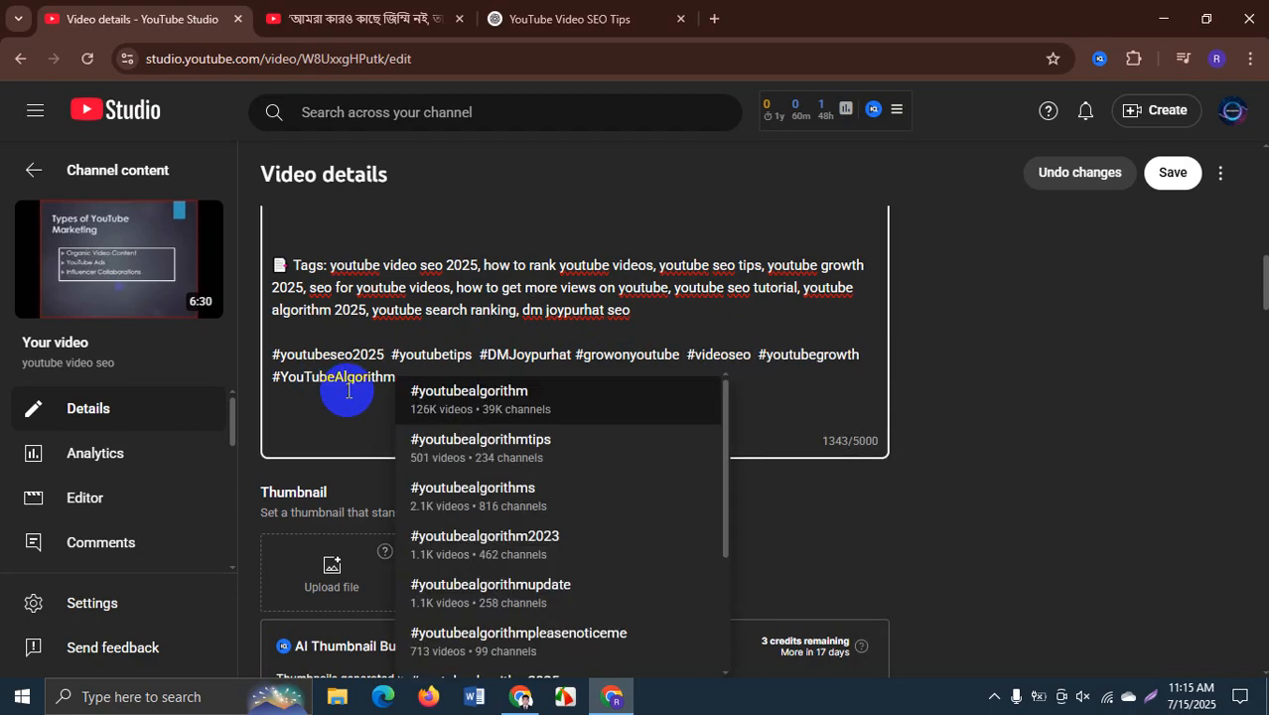
left_click(475, 391)
left_click(446, 378)
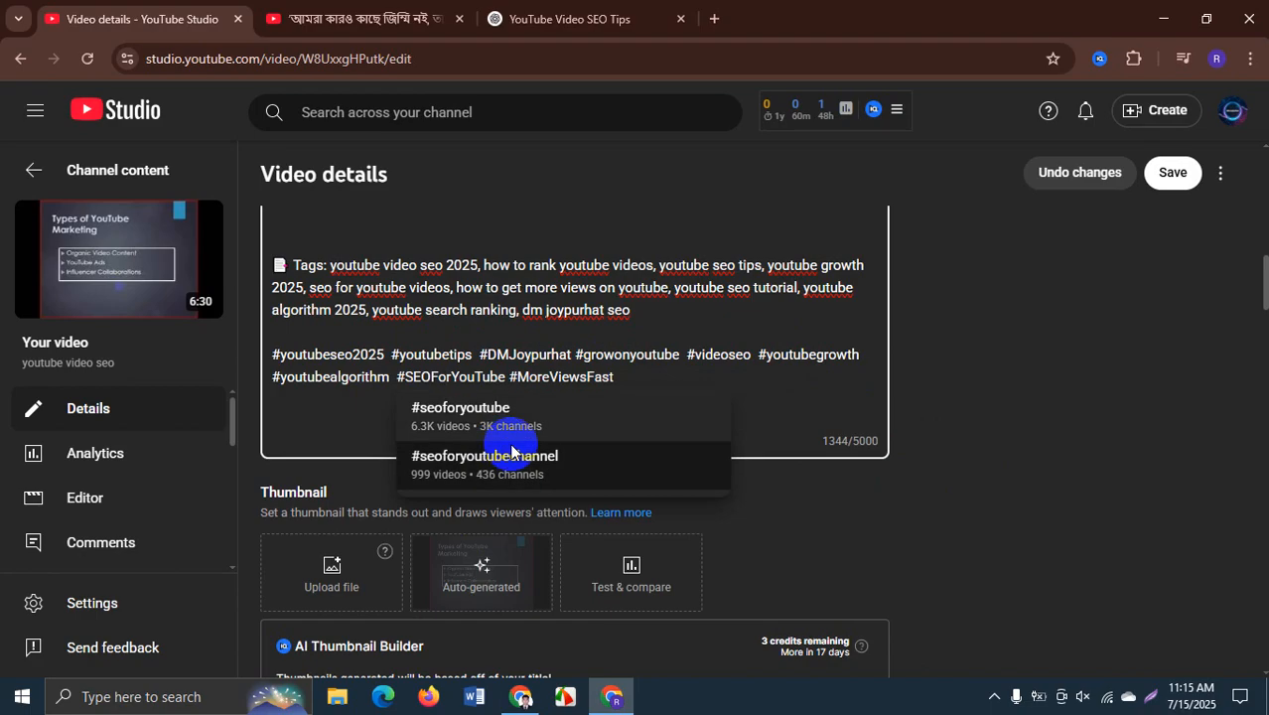
left_click(555, 406)
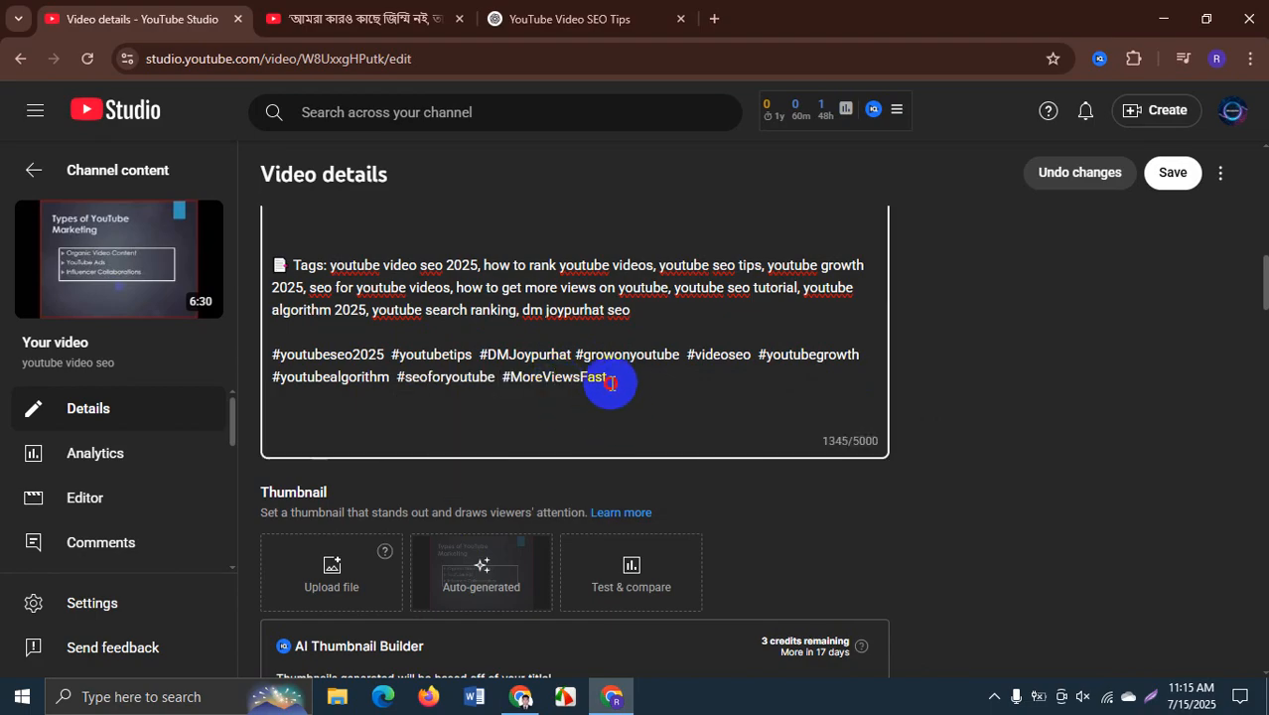
- Delete #MoreViewsFast from the end of the description and replace #seoforyoutube with the suggested hashtag #seoforyoutubechannel
left_click_drag(606, 380, 503, 379)
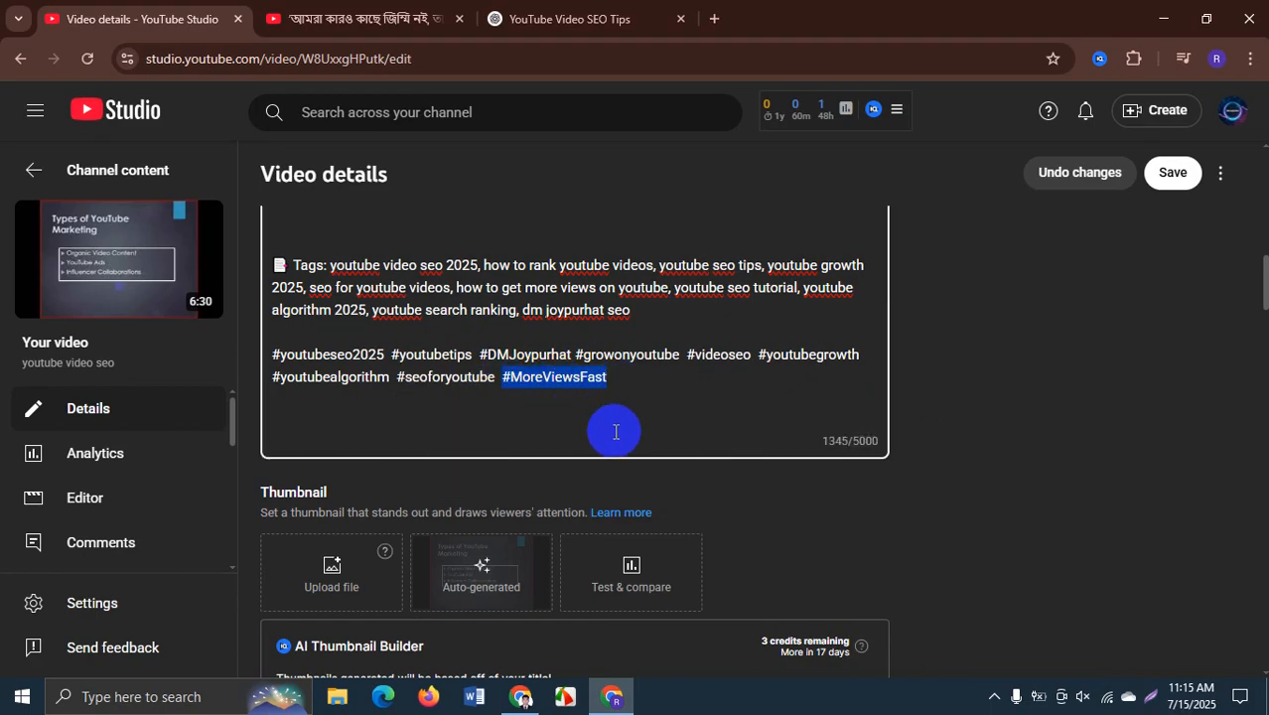
key("BackSpace")
key("BackSpace")
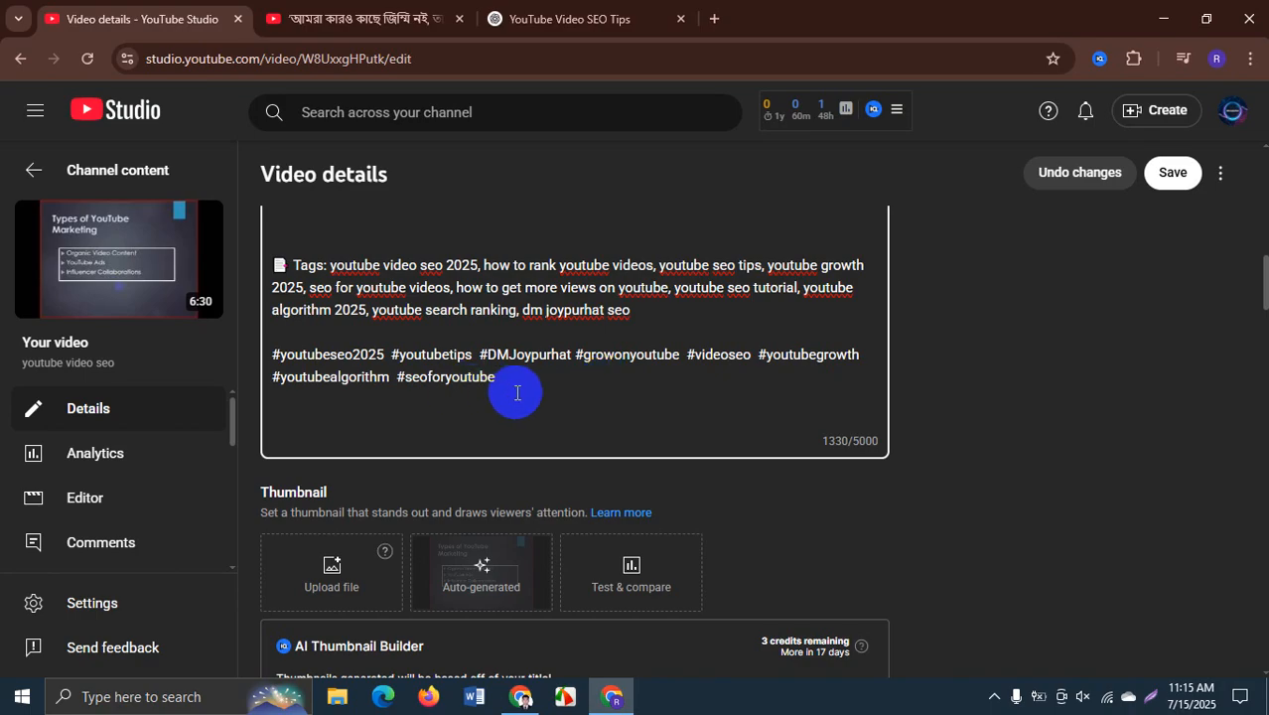
left_click(449, 380)
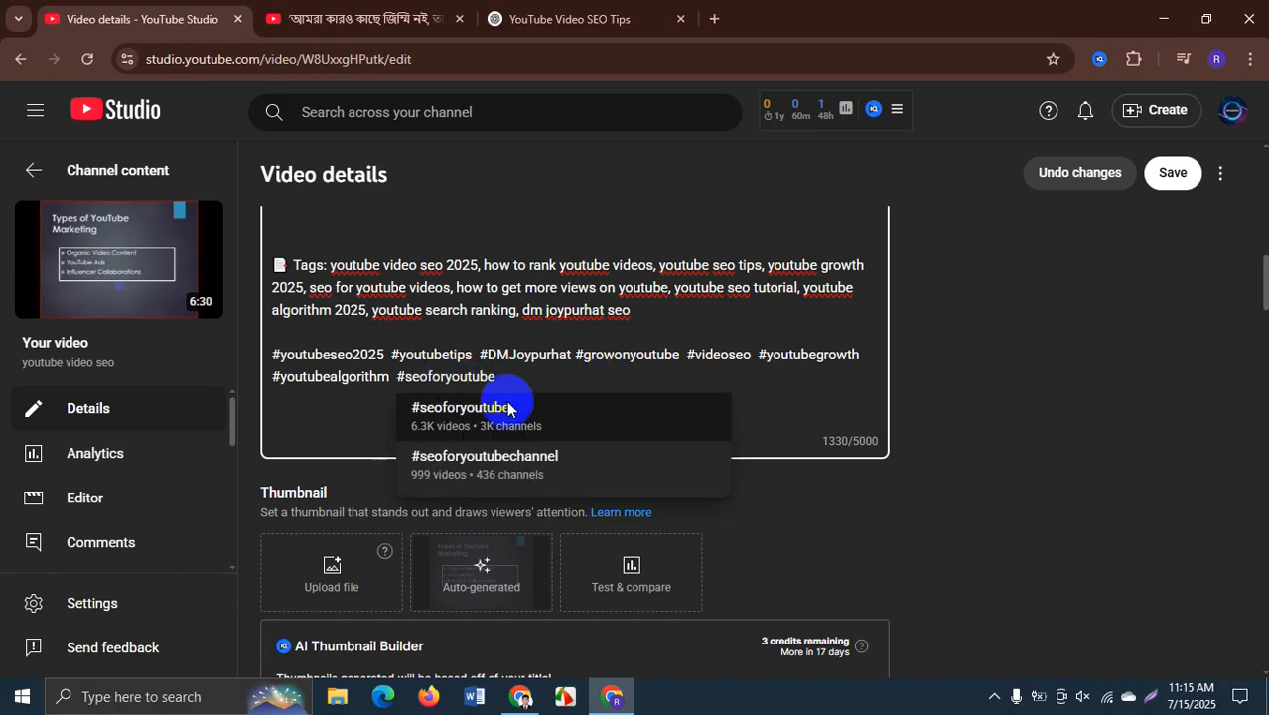
left_click(449, 469)
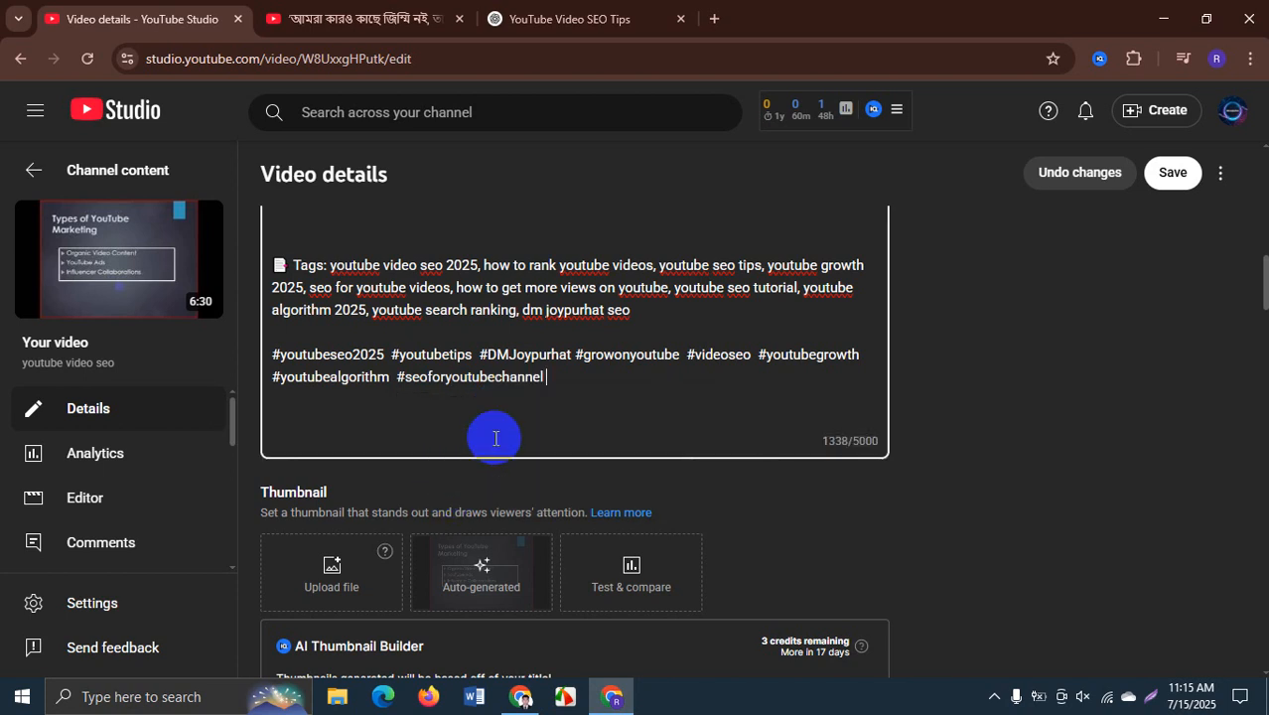
- Review the whole edited description, from its opening title line down to the tag list and hashtags
left_click(594, 357)
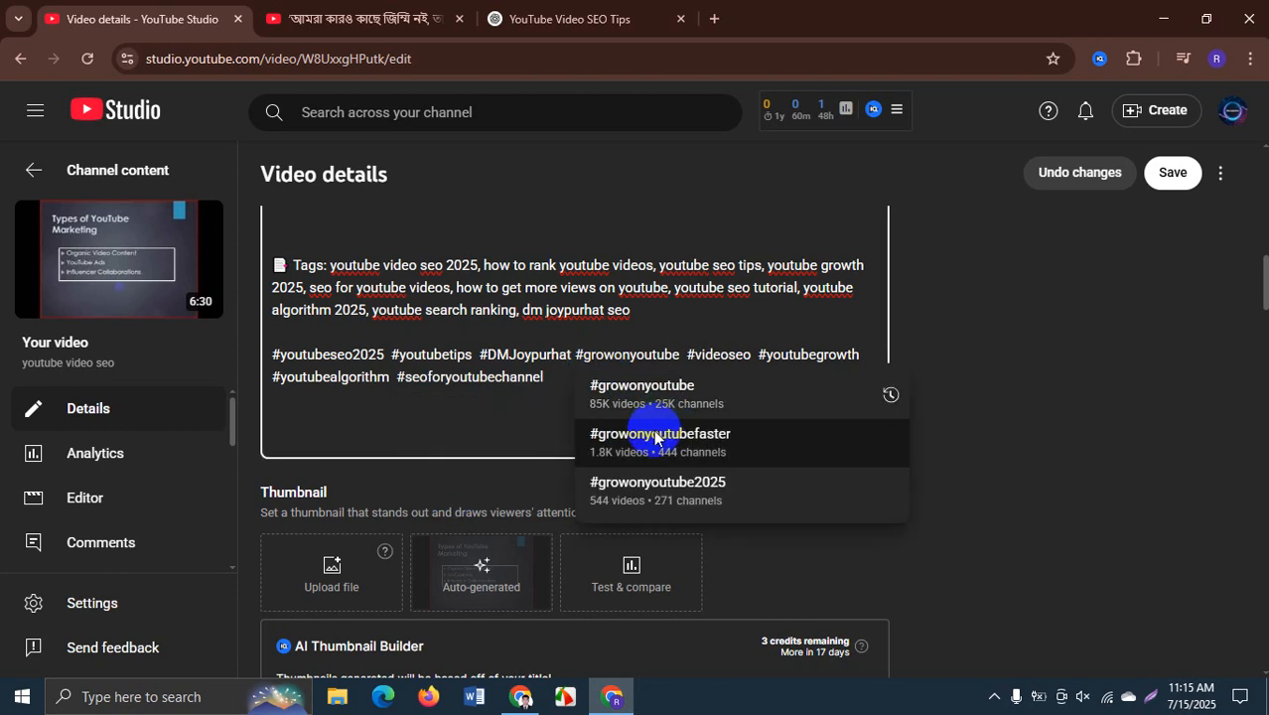
left_click(475, 417)
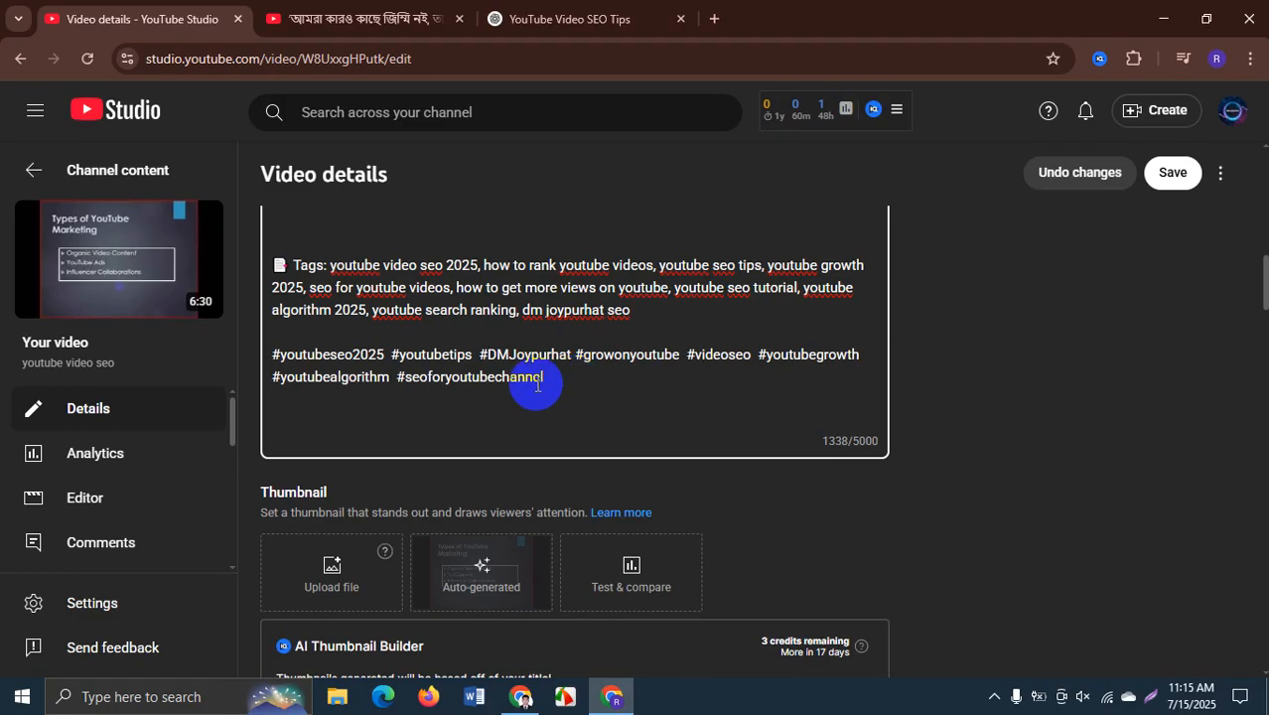
scroll(546, 382, "up", 2)
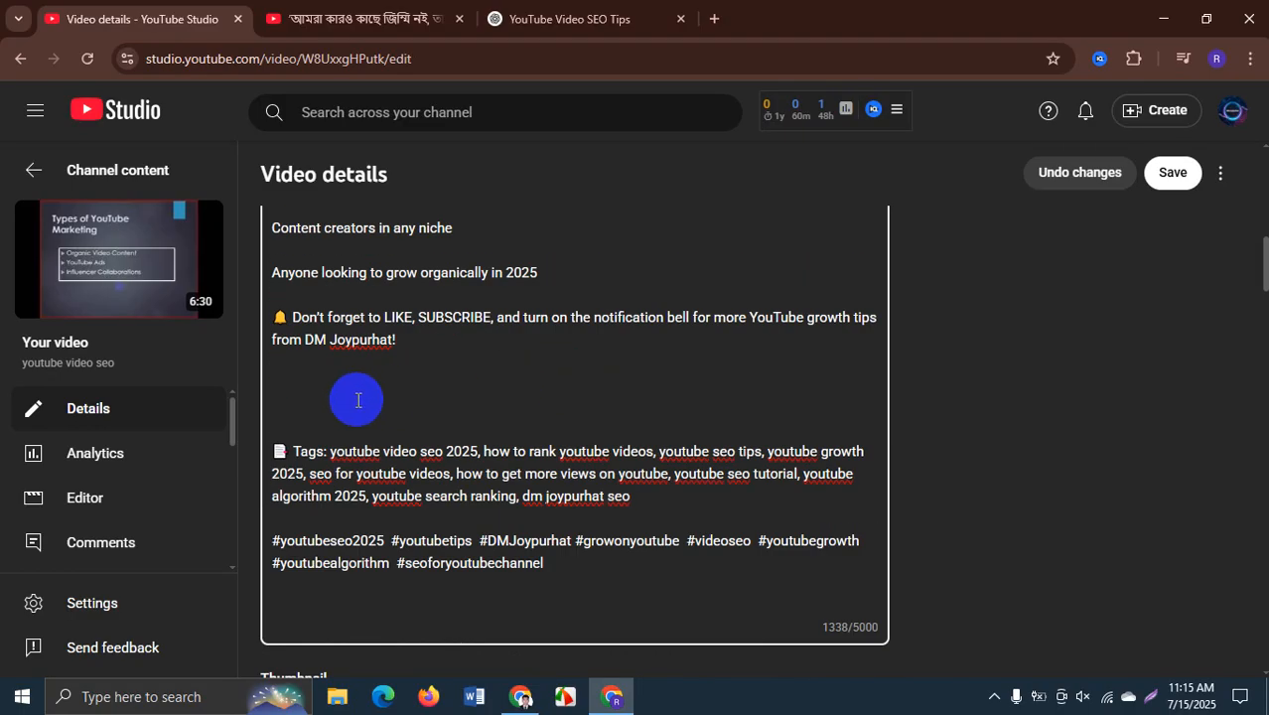
left_click(349, 396)
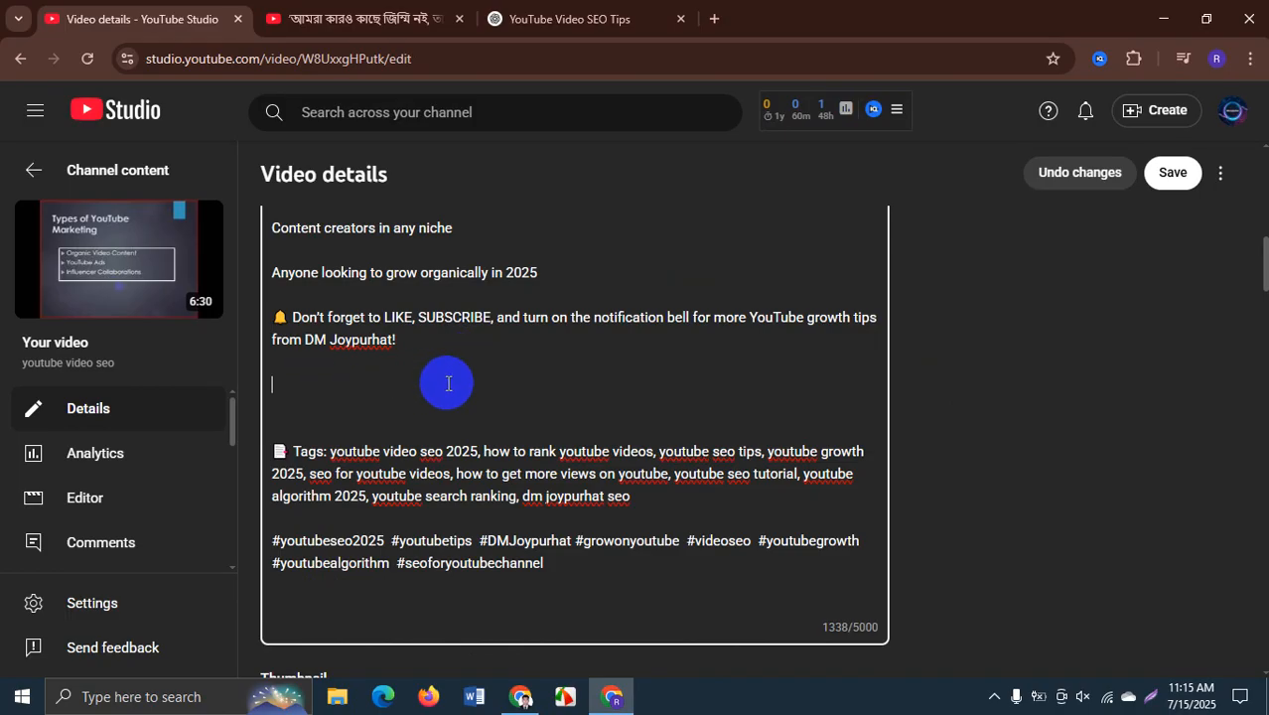
scroll(418, 328, "up", 3)
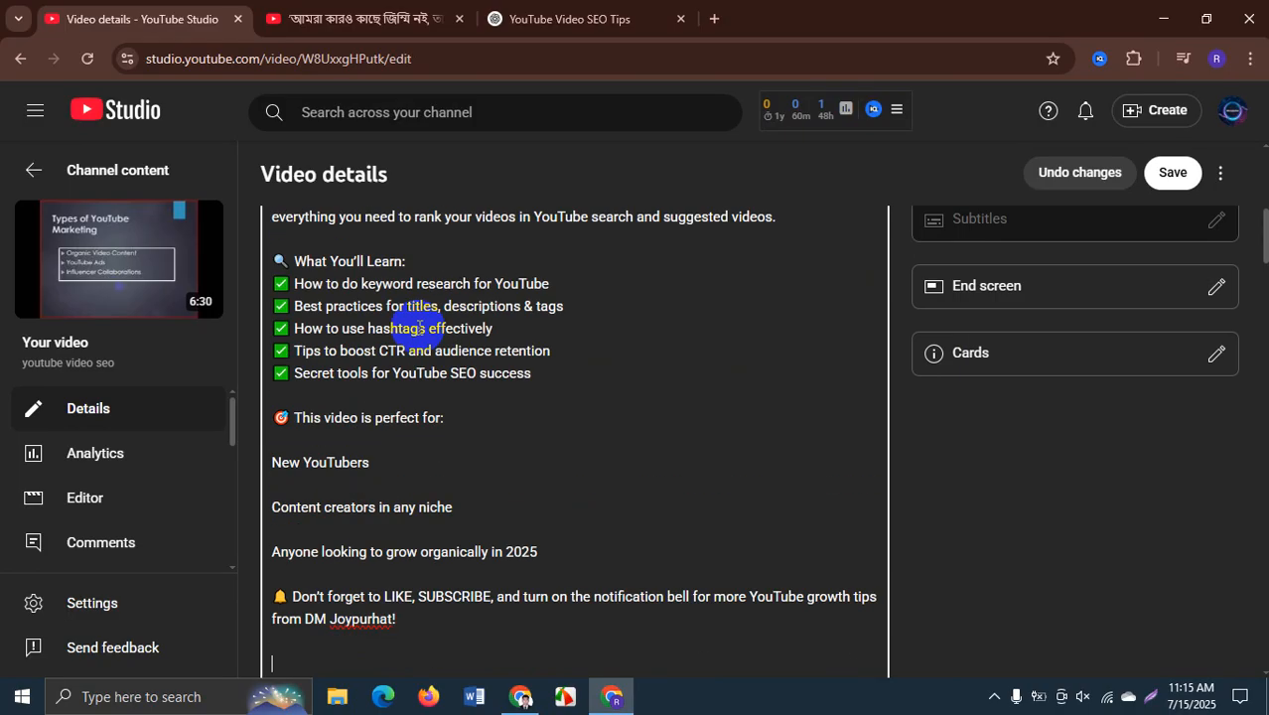
scroll(419, 328, "up", 1)
scroll(452, 323, "up", 2)
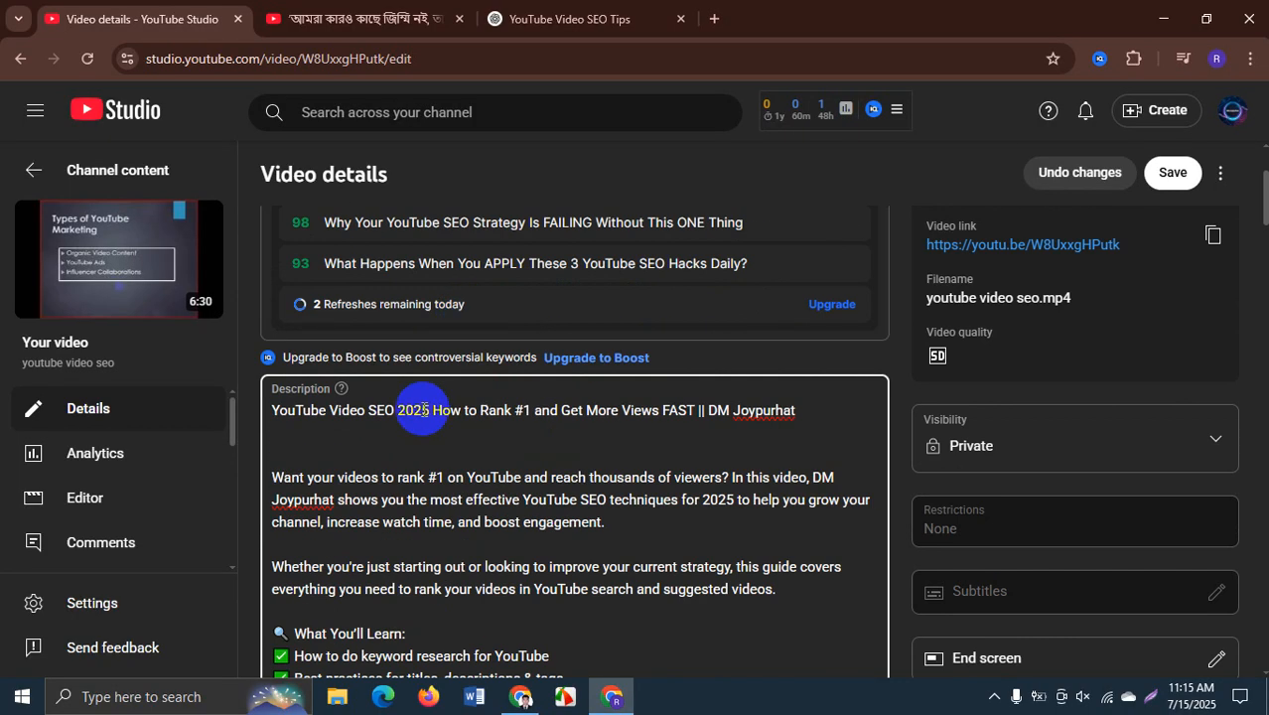
scroll(424, 410, "down", 5)
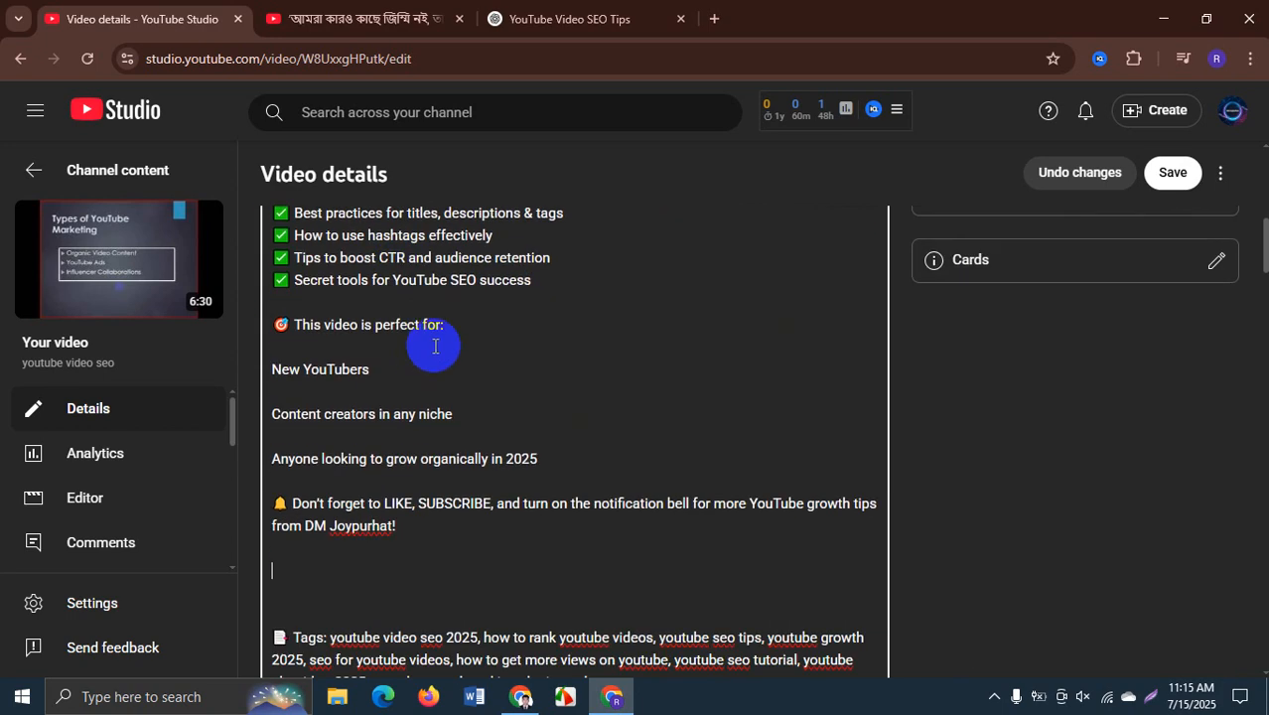
scroll(442, 343, "down", 2)
scroll(446, 343, "down", 2)
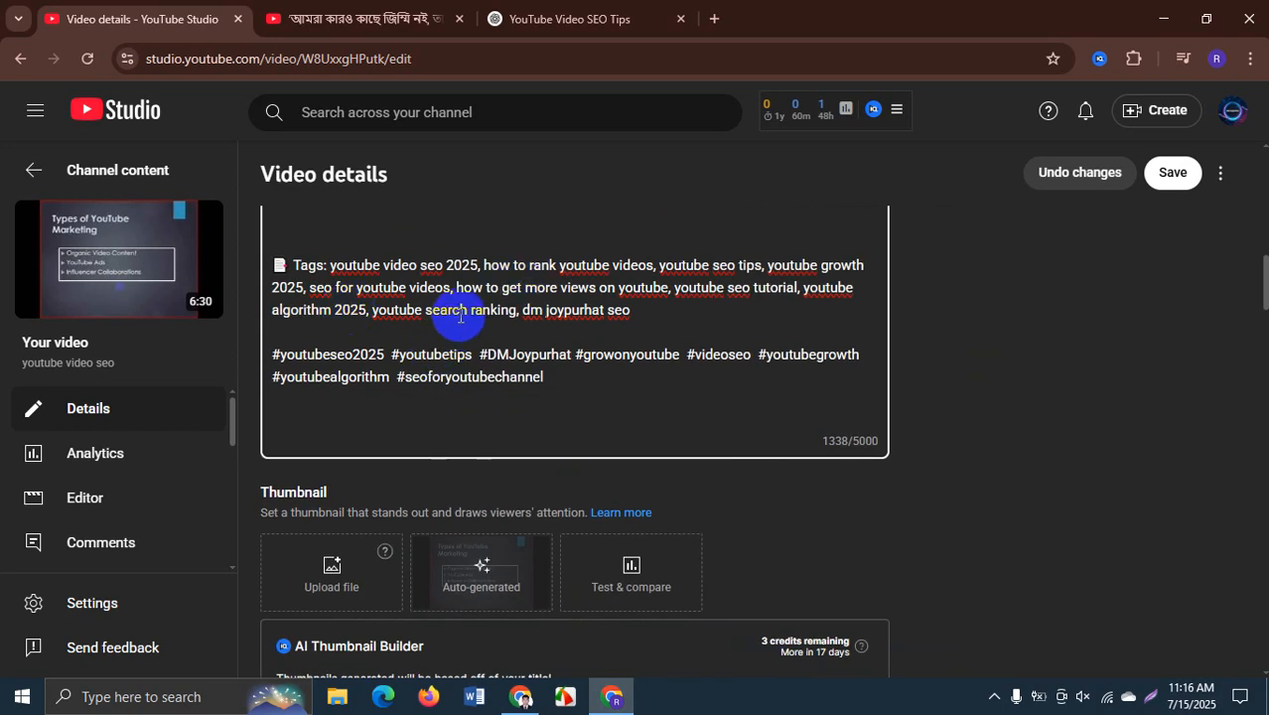
scroll(469, 308, "down", 2)
scroll(470, 310, "down", 1)
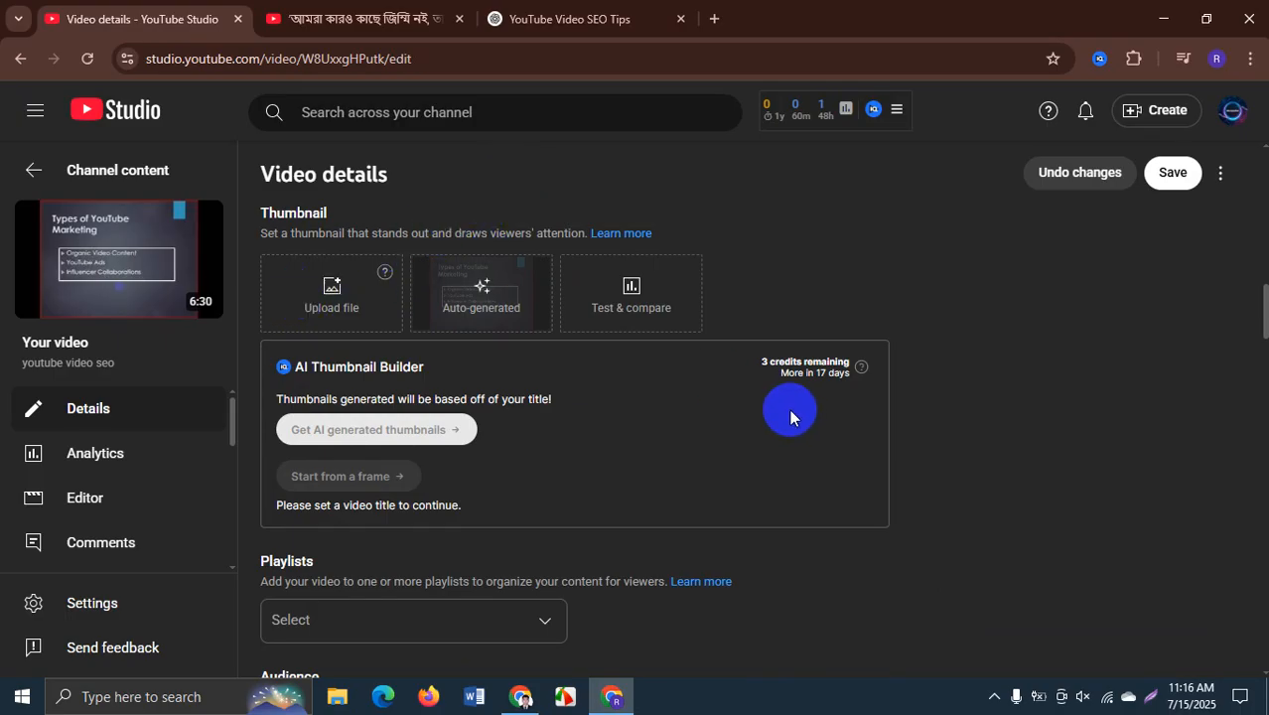
- Create a new playlist titled "Graphic Design" from the video's playlist selection
scroll(598, 389, "down", 1)
scroll(599, 389, "down", 2)
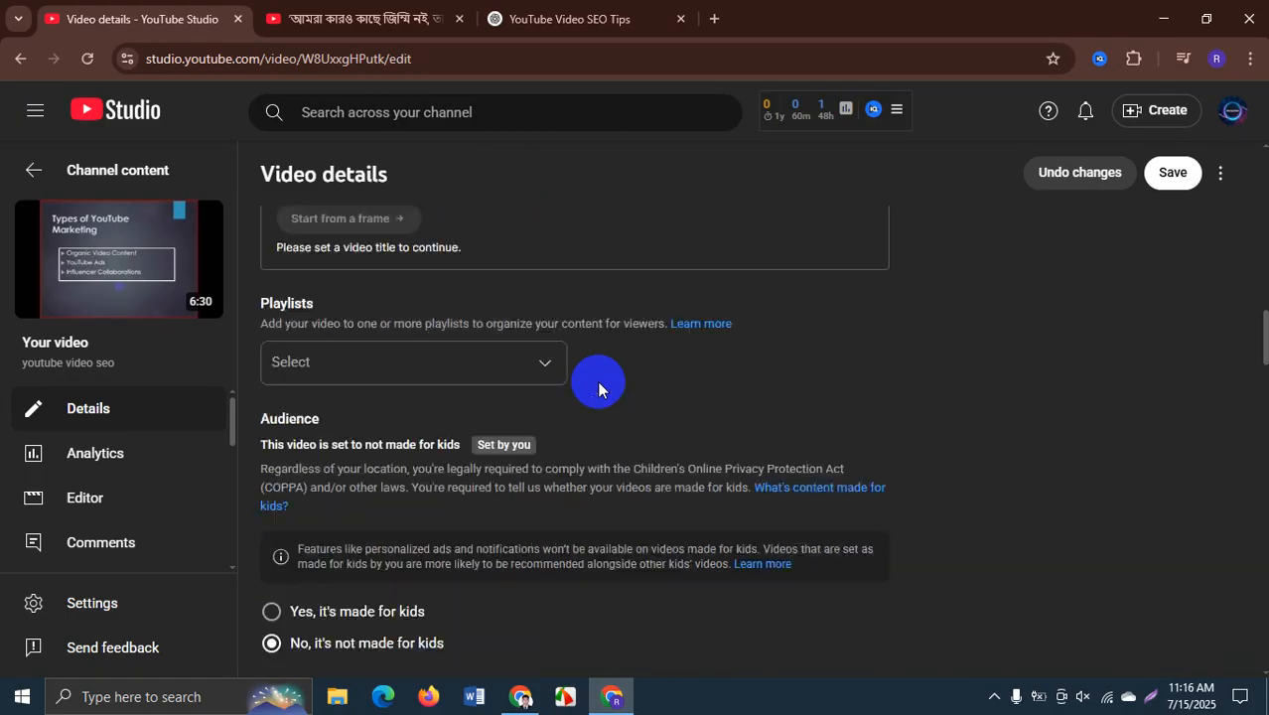
left_click(368, 345)
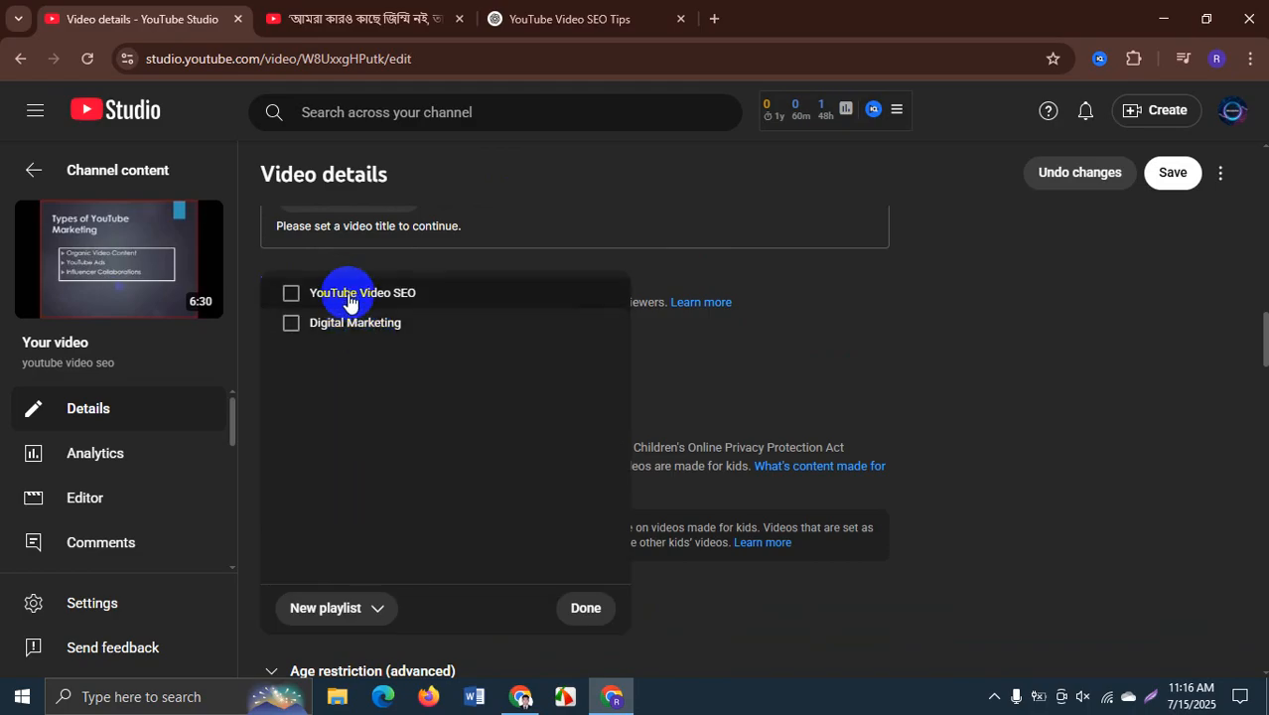
left_click(333, 609)
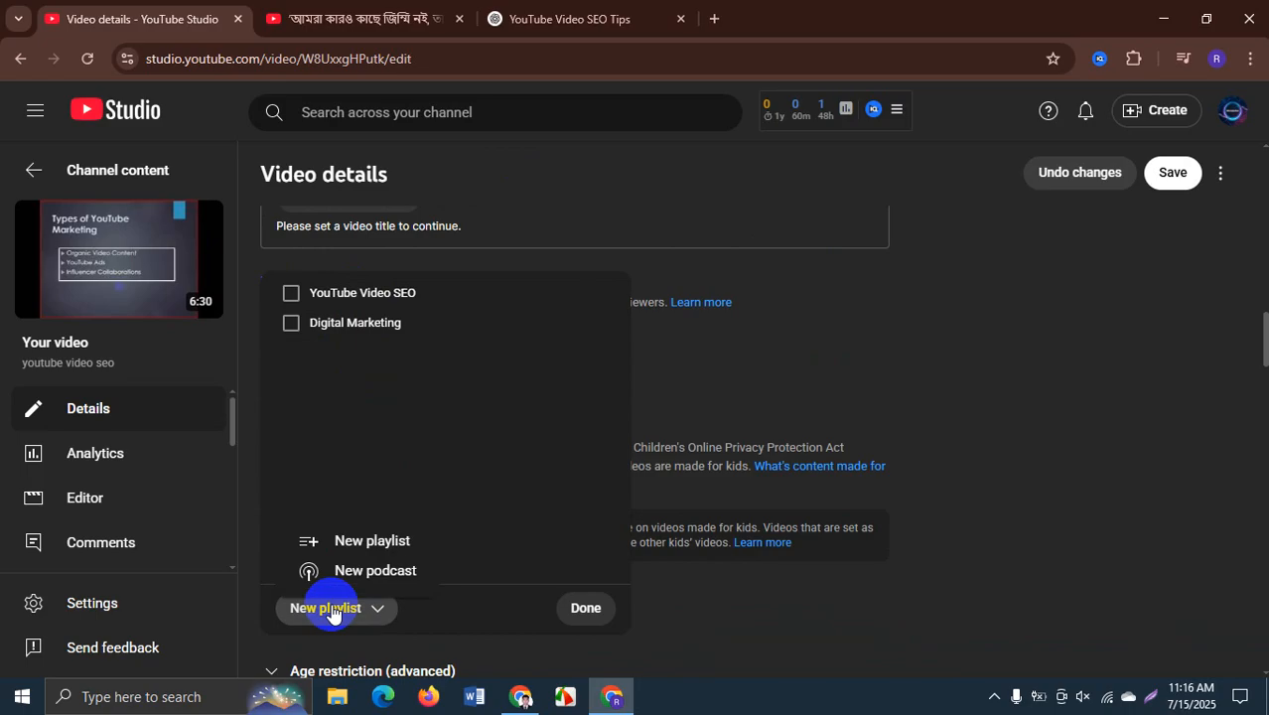
left_click(360, 544)
left_click(533, 260)
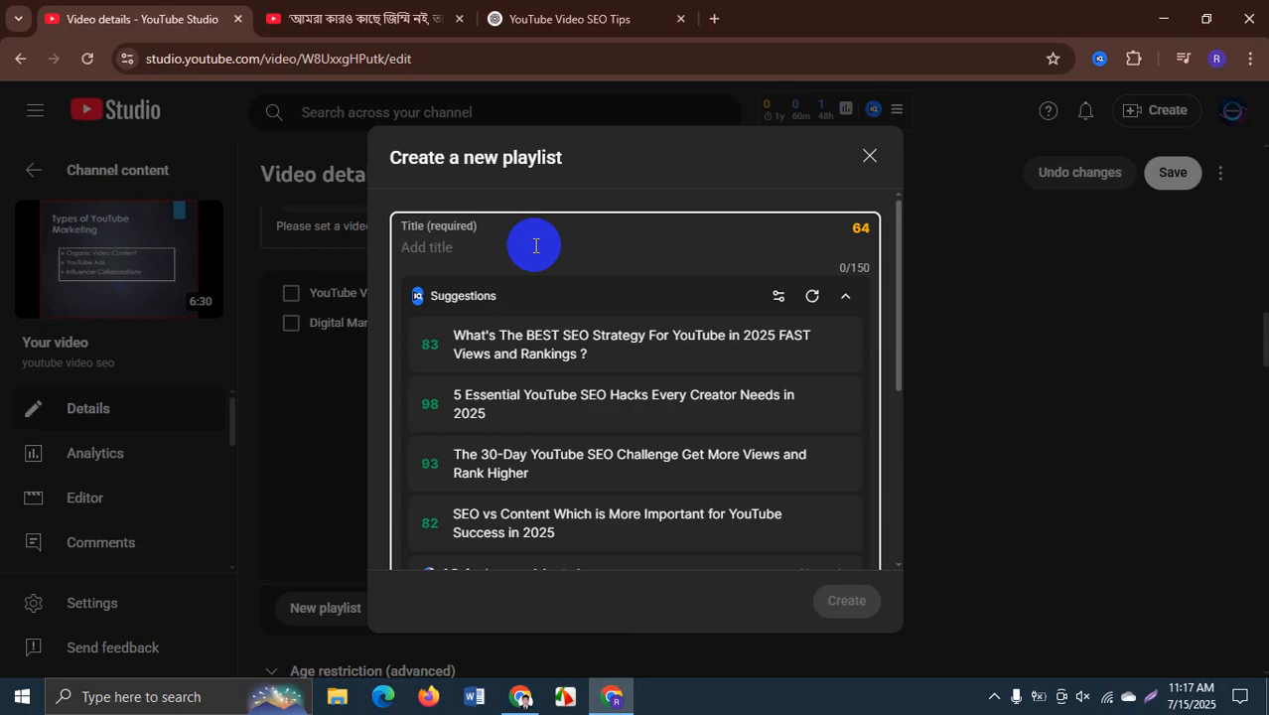
type("YouTube Video seo")
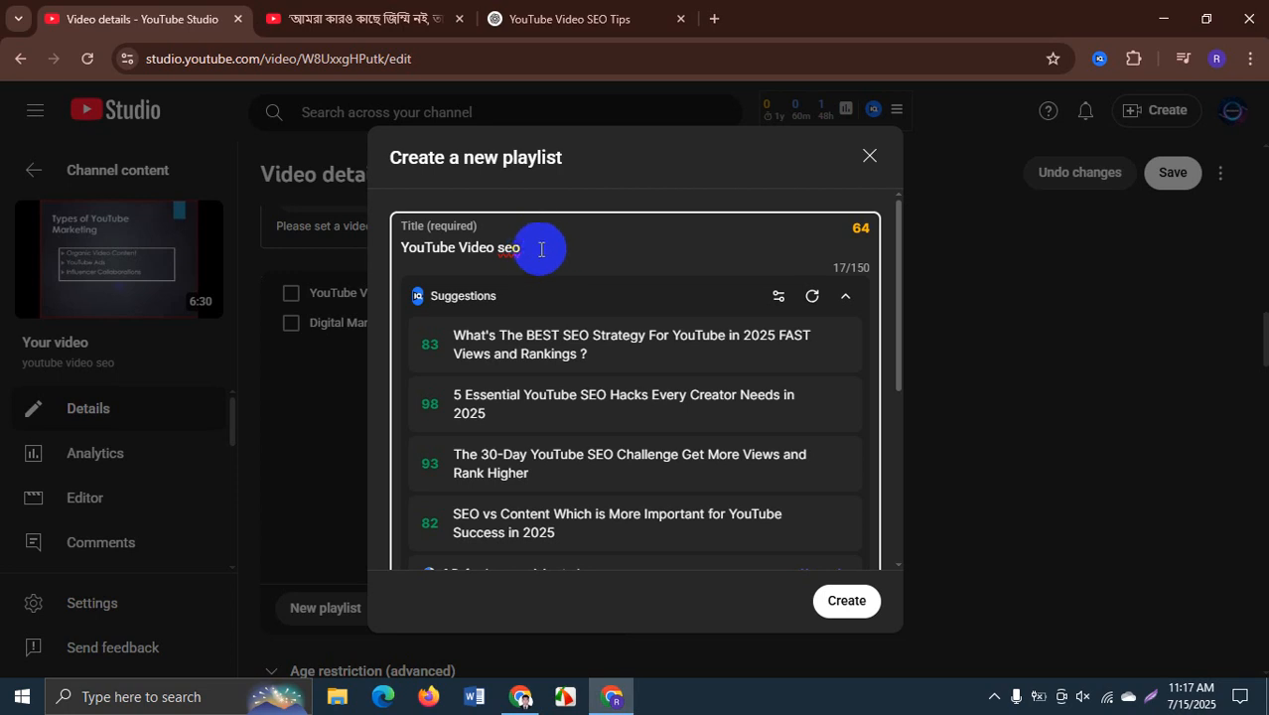
left_click_drag(532, 254, 405, 246)
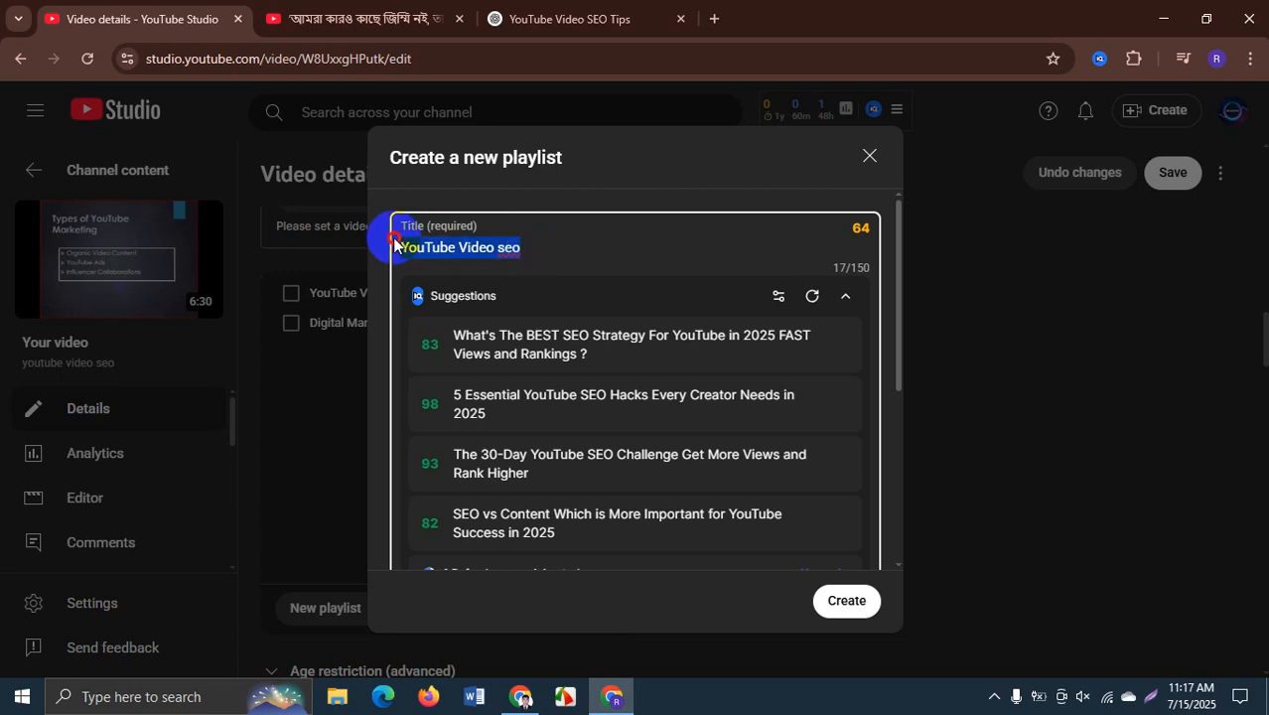
type("Graphic Design")
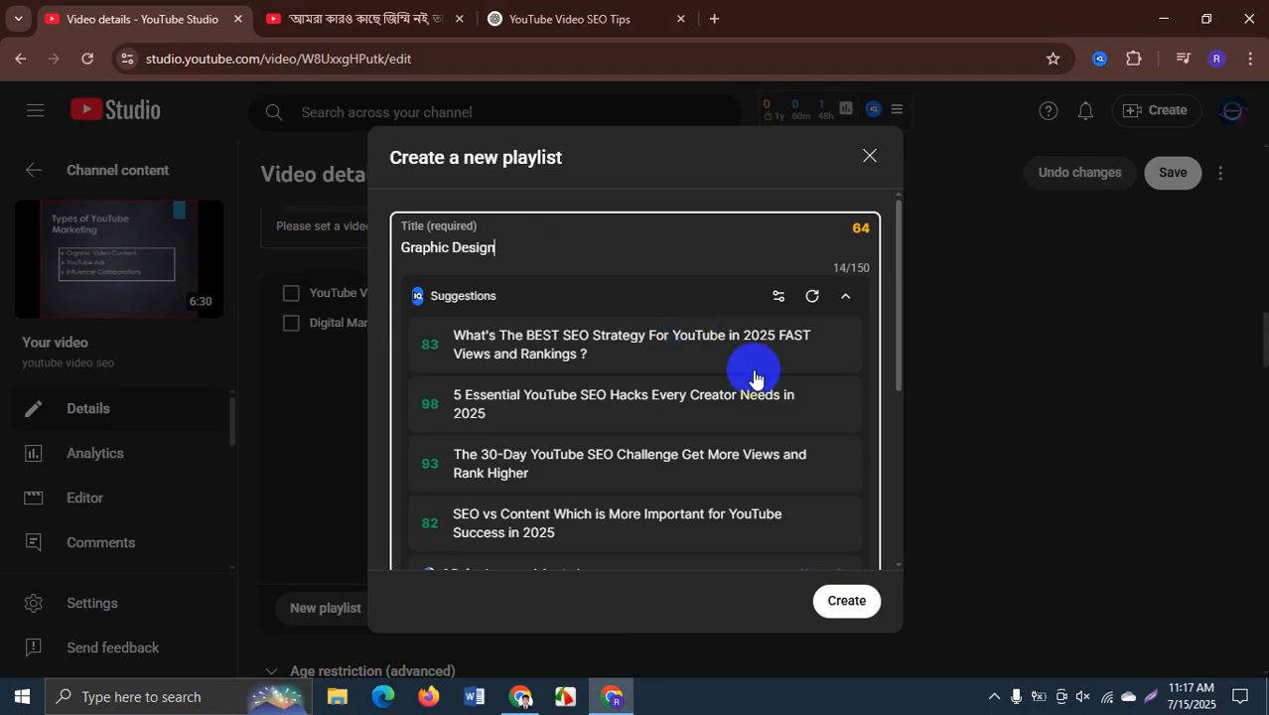
left_click(850, 602)
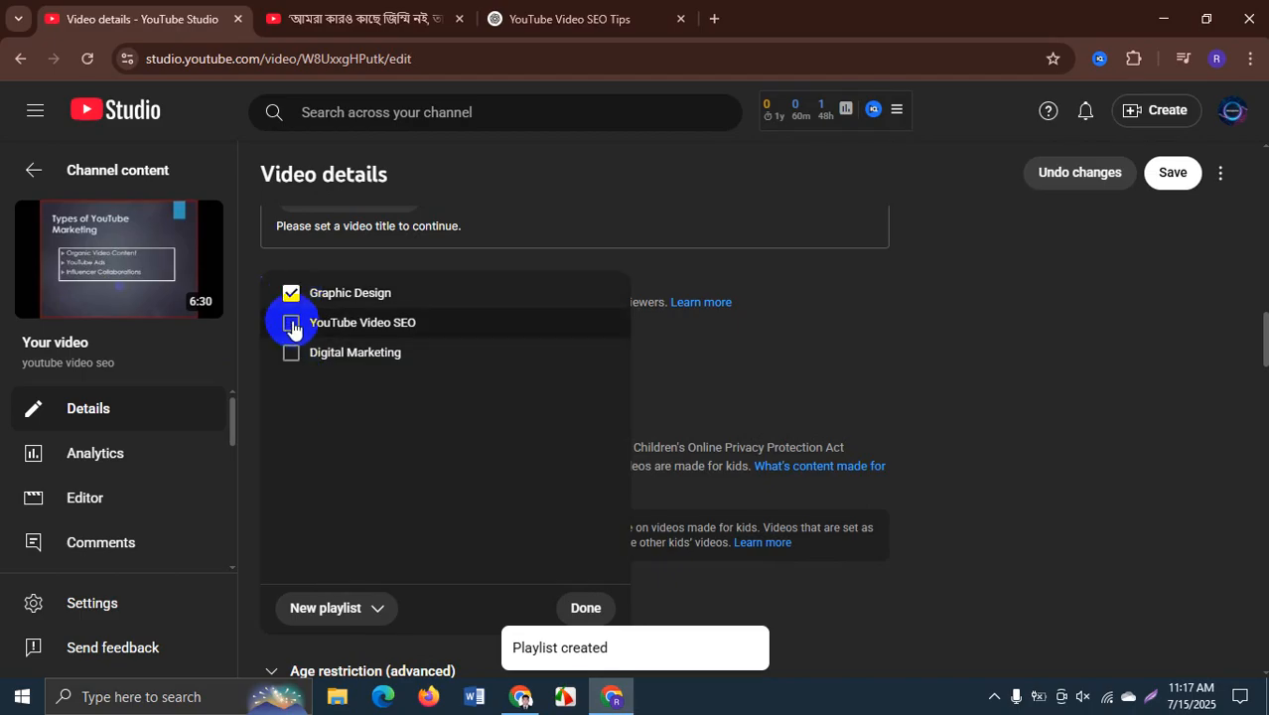
- Assign the video only to the YouTube Video SEO playlist, leaving Graphic Design and Digital Marketing unselected
left_click(293, 330)
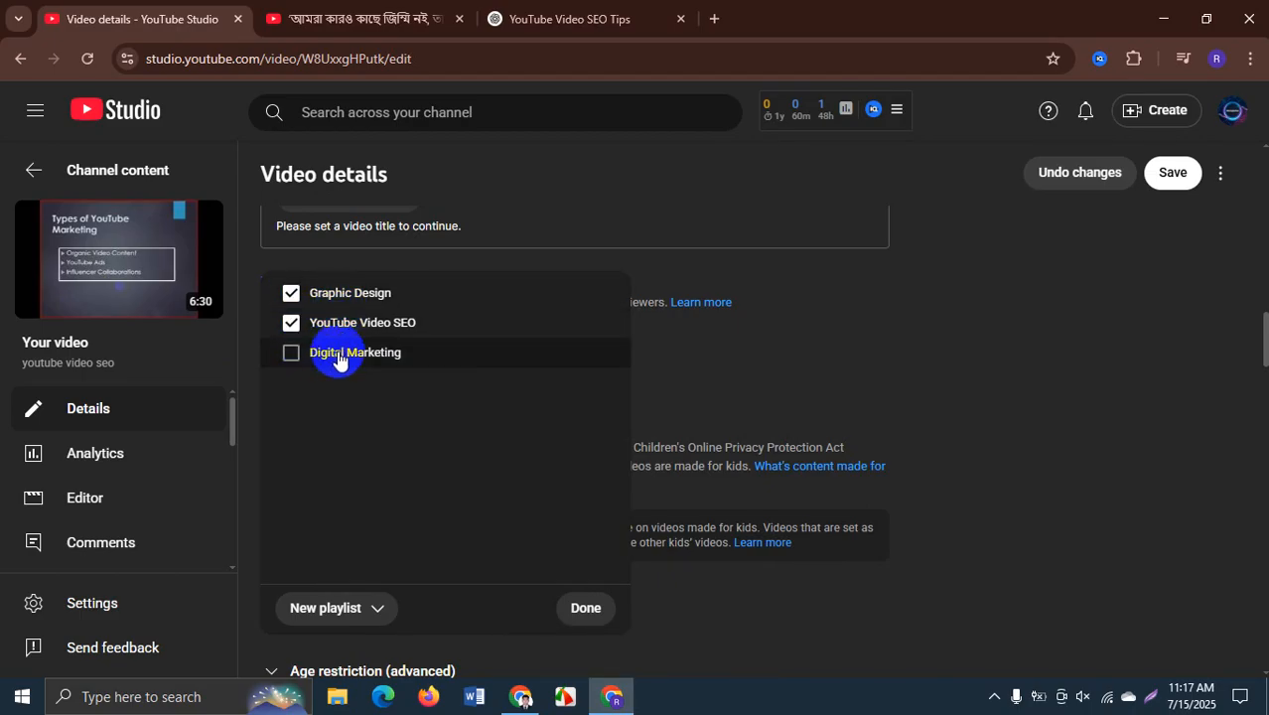
left_click(291, 356)
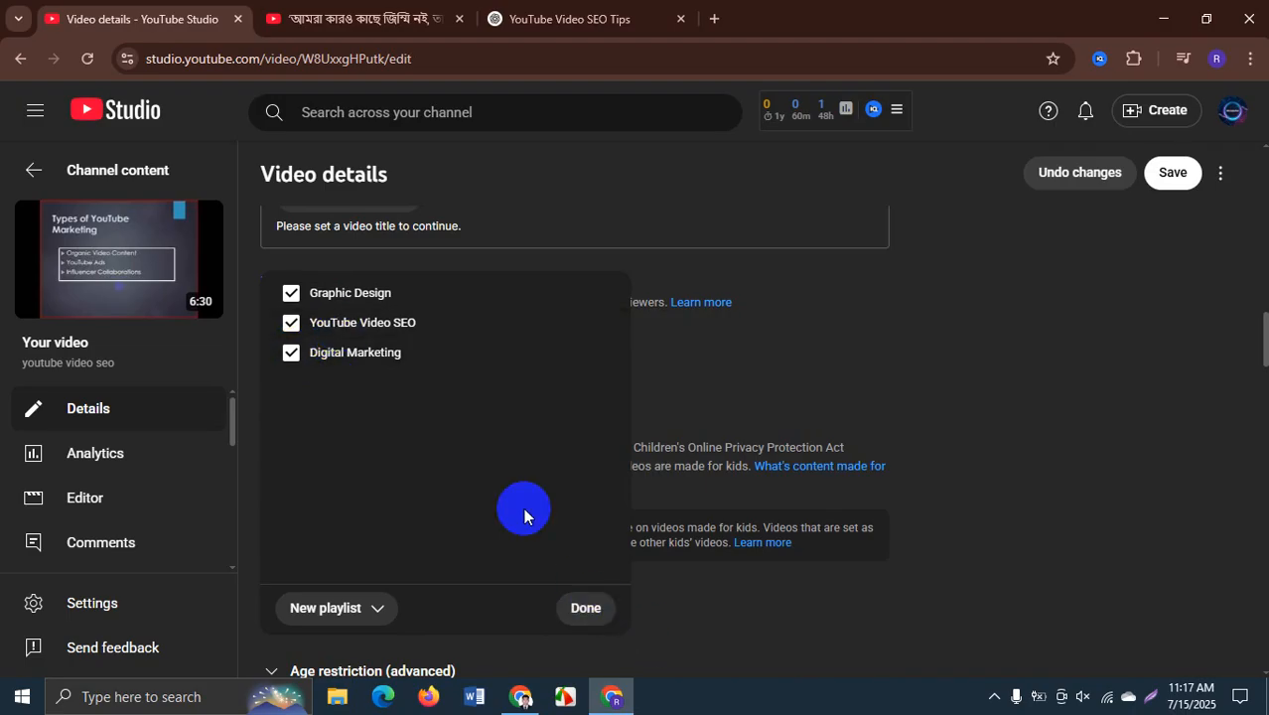
left_click(291, 293)
left_click(291, 353)
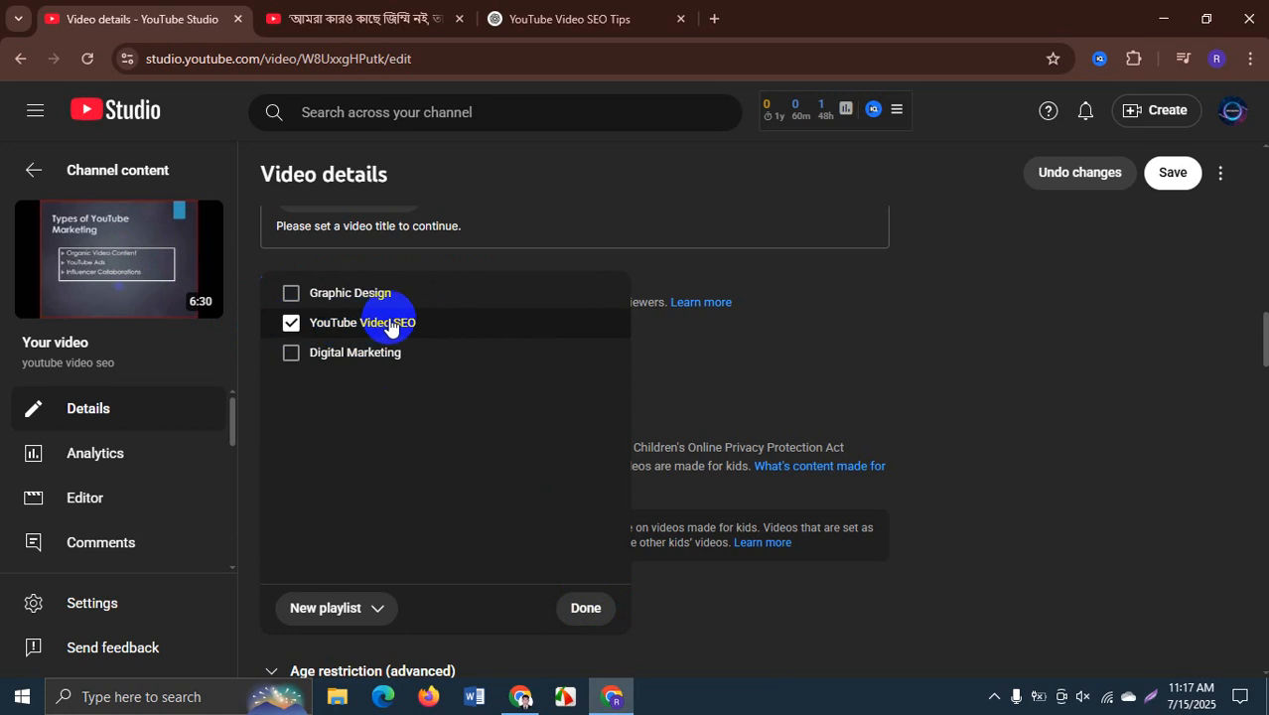
left_click(585, 609)
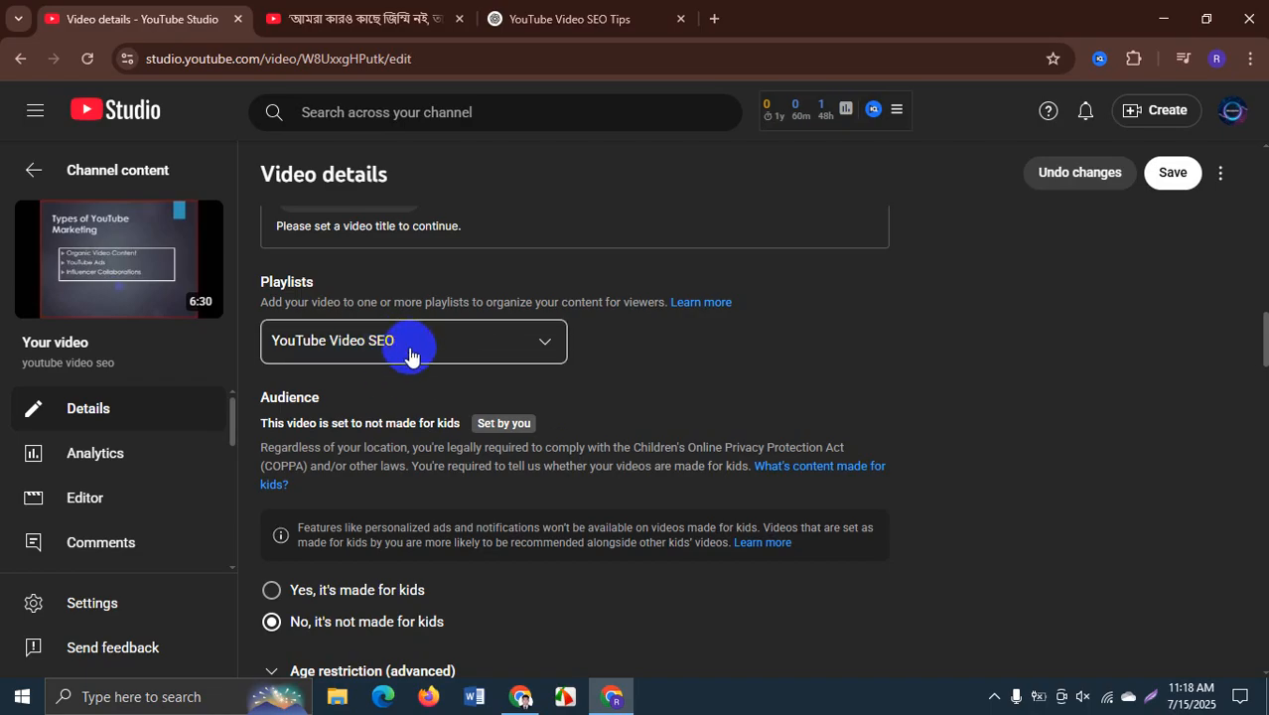
- Examine the audience, paid promotion, altered content, automatic chapters, places and concepts settings down to the tags section
scroll(412, 353, "down", 3)
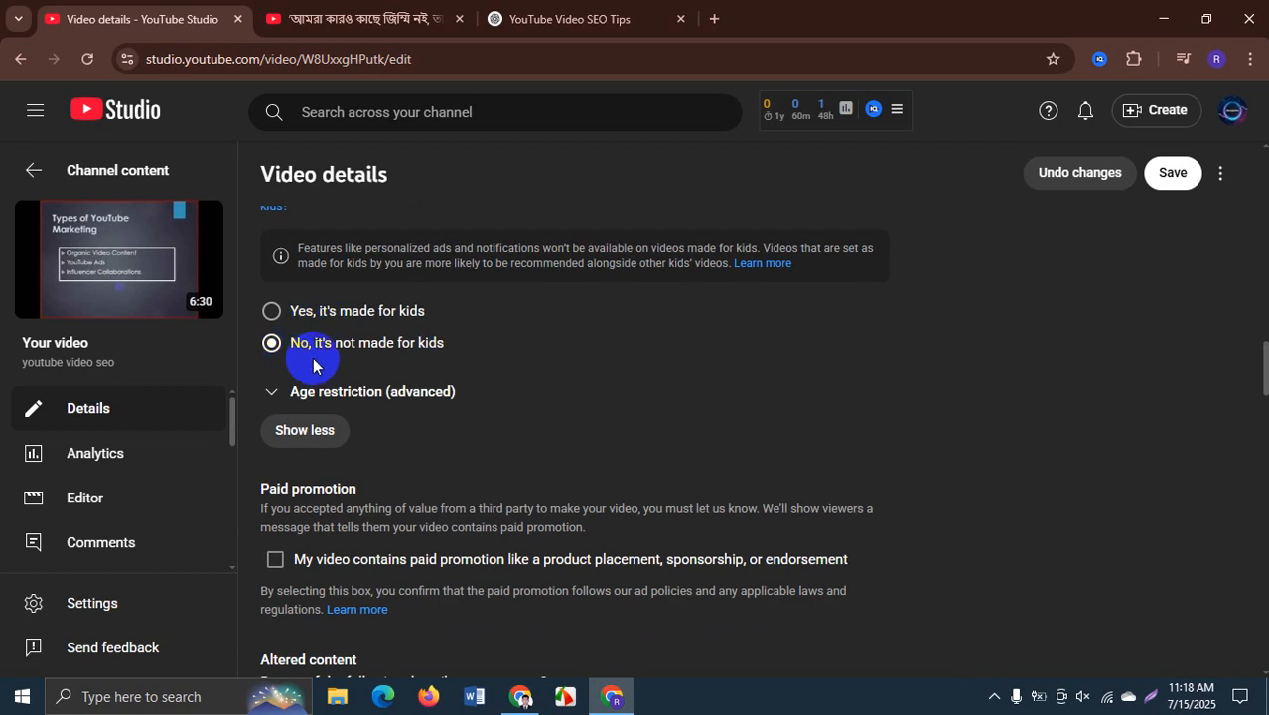
scroll(427, 328, "down", 1)
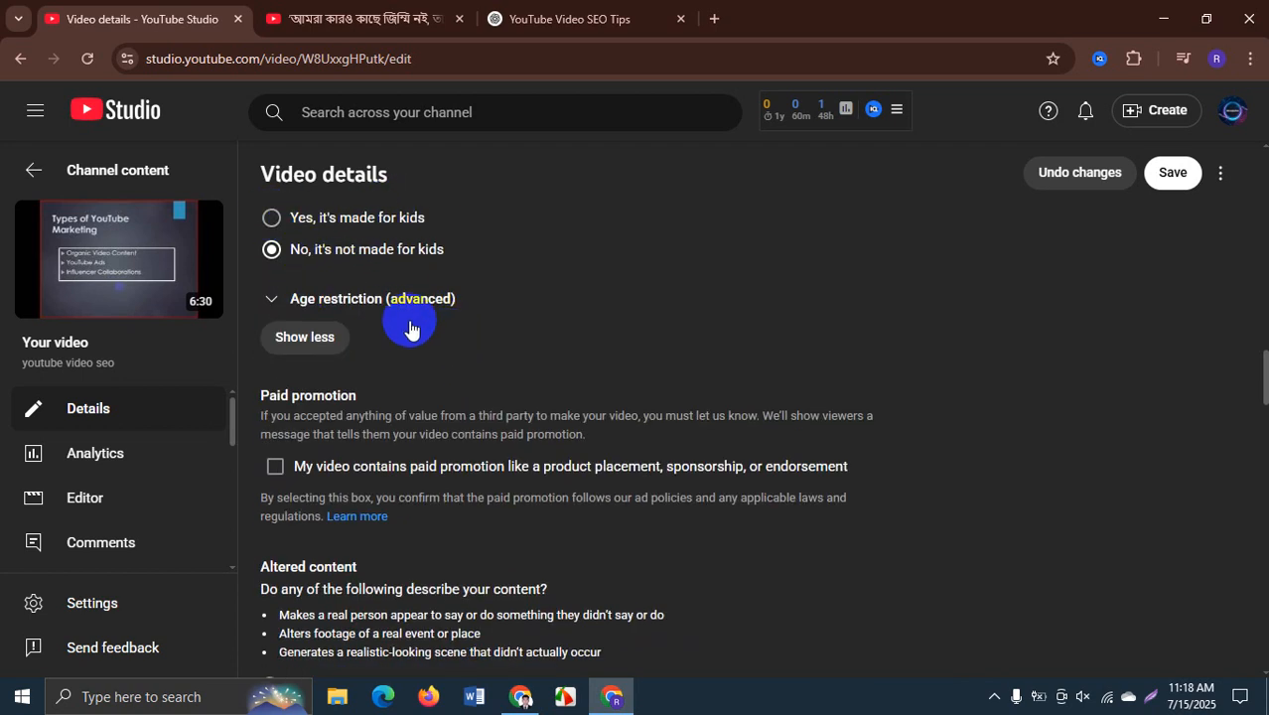
scroll(504, 283, "down", 2)
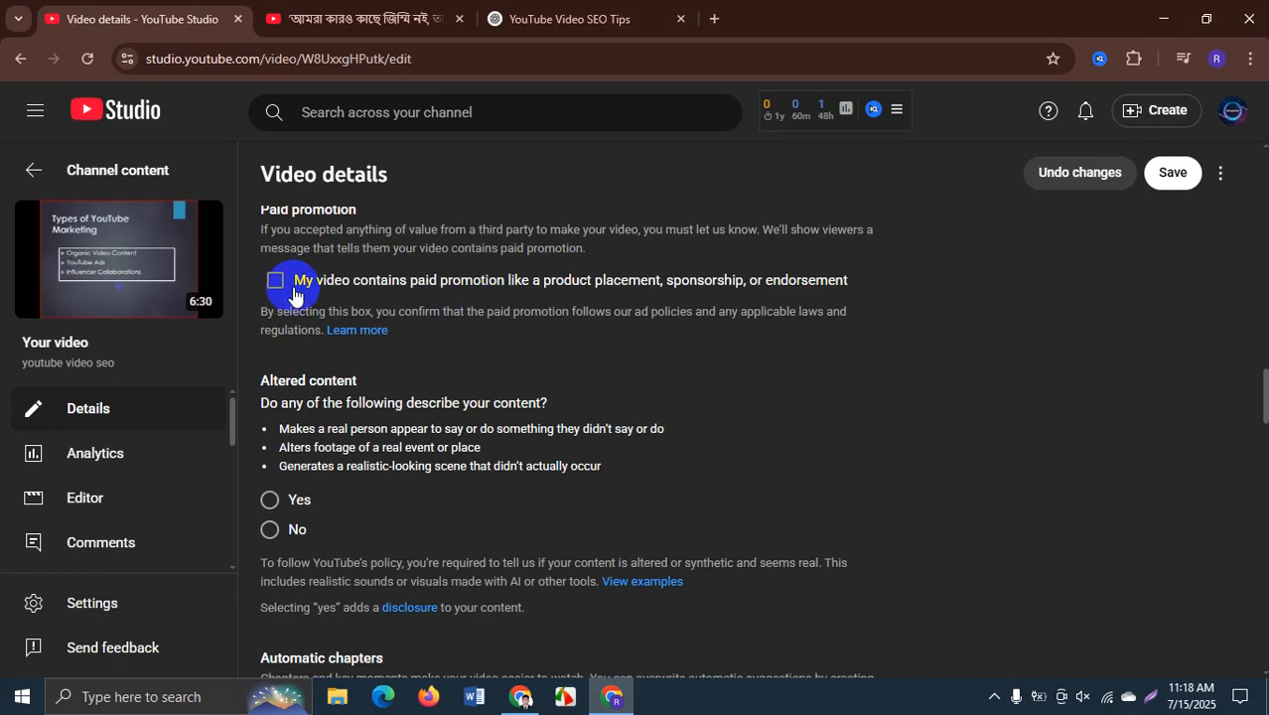
scroll(397, 328, "down", 1)
scroll(385, 407, "down", 3)
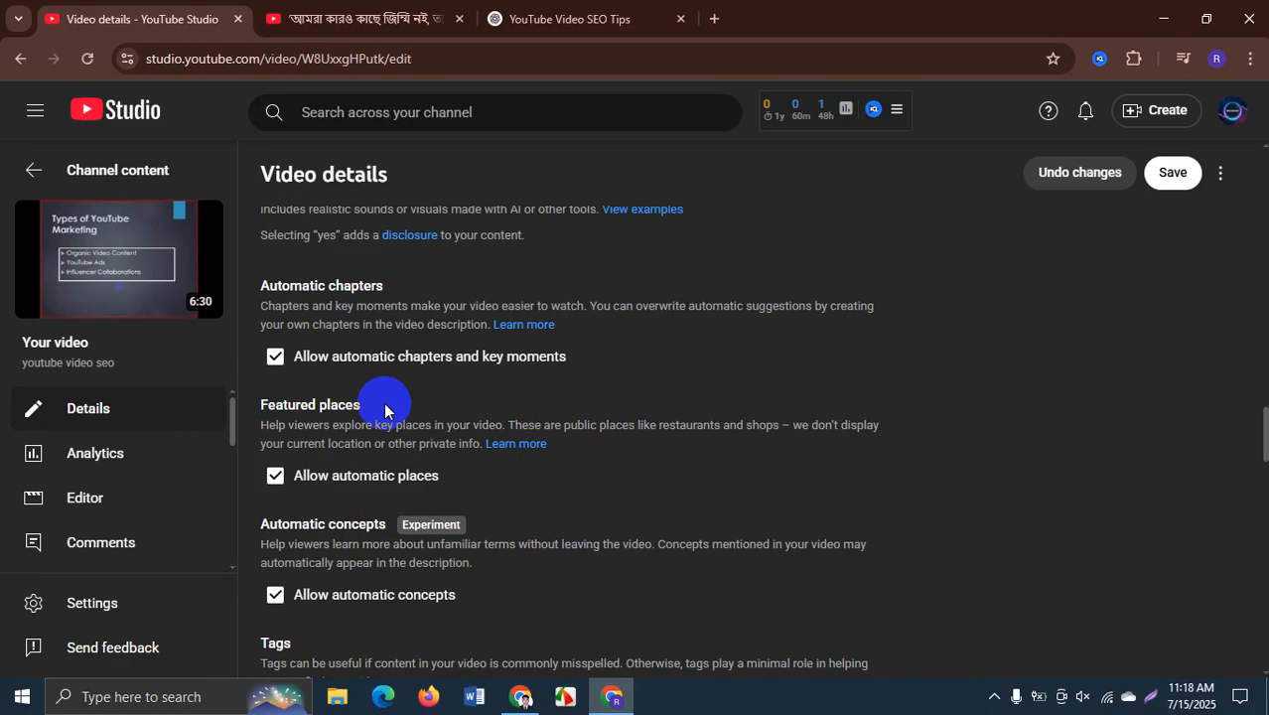
scroll(417, 348, "down", 1)
scroll(377, 327, "down", 1)
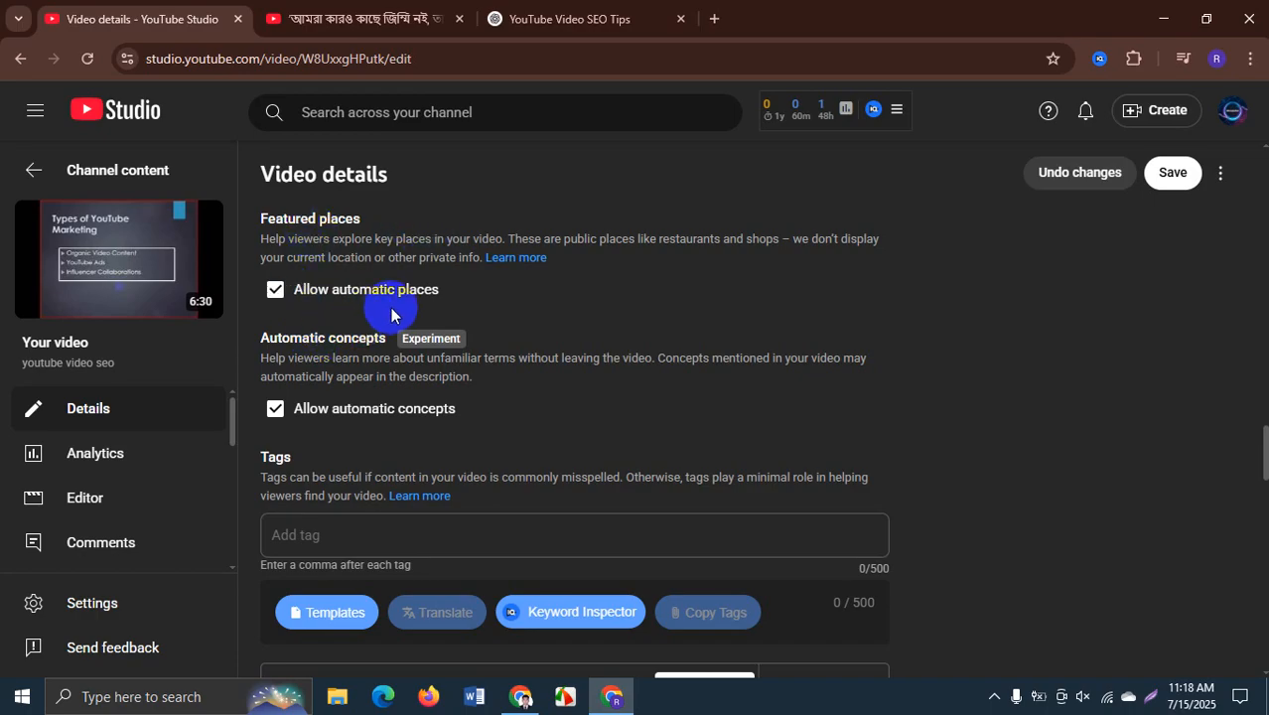
scroll(343, 377, "down", 1)
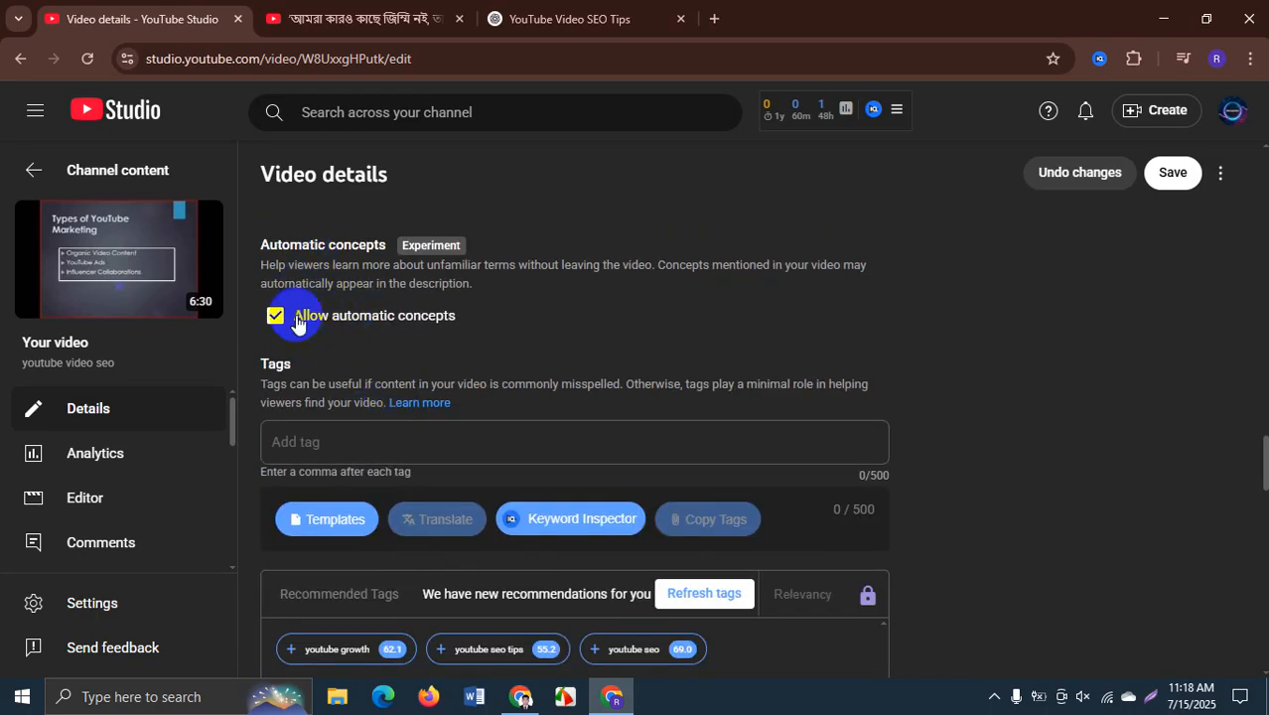
scroll(258, 467, "down", 1)
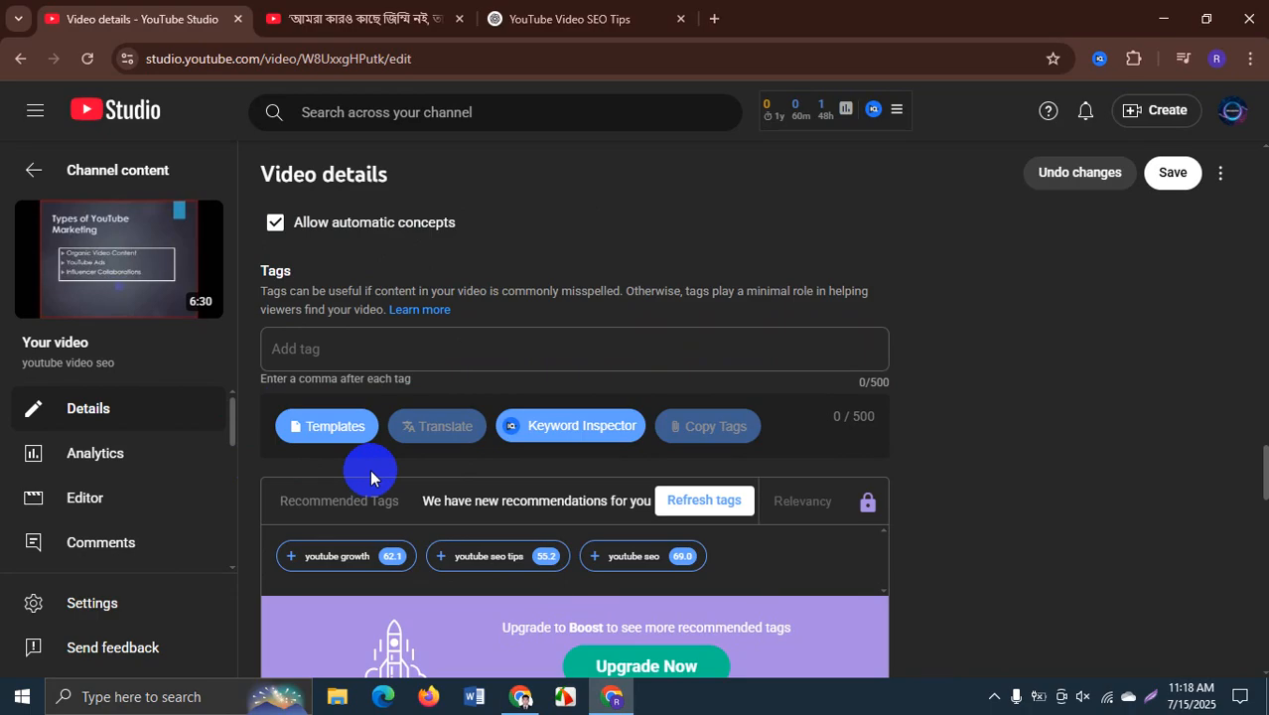
- Copy the keyword list following "Tags:" in the description and paste it as the video's tags
left_click(312, 348)
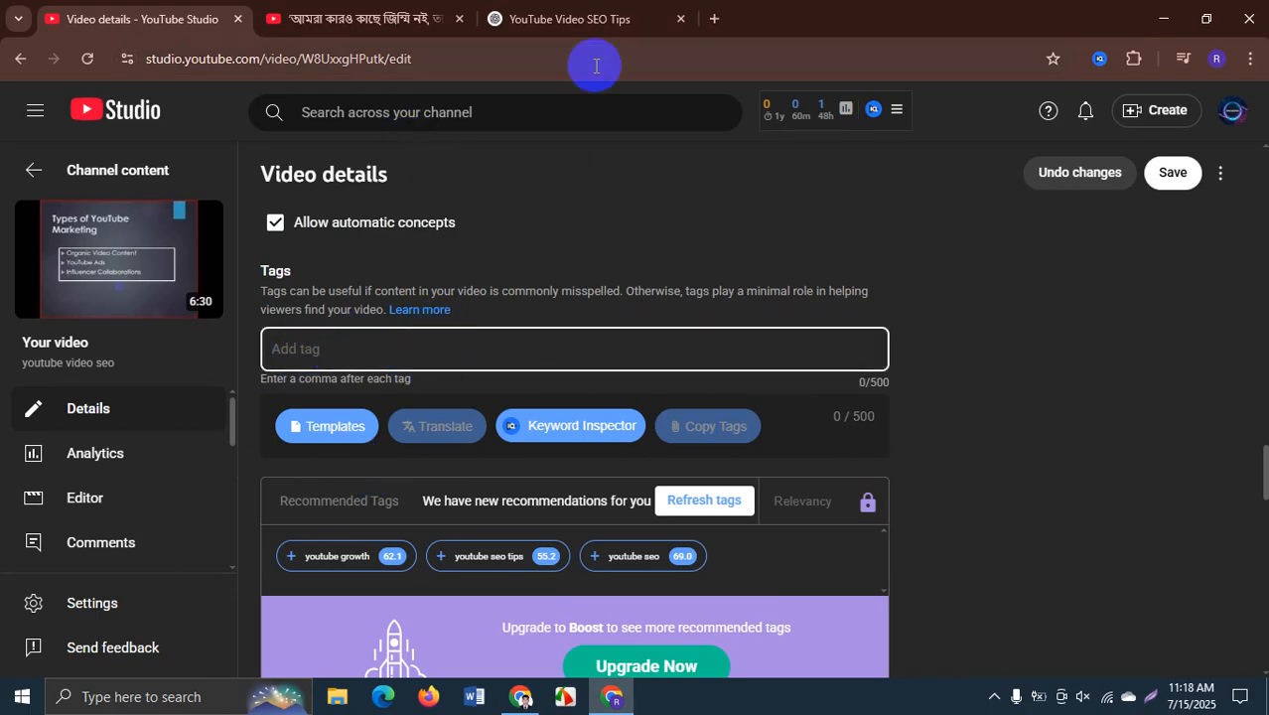
scroll(368, 319, "up", 15)
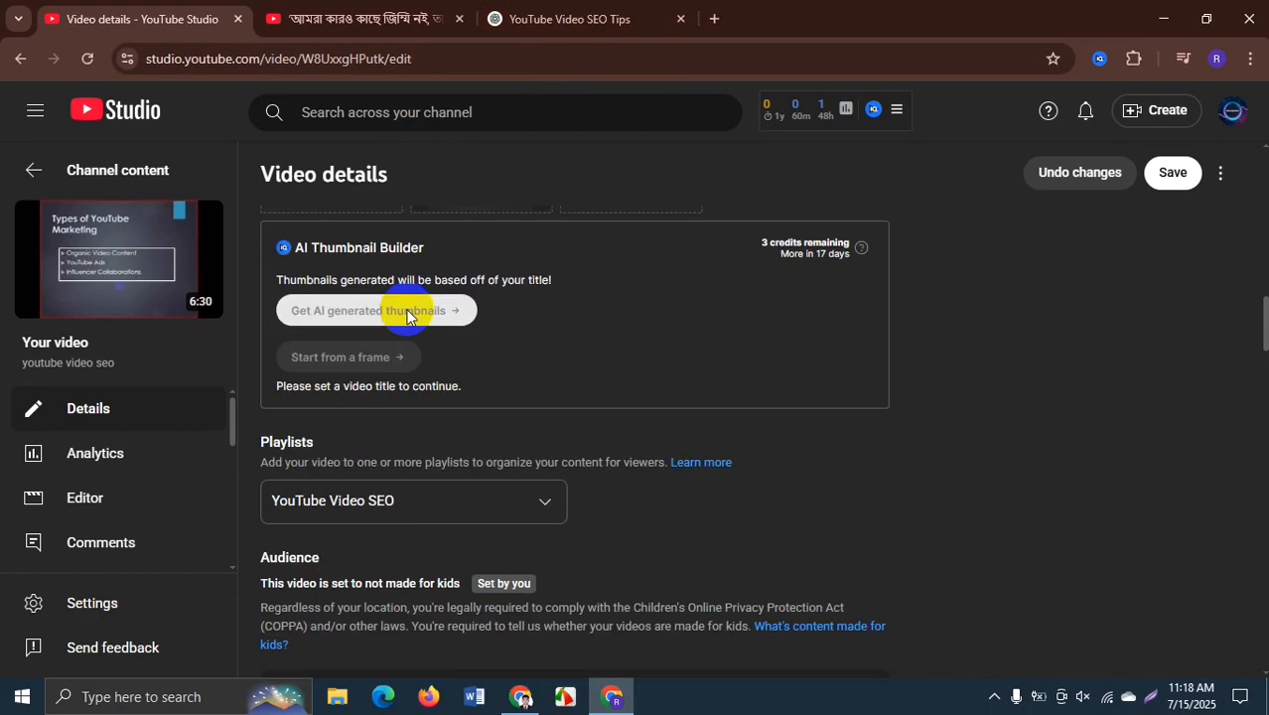
scroll(406, 316, "up", 10)
left_click(370, 524)
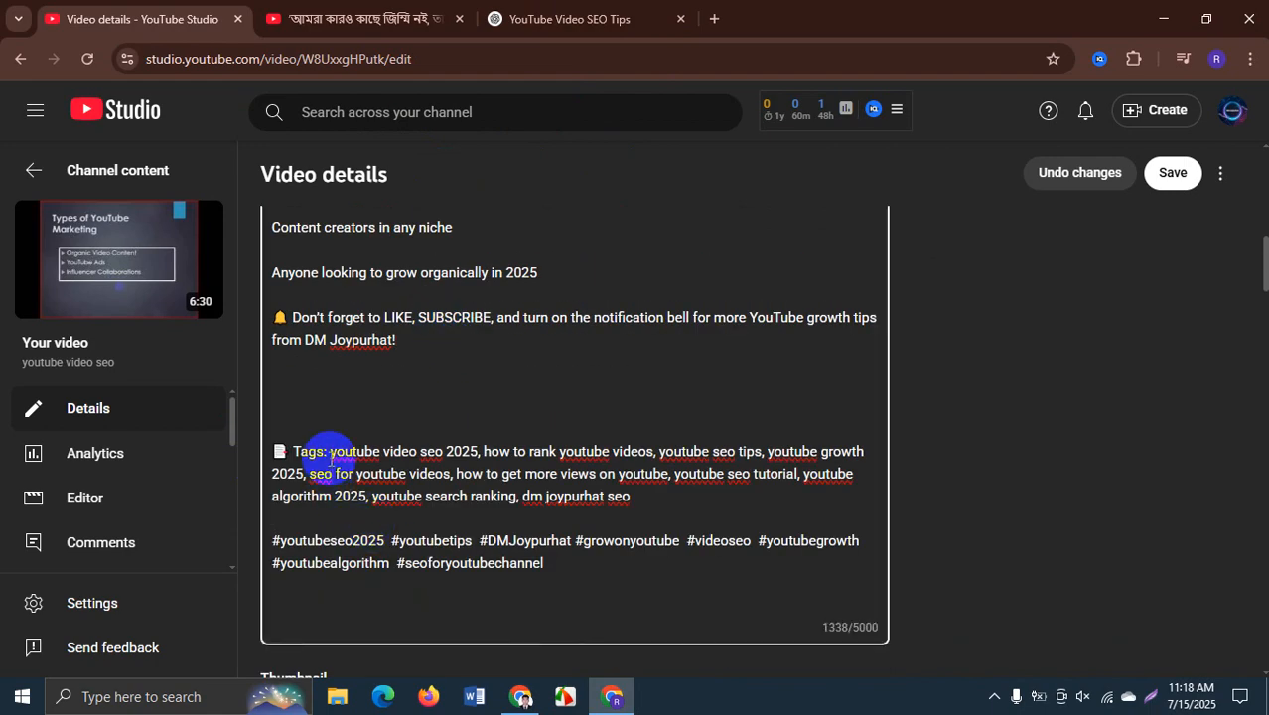
left_click_drag(331, 459, 632, 497)
key("ctrl+c")
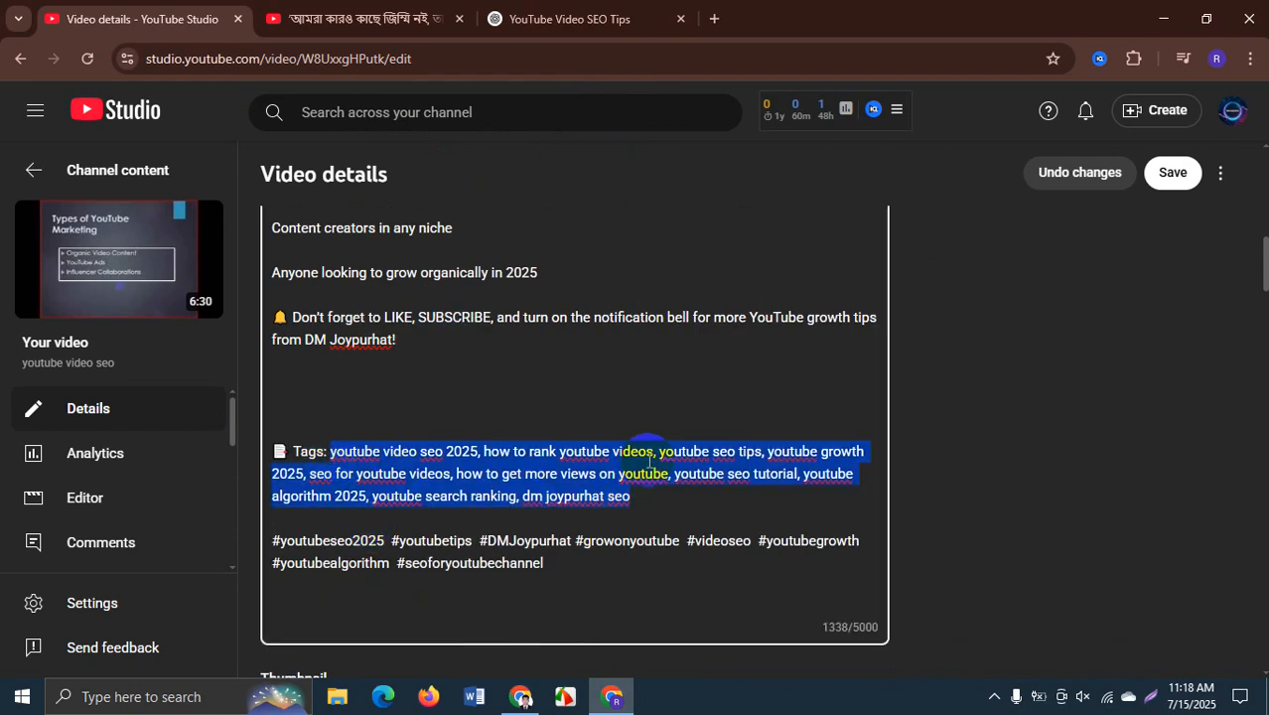
scroll(411, 397, "down", 20)
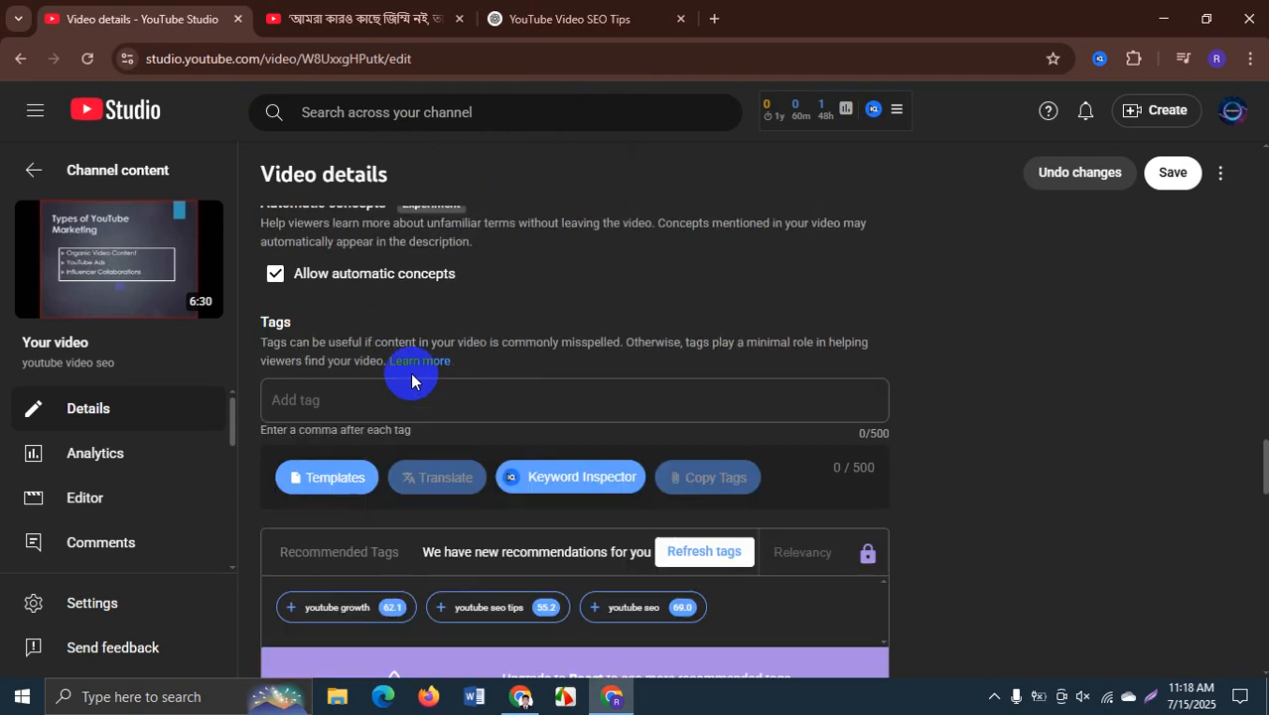
left_click(346, 348)
key("ctrl+v")
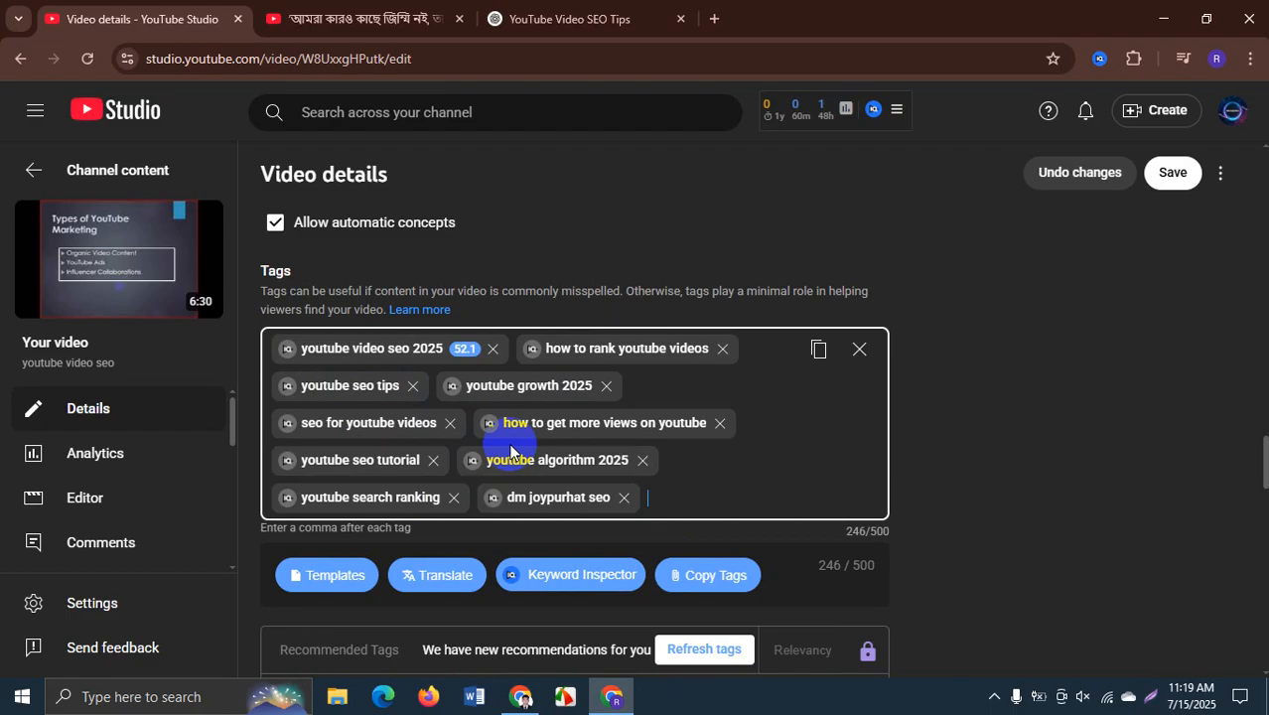
- Search Google for rapidtags in a new browser tab and open the Rapidtags YouTube Tag Generator
left_click(715, 19)
type("ra")
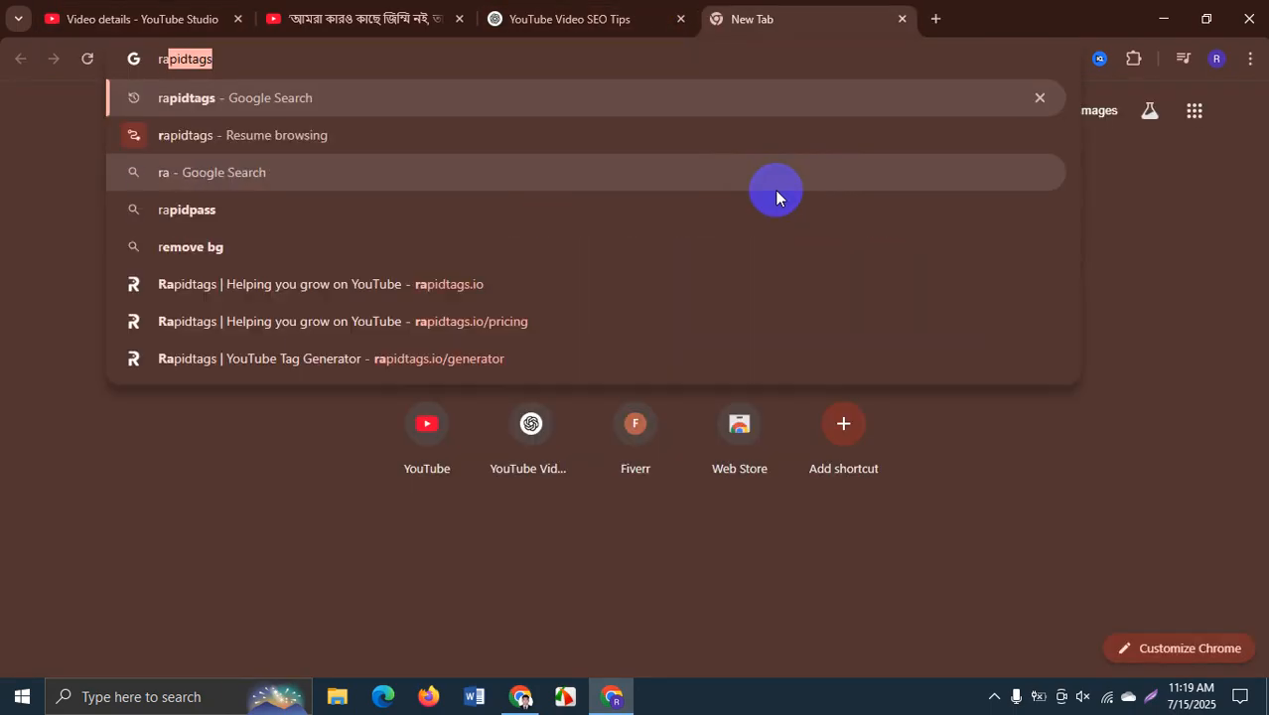
key("Return")
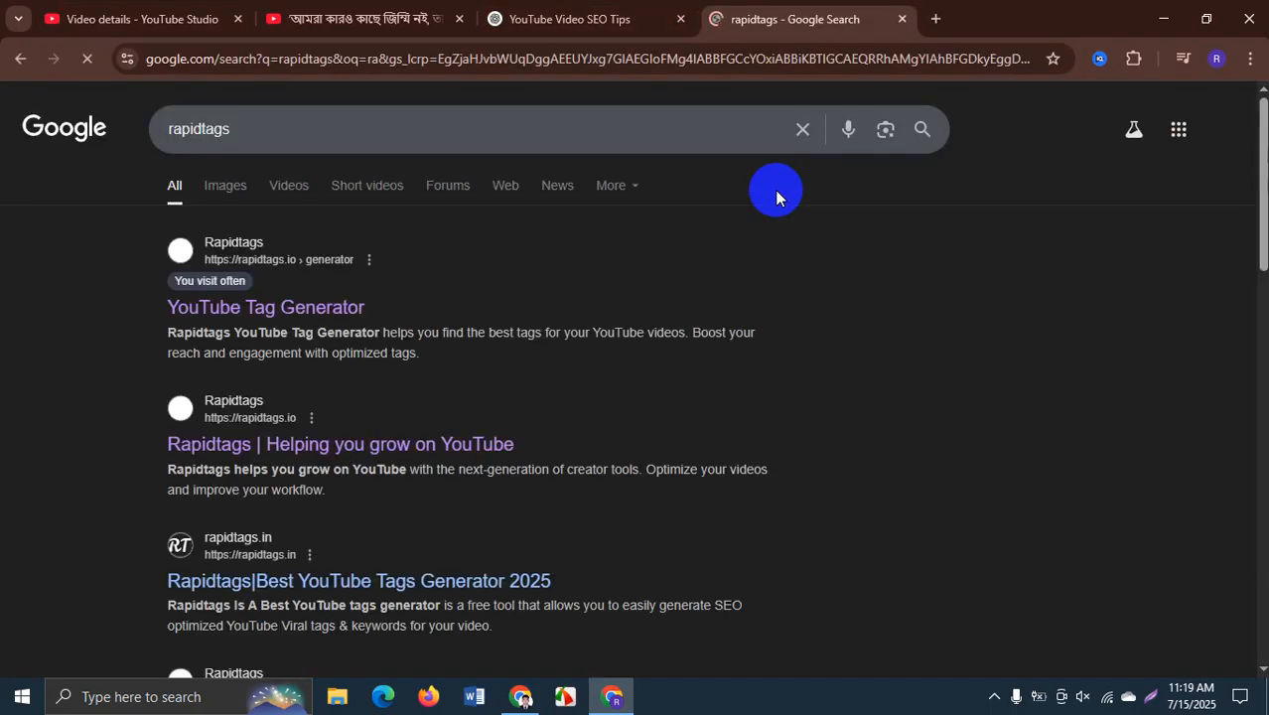
left_click(262, 256)
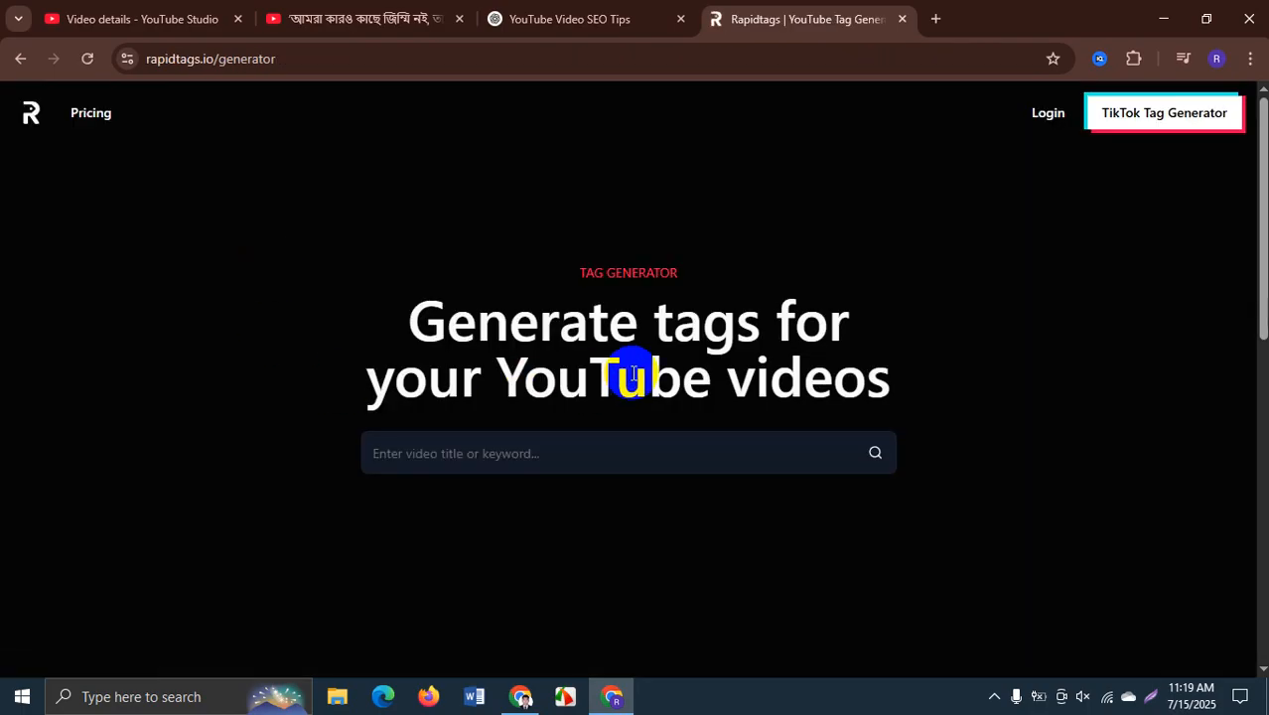
- Generate tags for the keyword "youtube video seo"
scroll(500, 353, "down", 1)
scroll(499, 353, "down", 1)
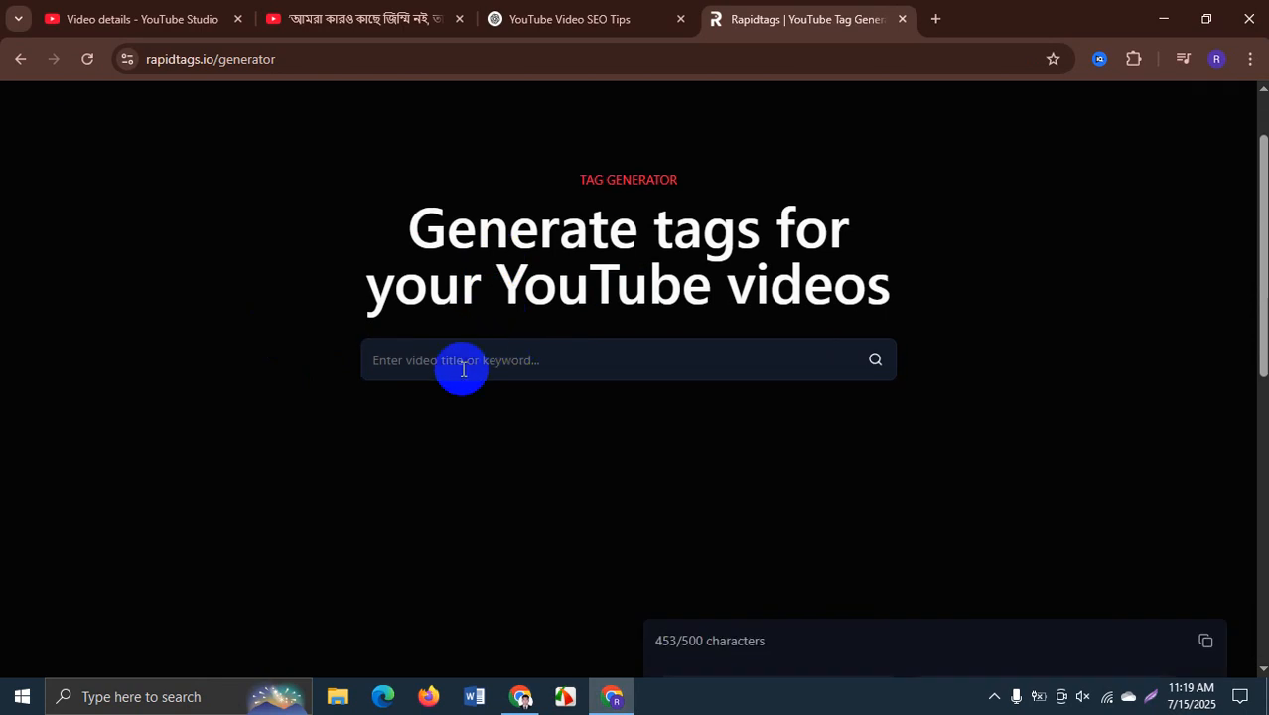
left_click(453, 363)
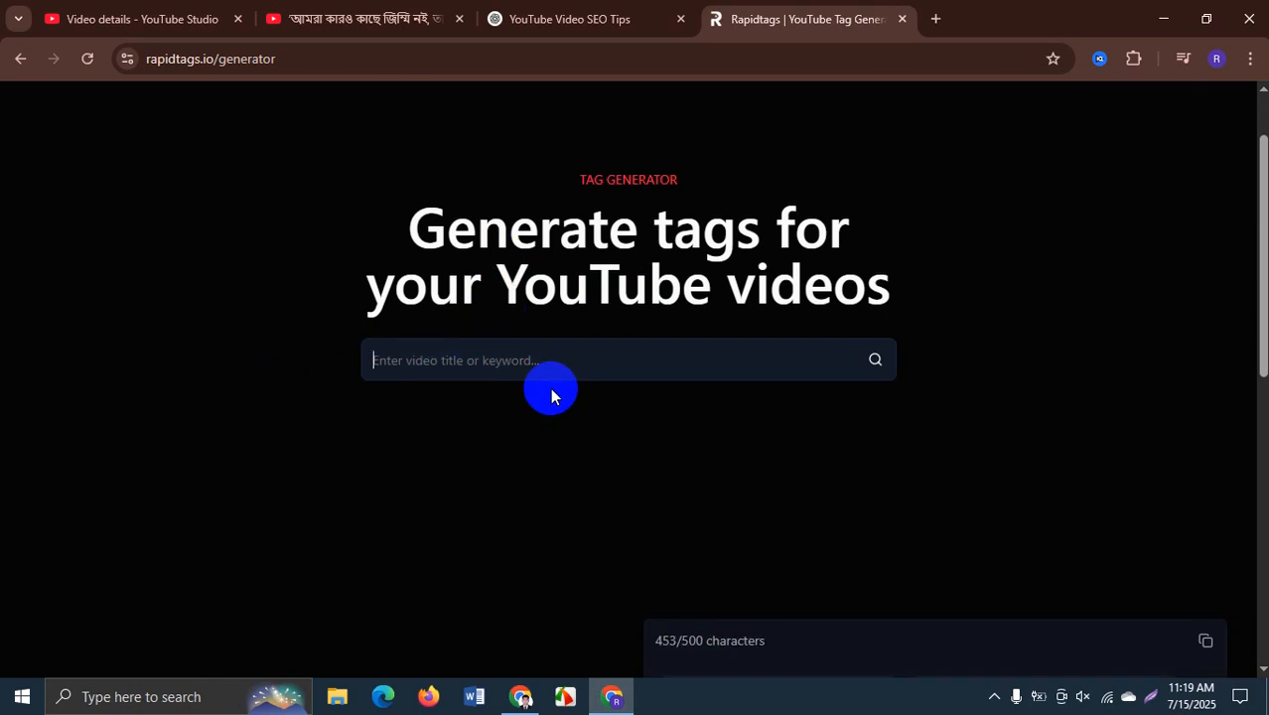
type("youtube")
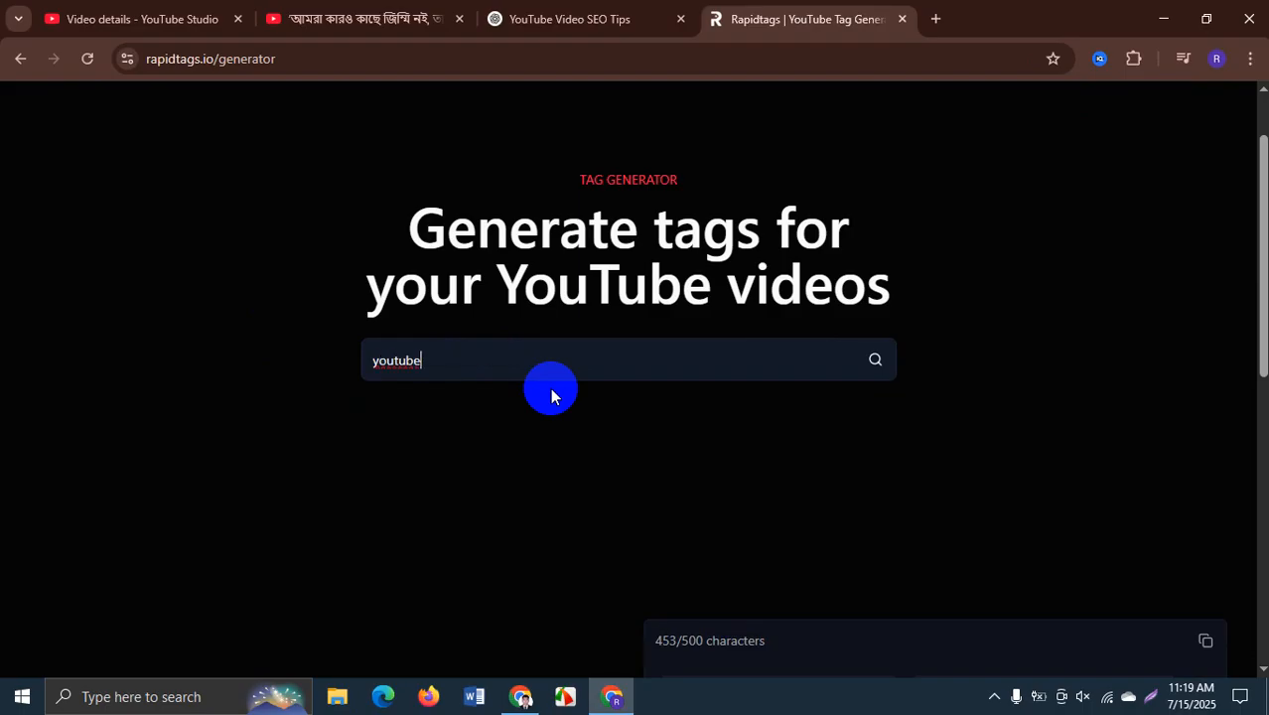
type(" video seo")
key("Return")
scroll(493, 318, "down", 4)
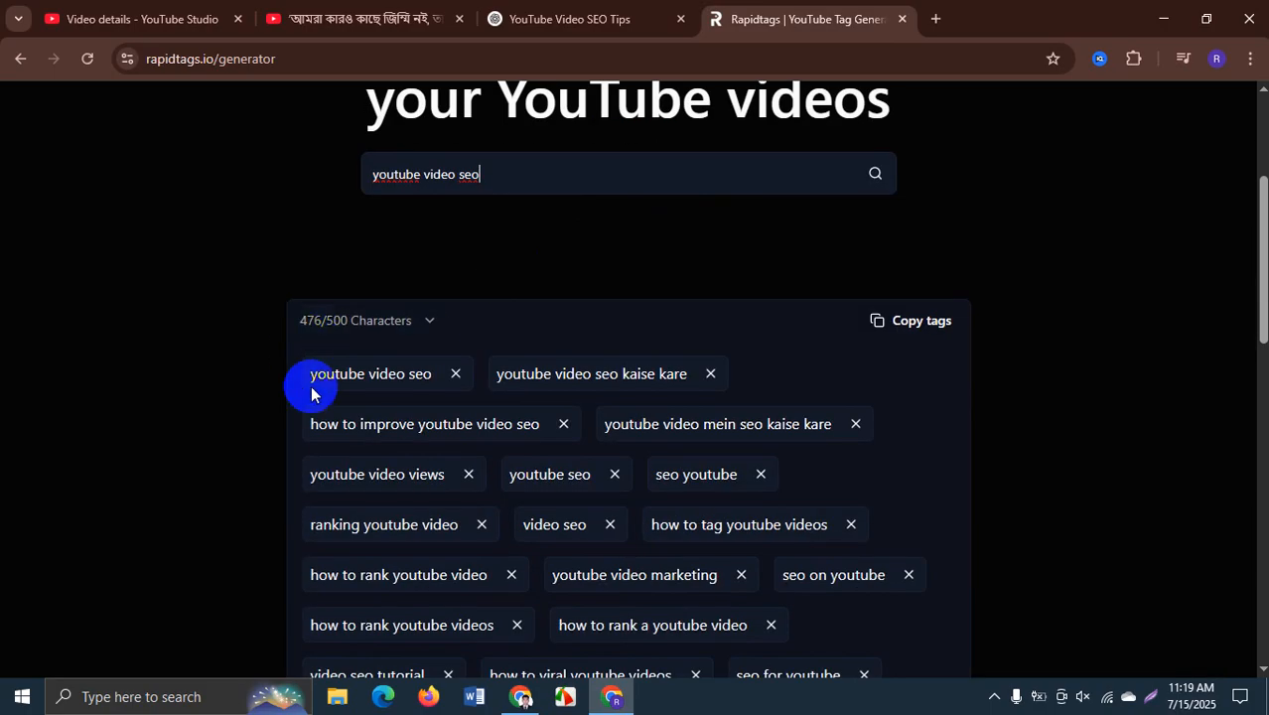
- Copy all the generated tags and paste them after the existing tags in the YouTube Studio video details
scroll(517, 397, "up", 2)
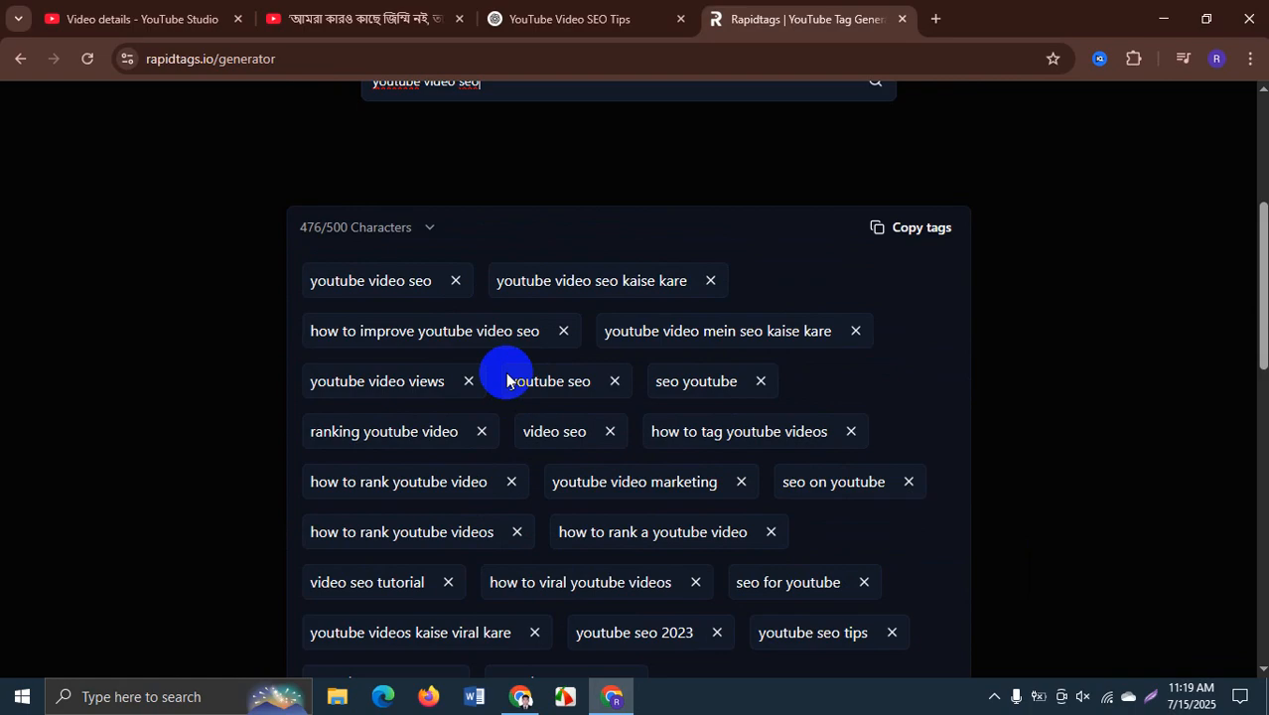
left_click(344, 228)
scroll(594, 373, "down", 2)
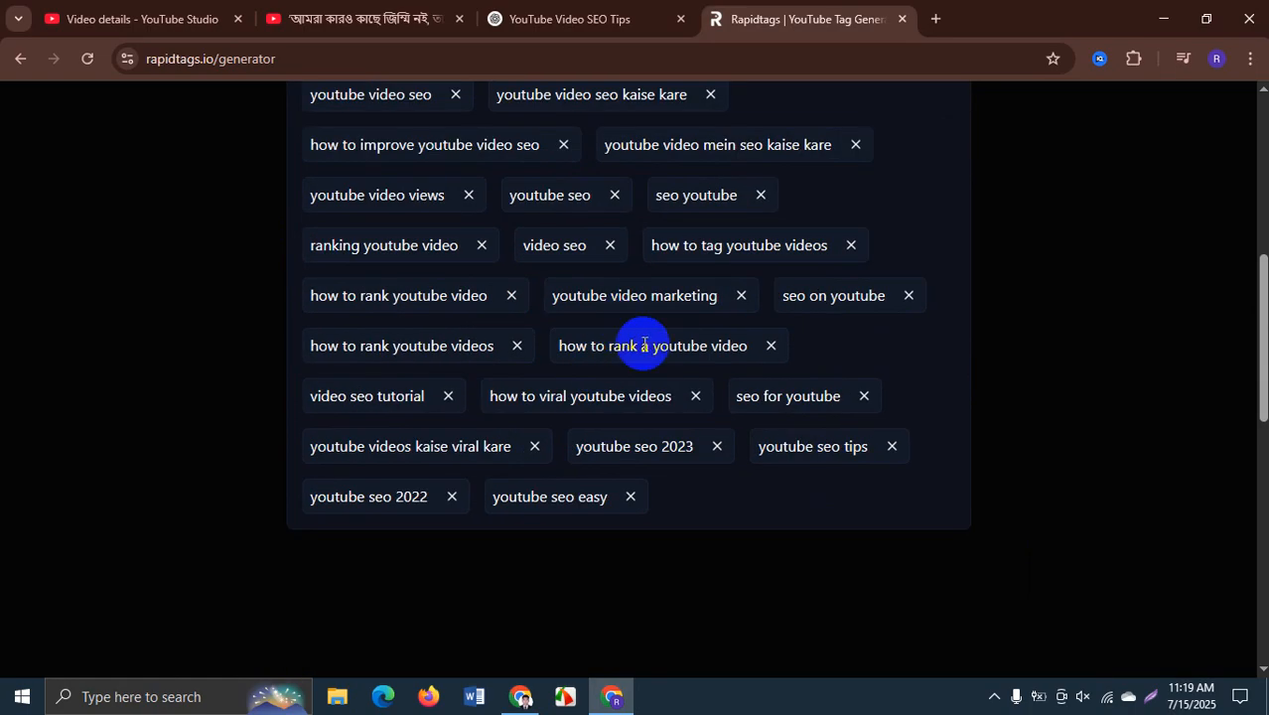
scroll(685, 328, "up", 2)
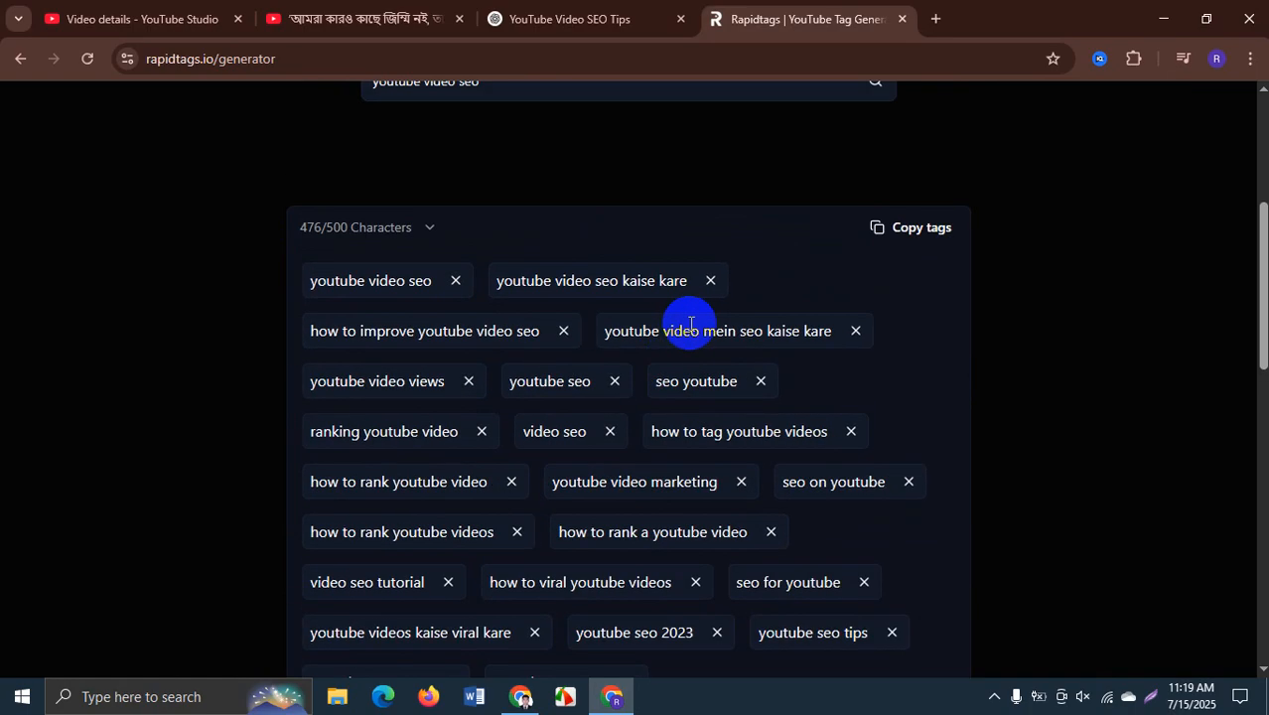
left_click(891, 230)
left_click(99, 18)
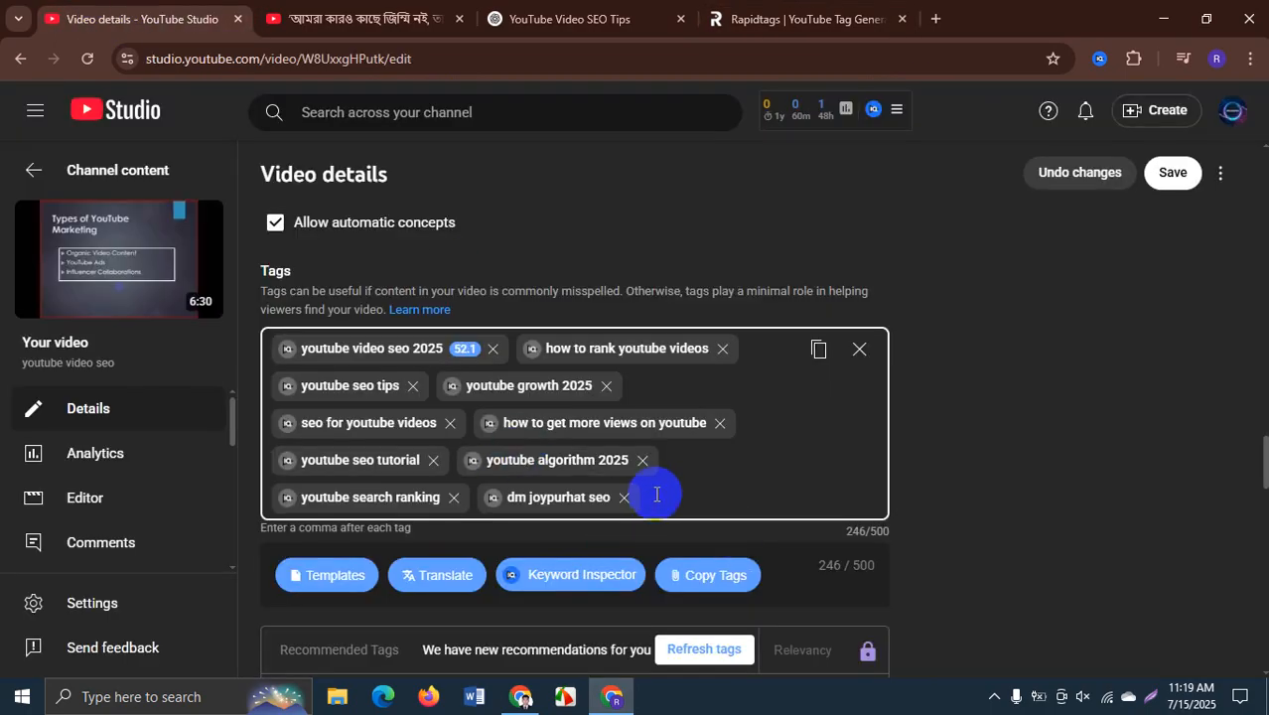
key("ctrl+v")
scroll(482, 463, "down", 4)
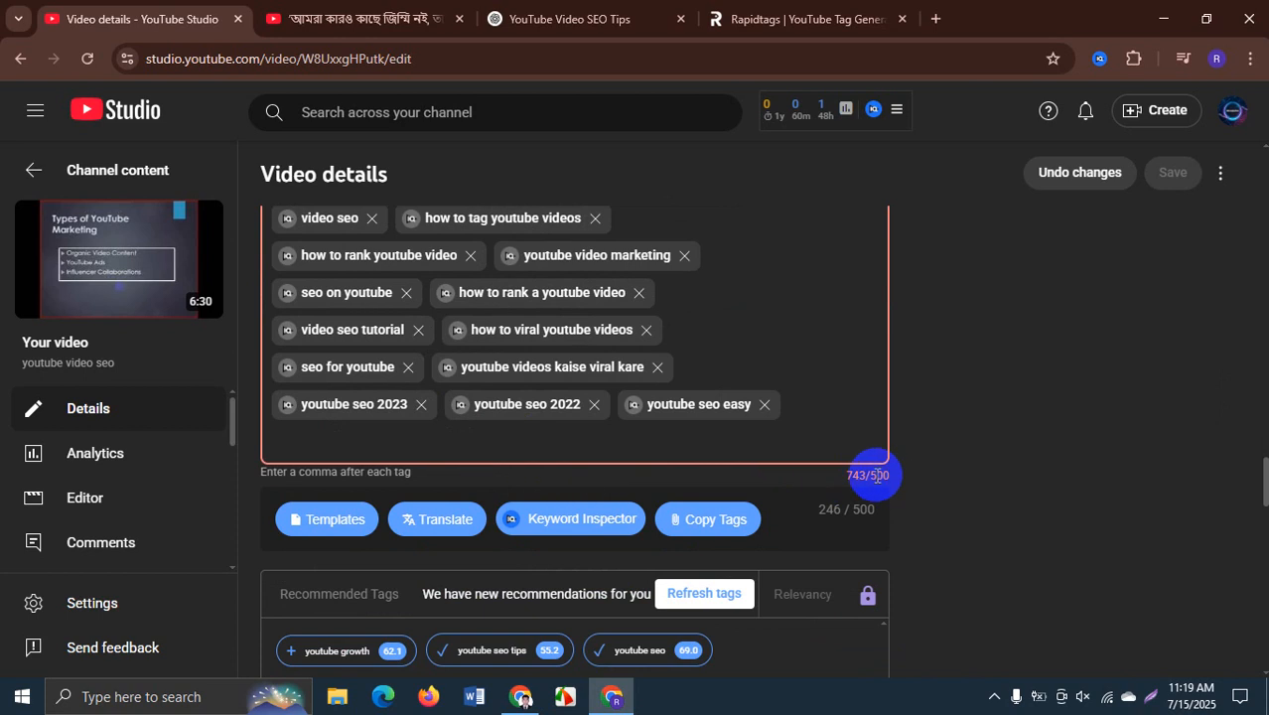
left_click_drag(875, 475, 815, 427)
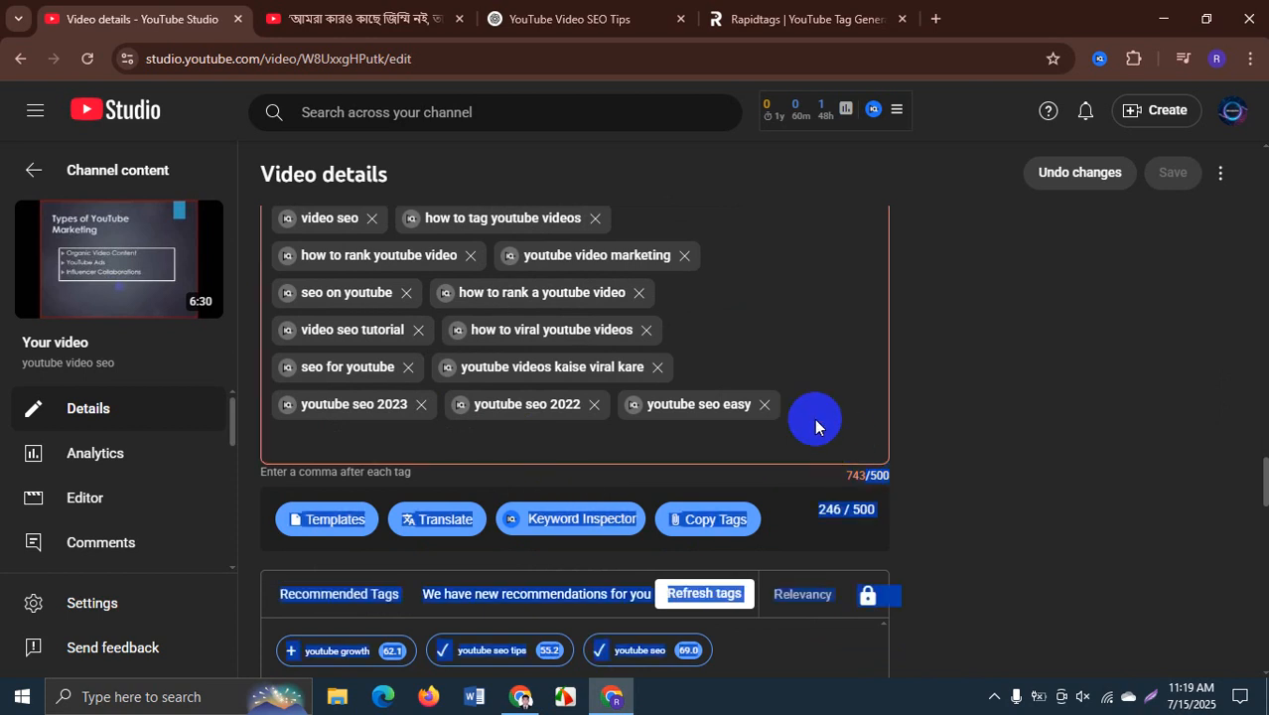
left_click(843, 480)
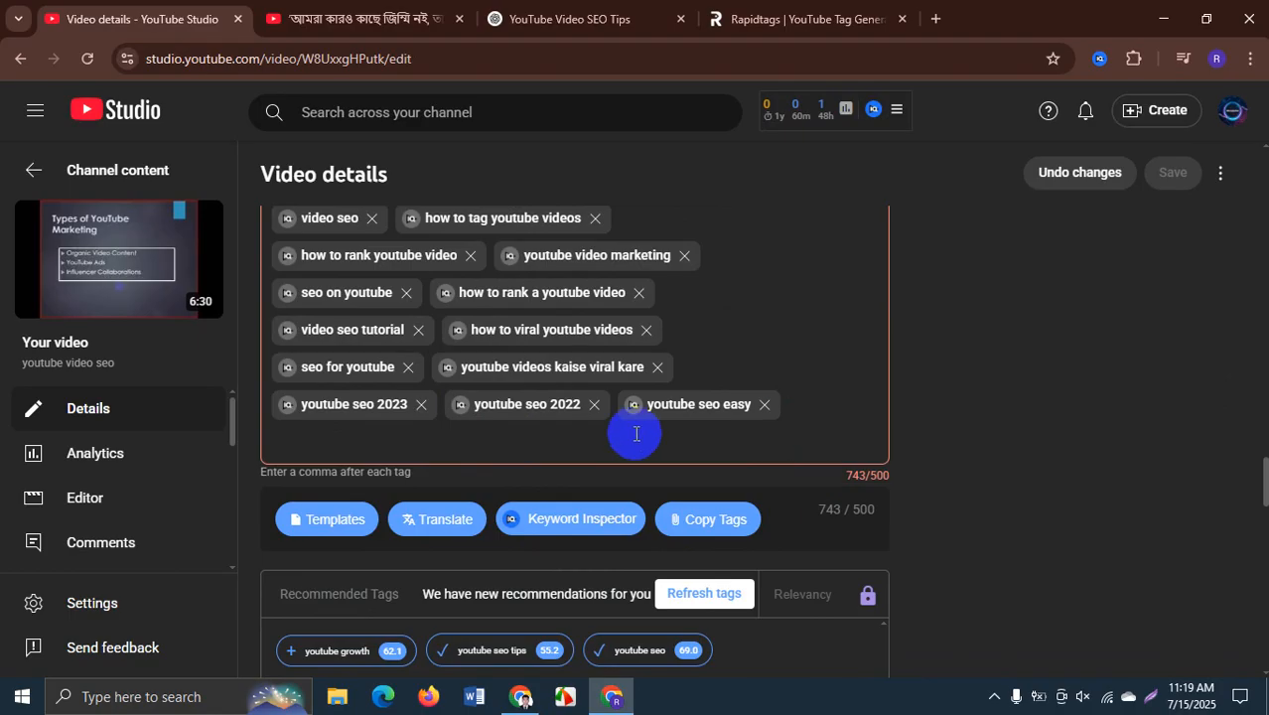
- Remove the tags "youtube seo 2022", "youtube seo 2023" and "youtube videos kaise viral kare"
left_click(596, 406)
left_click(423, 408)
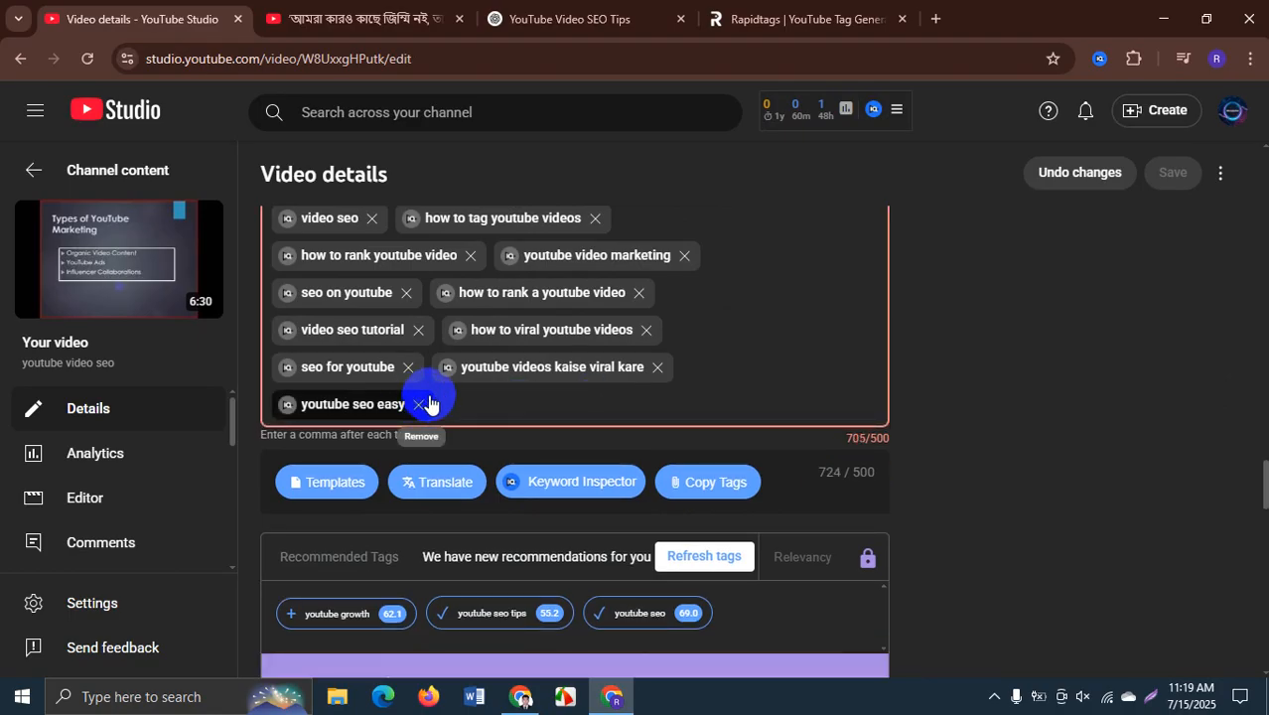
scroll(539, 394, "up", 1)
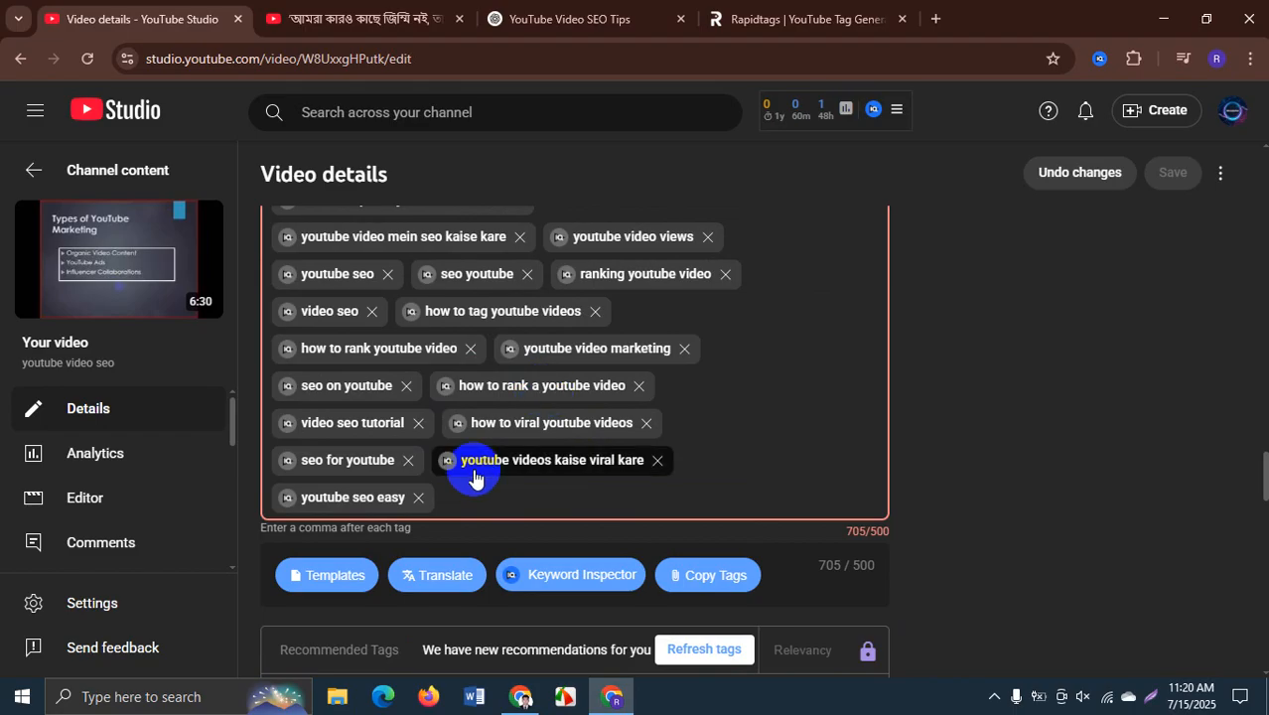
left_click(658, 460)
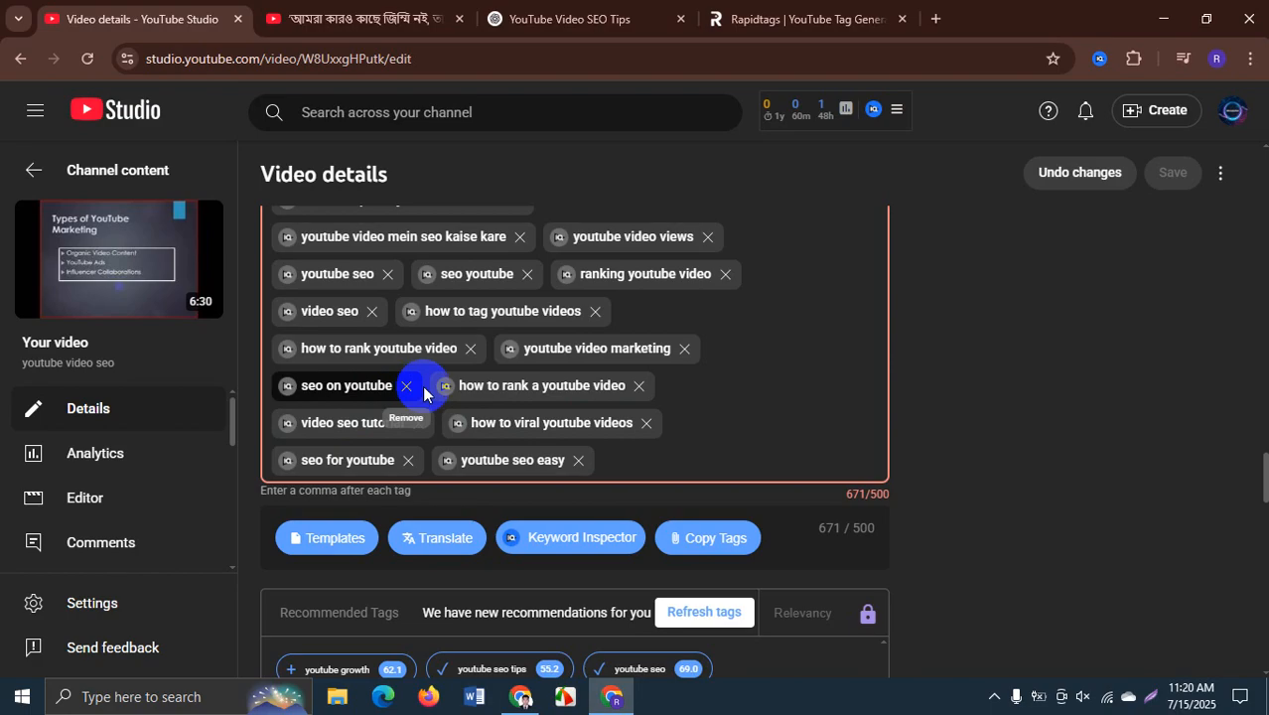
- Remove the tags "youtube video seo kaise kare", "dm joypurhat seo" and "youtube video seo"
scroll(647, 397, "up", 1)
scroll(651, 397, "up", 1)
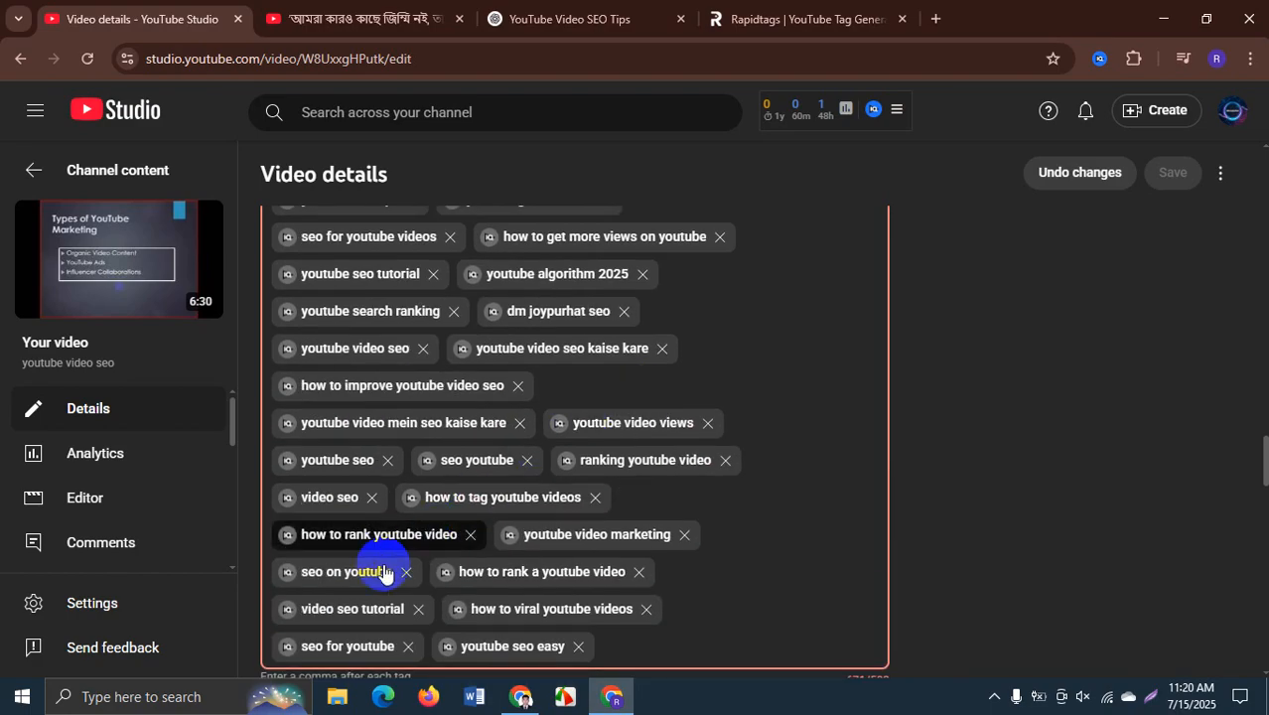
scroll(567, 338, "up", 1)
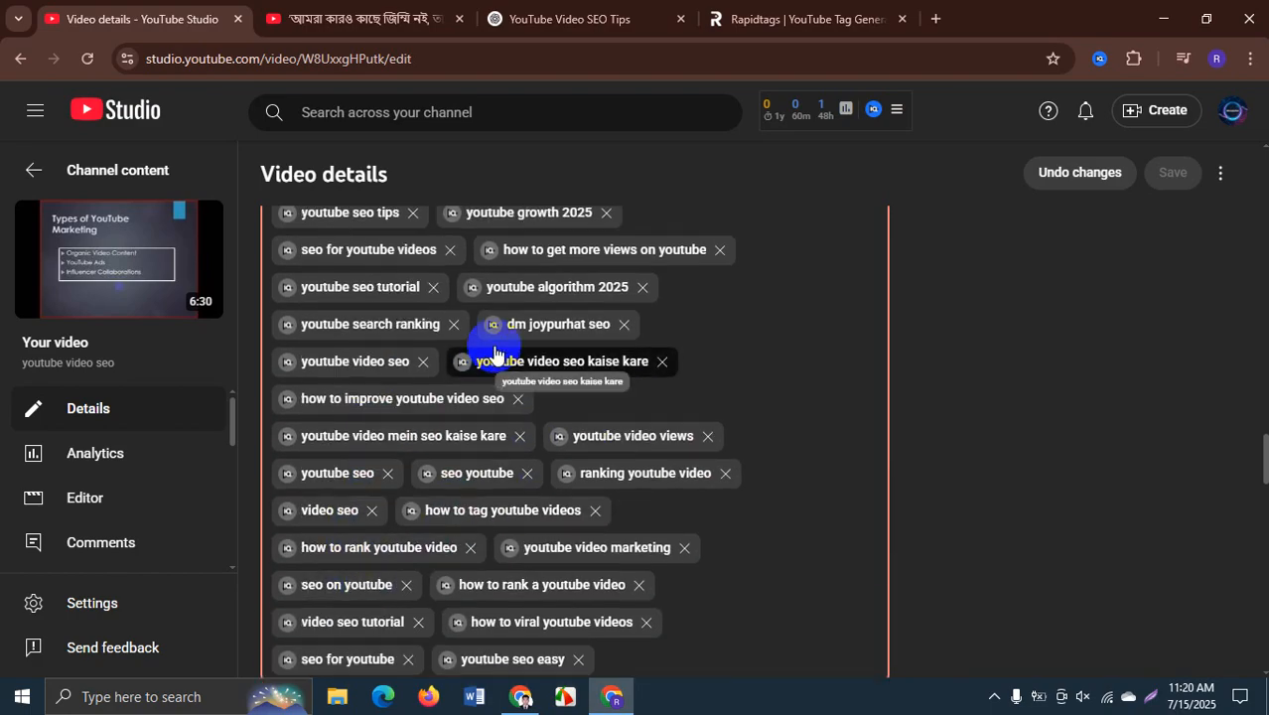
left_click(661, 443)
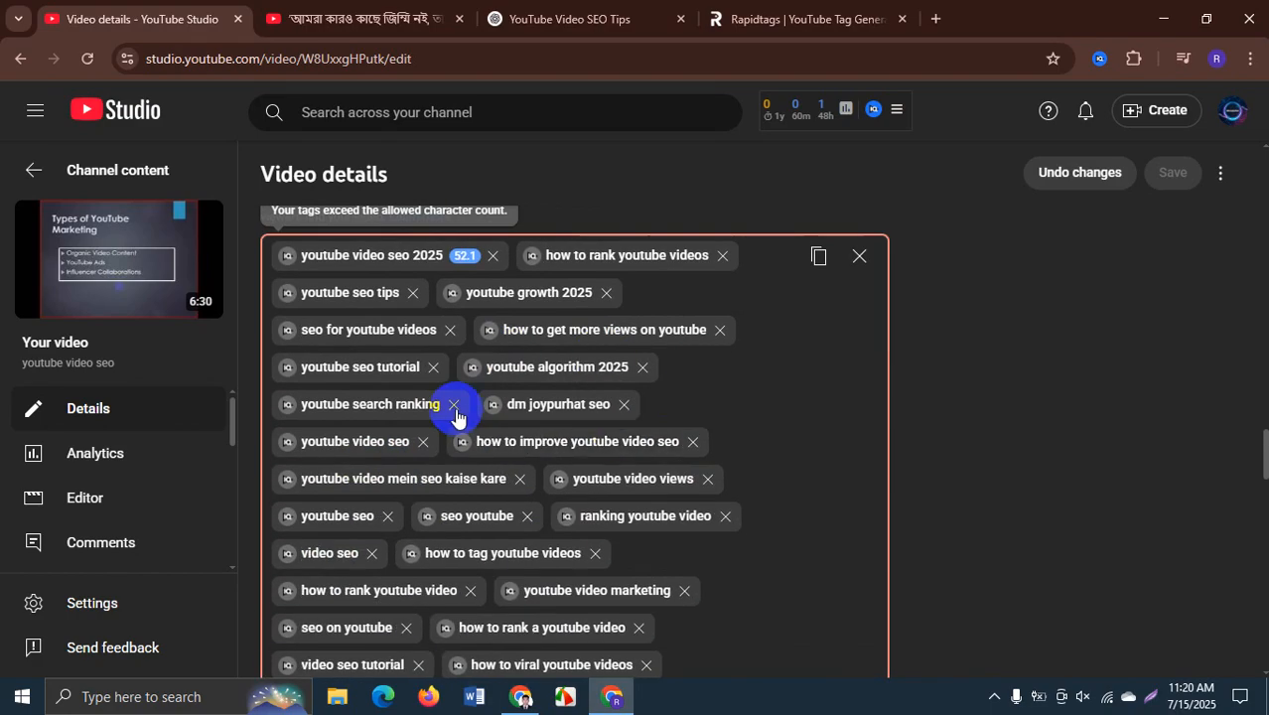
left_click(624, 404)
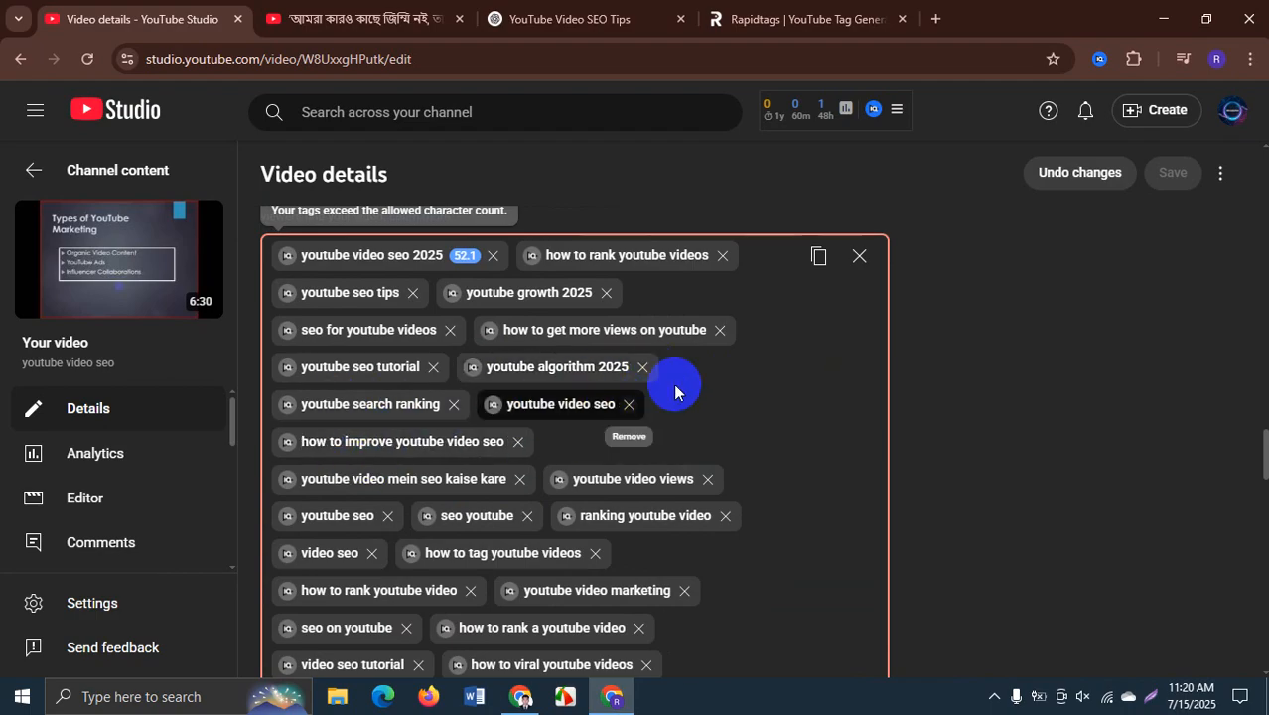
left_click(629, 404)
scroll(566, 357, "up", 1)
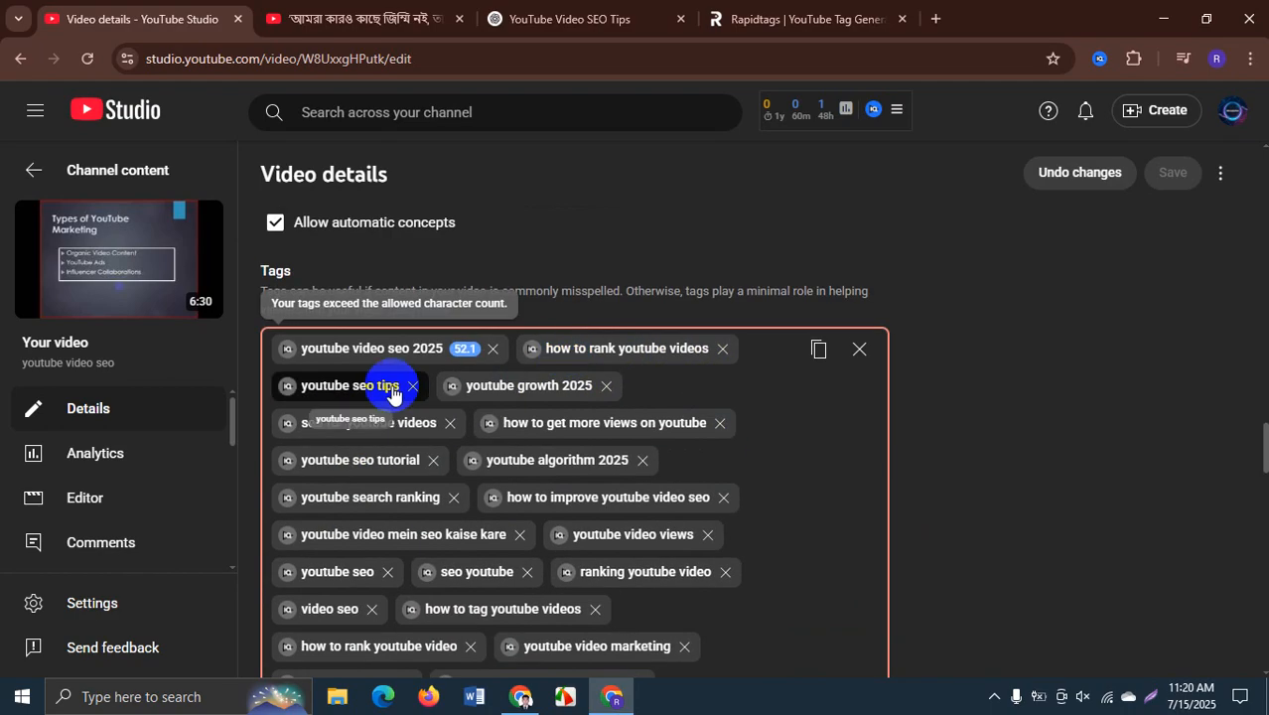
- Remove the tags "how to viral youtube videos", "how to rank a youtube video", "youtube video marketing" and "how to rank youtube video"
scroll(725, 377, "down", 5)
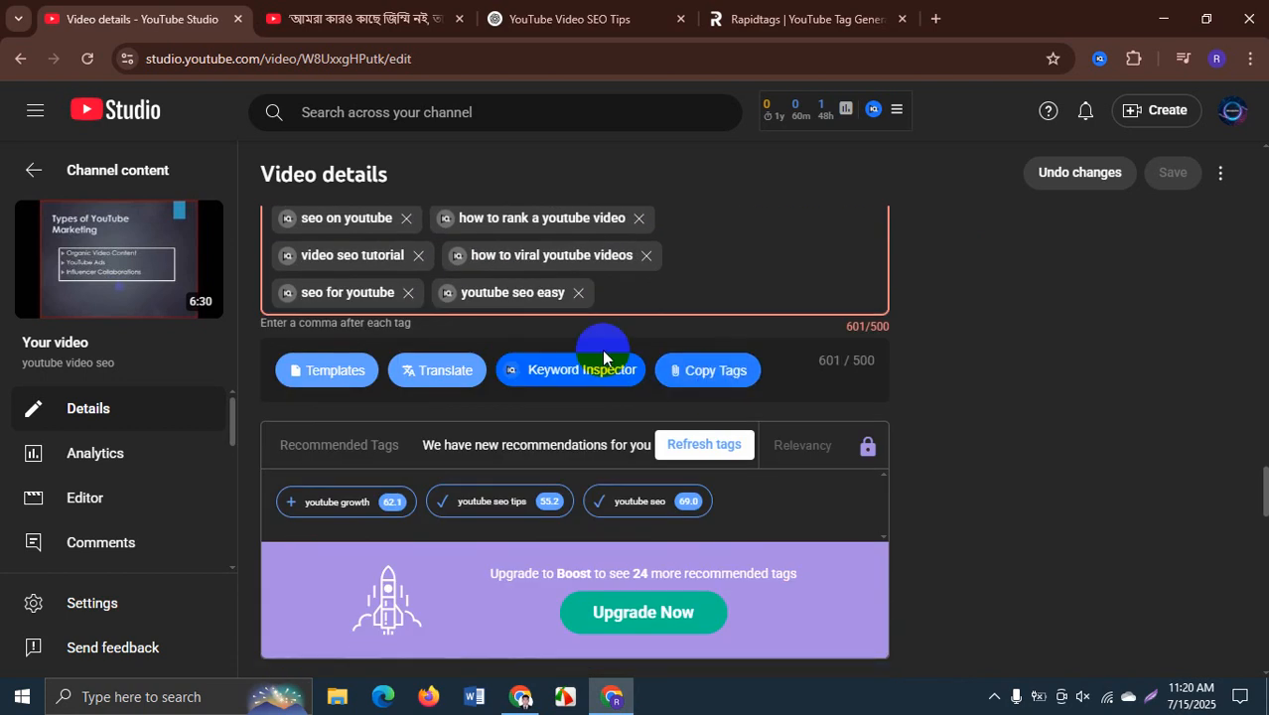
scroll(527, 342, "up", 1)
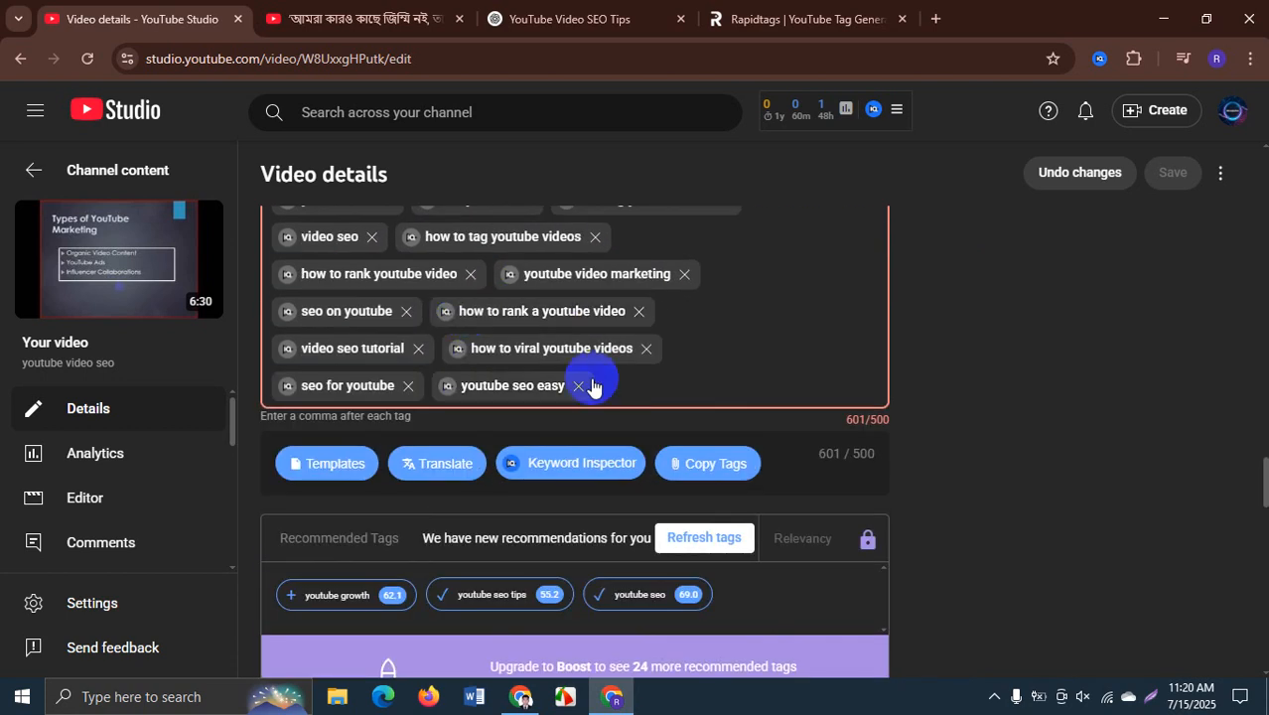
left_click(646, 348)
left_click(636, 314)
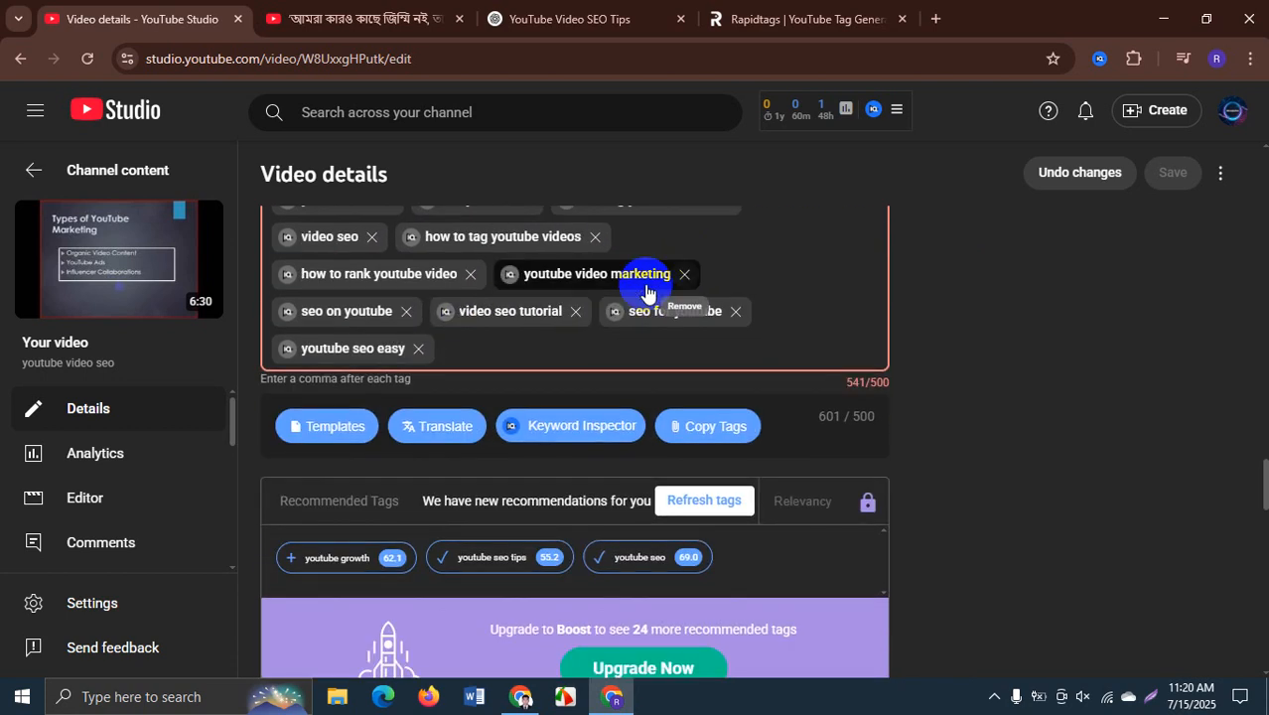
left_click(683, 275)
left_click(475, 274)
scroll(457, 332, "up", 1)
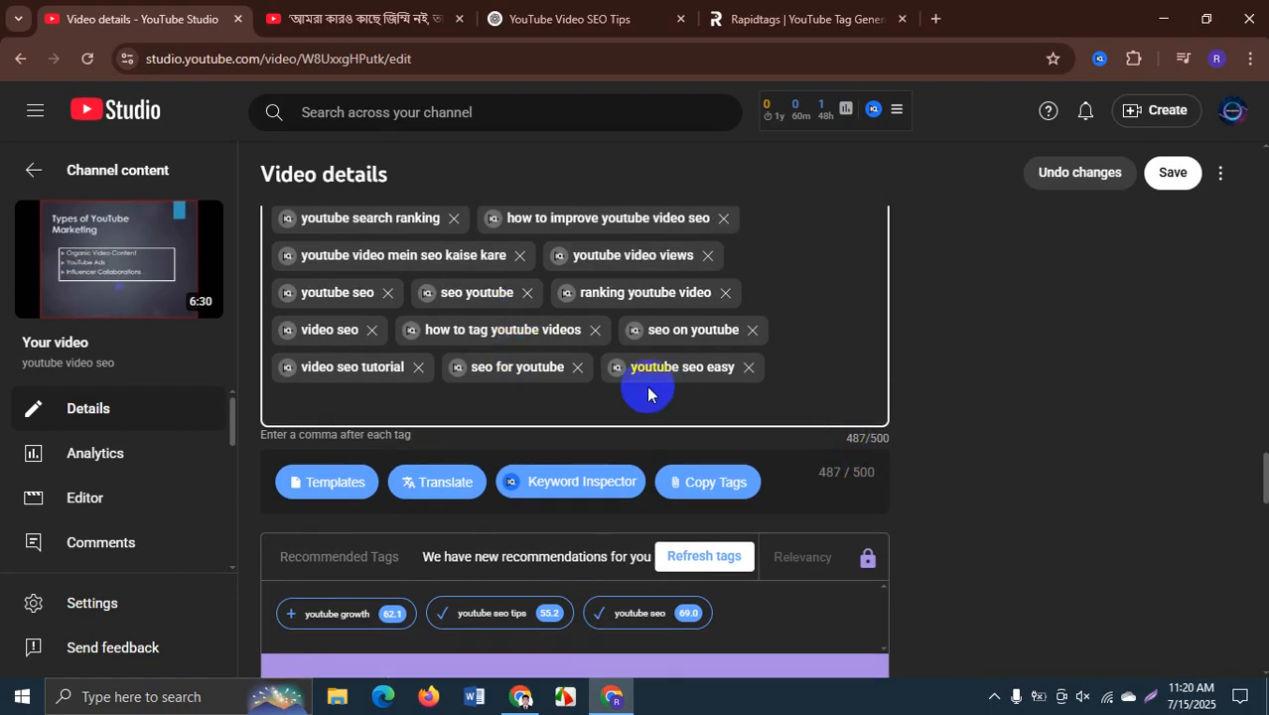
- Inspect the tag "youtube video seo 2025" in the Keyword Inspector, examining its search volume, competition, overall score and related keywords
scroll(453, 332, "up", 3)
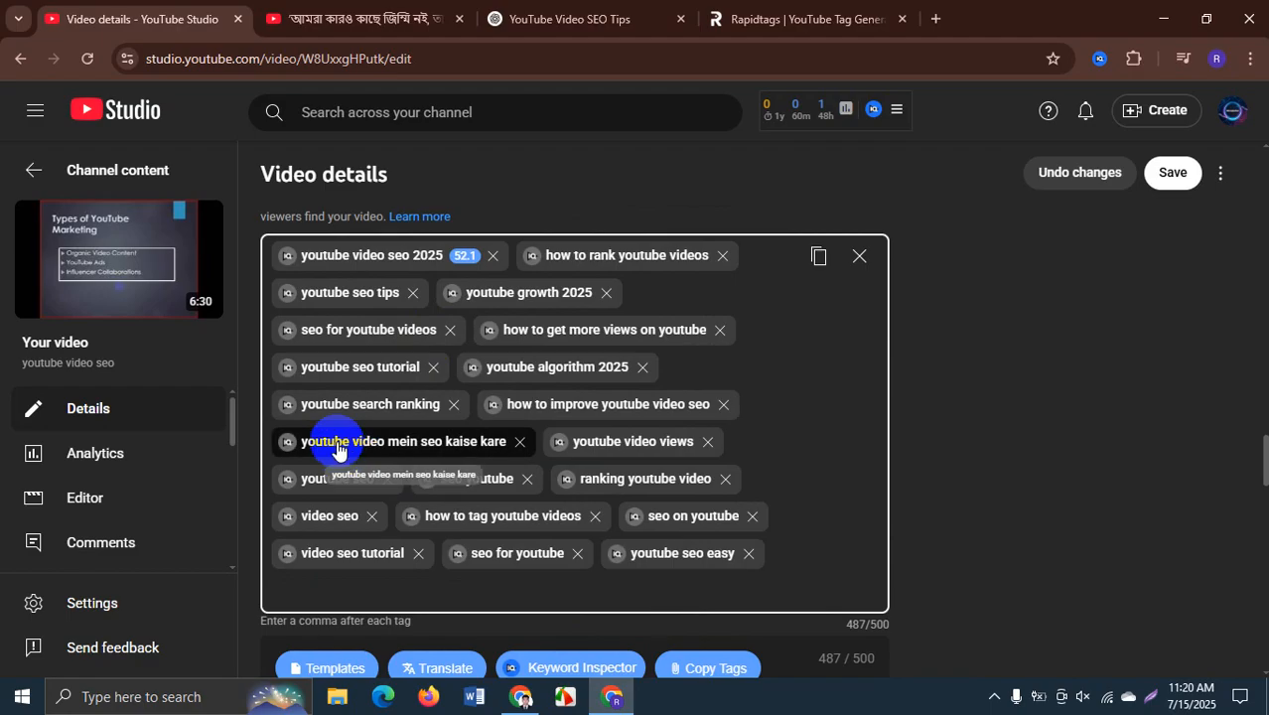
left_click(283, 260)
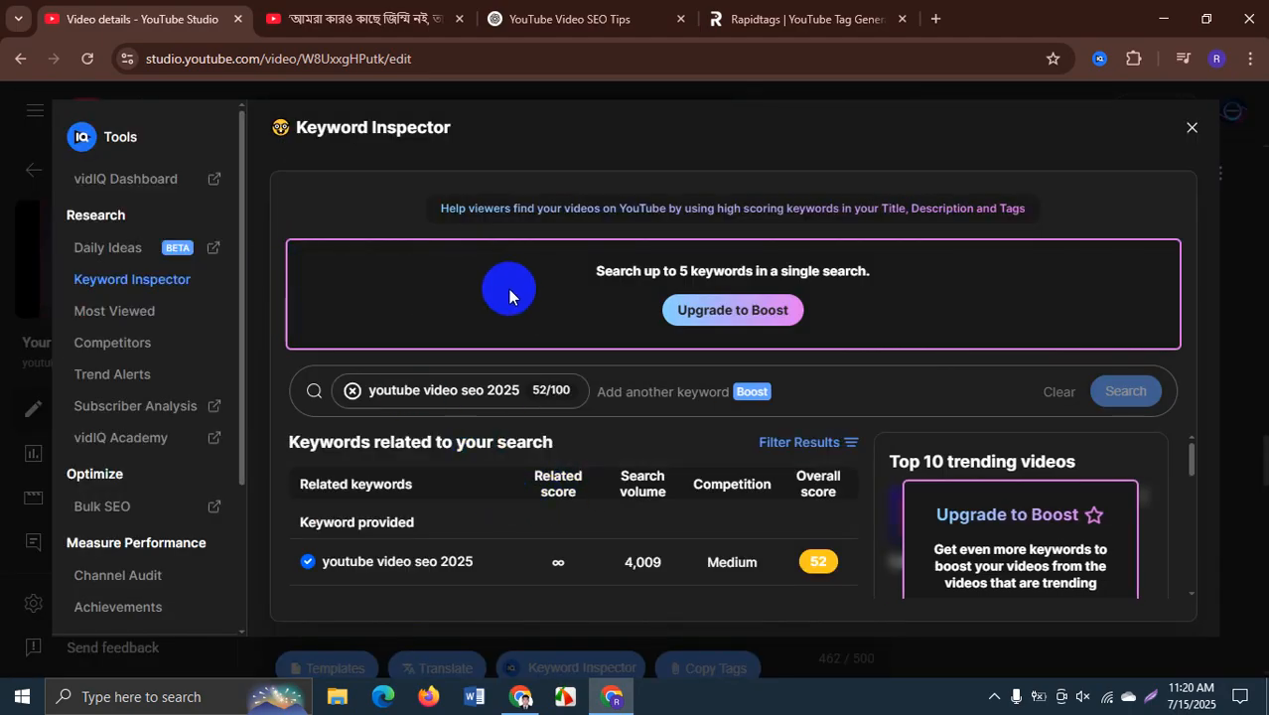
scroll(510, 484, "down", 1)
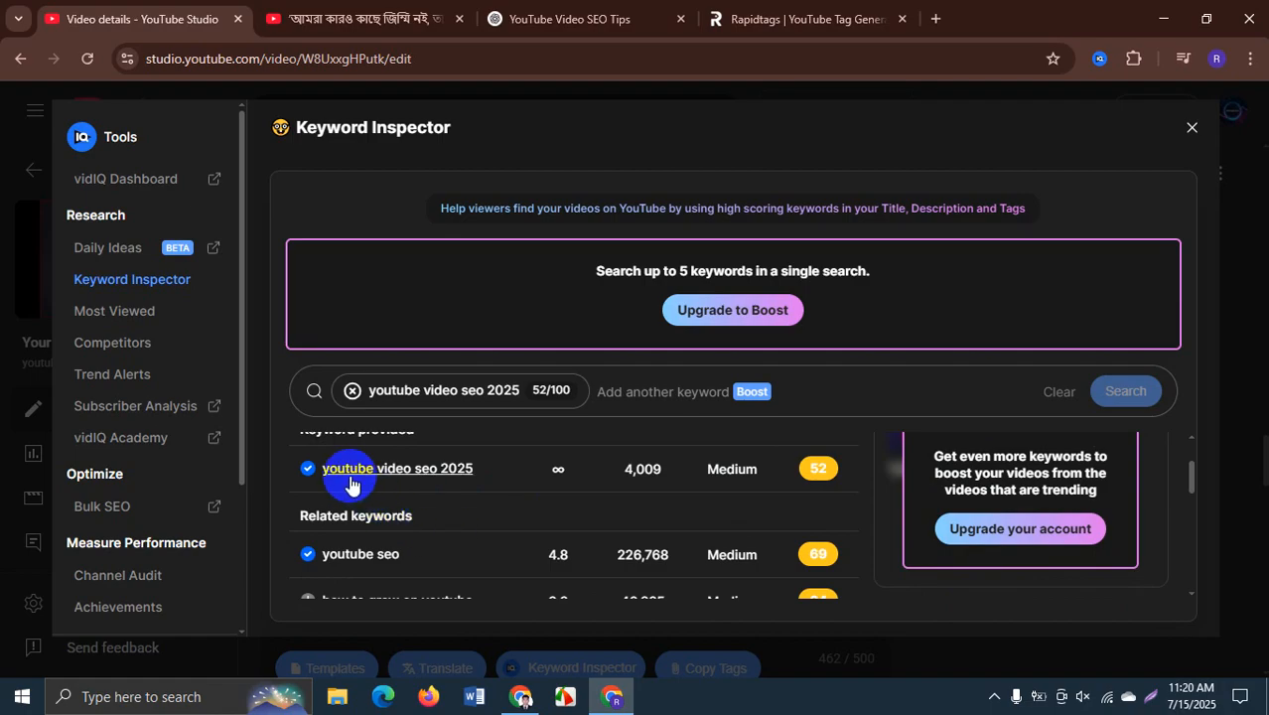
scroll(466, 516, "up", 1)
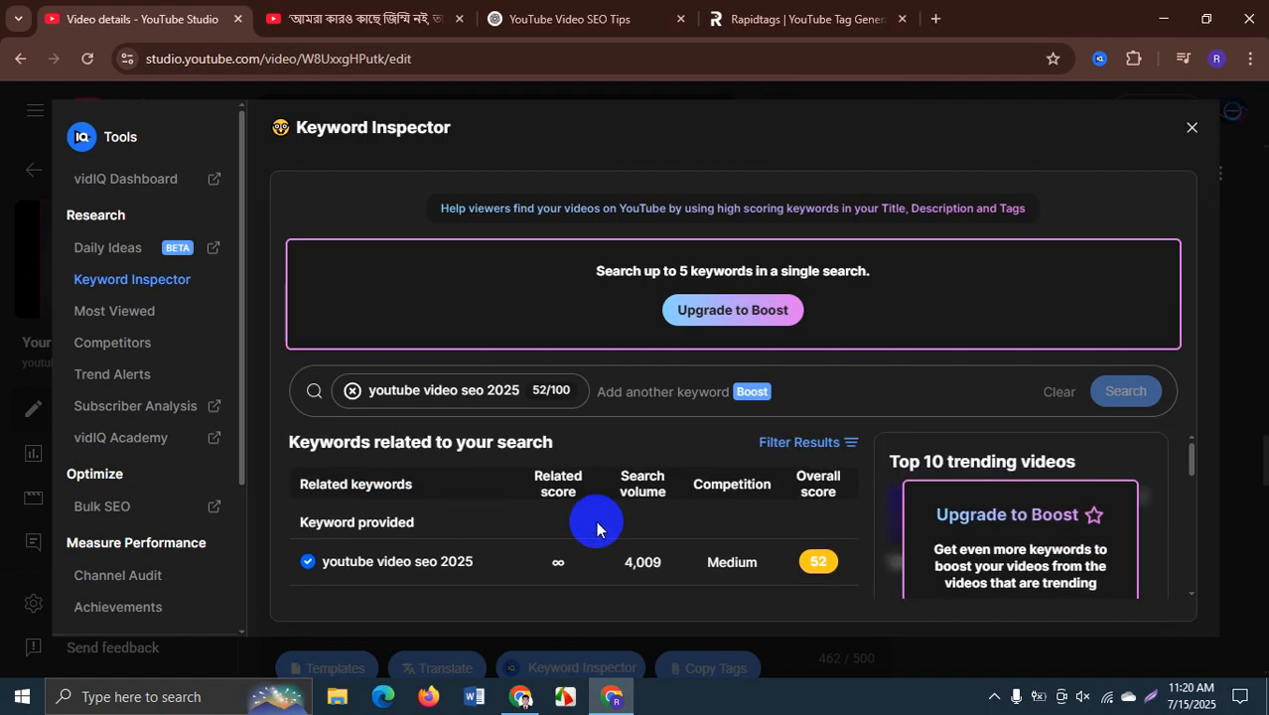
scroll(597, 527, "down", 1)
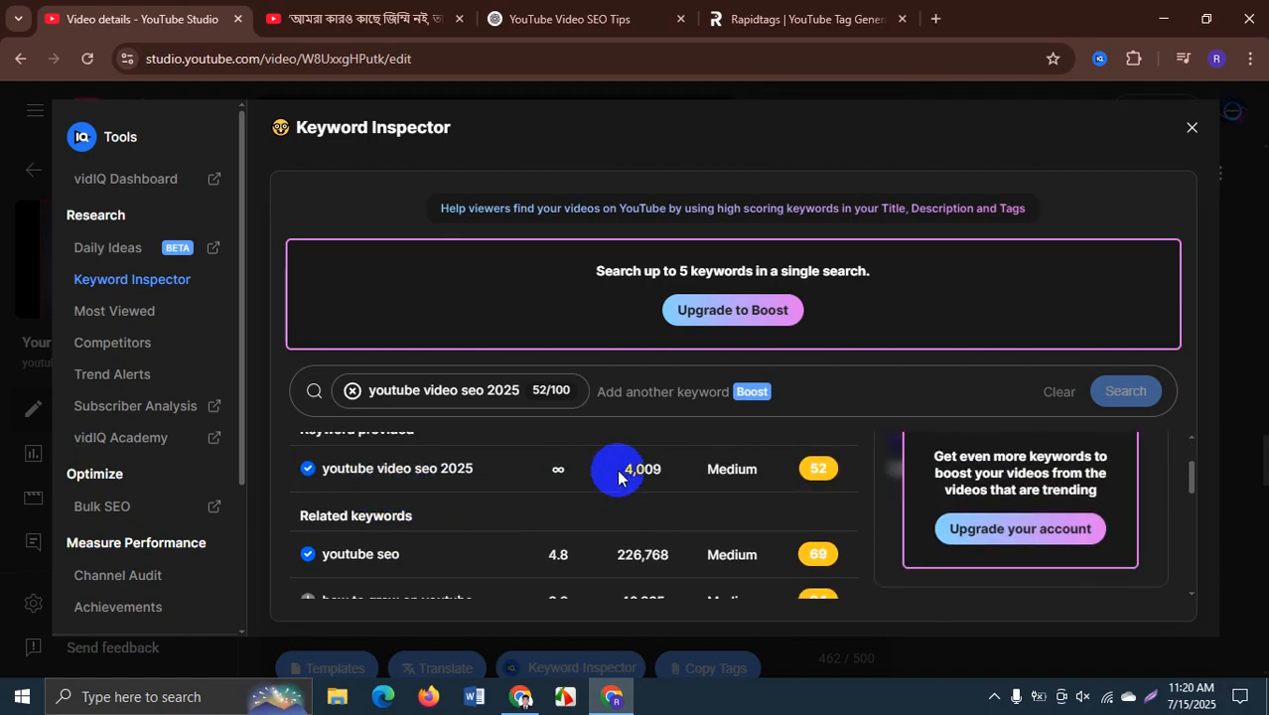
scroll(646, 471, "up", 1)
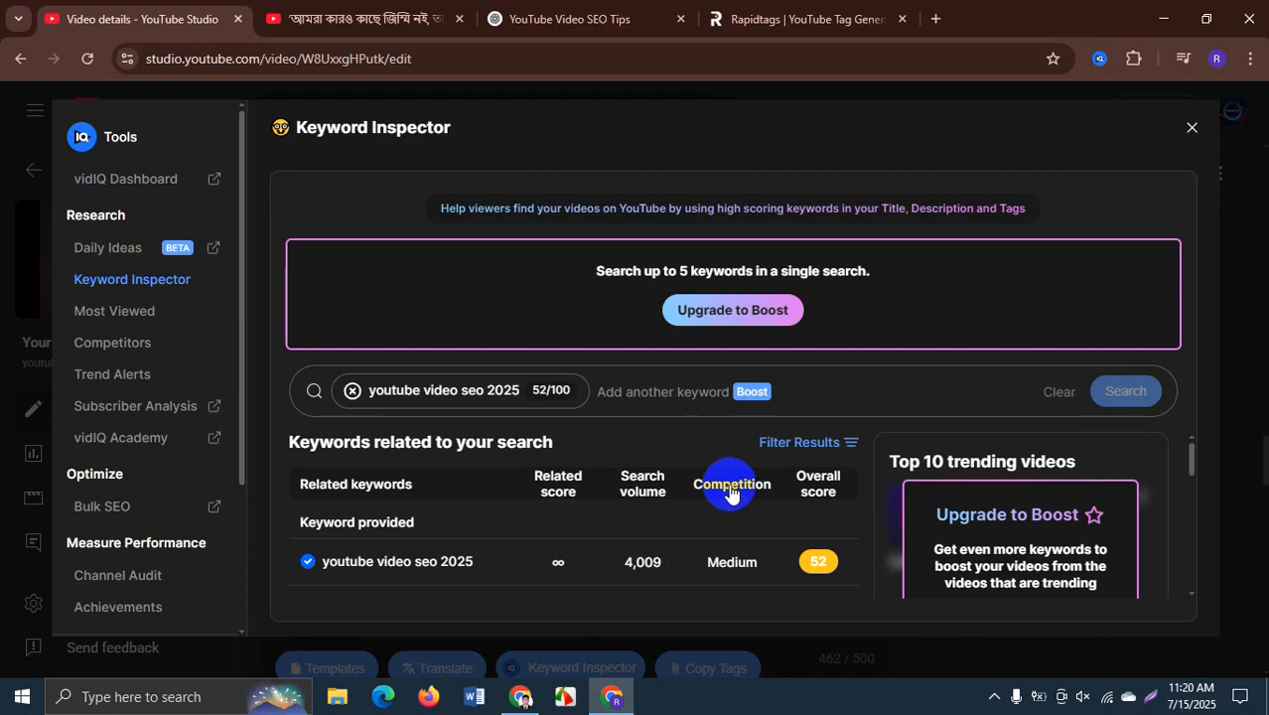
mouse_move(732, 560)
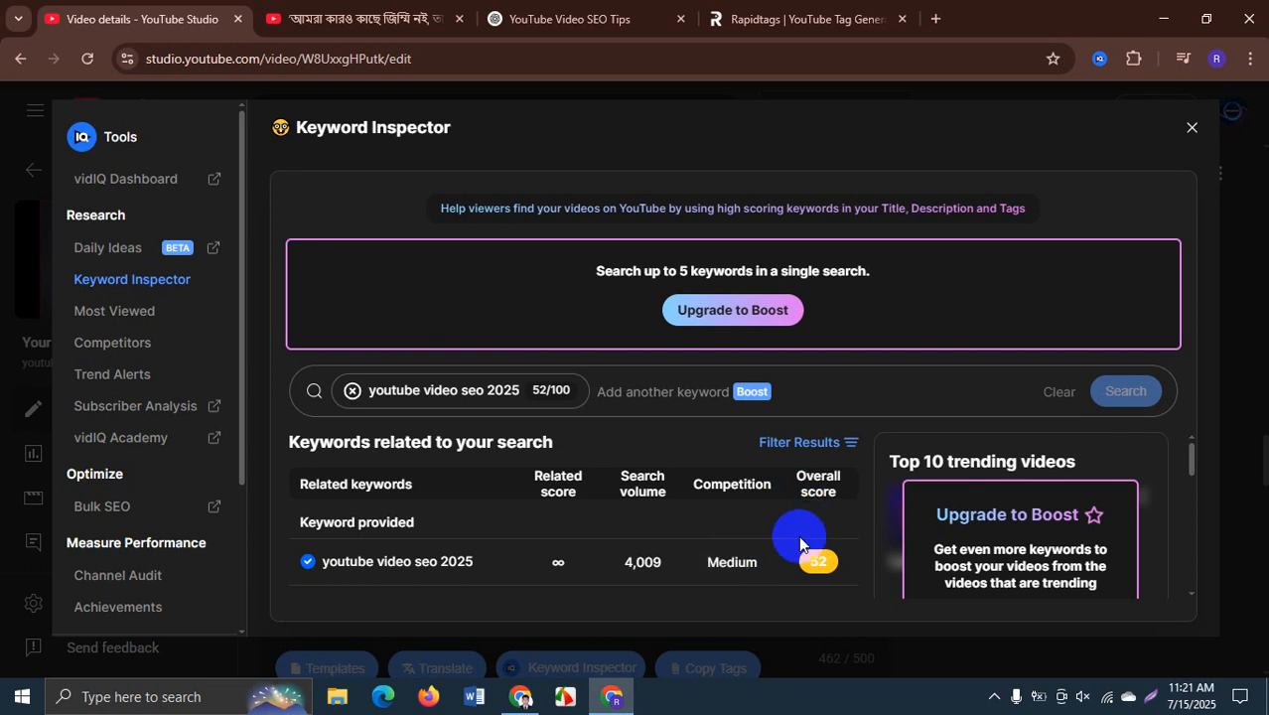
scroll(636, 507, "down", 1)
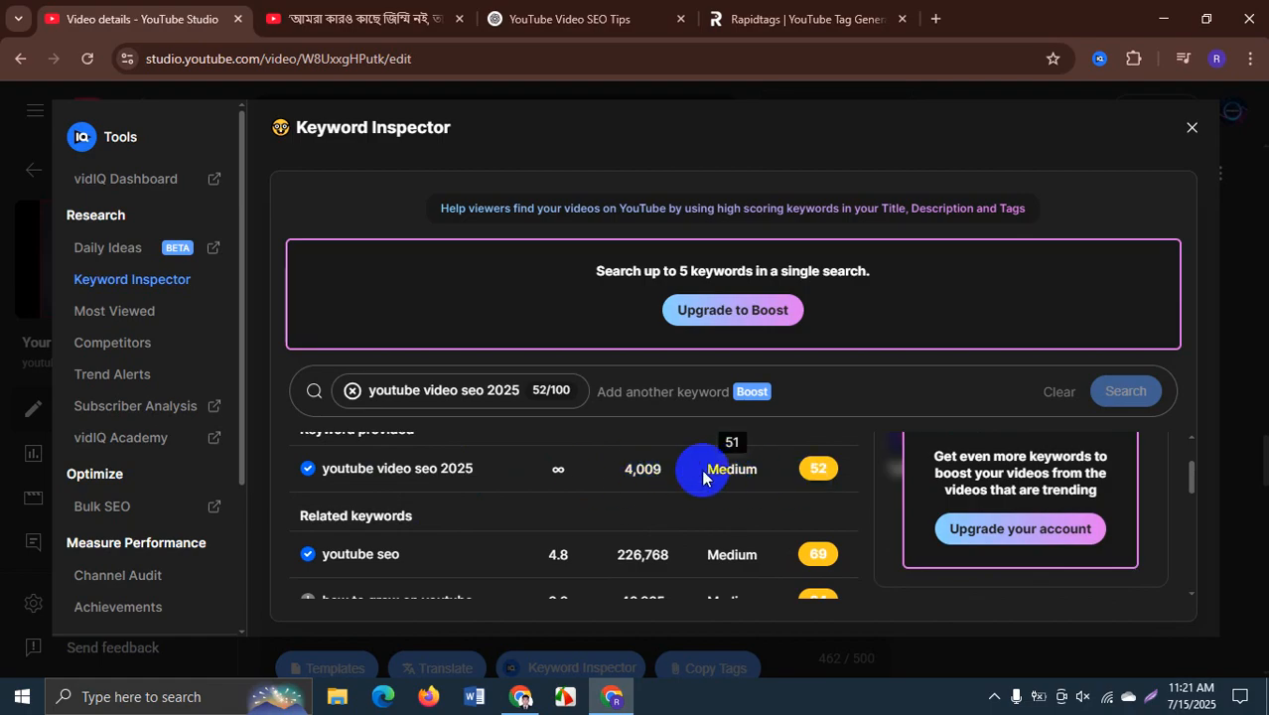
scroll(387, 561, "down", 1)
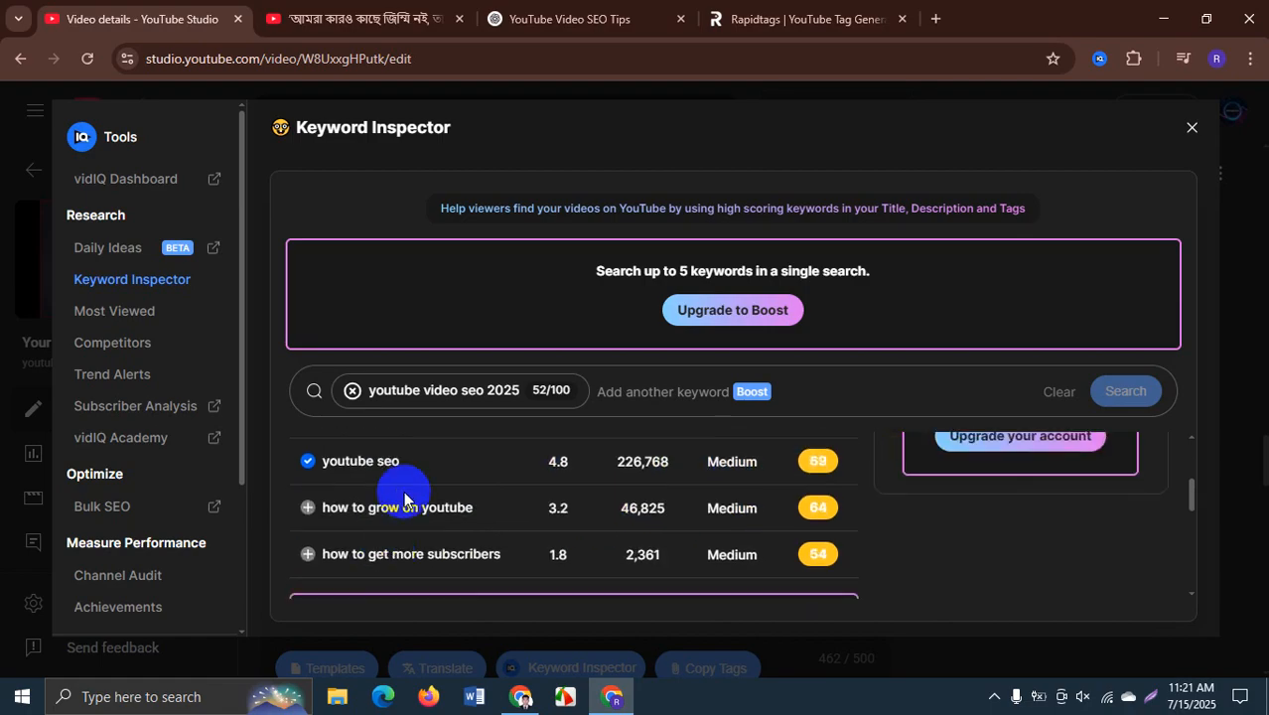
- Add the related keyword "how to grow on youtube" to the video's tags and close the Keyword Inspector
scroll(393, 485, "up", 1)
scroll(456, 544, "down", 1)
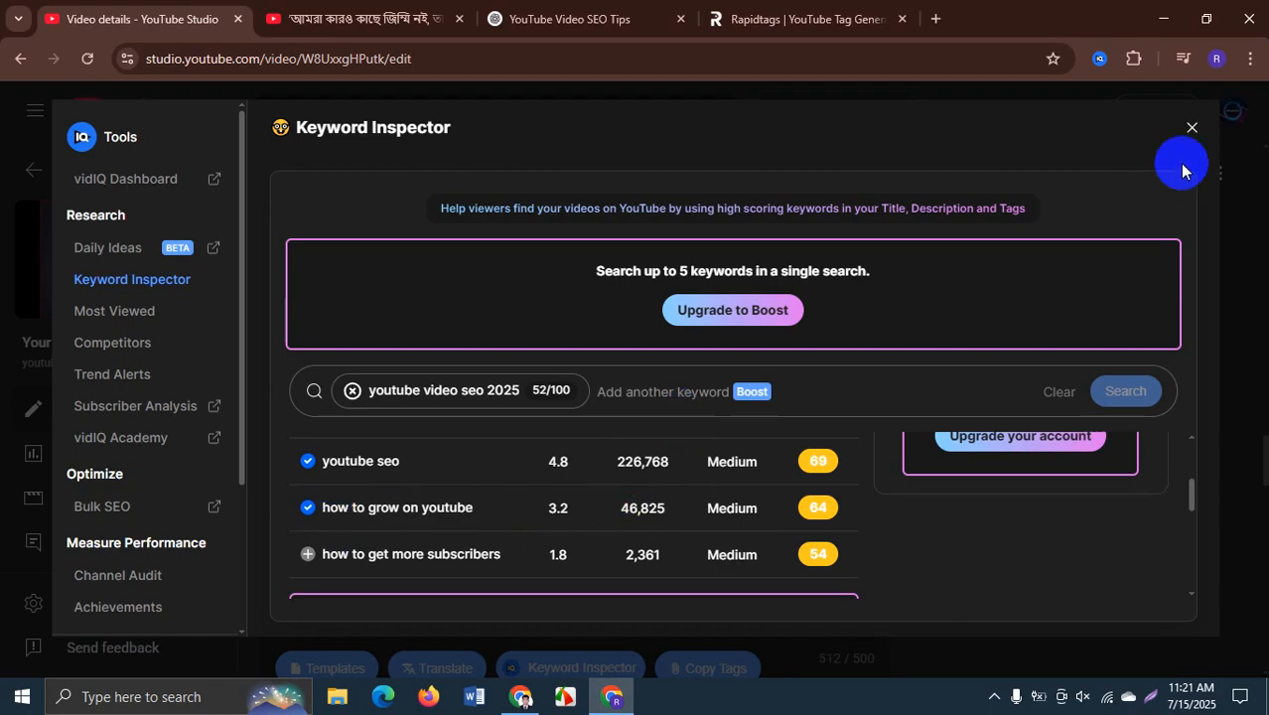
left_click(1192, 133)
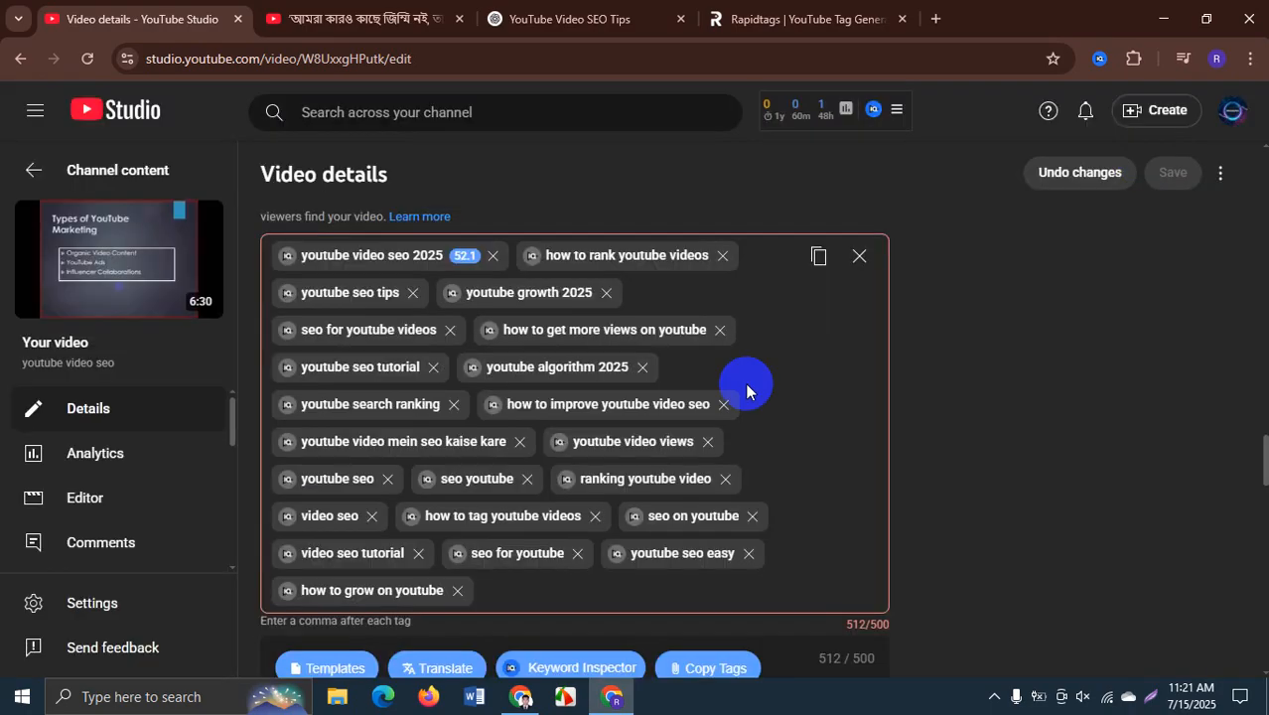
scroll(745, 382, "down", 3)
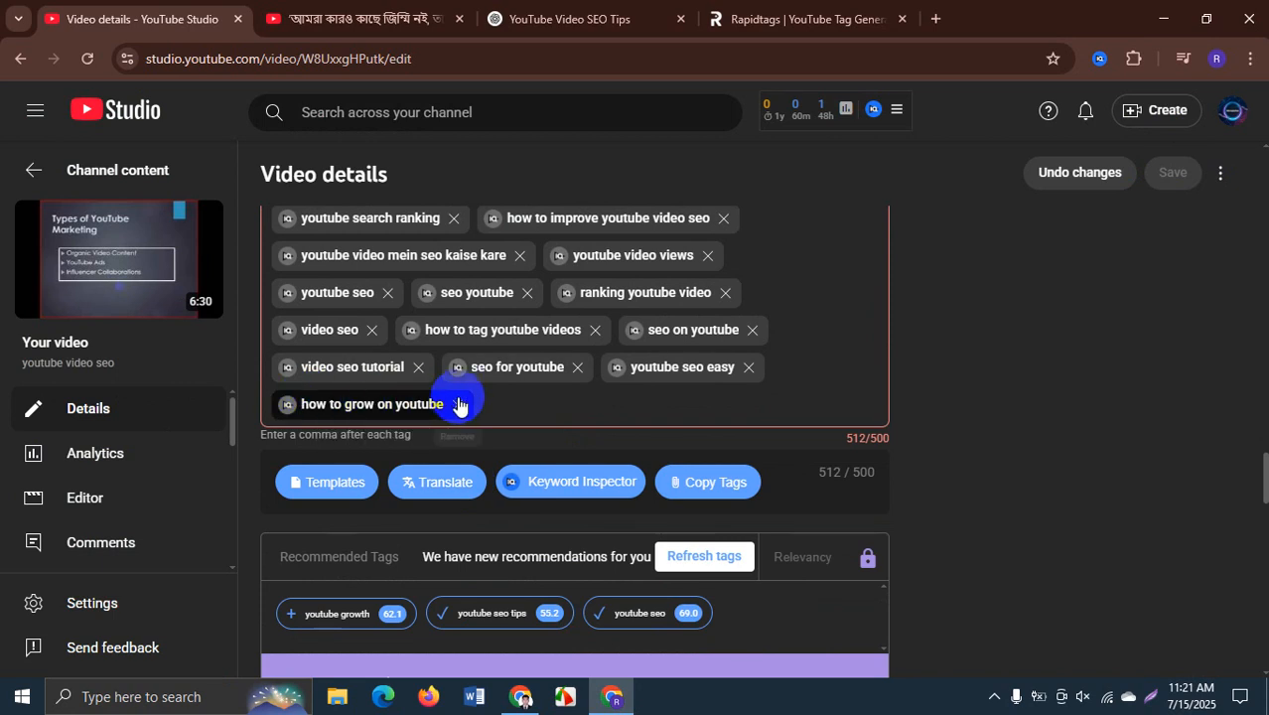
scroll(538, 397, "up", 3)
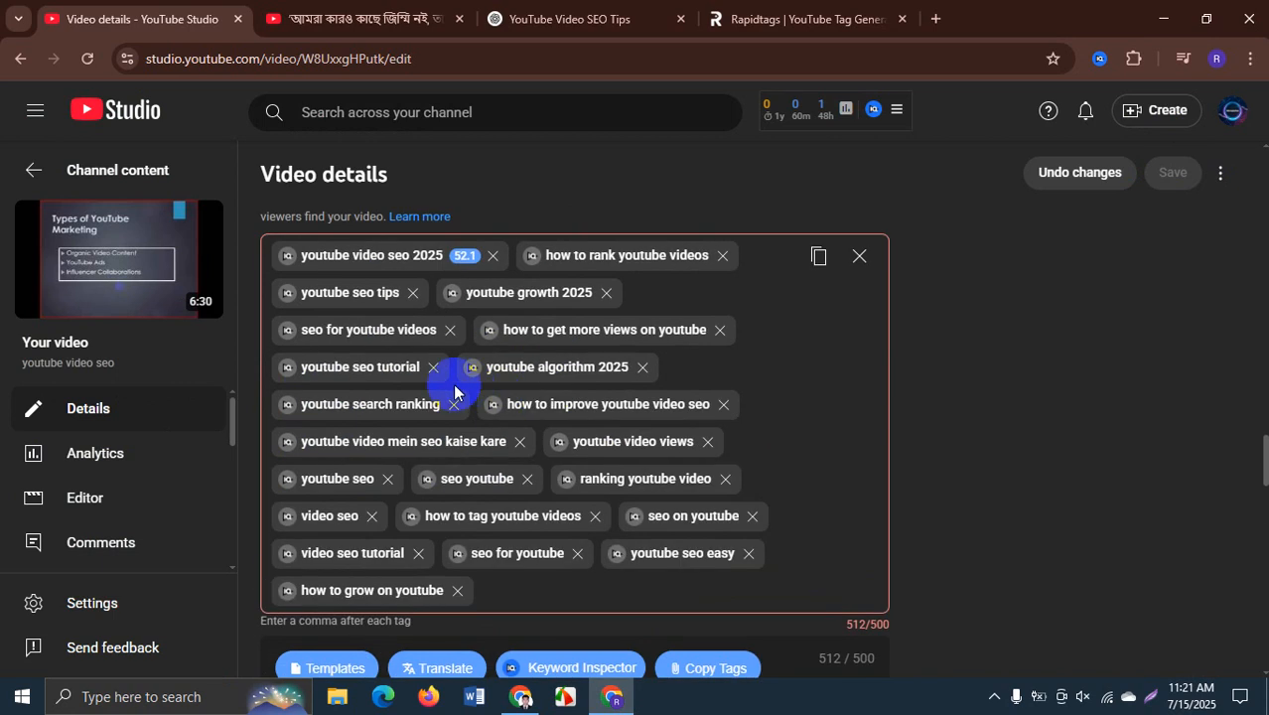
- Inspect the tag "how to rank youtube videos" in the Keyword Inspector, examining its volume, competition, score and related keywords
scroll(397, 387, "up", 1)
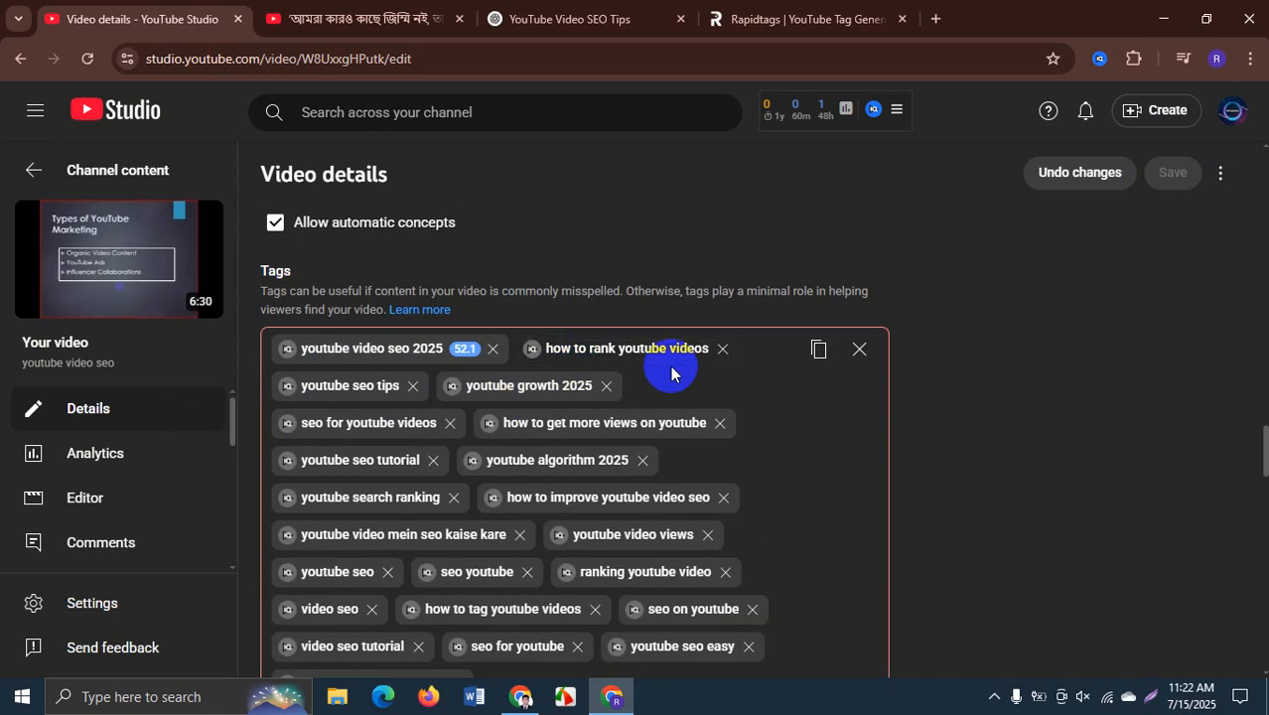
left_click(533, 348)
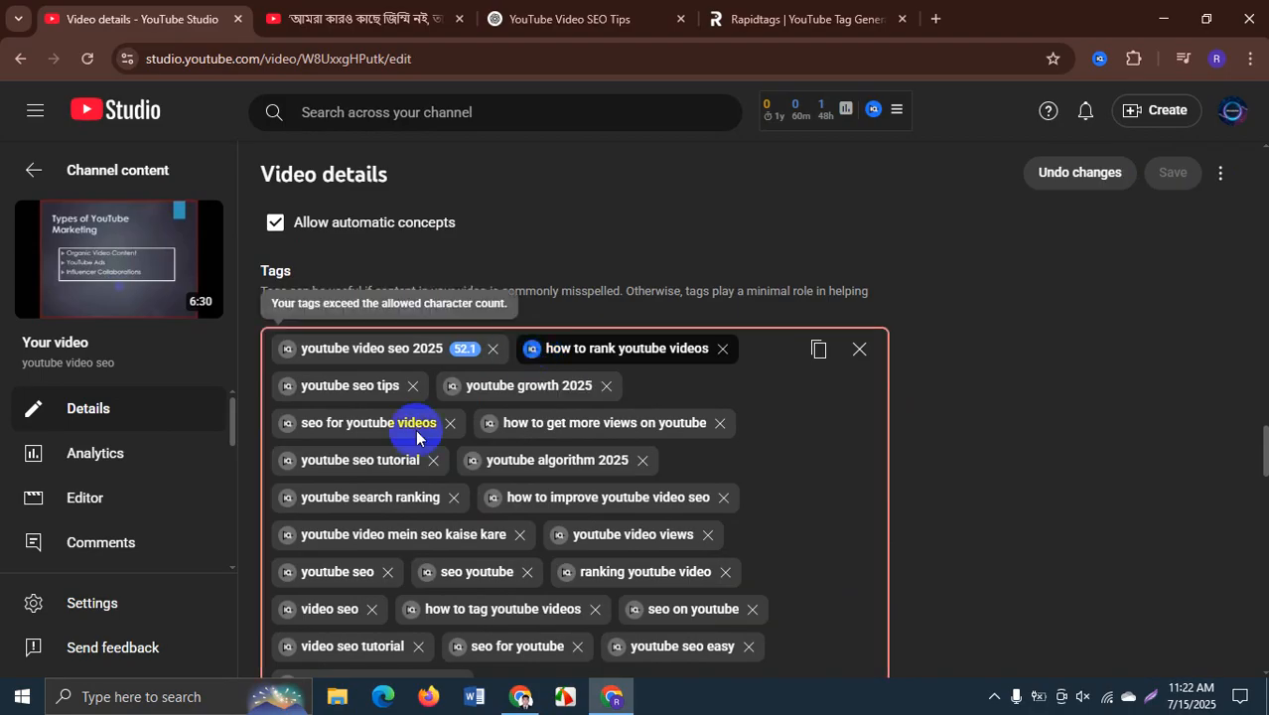
scroll(618, 524, "down", 1)
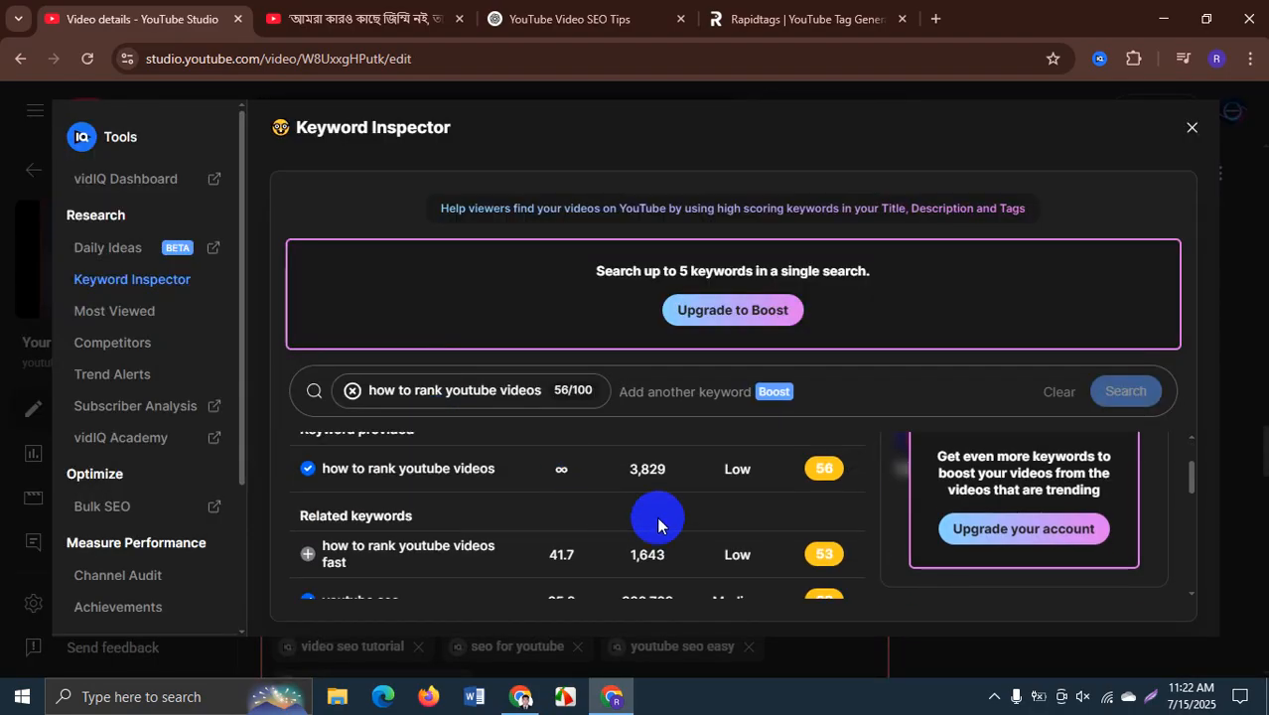
scroll(657, 524, "up", 1)
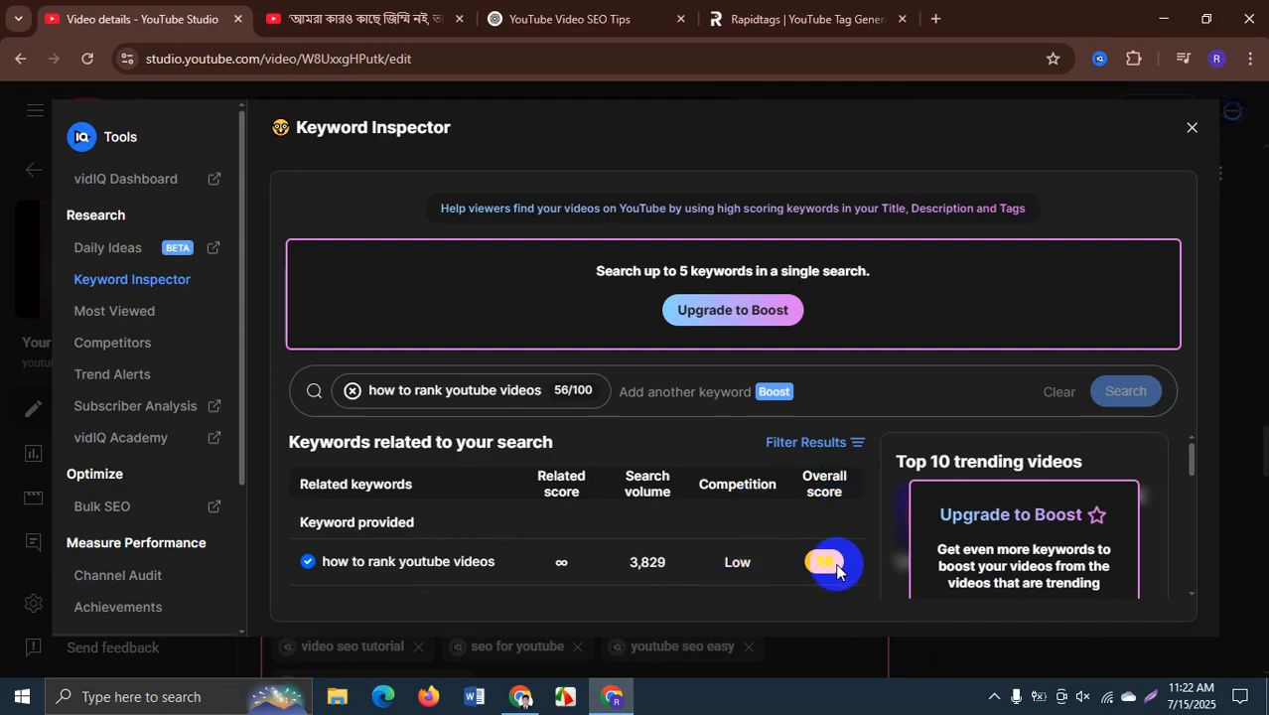
scroll(586, 526, "down", 2)
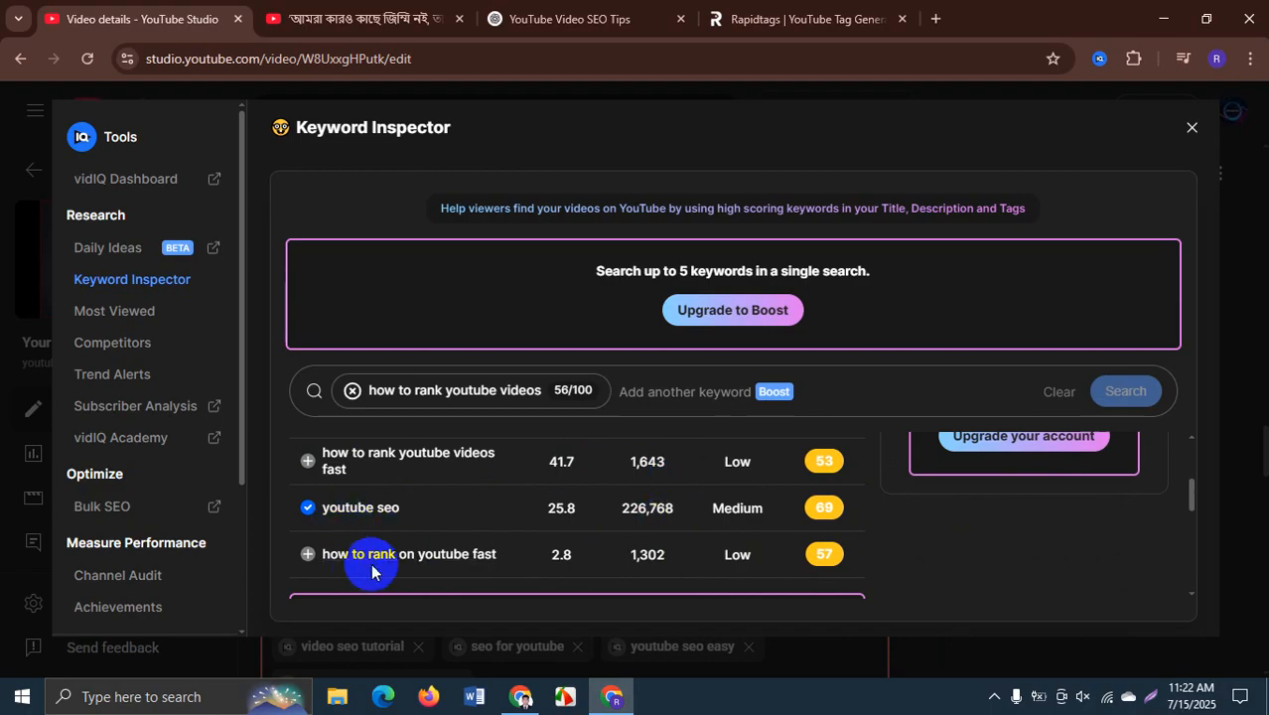
left_click(1190, 132)
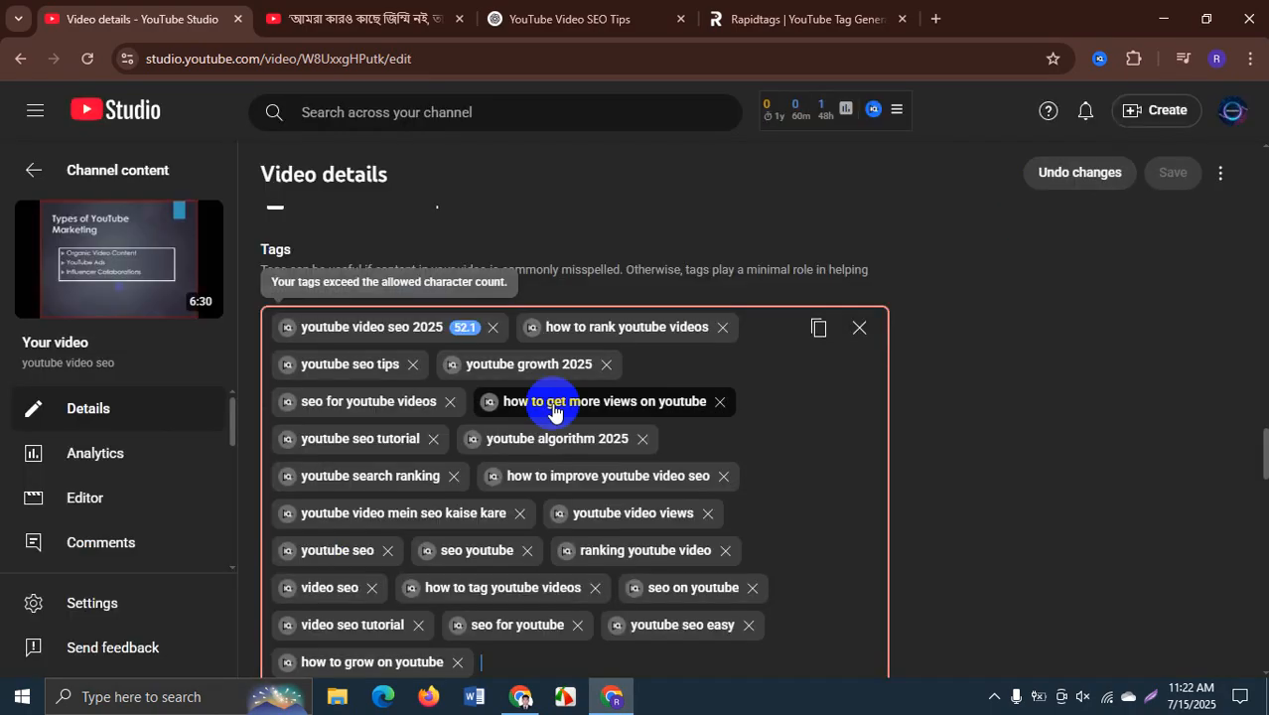
- Inspect the tag "youtube seo tips" in the Keyword Inspector, examining its search volume, competition and related keywords
left_click(287, 368)
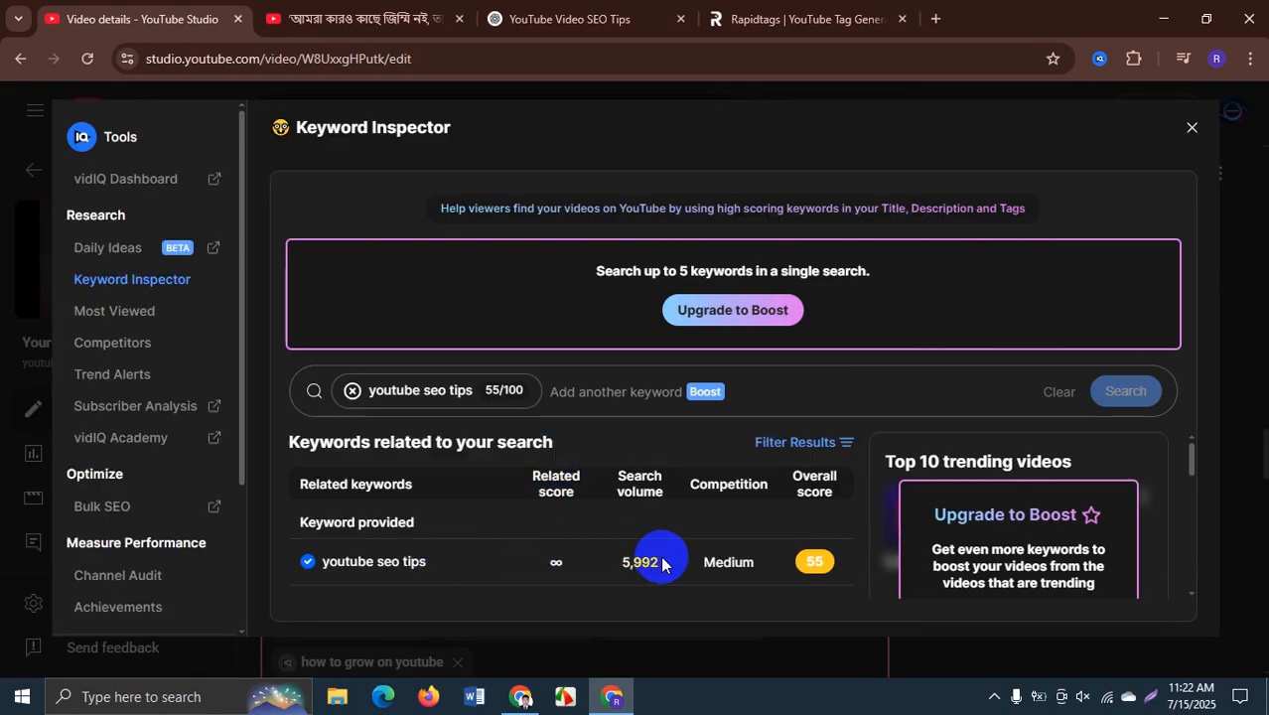
scroll(472, 528, "down", 1)
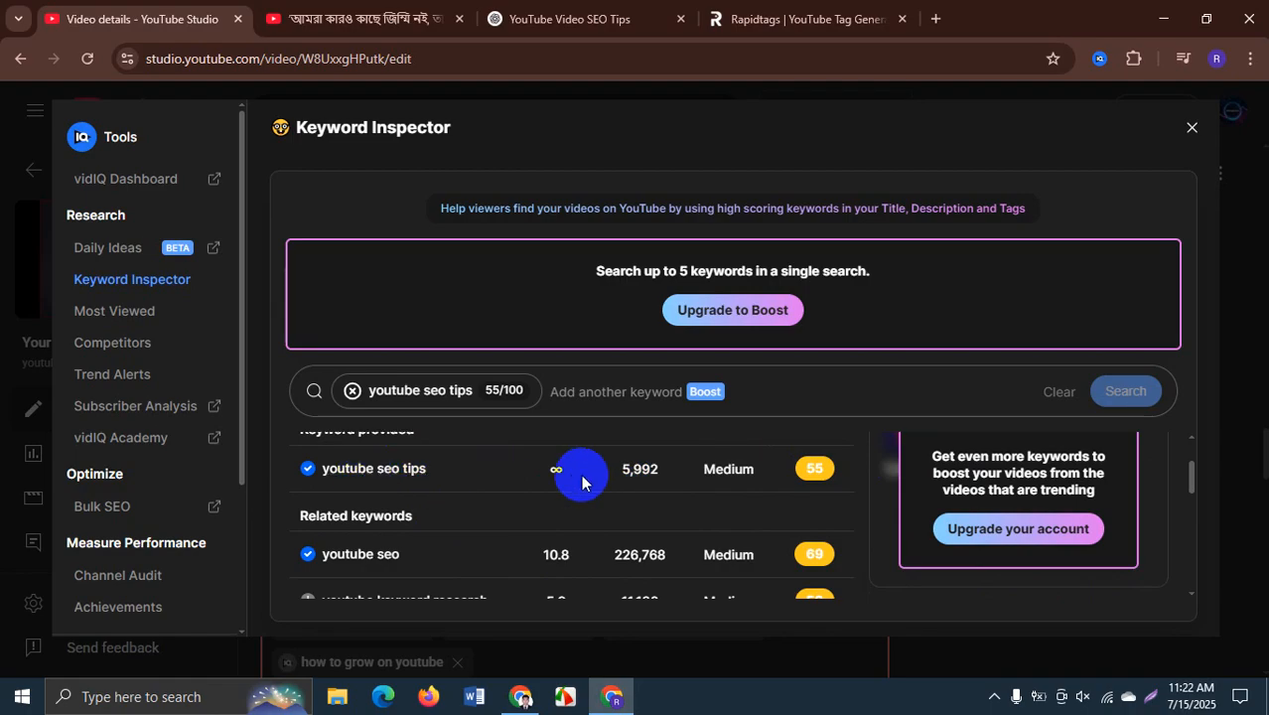
scroll(382, 556, "down", 1)
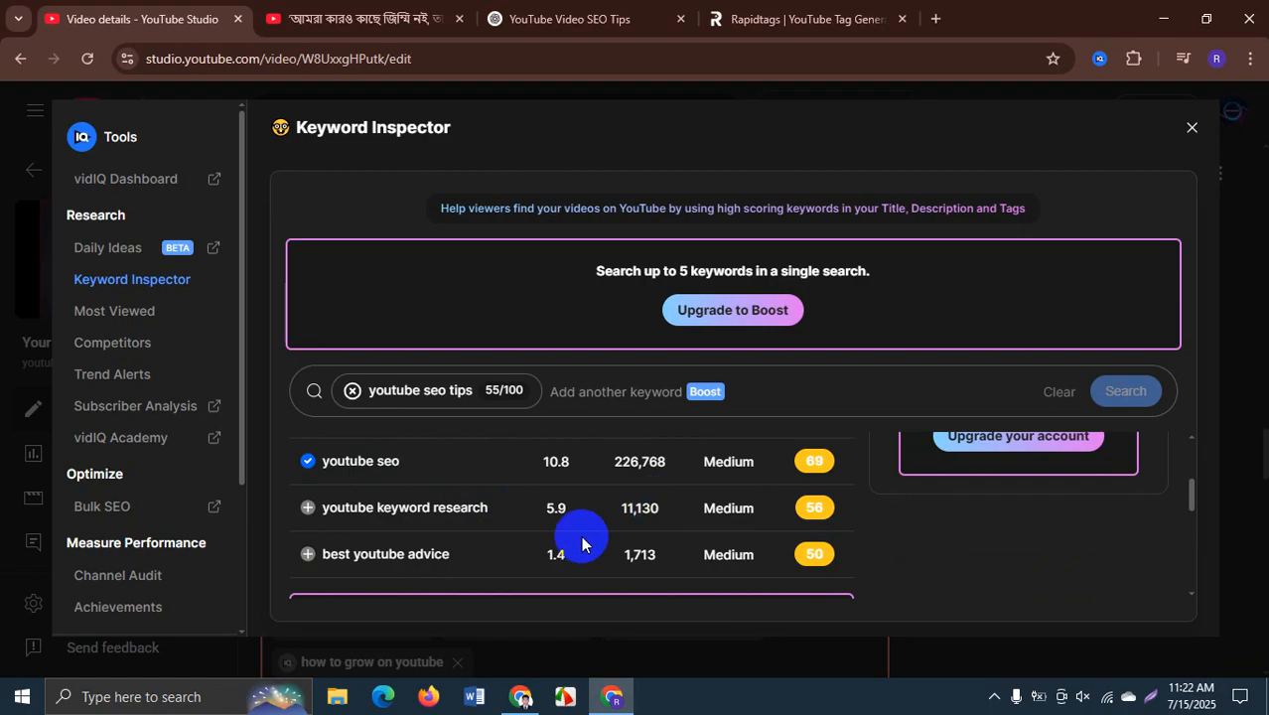
scroll(417, 516, "down", 1)
scroll(695, 466, "up", 3)
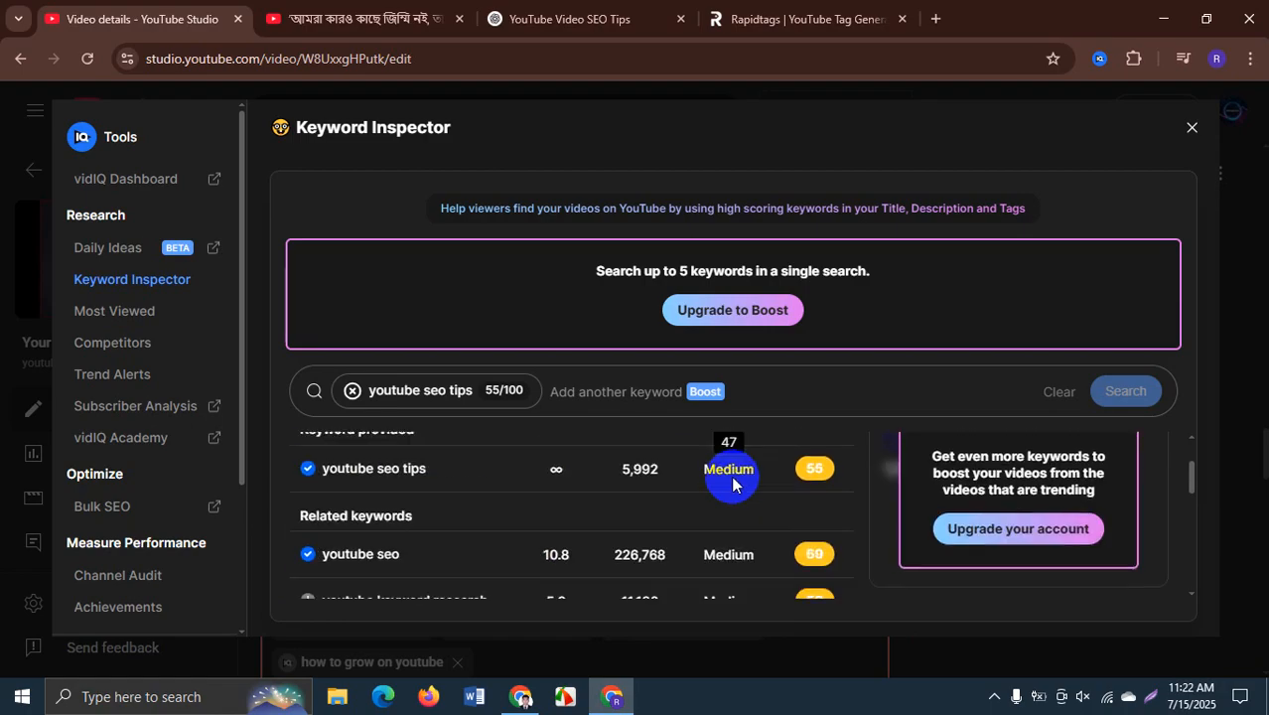
left_click(1192, 127)
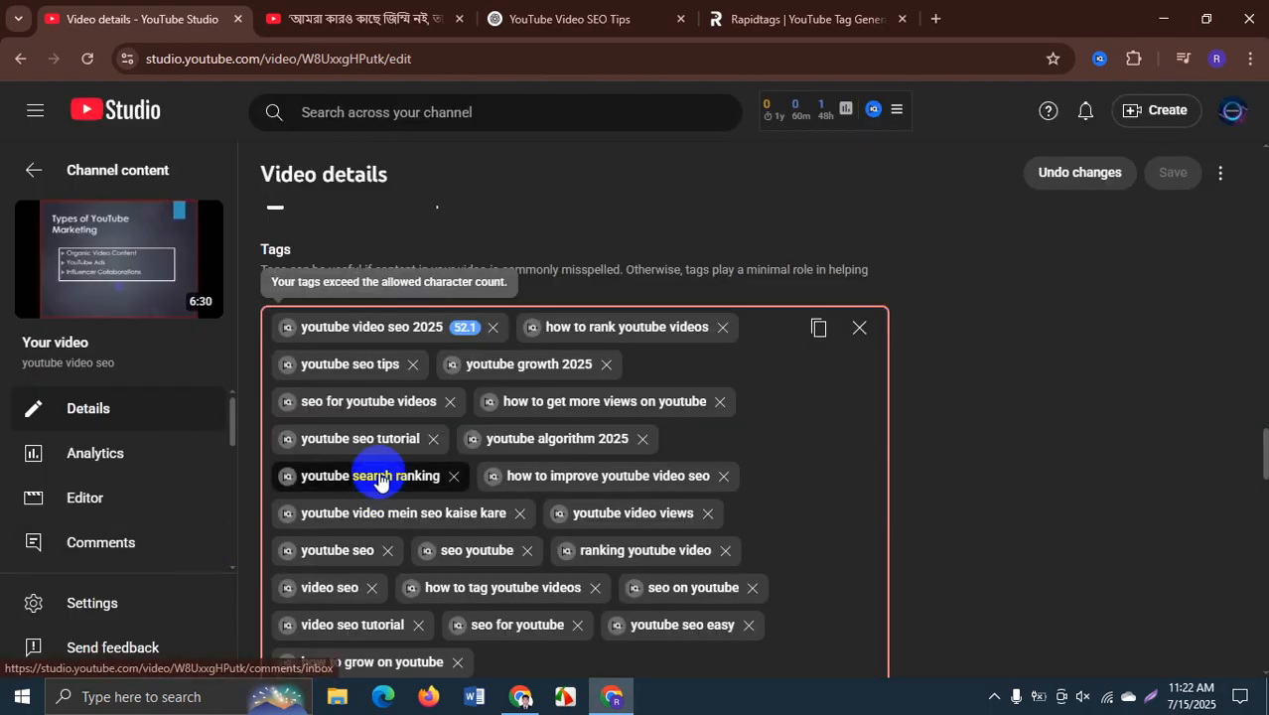
- Check the keyword scores of the tags "seo for youtube videos" and "how to get more views on youtube"
left_click(288, 401)
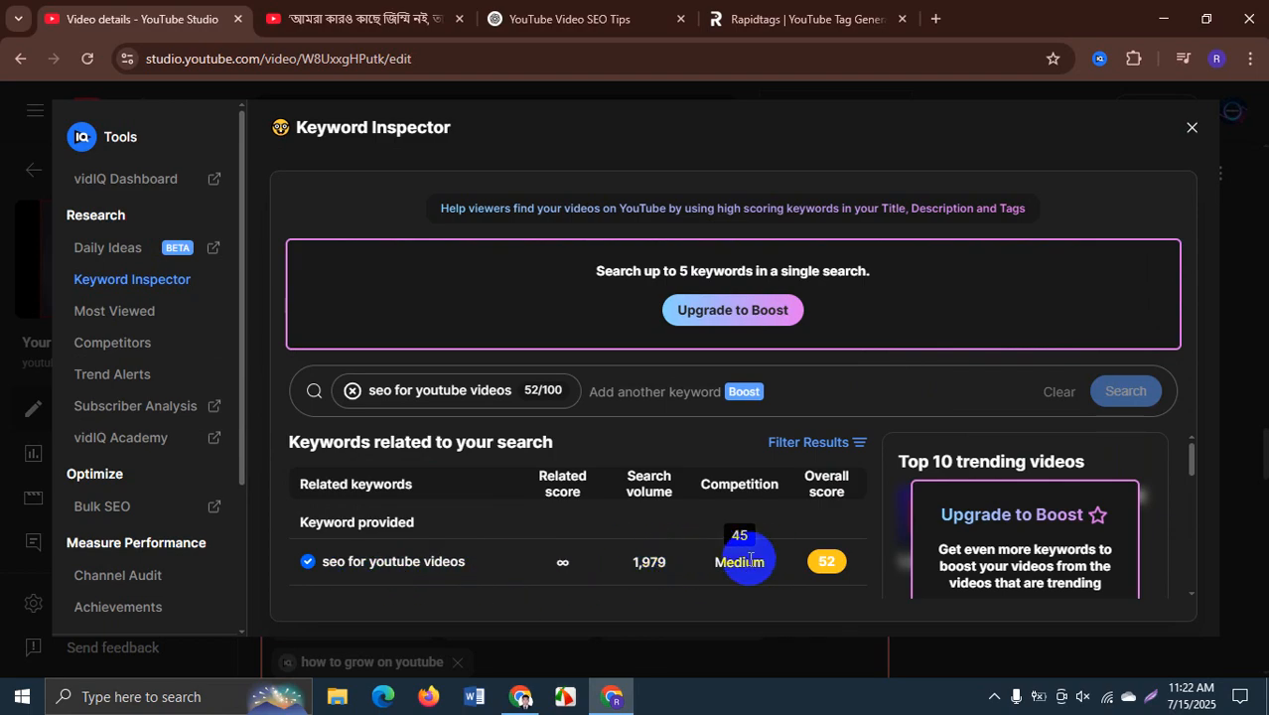
left_click(1192, 132)
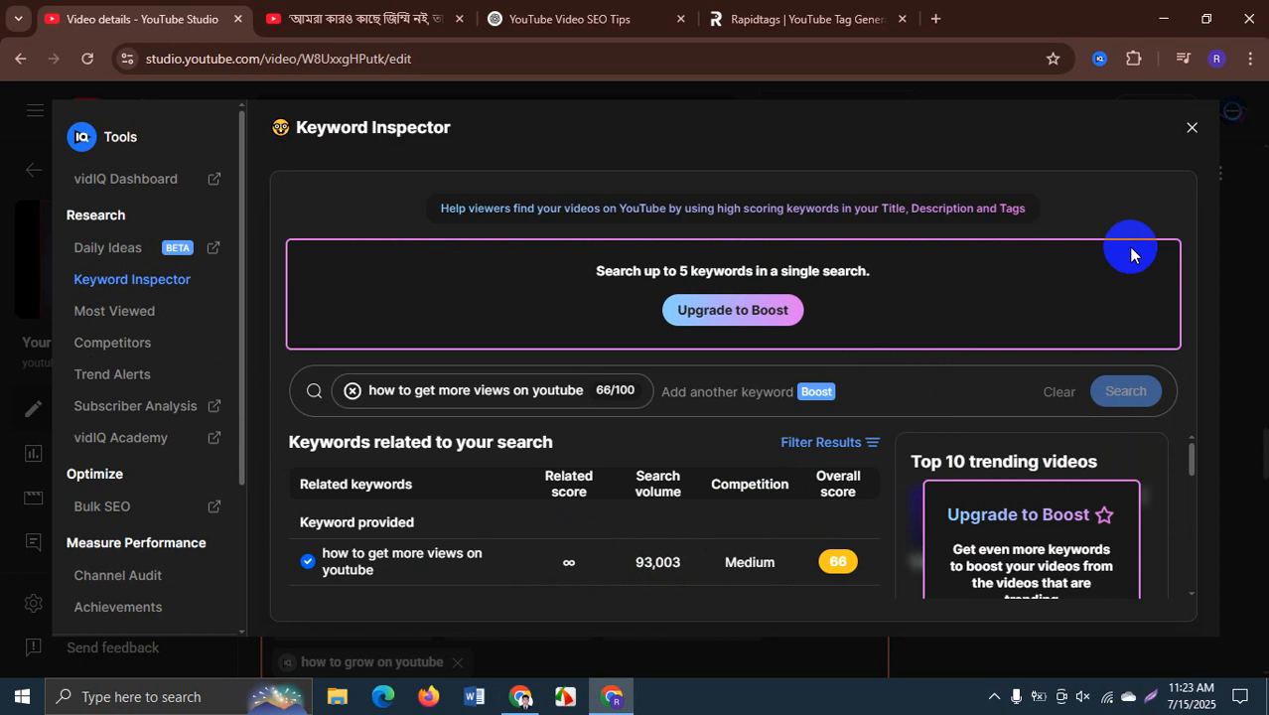
left_click(1192, 127)
- Check the keyword score of the tag "youtube video mein seo kaise kare" and remove that tag from the video
scroll(464, 536, "down", 3)
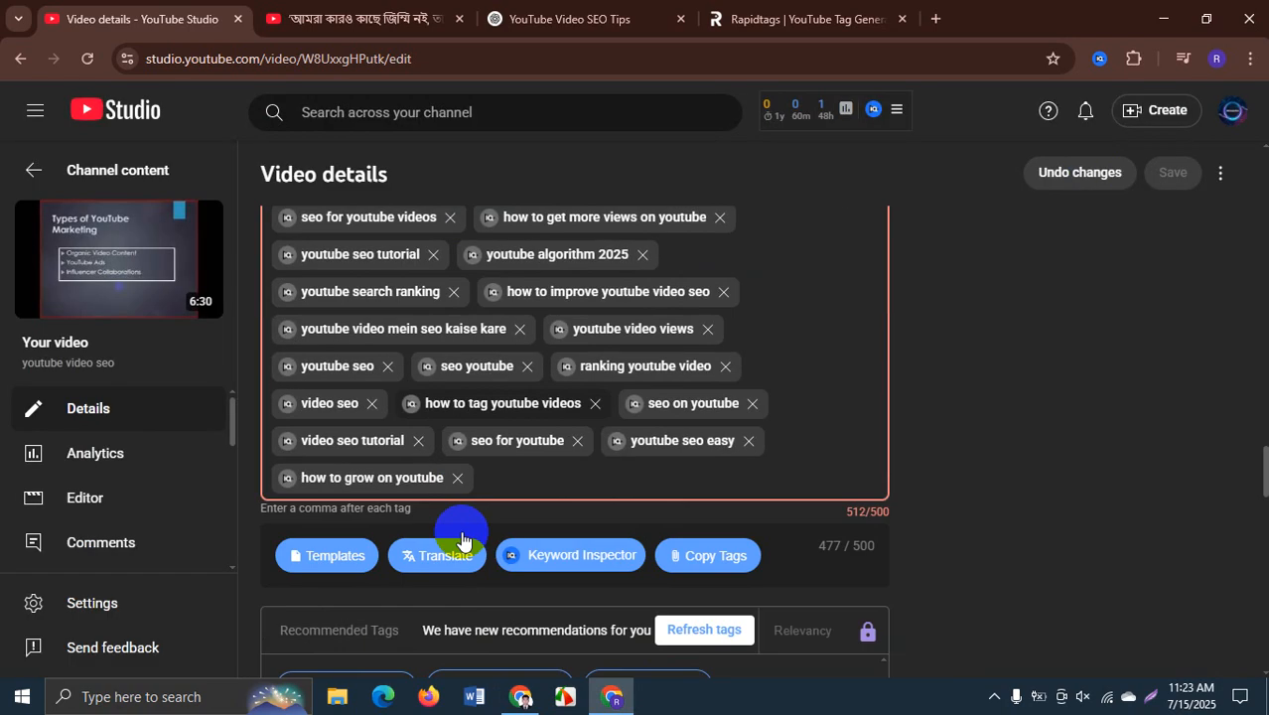
left_click(288, 332)
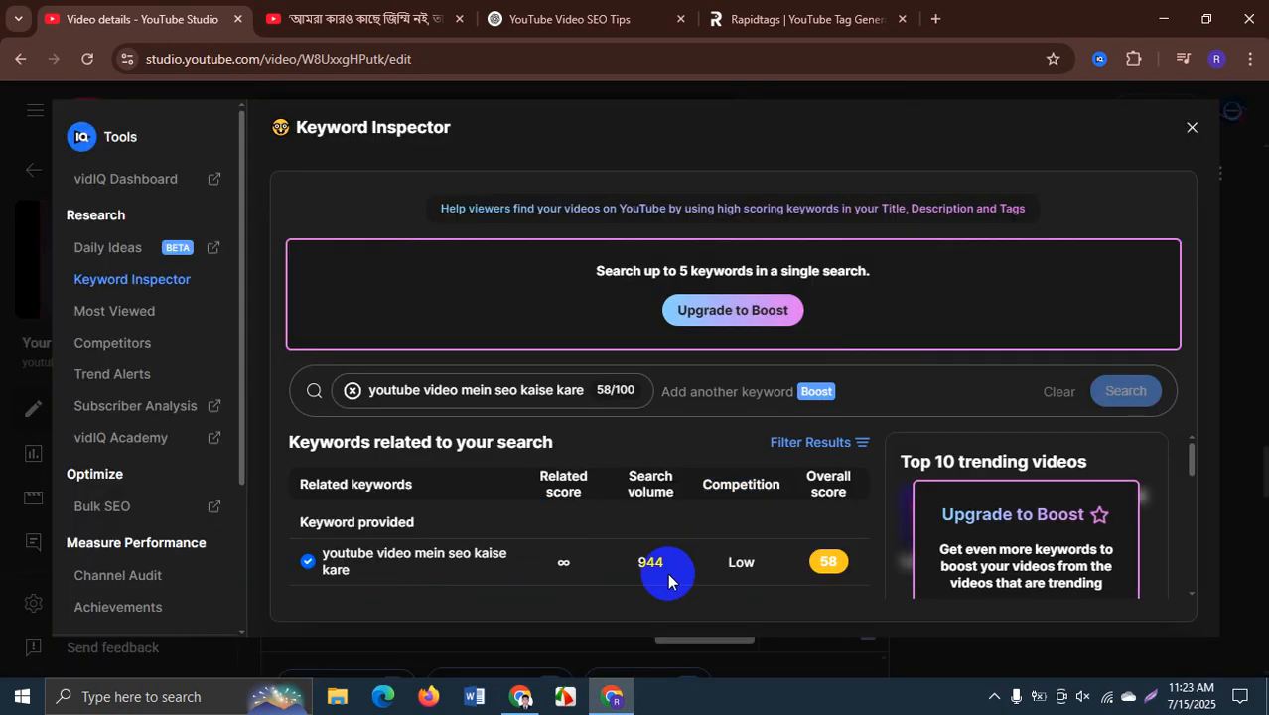
left_click(1191, 127)
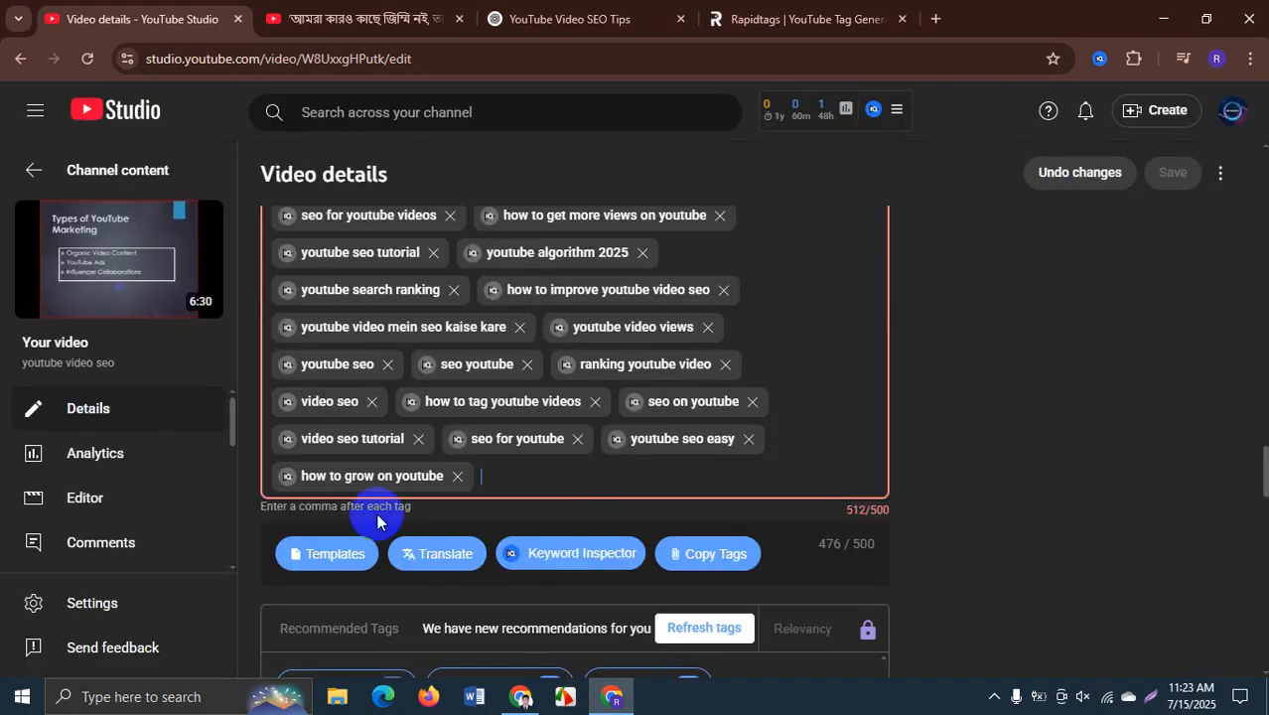
left_click(522, 329)
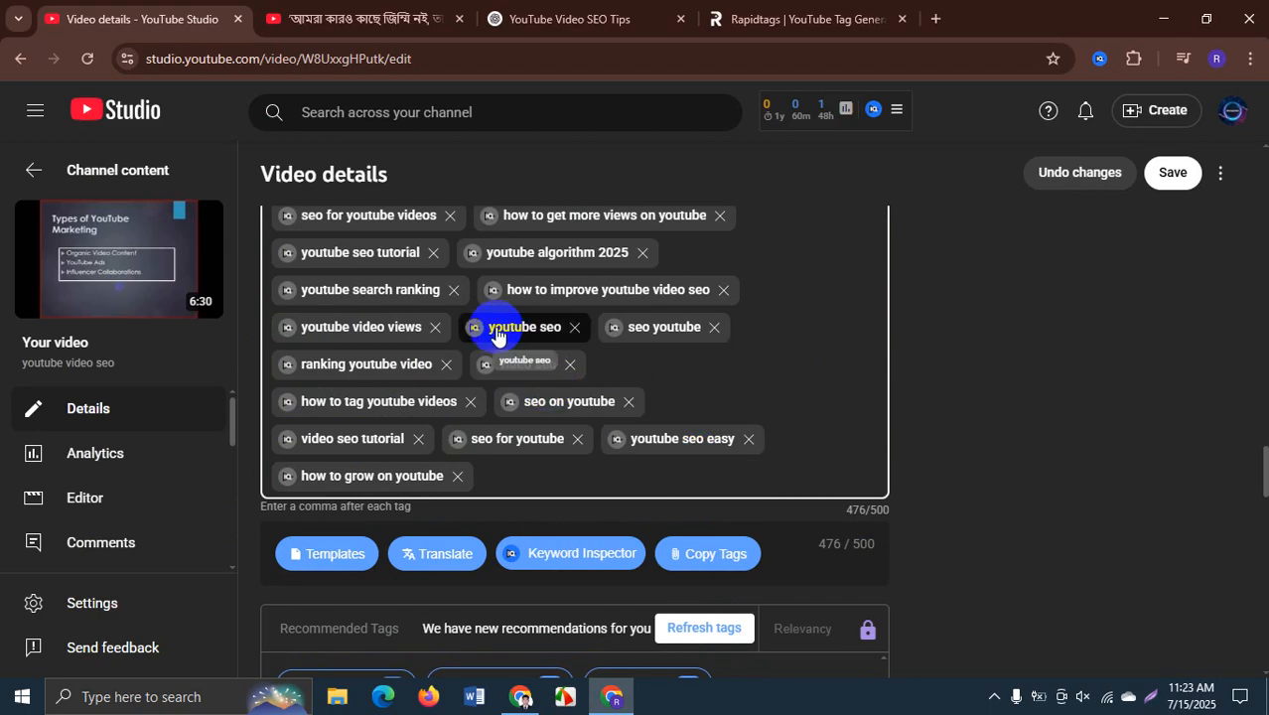
- Review the video details from the tags up to the title and save the changes
scroll(501, 331, "down", 1)
scroll(503, 331, "down", 2)
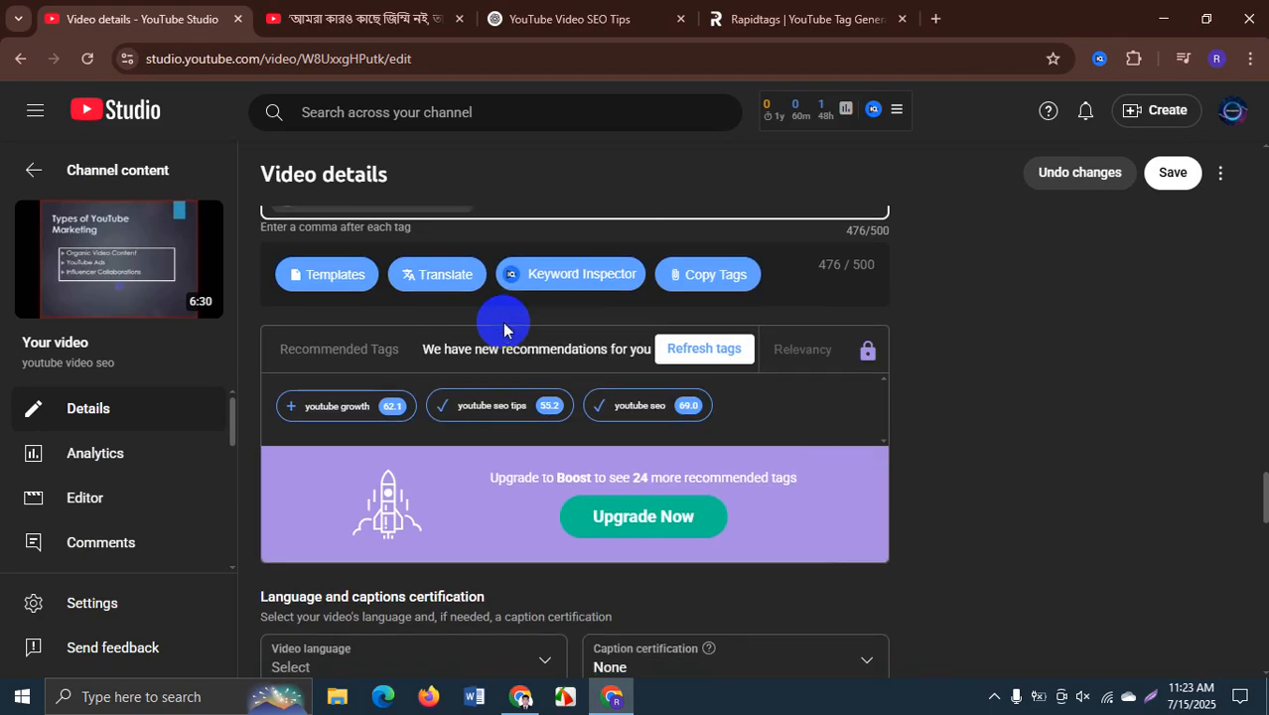
scroll(503, 331, "up", 7)
scroll(814, 387, "up", 20)
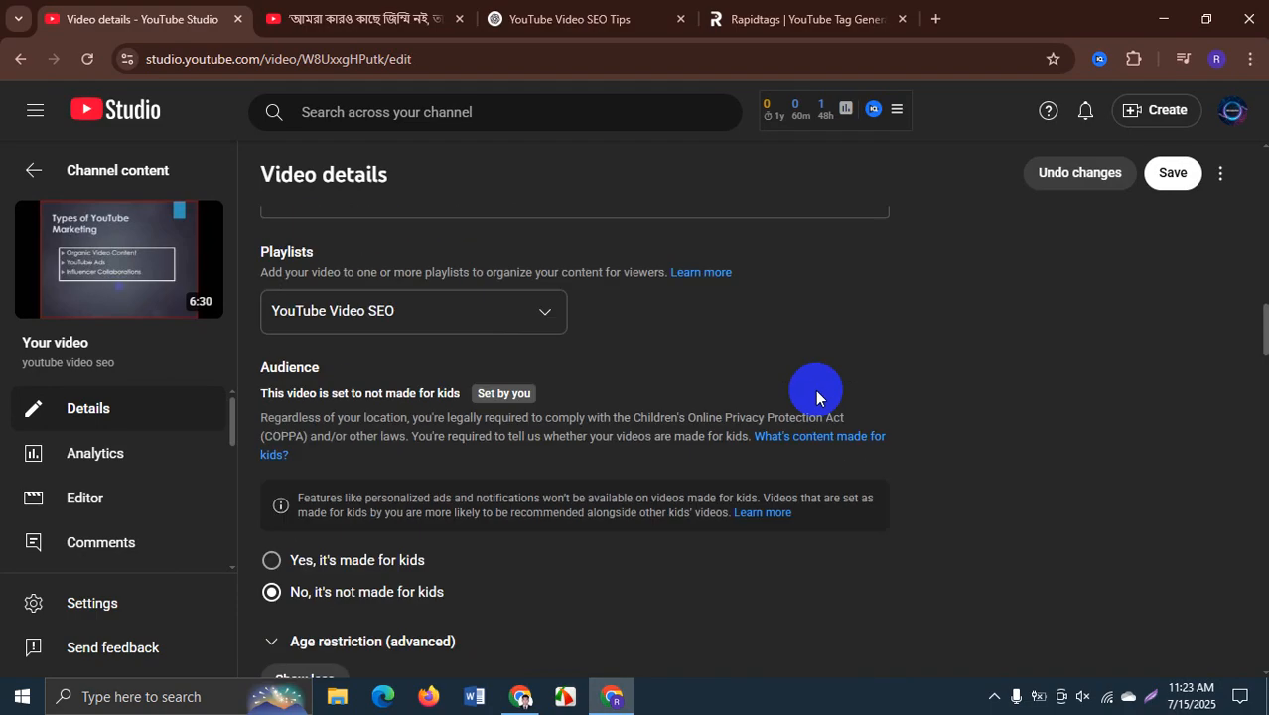
scroll(809, 387, "up", 3)
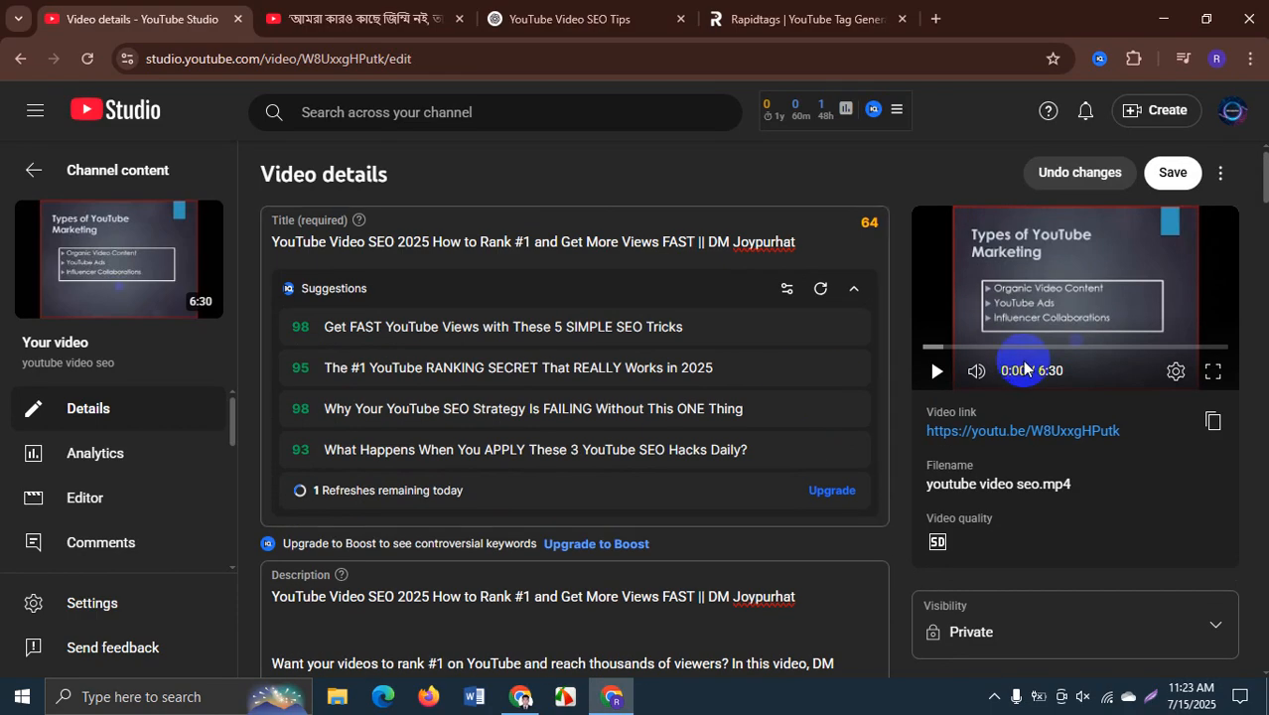
scroll(1162, 388, "down", 3)
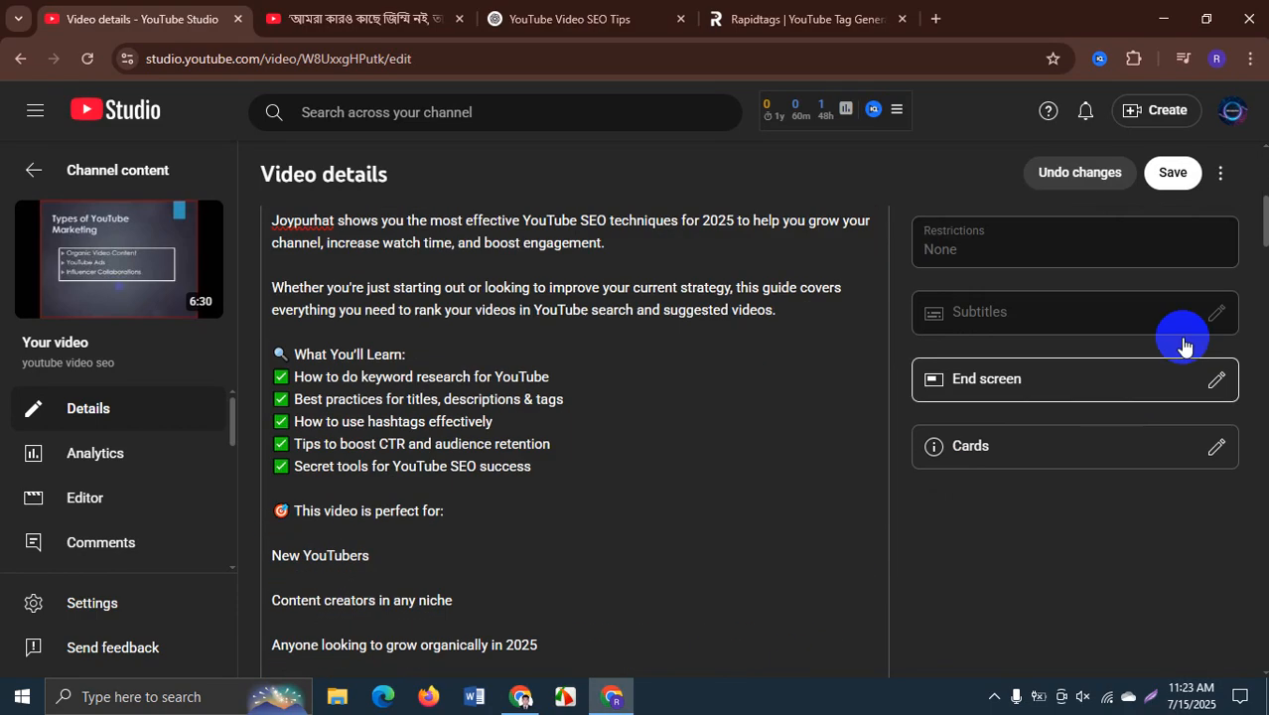
left_click(1168, 172)
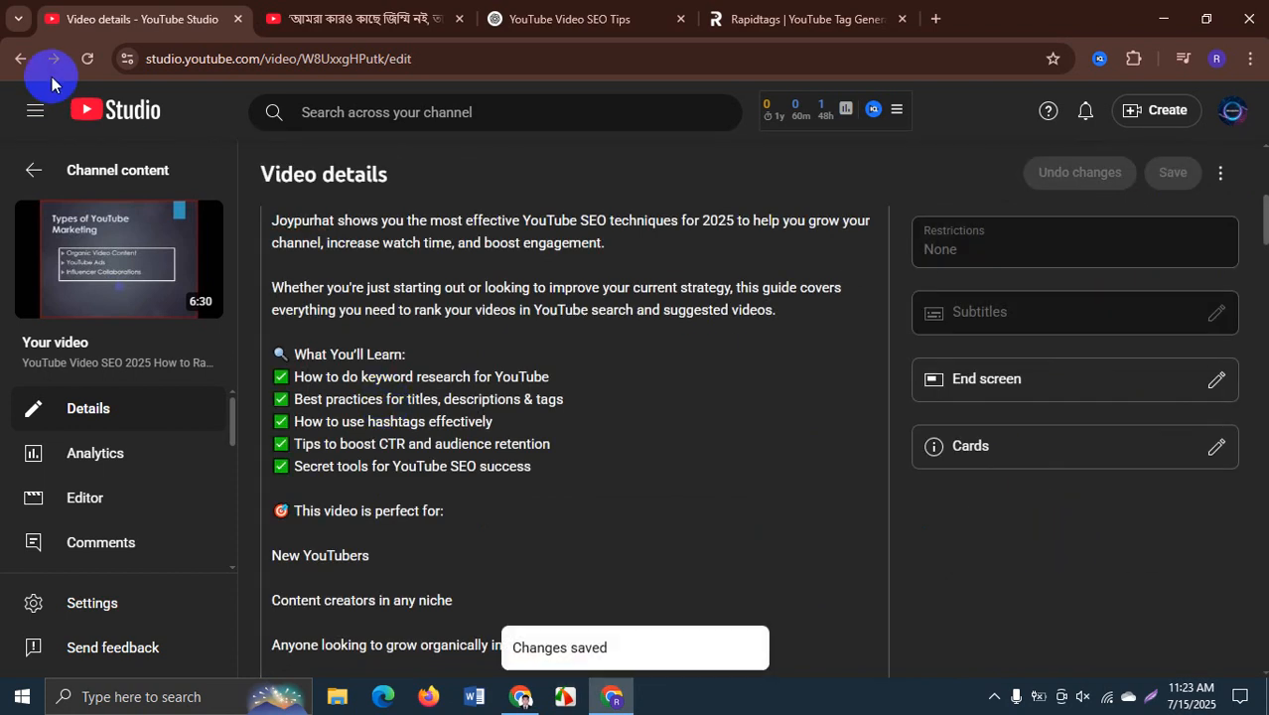
- Reload the video details page and examine the vidIQ SEO score breakdown, including tag count and keyword ratings
left_click(88, 59)
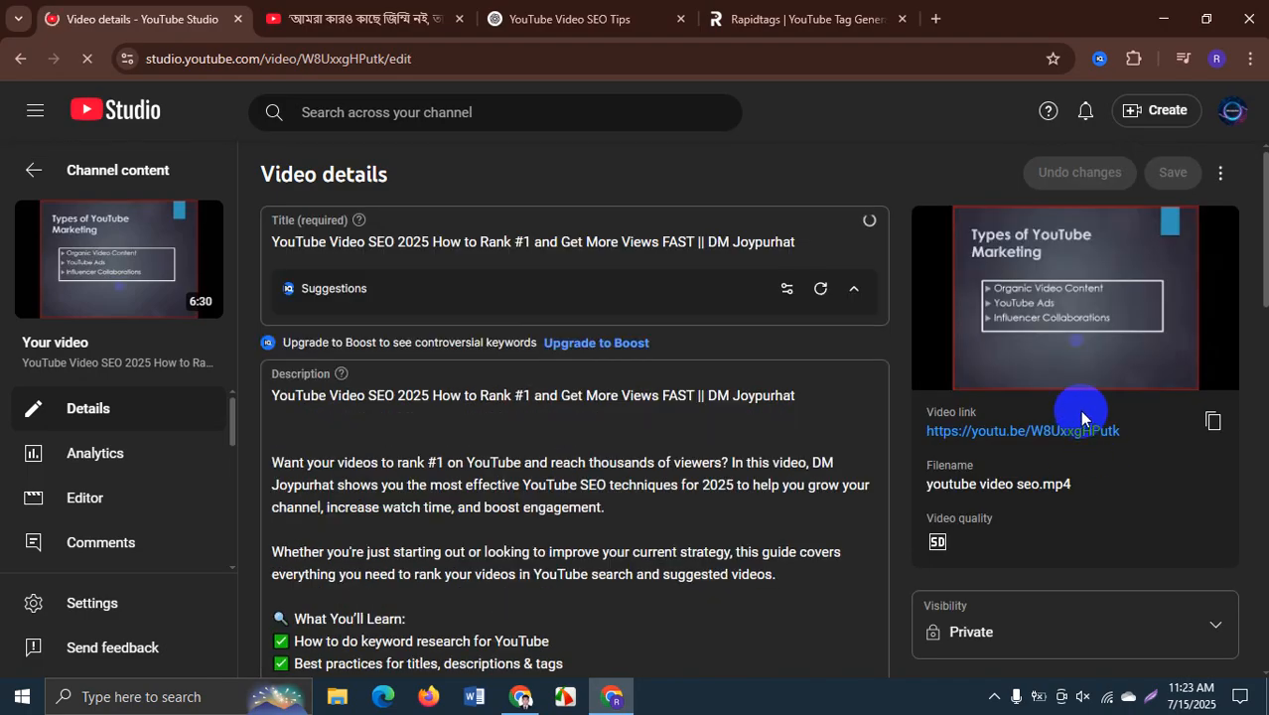
scroll(1092, 392, "down", 2)
scroll(1112, 369, "down", 5)
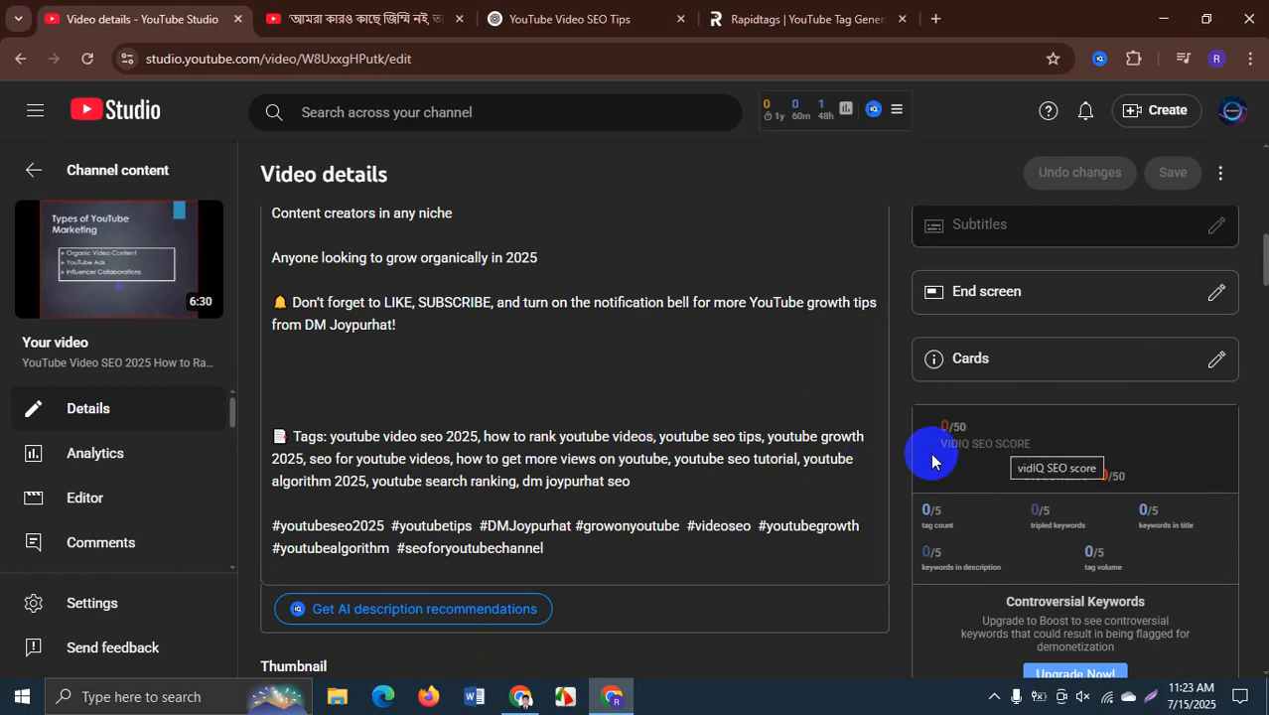
scroll(692, 450, "down", 1)
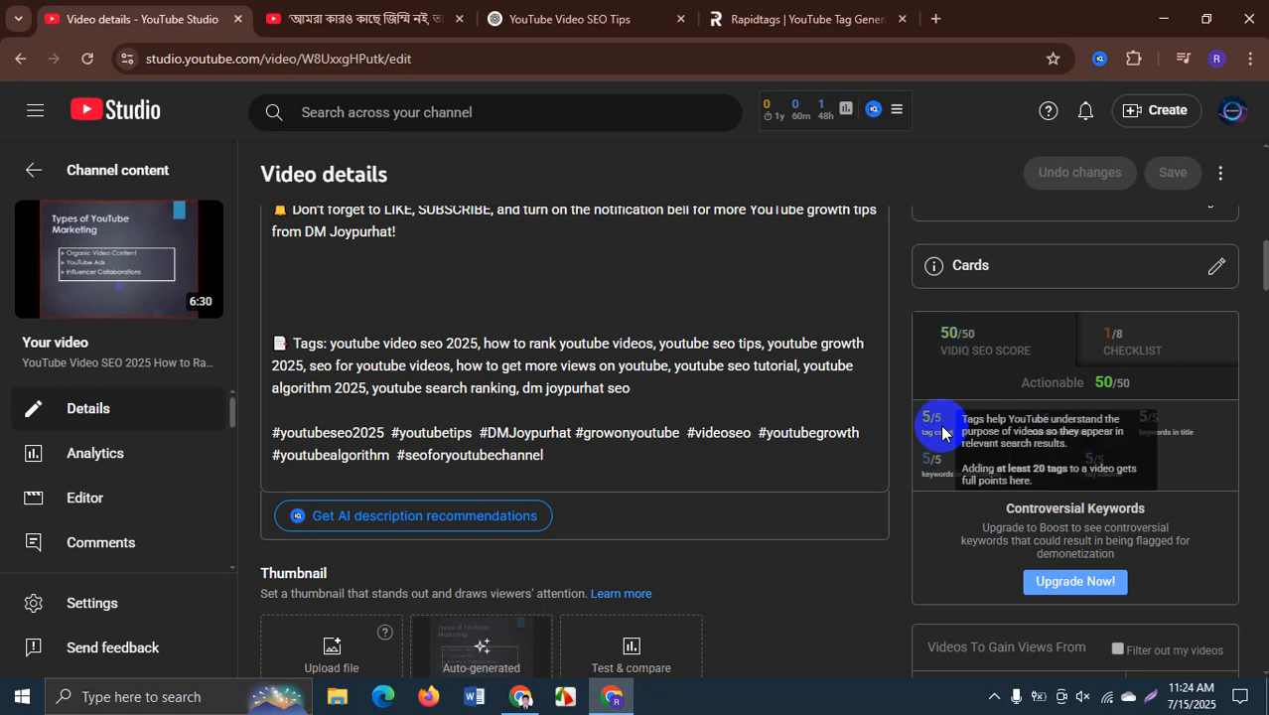
mouse_move(983, 448)
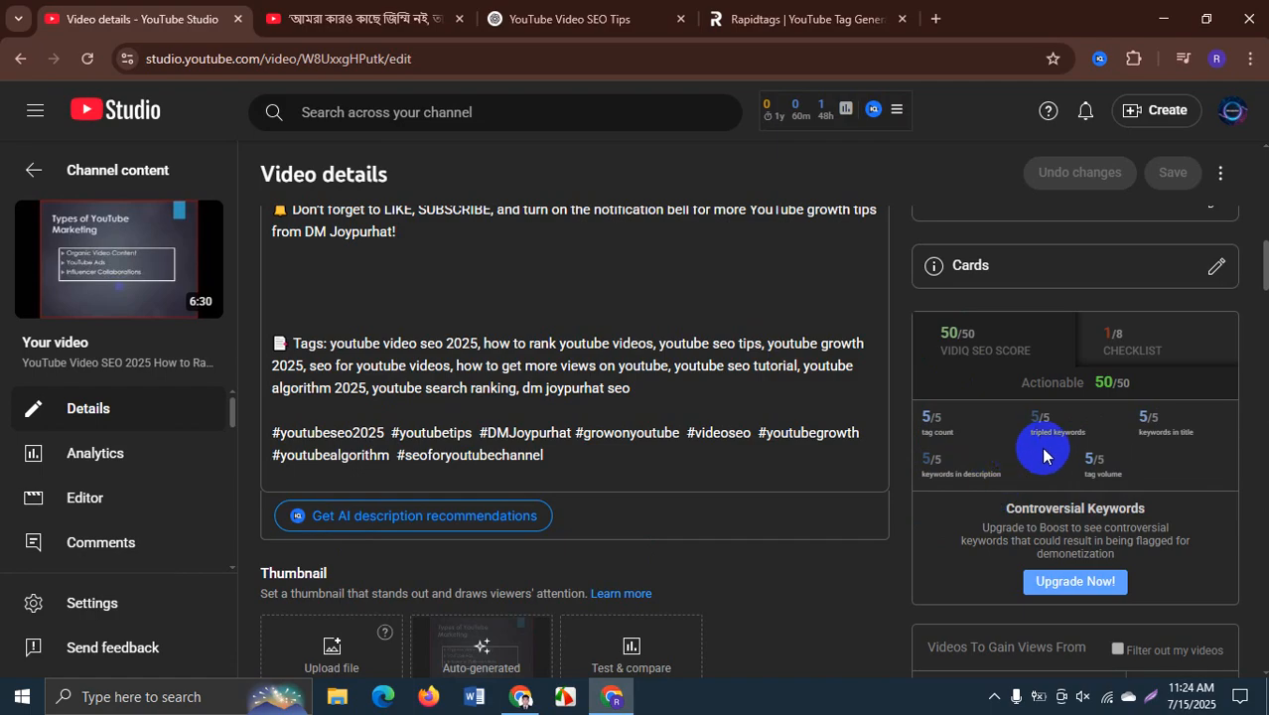
- Open the vidIQ checklist and examine its items for monetization, cards and end screen
left_click(1181, 347)
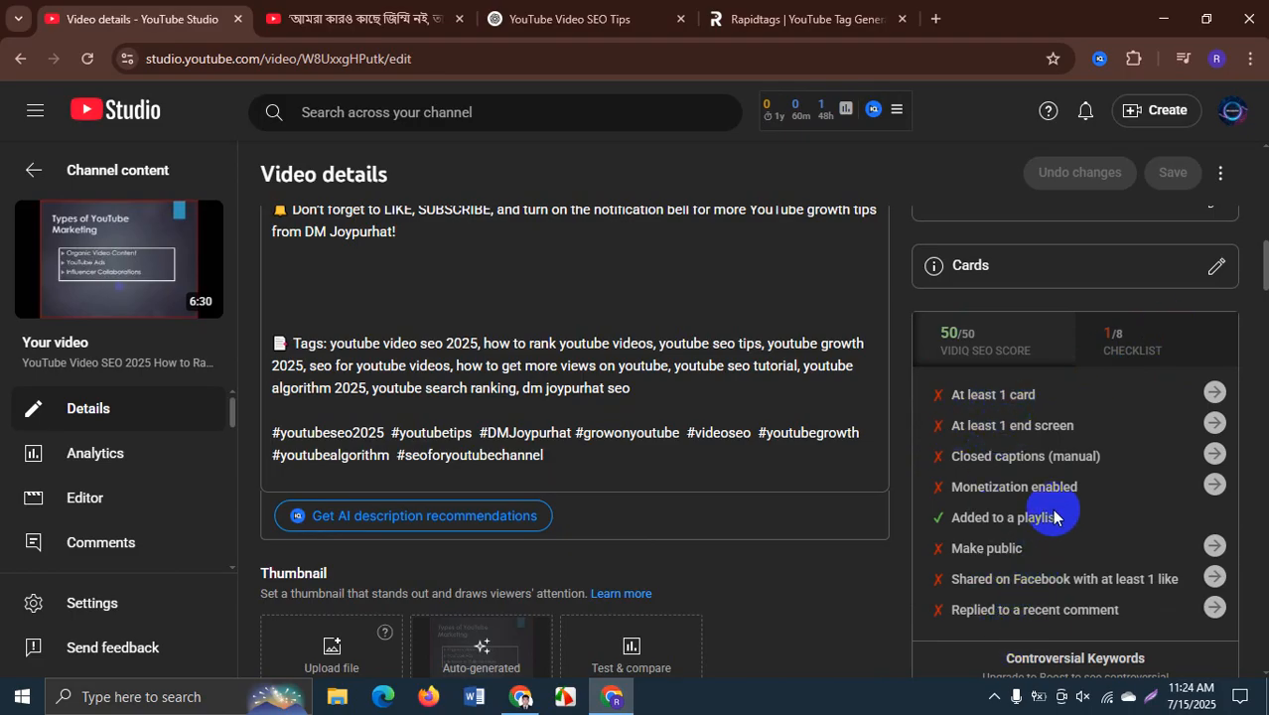
left_click_drag(950, 487, 1090, 496)
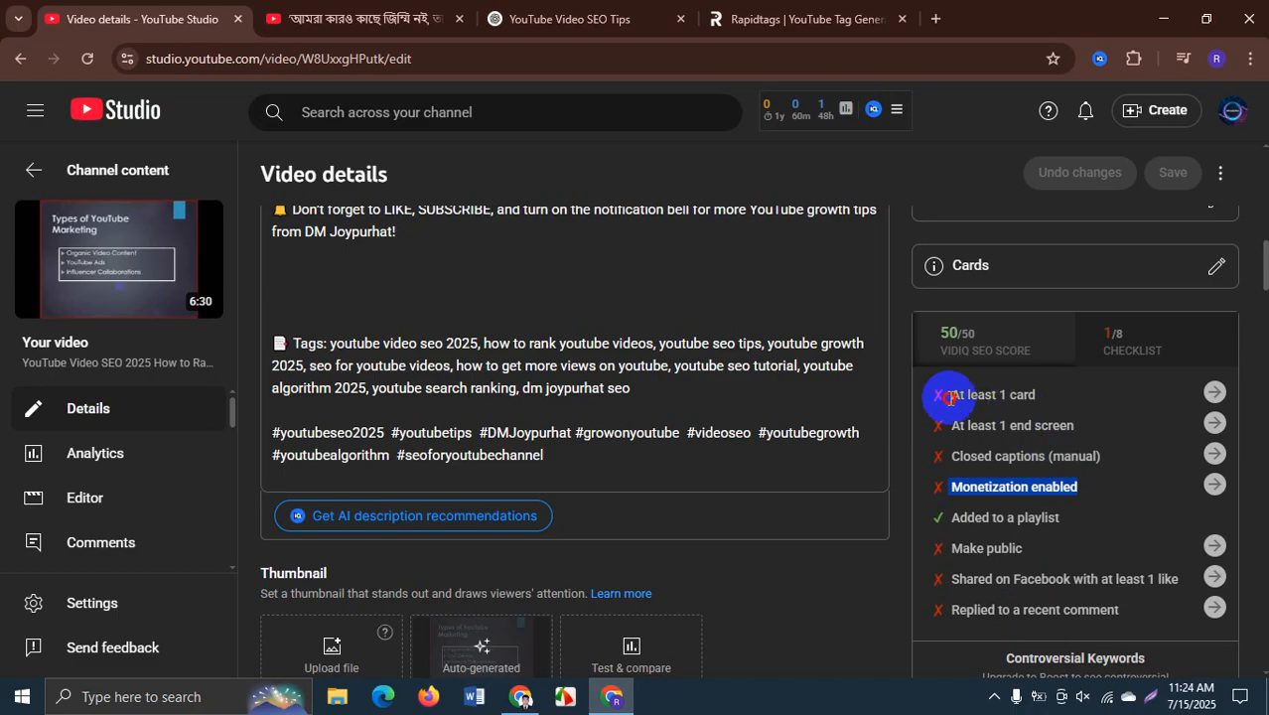
left_click_drag(950, 397, 1055, 401)
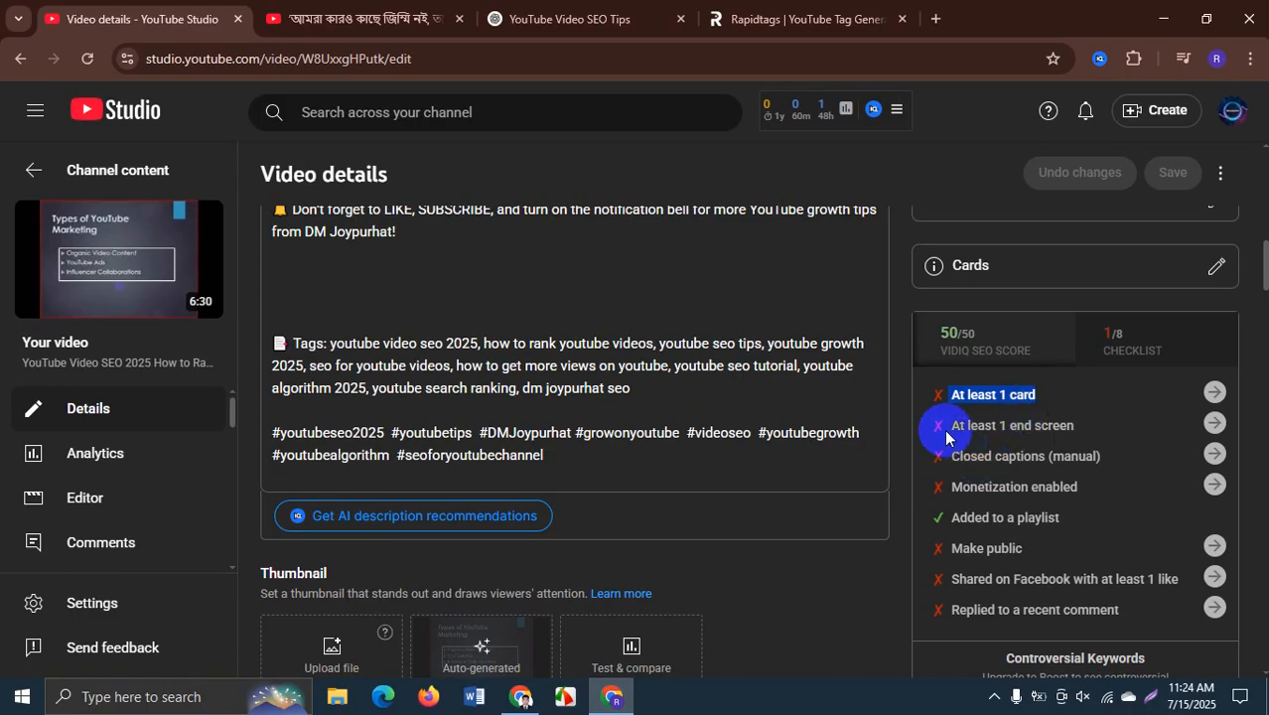
left_click_drag(945, 433, 1043, 433)
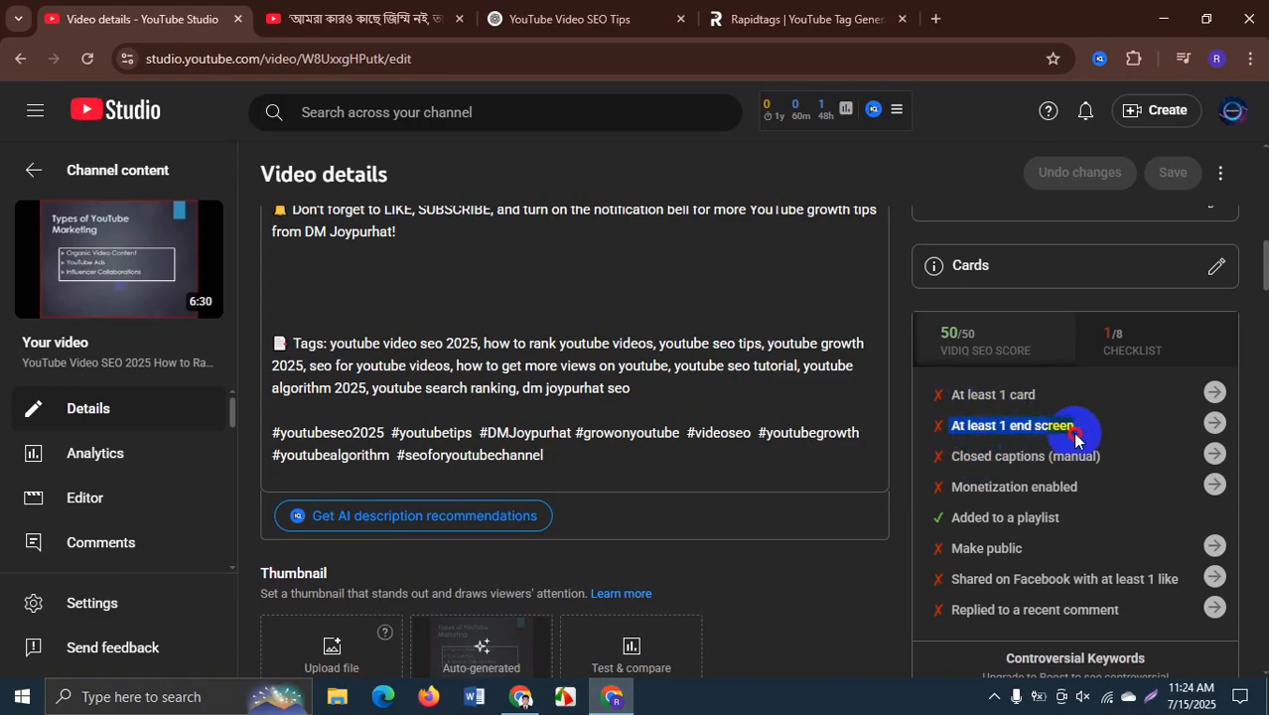
mouse_move(187, 288)
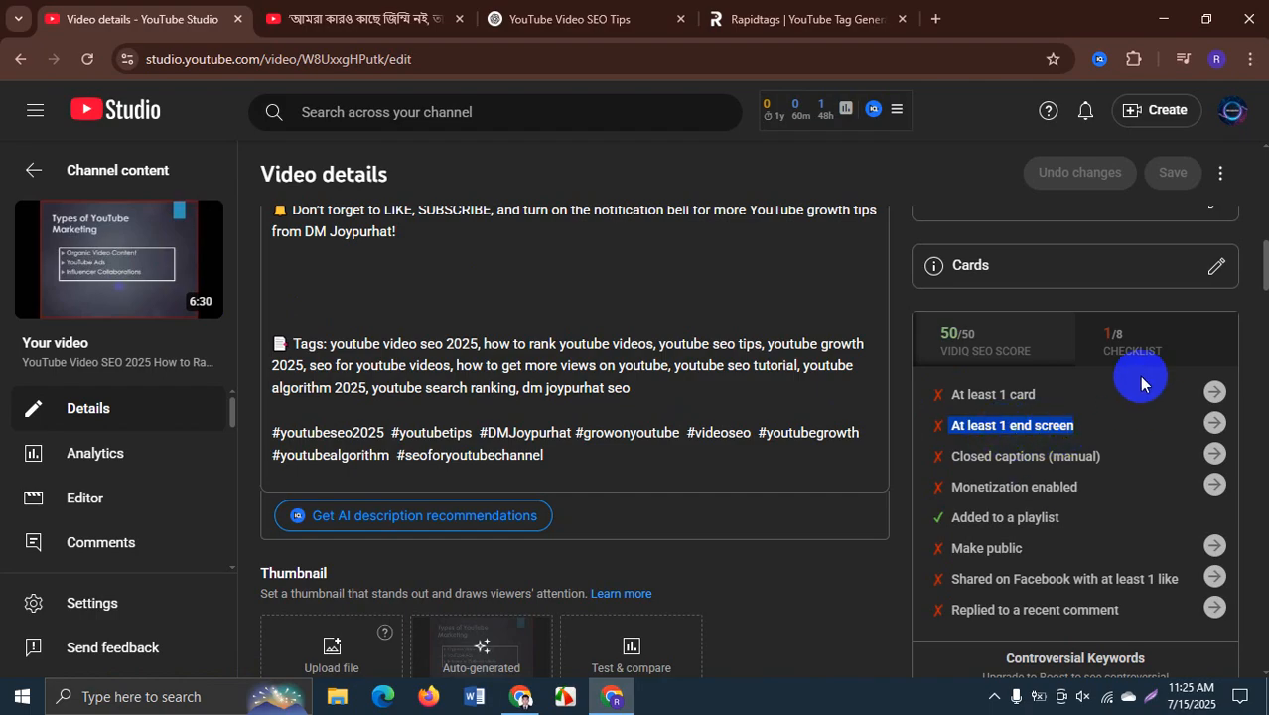
- Examine the remaining vidIQ checklist items, from manual closed captions and monetization through playlist, public visibility, Facebook sharing and comment replies
left_click_drag(951, 460, 1113, 465)
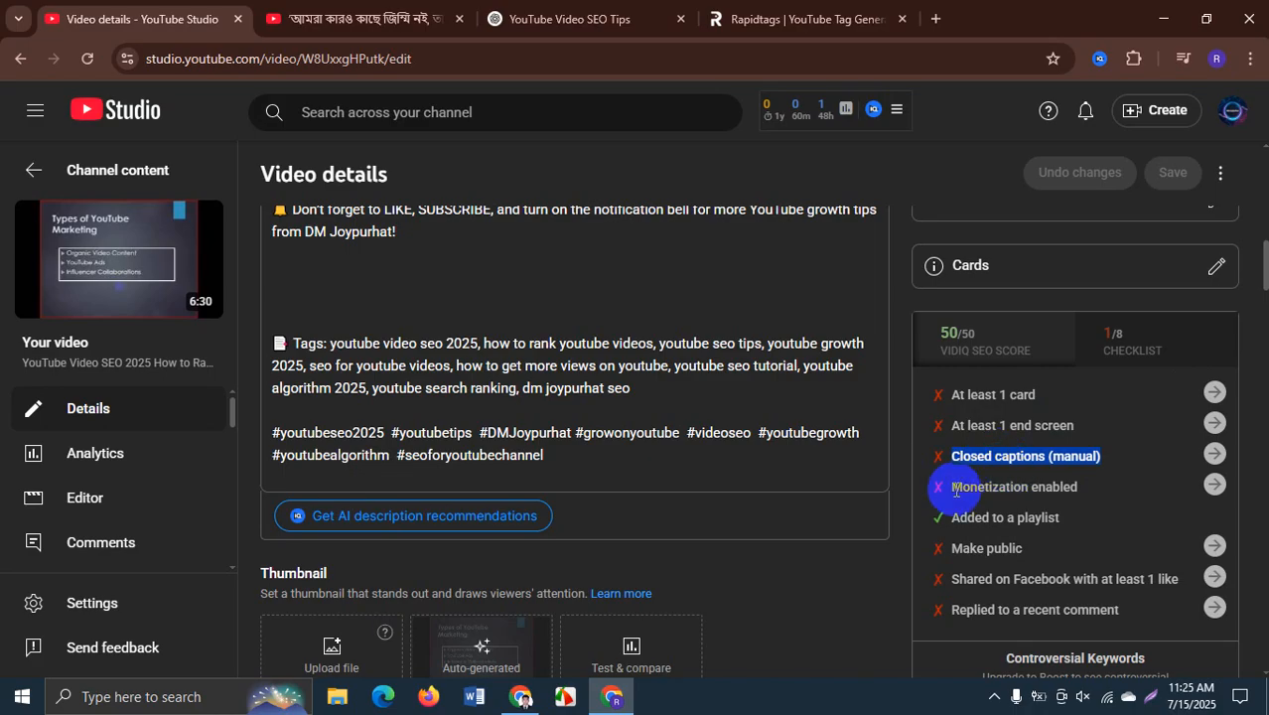
left_click_drag(956, 488, 1085, 488)
scroll(1011, 457, "down", 1)
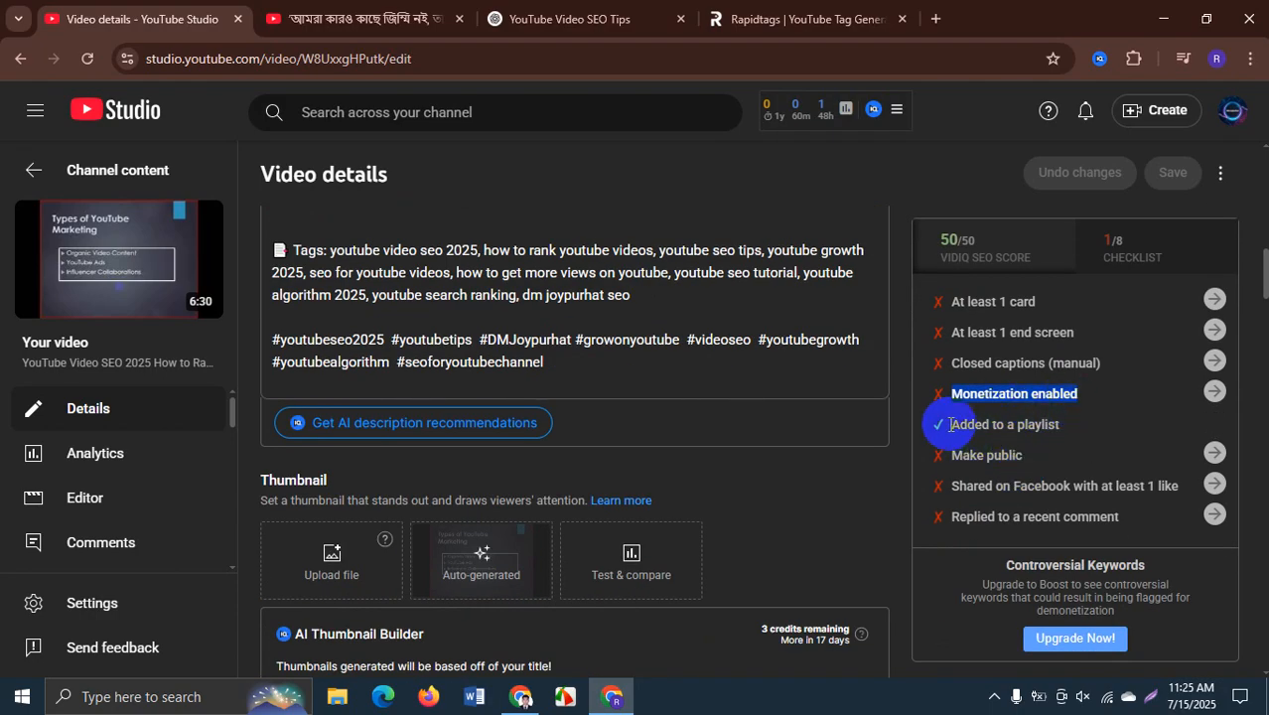
left_click_drag(952, 425, 1073, 438)
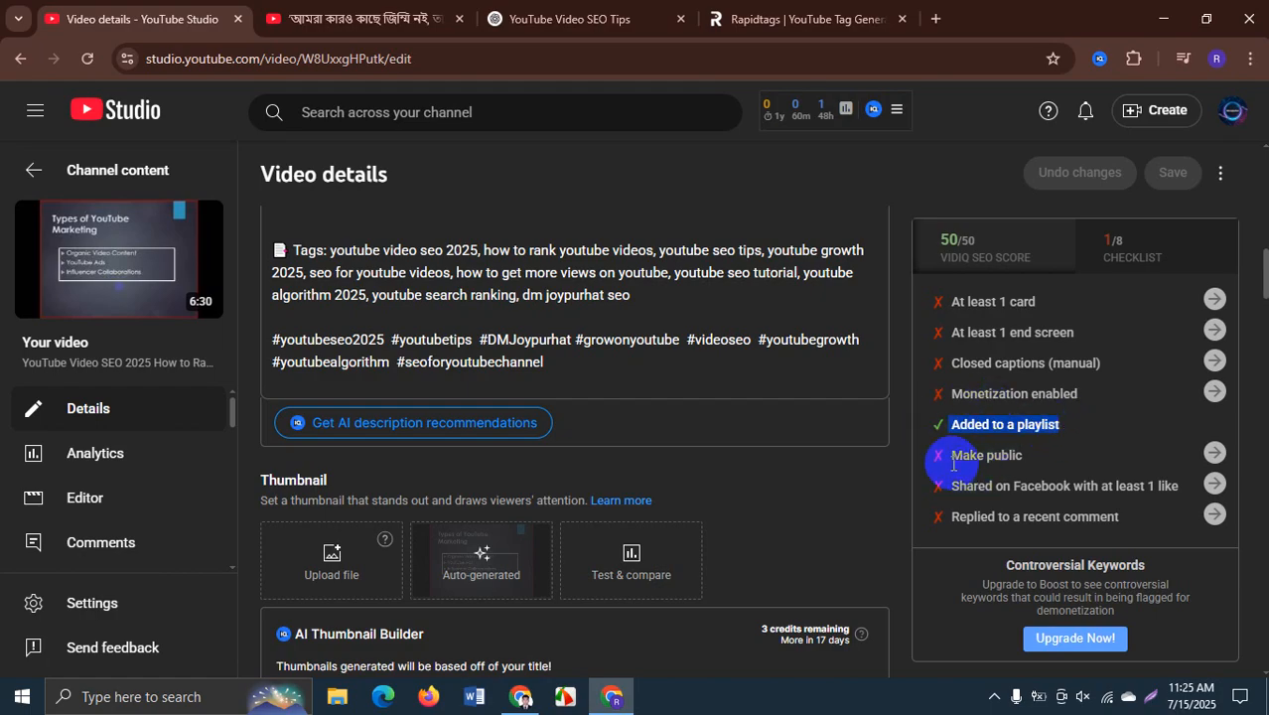
left_click_drag(953, 462, 1033, 465)
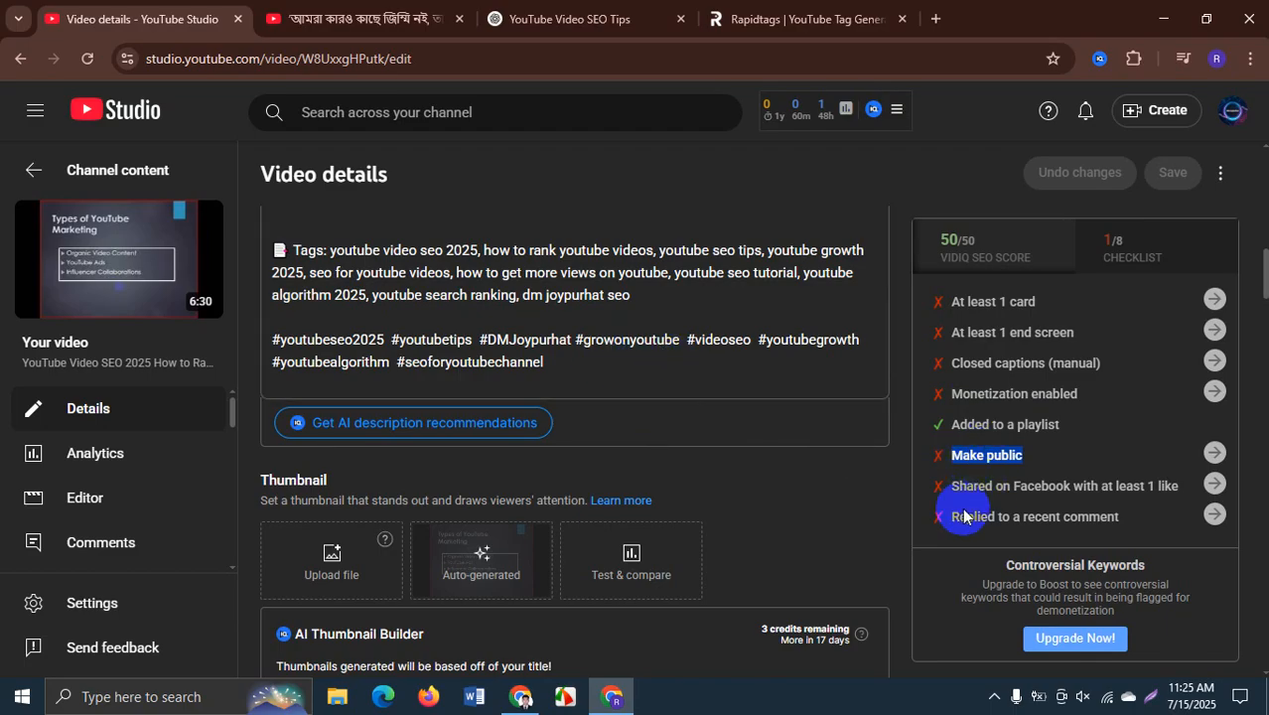
left_click_drag(951, 488, 1180, 486)
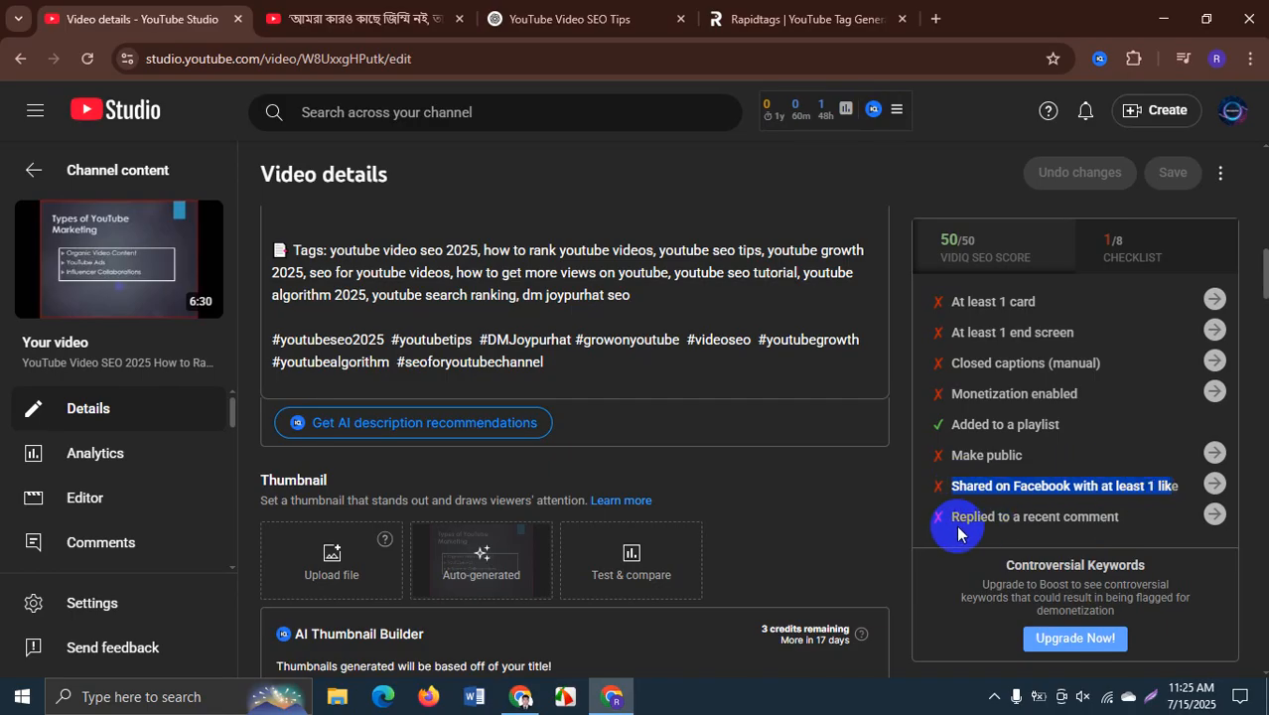
left_click_drag(951, 526, 1125, 529)
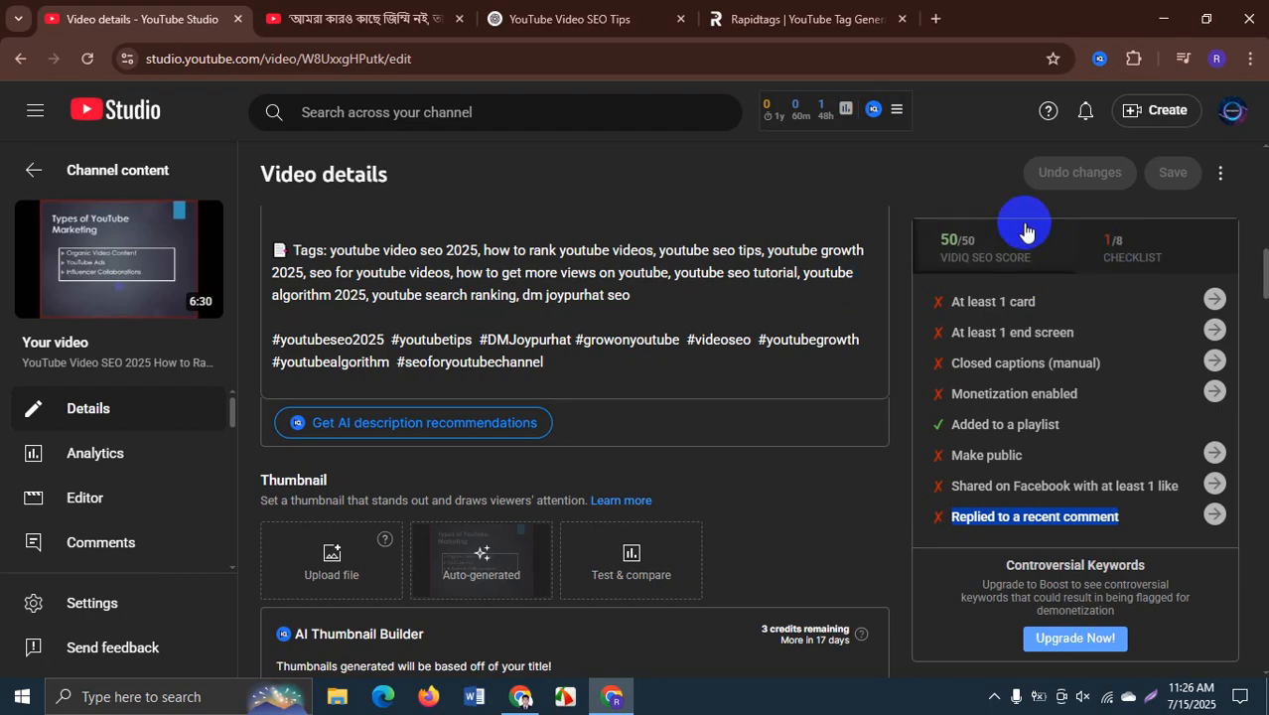
- Open the vidIQ SEO score breakdown and review the video details from the thumbnail and playlist through the tags
left_click(973, 248)
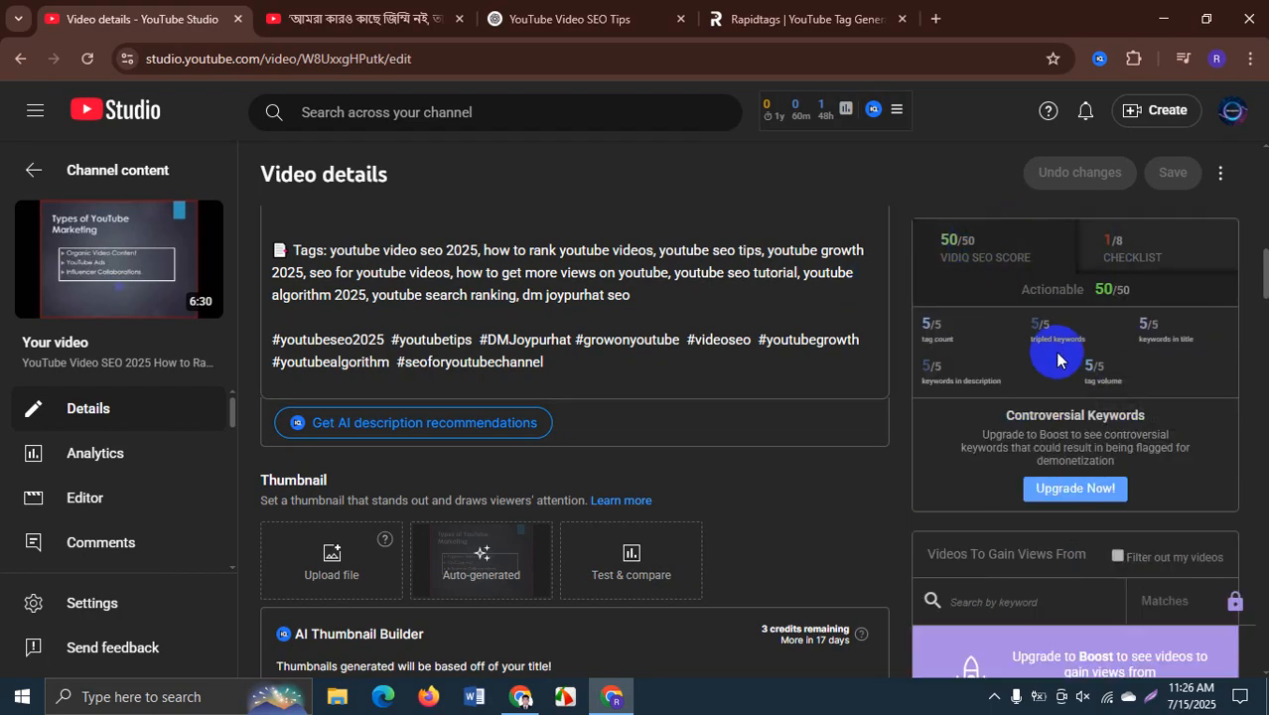
scroll(1056, 354, "down", 2)
scroll(481, 484, "down", 5)
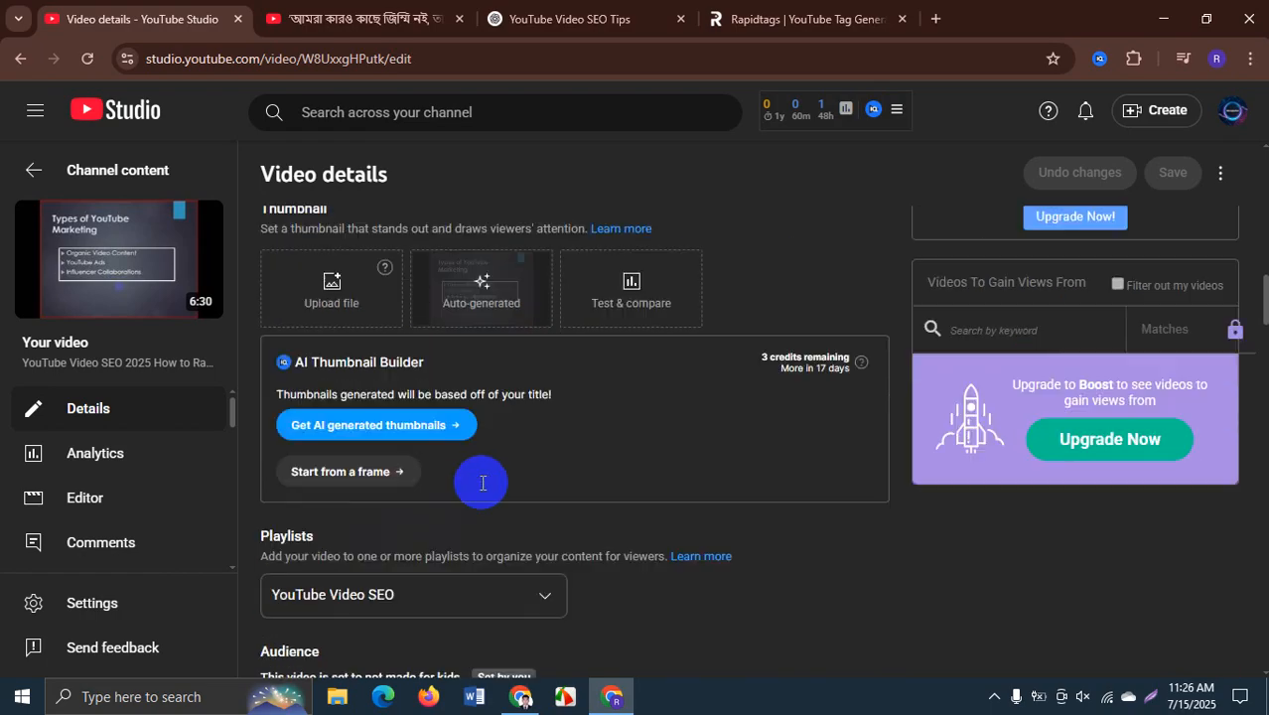
scroll(465, 477, "down", 10)
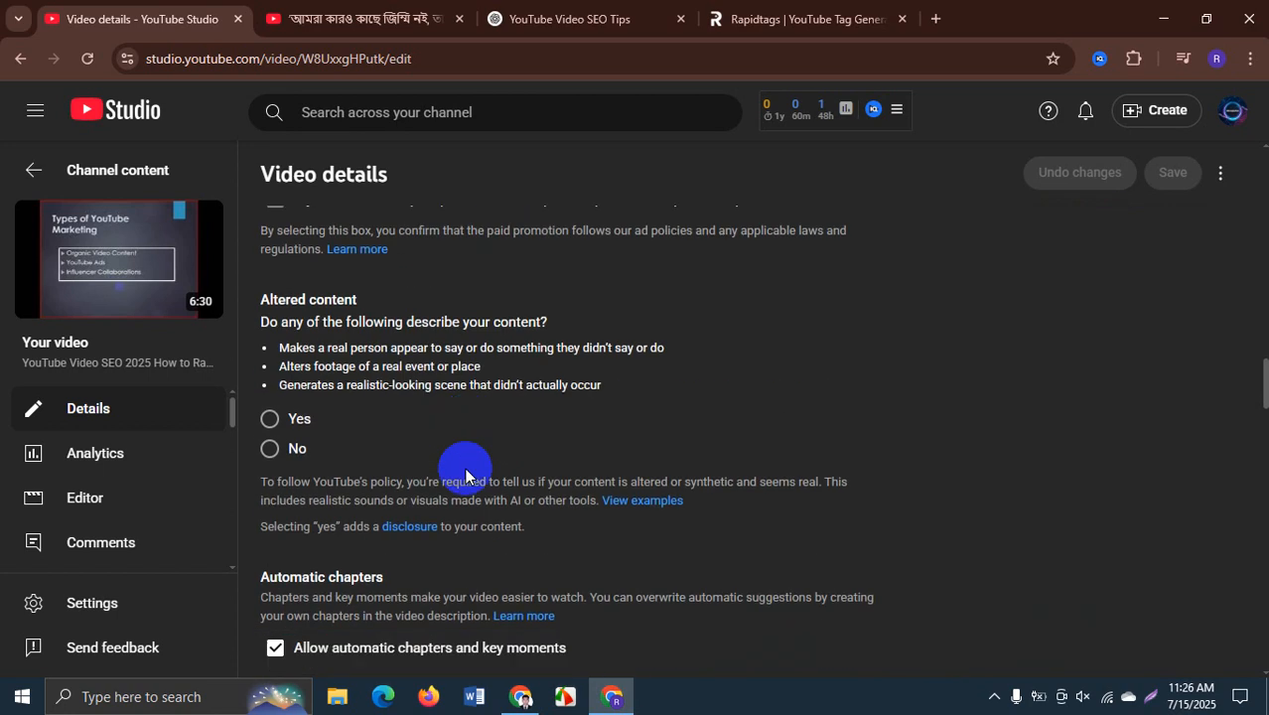
scroll(466, 477, "down", 8)
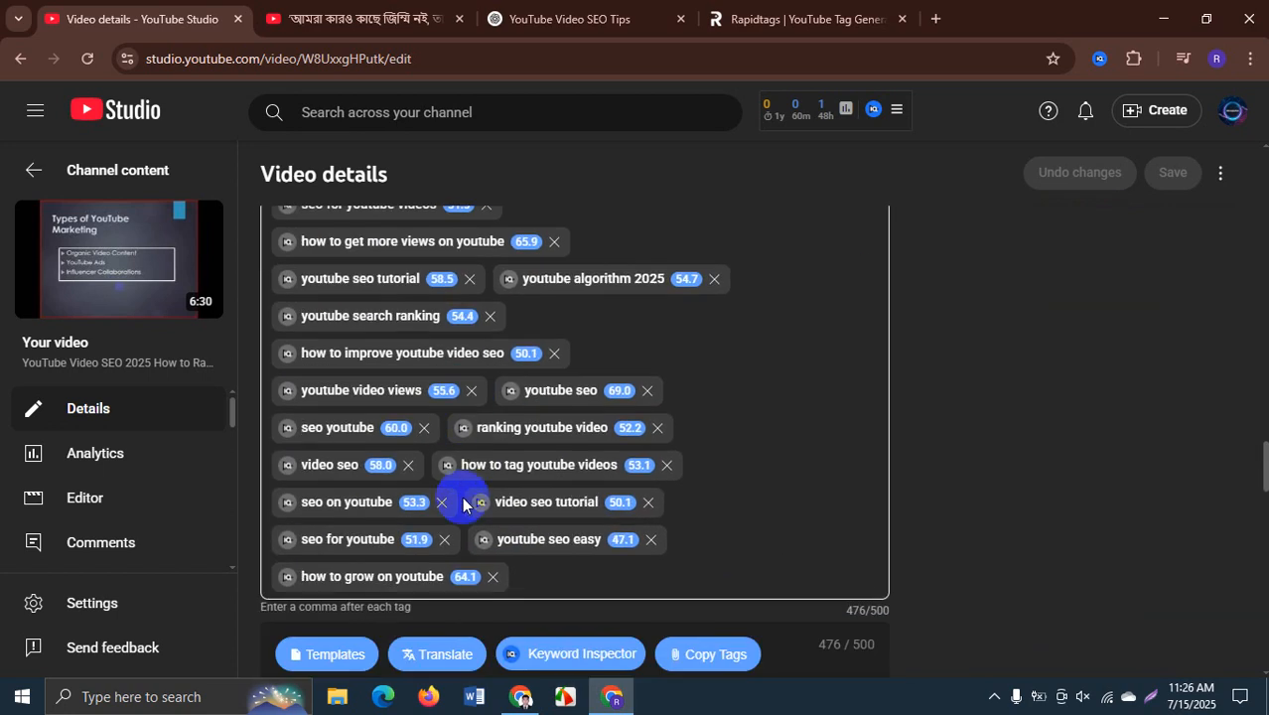
scroll(380, 513, "down", 2)
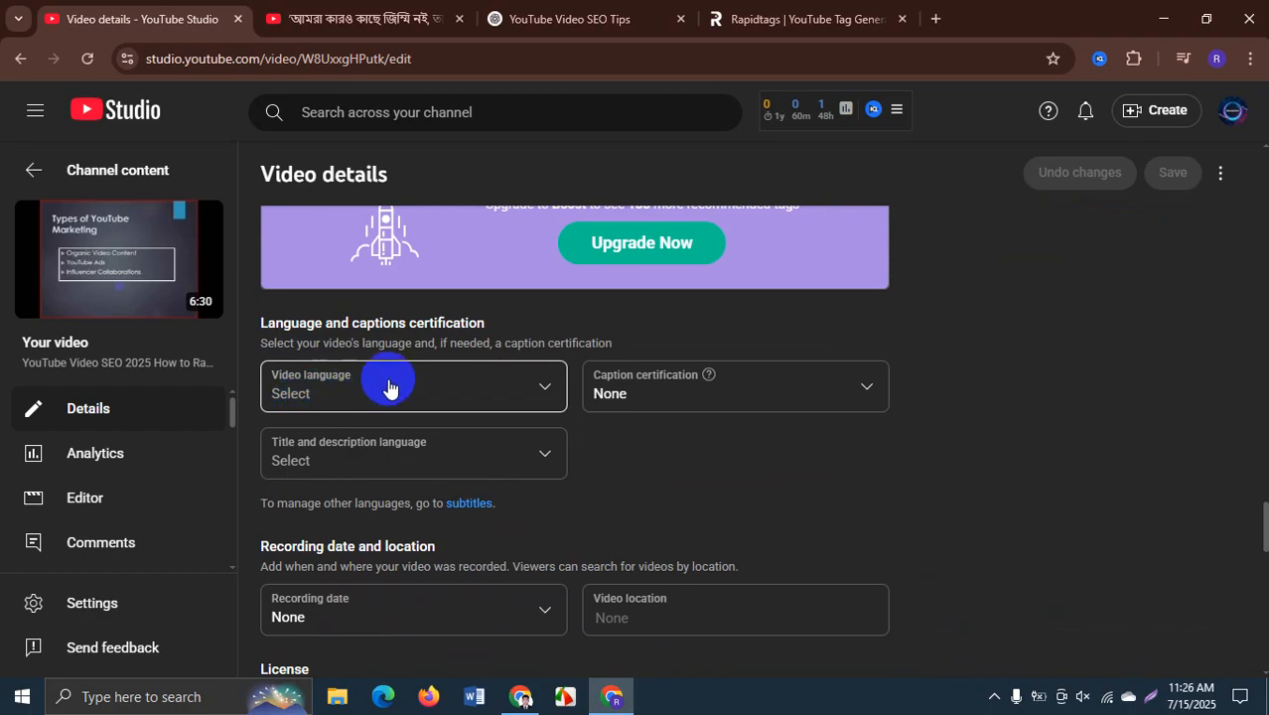
- Review the video's language and caption, recording date and location, license and Shorts remixing settings
scroll(390, 386, "down", 1)
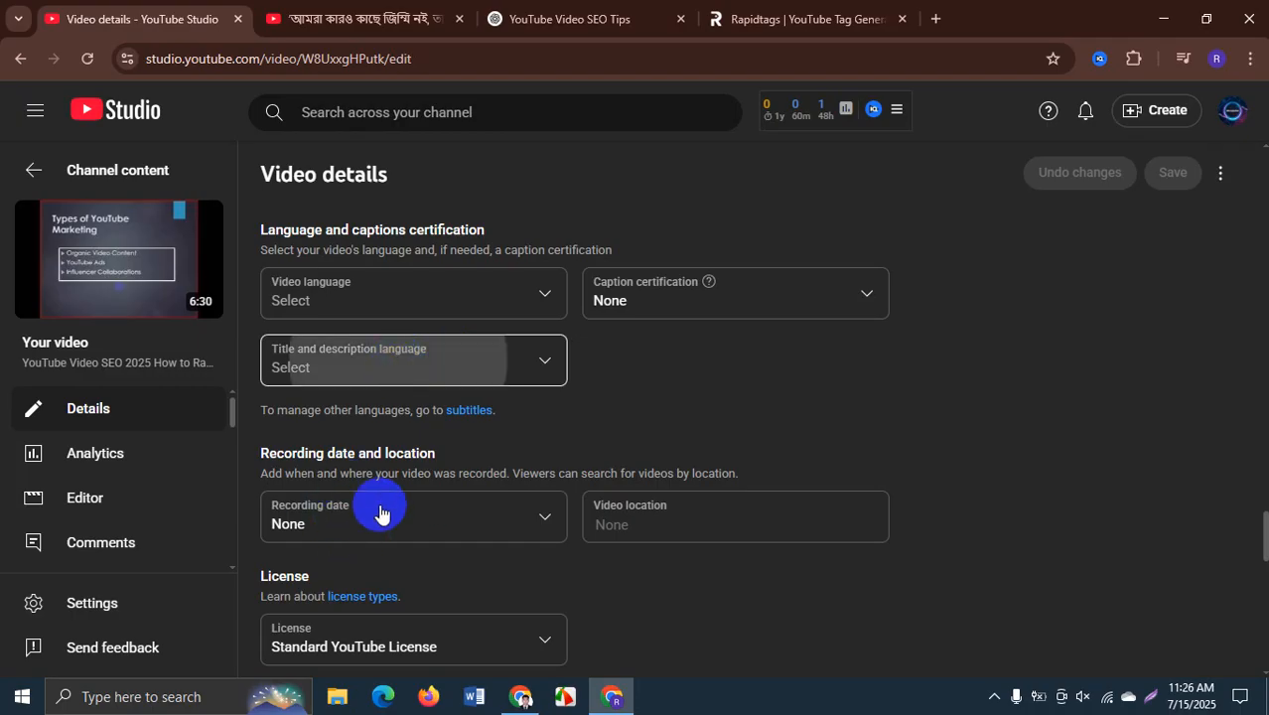
left_click(616, 405)
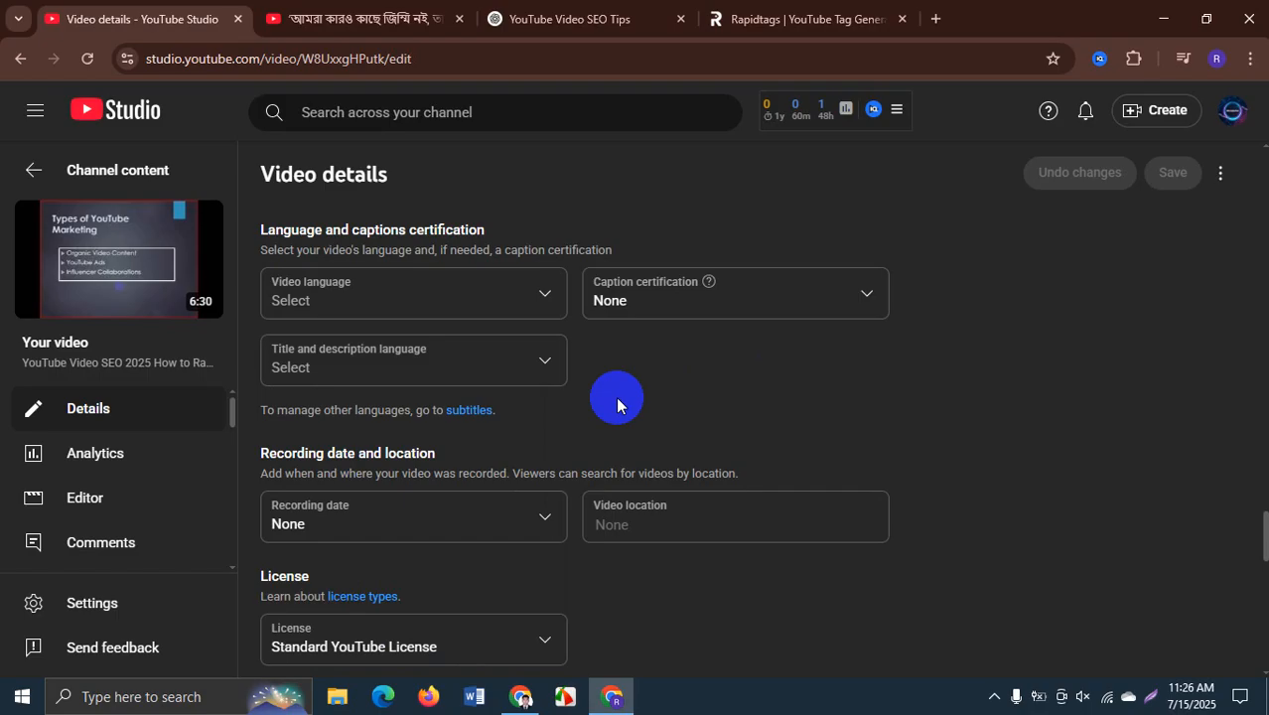
scroll(496, 476, "down", 1)
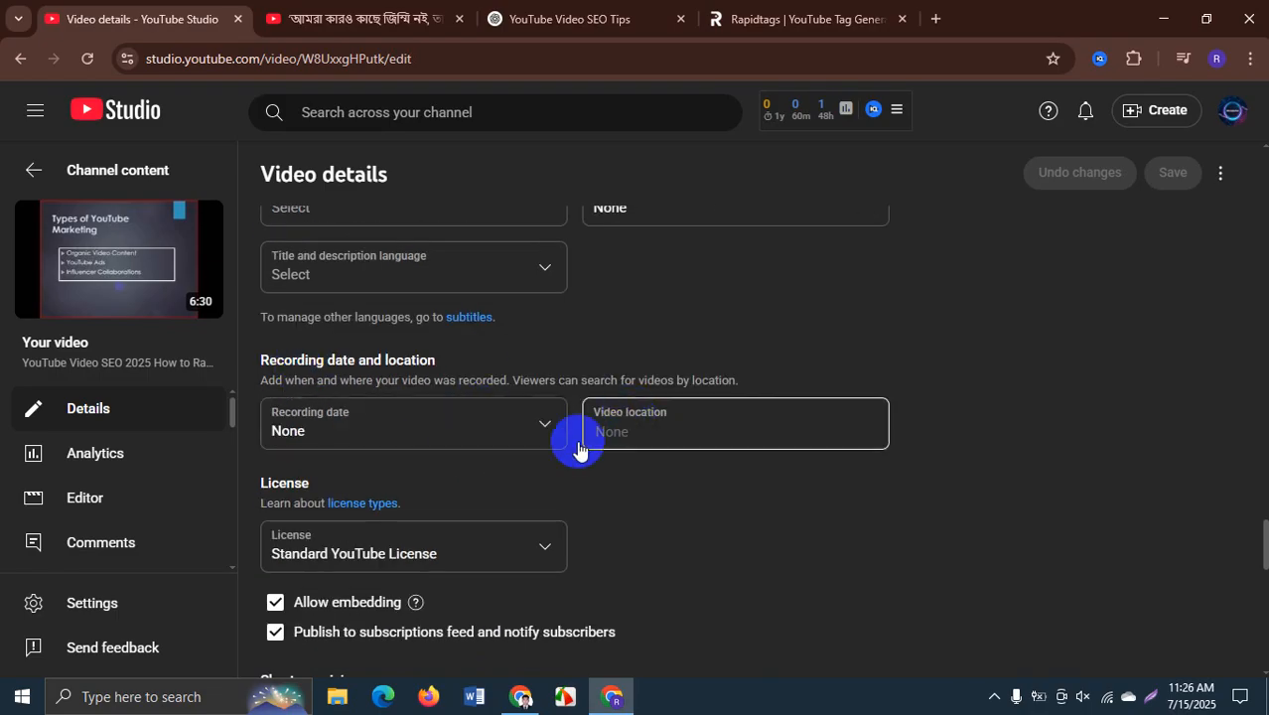
scroll(556, 437, "down", 2)
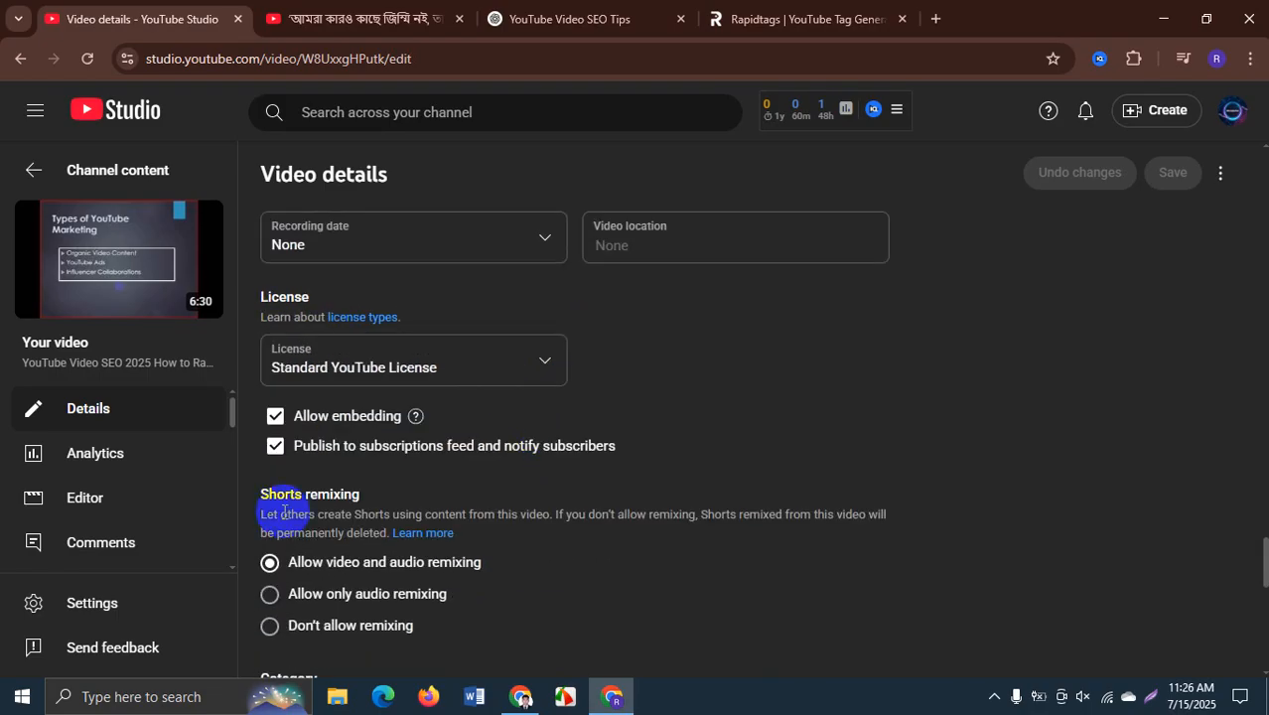
scroll(411, 460, "down", 2)
scroll(538, 411, "down", 1)
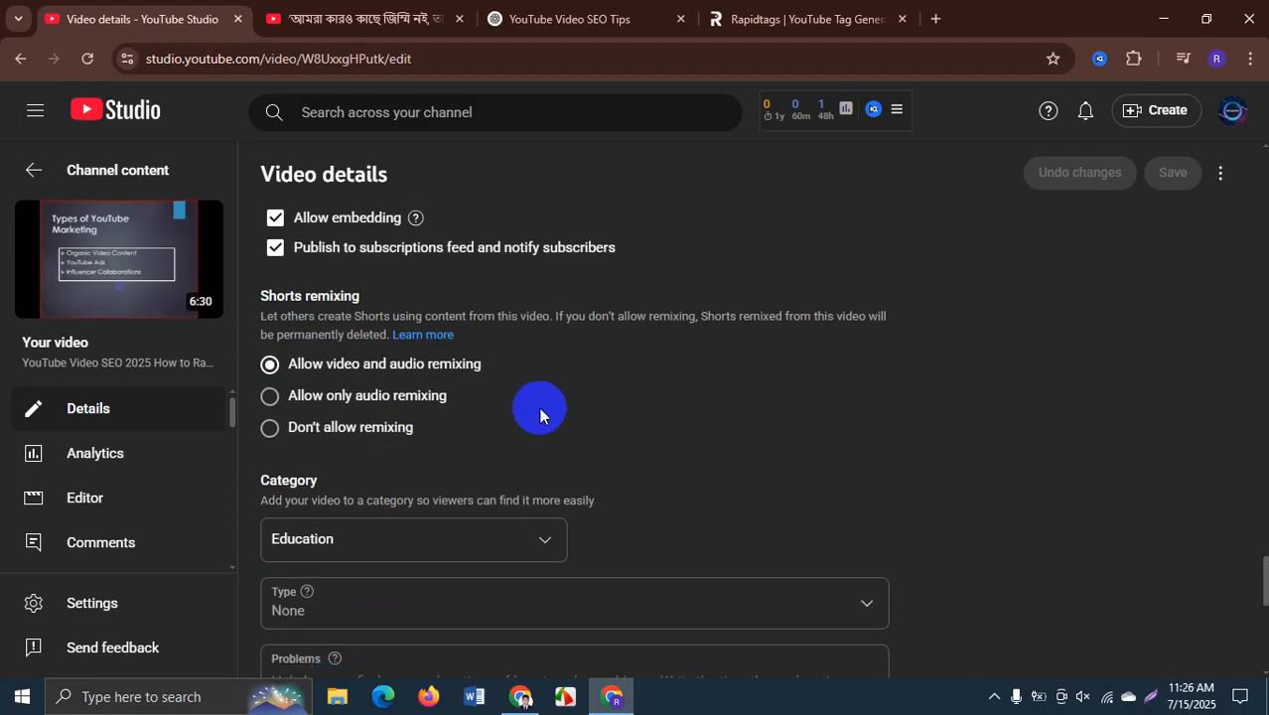
scroll(352, 305, "up", 2)
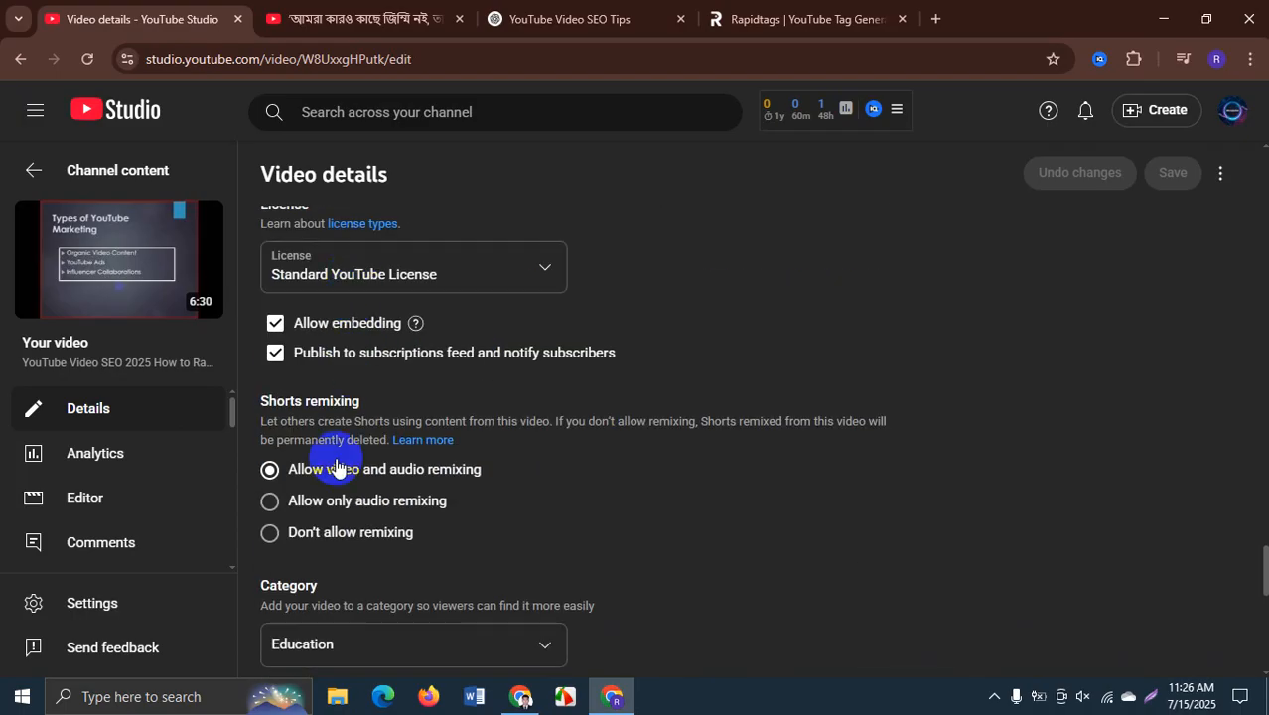
scroll(339, 476, "down", 2)
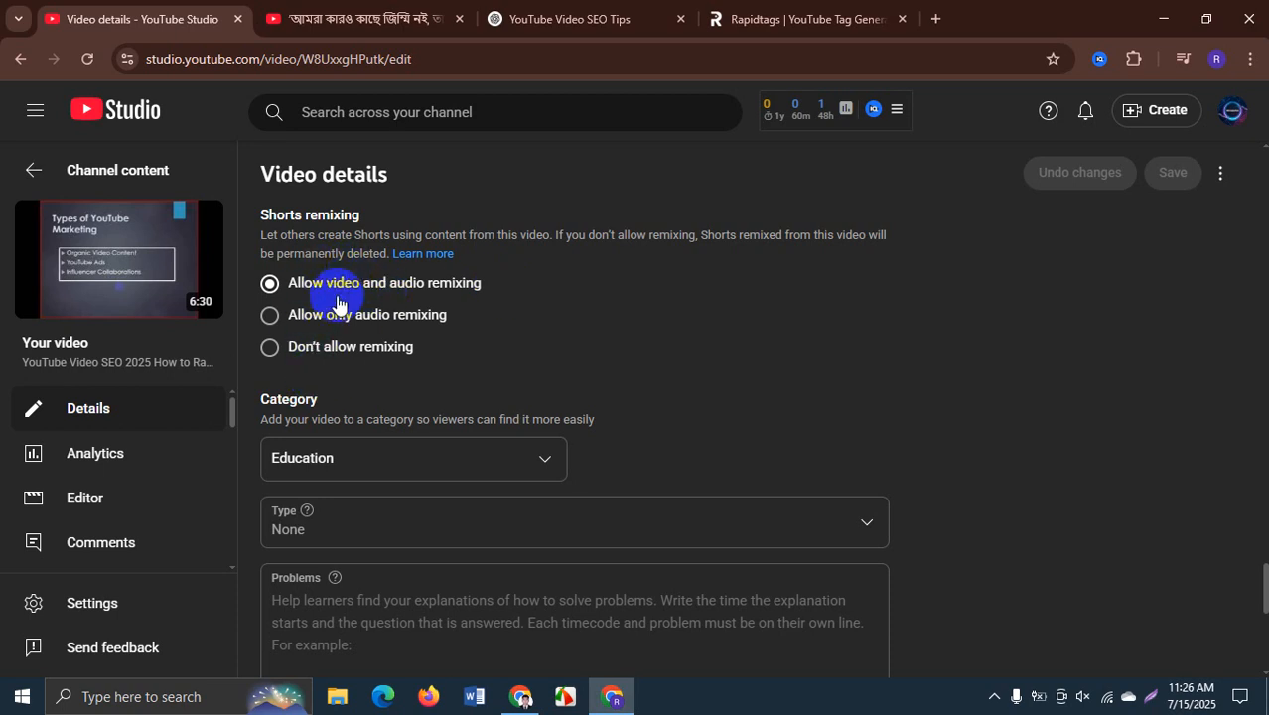
- Look through the available video categories and choose Education
scroll(580, 346, "down", 1)
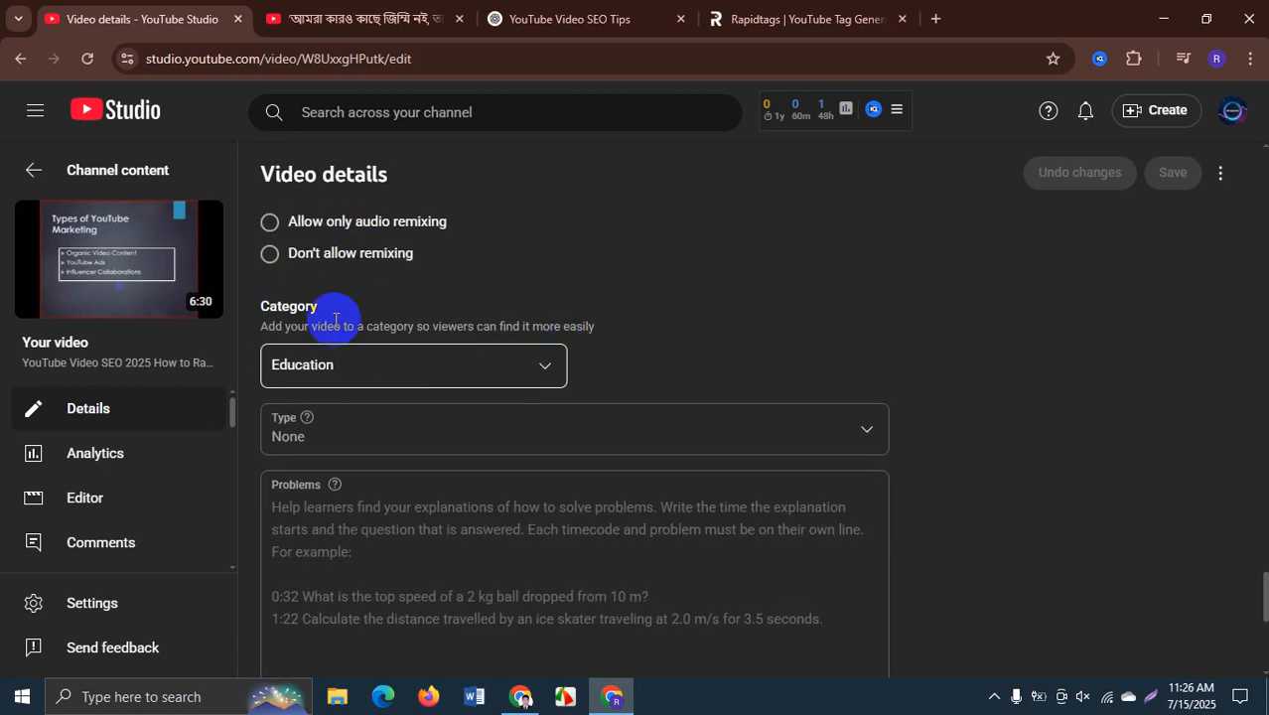
left_click(440, 370)
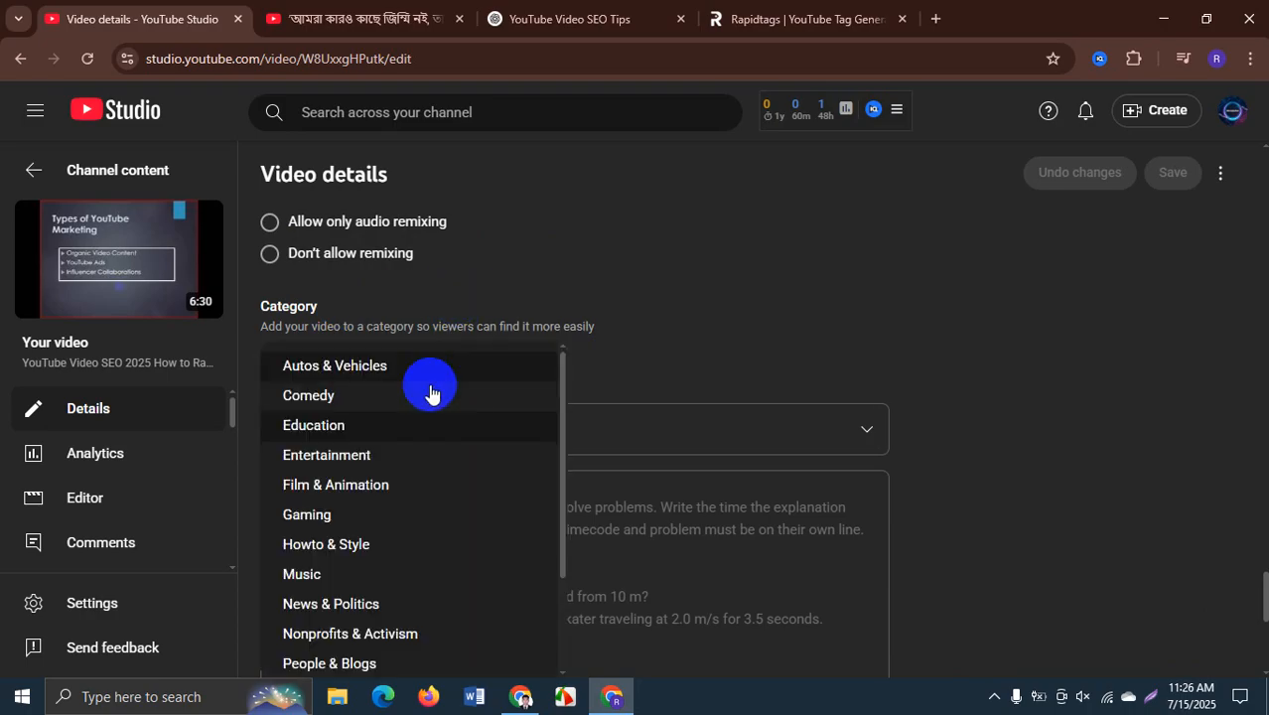
scroll(385, 596, "down", 2)
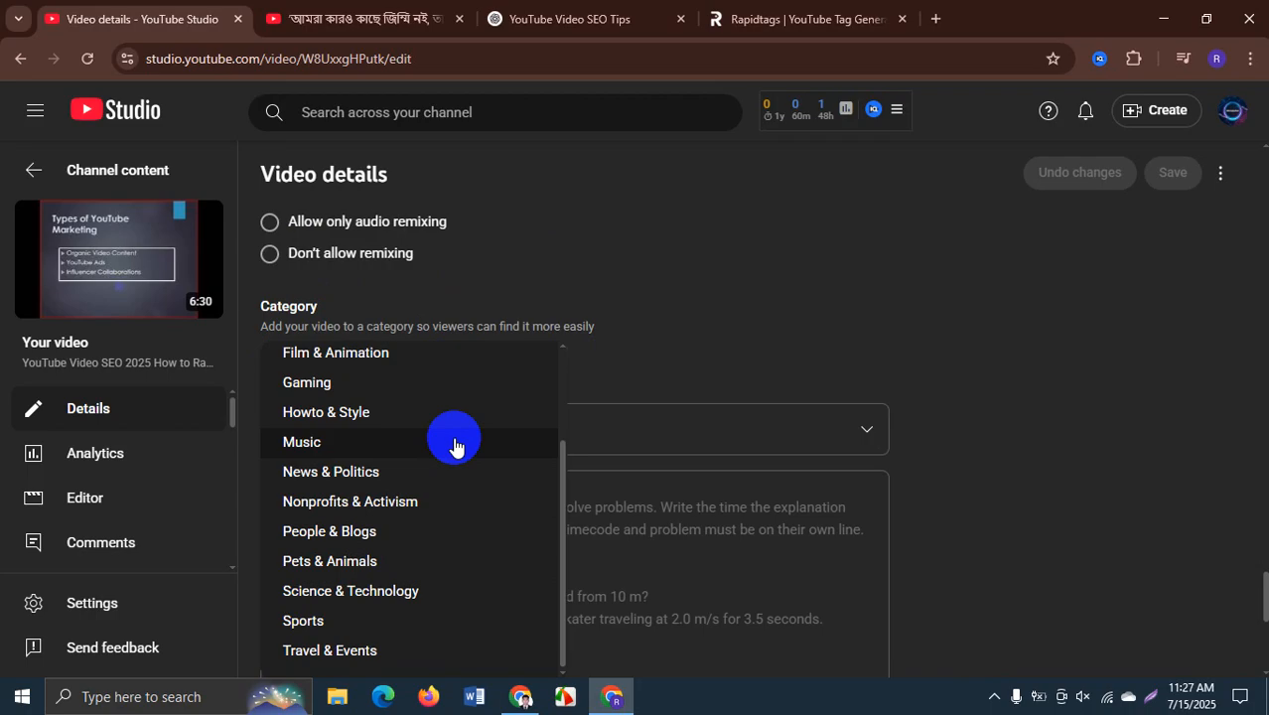
scroll(413, 489, "up", 1)
scroll(413, 488, "up", 3)
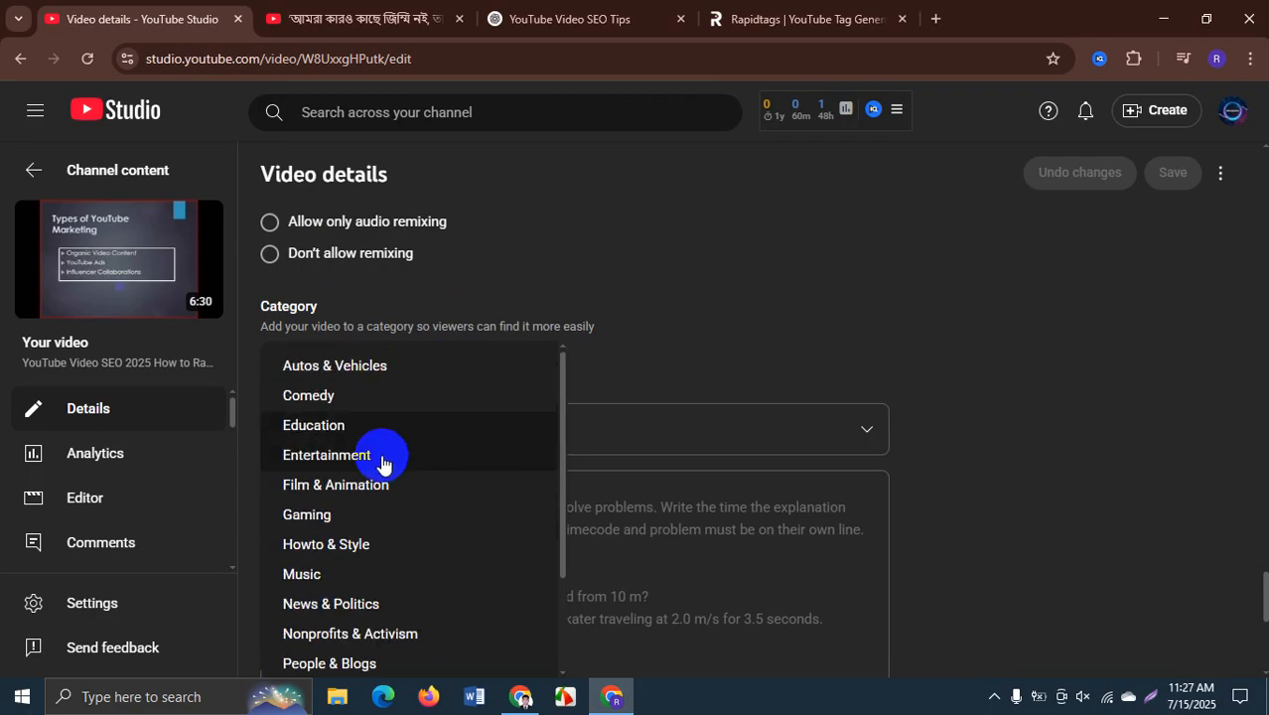
left_click(357, 423)
- Review the education fields and the comments and ratings settings, and return to the video's title
scroll(579, 386, "down", 1)
scroll(396, 396, "down", 4)
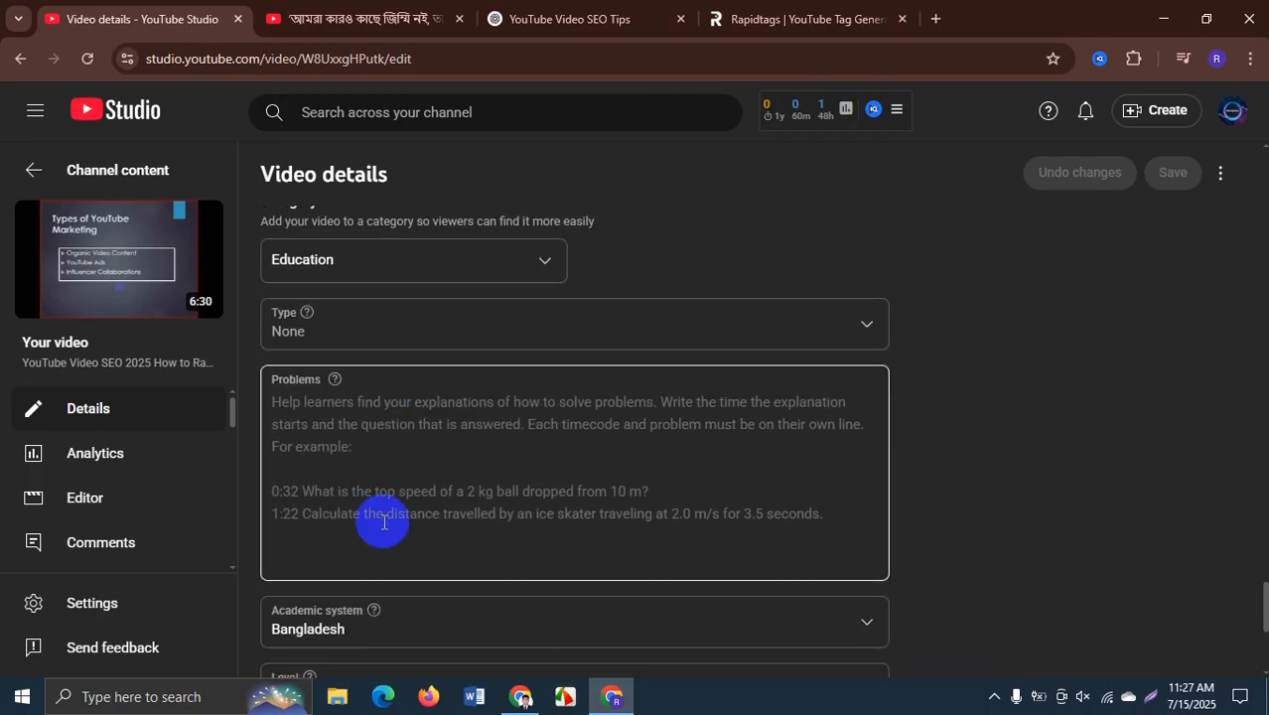
scroll(377, 457, "down", 1)
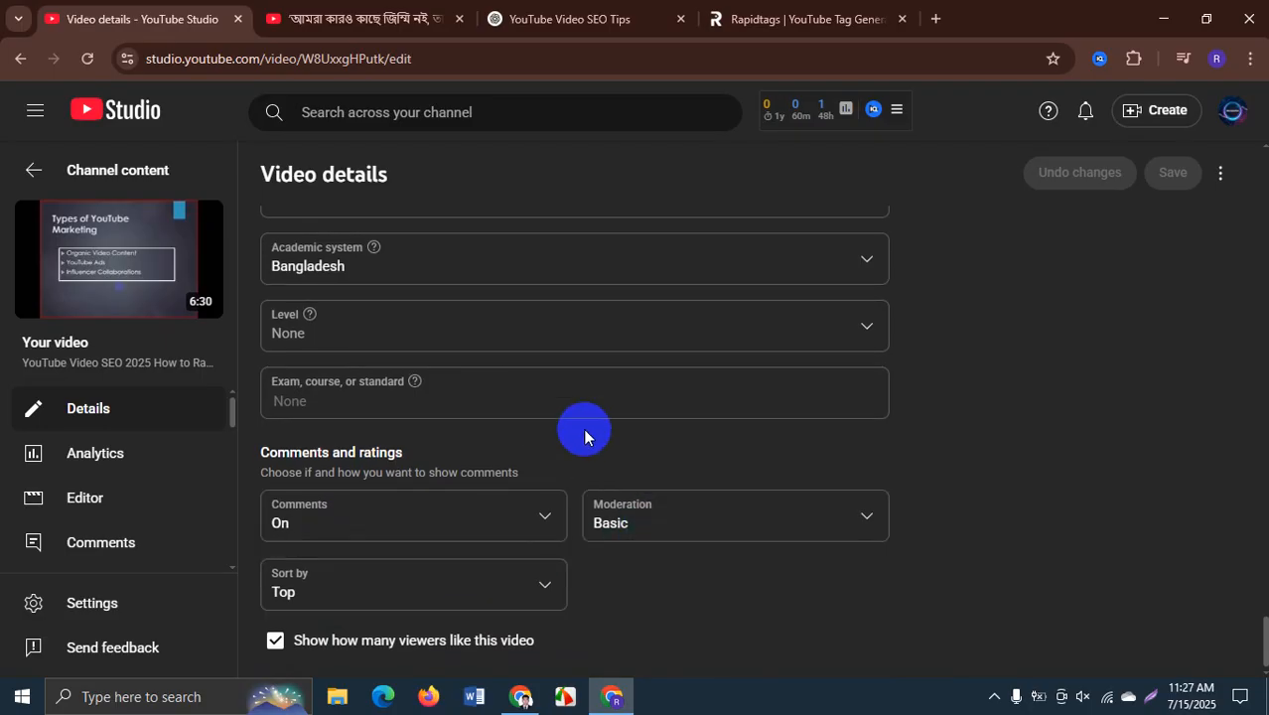
scroll(586, 435, "up", 15)
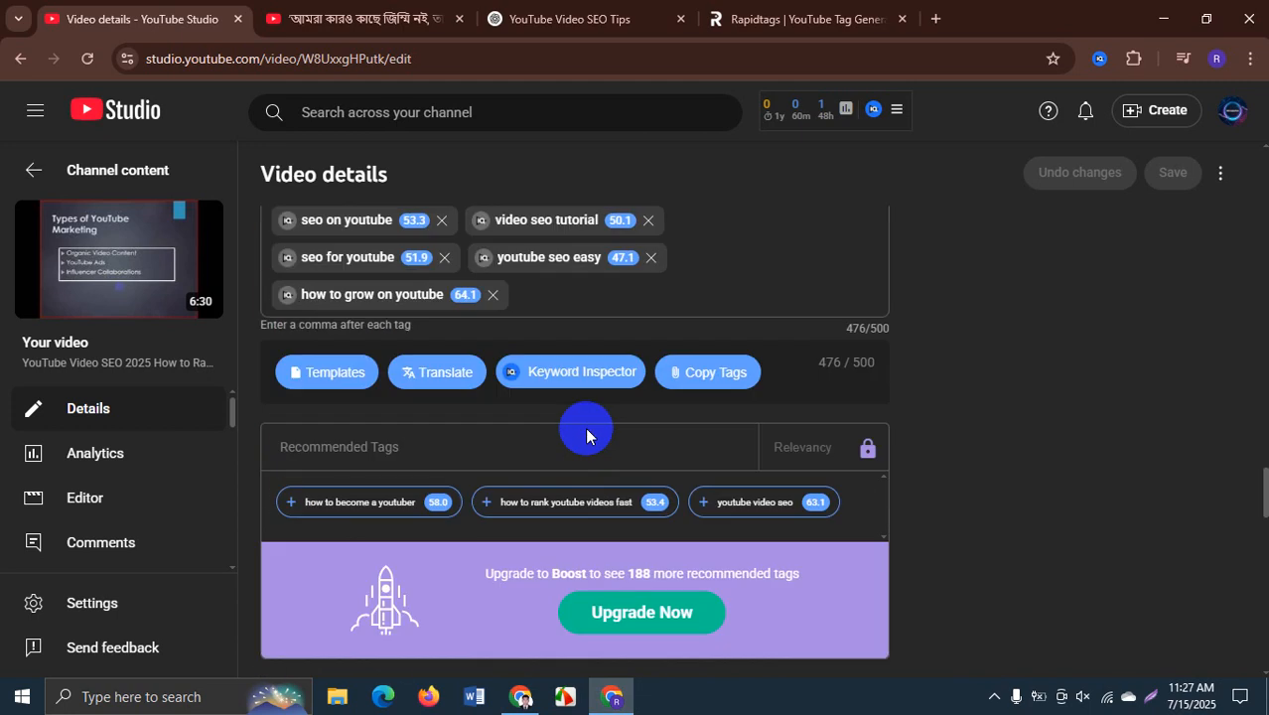
scroll(586, 435, "up", 20)
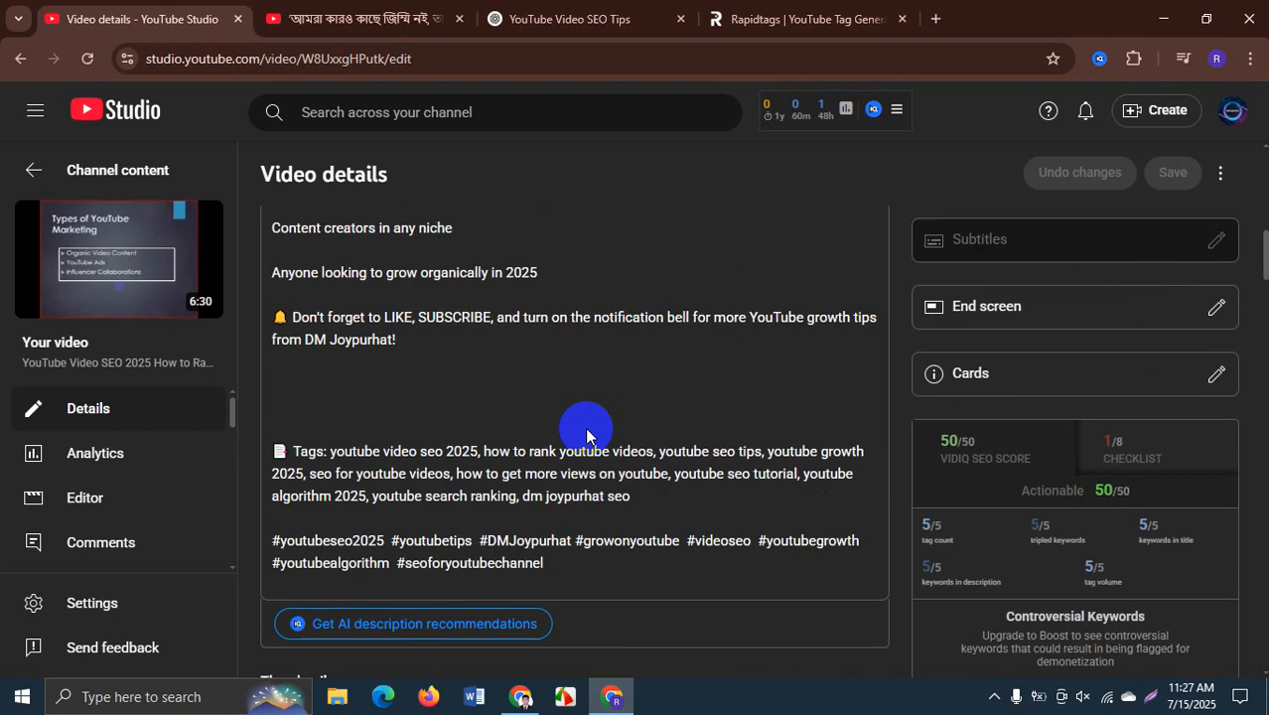
scroll(1085, 368, "up", 5)
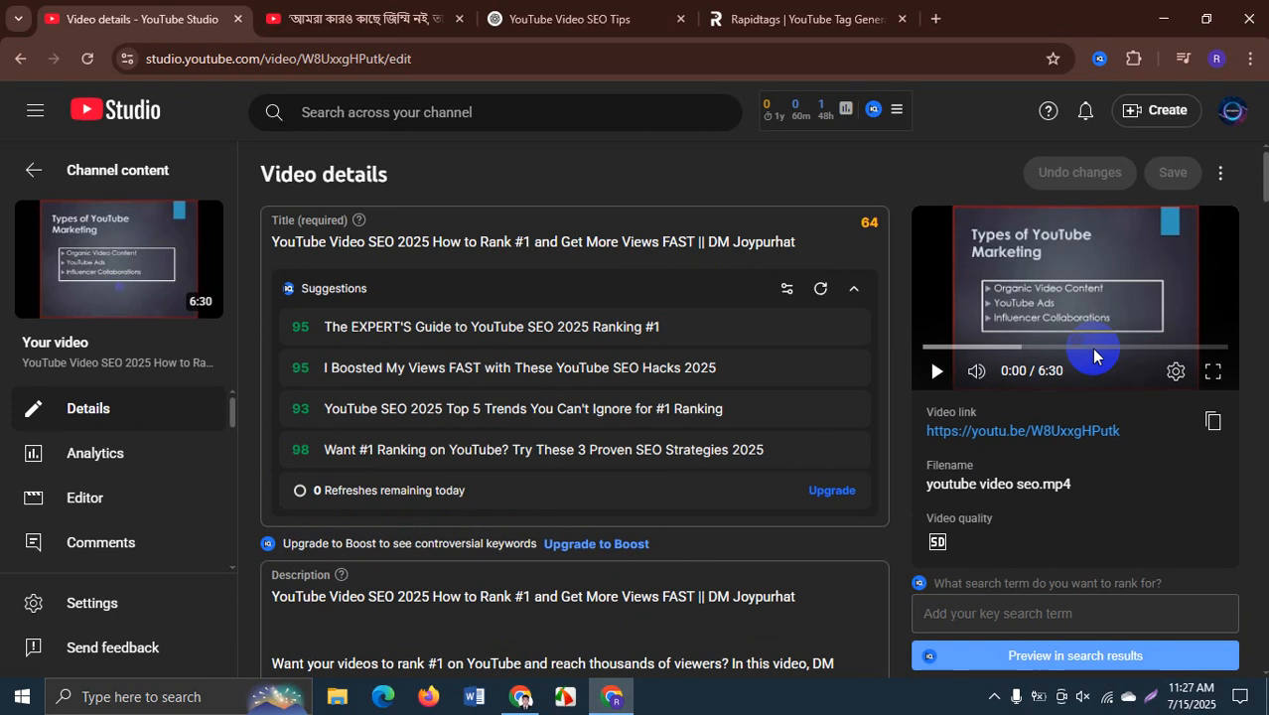
- Reopen the vidIQ checklist and check the subtitles, end screen and cards options for the video
scroll(1093, 356, "down", 10)
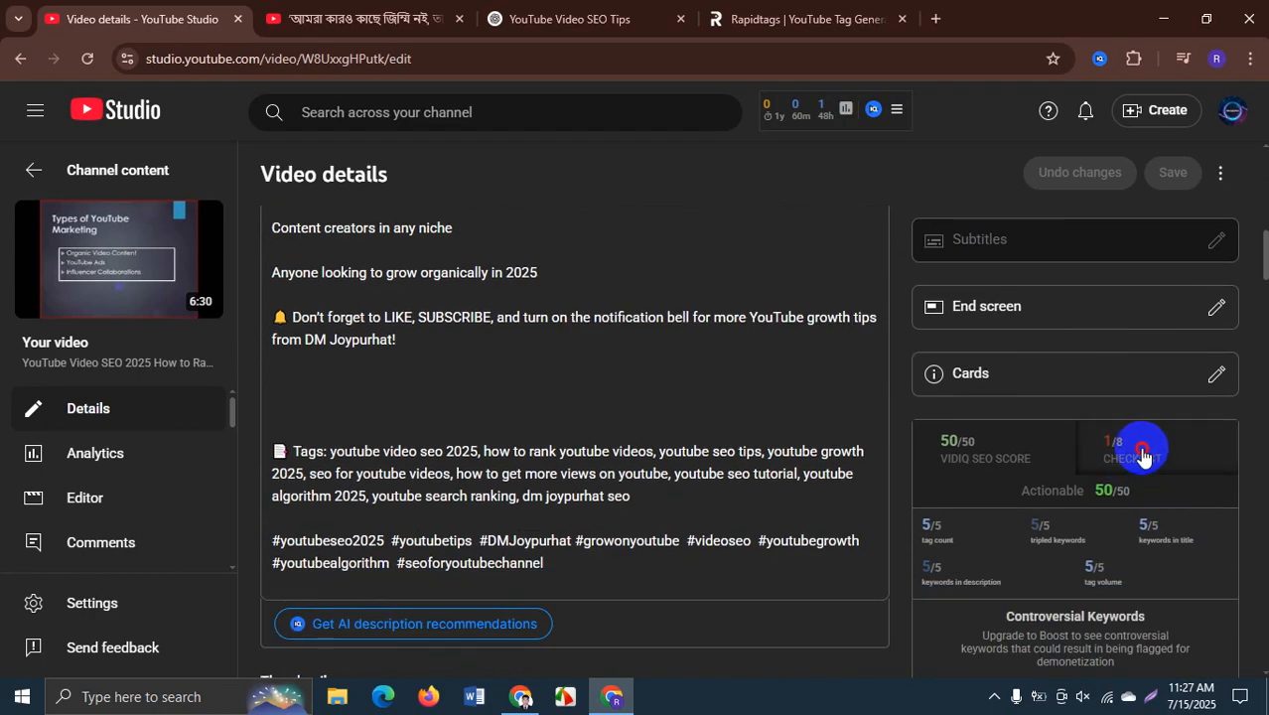
left_click(1143, 455)
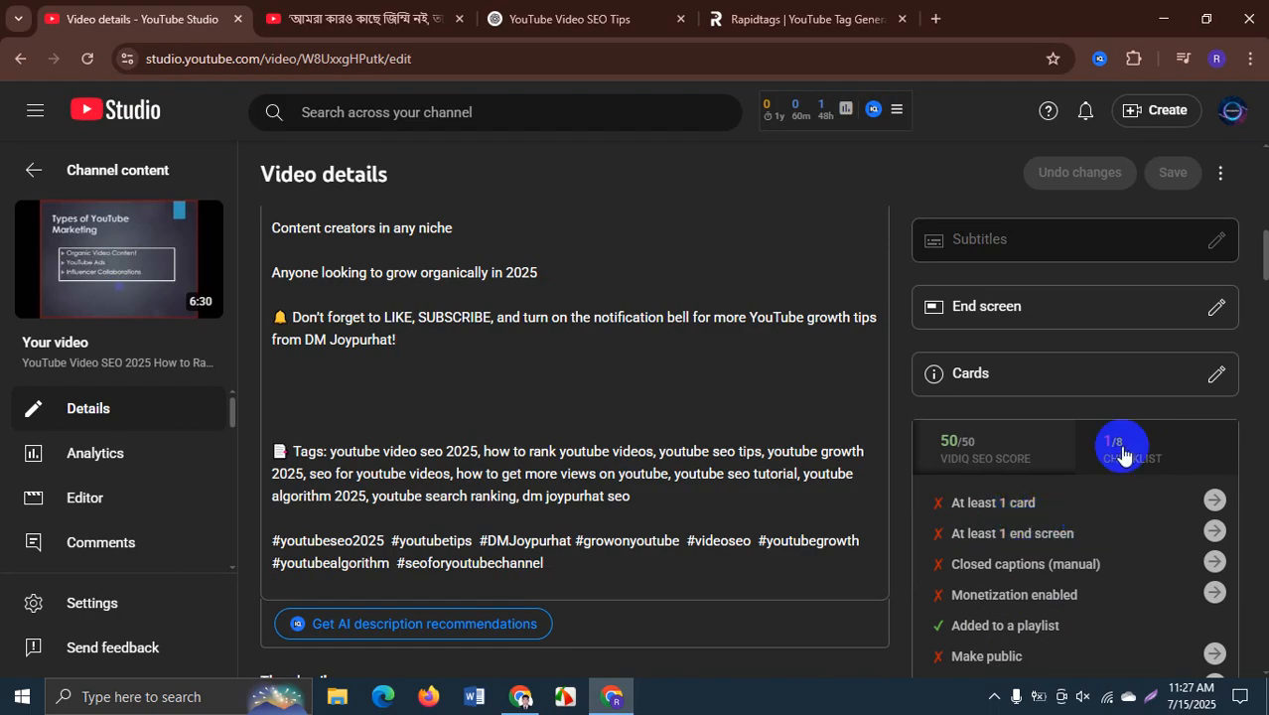
scroll(1023, 278, "up", 2)
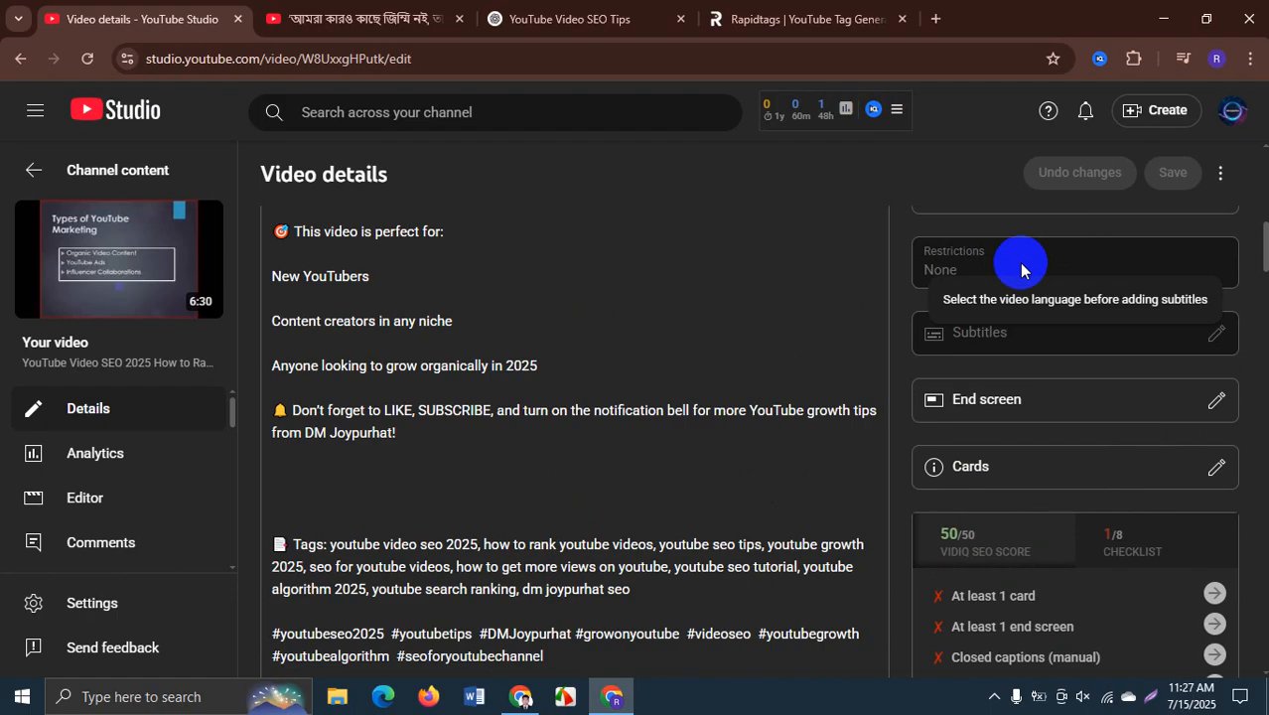
scroll(1011, 338, "up", 2)
scroll(1006, 445, "down", 3)
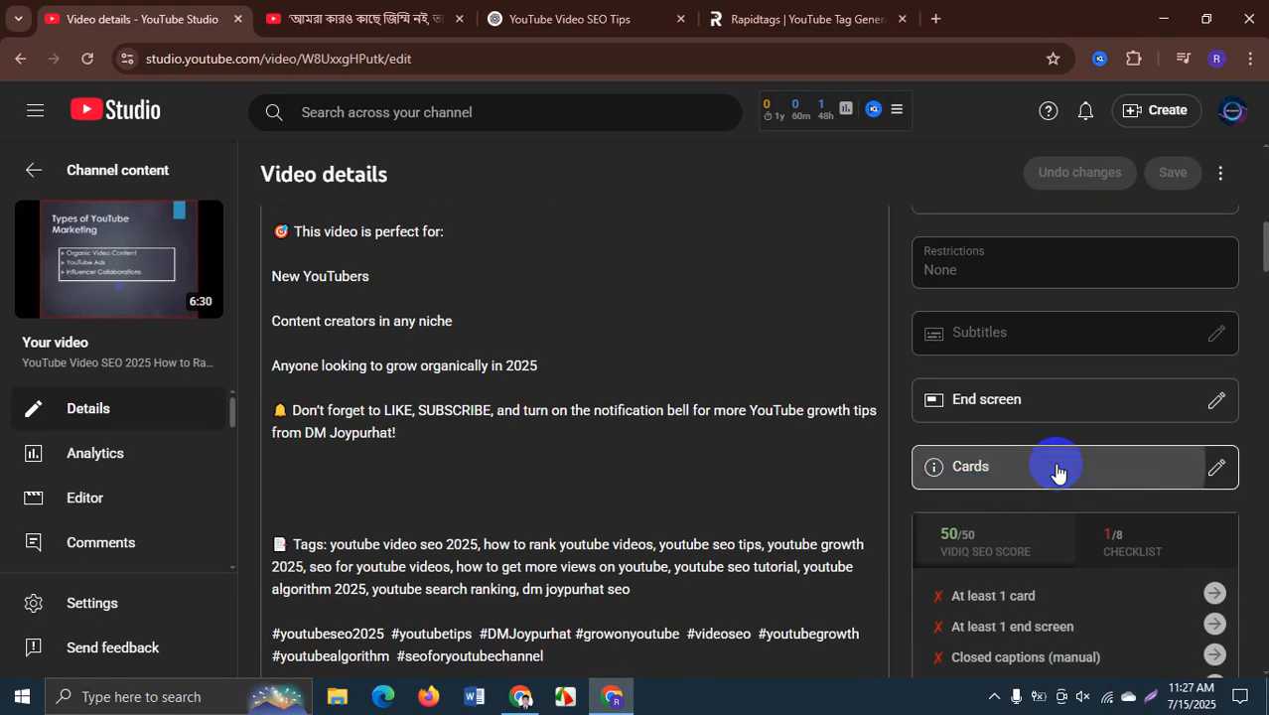
- Open the video's cards editor
left_click(1056, 470)
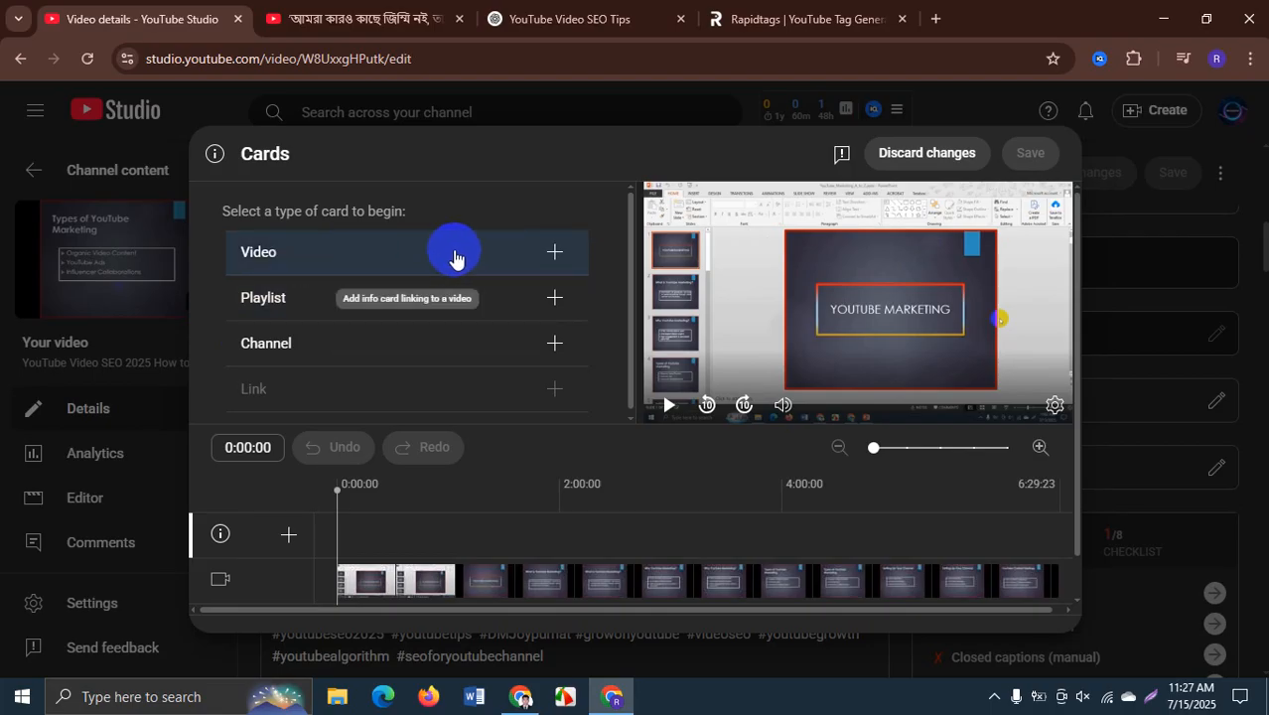
- Try to add a channel card by searching for the channel DM joypurhat, and leave the channel selection
left_click(359, 344)
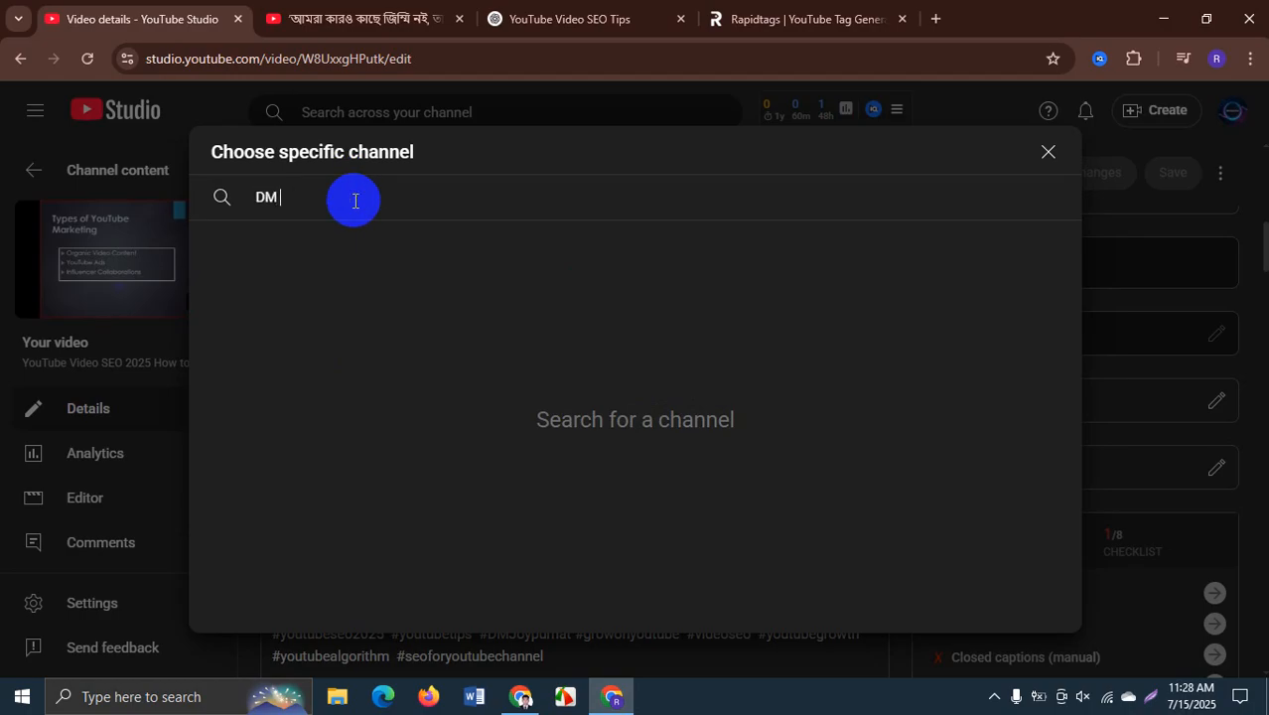
type("DM joypurhat")
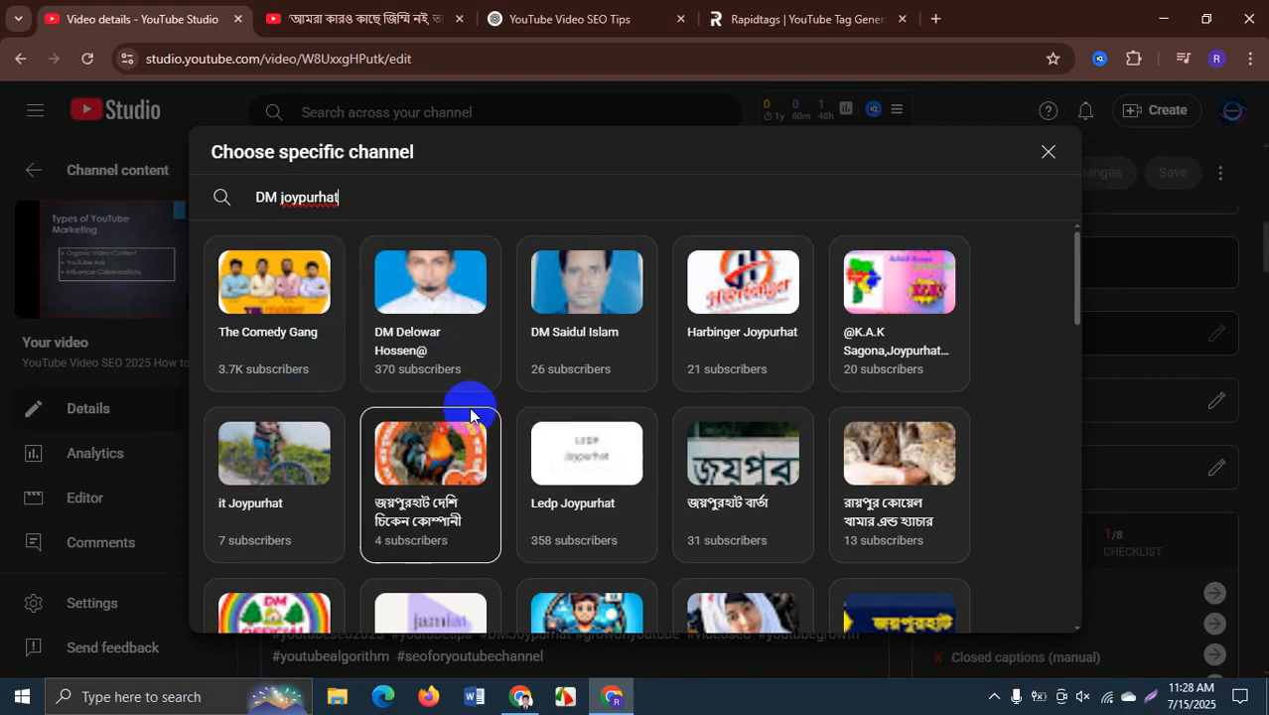
scroll(320, 405, "down", 5)
scroll(462, 417, "up", 5)
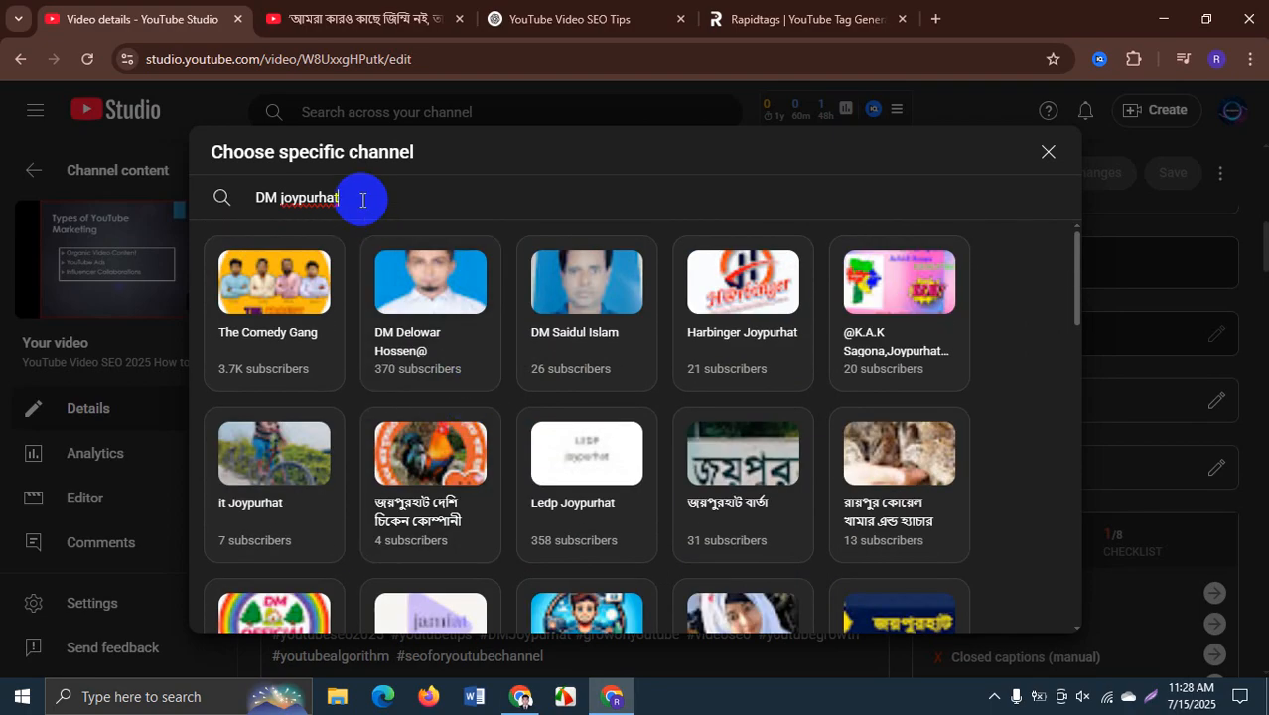
left_click_drag(362, 199, 301, 199)
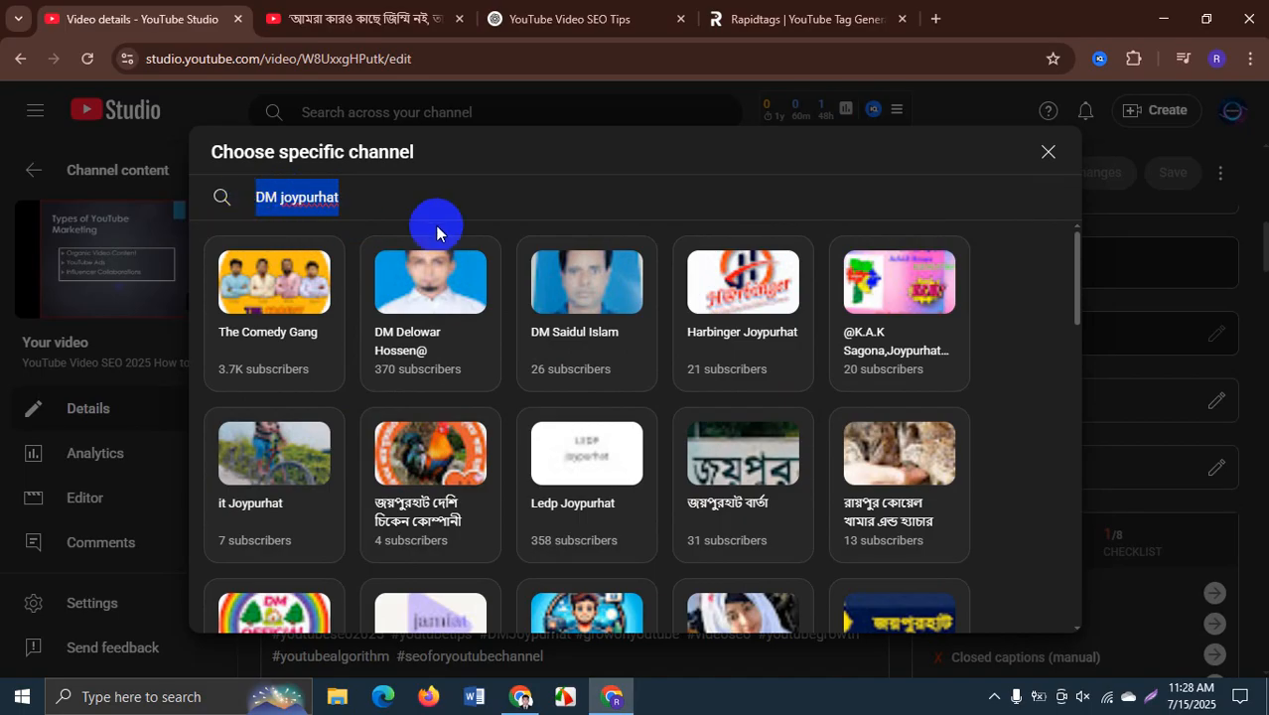
key("BackSpace")
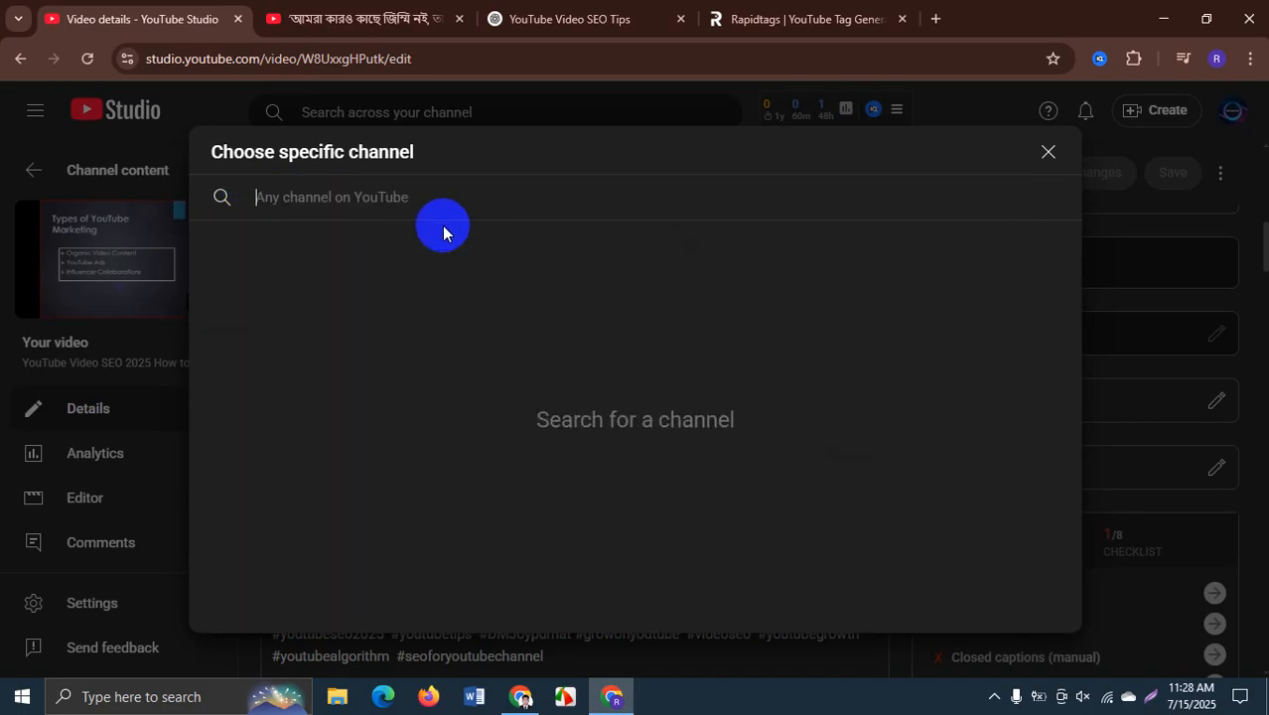
left_click(1049, 153)
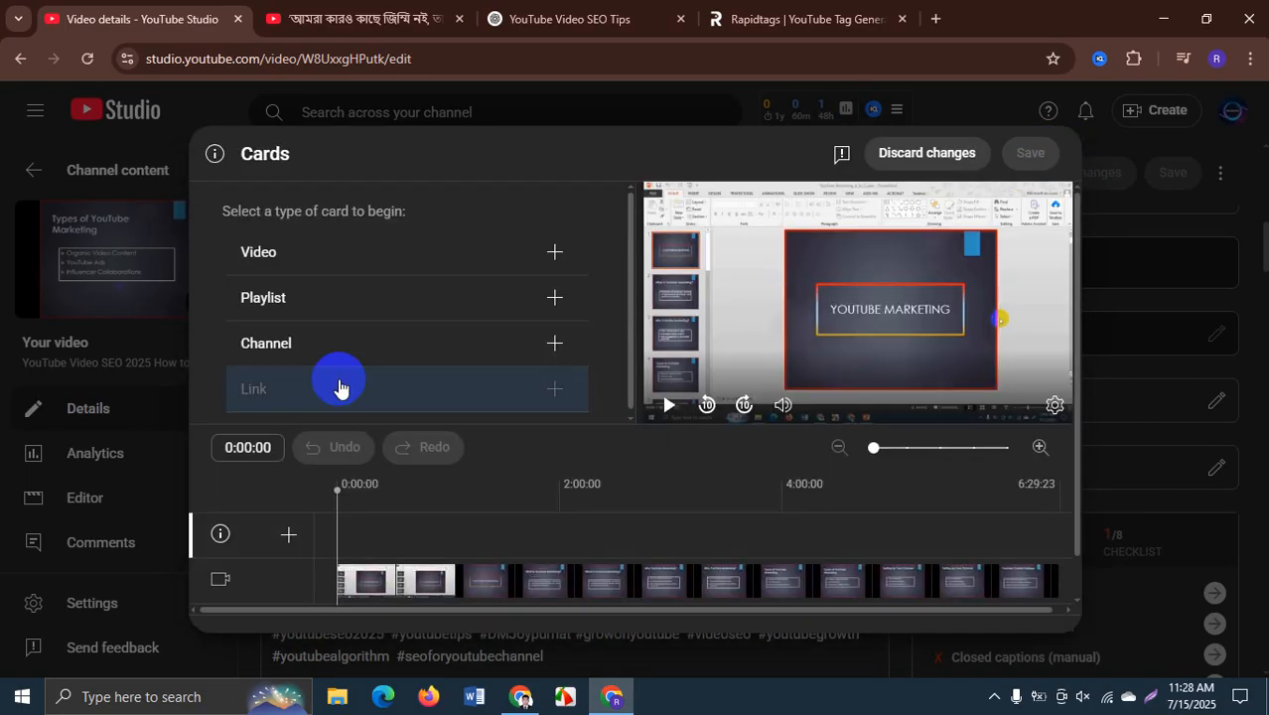
- Add a playlist card linking to the YouTube Video SEO playlist, save it and show the vidIQ SEO score
left_click(300, 301)
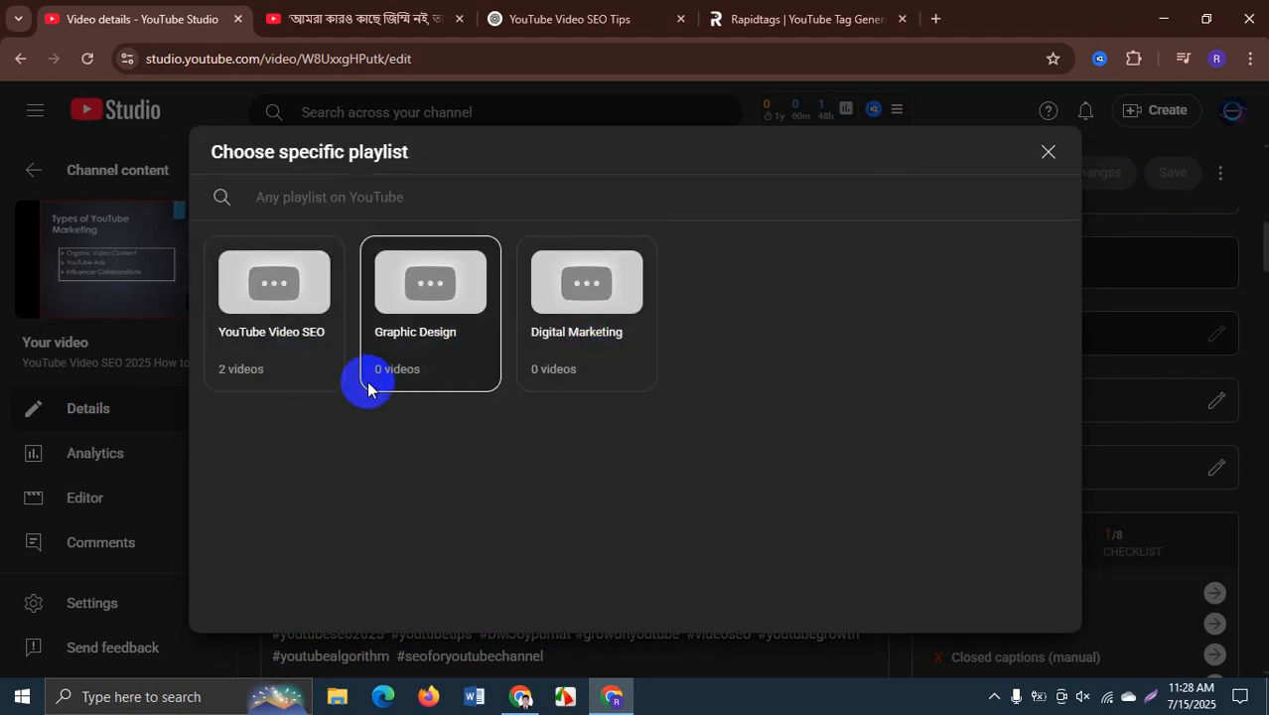
left_click(275, 300)
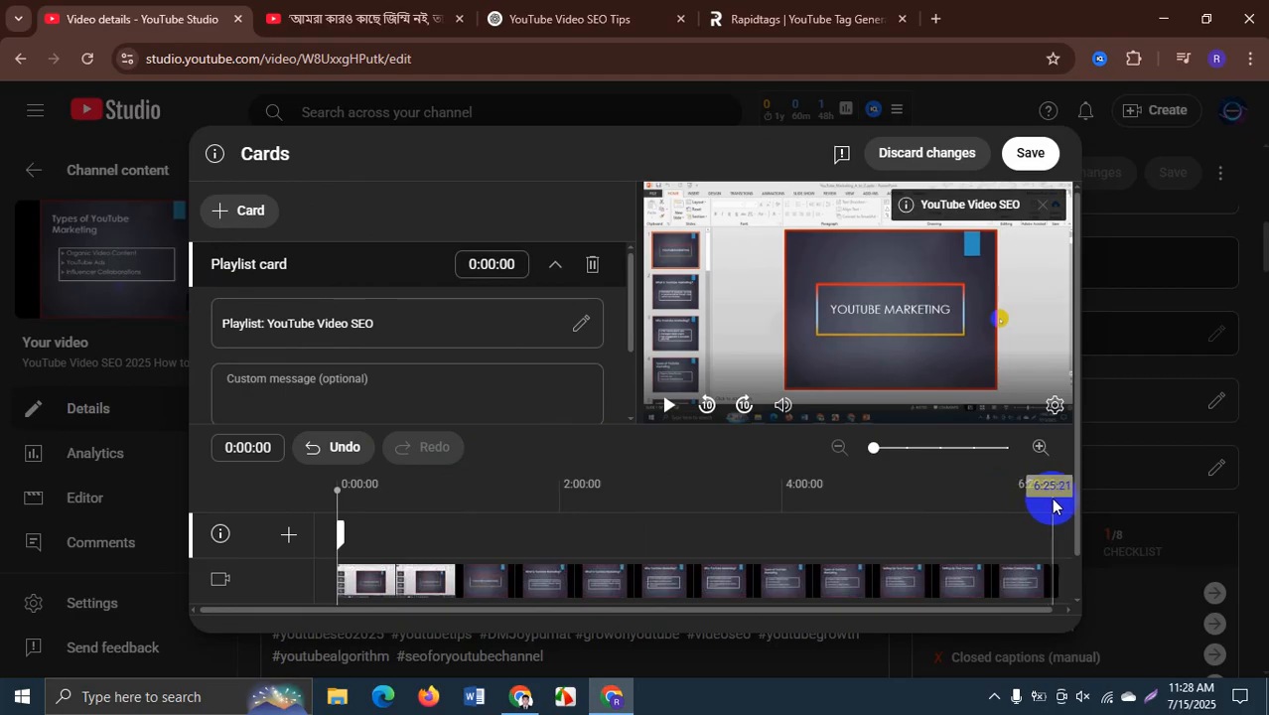
left_click(581, 553)
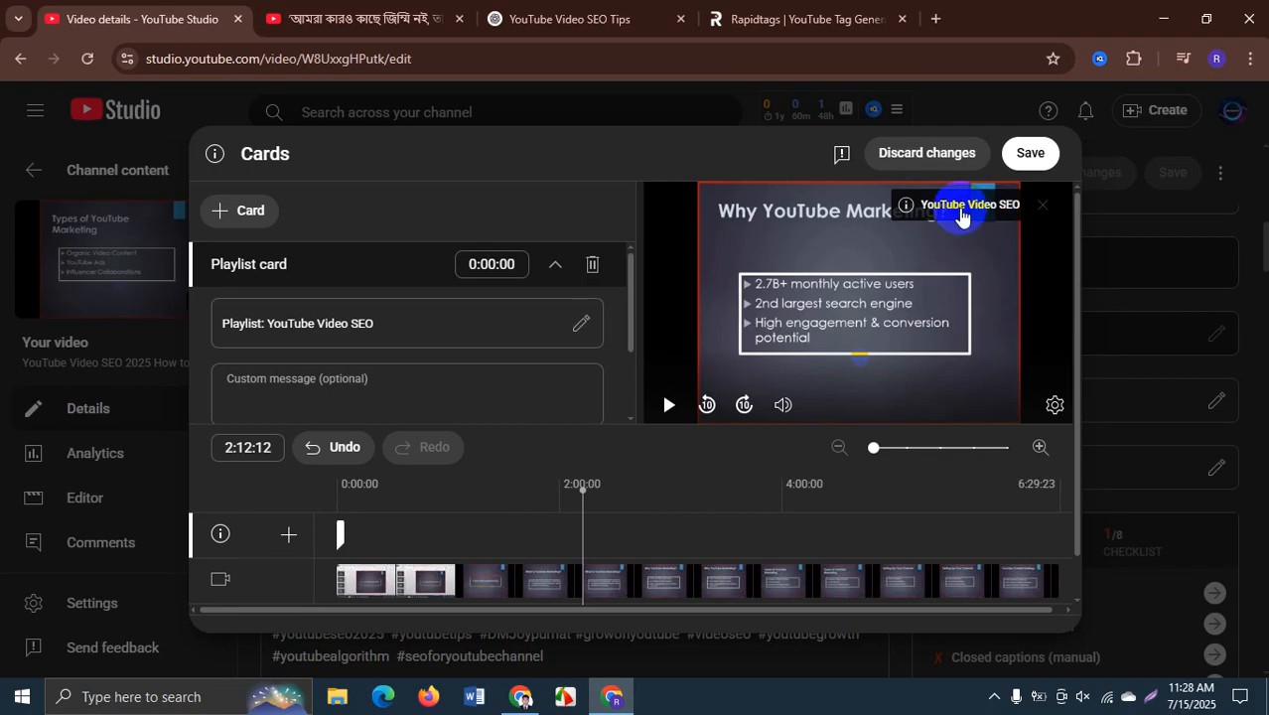
left_click(1029, 155)
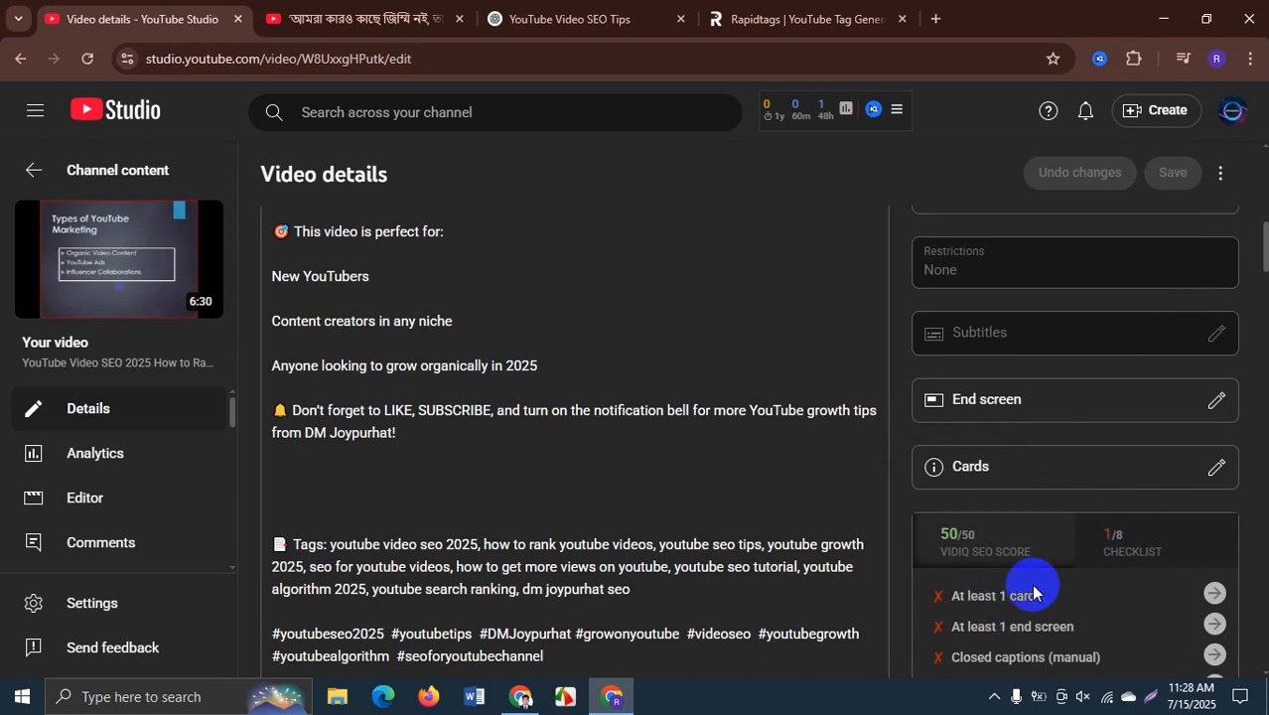
left_click(1001, 536)
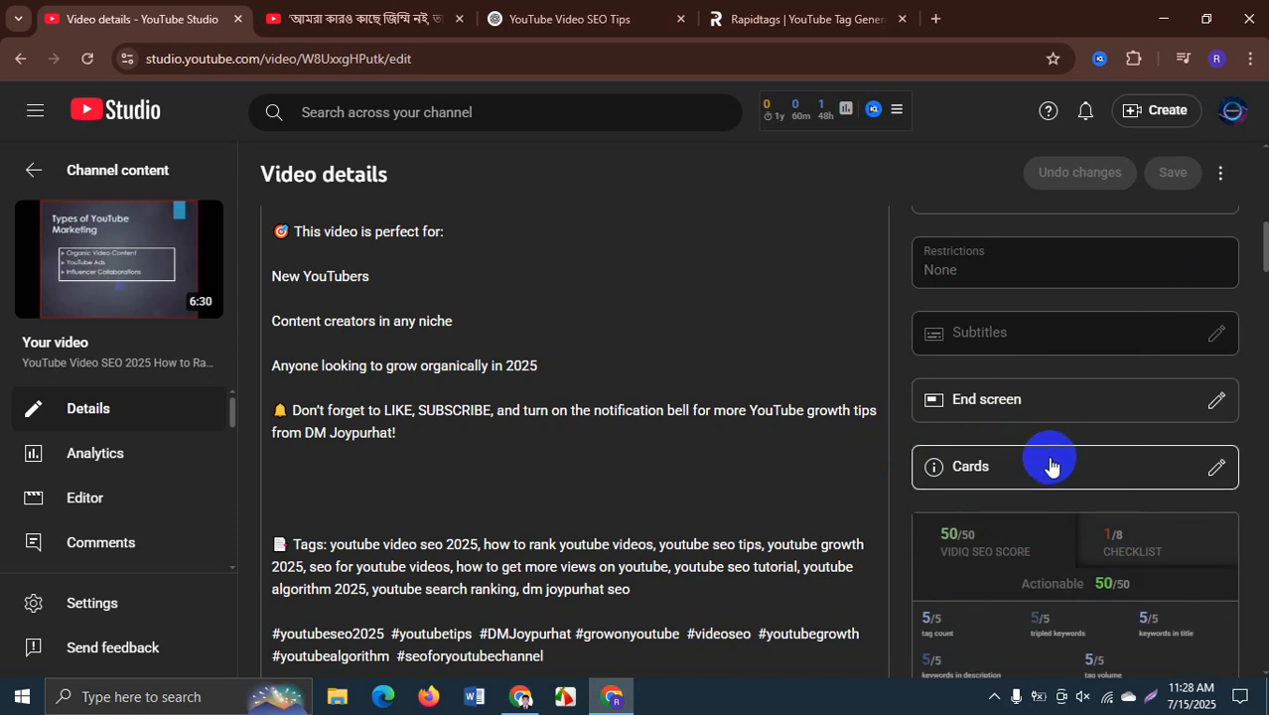
- Apply the "1 video, 1 subscribe" end screen template with both elements along the lower edge of the video frame
left_click(1034, 405)
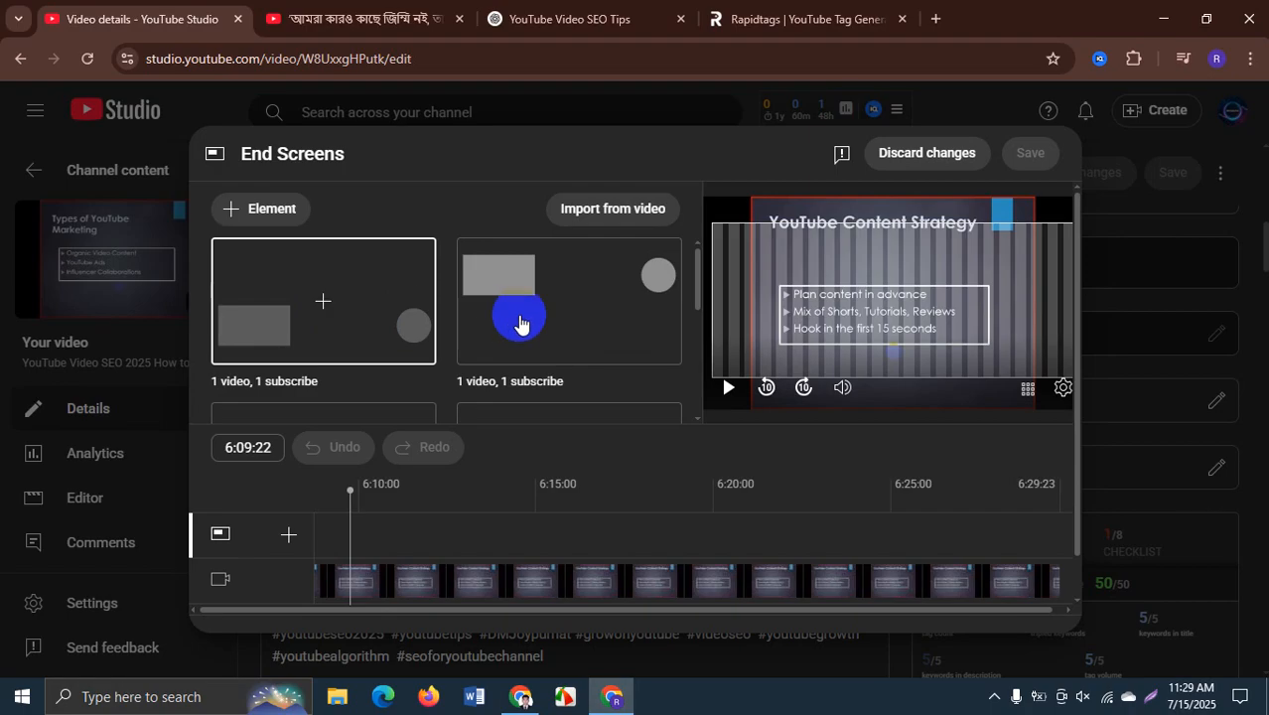
scroll(518, 321, "down", 2)
scroll(397, 312, "down", 5)
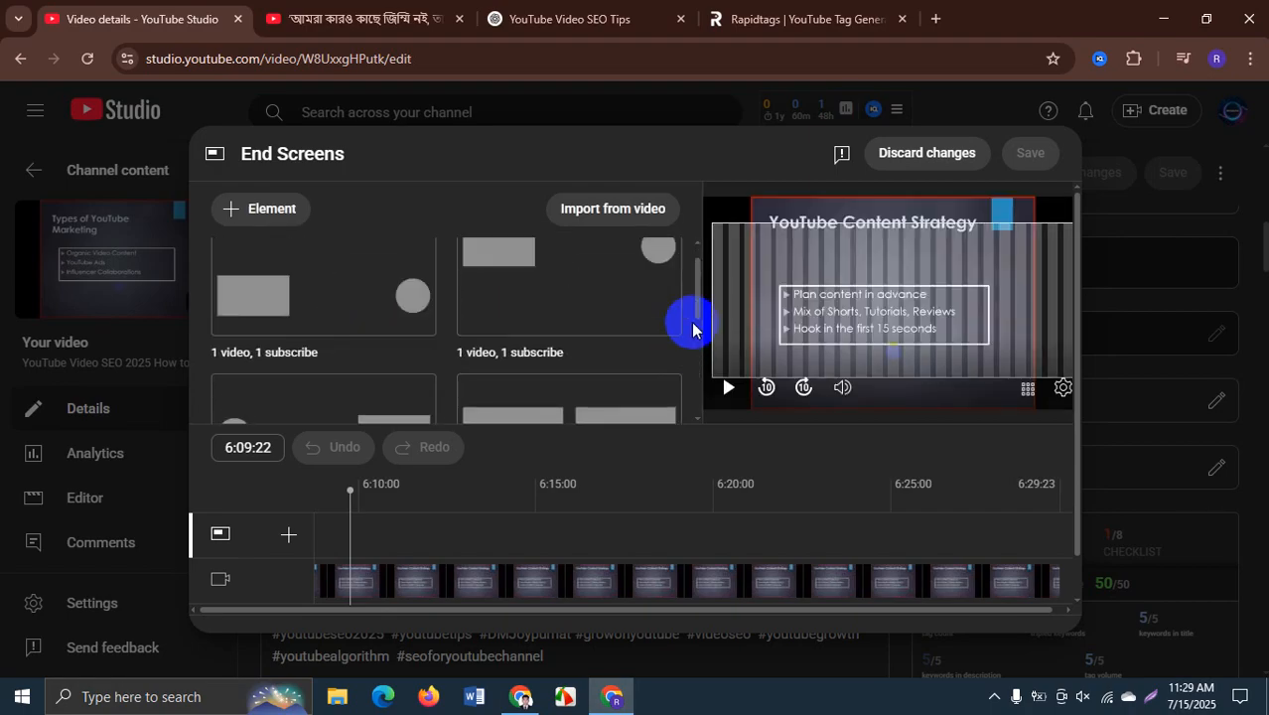
scroll(517, 310, "up", 1)
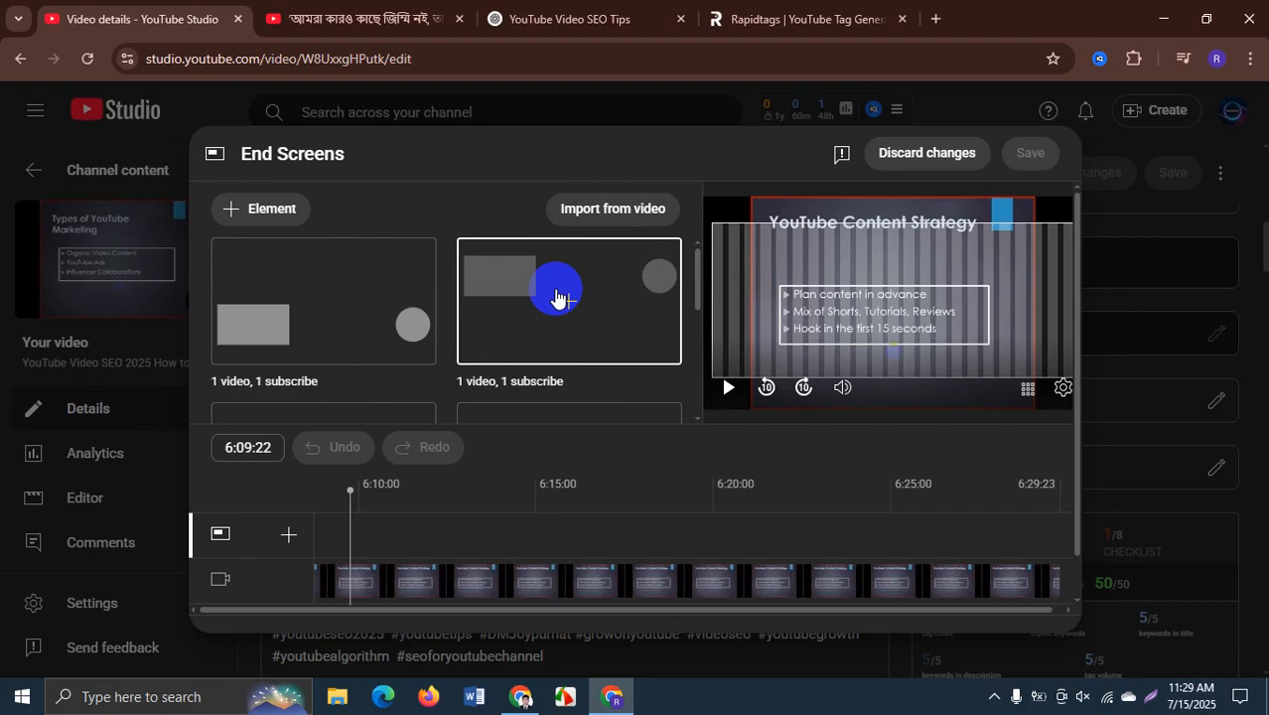
left_click(300, 323)
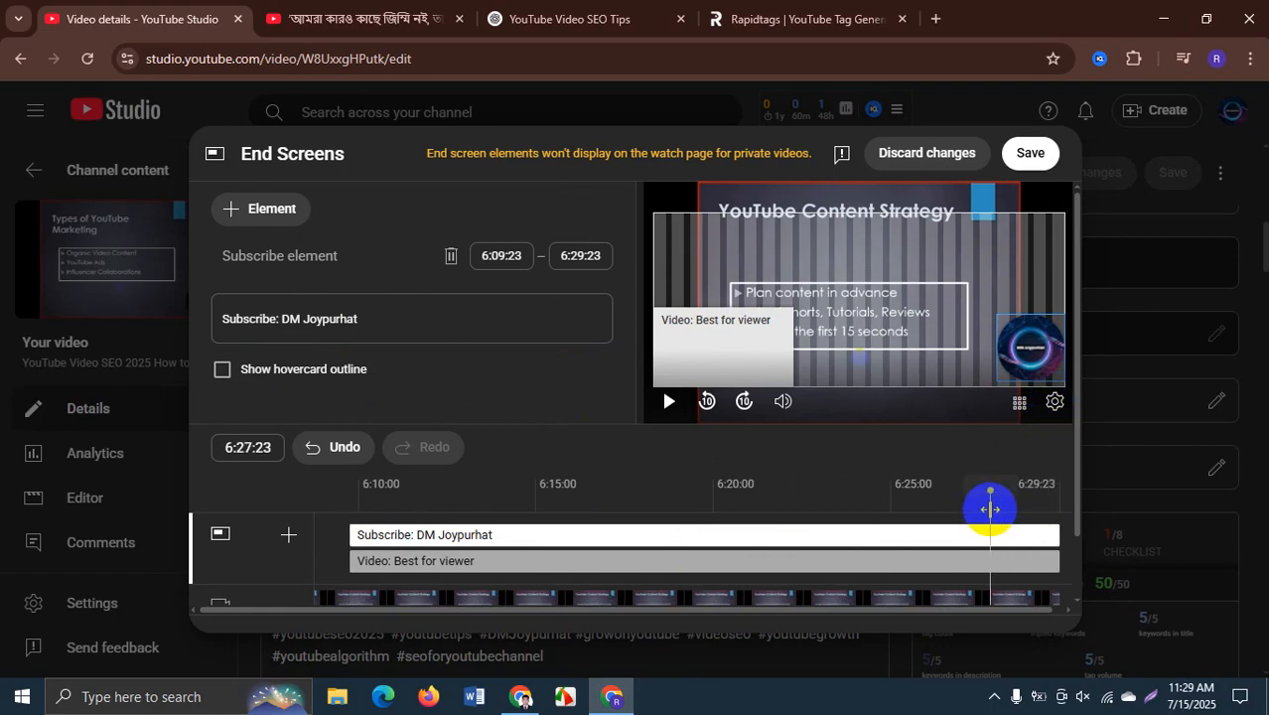
- Check the end screen's video and subscribe elements near 6:27 on the timeline, and save the end screen
left_click(717, 342)
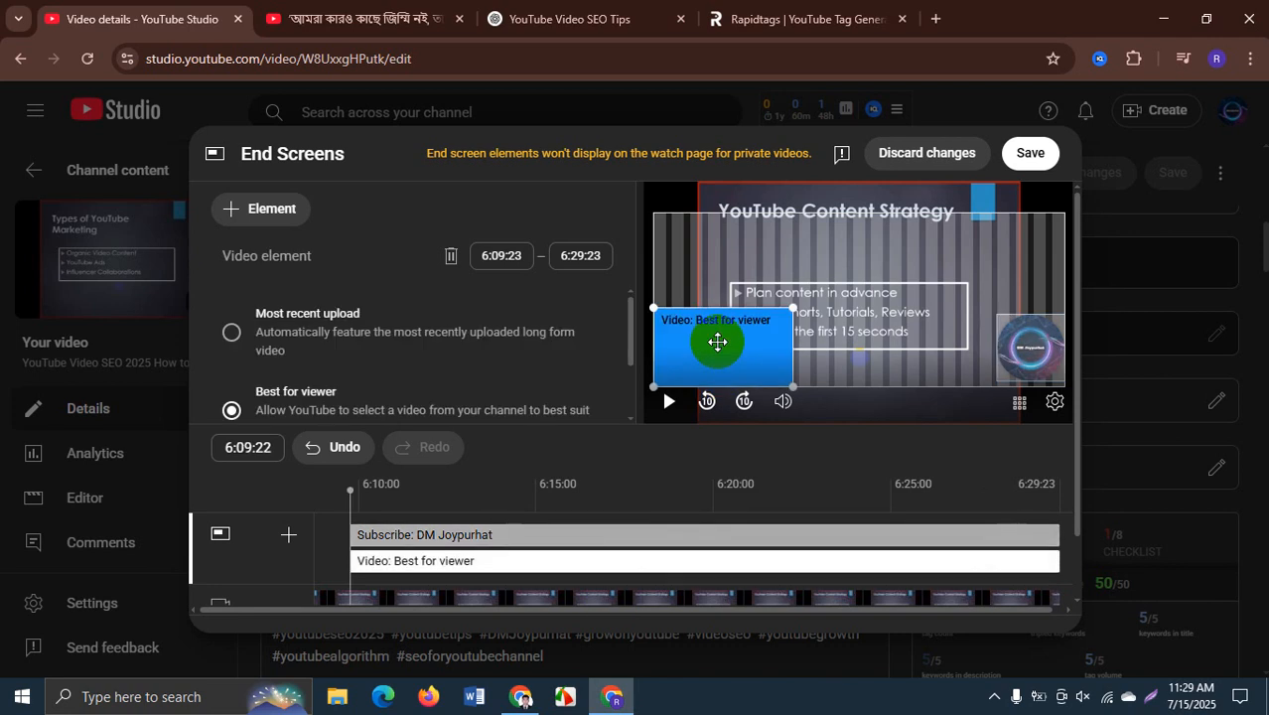
left_click(986, 514)
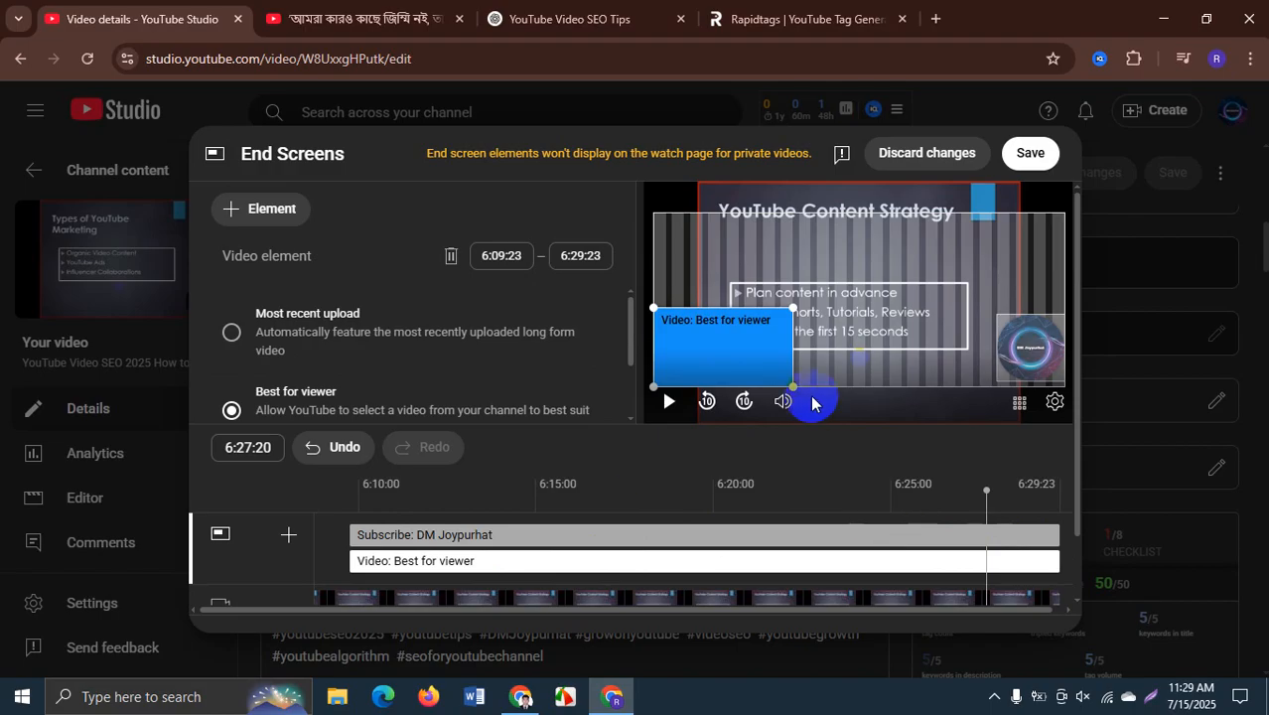
left_click(1051, 155)
left_click(995, 529)
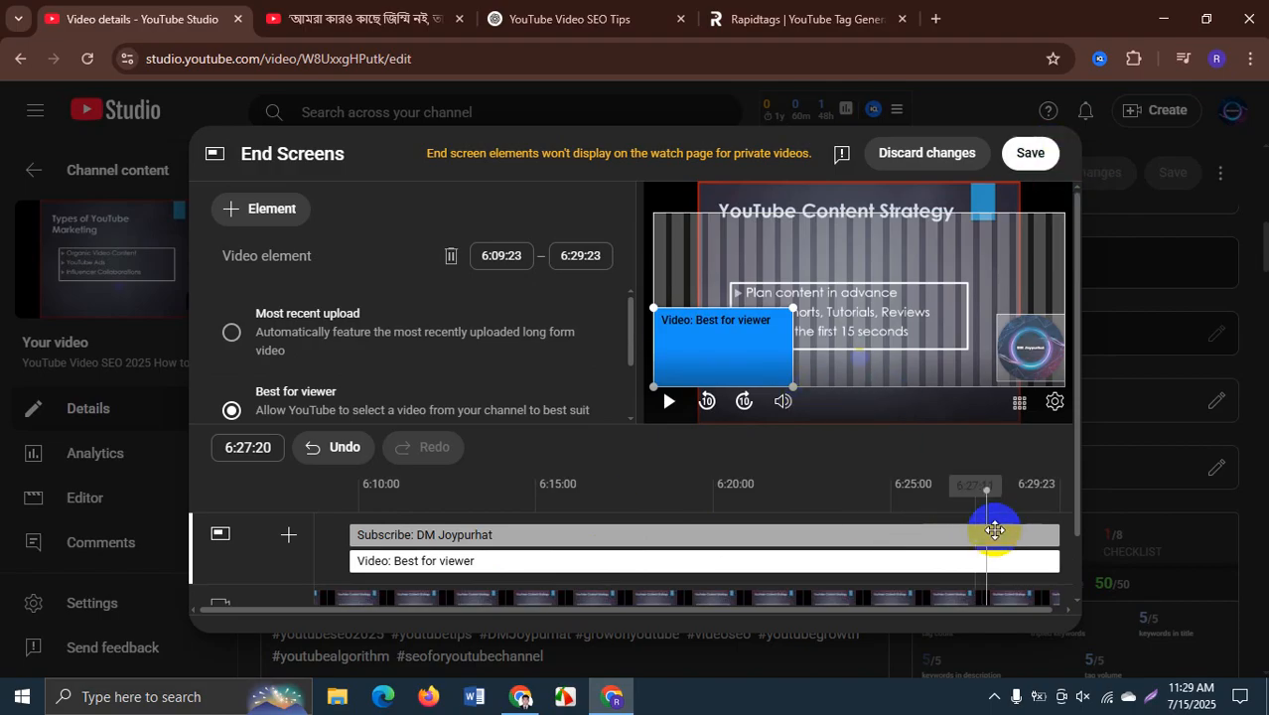
left_click(769, 357)
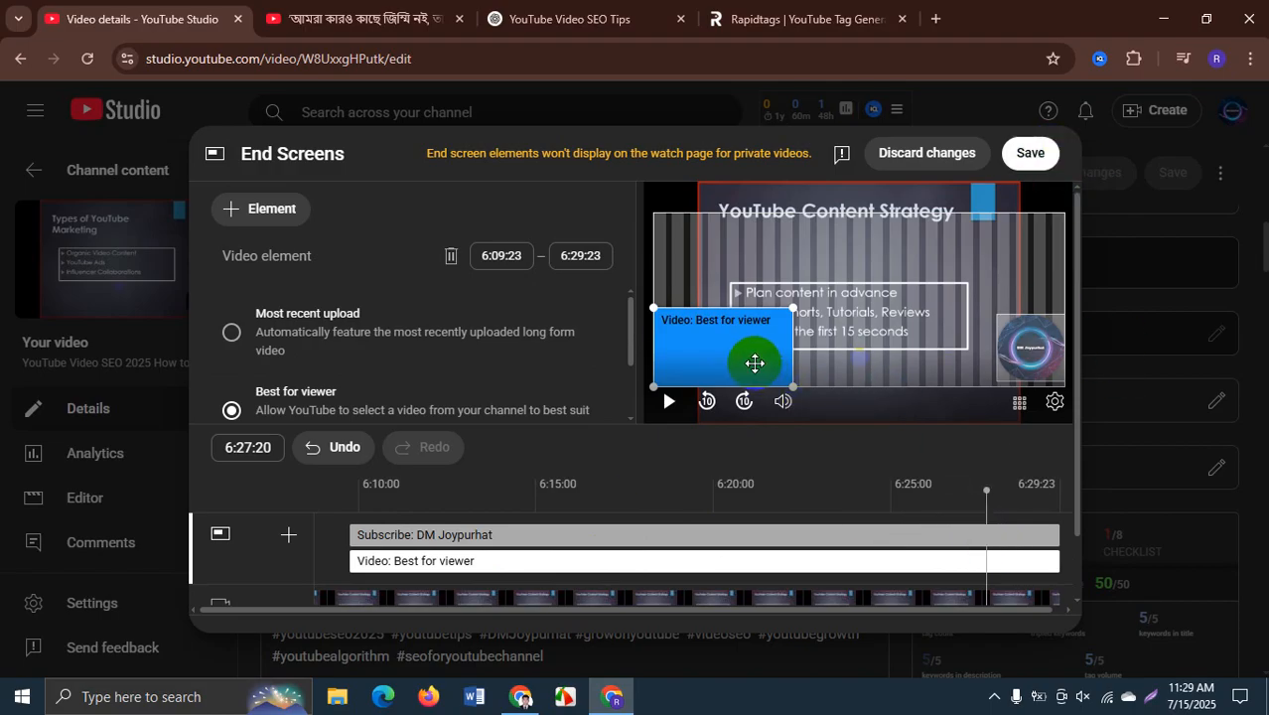
left_click(926, 324)
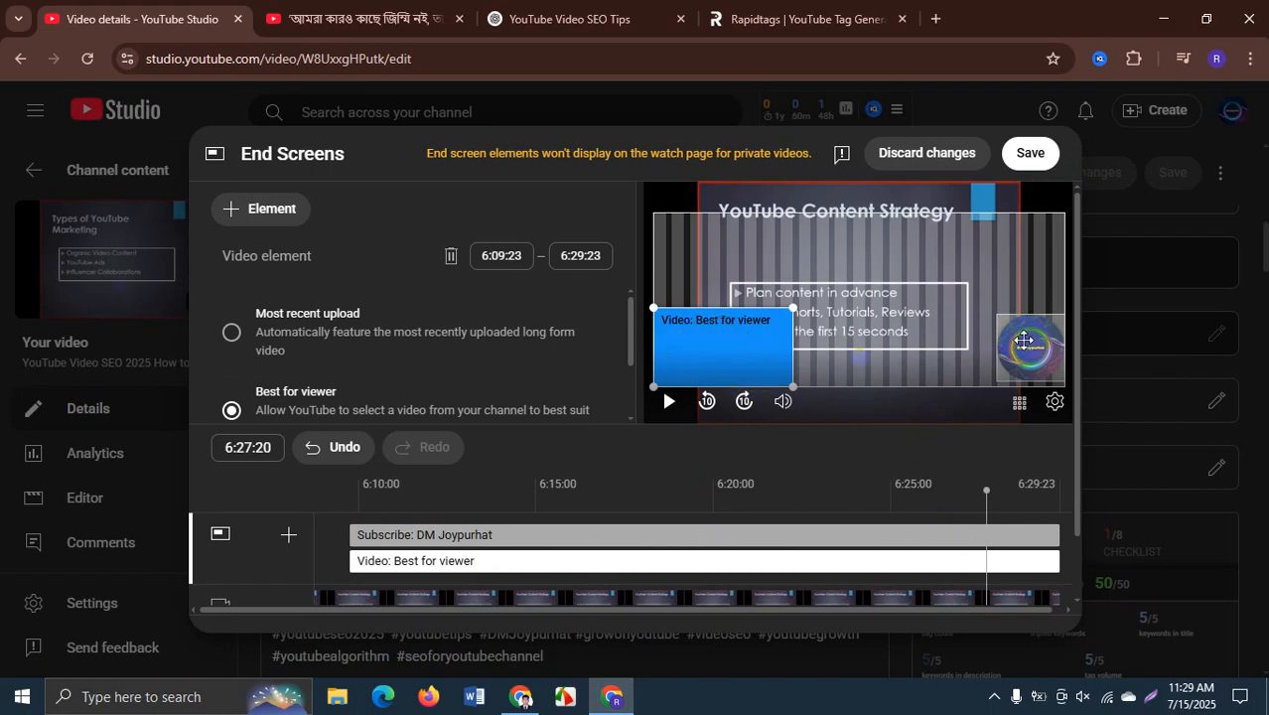
left_click(1030, 152)
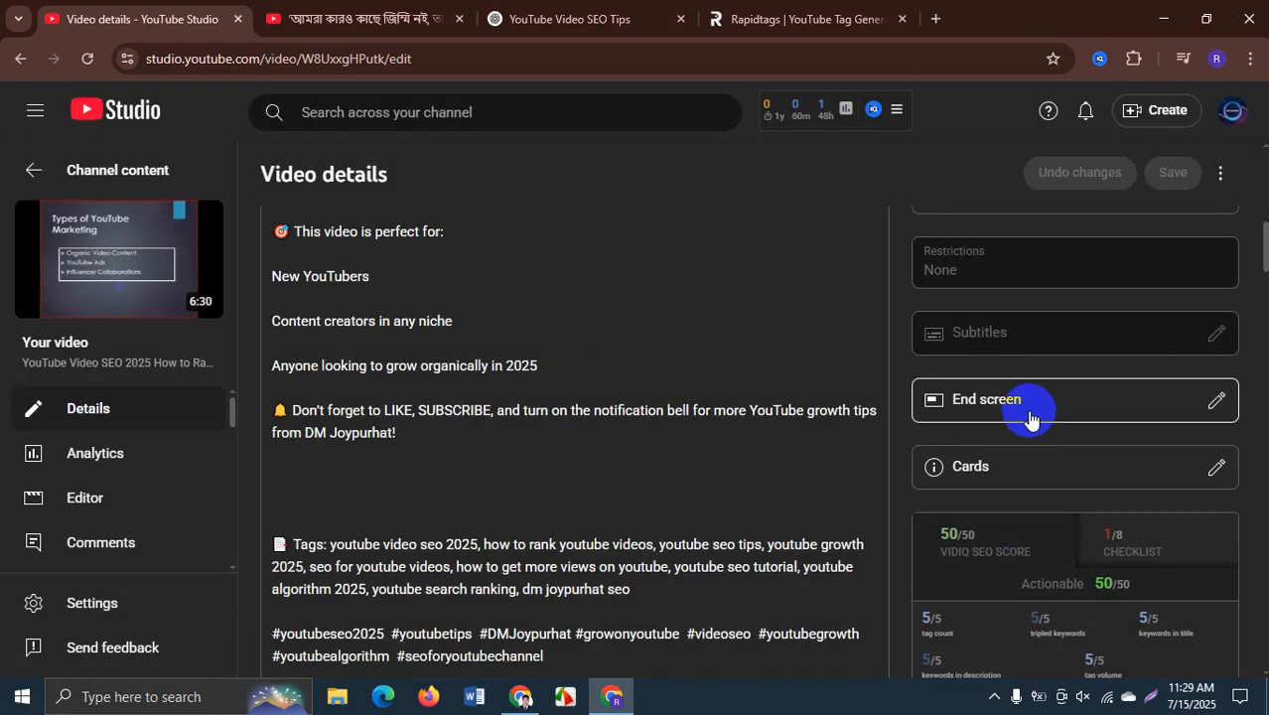
- Set the video's visibility to Public and save the video details
scroll(1030, 418, "up", 3)
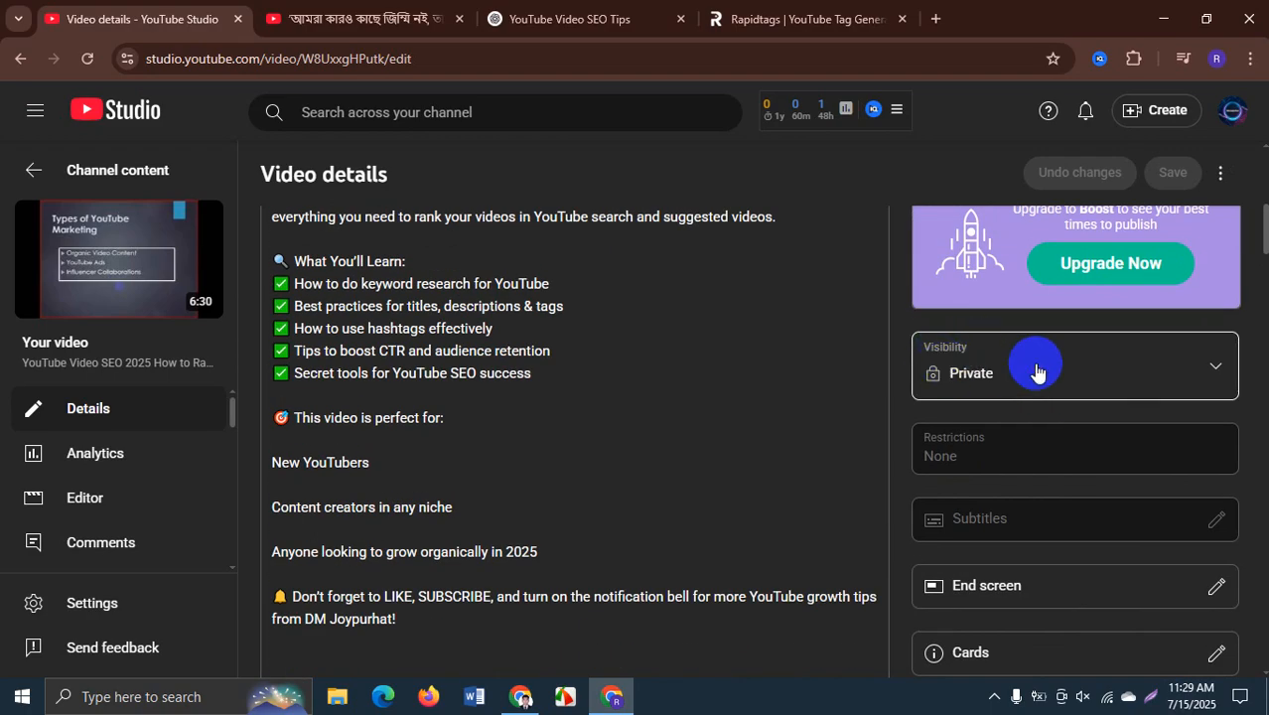
left_click(1036, 371)
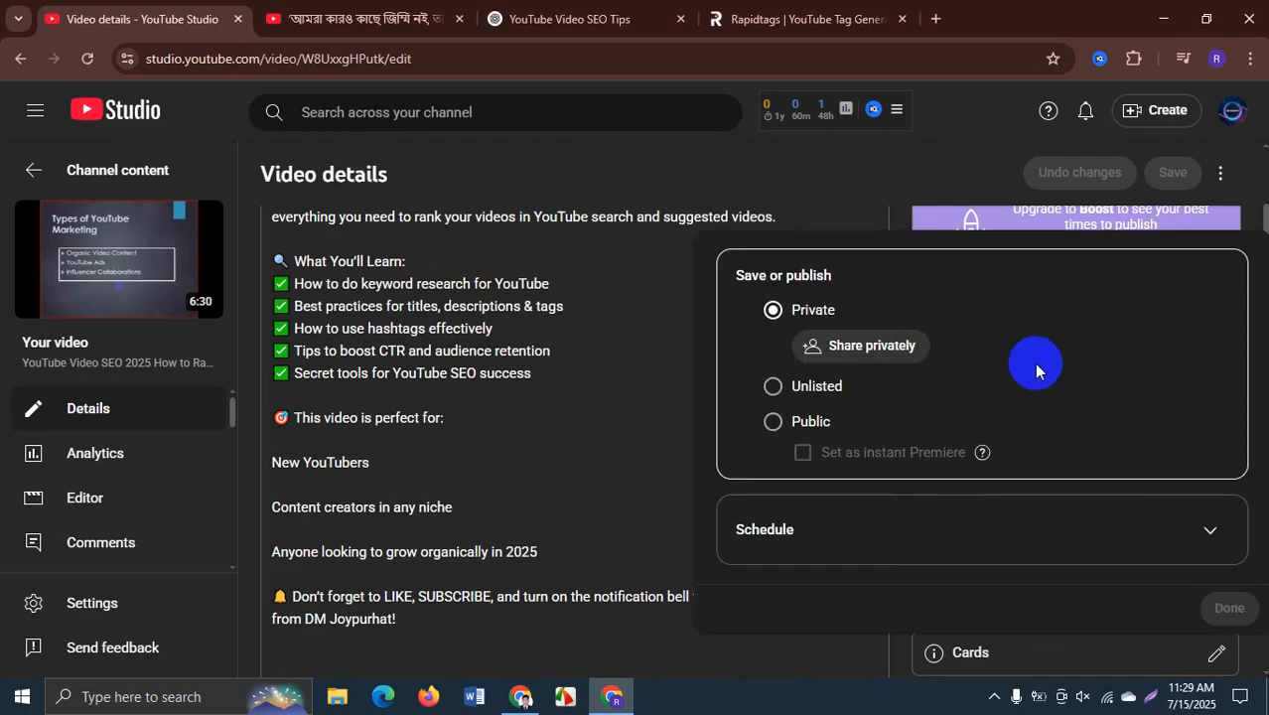
left_click(773, 421)
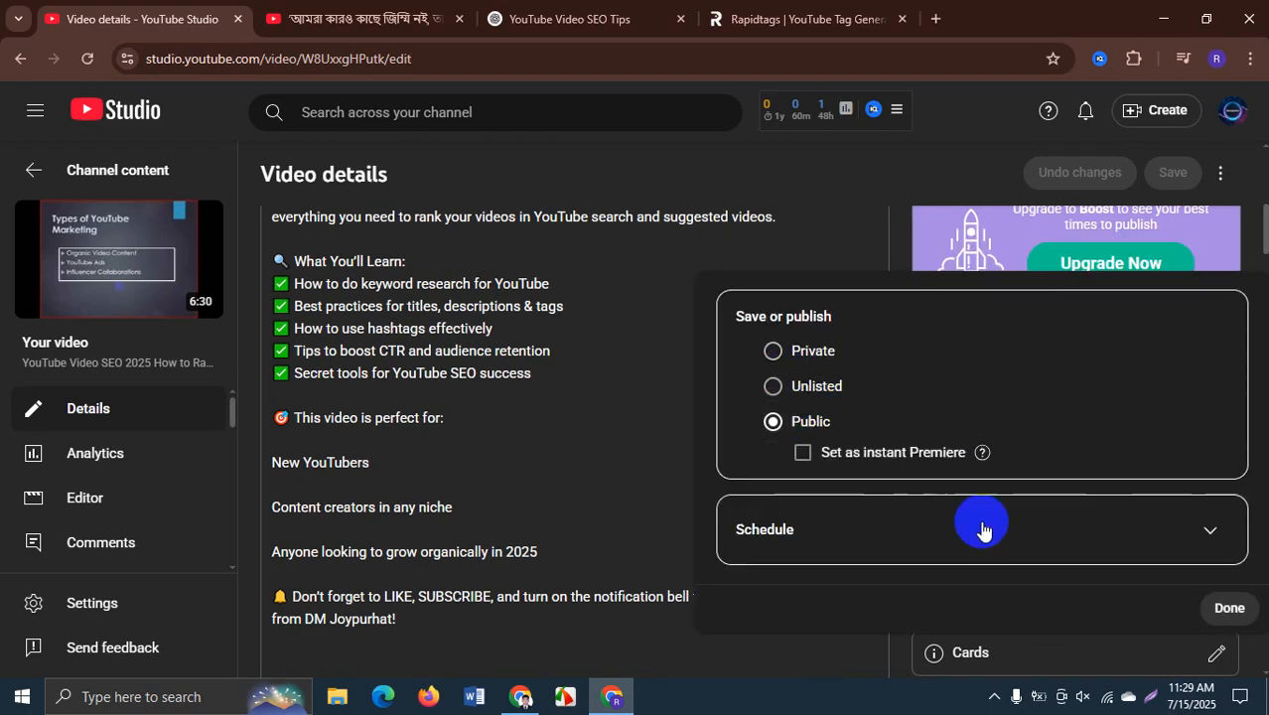
left_click(1230, 610)
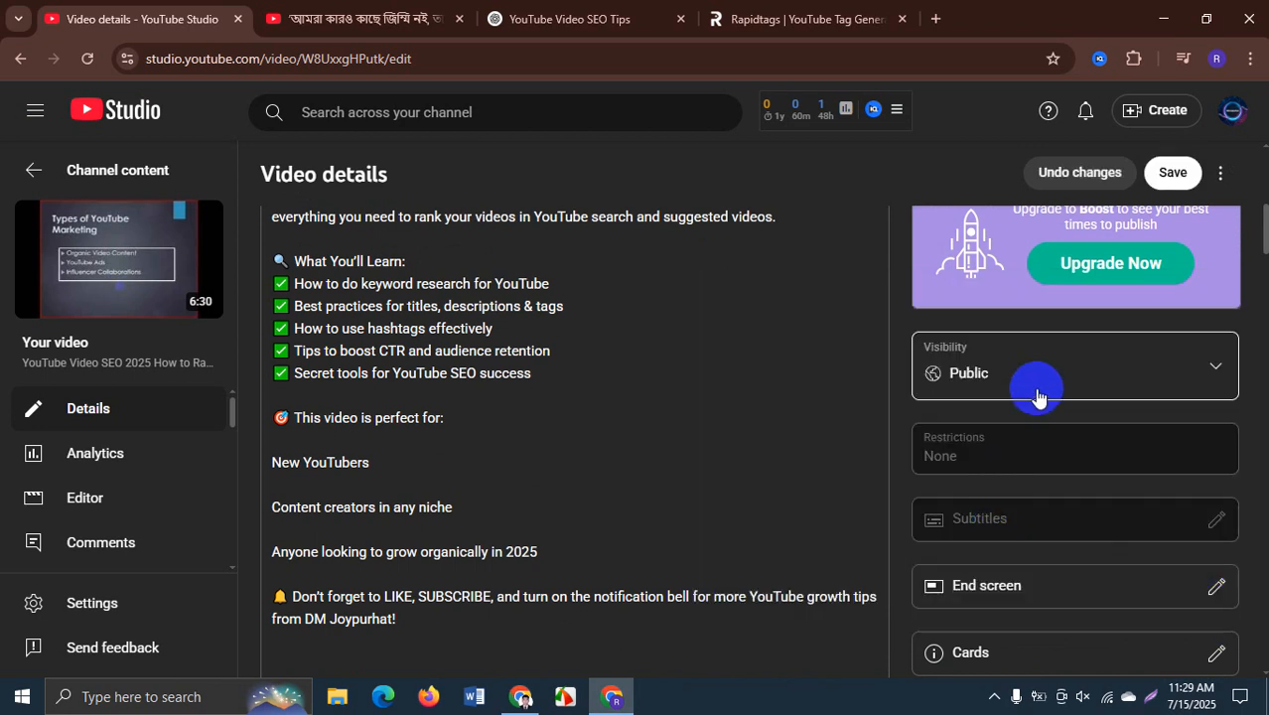
scroll(1045, 385, "down", 2)
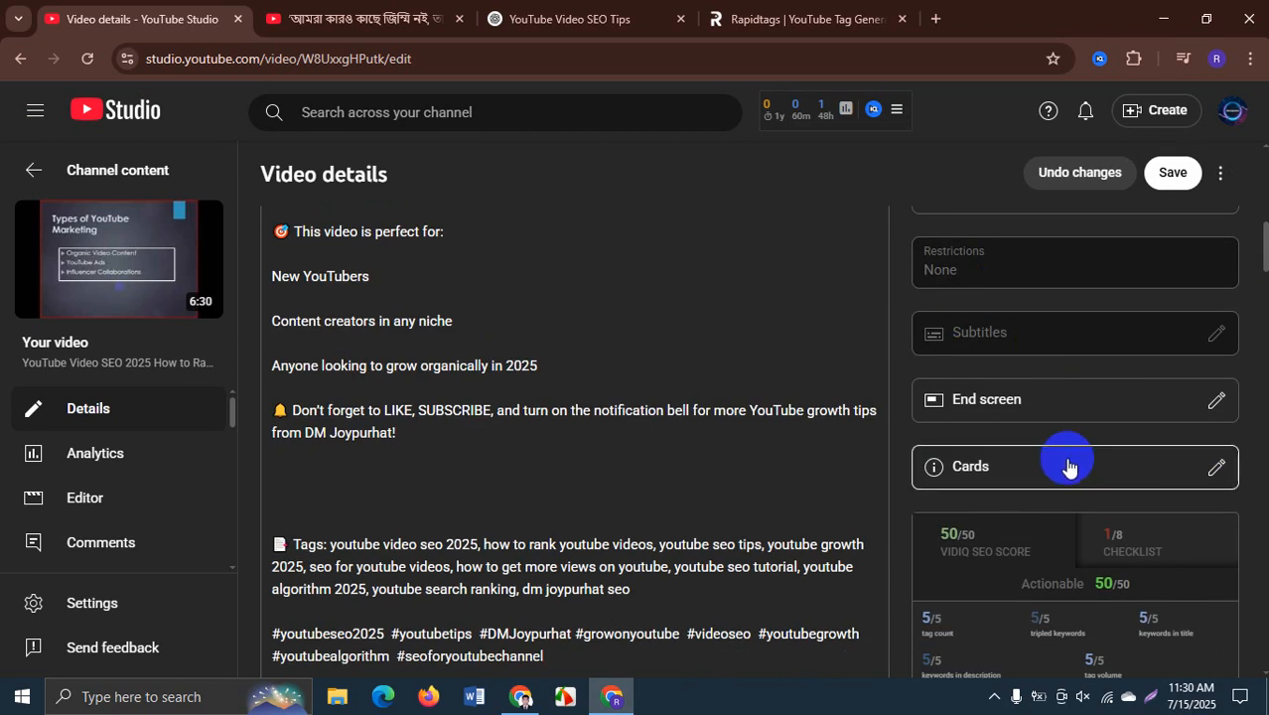
scroll(1071, 460, "down", 1)
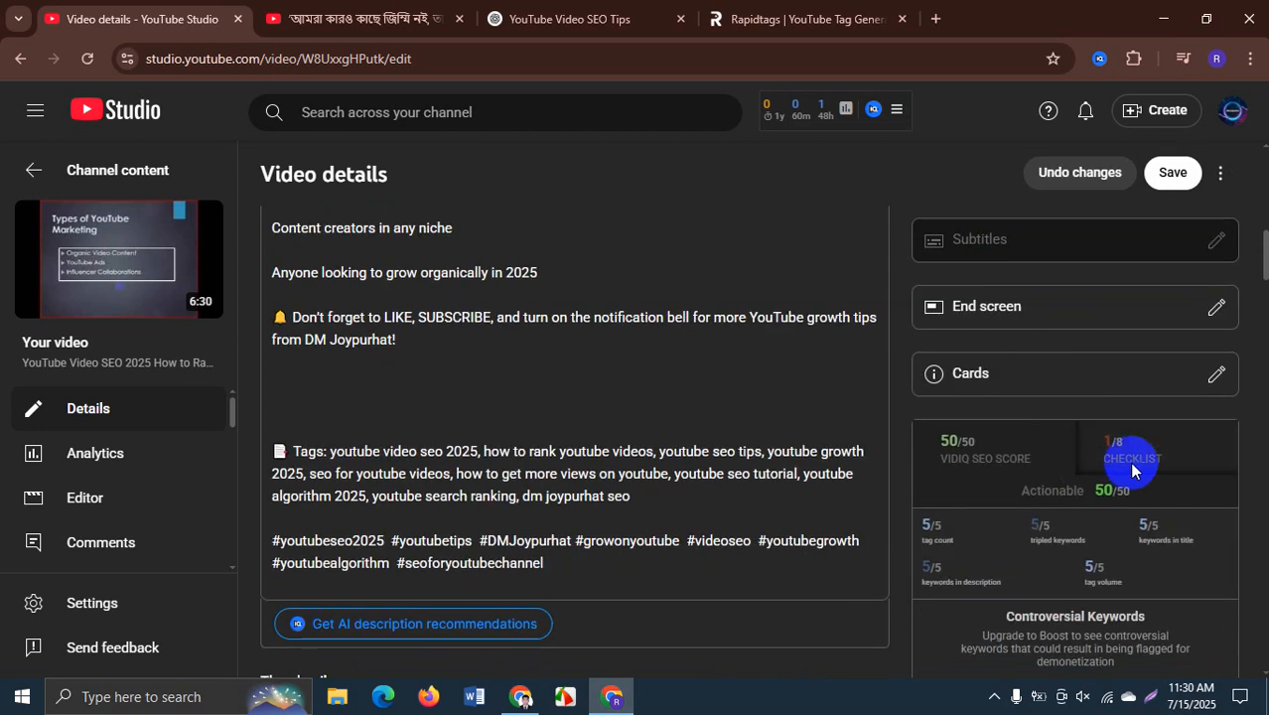
left_click(1168, 171)
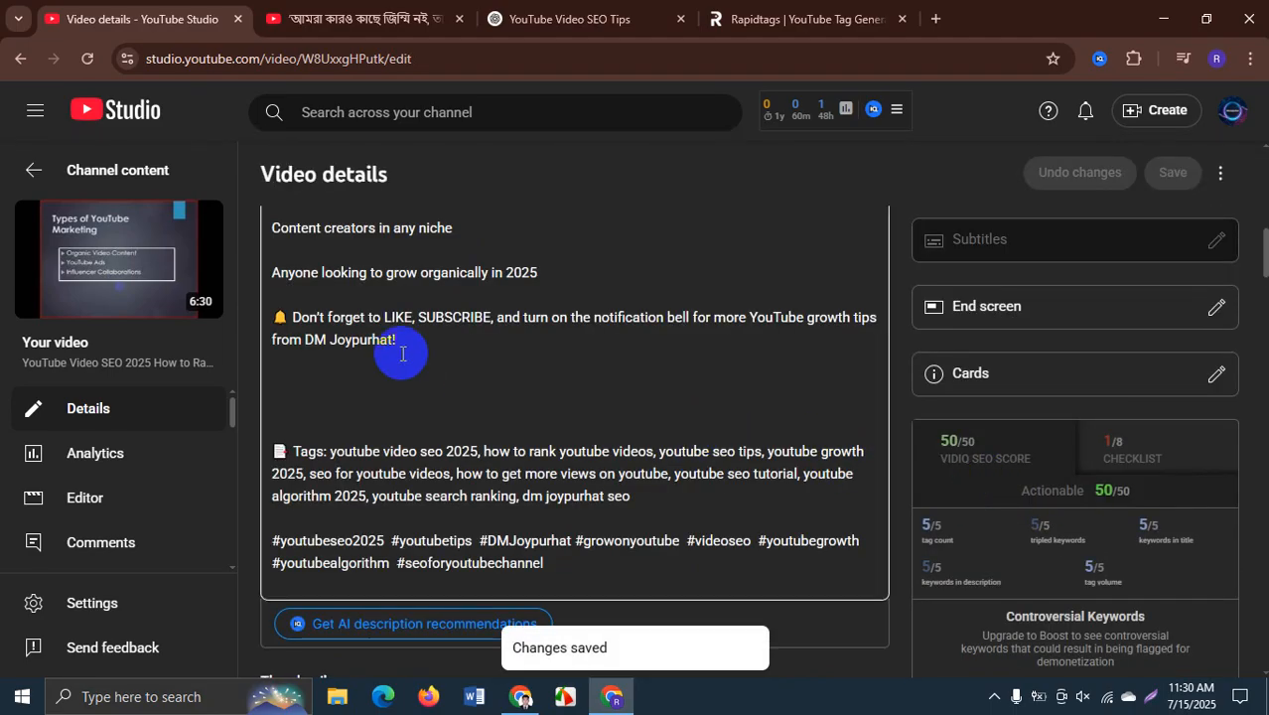
- Reload the video details page and review the visibility, end screen, cards, thumbnail and audience sections
left_click(89, 60)
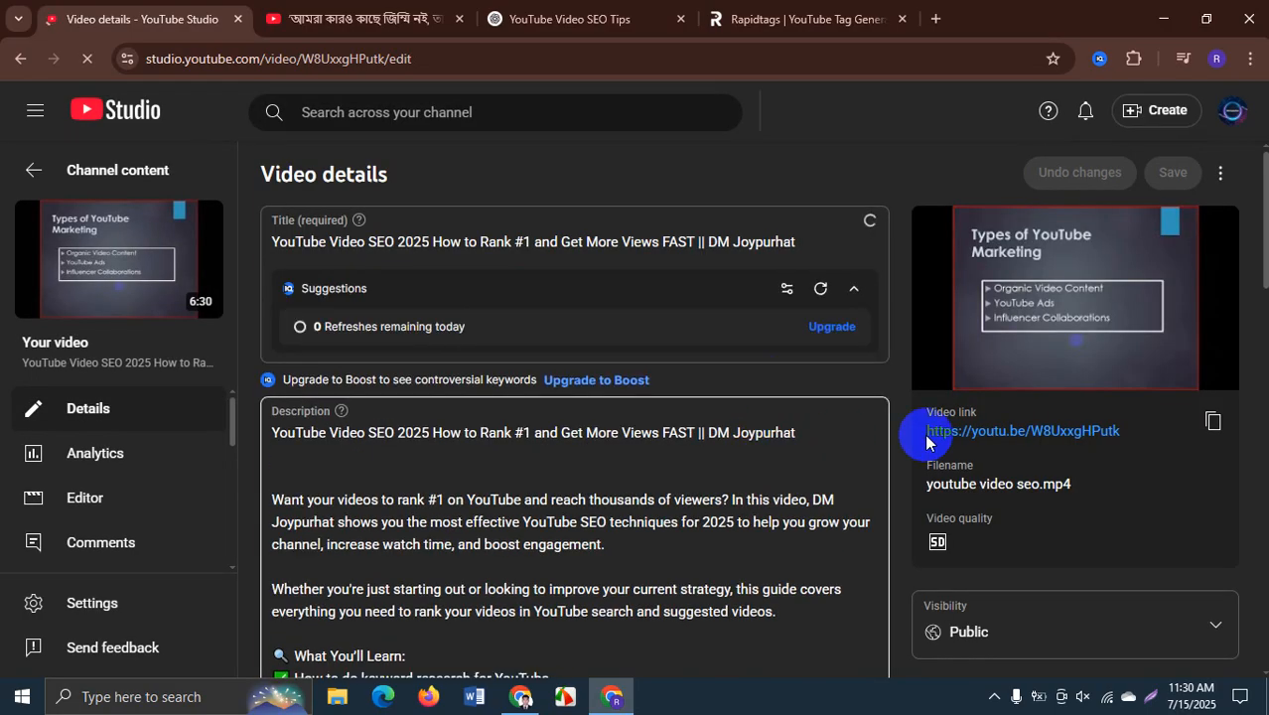
scroll(1117, 429, "down", 8)
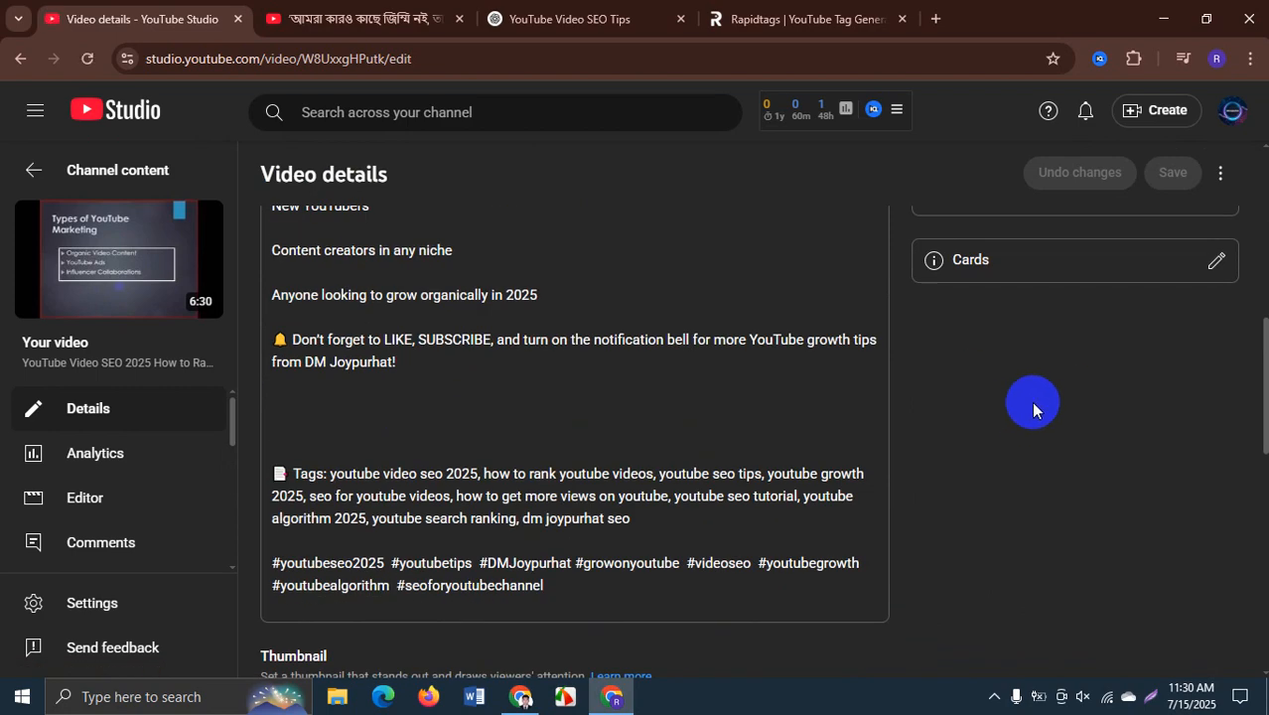
scroll(848, 390, "up", 2)
scroll(848, 390, "up", 5)
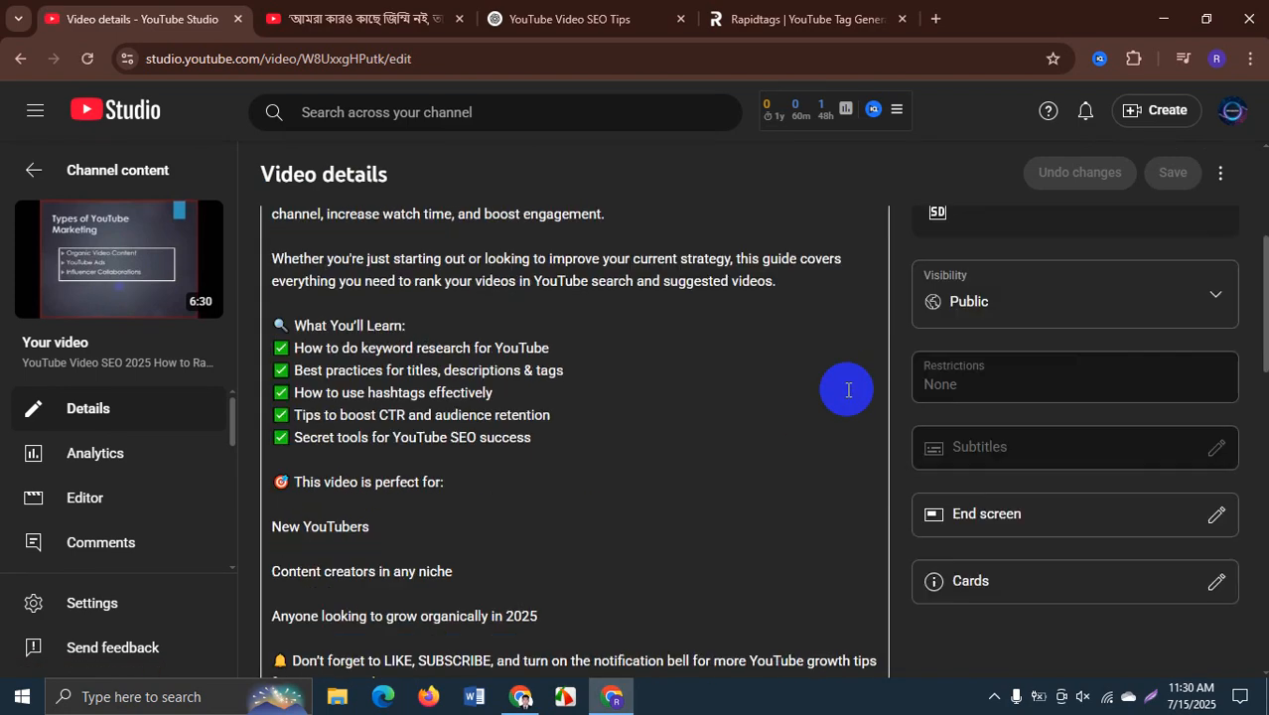
scroll(1077, 399, "down", 7)
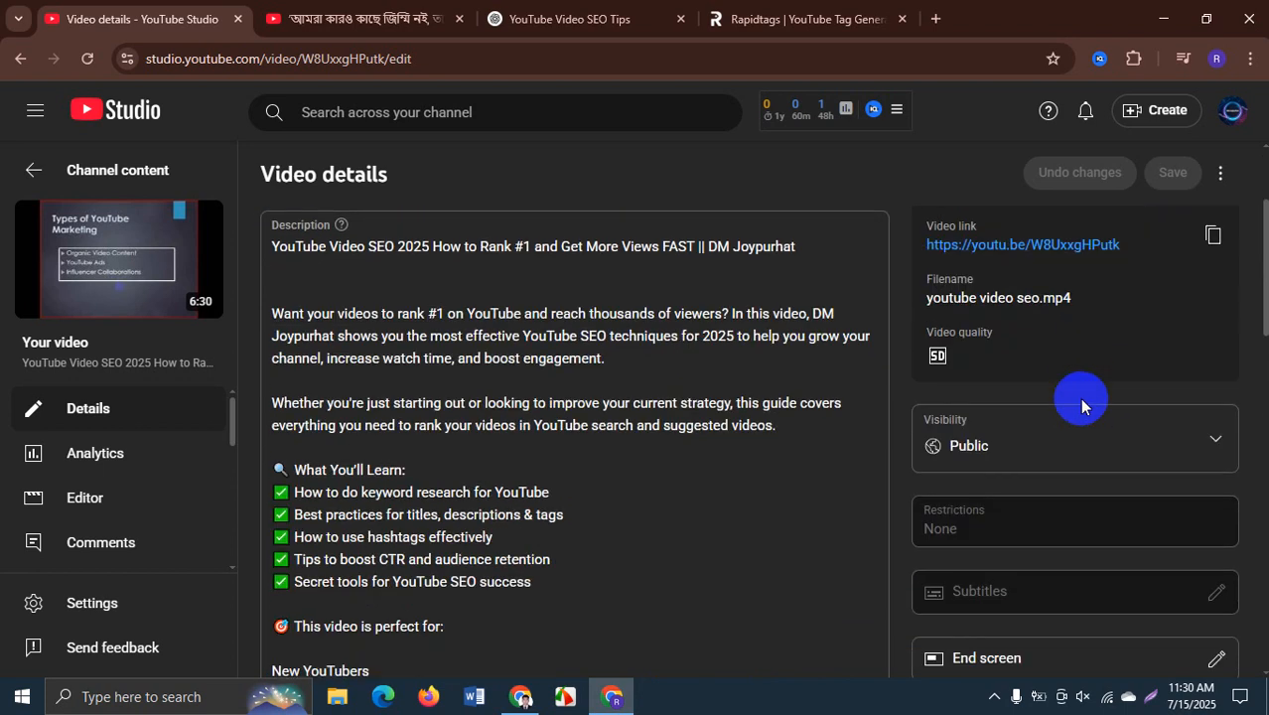
scroll(950, 421, "down", 7)
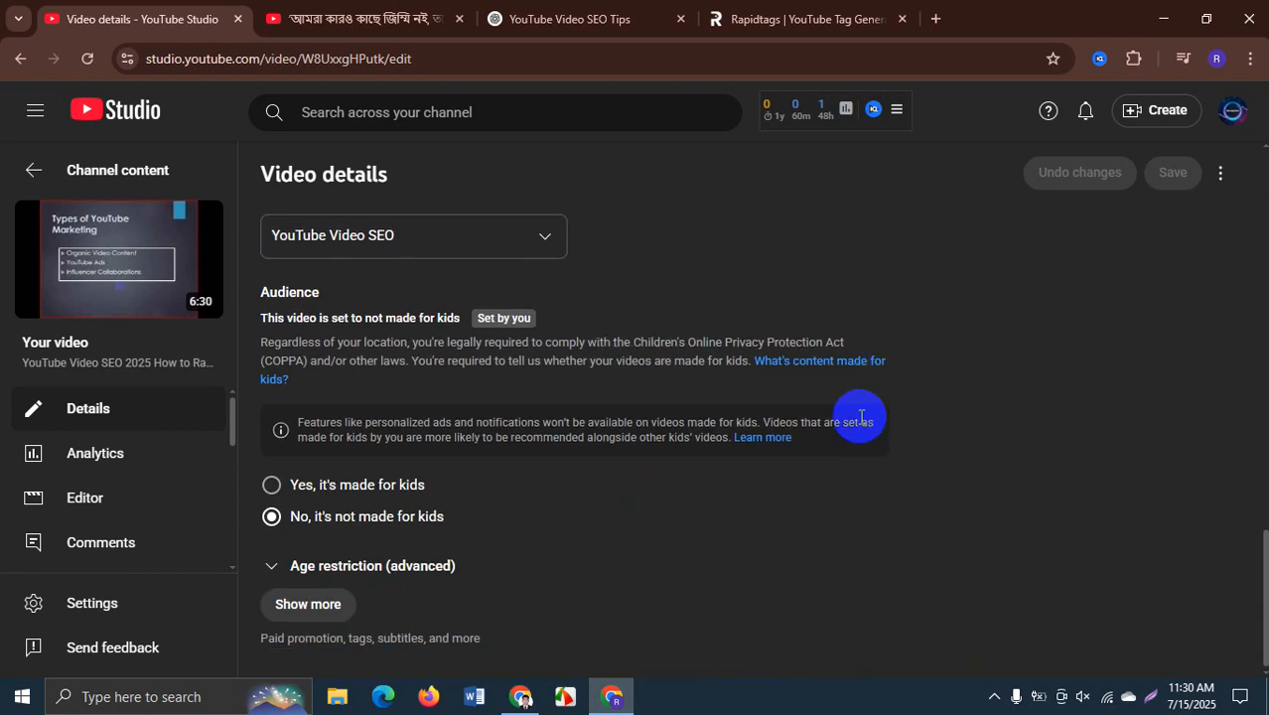
scroll(615, 427, "up", 7)
scroll(615, 427, "down", 8)
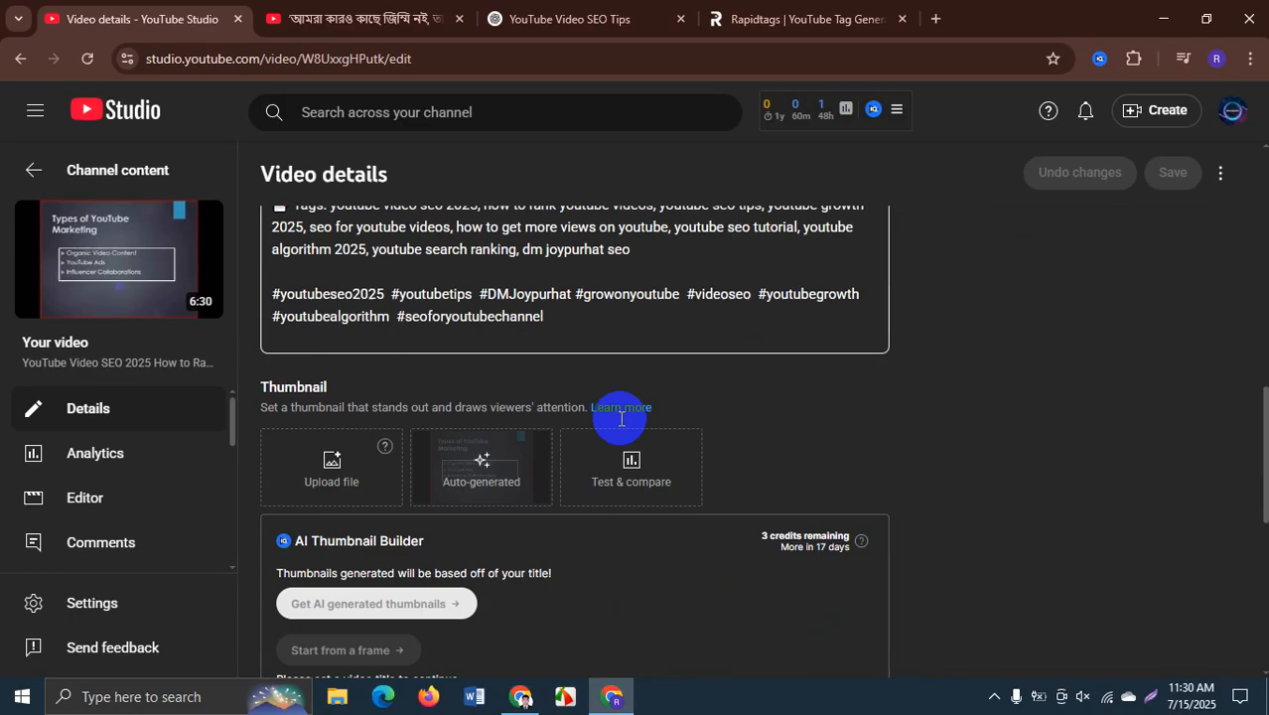
- Review the saved description, thumbnail, playlist, audience and tags on the video details page
scroll(624, 425, "up", 15)
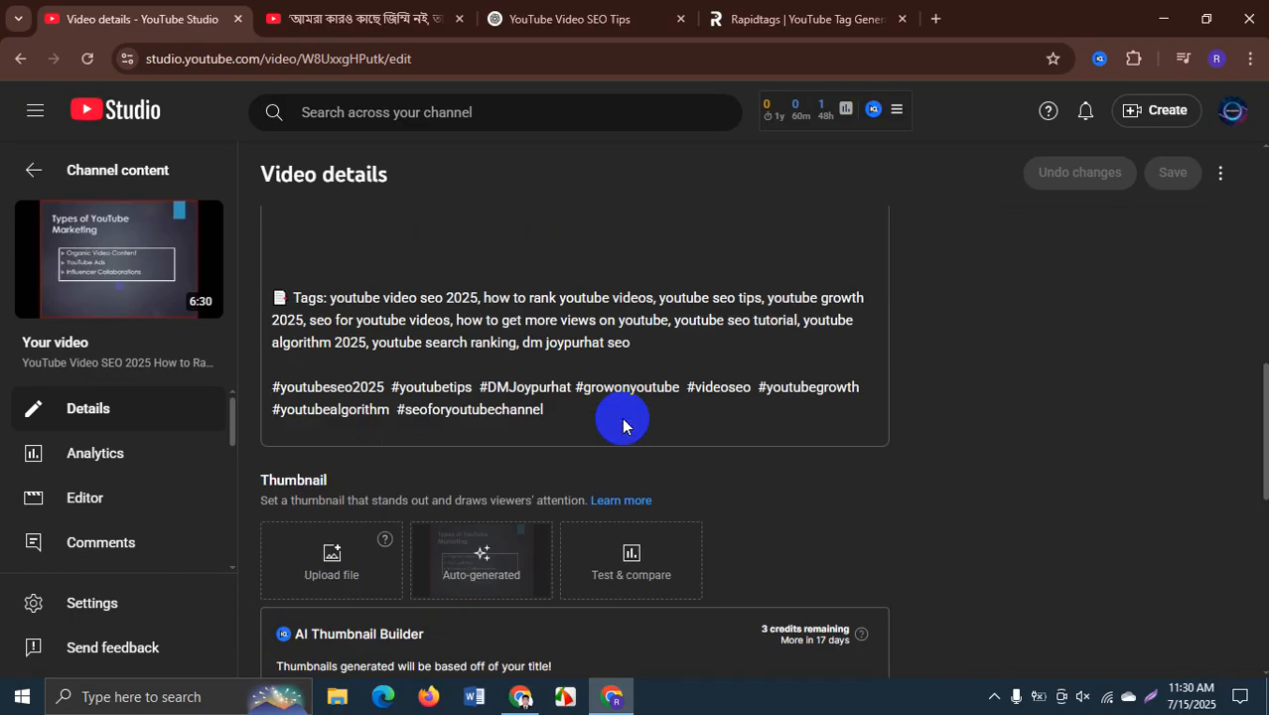
scroll(1071, 425, "down", 10)
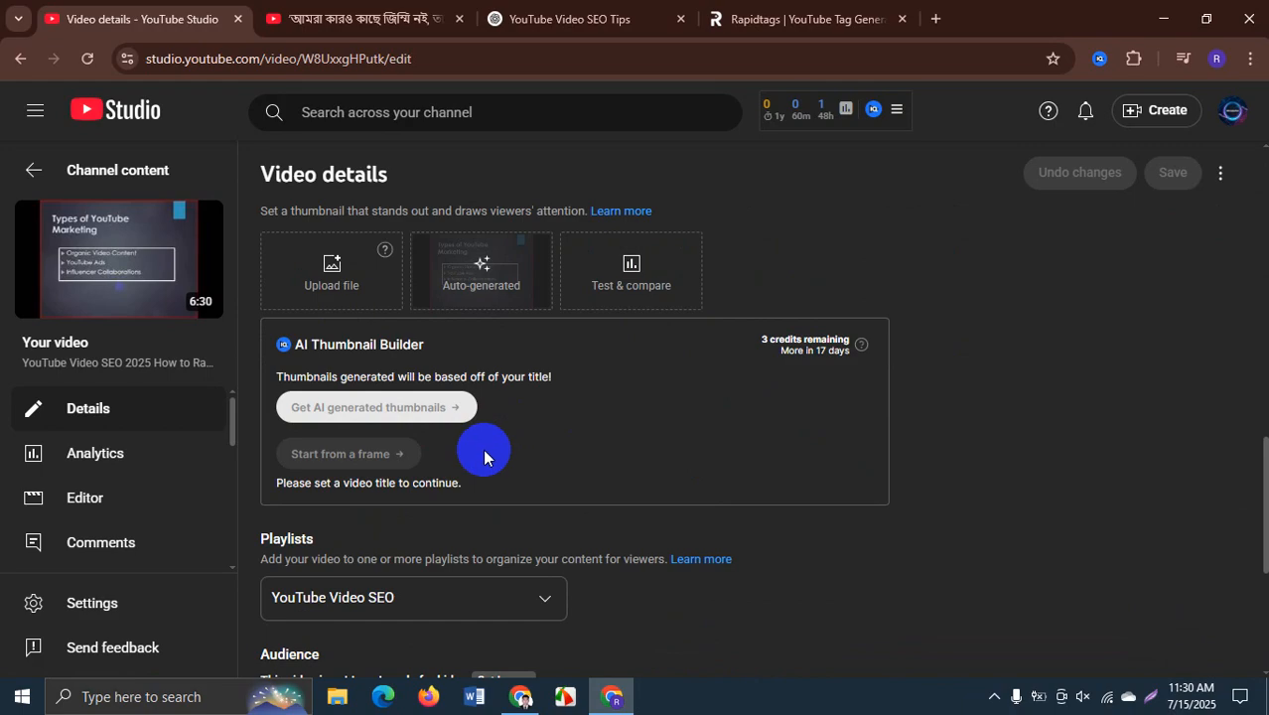
scroll(484, 456, "down", 1)
scroll(483, 456, "down", 3)
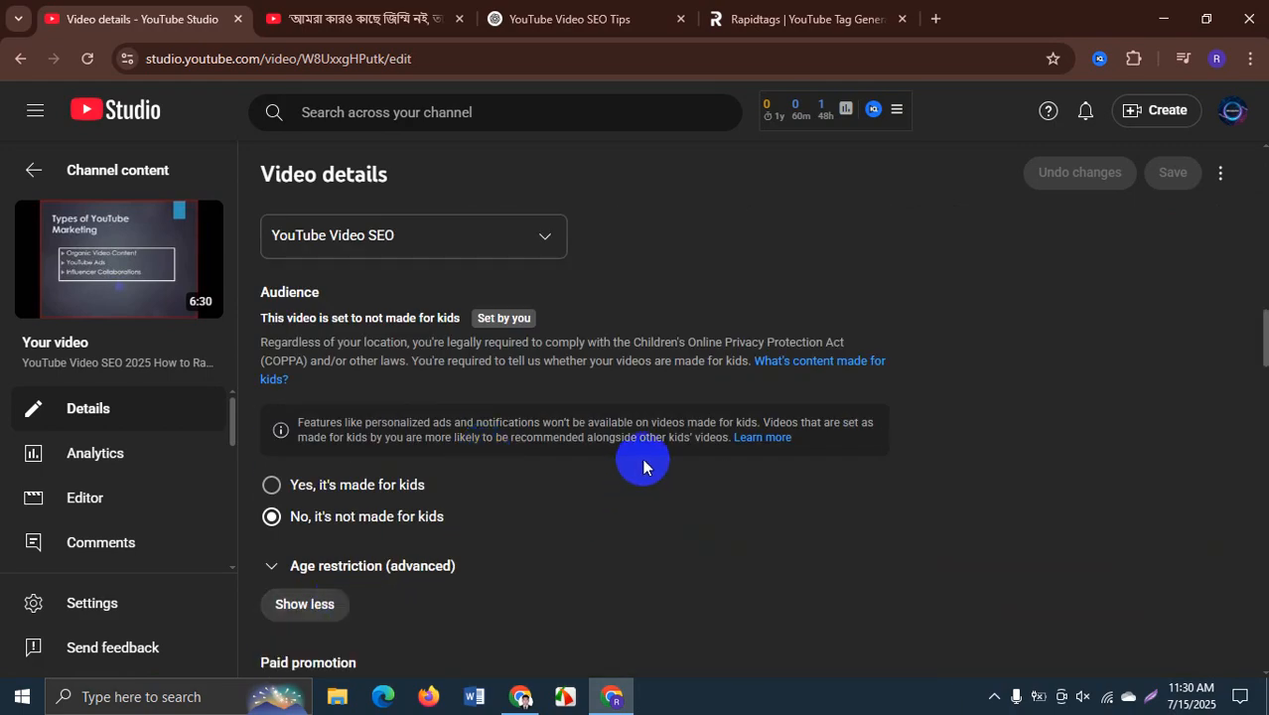
scroll(642, 458, "down", 12)
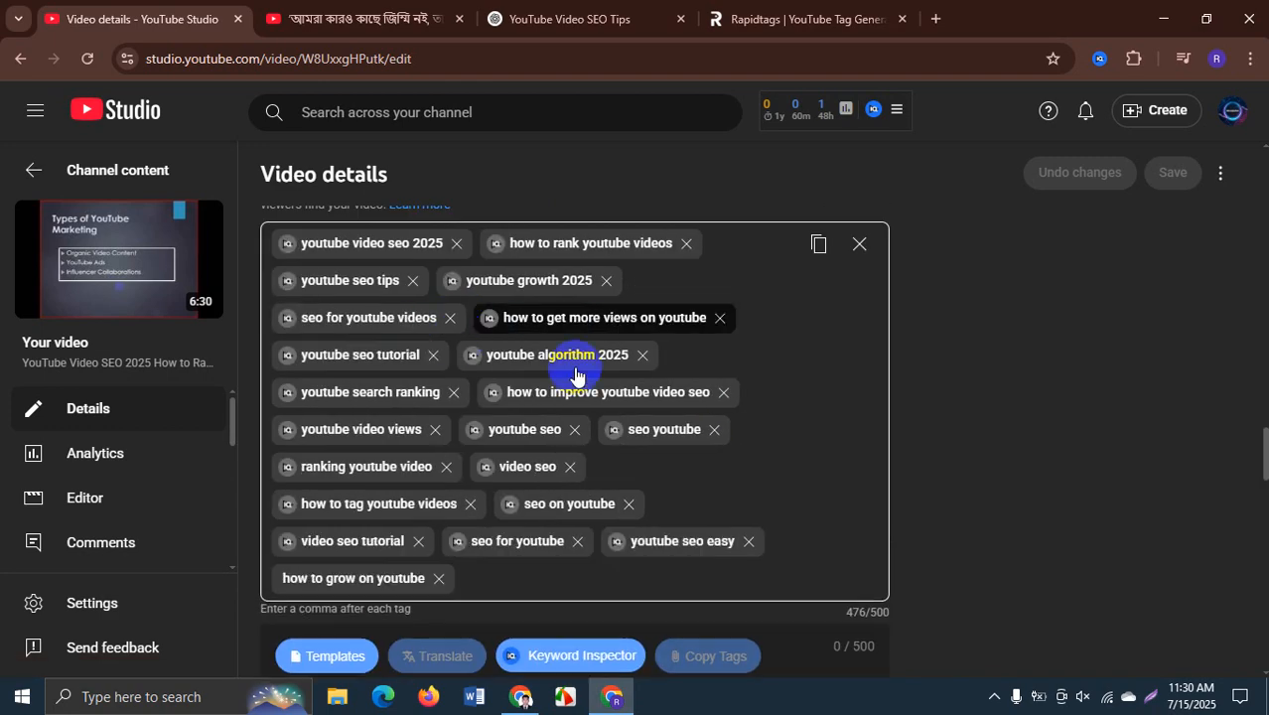
scroll(852, 378, "down", 2)
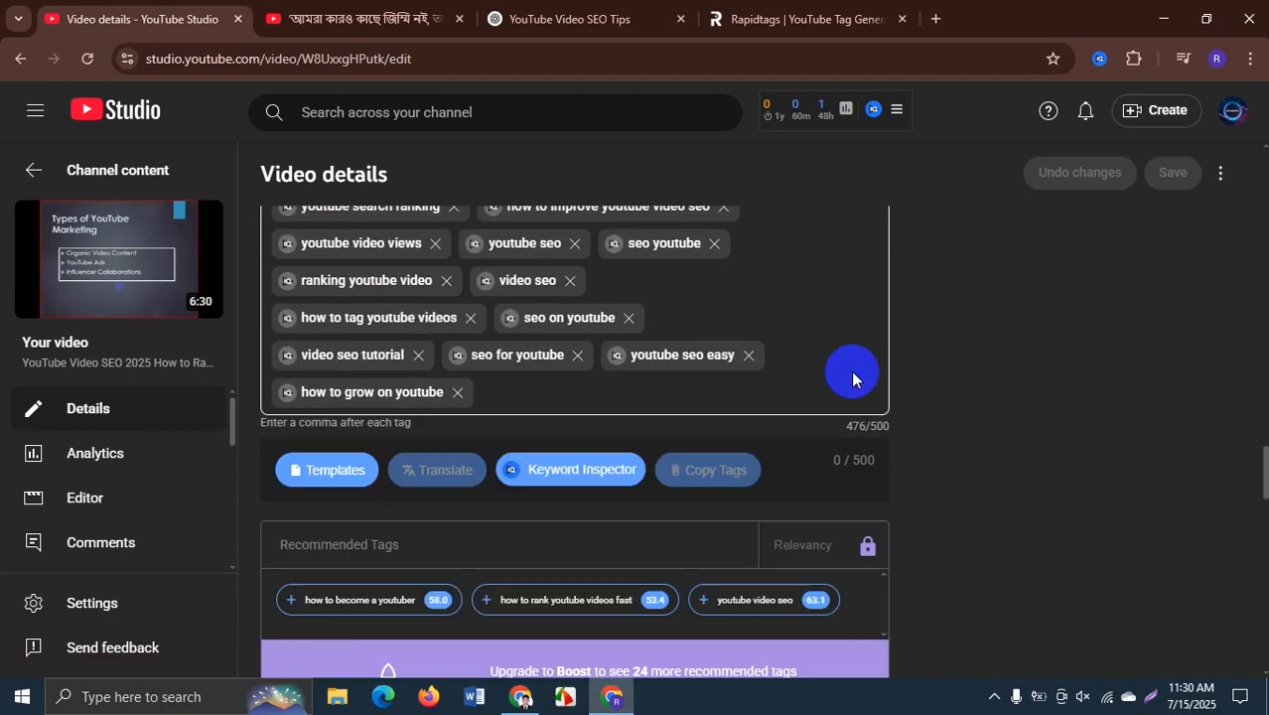
scroll(1070, 372, "up", 8)
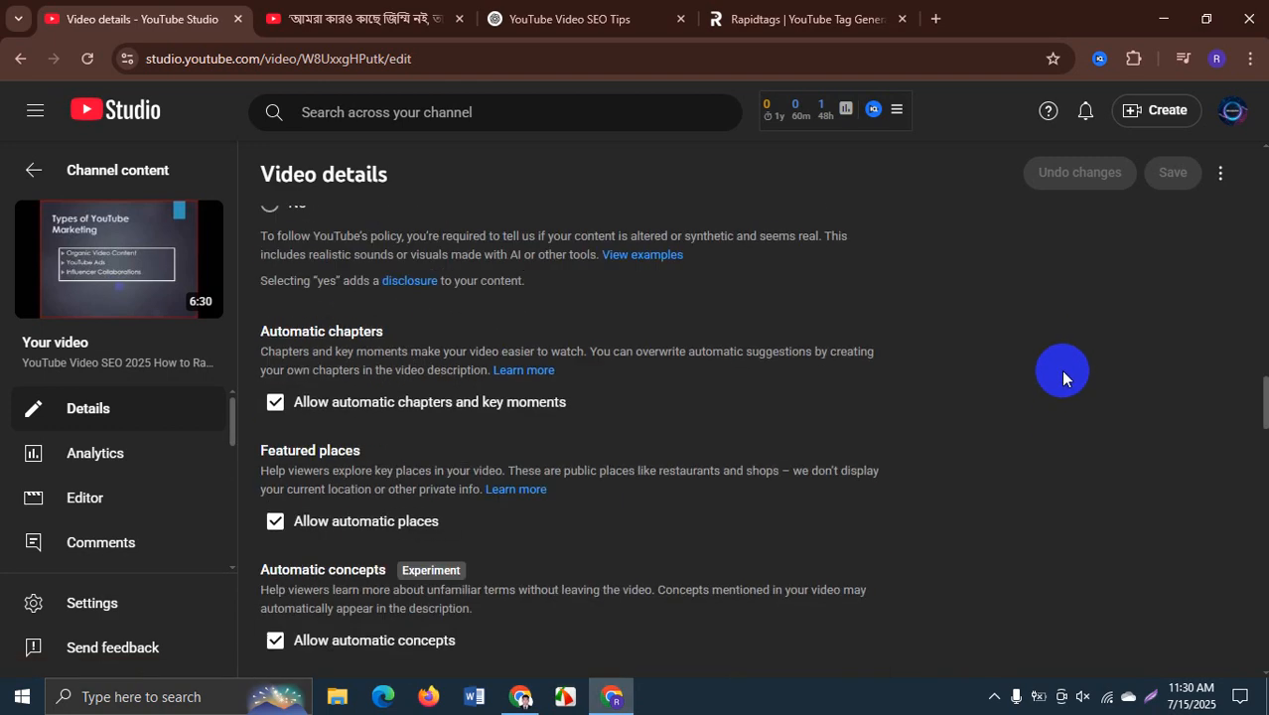
scroll(1061, 369, "up", 15)
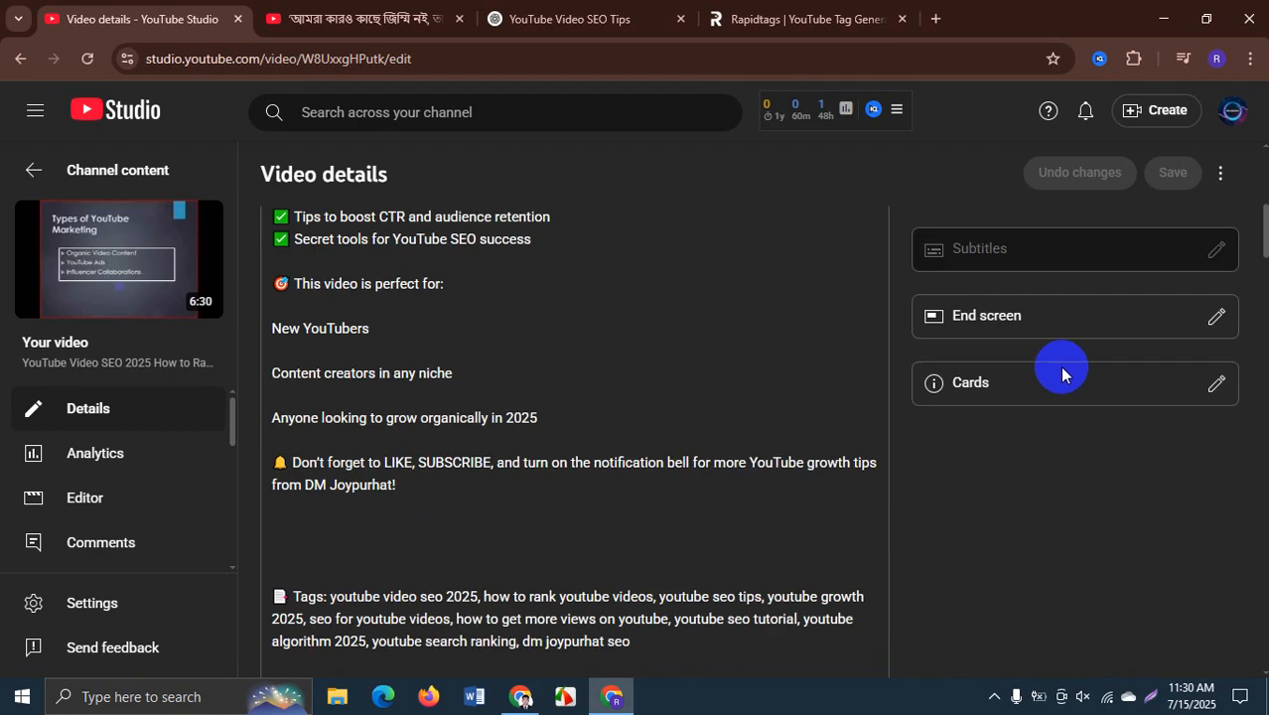
scroll(1060, 371, "up", 4)
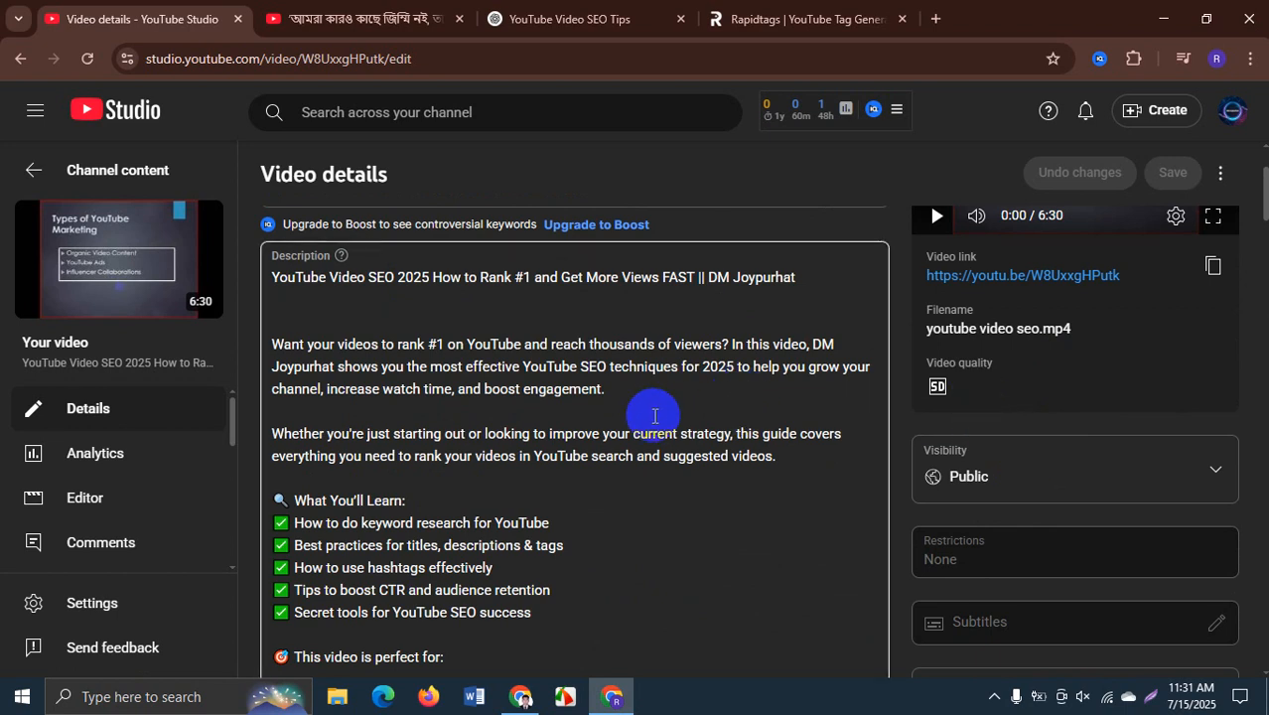
scroll(654, 415, "down", 4)
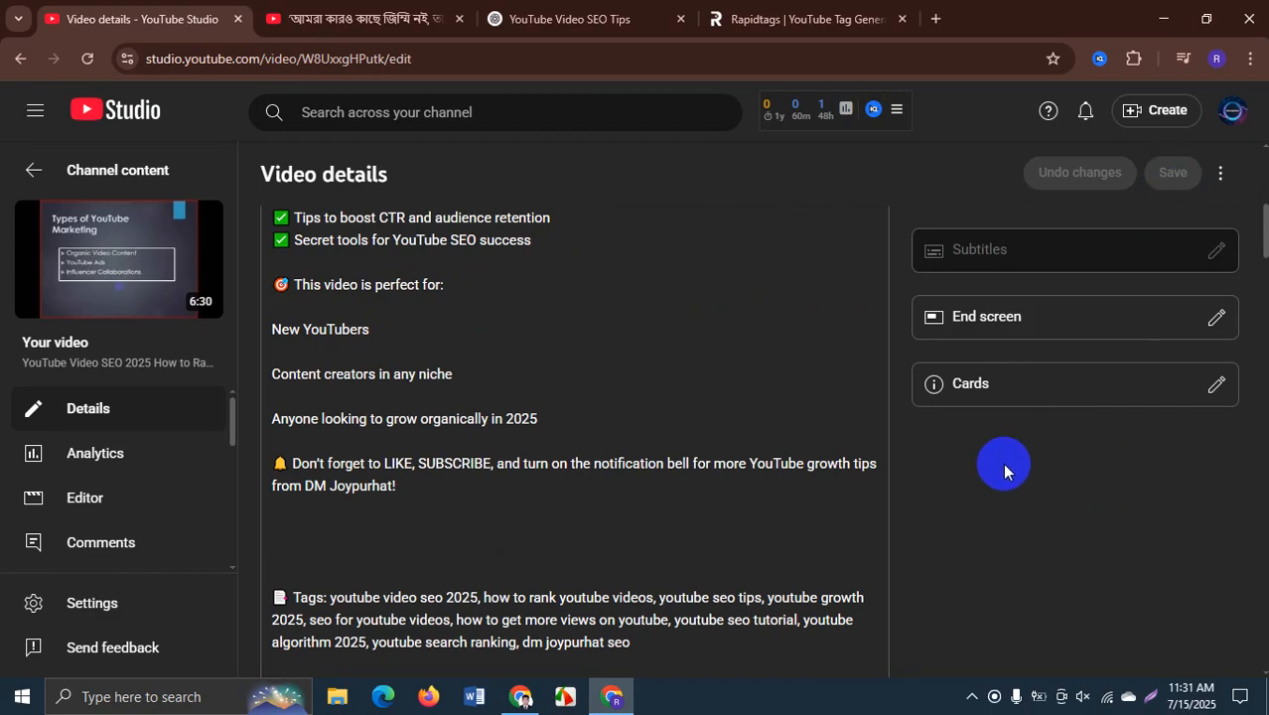
- Reload the video details page and check the vidIQ SEO score and its checklist items
left_click(86, 58)
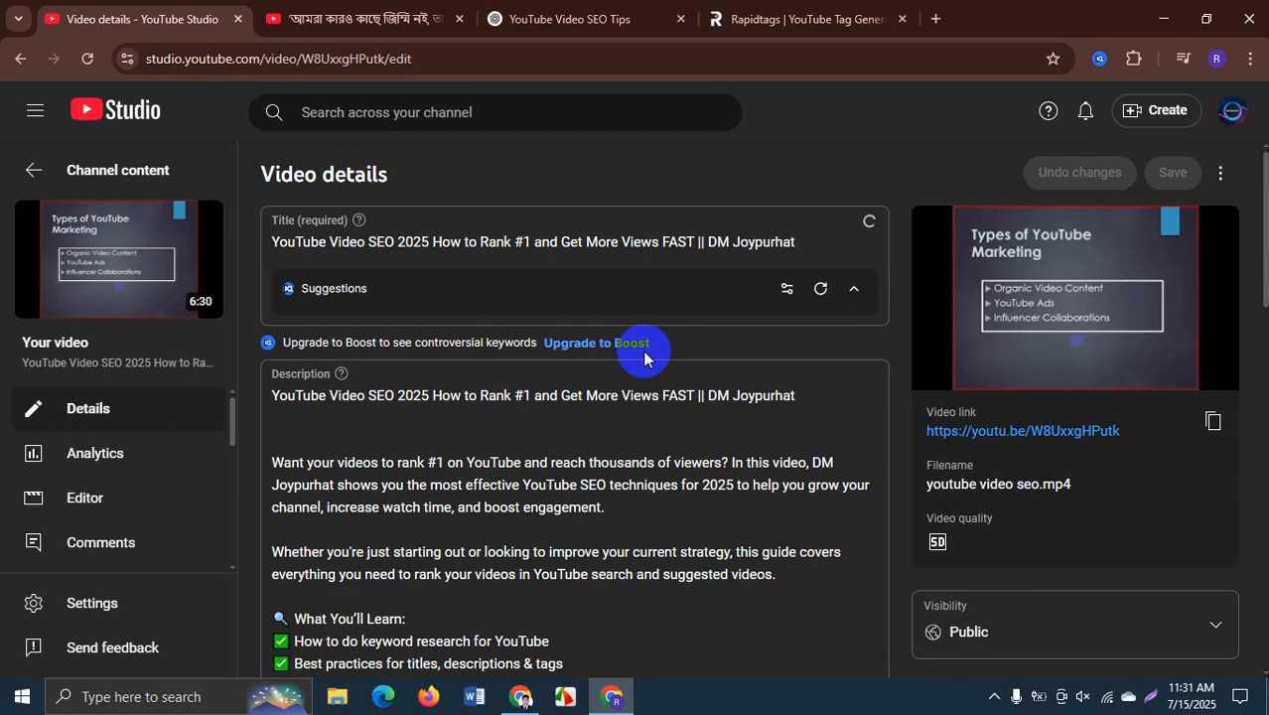
left_click(755, 409)
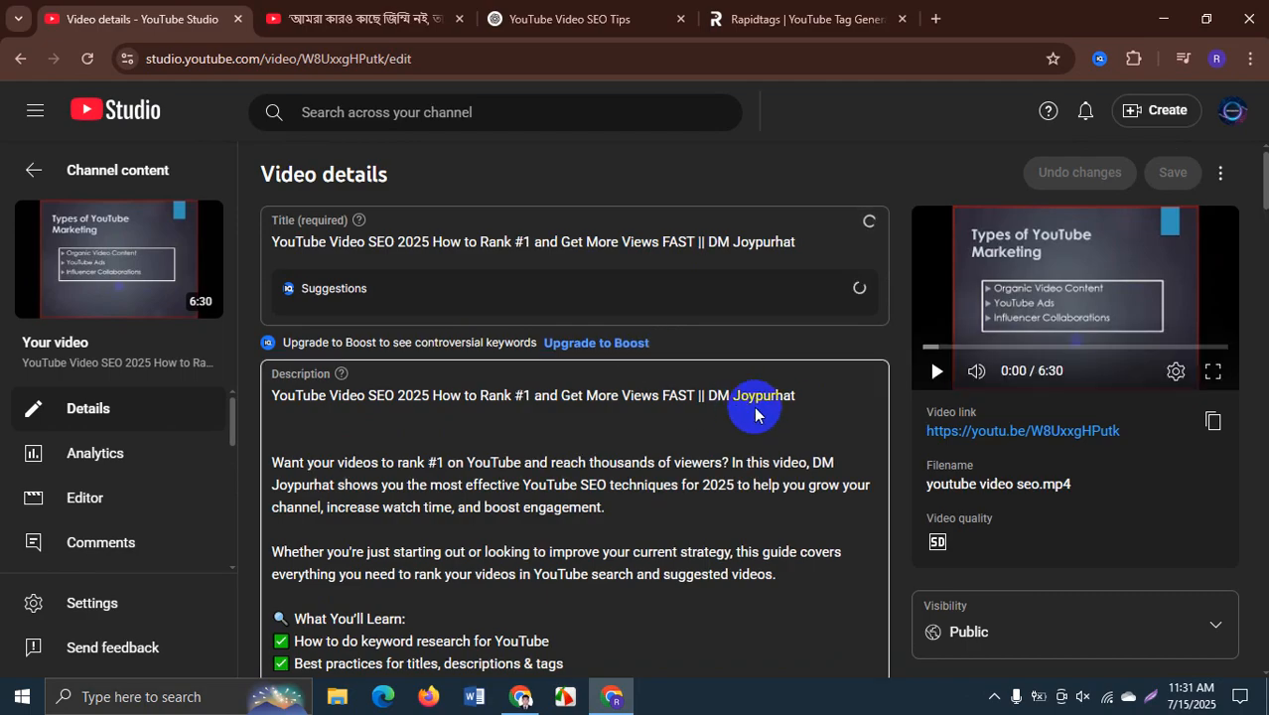
scroll(752, 408, "down", 5)
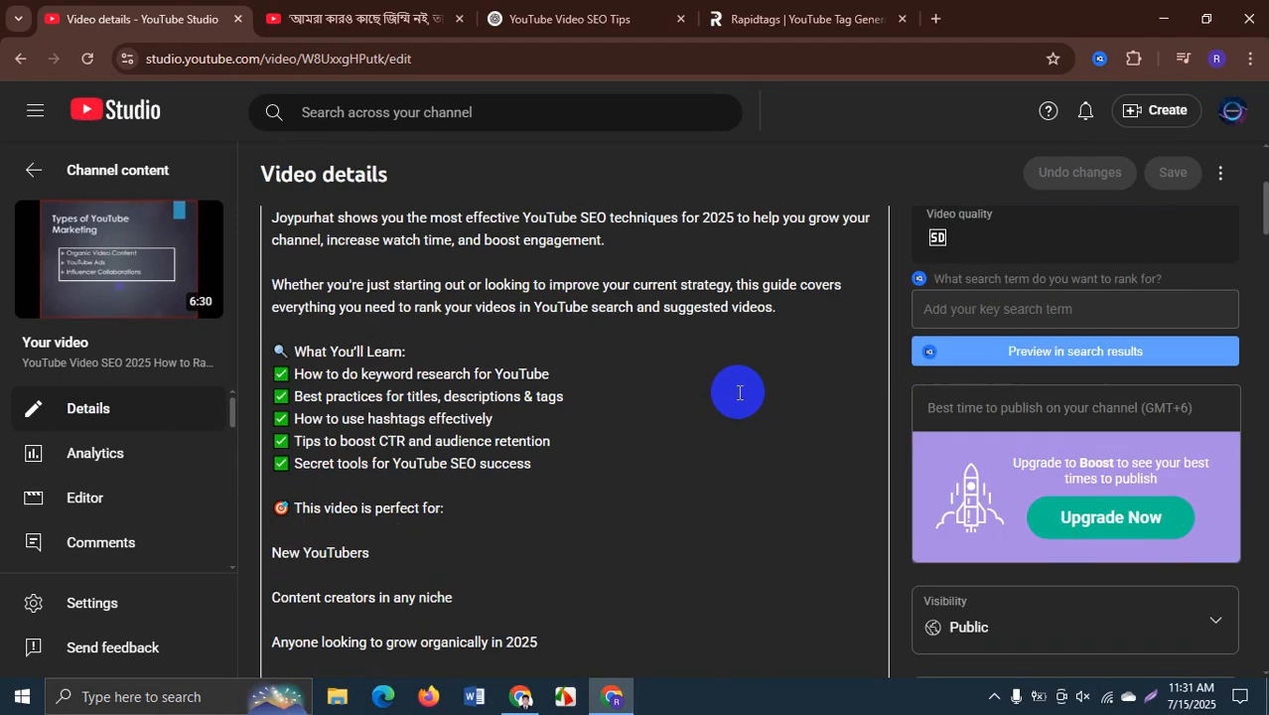
scroll(747, 402, "down", 3)
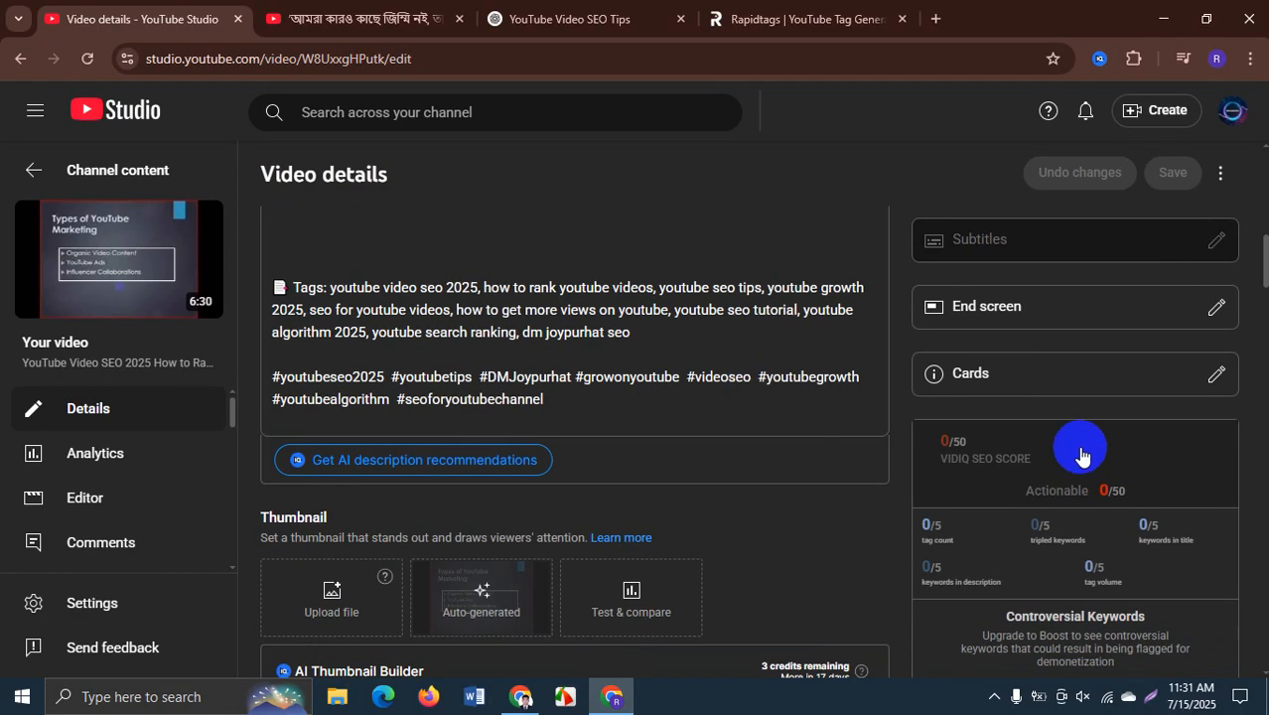
scroll(735, 452, "down", 2)
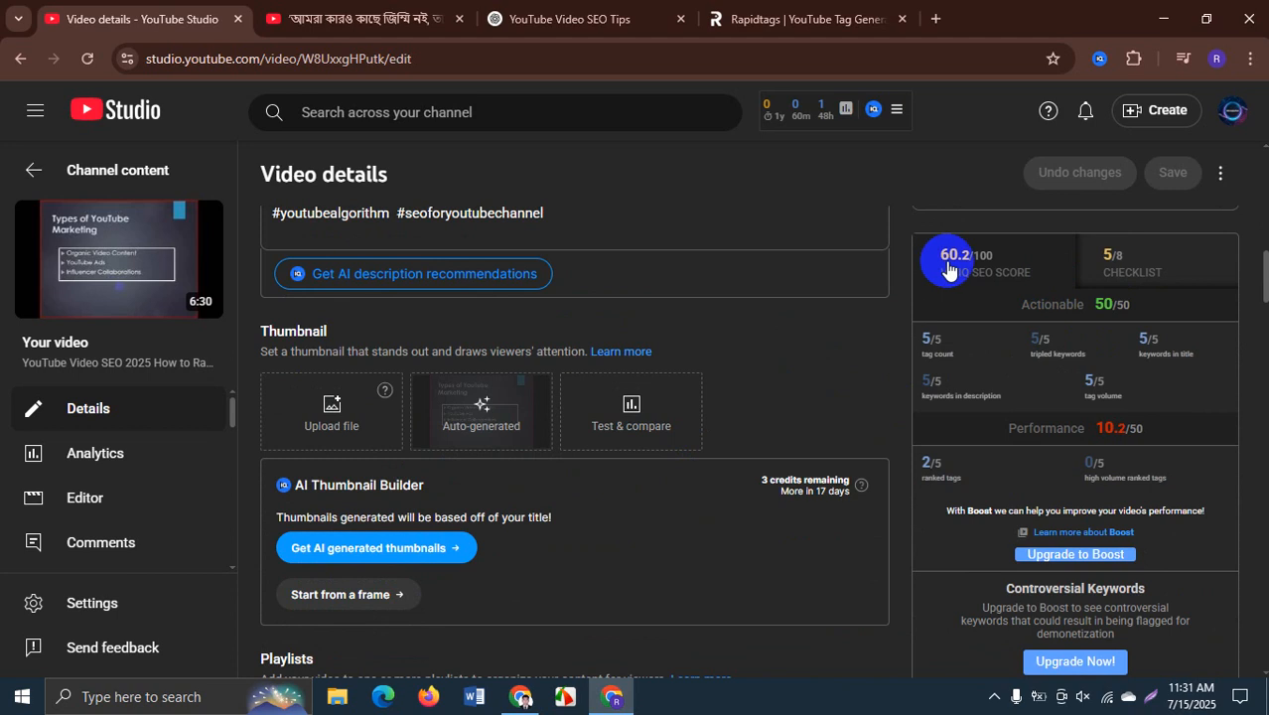
left_click(1177, 264)
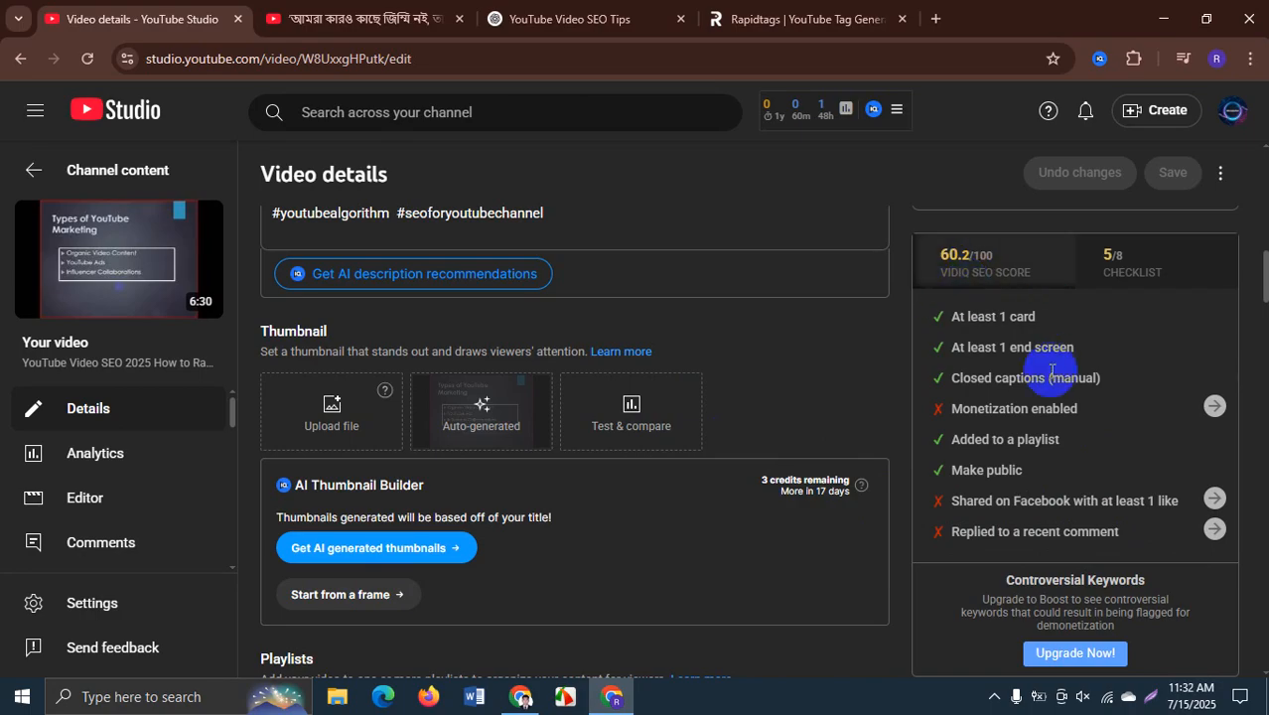
- Look over the reloaded details from the description through tags, language and comment settings, and return to the title
scroll(675, 358, "up", 3)
scroll(674, 354, "up", 8)
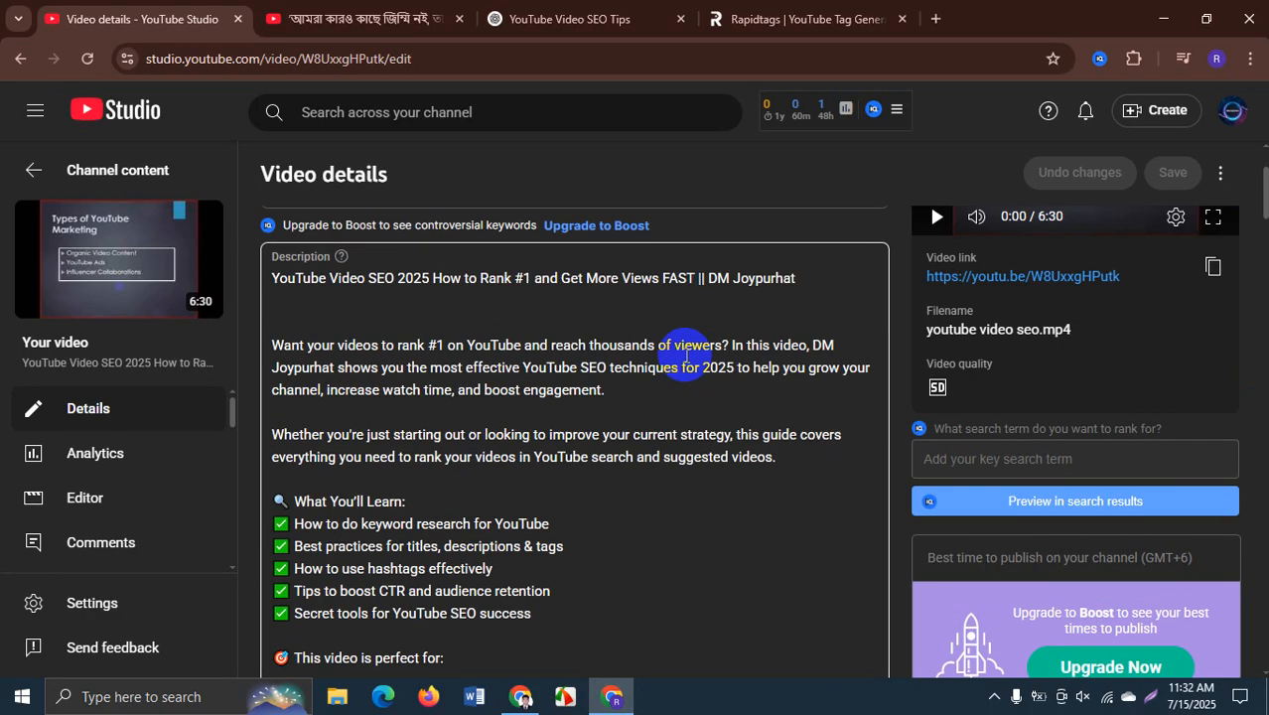
scroll(697, 354, "down", 15)
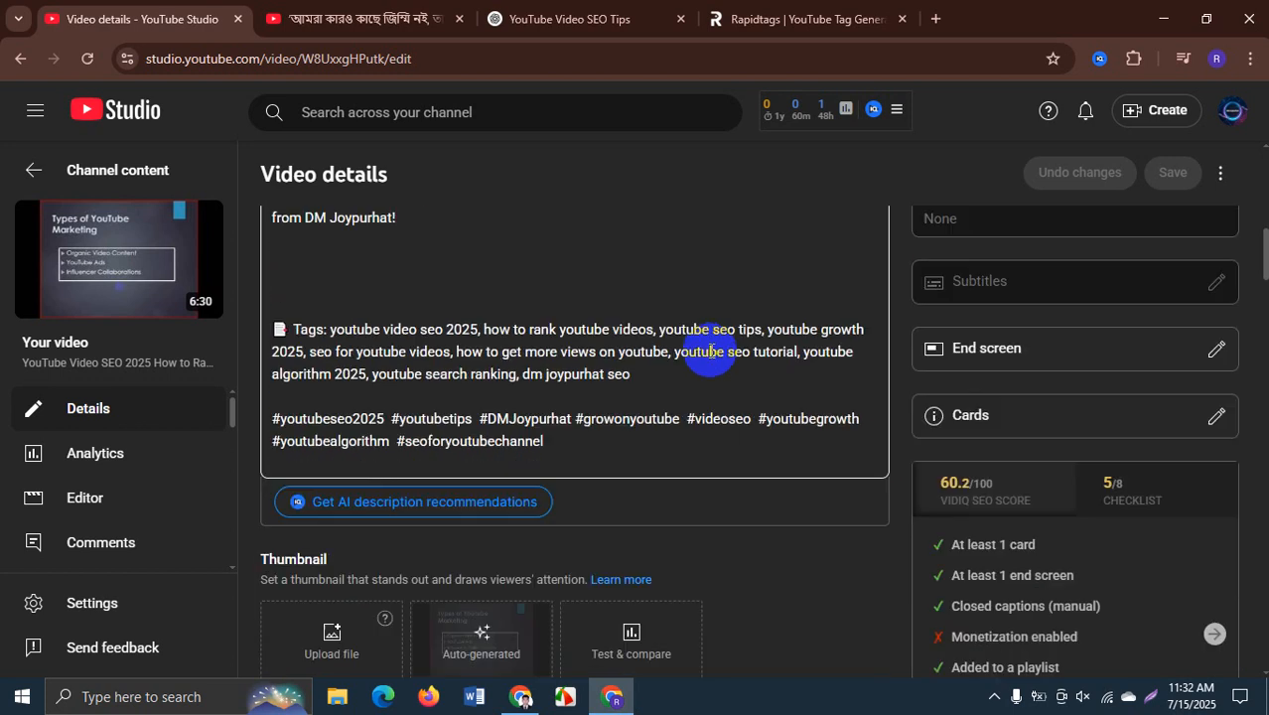
scroll(736, 347, "down", 14)
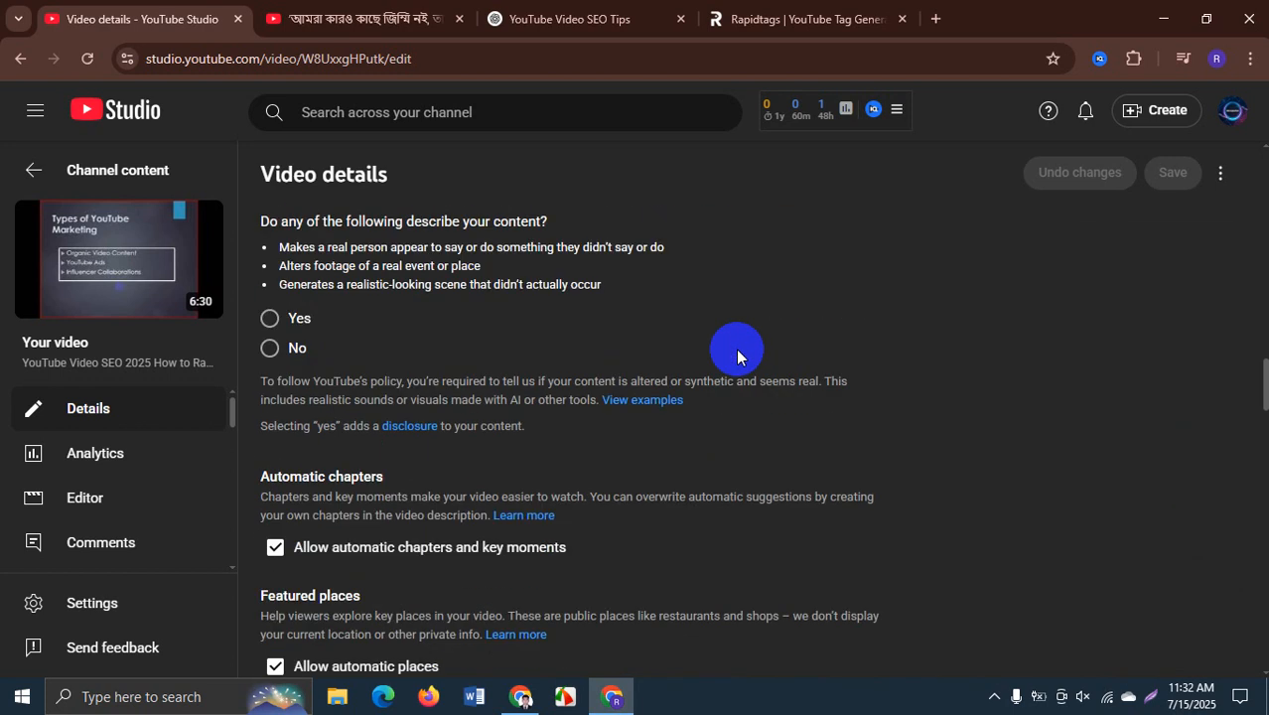
scroll(737, 355, "down", 12)
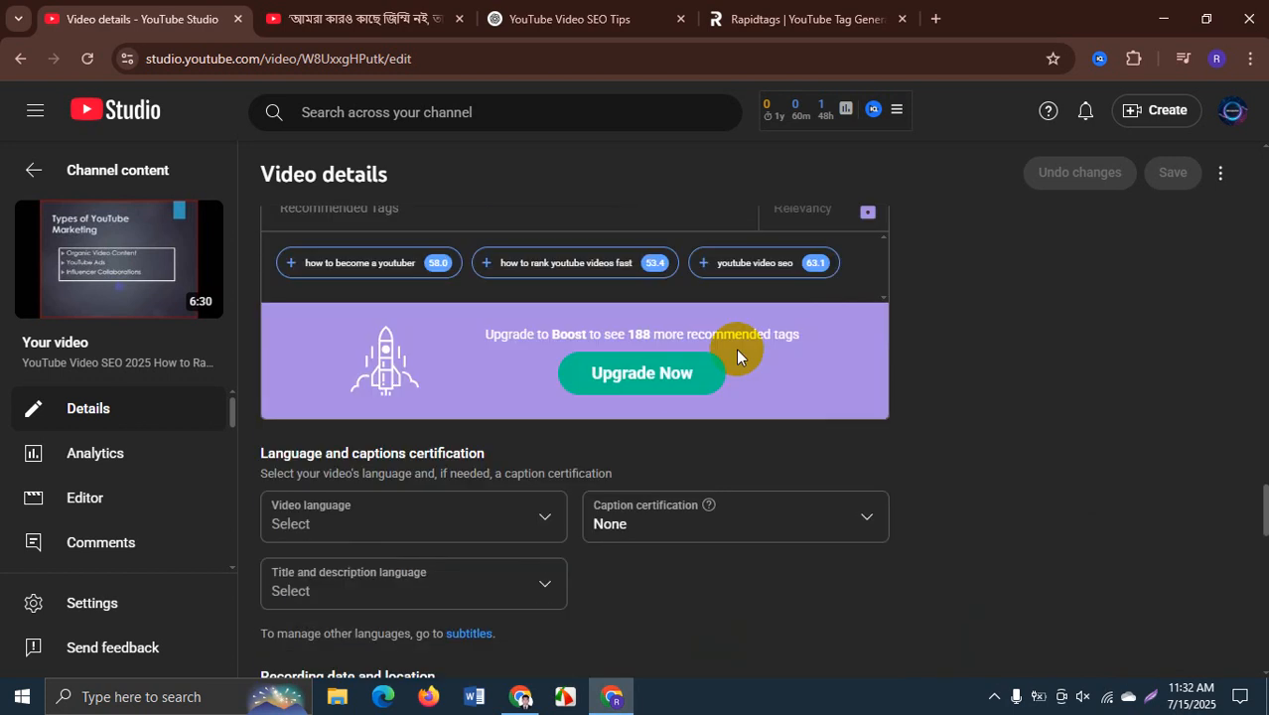
scroll(567, 388, "down", 7)
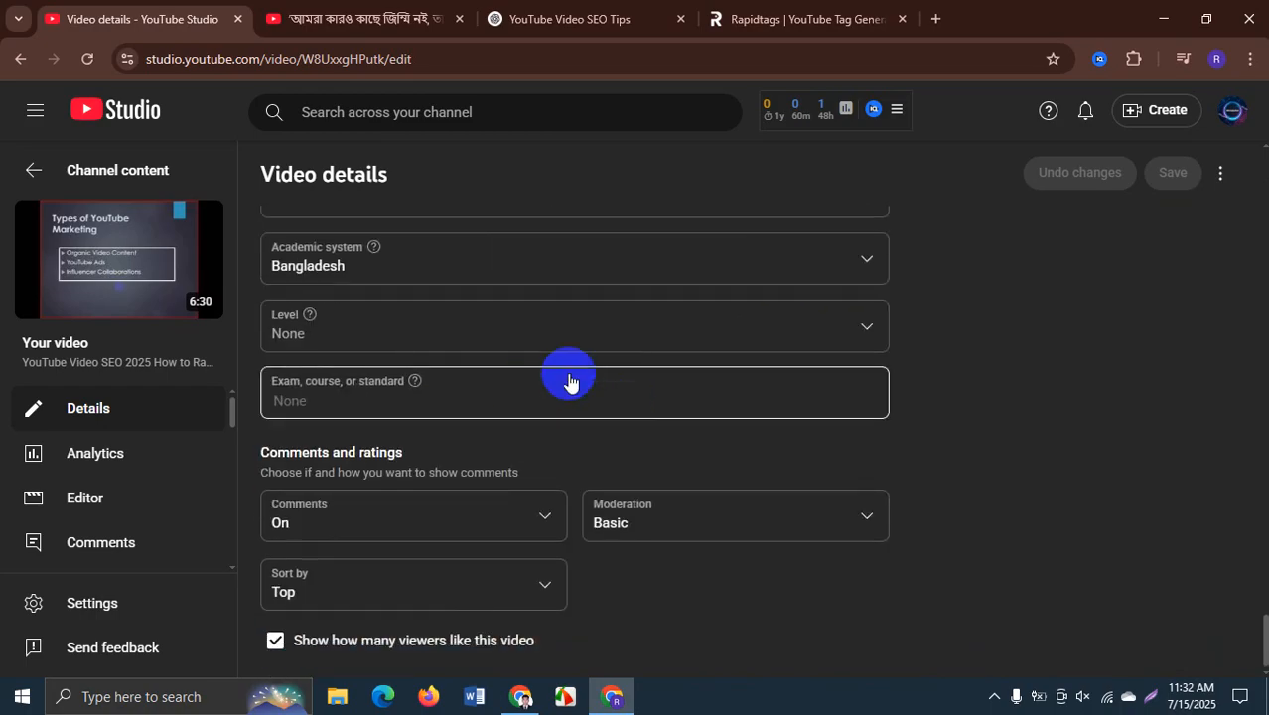
scroll(561, 380, "up", 7)
scroll(535, 371, "up", 20)
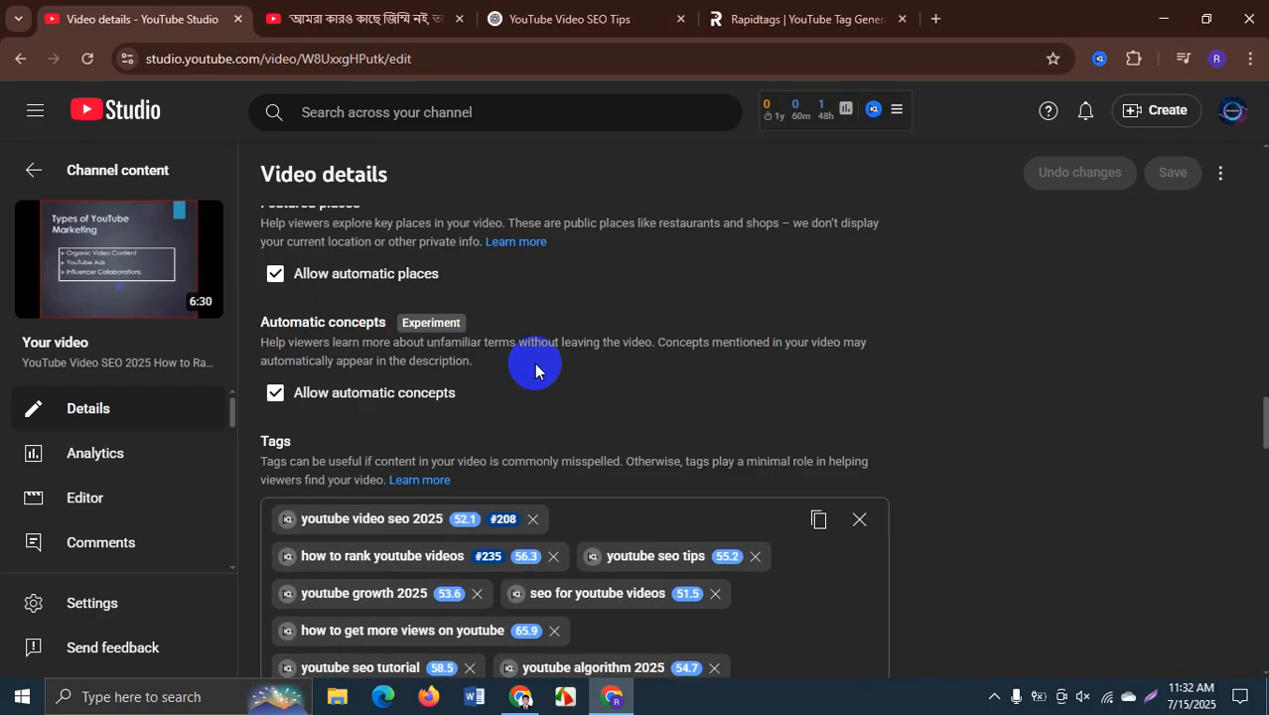
scroll(535, 371, "up", 10)
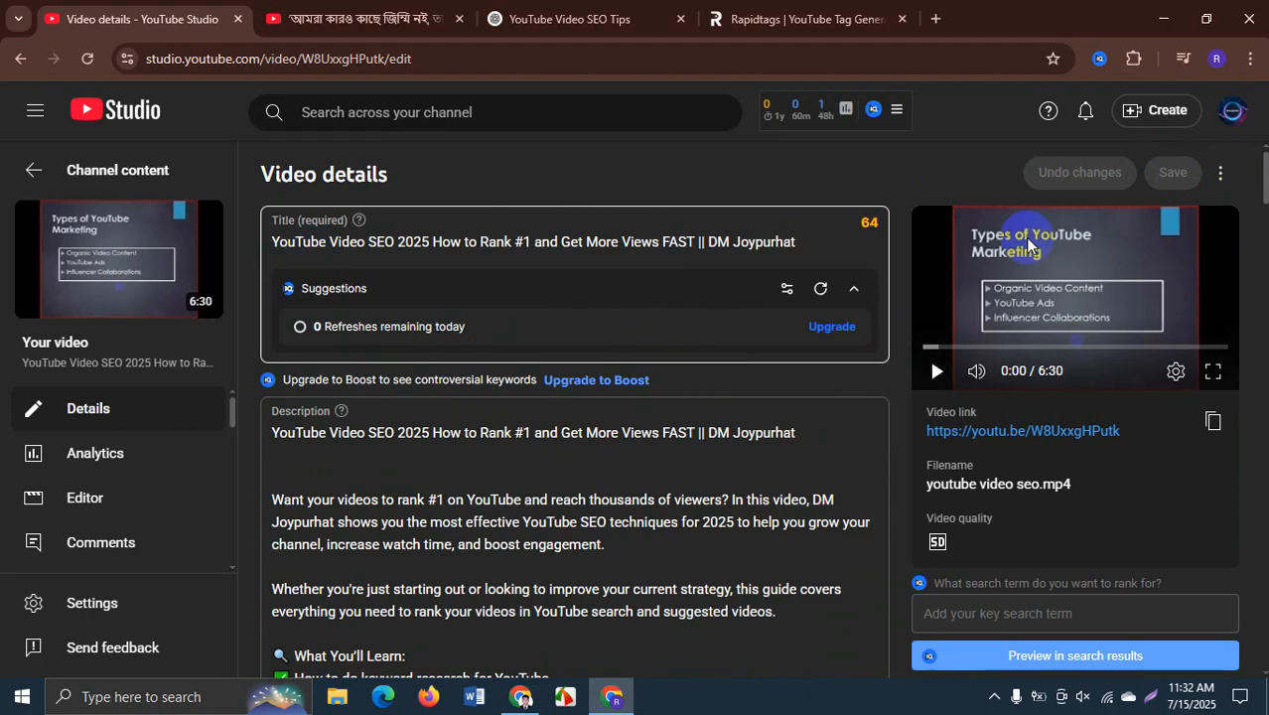
- Go to the channel's public page, open the published YouTube Video SEO 2025 video and pause its playback
left_click(1231, 112)
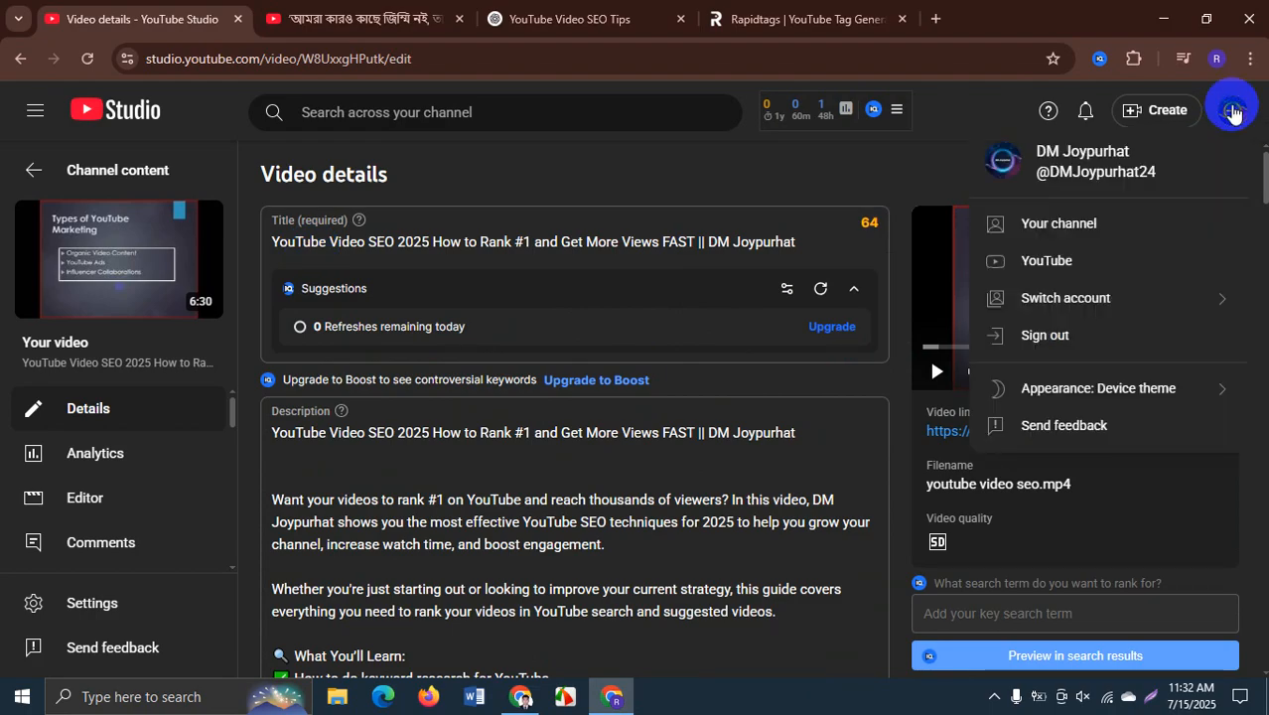
left_click(1059, 224)
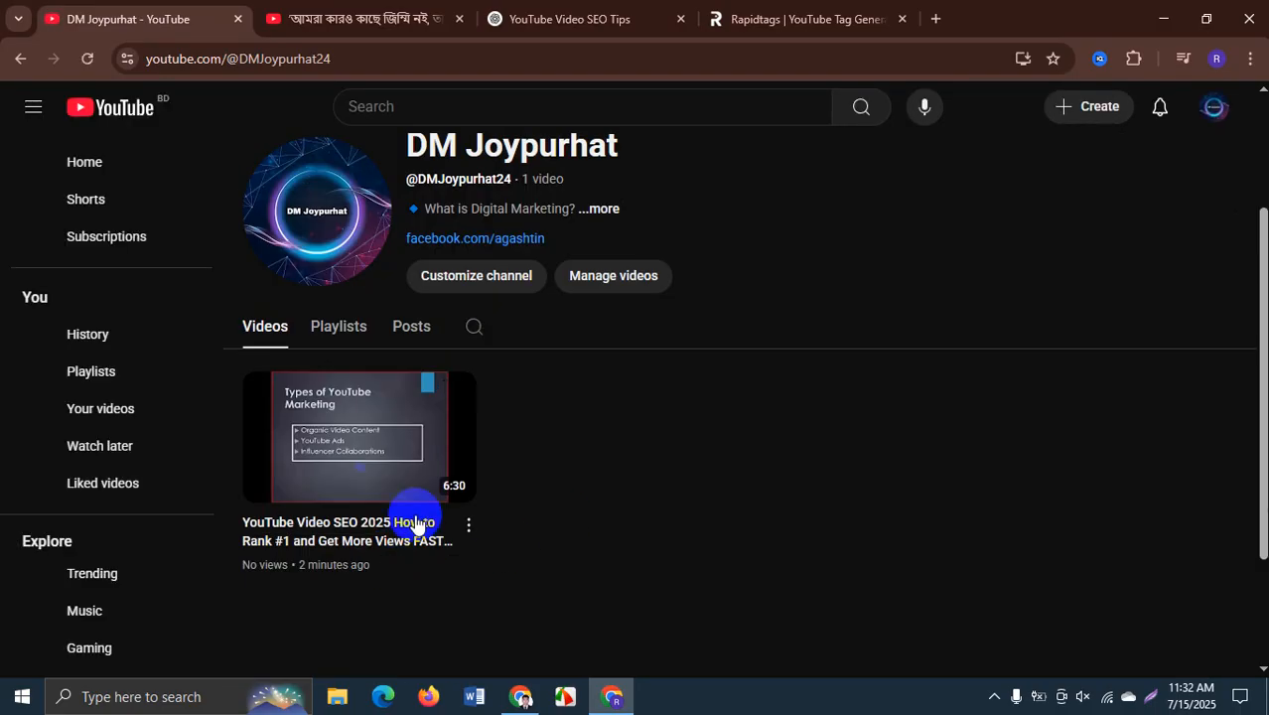
left_click(444, 405)
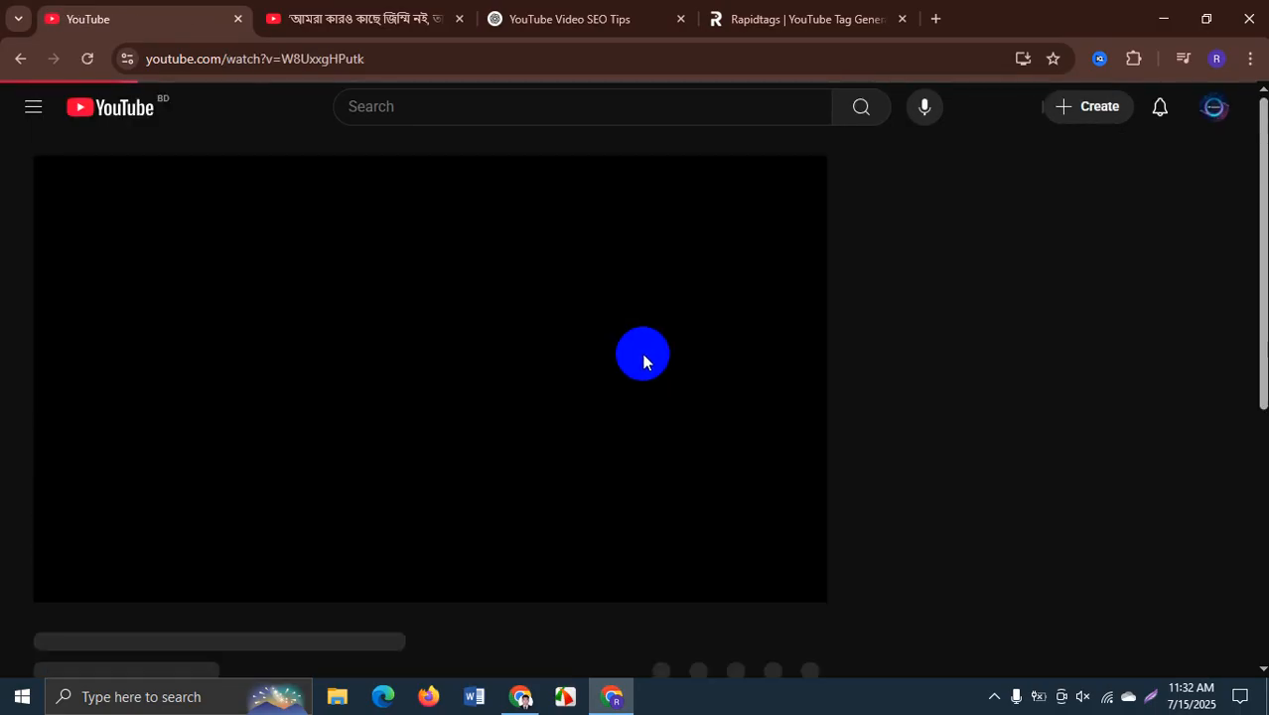
left_click(417, 374)
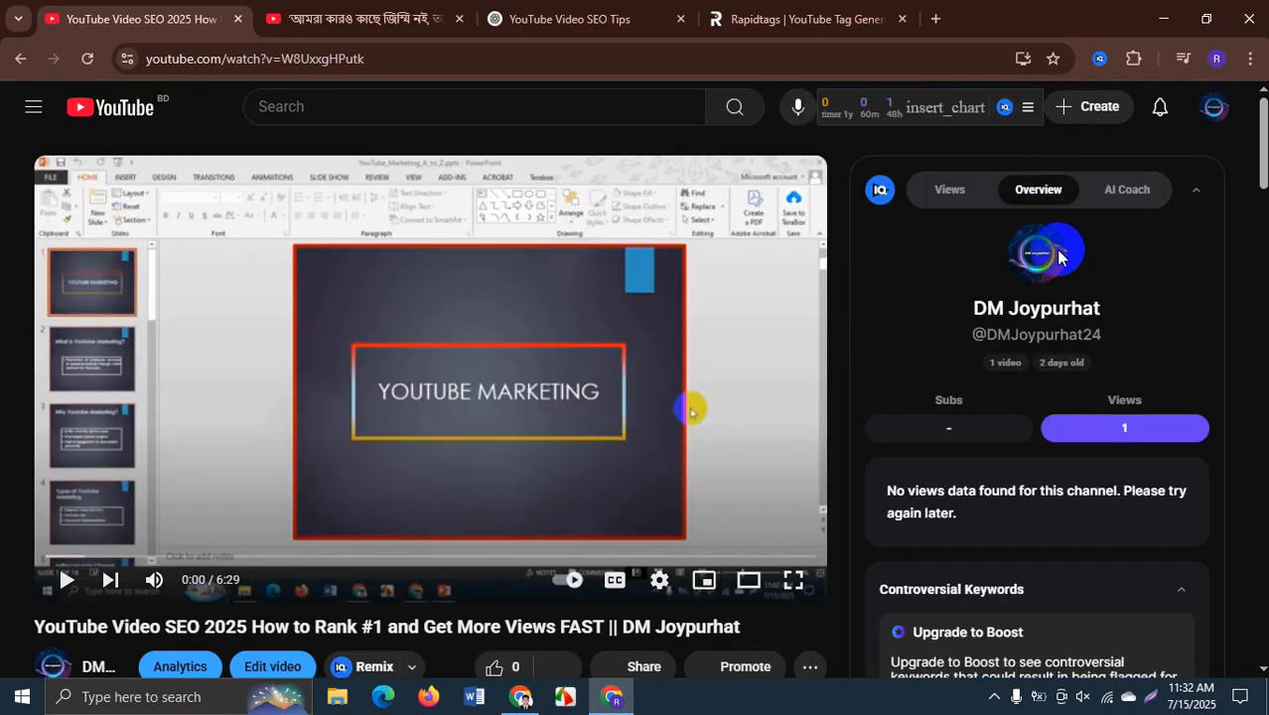
- Examine the channel tags and the ranked video tags in the vidIQ overview beside the published video
scroll(1059, 363, "down", 2)
scroll(1063, 338, "down", 5)
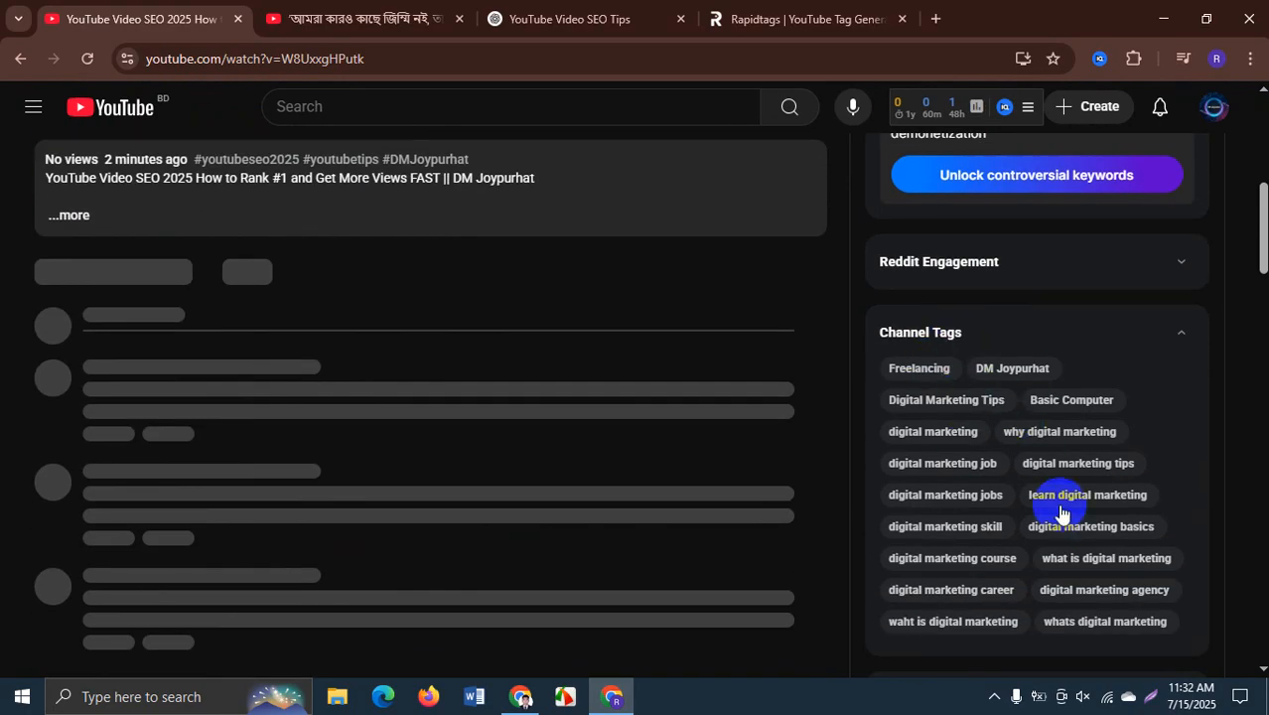
scroll(1058, 422, "down", 3)
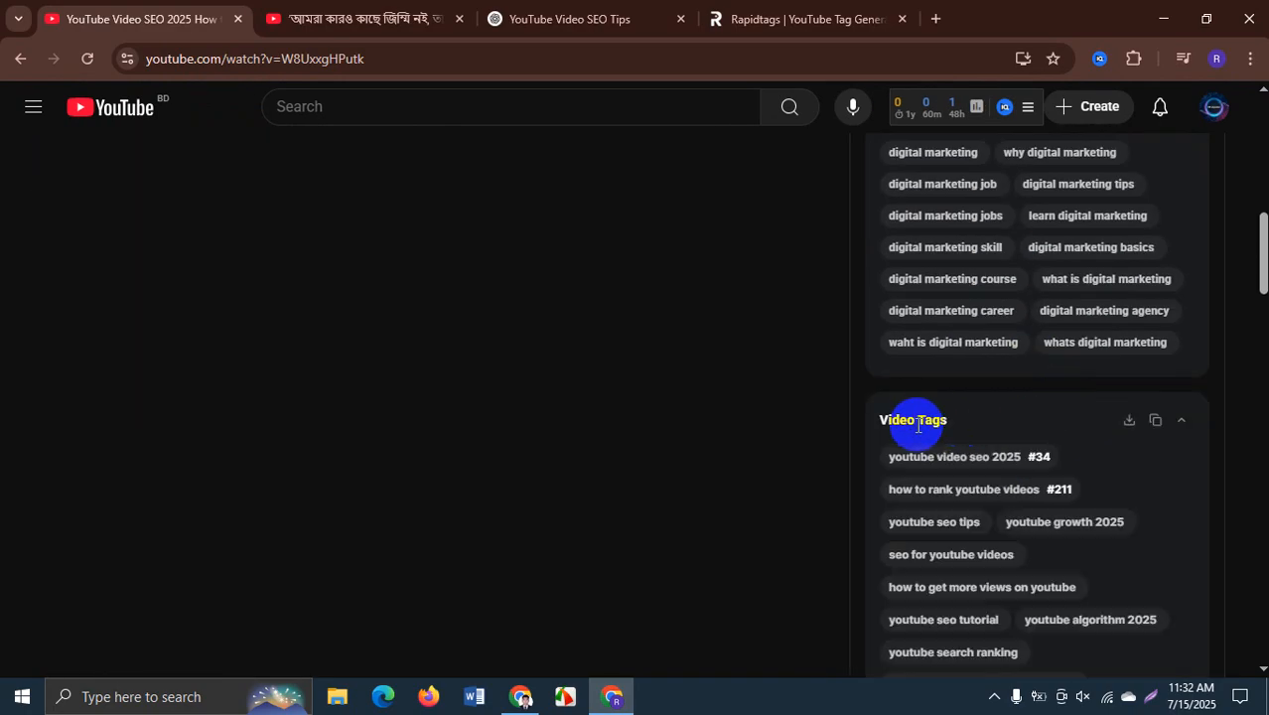
scroll(1041, 436, "down", 1)
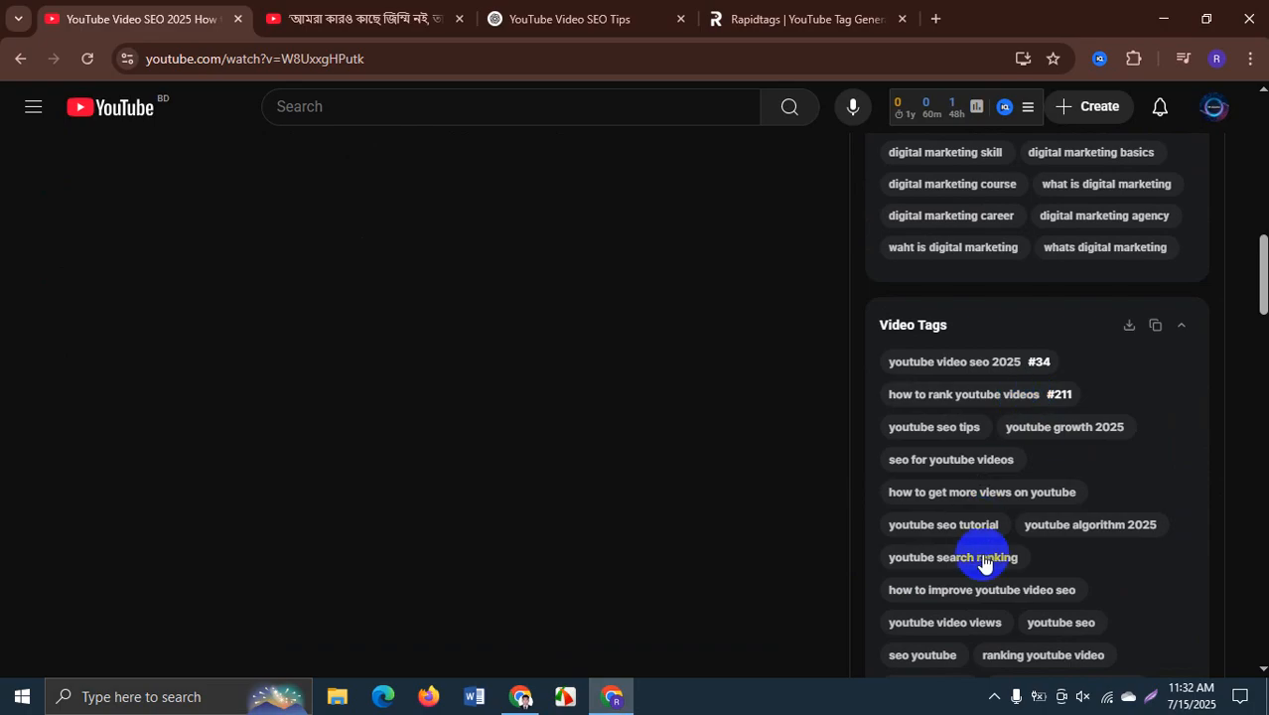
scroll(983, 558, "down", 2)
scroll(983, 595, "down", 1)
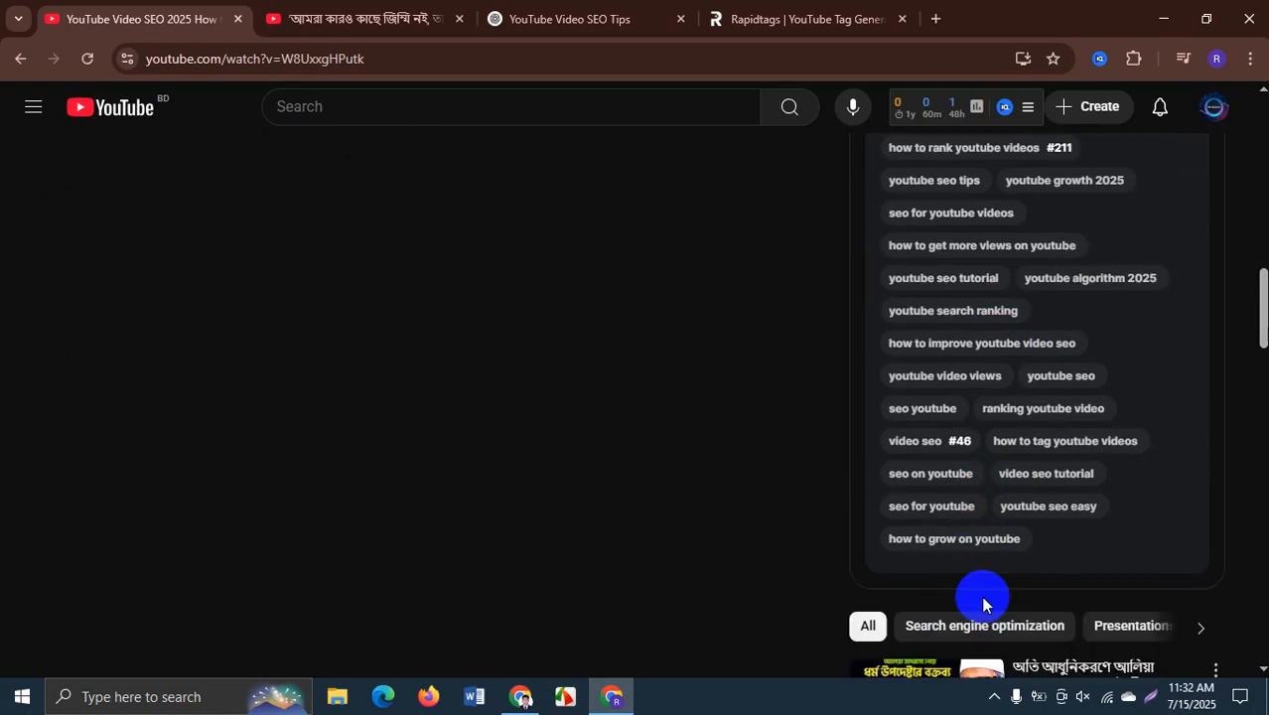
scroll(983, 427, "up", 5)
scroll(991, 440, "up", 6)
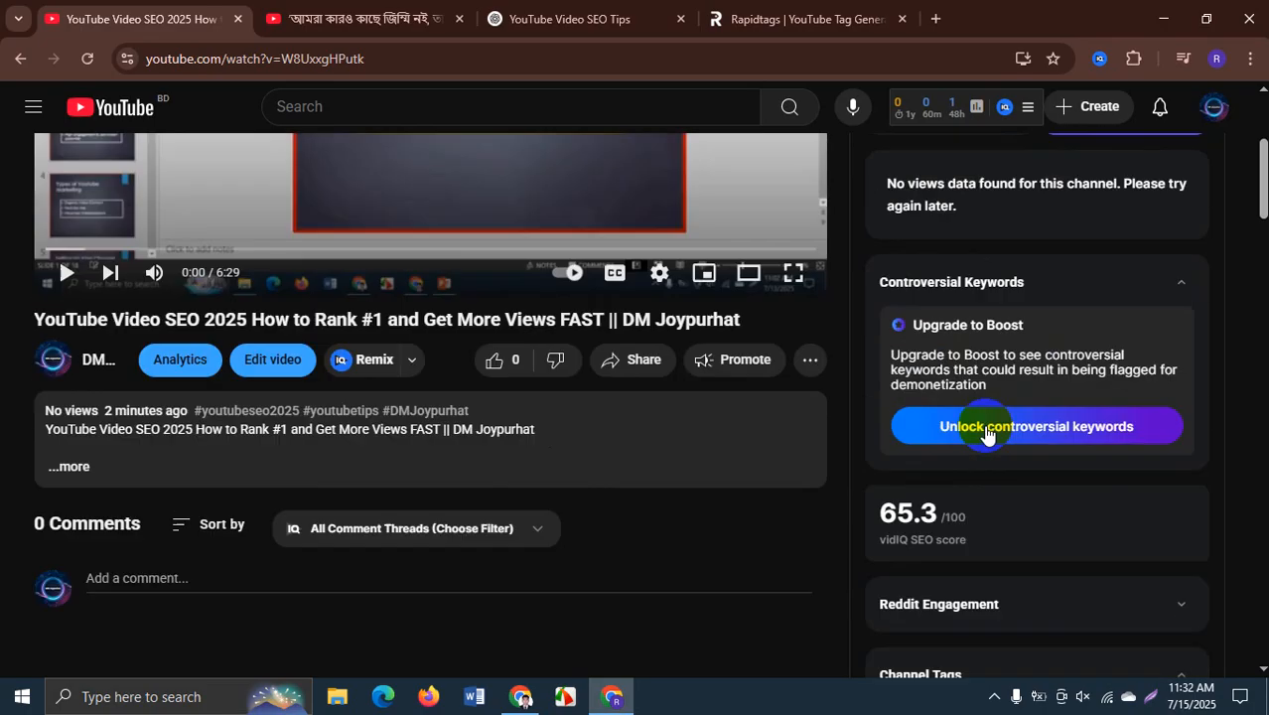
- Inspect the actionable and performance breakdown of the published video's vidIQ SEO score
scroll(988, 433, "down", 2)
mouse_move(920, 385)
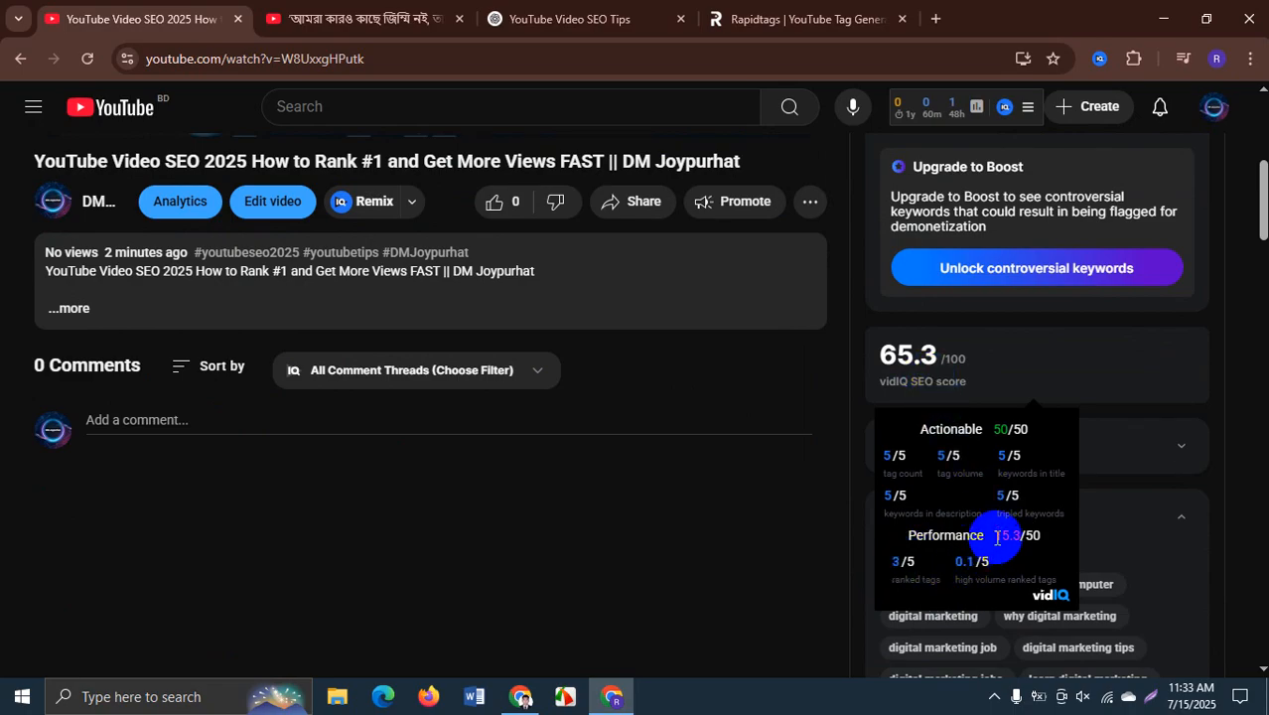
left_click_drag(996, 537, 1022, 537)
scroll(1043, 467, "up", 1)
scroll(1044, 468, "up", 4)
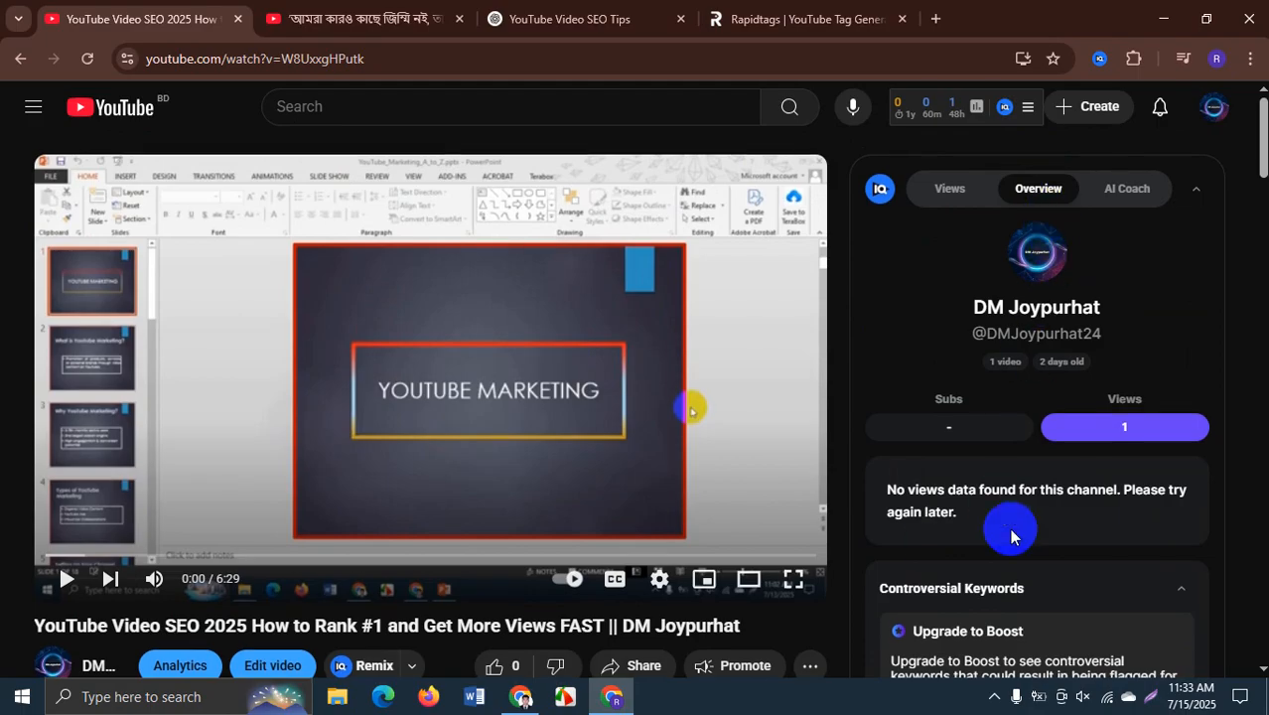
scroll(1011, 527, "down", 3)
scroll(1011, 531, "down", 3)
mouse_move(927, 191)
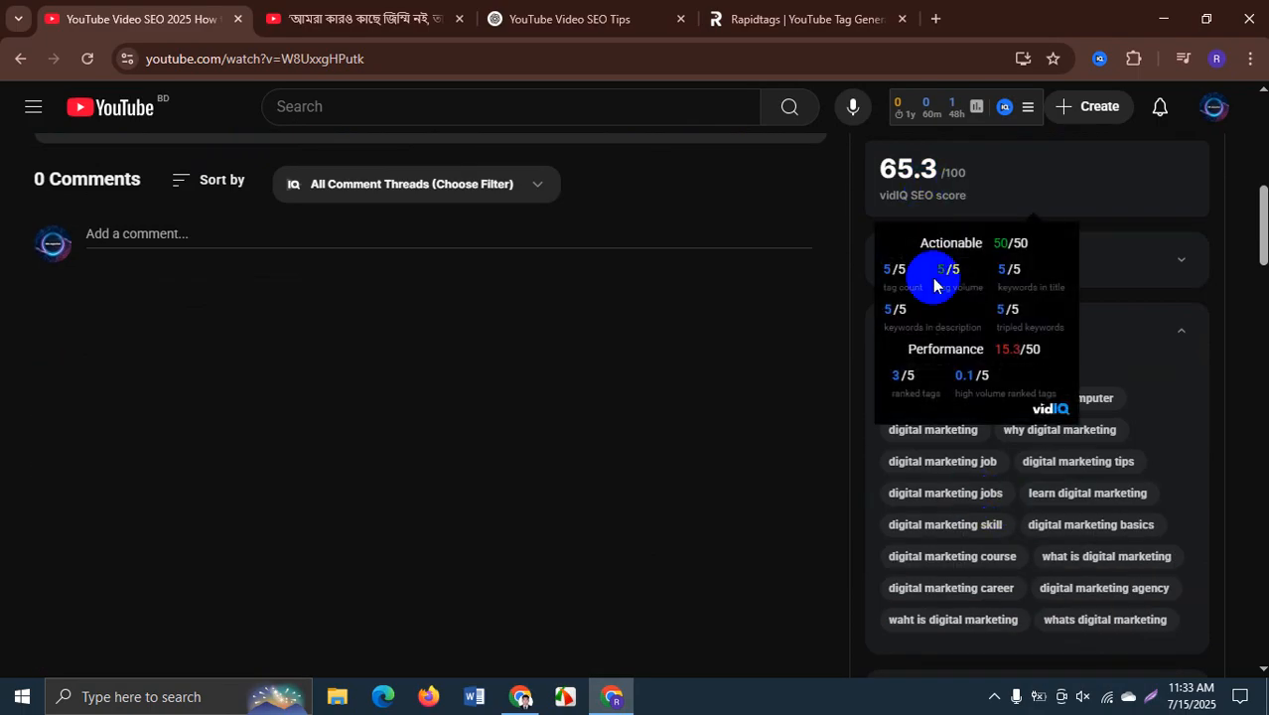
scroll(963, 327, "up", 6)
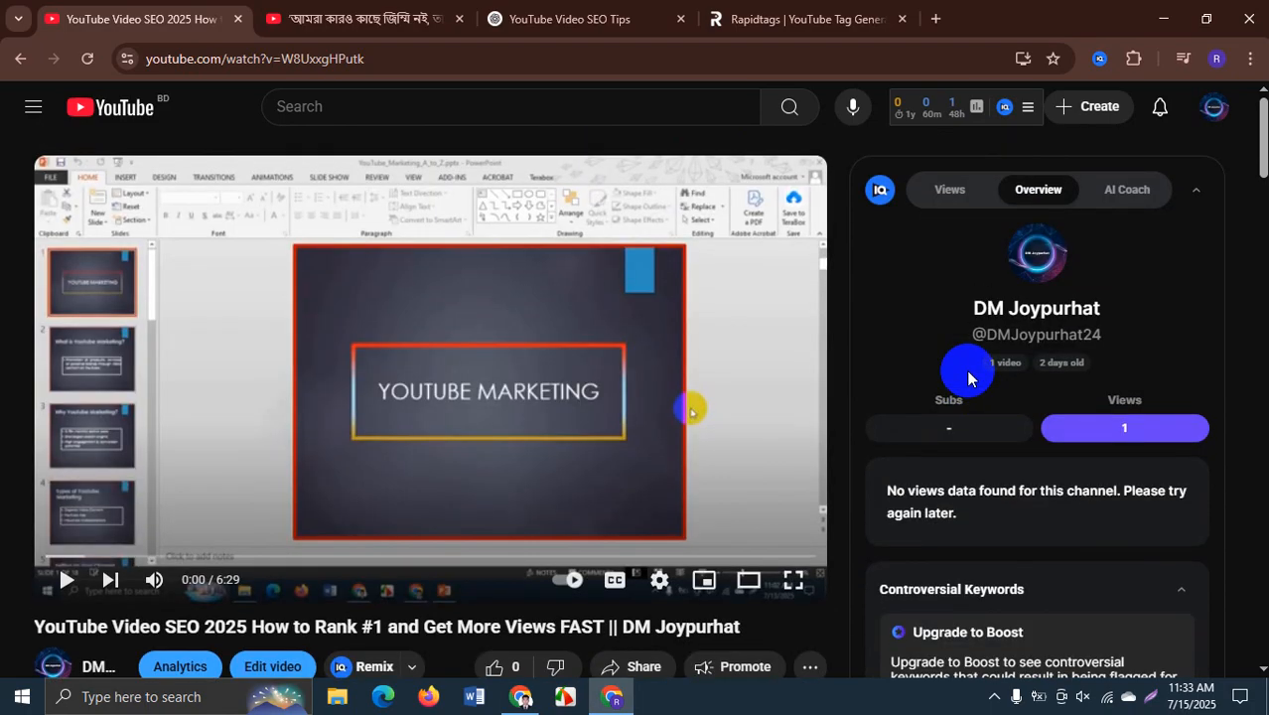